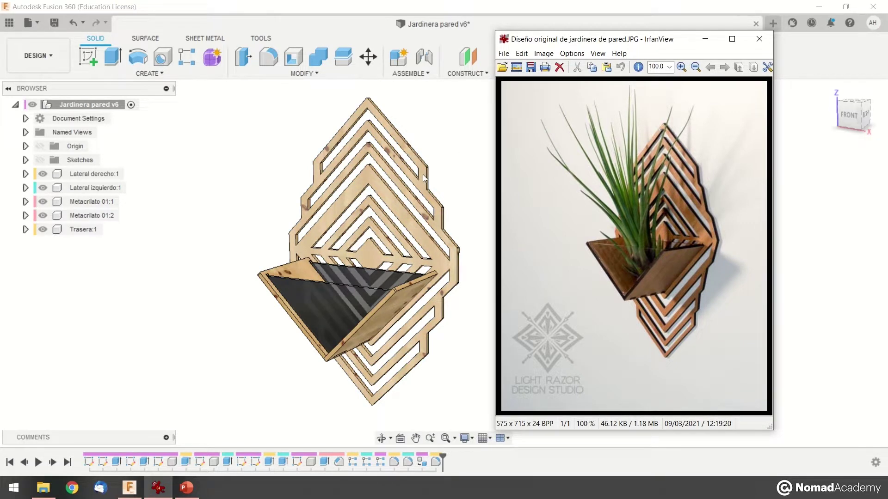
- Hide the Lateral derecho, Lateral izquierdo and both Metacrilato components, leaving Trasera displayed, and show the design's sketches
{"action": "left_click", "coordinate": [453, 151]}
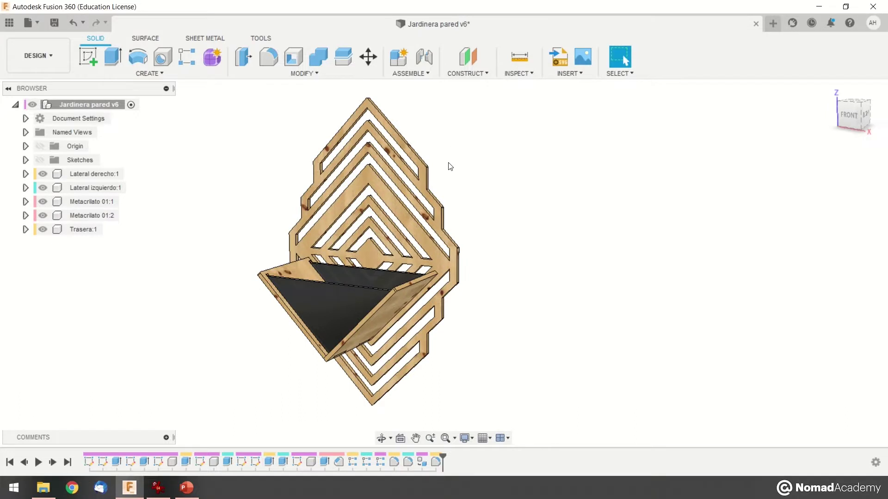
{"action": "middle_click_drag", "start_coordinate": [416, 178], "coordinate": [517, 222], "text": "shift"}
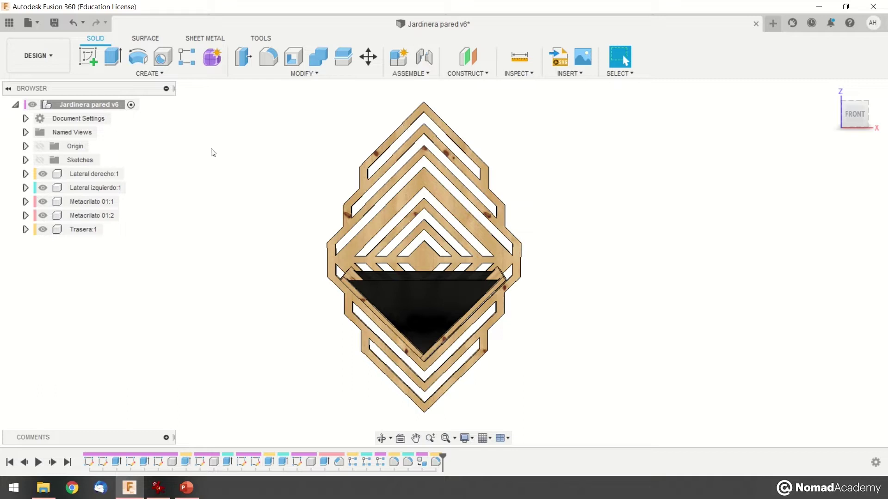
{"action": "left_click", "coordinate": [43, 215]}
{"action": "left_click", "coordinate": [43, 201]}
{"action": "left_click", "coordinate": [42, 187]}
{"action": "left_click", "coordinate": [42, 174]}
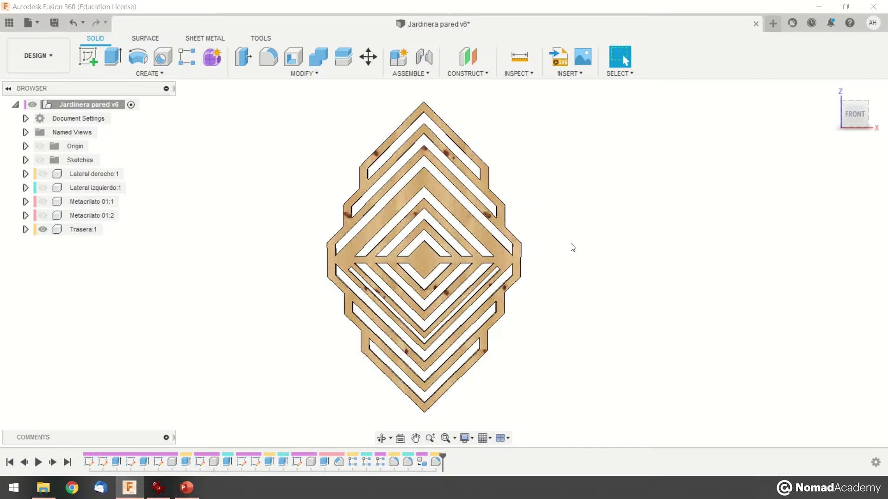
{"action": "middle_click_drag", "start_coordinate": [474, 186], "coordinate": [453, 170], "text": "shift"}
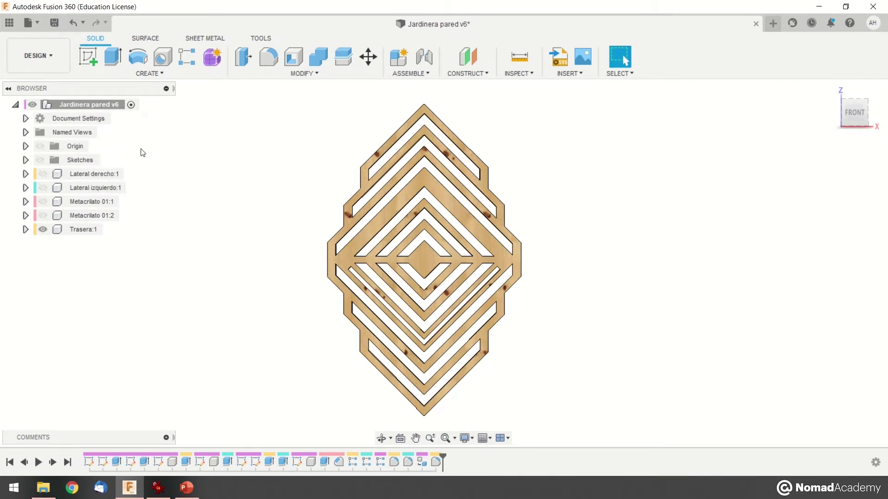
{"action": "left_click", "coordinate": [40, 160]}
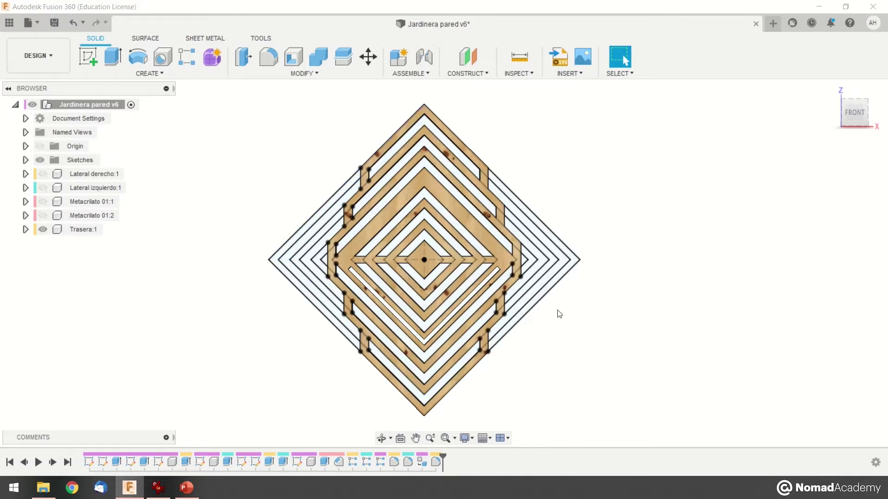
{"action": "mouse_move", "coordinate": [569, 179]}
{"action": "middle_mouse_down", "text": "shift"}
{"action": "mouse_move", "coordinate": [479, 179]}
{"action": "mouse_move", "coordinate": [569, 174]}
{"action": "middle_mouse_up", "text": "shift"}
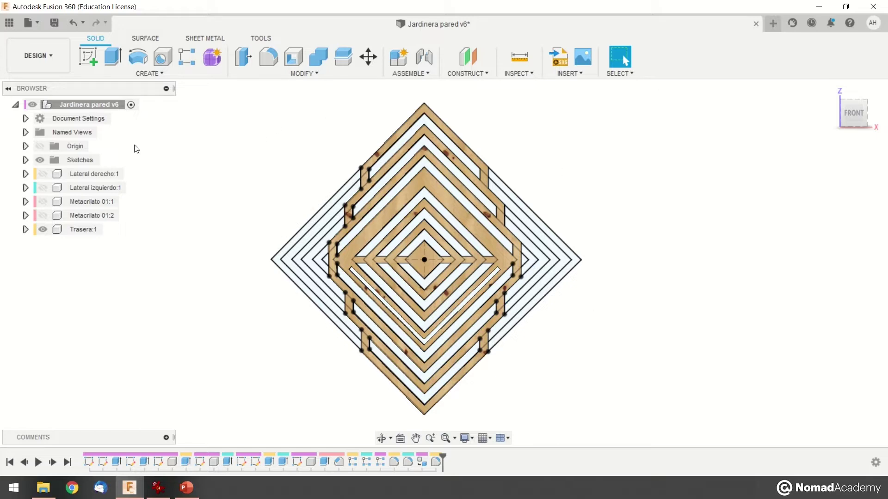
- Create a new design, start a sketch on the front vertical plane (XZ), and look at it from the front
{"action": "left_click", "coordinate": [30, 22]}
{"action": "left_click", "coordinate": [51, 38]}
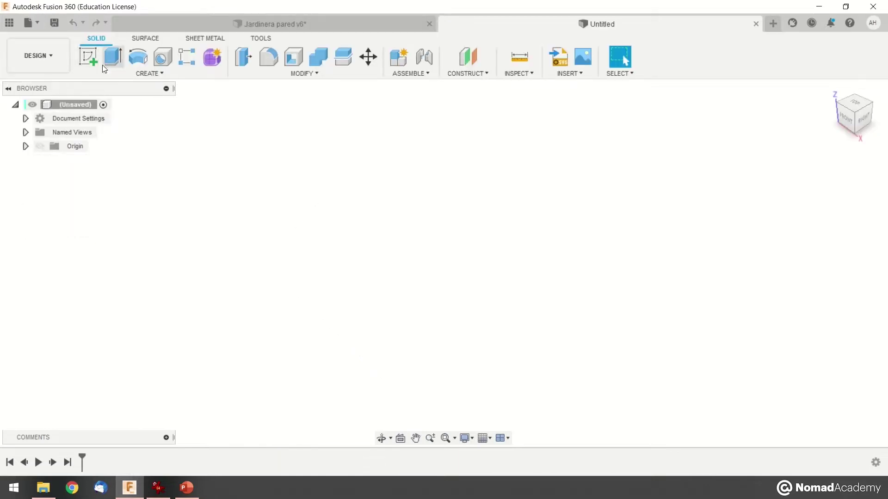
{"action": "left_click", "coordinate": [88, 59]}
{"action": "left_click", "coordinate": [467, 249]}
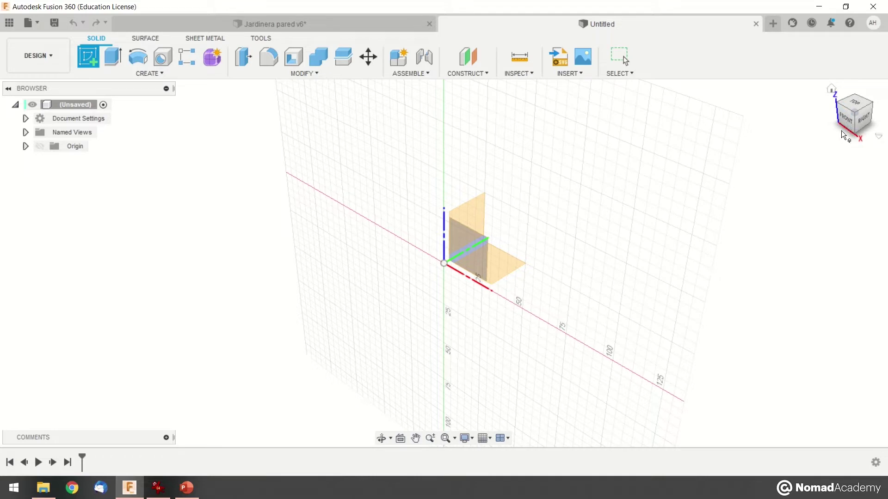
{"action": "left_click", "coordinate": [481, 252]}
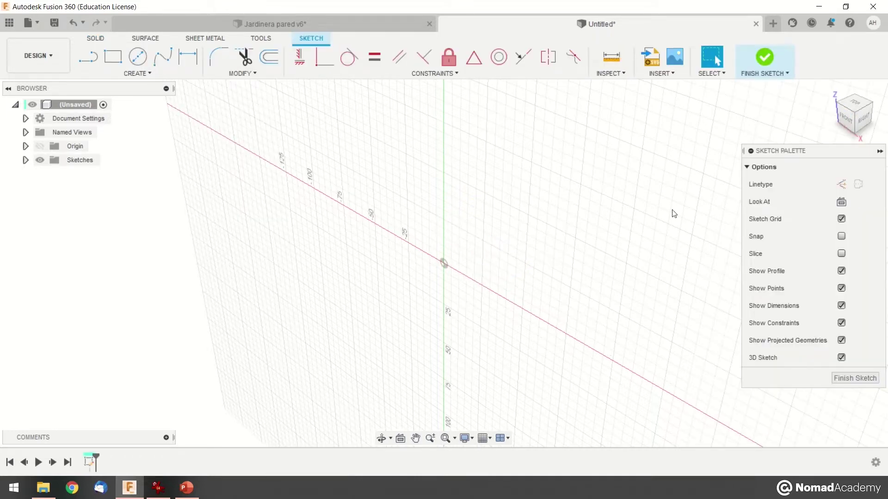
{"action": "mouse_move", "coordinate": [428, 287]}
{"action": "middle_mouse_down", "text": "shift"}
{"action": "mouse_move", "coordinate": [440, 258]}
{"action": "mouse_move", "coordinate": [407, 253]}
{"action": "middle_mouse_up", "text": "shift"}
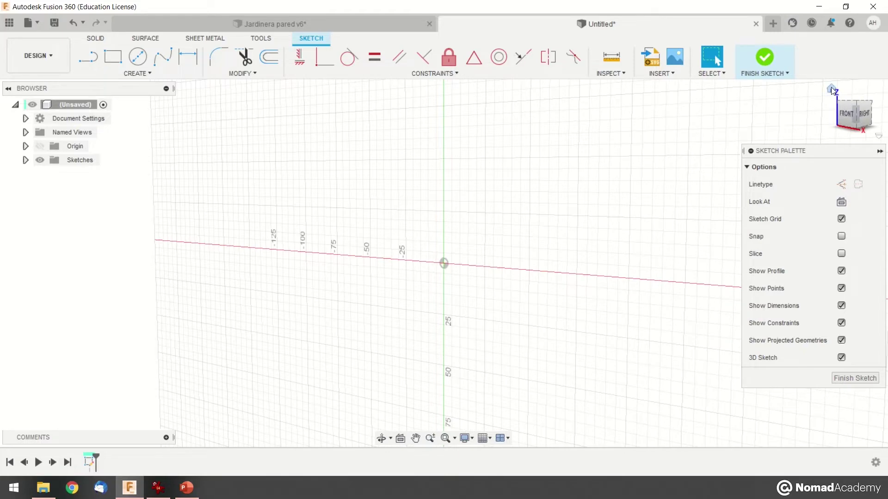
{"action": "left_click", "coordinate": [832, 90]}
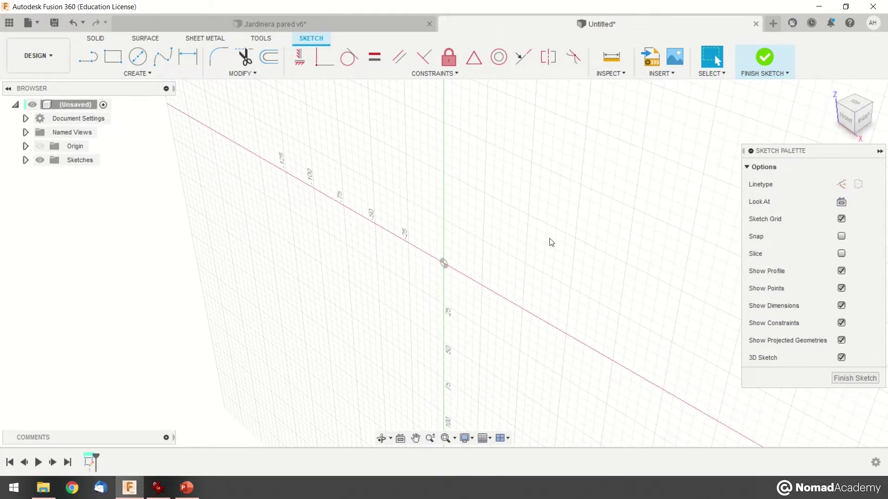
{"action": "left_click", "coordinate": [846, 120]}
{"action": "mouse_move", "coordinate": [576, 201]}
{"action": "middle_mouse_down"}
{"action": "mouse_move", "coordinate": [580, 258]}
{"action": "mouse_move", "coordinate": [468, 245]}
{"action": "middle_mouse_up"}
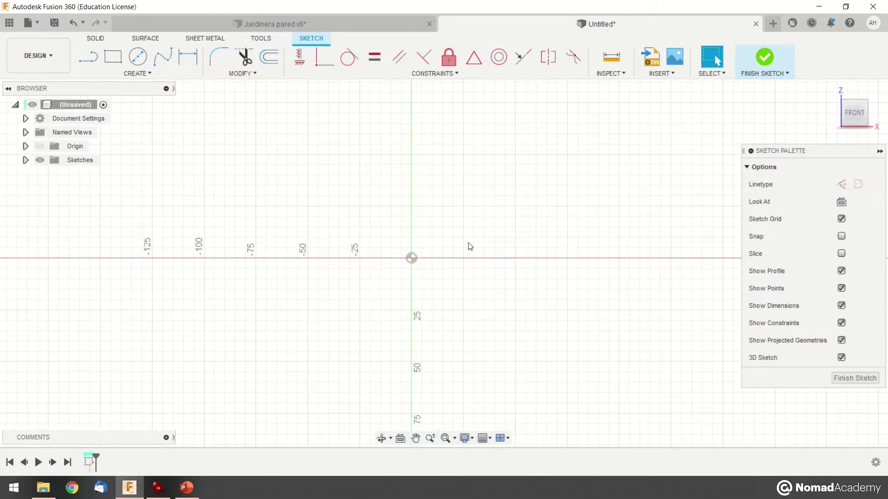
- Sketch a center rectangle on the origin, about 40 mm wide and 35 mm high
{"action": "left_click", "coordinate": [160, 76]}
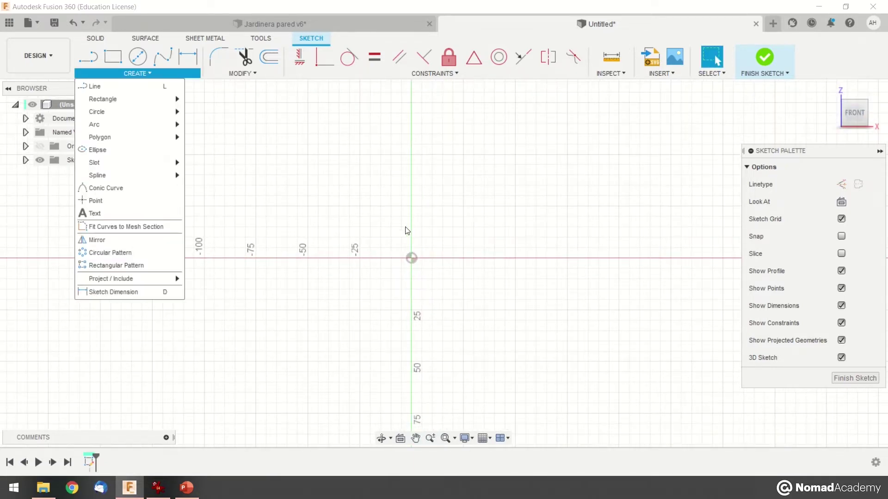
{"action": "mouse_move", "coordinate": [123, 104]}
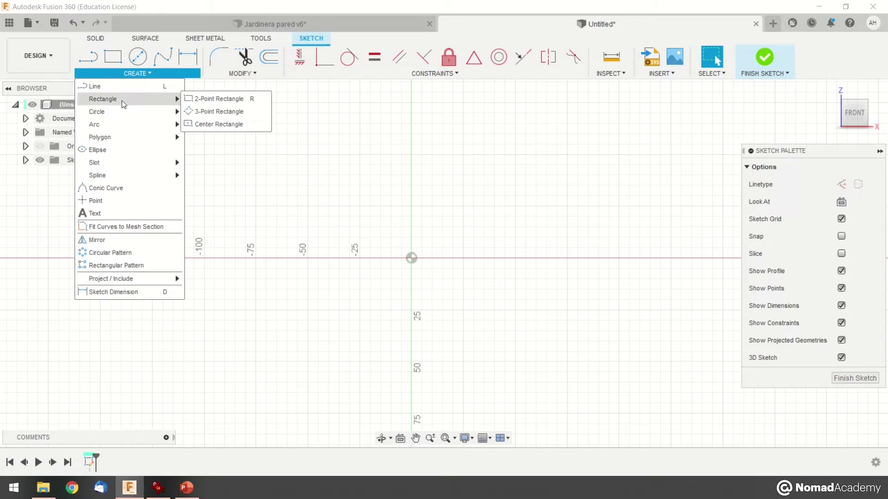
{"action": "left_click", "coordinate": [220, 124]}
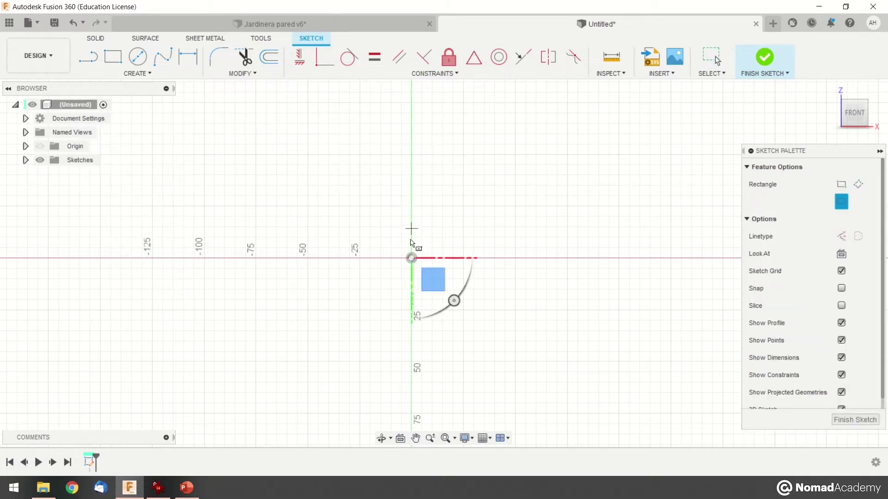
{"action": "left_click", "coordinate": [412, 258]}
{"action": "key", "text": "Tab"}
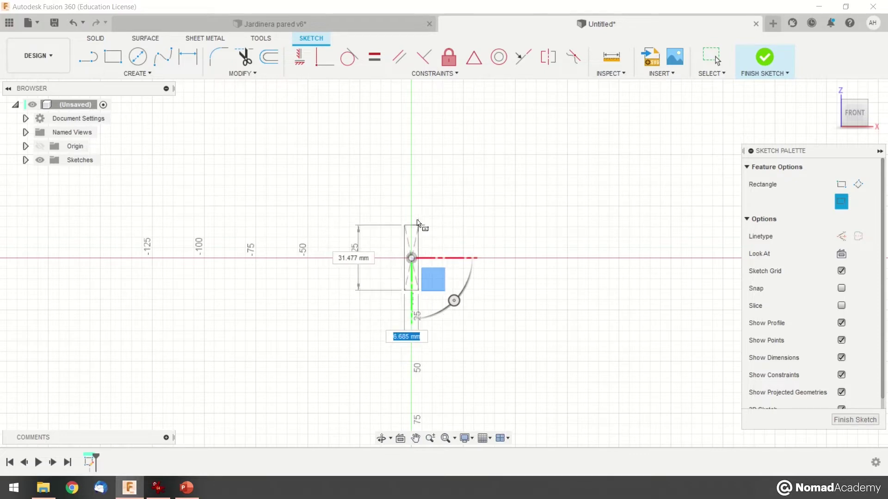
{"action": "key", "text": "Tab"}
{"action": "key", "text": "Tab"}
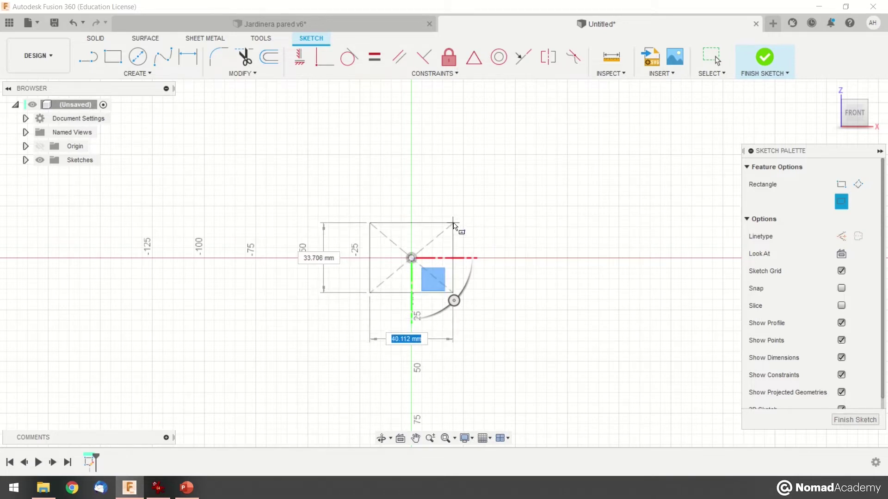
{"action": "left_click", "coordinate": [453, 224]}
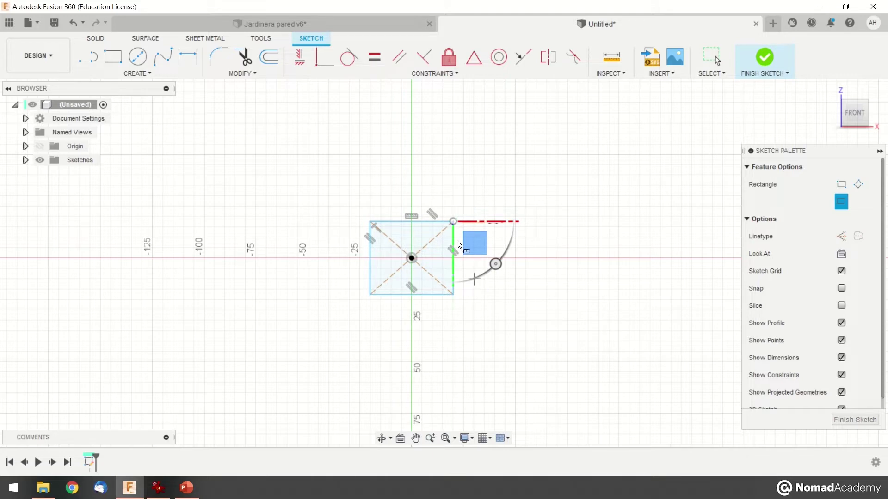
{"action": "key", "text": "Escape"}
- Delete the horizontal constraint on the rectangle's top edge and reshape the rectangle into a diamond with its corners on the axes
{"action": "scroll", "coordinate": [435, 215], "scroll_direction": "up", "scroll_amount": 5}
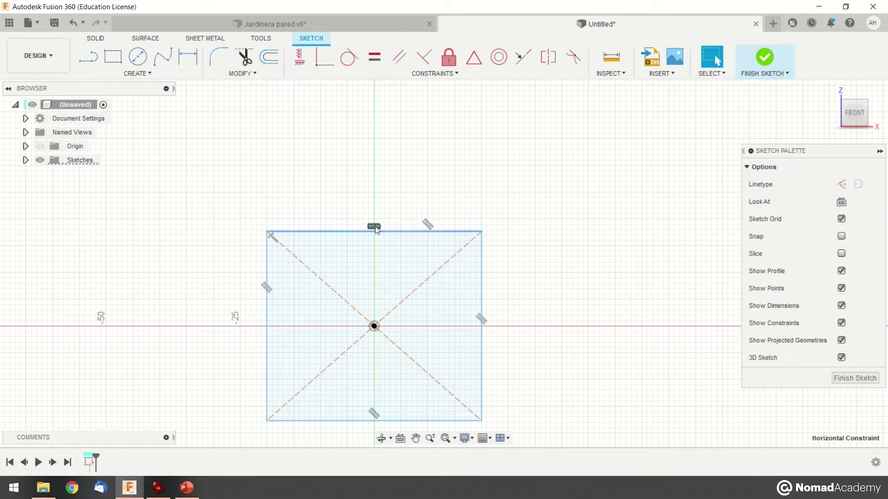
{"action": "key", "text": "Delete"}
{"action": "scroll", "coordinate": [549, 311], "scroll_direction": "up", "scroll_amount": 3}
{"action": "scroll", "coordinate": [549, 311], "scroll_direction": "down", "scroll_amount": 3}
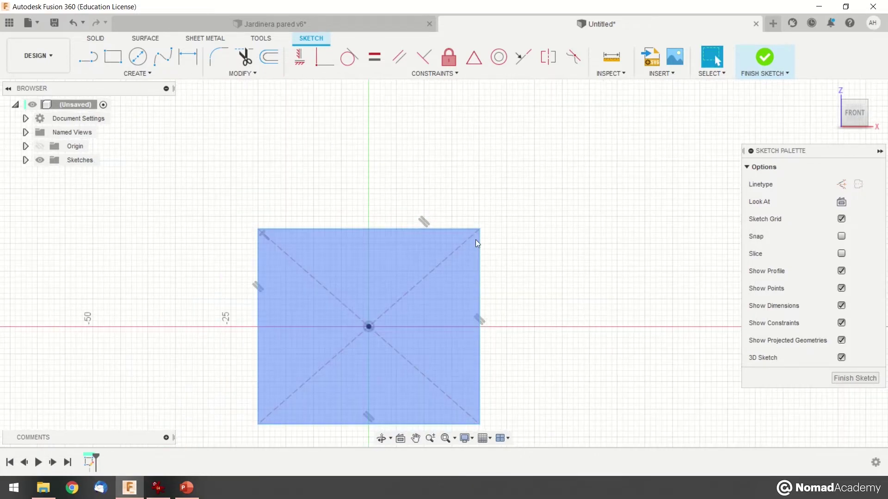
{"action": "mouse_move", "coordinate": [480, 230]}
{"action": "left_mouse_down"}
{"action": "mouse_move", "coordinate": [423, 192]}
{"action": "mouse_move", "coordinate": [368, 188]}
{"action": "mouse_move", "coordinate": [445, 222]}
{"action": "mouse_move", "coordinate": [472, 266]}
{"action": "mouse_move", "coordinate": [389, 185]}
{"action": "mouse_move", "coordinate": [369, 188]}
{"action": "left_mouse_up"}
{"action": "middle_click_drag", "start_coordinate": [519, 359], "coordinate": [527, 336]}
{"action": "mouse_move", "coordinate": [492, 380]}
{"action": "left_mouse_down"}
{"action": "mouse_move", "coordinate": [507, 327]}
{"action": "mouse_move", "coordinate": [490, 287]}
{"action": "mouse_move", "coordinate": [477, 286]}
{"action": "left_mouse_up"}
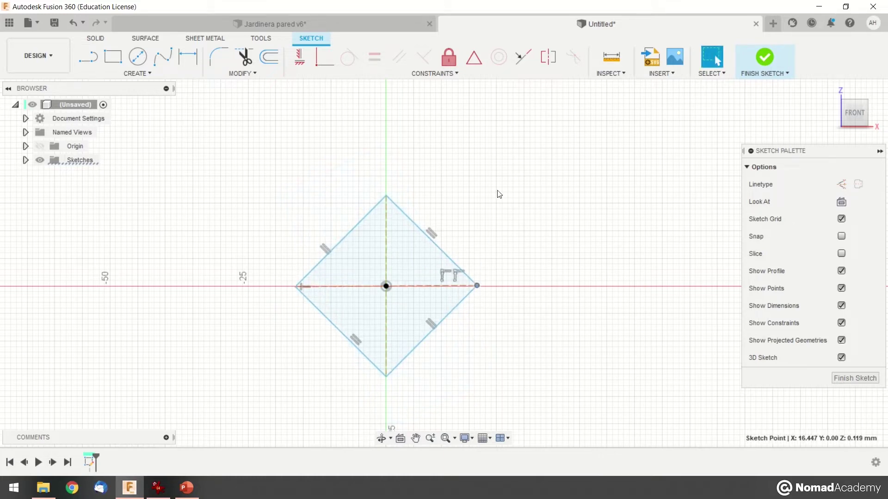
- Constrain the diamond's diagonals horizontal and vertical, and shrink the diamond to sides of about 18 mm
{"action": "left_click", "coordinate": [419, 291]}
{"action": "left_click", "coordinate": [418, 73]}
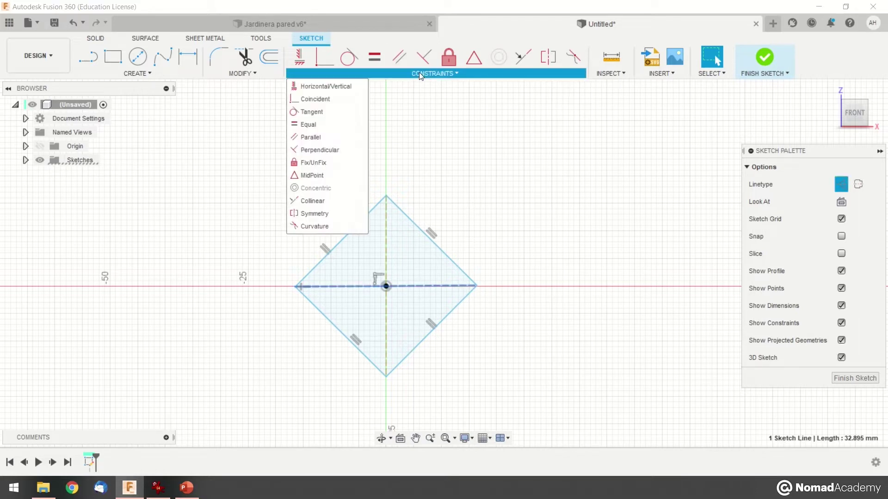
{"action": "left_click", "coordinate": [340, 87]}
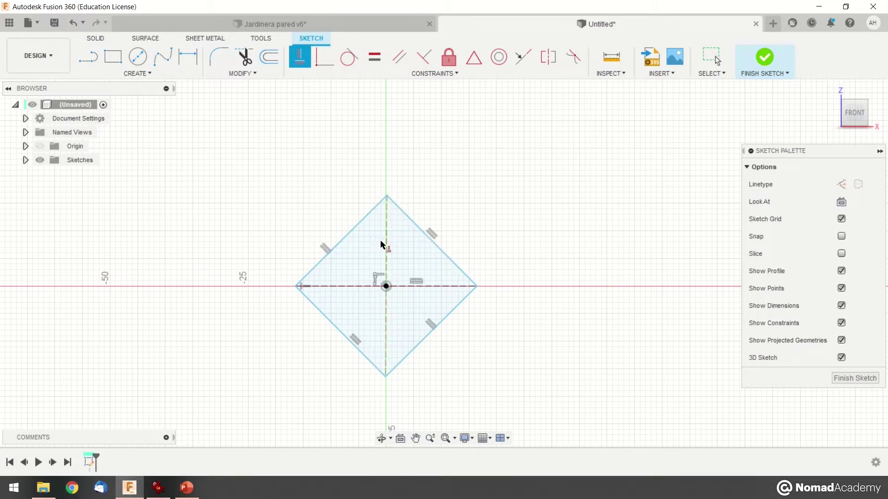
{"action": "left_click", "coordinate": [387, 219]}
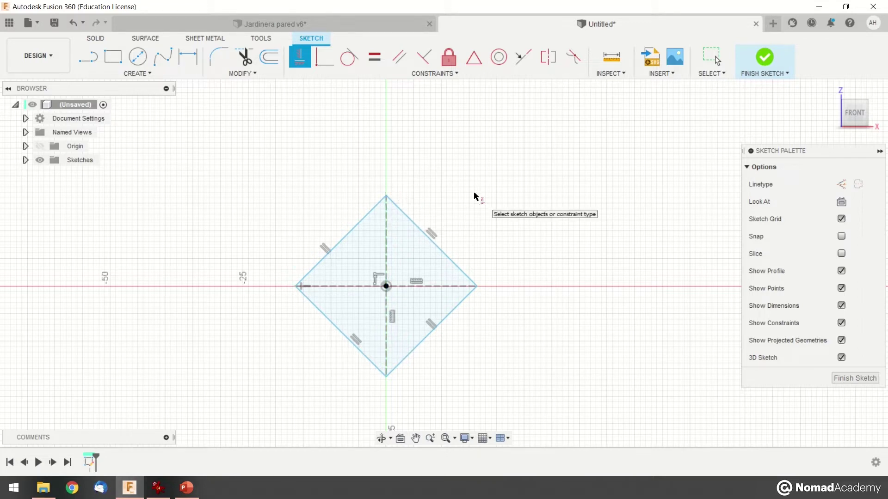
{"action": "key", "text": "Escape"}
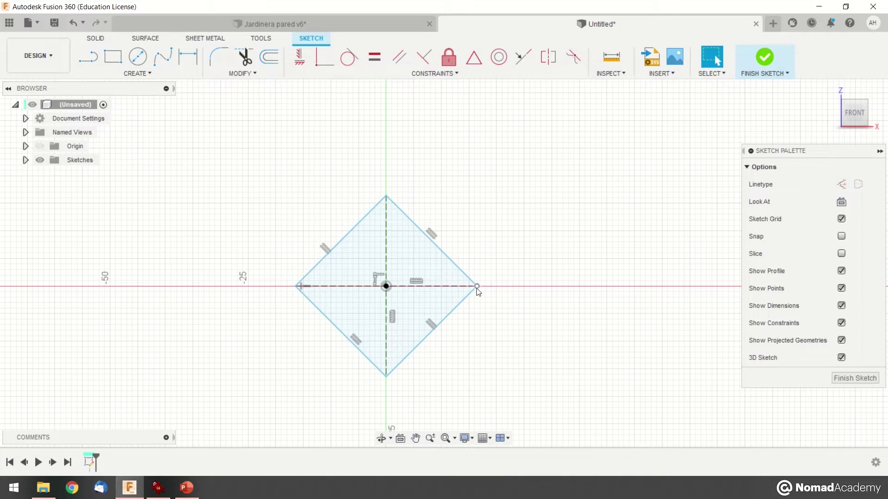
{"action": "mouse_move", "coordinate": [471, 284]}
{"action": "left_mouse_down"}
{"action": "mouse_move", "coordinate": [387, 281]}
{"action": "mouse_move", "coordinate": [492, 297]}
{"action": "mouse_move", "coordinate": [418, 250]}
{"action": "mouse_move", "coordinate": [501, 307]}
{"action": "mouse_move", "coordinate": [440, 254]}
{"action": "mouse_move", "coordinate": [515, 299]}
{"action": "mouse_move", "coordinate": [420, 246]}
{"action": "mouse_move", "coordinate": [497, 293]}
{"action": "mouse_move", "coordinate": [458, 270]}
{"action": "mouse_move", "coordinate": [467, 286]}
{"action": "mouse_move", "coordinate": [457, 285]}
{"action": "left_mouse_up"}
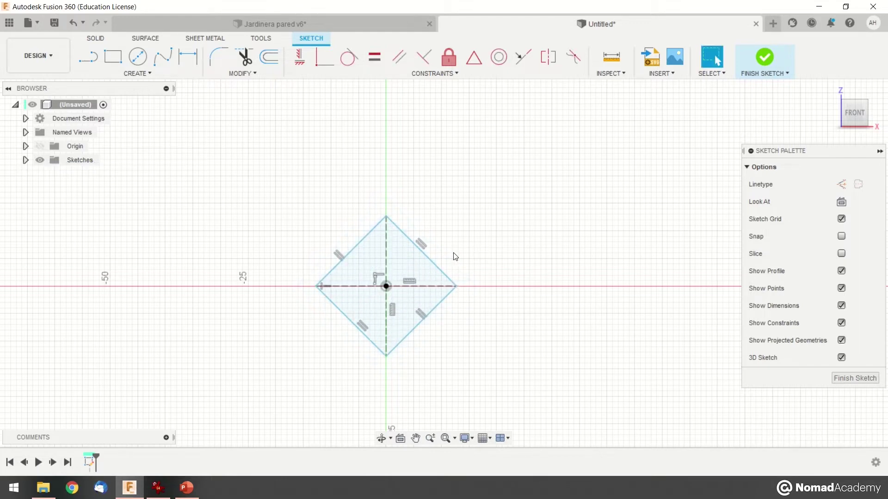
- Switch to the Jardinera pared v6 design and measure the central diamond's side length and the distance between its opposite sides
{"action": "left_click", "coordinate": [362, 23]}
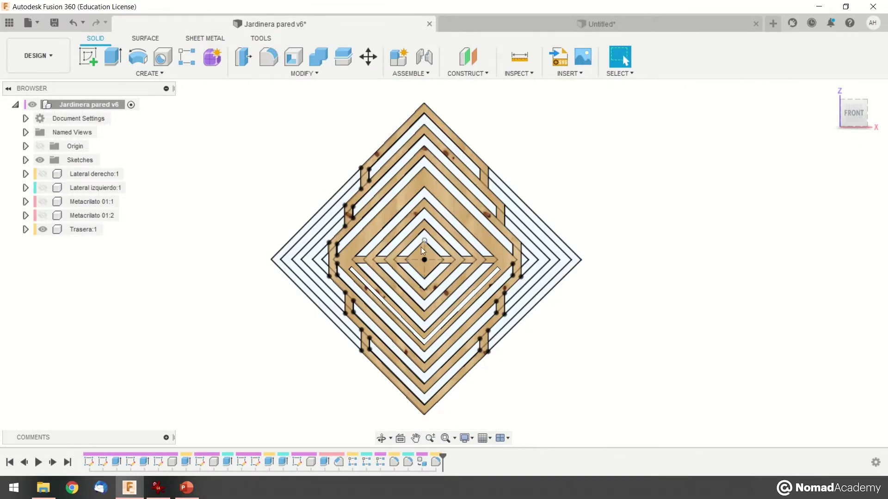
{"action": "left_click", "coordinate": [526, 60]}
{"action": "scroll", "coordinate": [448, 283], "scroll_direction": "up", "scroll_amount": 5}
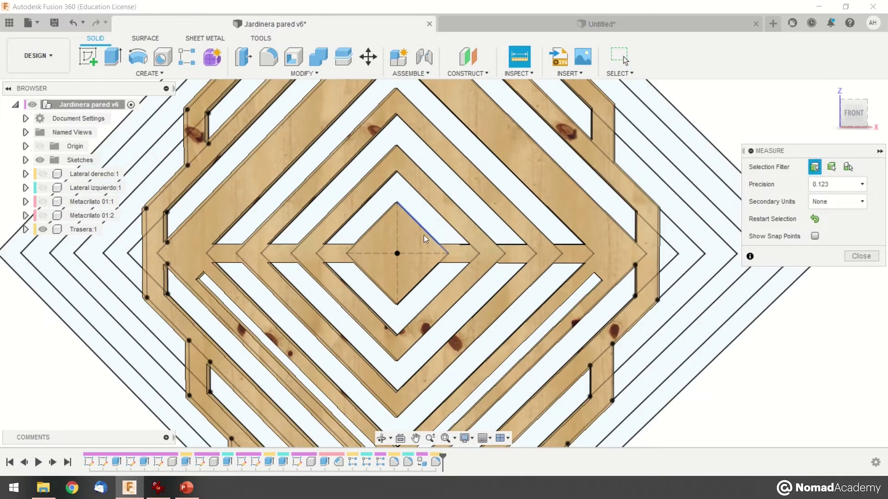
{"action": "left_click", "coordinate": [424, 229]}
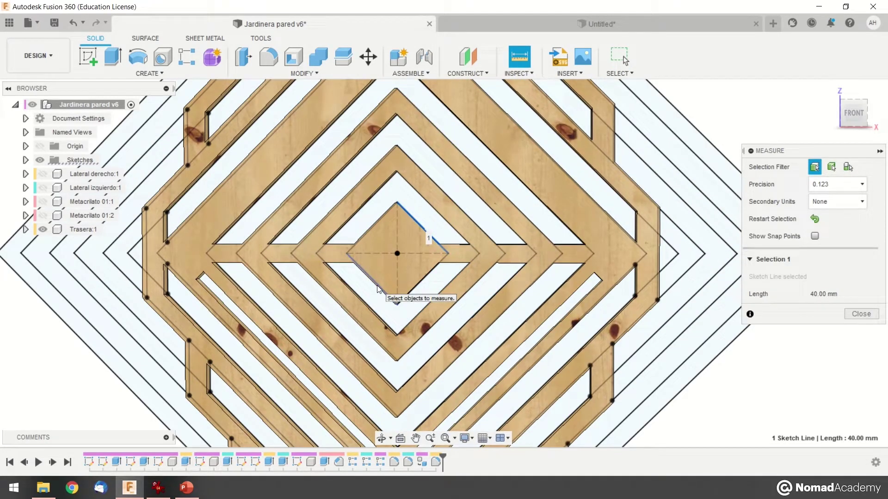
{"action": "left_click", "coordinate": [378, 288]}
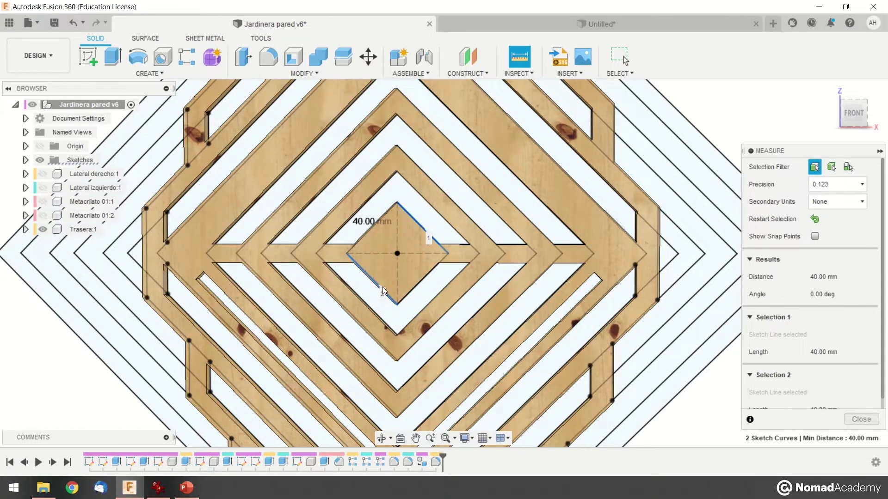
{"action": "scroll", "coordinate": [362, 248], "scroll_direction": "down", "scroll_amount": 3}
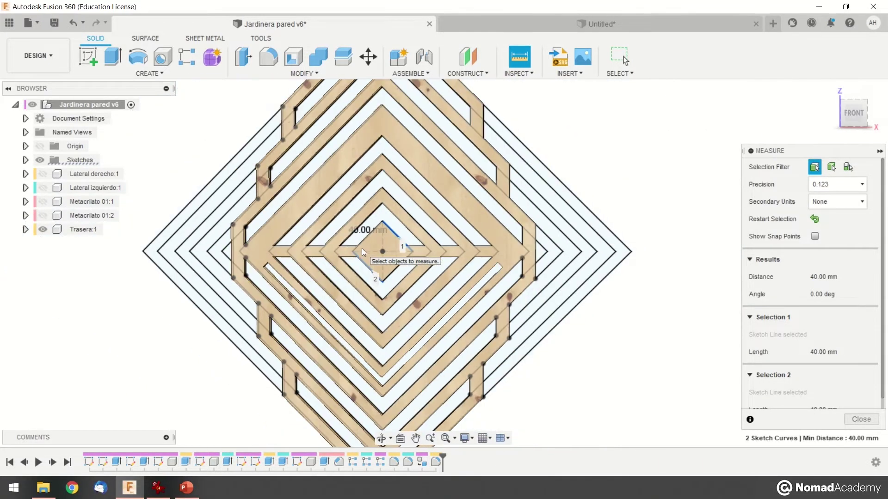
- Switch to the untitled design and dimension the distance between the diamond's opposite sides as 40 mm
{"action": "left_click", "coordinate": [585, 24]}
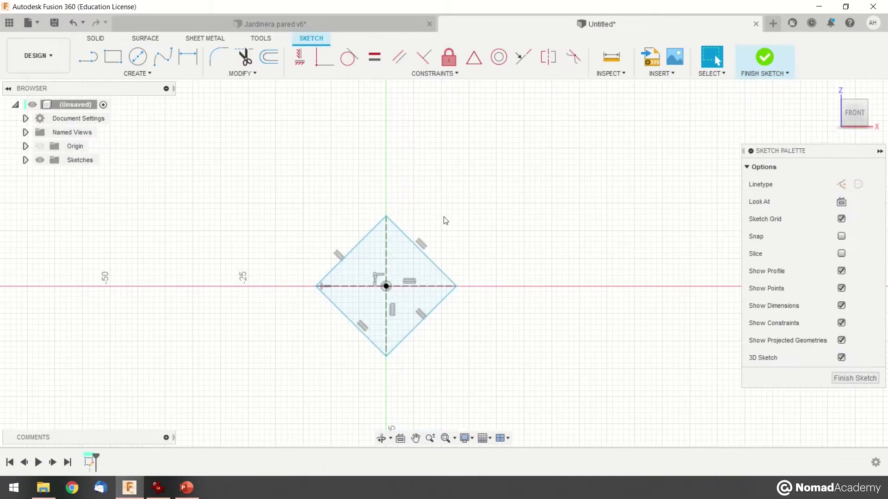
{"action": "middle_click_drag", "start_coordinate": [444, 220], "coordinate": [464, 200]}
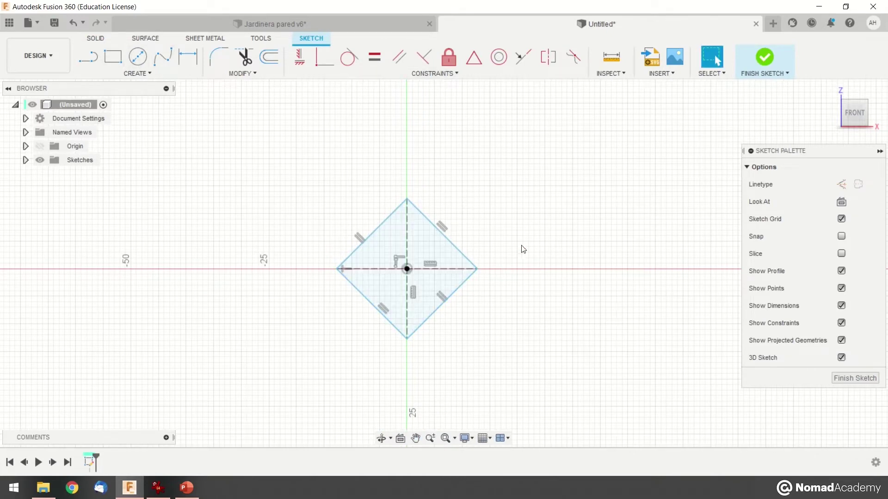
{"action": "left_click", "coordinate": [188, 57]}
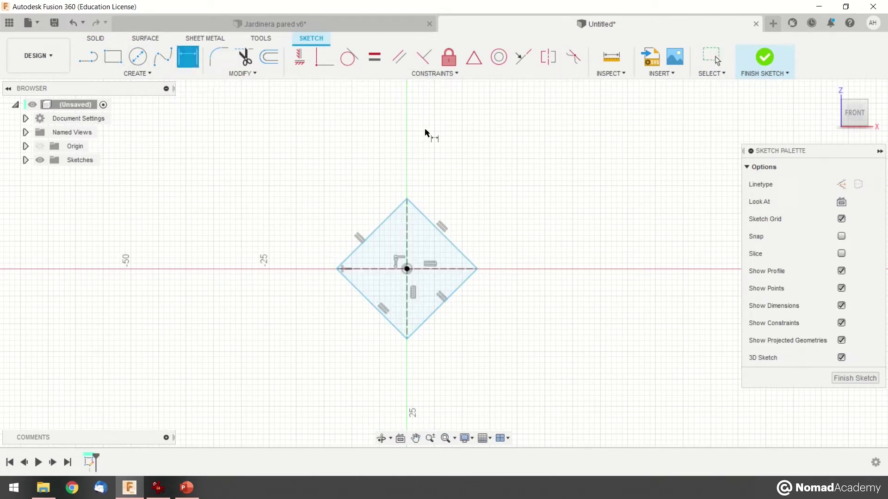
{"action": "left_click", "coordinate": [439, 230]}
{"action": "left_click", "coordinate": [365, 301]}
{"action": "left_click", "coordinate": [465, 323]}
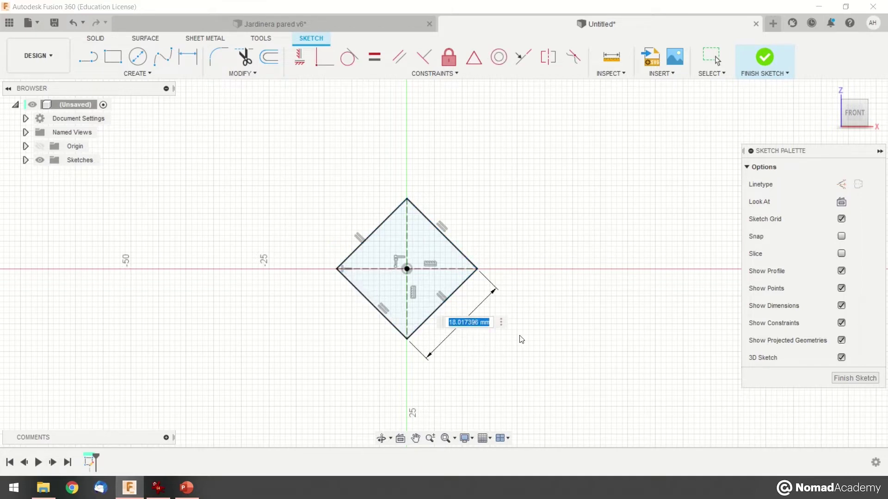
{"action": "type", "text": "4"}
{"action": "key", "text": "Return"}
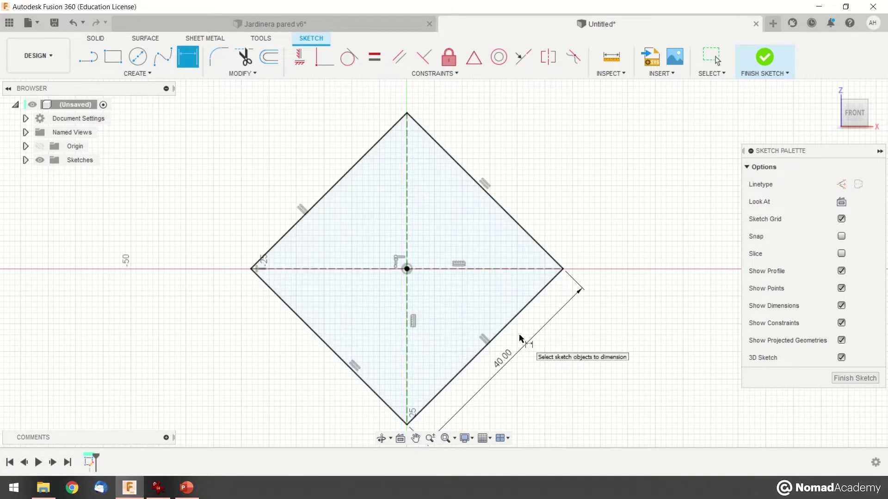
{"action": "scroll", "coordinate": [519, 337], "scroll_direction": "down", "scroll_amount": 5}
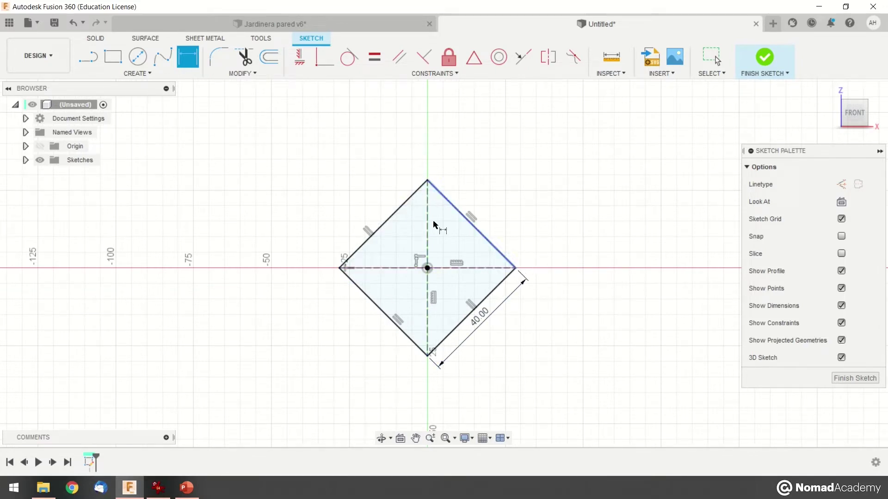
{"action": "key", "text": "Escape"}
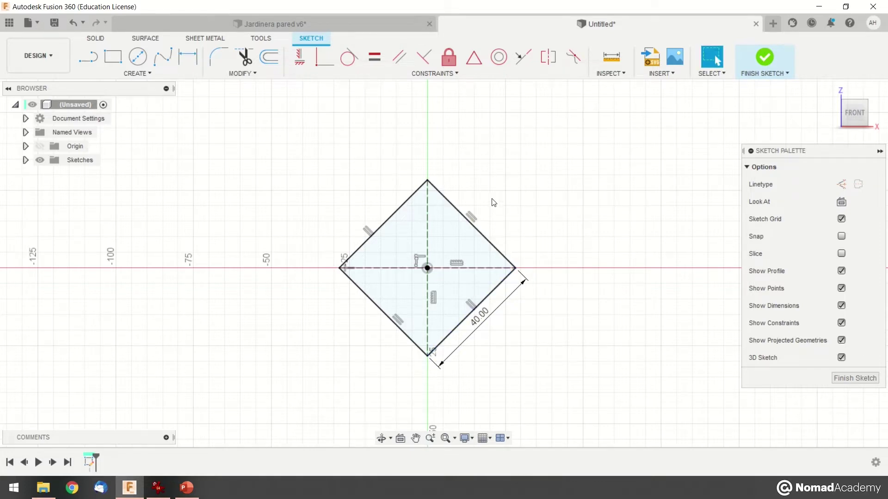
{"action": "scroll", "coordinate": [511, 204], "scroll_direction": "down", "scroll_amount": 3}
{"action": "scroll", "coordinate": [531, 209], "scroll_direction": "up", "scroll_amount": 1}
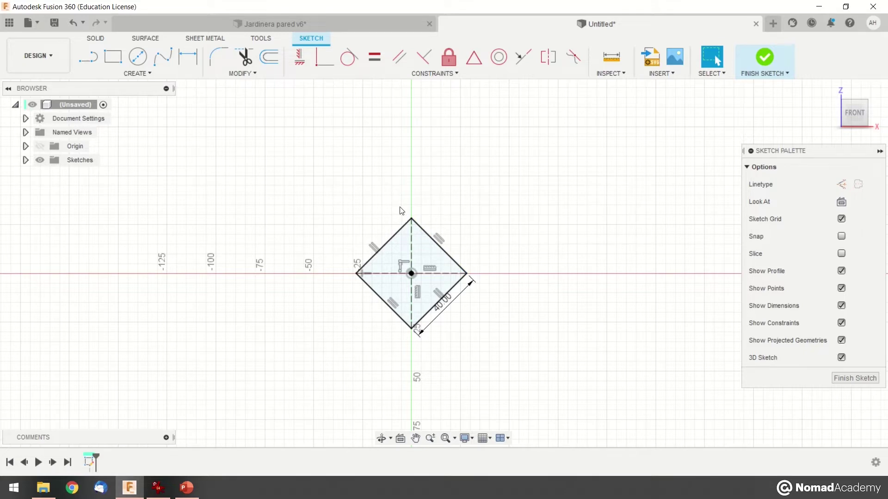
- Switch to the Jardinera pared v6 design and measure the gap between the central diamond and the first diamond outline around it
{"action": "left_click", "coordinate": [384, 29]}
{"action": "middle_click_drag", "start_coordinate": [607, 332], "coordinate": [626, 327]}
{"action": "middle_click_drag", "start_coordinate": [499, 227], "coordinate": [423, 212], "text": "shift"}
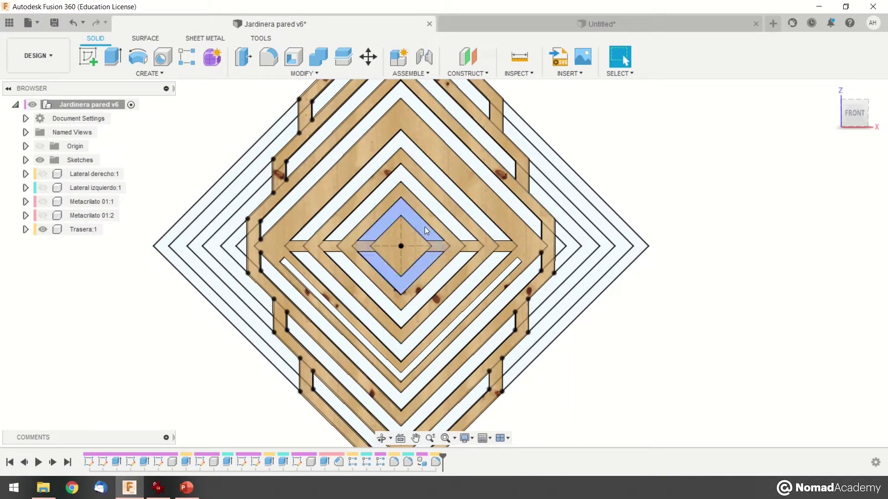
{"action": "scroll", "coordinate": [419, 228], "scroll_direction": "up", "scroll_amount": 4}
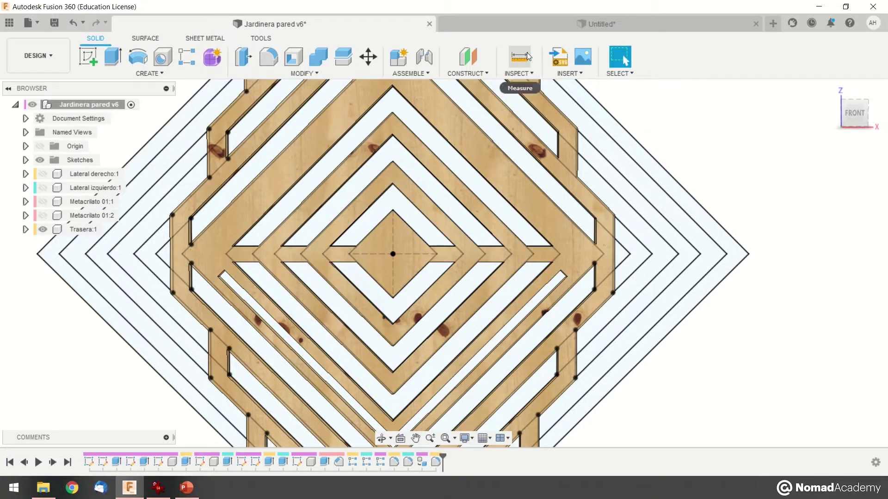
{"action": "left_click", "coordinate": [528, 57]}
{"action": "left_click", "coordinate": [415, 232]}
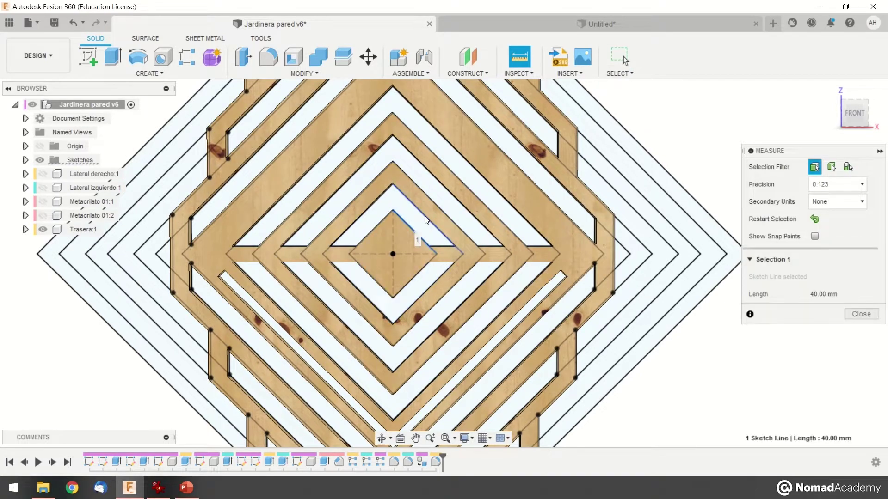
{"action": "left_click", "coordinate": [410, 178]}
{"action": "scroll", "coordinate": [409, 178], "scroll_direction": "up", "scroll_amount": 3}
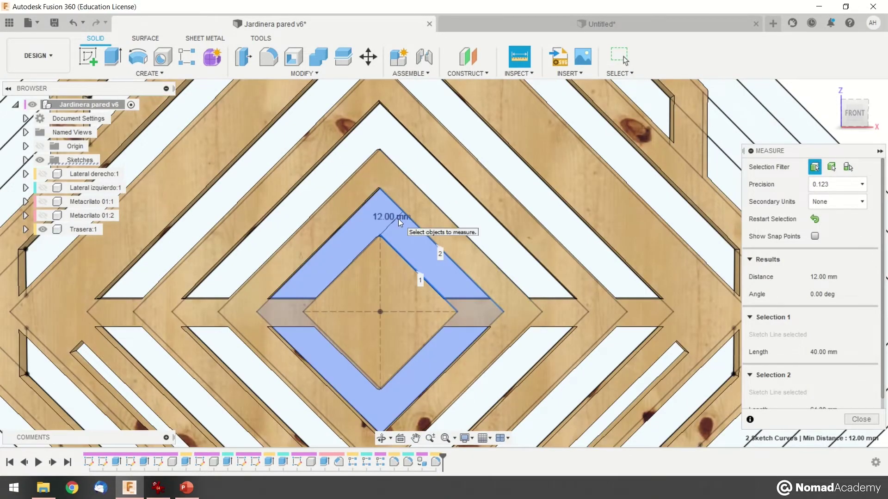
{"action": "scroll", "coordinate": [398, 218], "scroll_direction": "down", "scroll_amount": 3}
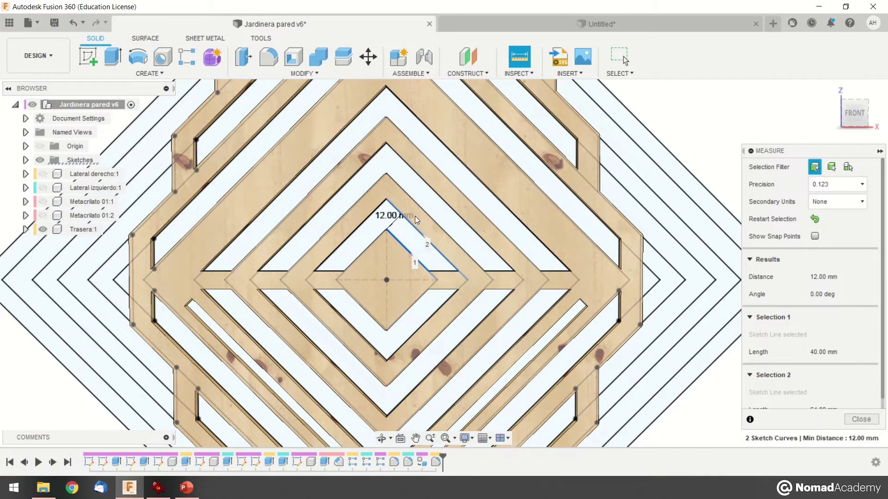
- Measure the width of the first wooden ring, between the first and second diamond outlines around the central diamond
{"action": "left_click", "coordinate": [520, 64]}
{"action": "left_click", "coordinate": [520, 63]}
{"action": "left_click", "coordinate": [429, 216]}
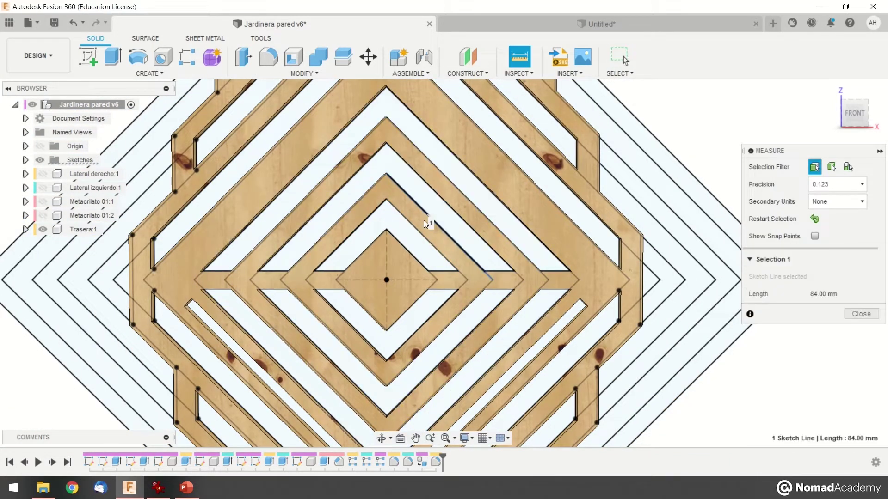
{"action": "left_click", "coordinate": [418, 229]}
{"action": "scroll", "coordinate": [385, 175], "scroll_direction": "up", "scroll_amount": 3}
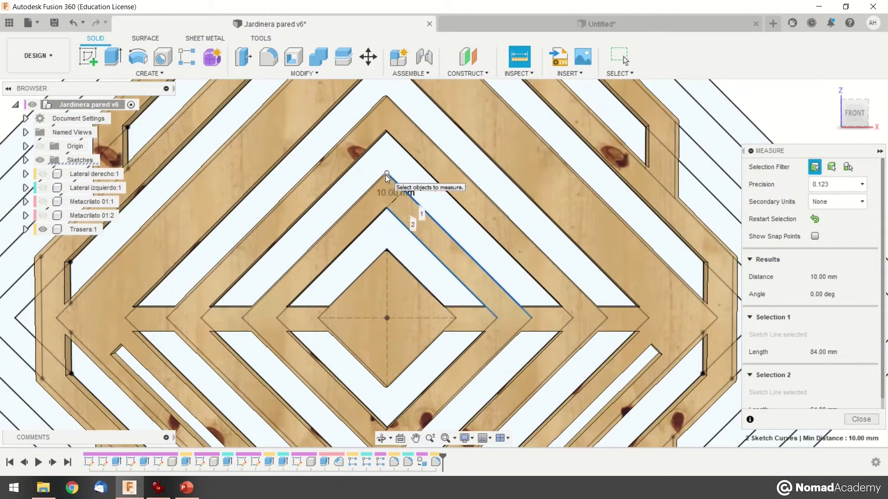
{"action": "scroll", "coordinate": [462, 257], "scroll_direction": "down", "scroll_amount": 3}
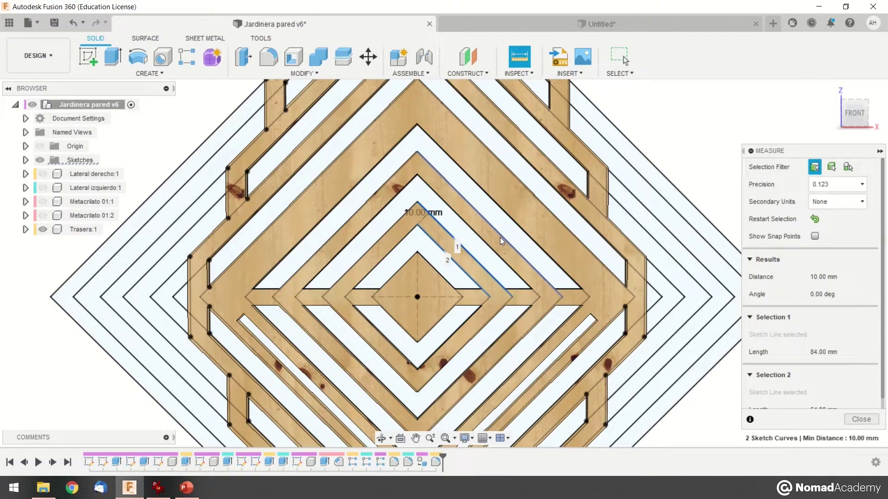
{"action": "key", "text": "Escape"}
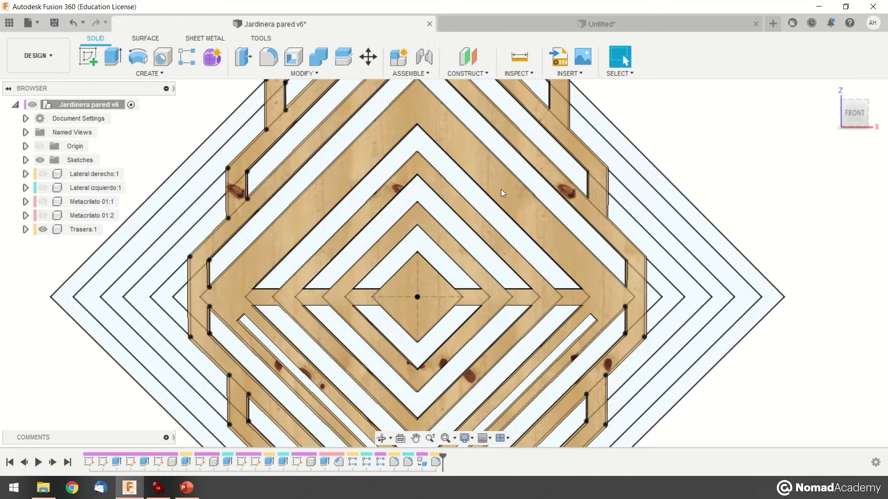
- Examine the back panel's outer diamond rings and the spacing between their outlines
{"action": "scroll", "coordinate": [507, 186], "scroll_direction": "down", "scroll_amount": 3}
{"action": "scroll", "coordinate": [504, 198], "scroll_direction": "up", "scroll_amount": 2}
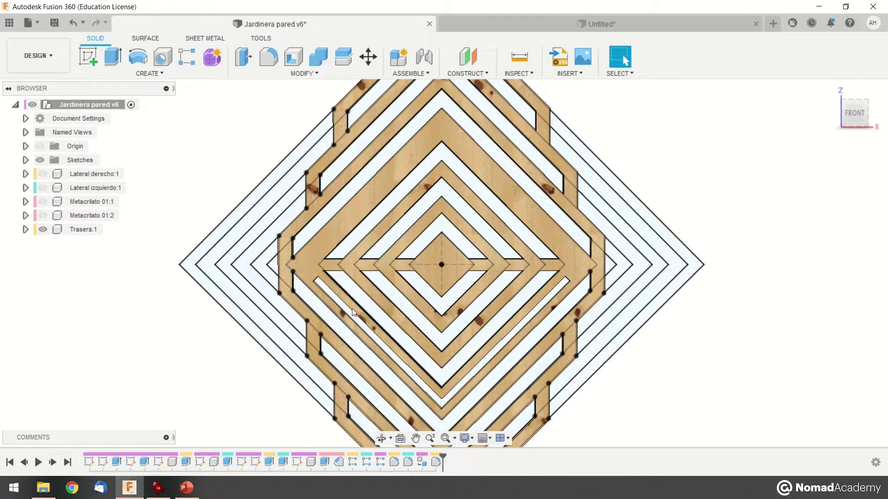
{"action": "scroll", "coordinate": [502, 168], "scroll_direction": "down", "scroll_amount": 2}
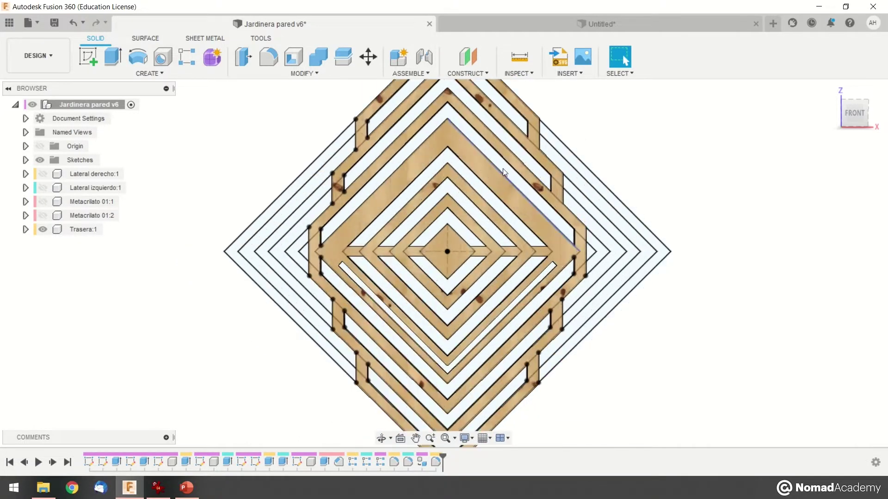
{"action": "scroll", "coordinate": [520, 157], "scroll_direction": "up", "scroll_amount": 3}
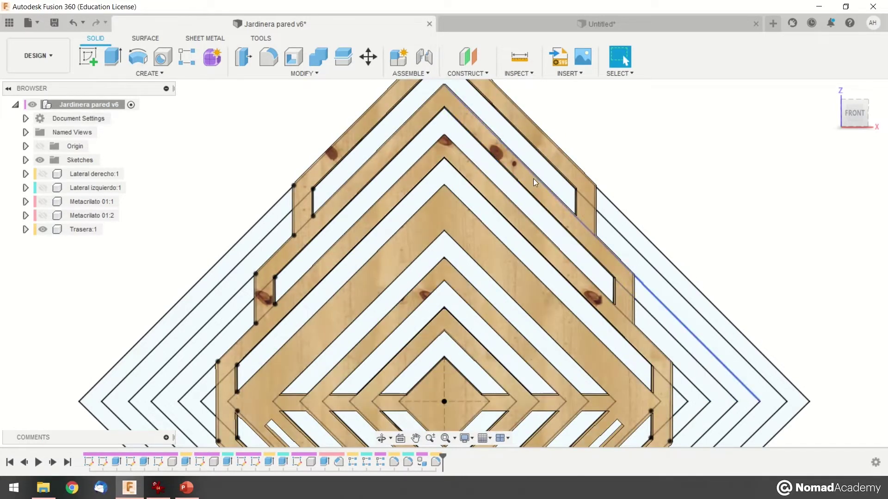
{"action": "scroll", "coordinate": [542, 262], "scroll_direction": "down", "scroll_amount": 1}
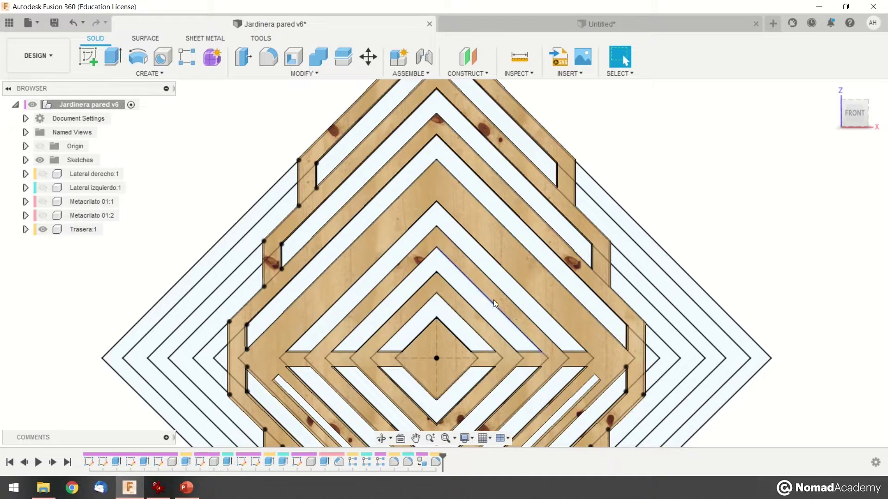
{"action": "scroll", "coordinate": [504, 306], "scroll_direction": "up", "scroll_amount": 1}
{"action": "scroll", "coordinate": [422, 311], "scroll_direction": "down", "scroll_amount": 1}
- Switch to the untitled design and offset the diamond's four sides outward with an offset of -12 mm
{"action": "left_click", "coordinate": [526, 24]}
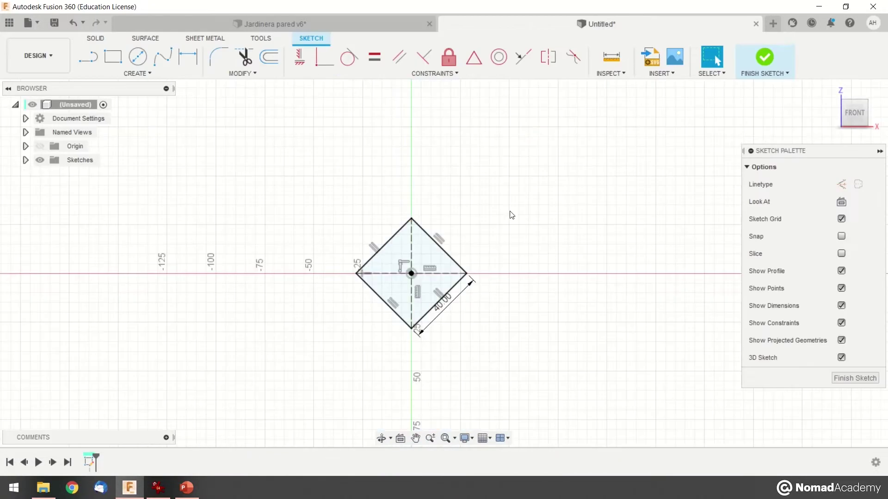
{"action": "scroll", "coordinate": [505, 220], "scroll_direction": "up", "scroll_amount": 1}
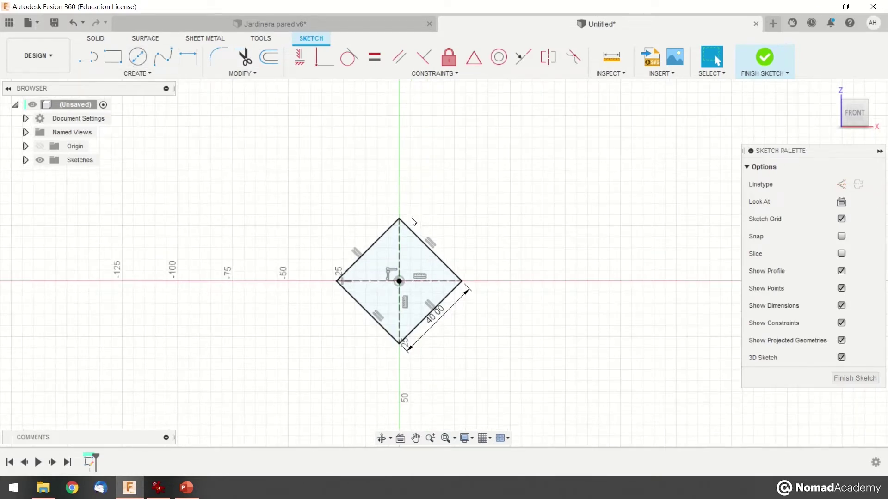
{"action": "left_click", "coordinate": [411, 232]}
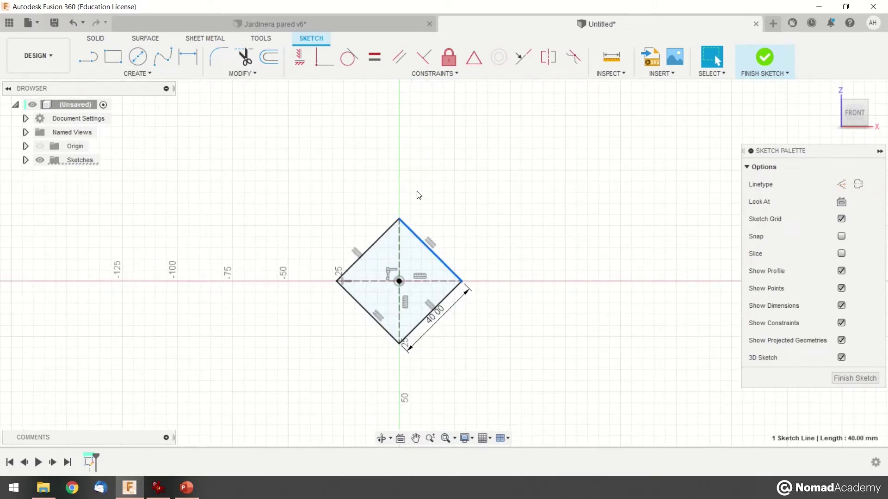
{"action": "left_click", "coordinate": [384, 234], "text": "shift"}
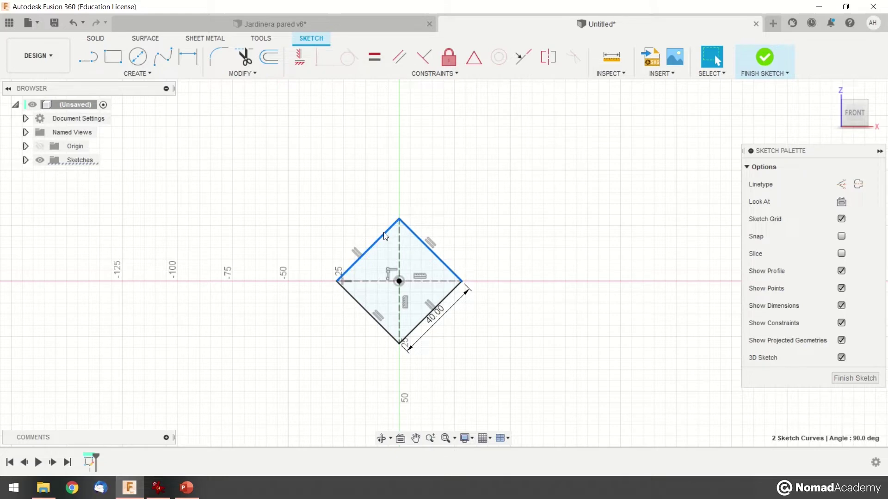
{"action": "left_click", "coordinate": [365, 312], "text": "shift"}
{"action": "left_click", "coordinate": [418, 325], "text": "shift"}
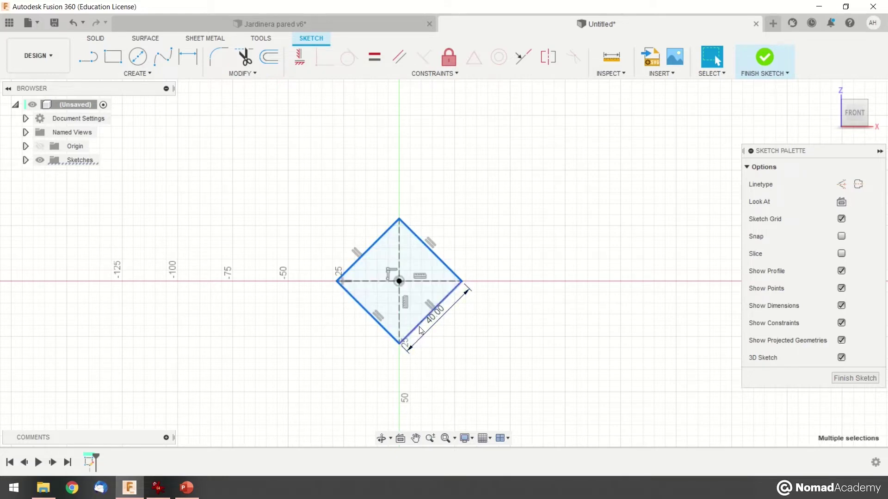
{"action": "left_click", "coordinate": [276, 63]}
{"action": "left_click_drag", "start_coordinate": [442, 298], "coordinate": [462, 318]}
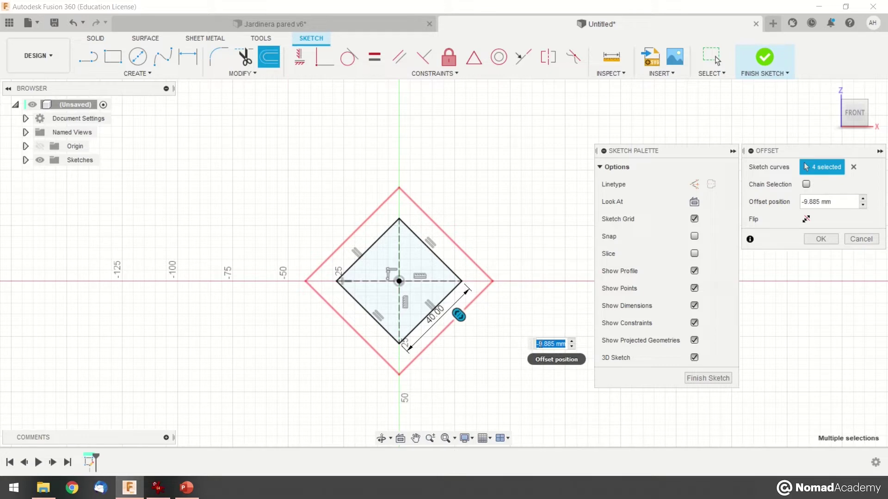
{"action": "left_click_drag", "start_coordinate": [538, 344], "coordinate": [557, 346]}
{"action": "type", "text": "-12"}
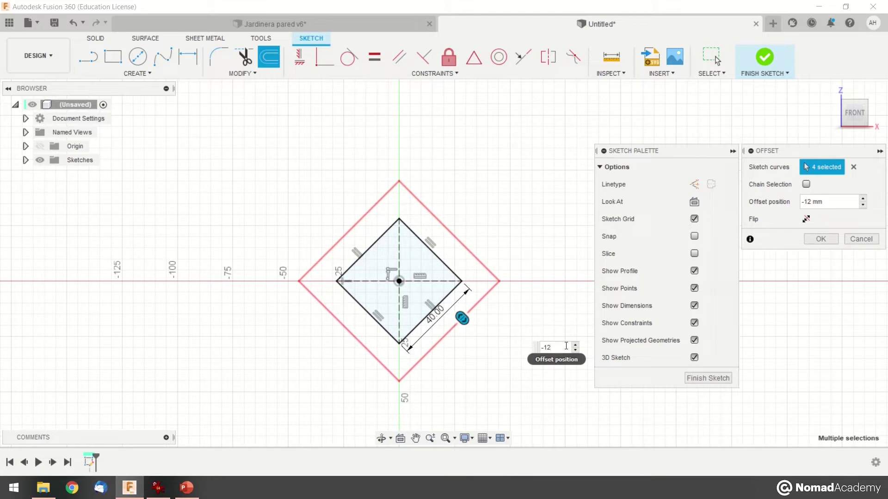
{"action": "key", "text": "Return"}
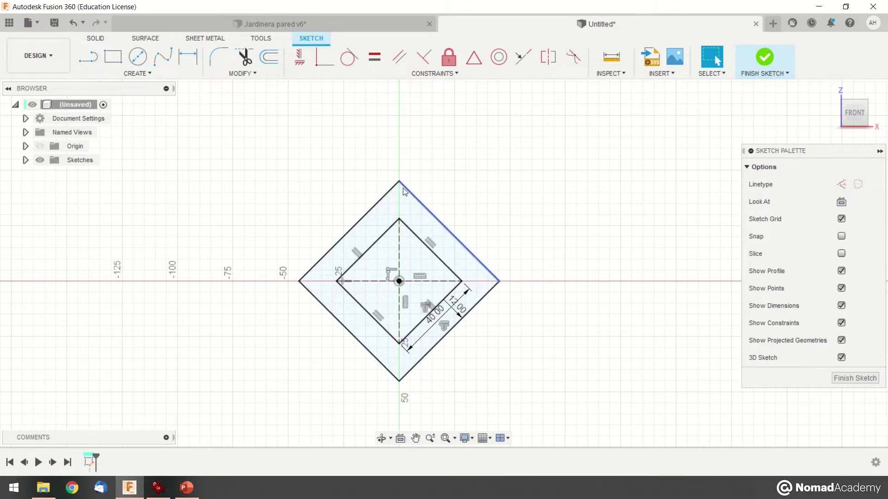
{"action": "mouse_move", "coordinate": [462, 307]}
{"action": "left_mouse_down"}
{"action": "mouse_move", "coordinate": [479, 289]}
{"action": "mouse_move", "coordinate": [460, 319]}
{"action": "mouse_move", "coordinate": [479, 335]}
{"action": "mouse_move", "coordinate": [461, 307]}
{"action": "left_mouse_up"}
- Sketch a center rectangle on the origin, large enough to enclose both diamonds
{"action": "scroll", "coordinate": [462, 227], "scroll_direction": "down", "scroll_amount": 2}
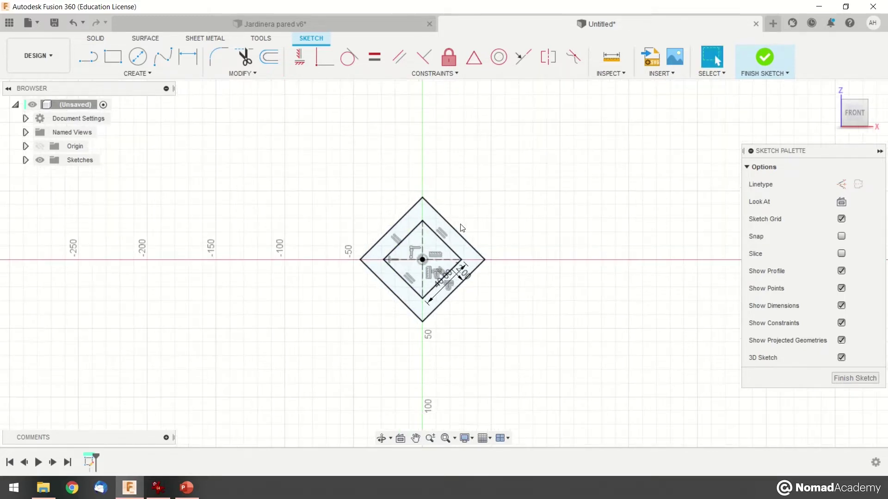
{"action": "scroll", "coordinate": [463, 225], "scroll_direction": "up", "scroll_amount": 1}
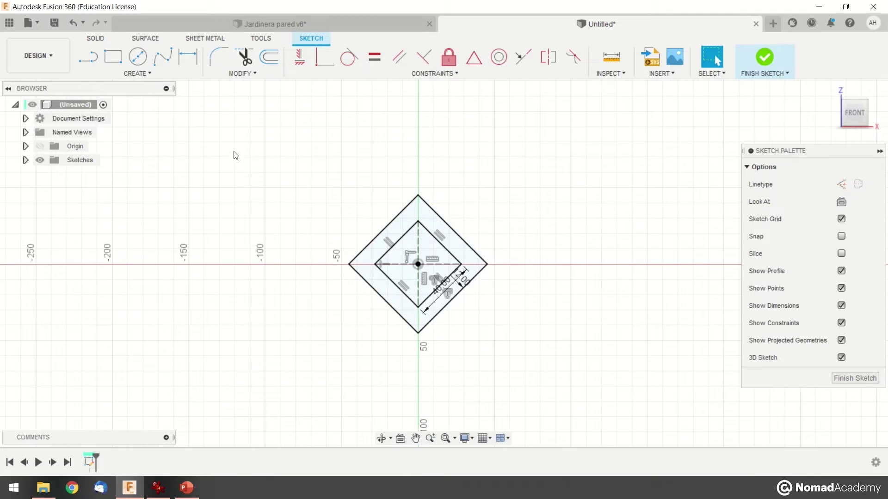
{"action": "left_click", "coordinate": [140, 74]}
{"action": "mouse_move", "coordinate": [143, 97]}
{"action": "left_click", "coordinate": [213, 123]}
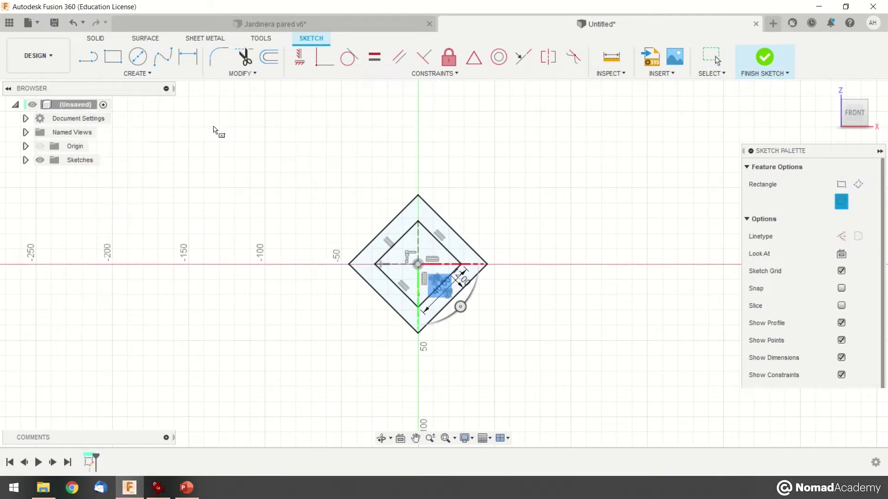
{"action": "left_click", "coordinate": [418, 264]}
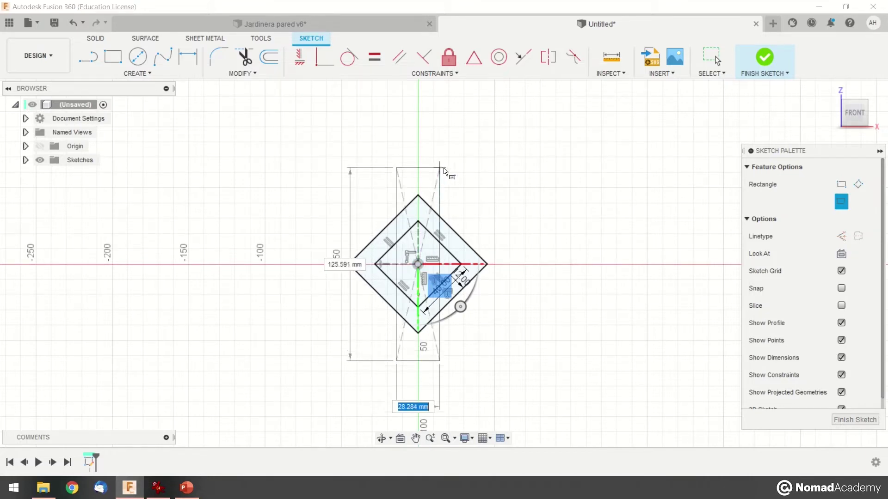
{"action": "left_click", "coordinate": [528, 173]}
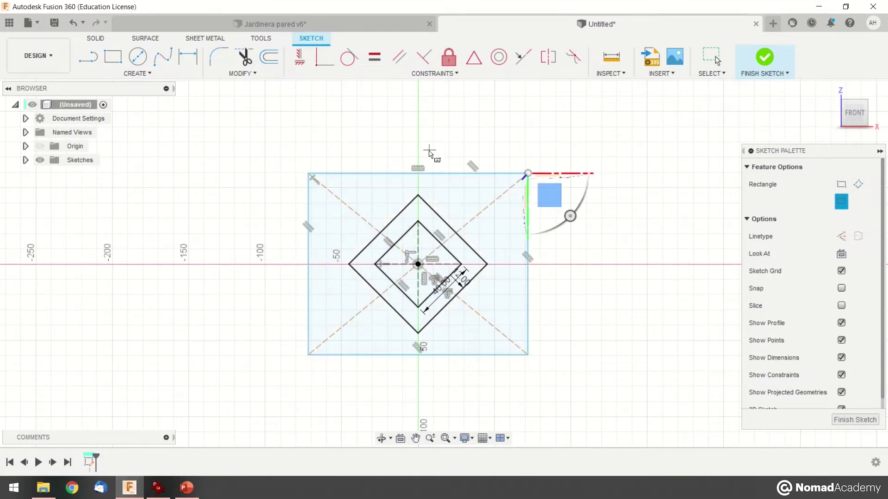
{"action": "key", "text": "Escape"}
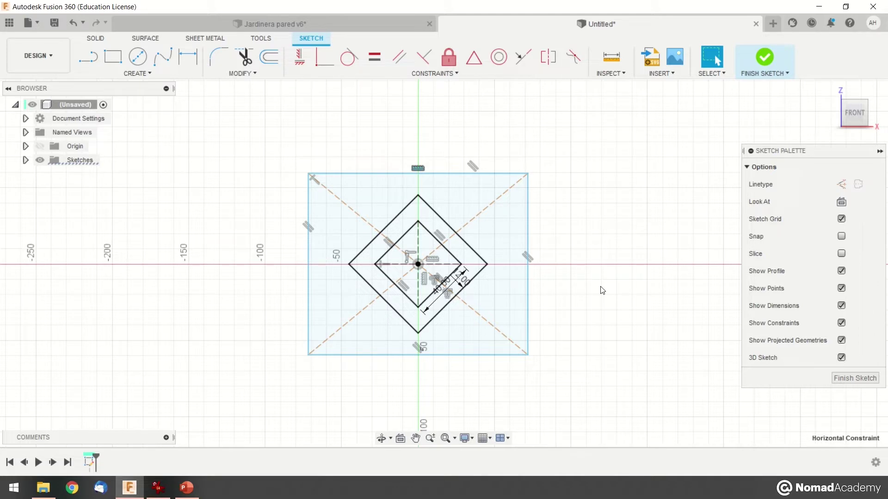
- Undo the center rectangle drawn around the two diamonds
{"action": "key", "text": "ctrl+z"}
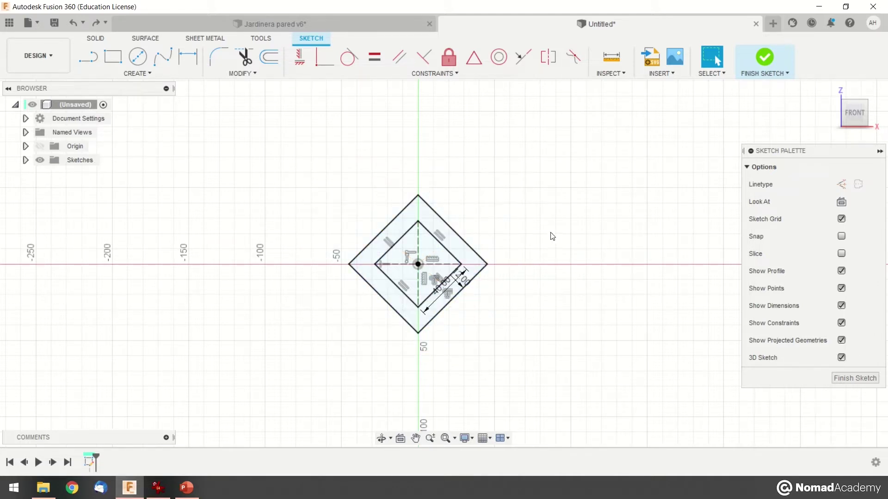
{"action": "scroll", "coordinate": [451, 241], "scroll_direction": "up", "scroll_amount": 2}
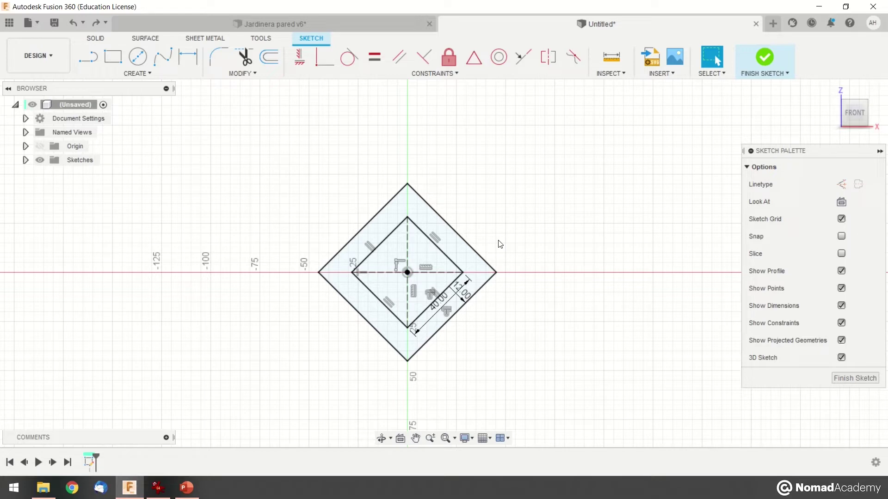
{"action": "left_click", "coordinate": [387, 204]}
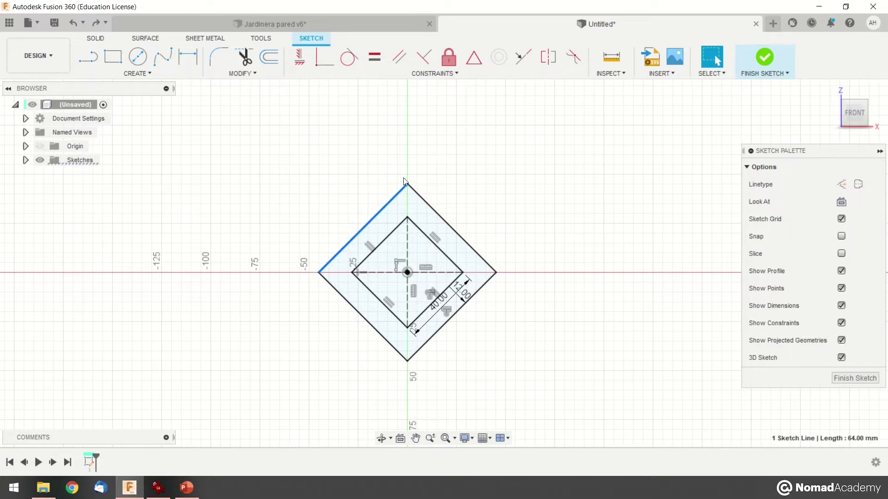
{"action": "left_click", "coordinate": [435, 210], "text": "ctrl"}
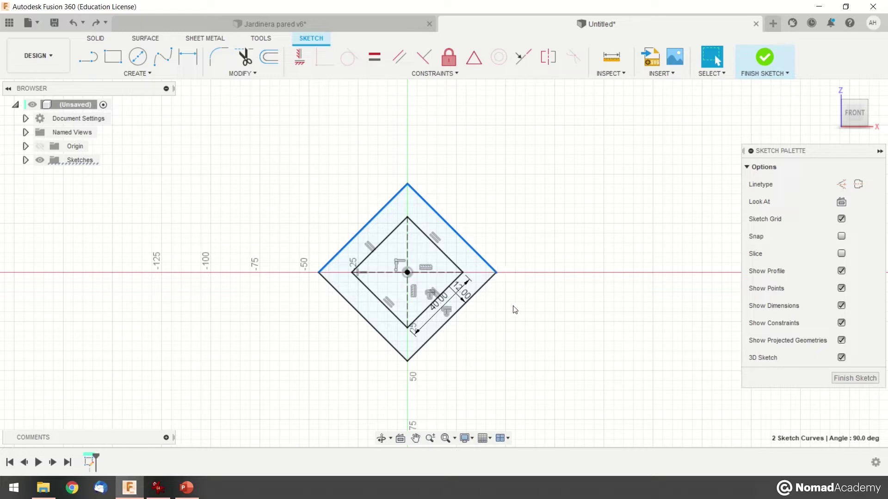
{"action": "left_click", "coordinate": [488, 287], "text": "ctrl"}
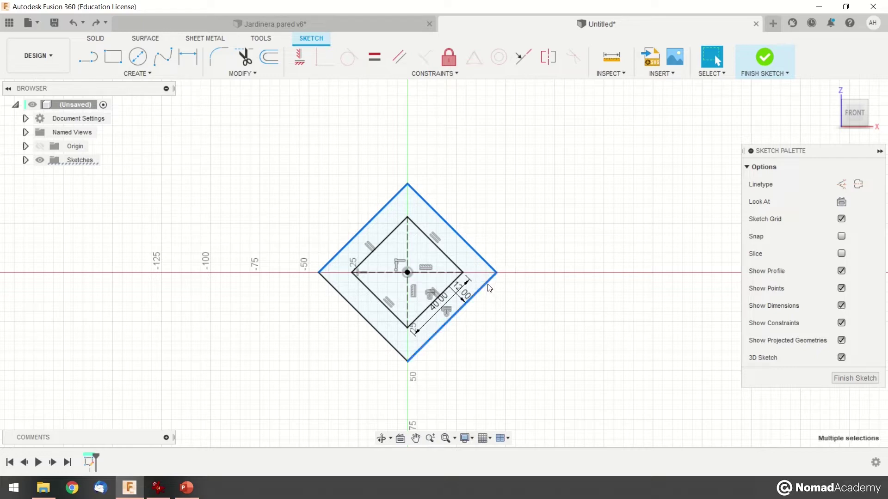
{"action": "left_click", "coordinate": [350, 323], "text": "ctrl"}
{"action": "left_click", "coordinate": [271, 63]}
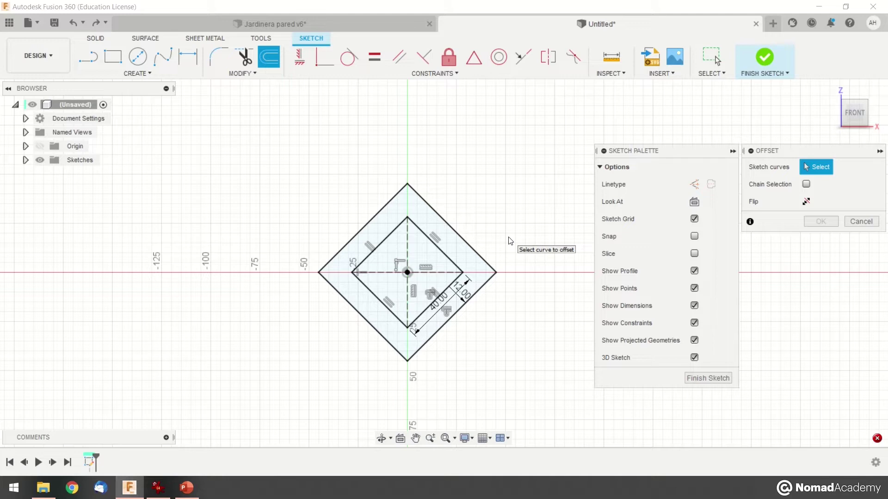
{"action": "key", "text": "Escape"}
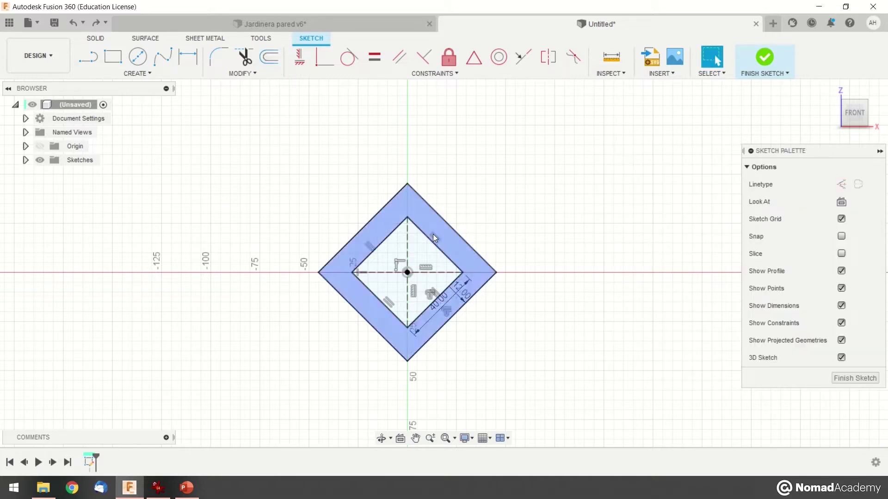
- Offset the four sides of the innermost diamond outward with an offset of -22 mm
{"action": "left_click", "coordinate": [415, 226]}
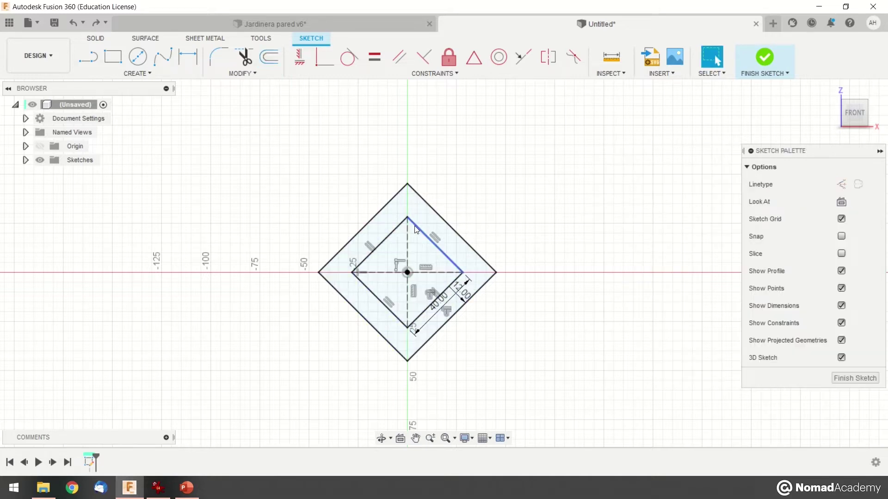
{"action": "left_click", "coordinate": [415, 229]}
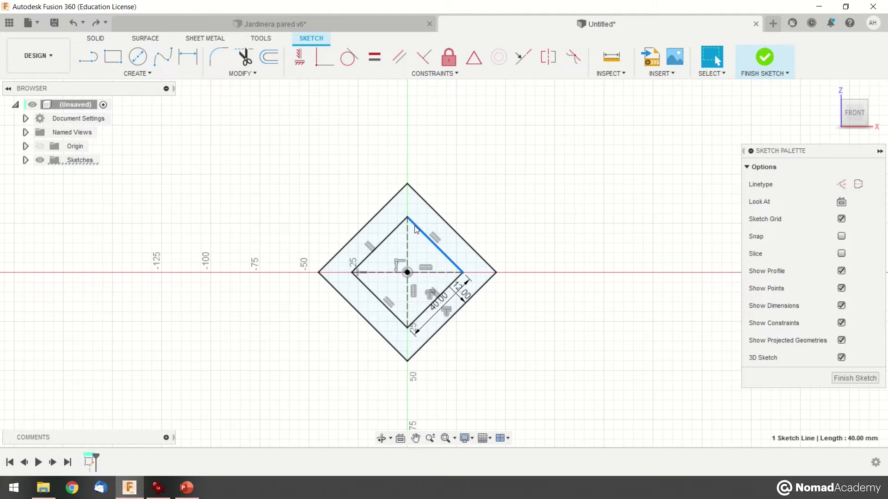
{"action": "double_click", "coordinate": [402, 230]}
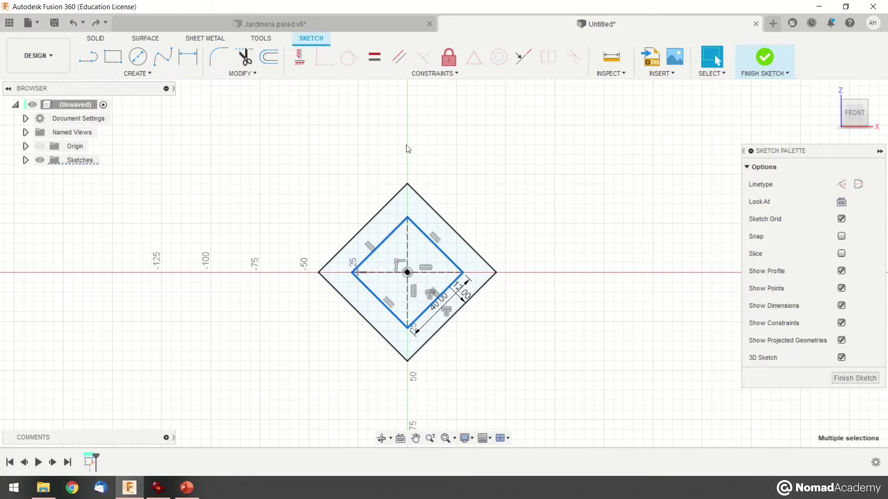
{"action": "left_click", "coordinate": [269, 57]}
{"action": "left_click_drag", "start_coordinate": [424, 308], "coordinate": [456, 346]}
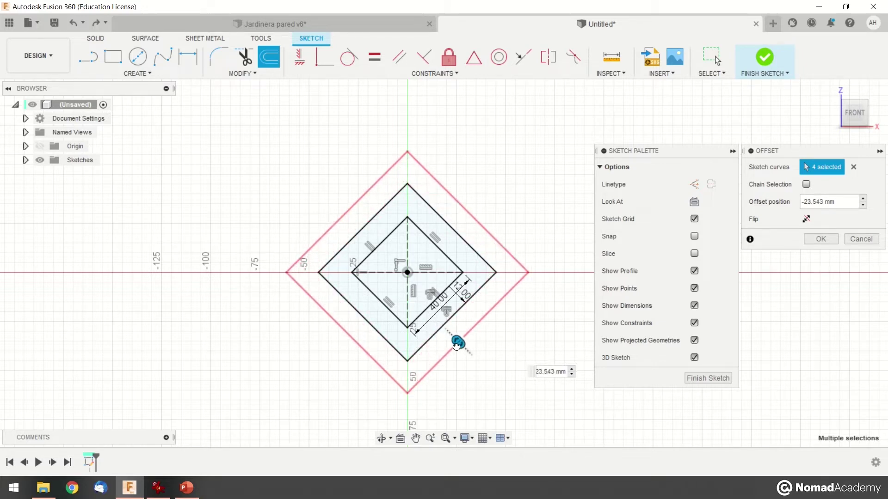
{"action": "left_click_drag", "start_coordinate": [456, 346], "coordinate": [459, 344]}
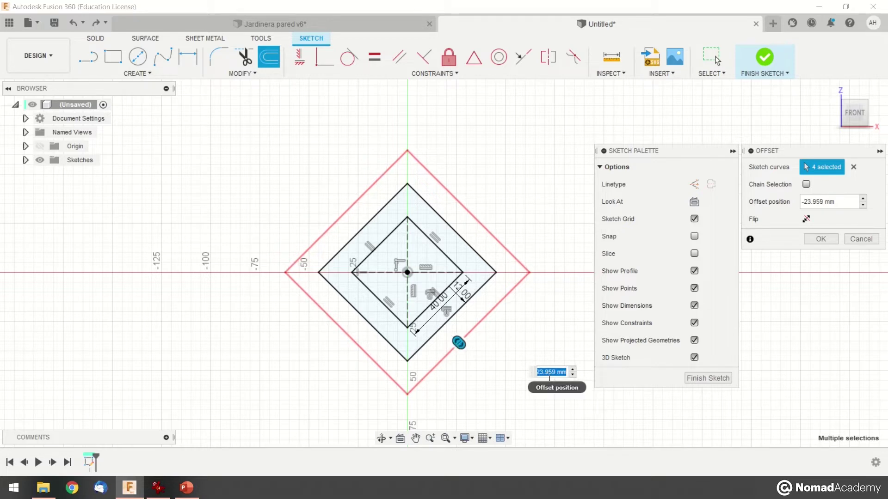
{"action": "type", "text": "-22"}
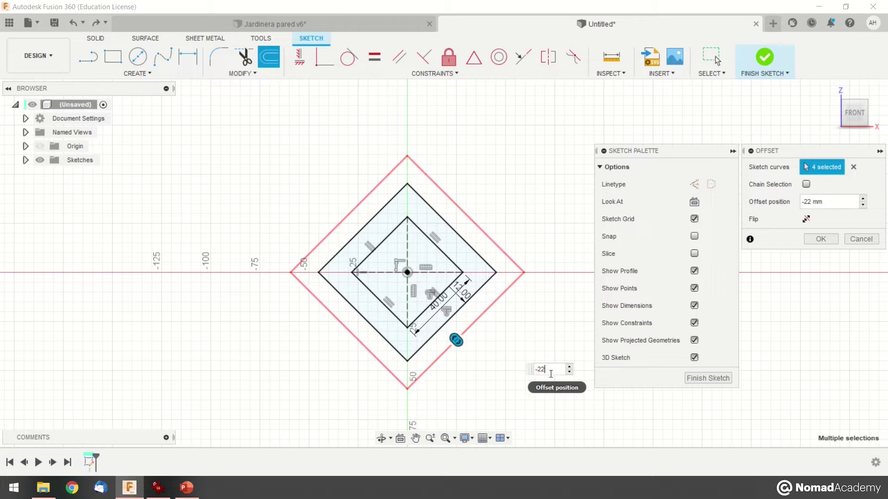
{"action": "key", "text": "Return"}
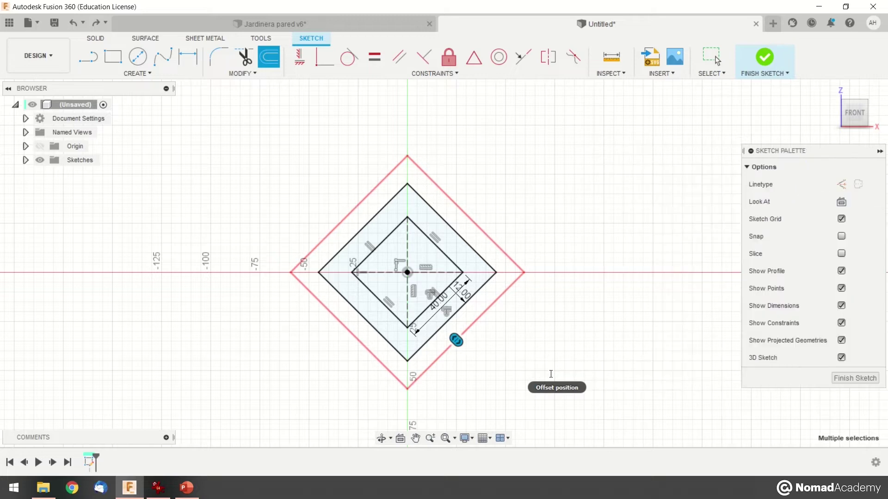
{"action": "scroll", "coordinate": [513, 342], "scroll_direction": "up", "scroll_amount": 2}
{"action": "key", "text": "Escape"}
{"action": "scroll", "coordinate": [465, 296], "scroll_direction": "down", "scroll_amount": 2}
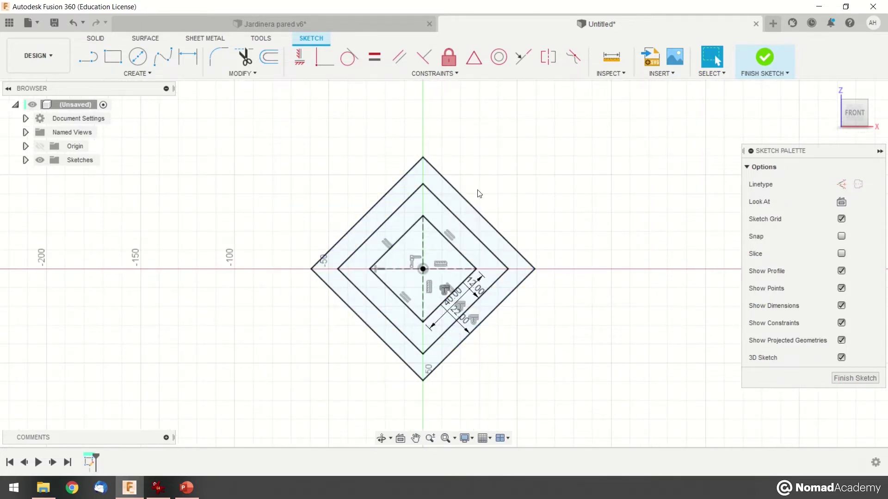
{"action": "middle_click_drag", "start_coordinate": [517, 181], "coordinate": [503, 191]}
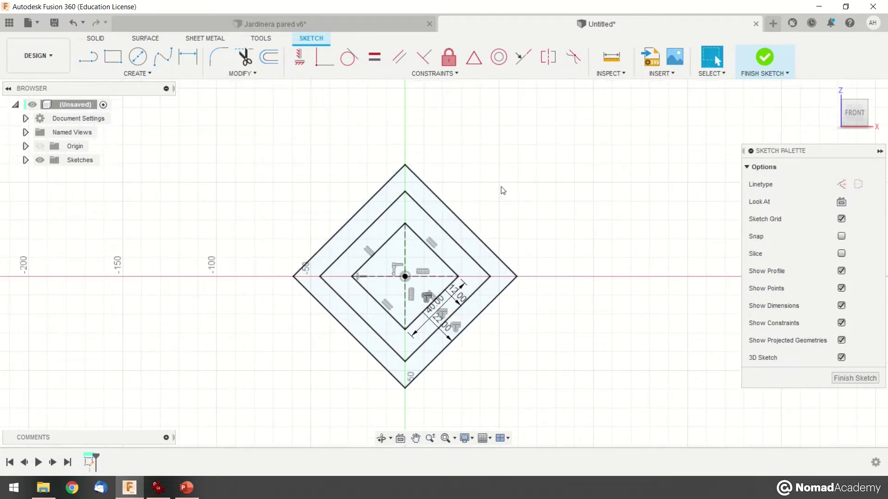
- Compare the central diamond and the two rings around it with the original planter photo in IrfanView to tell wood from gaps
{"action": "left_click", "coordinate": [415, 258]}
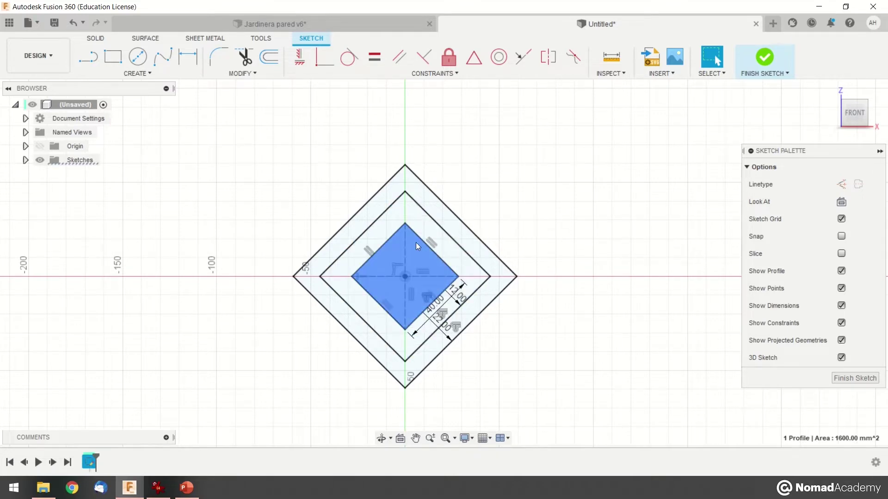
{"action": "left_click", "coordinate": [158, 488]}
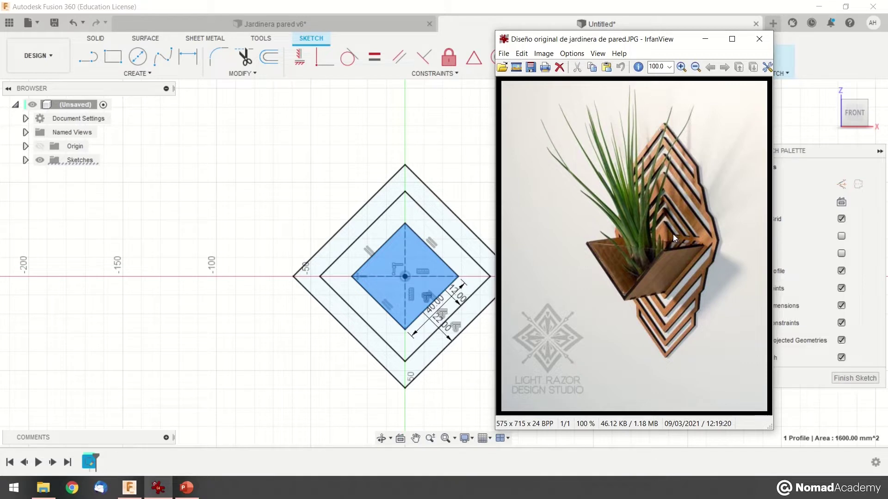
{"action": "left_click", "coordinate": [412, 193]}
{"action": "left_click", "coordinate": [417, 215]}
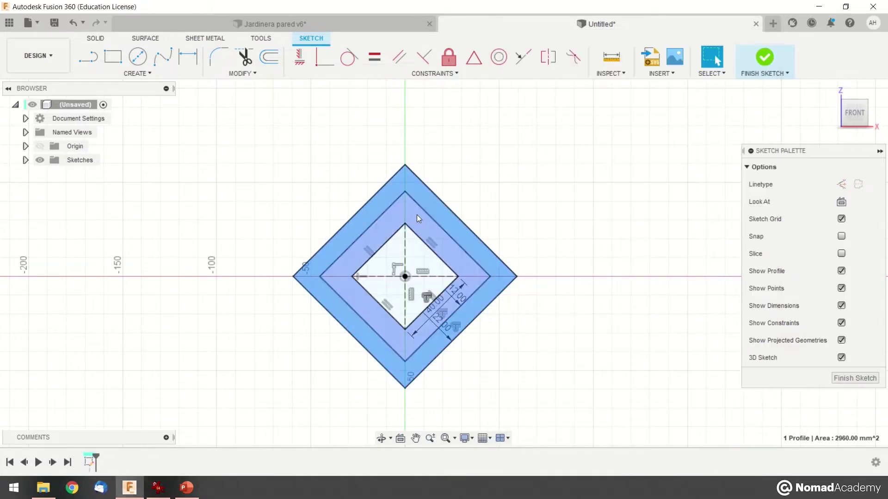
{"action": "left_click", "coordinate": [158, 488]}
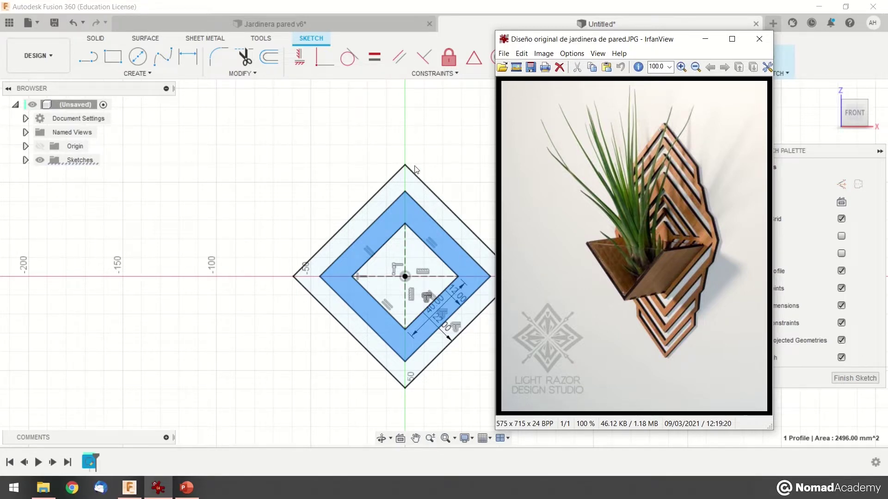
{"action": "left_click", "coordinate": [418, 187]}
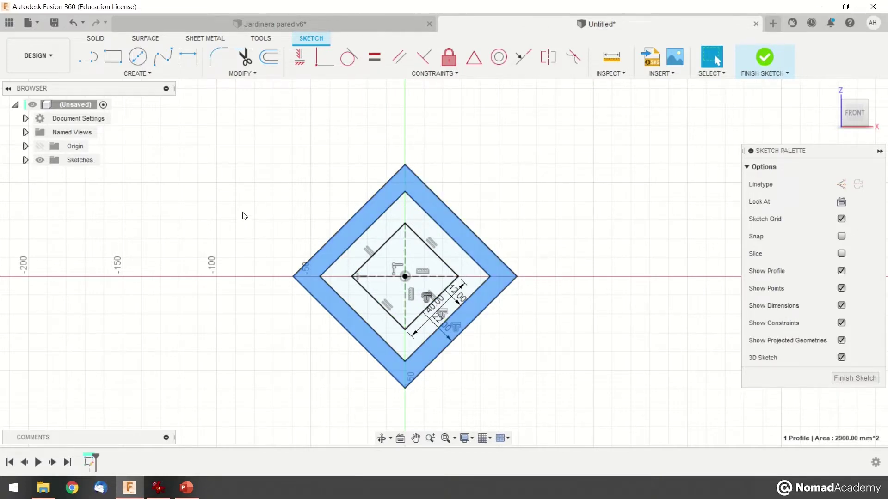
{"action": "left_click", "coordinate": [158, 487]}
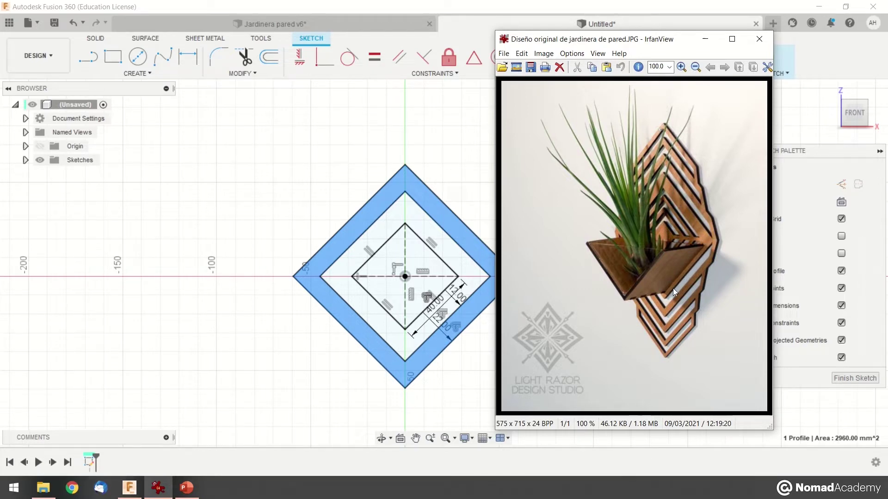
{"action": "left_click", "coordinate": [464, 174]}
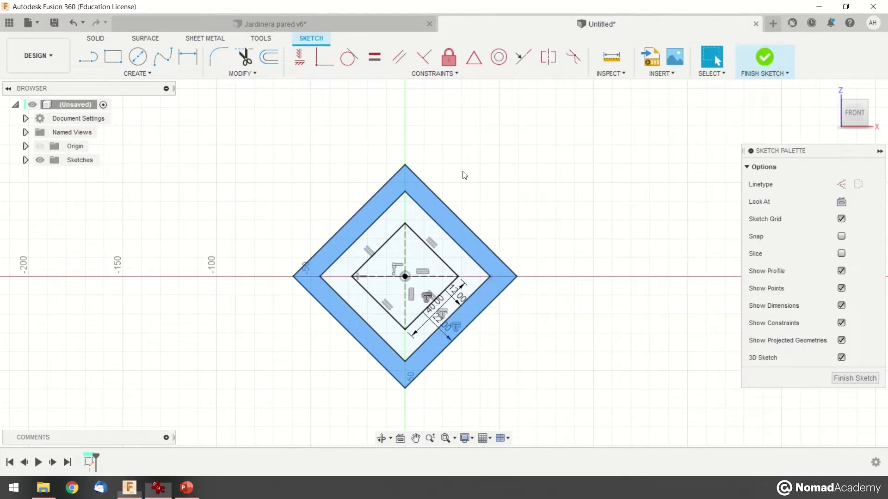
- Offset the innermost diamond's four sides outward again, with an offset of -34 mm, to add a fourth outline
{"action": "left_click", "coordinate": [376, 243]}
{"action": "left_click", "coordinate": [421, 270], "text": "ctrl"}
{"action": "left_click", "coordinate": [401, 325], "text": "ctrl"}
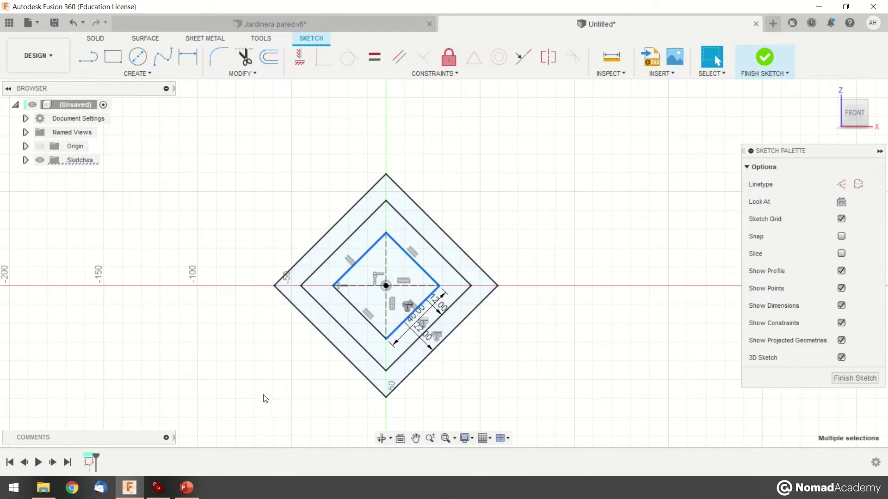
{"action": "left_click", "coordinate": [347, 301], "text": "ctrl"}
{"action": "left_click", "coordinate": [269, 57]}
{"action": "left_click_drag", "start_coordinate": [346, 298], "coordinate": [299, 348]}
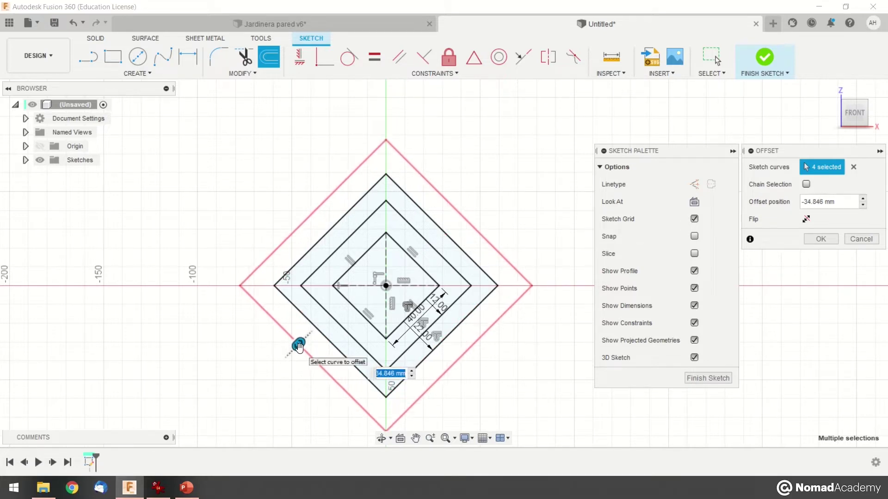
{"action": "type", "text": "34"}
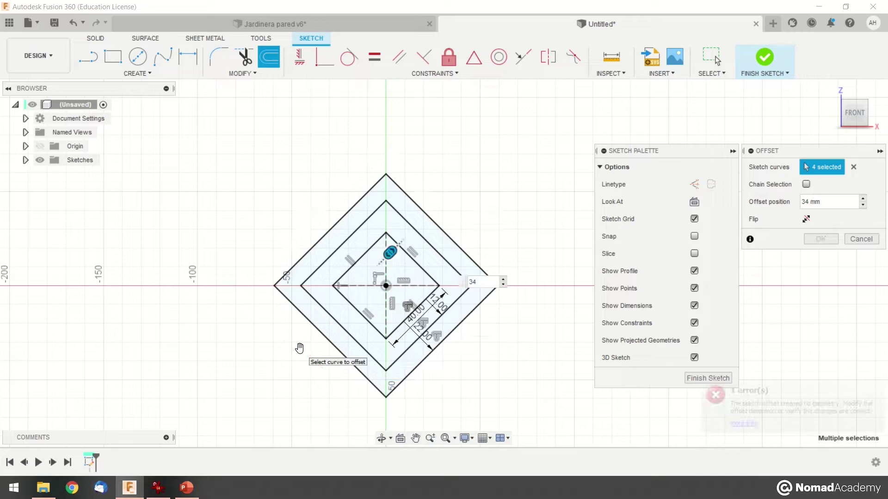
{"action": "key", "text": "Home"}
{"action": "type", "text": "-"}
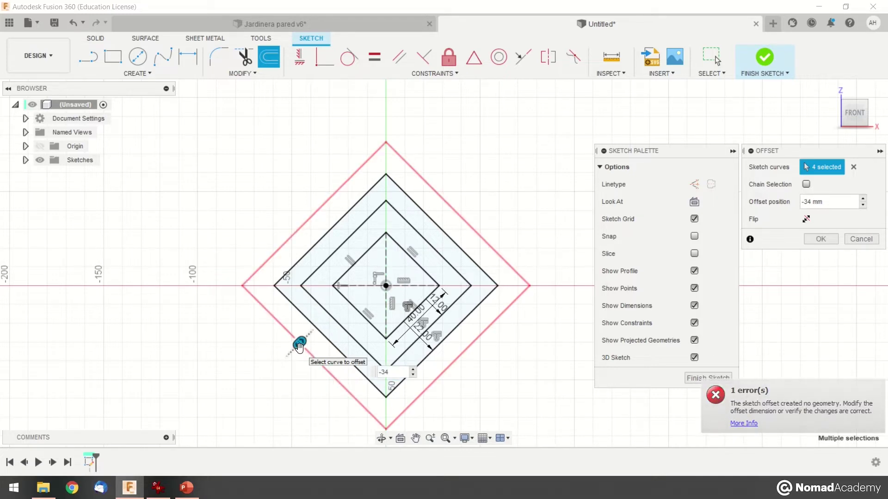
{"action": "key", "text": "Return"}
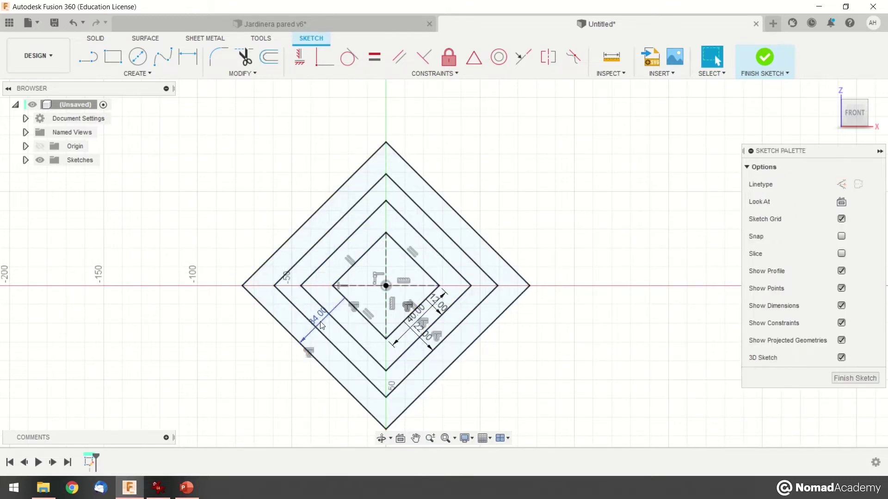
- Check the outermost ring and the other diamond rings against the back panel pattern in the original planter photo
{"action": "left_click", "coordinate": [287, 315]}
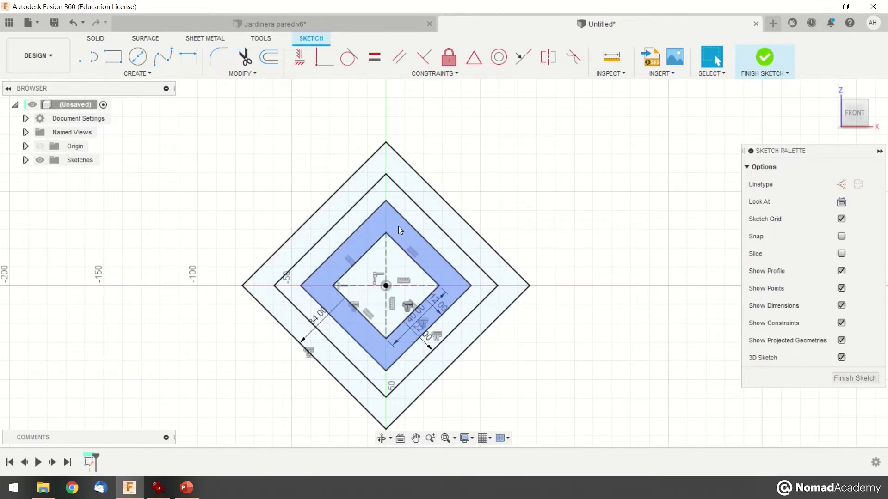
{"action": "left_click", "coordinate": [409, 212]}
{"action": "left_click", "coordinate": [419, 182]}
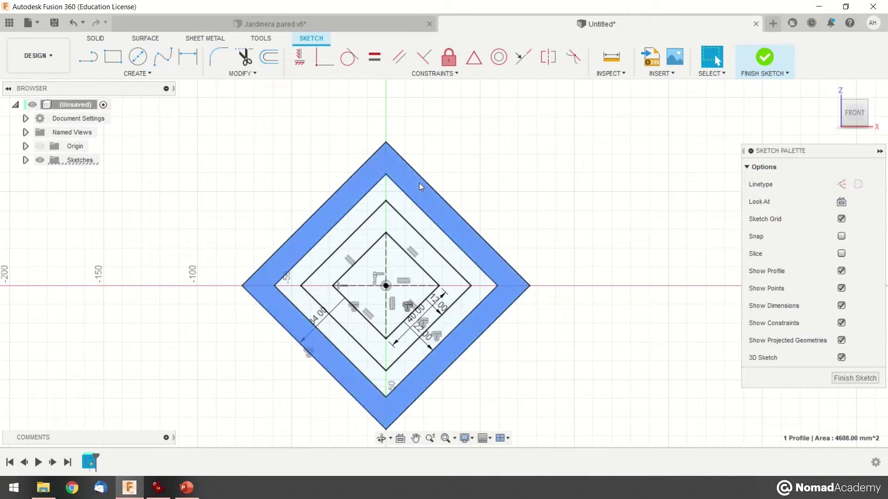
{"action": "left_click", "coordinate": [441, 171]}
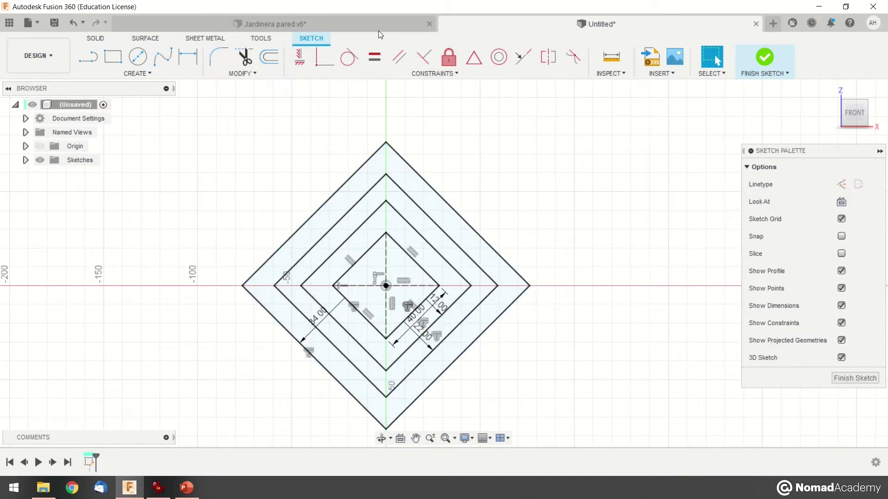
{"action": "left_click", "coordinate": [157, 487]}
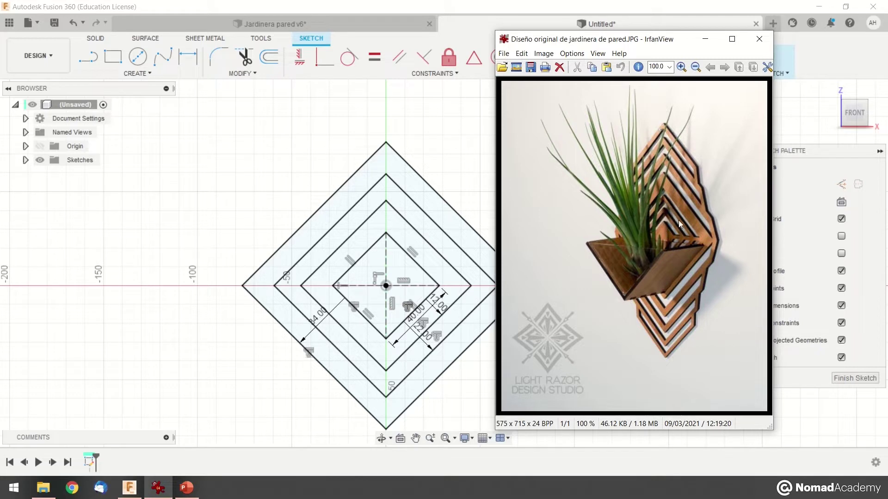
{"action": "left_click", "coordinate": [456, 135]}
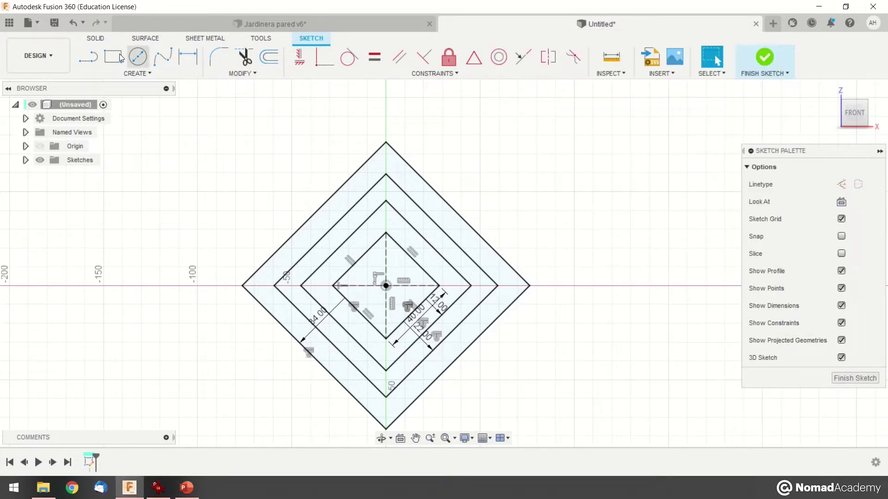
- Offset the four sides of the innermost diamond outward with an offset of -44 mm to add a fifth outline
{"action": "left_click", "coordinate": [359, 260]}
{"action": "left_click", "coordinate": [404, 251], "text": "shift"}
{"action": "left_click", "coordinate": [416, 310], "text": "shift"}
{"action": "left_click", "coordinate": [356, 309], "text": "shift"}
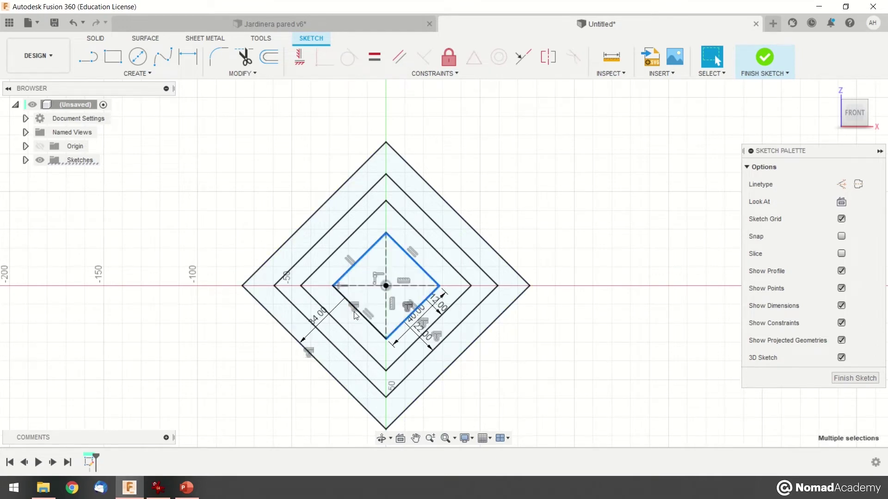
{"action": "left_click", "coordinate": [270, 57]}
{"action": "left_click_drag", "start_coordinate": [378, 328], "coordinate": [315, 390]}
{"action": "type", "text": "-44"}
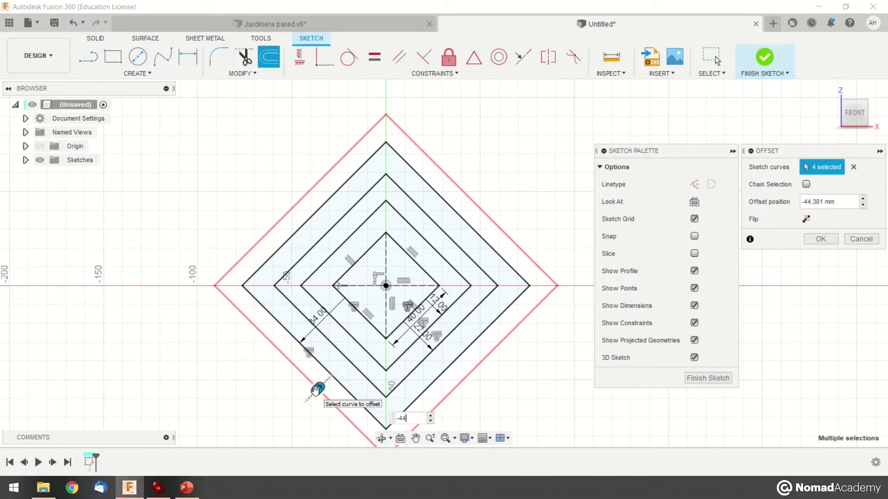
{"action": "key", "text": "Return"}
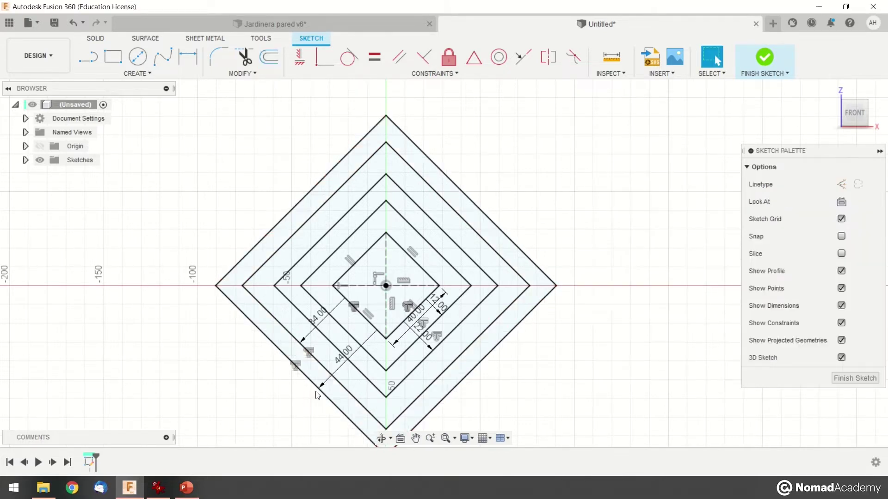
{"action": "scroll", "coordinate": [385, 331], "scroll_direction": "down", "scroll_amount": 3}
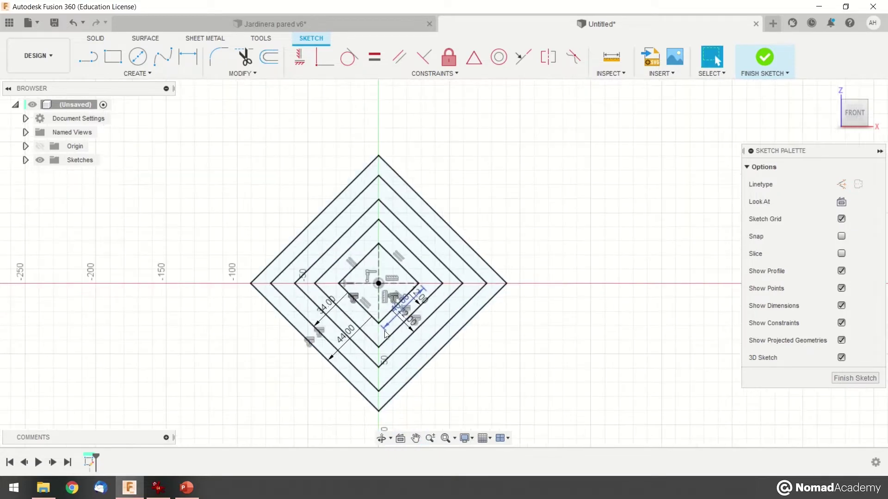
{"action": "middle_click_drag", "start_coordinate": [511, 210], "coordinate": [525, 199]}
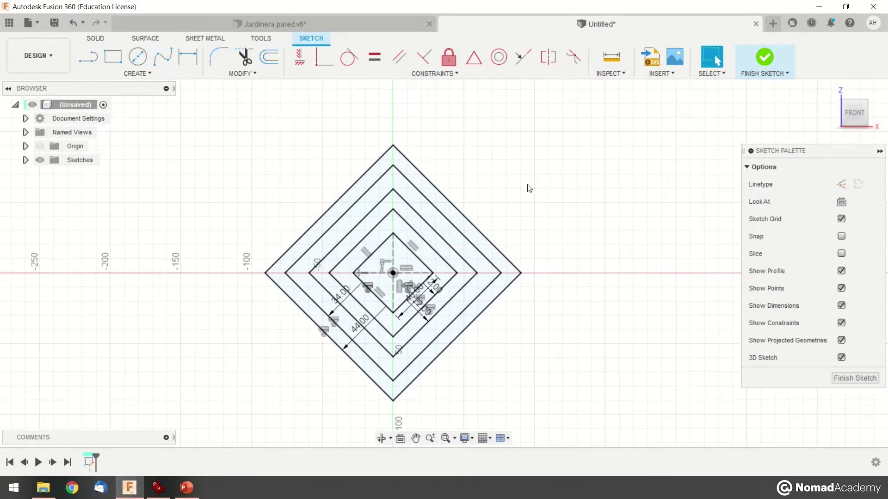
- Check the original planter photo in IrfanView and measure the width of the wide wooden band in the Jardinera pared v6 design
{"action": "left_click", "coordinate": [158, 487]}
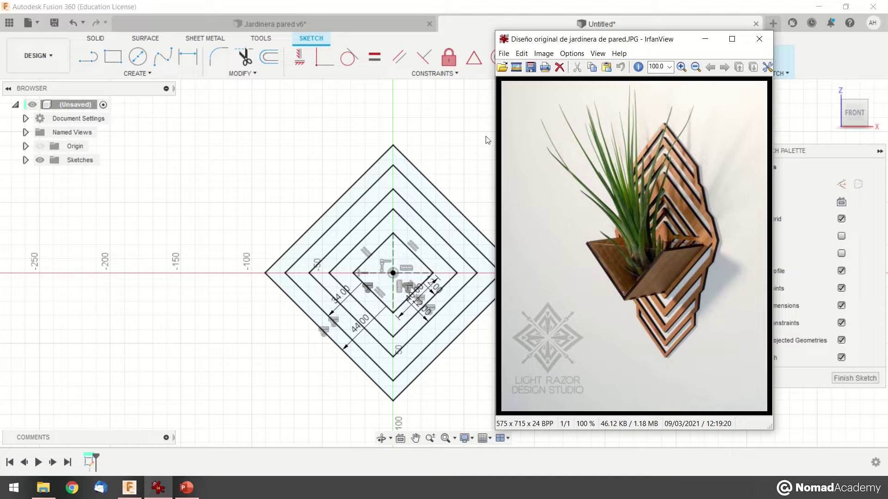
{"action": "left_click", "coordinate": [471, 132]}
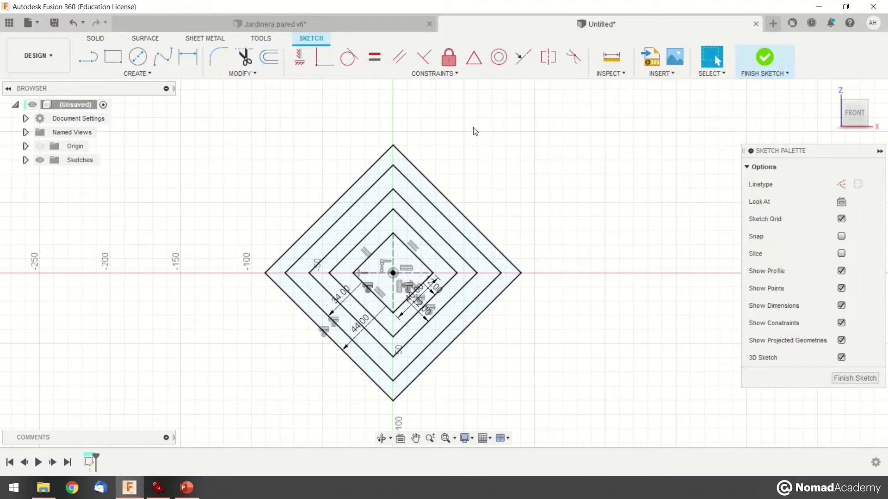
{"action": "left_click", "coordinate": [274, 23]}
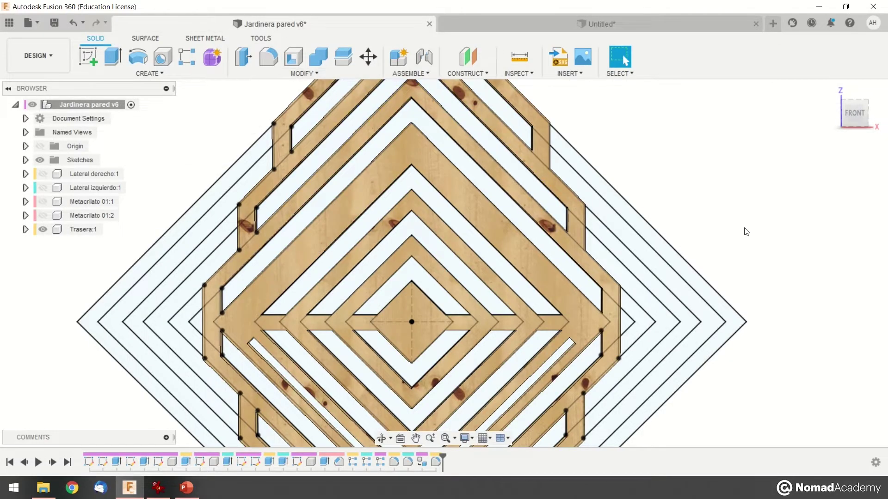
{"action": "left_click", "coordinate": [519, 57]}
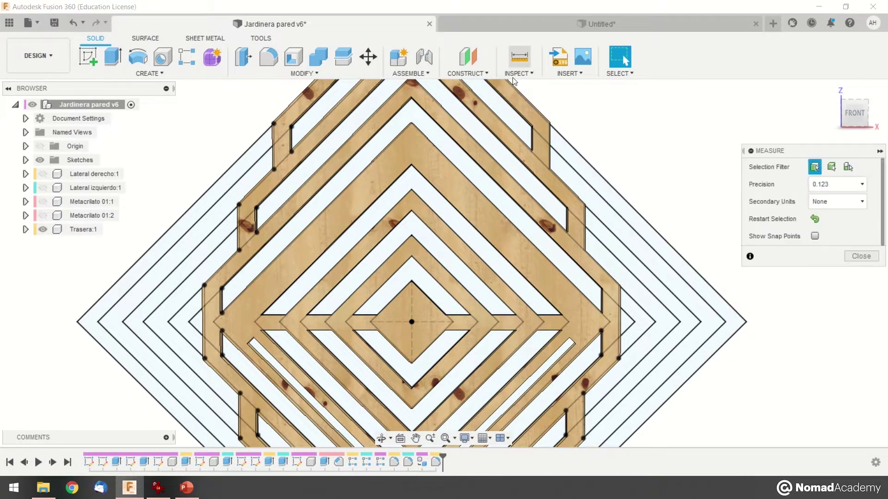
{"action": "left_click", "coordinate": [470, 182]}
{"action": "left_click", "coordinate": [462, 215]}
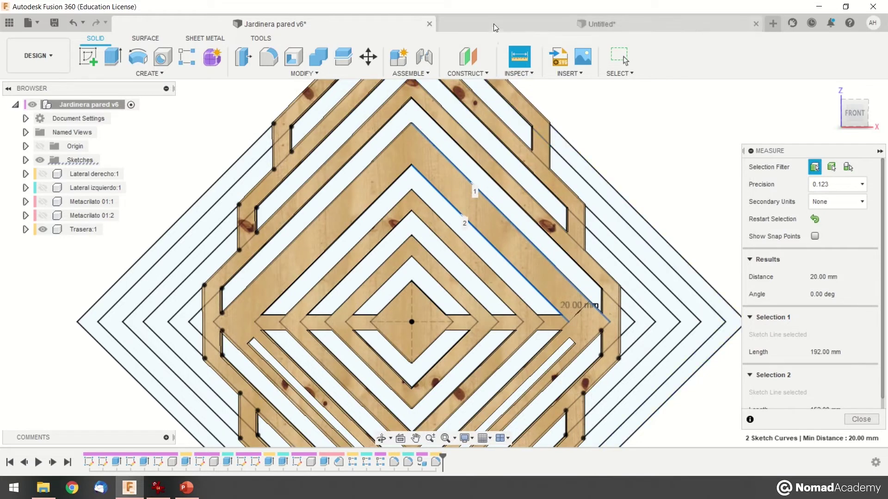
- Back in the untitled design, offset the innermost diamond's four sides outward with an offset of -64 mm
{"action": "left_click", "coordinate": [493, 24]}
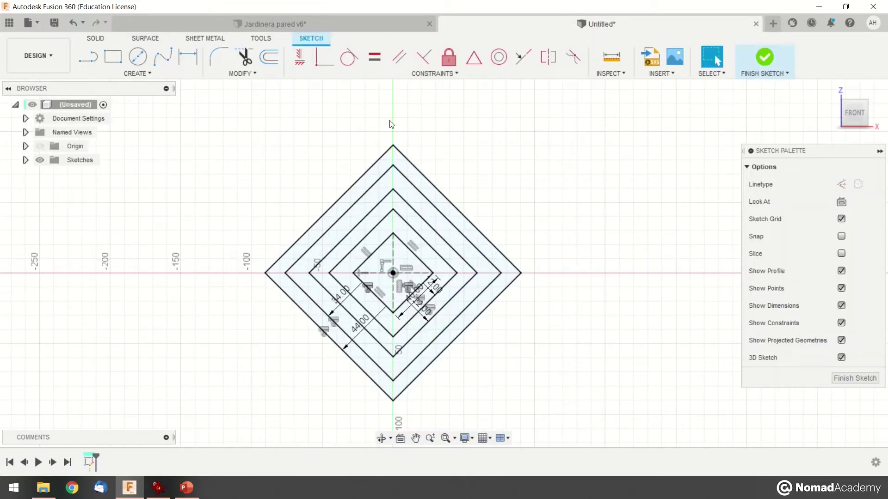
{"action": "left_click", "coordinate": [417, 259]}
{"action": "left_click", "coordinate": [376, 255]}
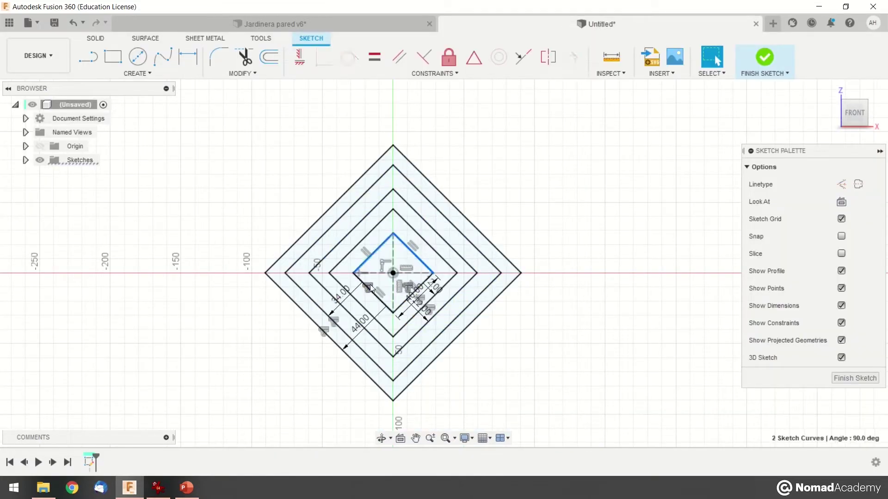
{"action": "left_click", "coordinate": [379, 304]}
{"action": "left_click", "coordinate": [406, 301]}
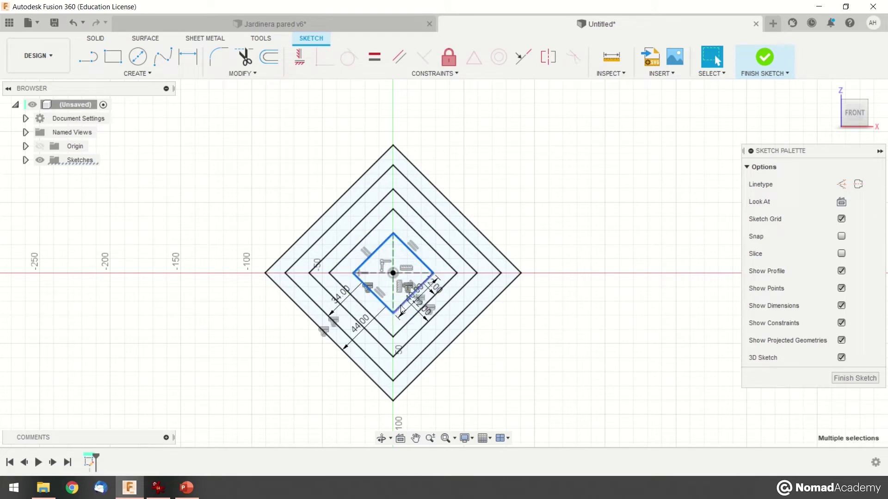
{"action": "left_click", "coordinate": [269, 57]}
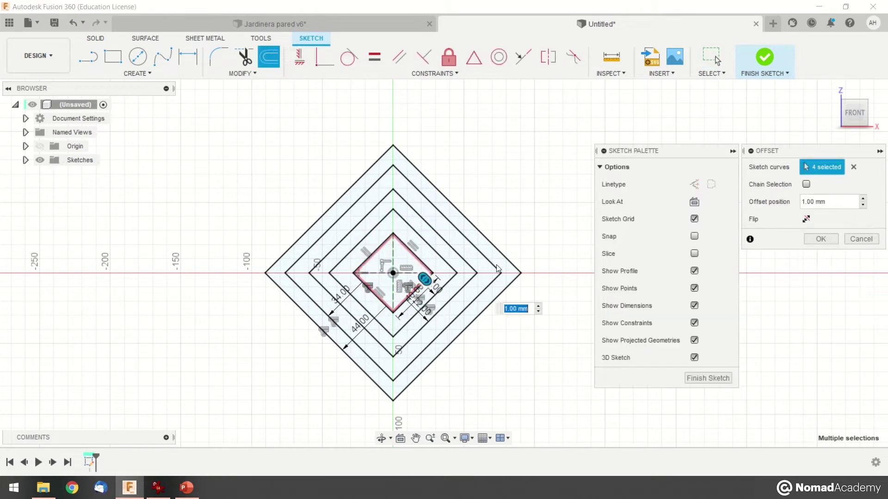
{"action": "left_click_drag", "start_coordinate": [423, 282], "coordinate": [472, 324]}
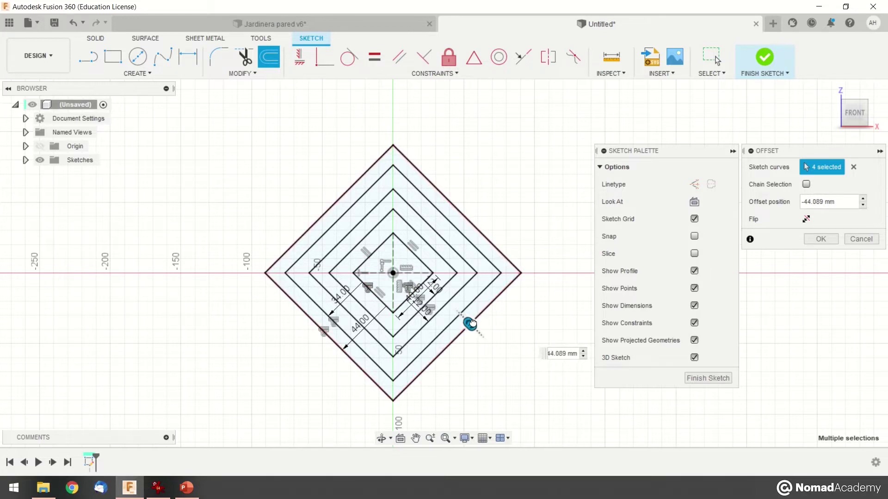
{"action": "left_click_drag", "start_coordinate": [471, 324], "coordinate": [490, 348]}
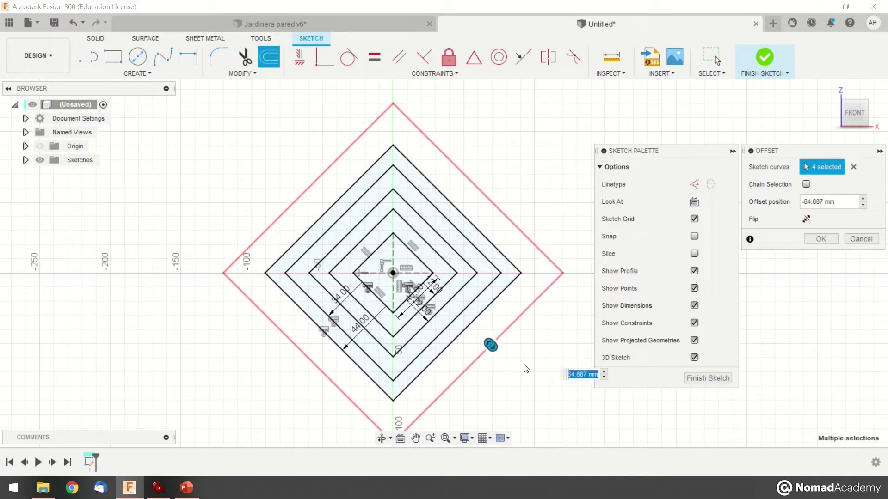
{"action": "type", "text": "64"}
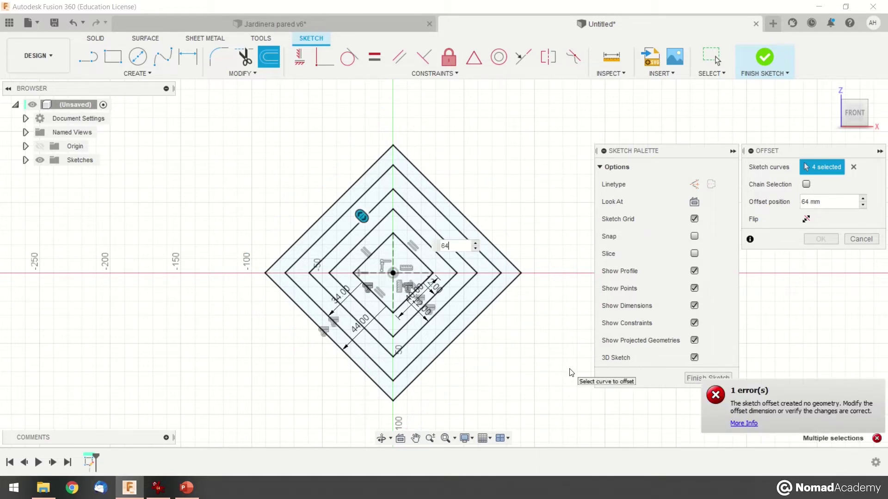
{"action": "type", "text": "4"}
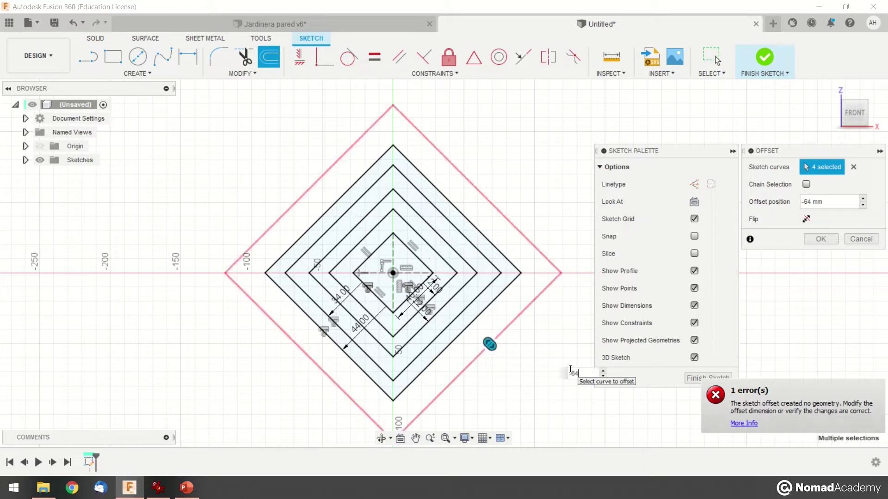
{"action": "key", "text": "Return"}
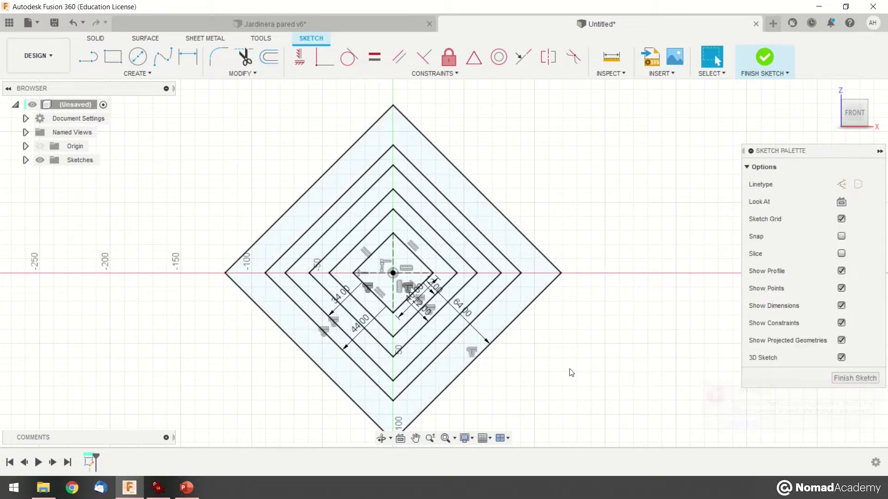
{"action": "middle_click_drag", "start_coordinate": [538, 377], "coordinate": [550, 346]}
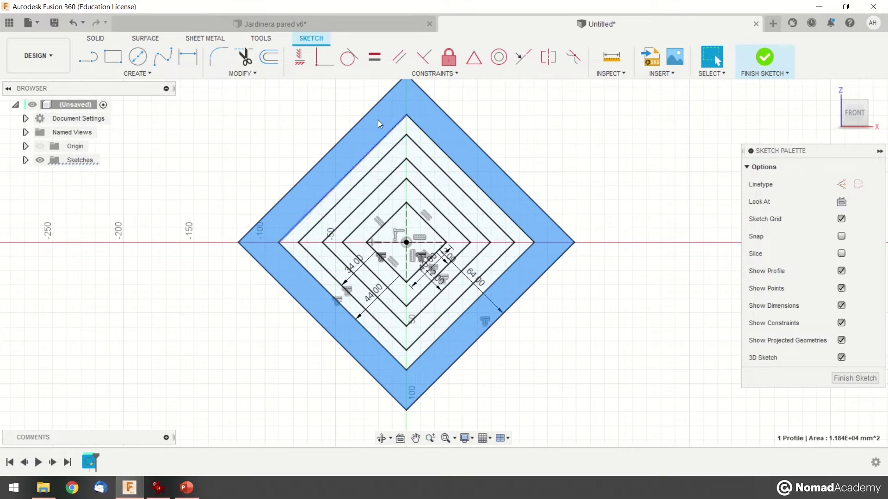
{"action": "middle_click_drag", "start_coordinate": [251, 171], "coordinate": [269, 185]}
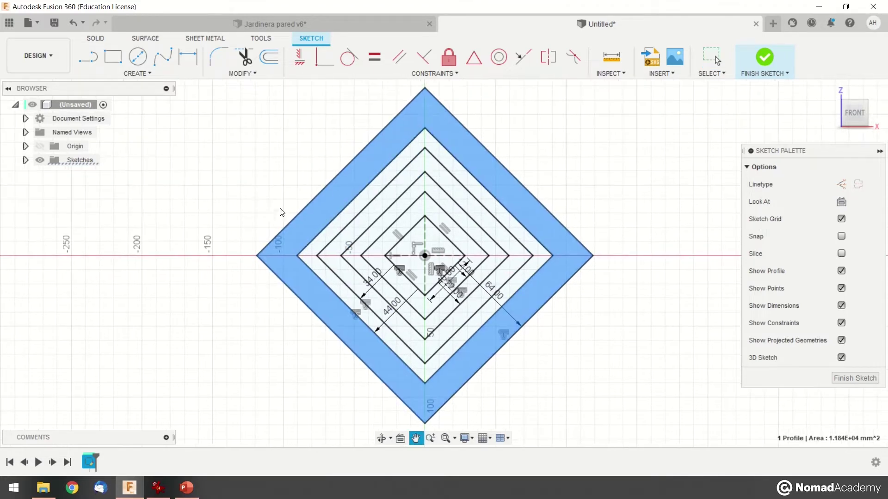
- Highlight the central diamond and alternate rings to tell wood from gaps, and inspect the outermost outline's offset dimension
{"action": "left_click", "coordinate": [407, 248]}
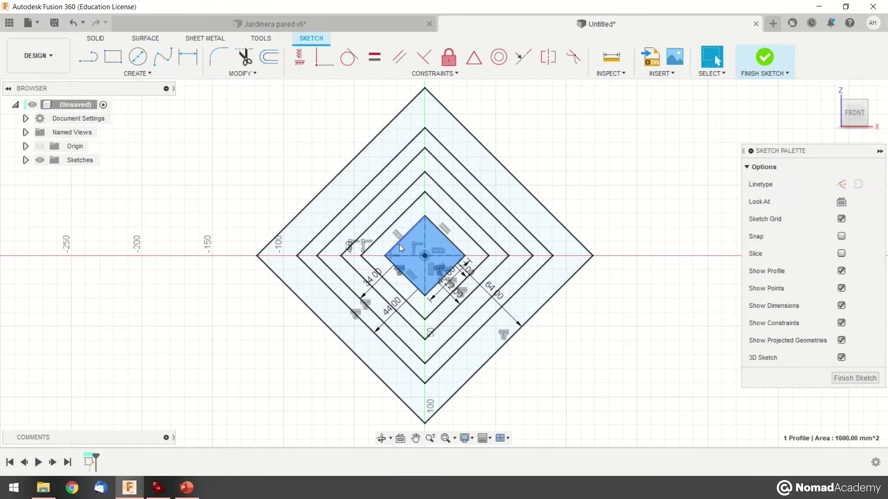
{"action": "left_click", "coordinate": [399, 213], "text": "ctrl"}
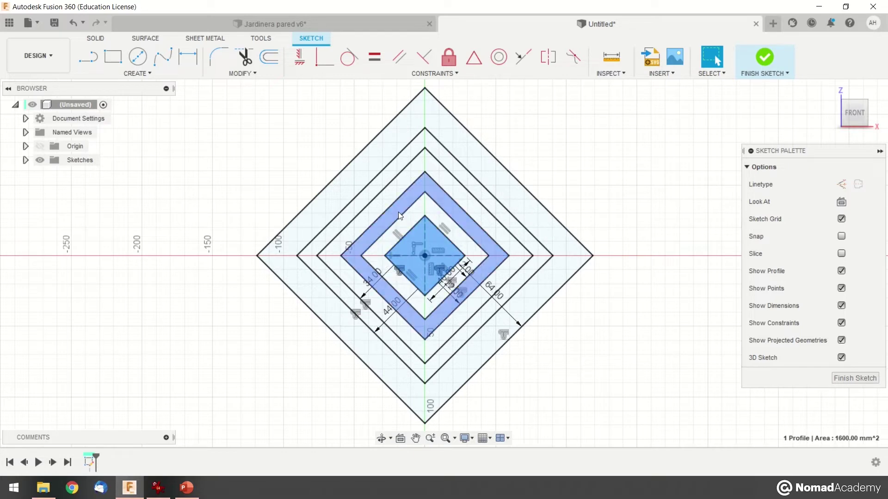
{"action": "left_click", "coordinate": [379, 182], "text": "ctrl"}
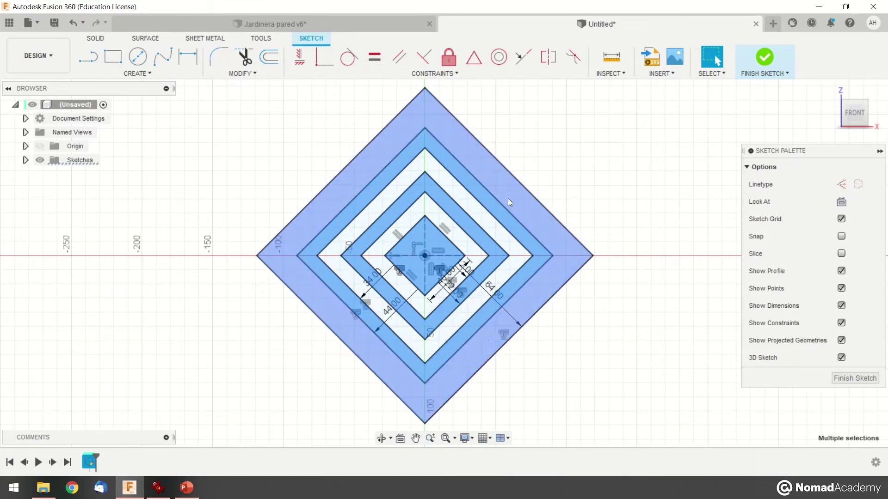
{"action": "double_click", "coordinate": [492, 287]}
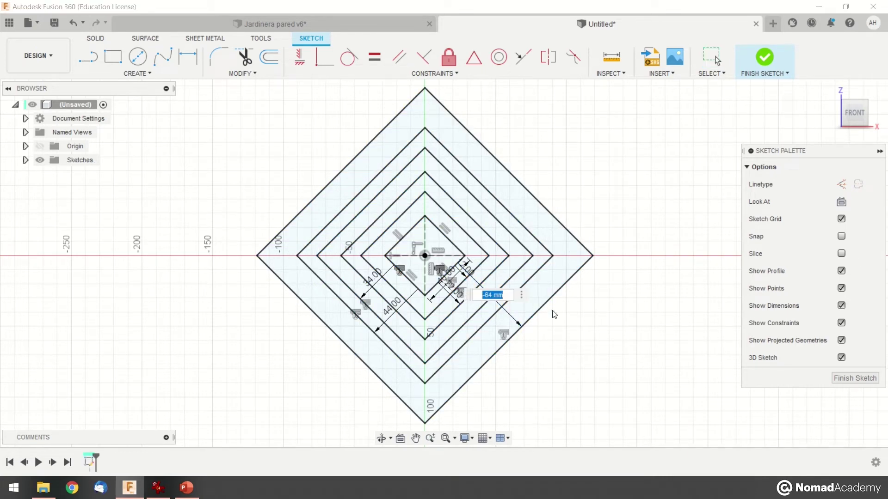
{"action": "key", "text": "Return"}
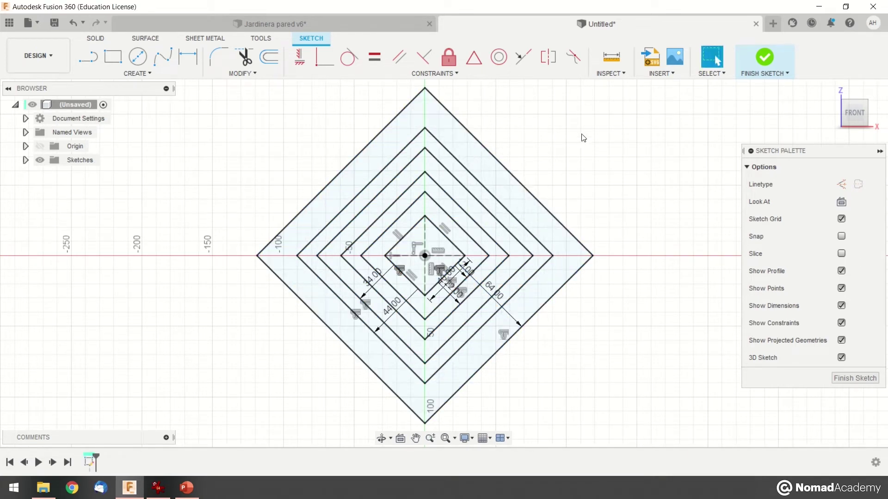
- Measure the distance from the innermost diamond's side to the parallel side of the fifth outline
{"action": "left_click", "coordinate": [611, 56]}
{"action": "left_click", "coordinate": [457, 267]}
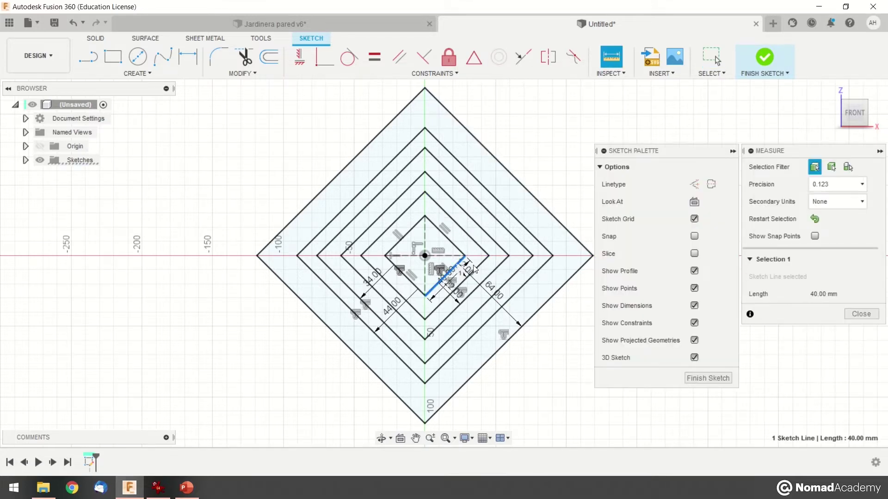
{"action": "left_click", "coordinate": [513, 296]}
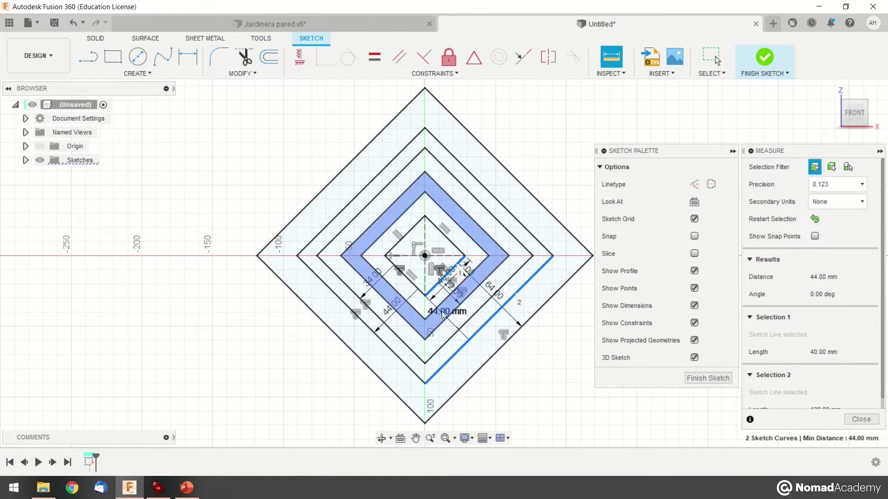
{"action": "key", "text": "Escape"}
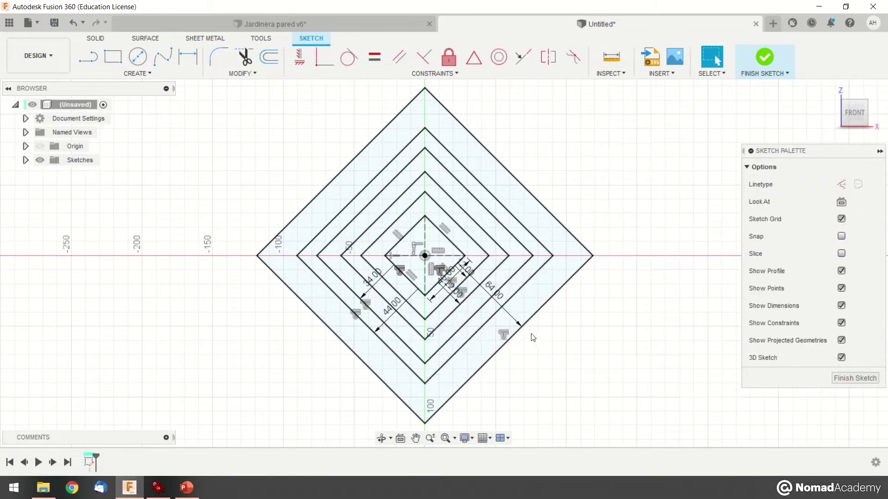
- Set the outermost outline's offset dimension to -56 mm and highlight the resulting outer ring to check it
{"action": "double_click", "coordinate": [492, 292]}
{"action": "key", "text": "BackSpace"}
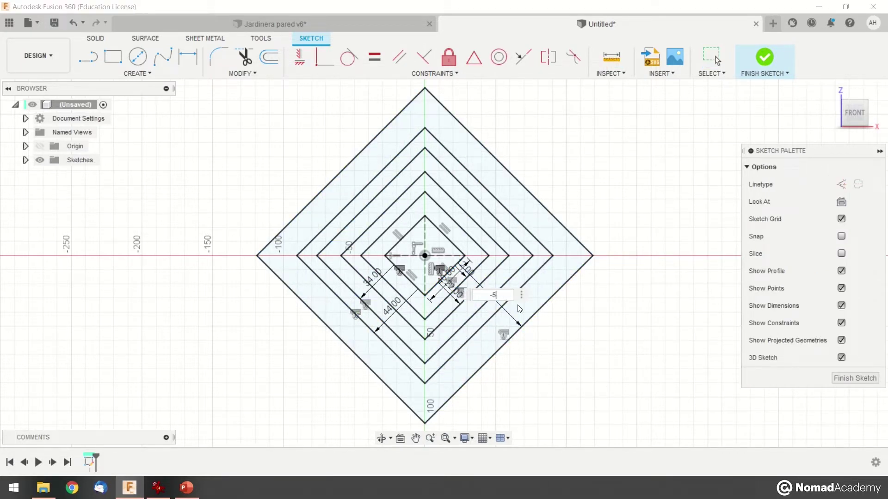
{"action": "key", "text": "Return"}
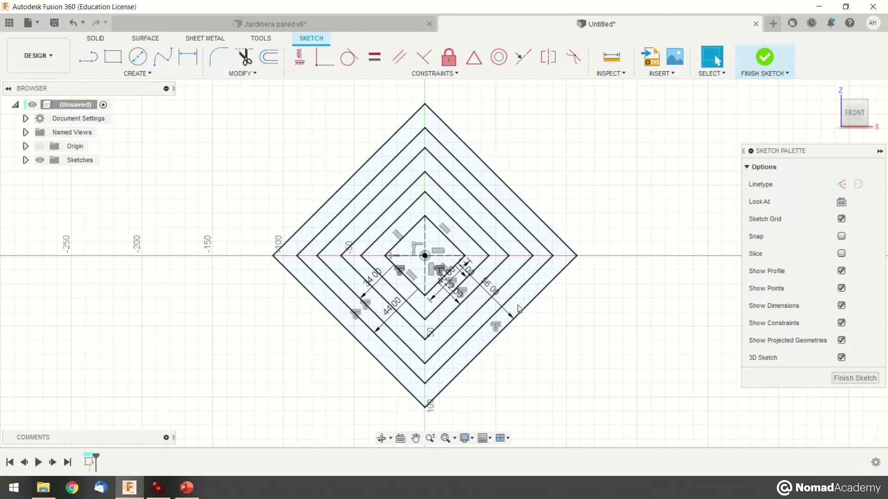
{"action": "left_click", "coordinate": [536, 286]}
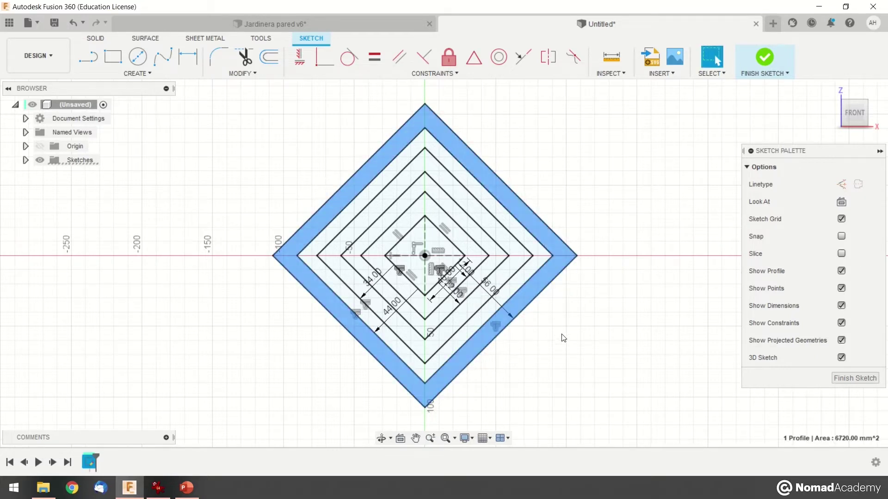
{"action": "middle_click_drag", "start_coordinate": [557, 331], "coordinate": [546, 321]}
{"action": "left_click", "coordinate": [547, 329]}
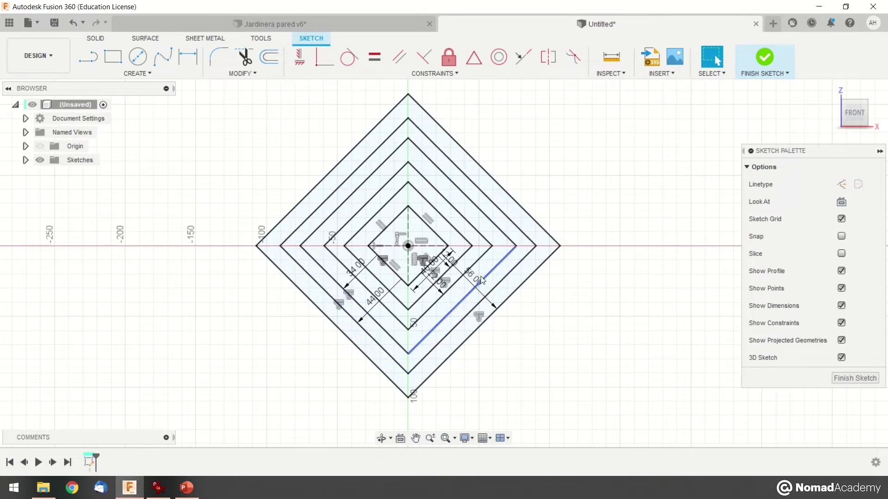
- Offset the innermost diamond's four sides outward with an offset position of -76 mm
{"action": "left_click", "coordinate": [428, 227]}
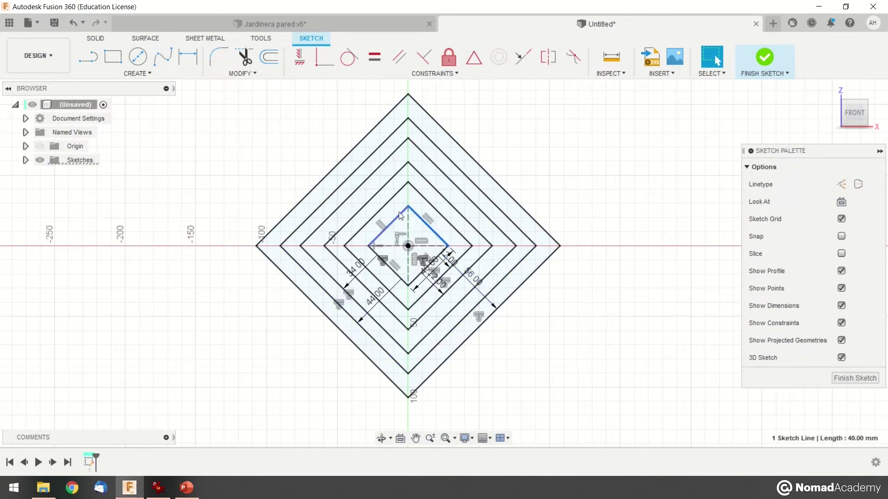
{"action": "left_click", "coordinate": [422, 268]}
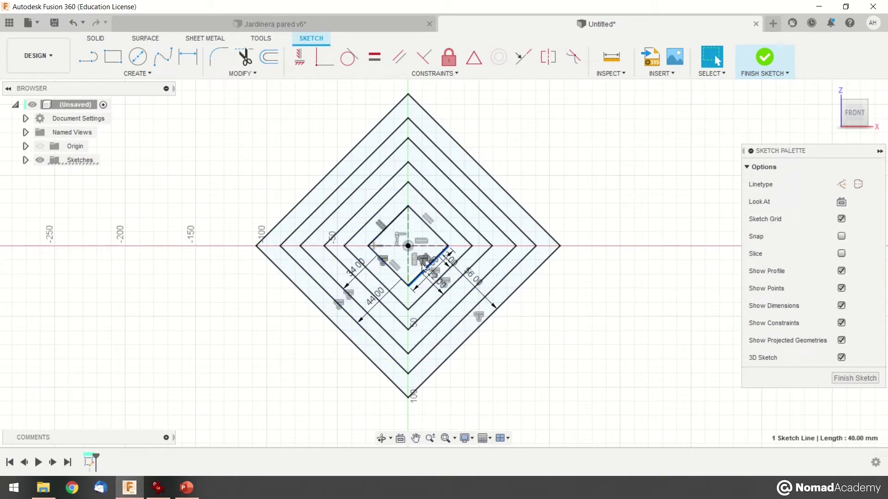
{"action": "left_click", "coordinate": [443, 241], "text": "shift"}
{"action": "left_click", "coordinate": [398, 217], "text": "shift"}
{"action": "left_click", "coordinate": [389, 270], "text": "shift"}
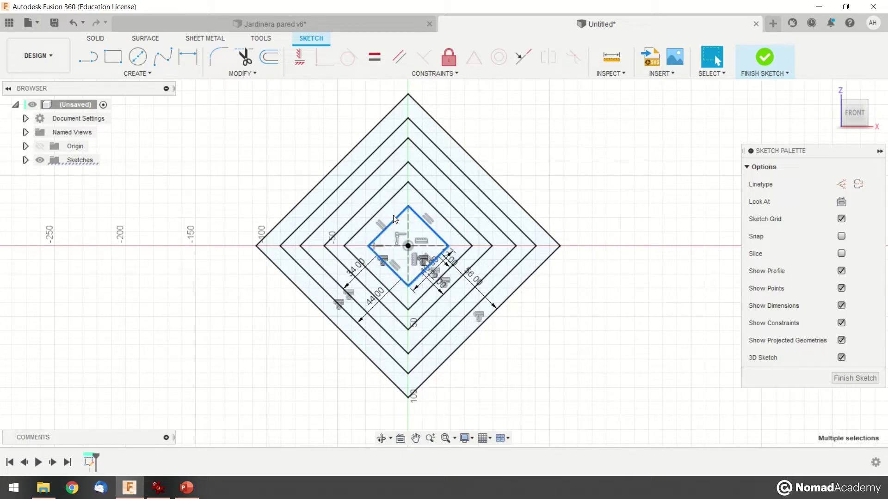
{"action": "left_click", "coordinate": [269, 57]}
{"action": "left_click_drag", "start_coordinate": [394, 270], "coordinate": [313, 345]}
{"action": "key", "text": "BackSpace"}
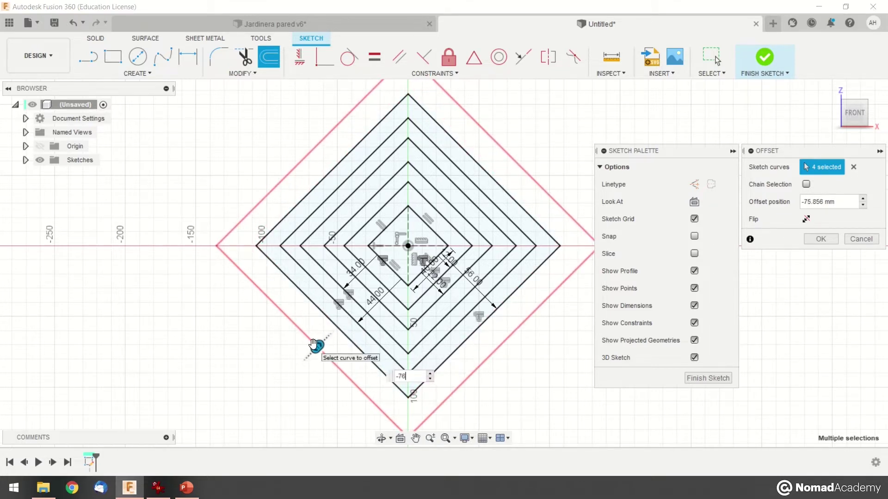
{"action": "key", "text": "Return"}
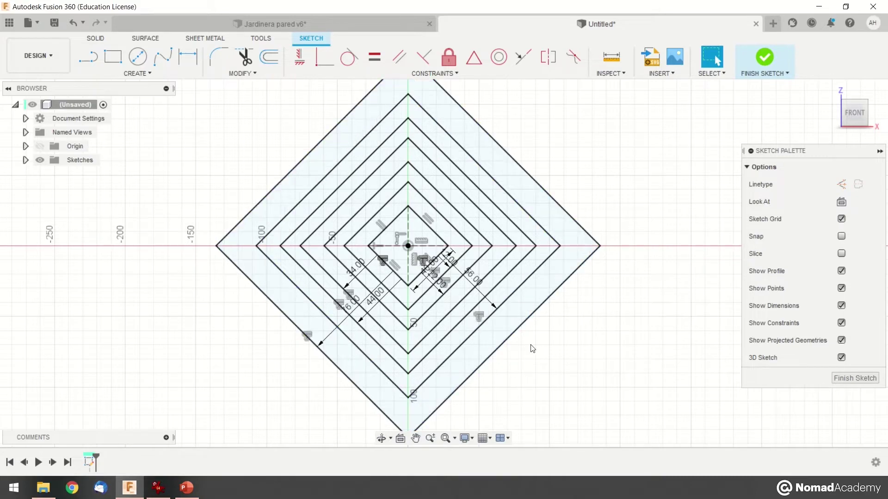
- Inspect the 56, 44 and 22 mm offset dimensions of the inner outlines and look over the ring spacing
{"action": "scroll", "coordinate": [561, 345], "scroll_direction": "down", "scroll_amount": 4}
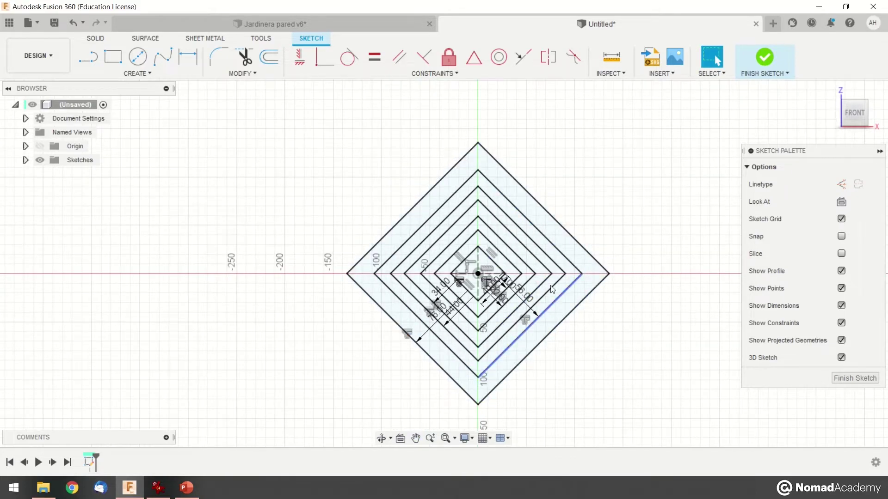
{"action": "scroll", "coordinate": [509, 305], "scroll_direction": "up", "scroll_amount": 3}
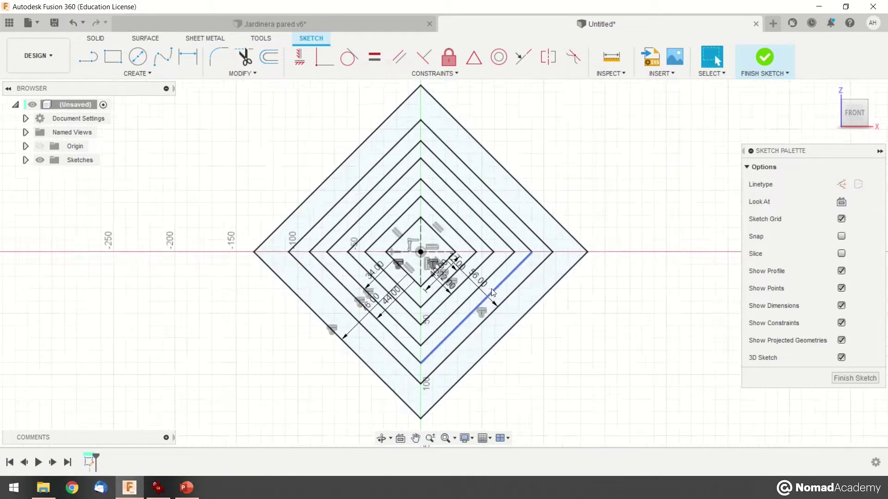
{"action": "scroll", "coordinate": [493, 292], "scroll_direction": "up", "scroll_amount": 2}
{"action": "double_click", "coordinate": [475, 280]}
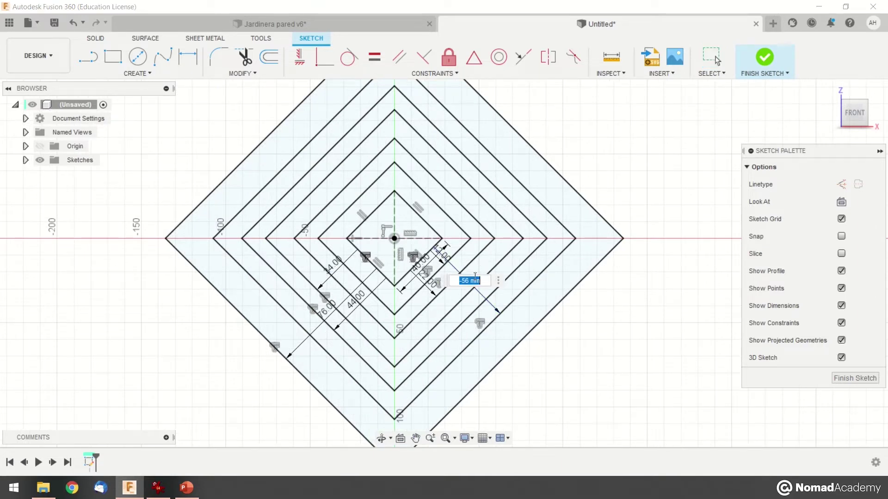
{"action": "key", "text": "Return"}
{"action": "double_click", "coordinate": [353, 302]}
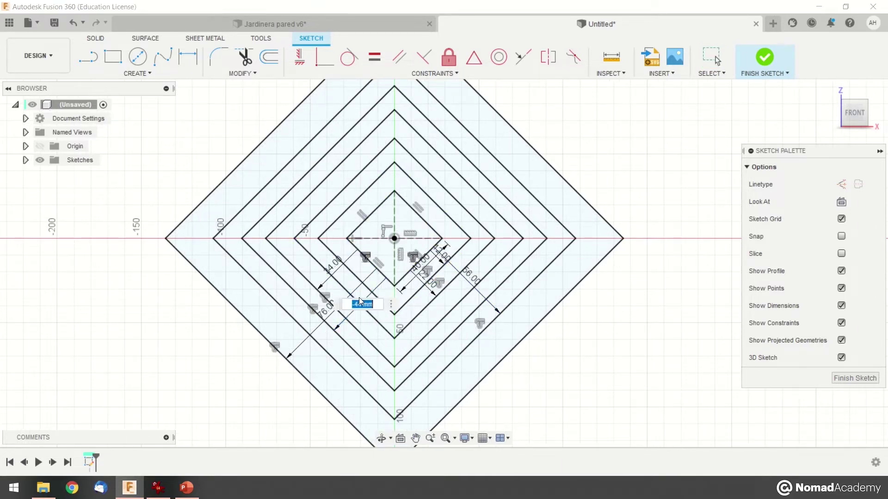
{"action": "key", "text": "Return"}
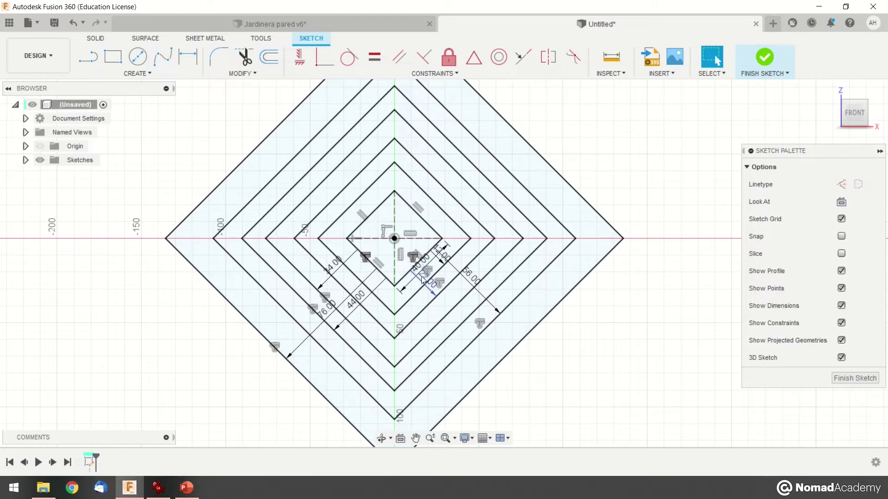
{"action": "left_click", "coordinate": [425, 283]}
{"action": "key", "text": "d"}
{"action": "left_click", "coordinate": [423, 276]}
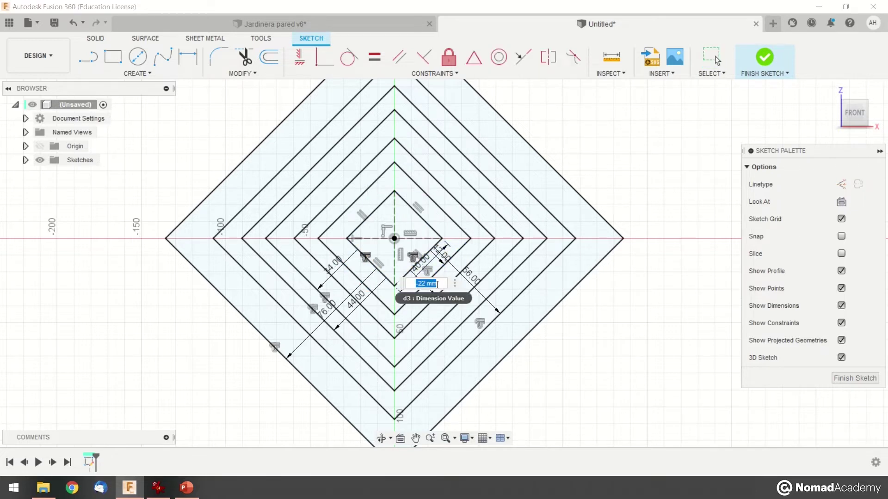
{"action": "key", "text": "Escape"}
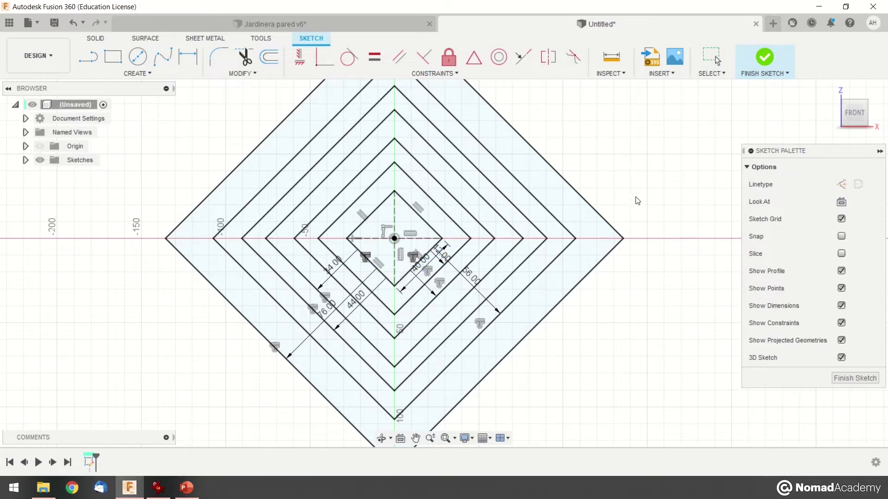
{"action": "scroll", "coordinate": [646, 201], "scroll_direction": "up", "scroll_amount": 4}
{"action": "middle_click_drag", "start_coordinate": [535, 295], "coordinate": [668, 287]}
{"action": "scroll", "coordinate": [667, 286], "scroll_direction": "down", "scroll_amount": 6}
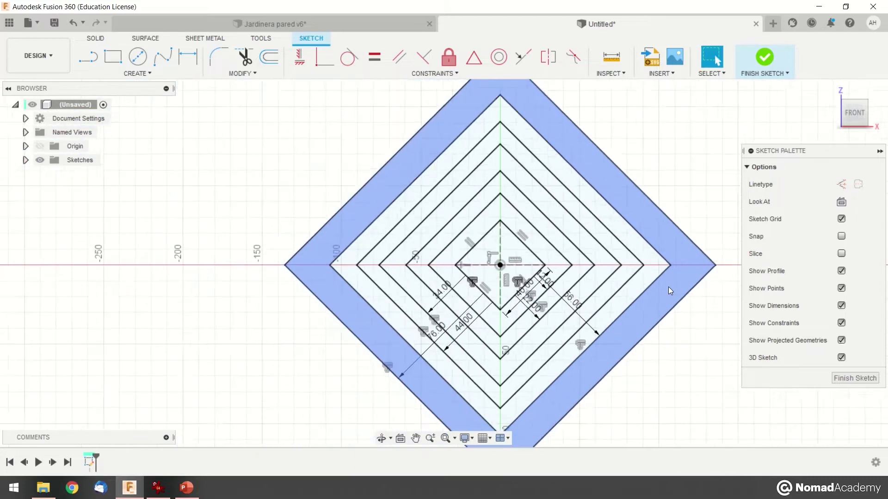
{"action": "middle_click_drag", "start_coordinate": [695, 325], "coordinate": [650, 319]}
{"action": "scroll", "coordinate": [595, 257], "scroll_direction": "down", "scroll_amount": 3}
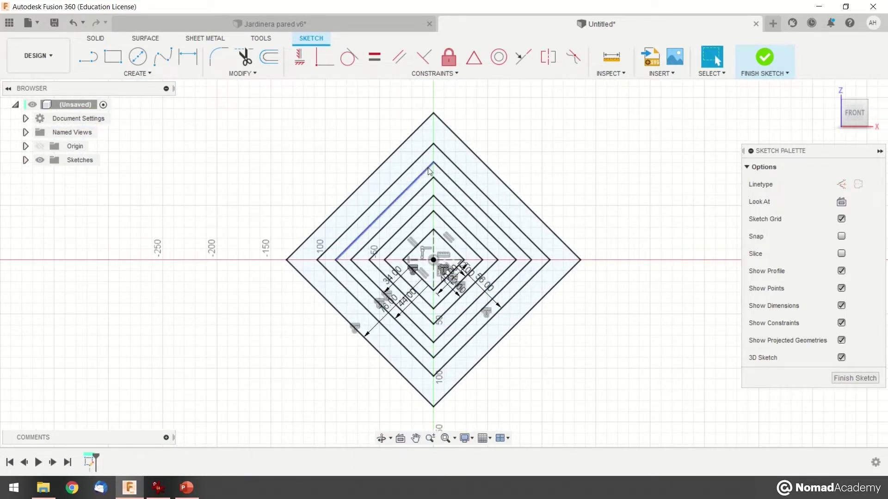
- Highlight the central diamond and alternate rings, and compare the pattern with the reference photo of the original planter
{"action": "left_click", "coordinate": [401, 154]}
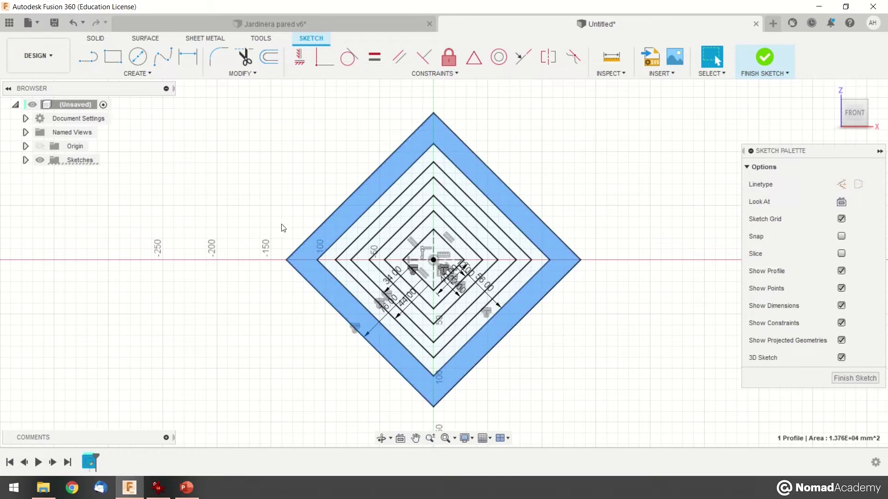
{"action": "left_click", "coordinate": [348, 254]}
{"action": "left_click", "coordinate": [378, 266]}
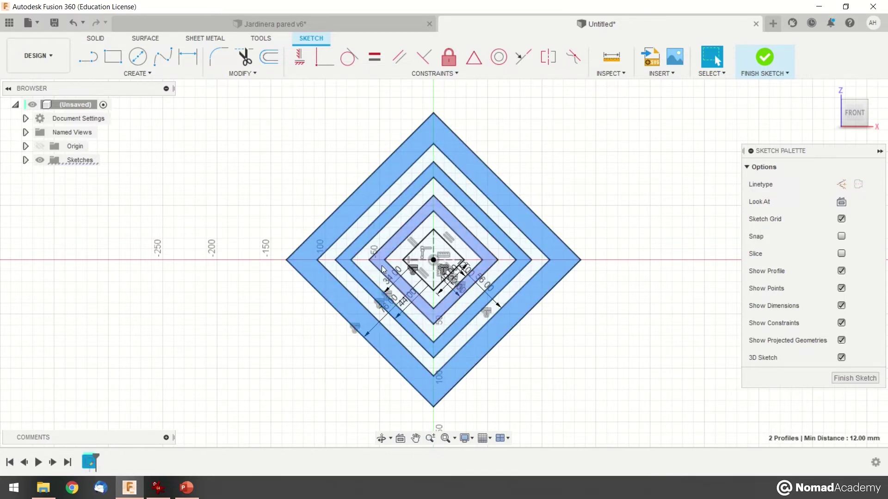
{"action": "left_click", "coordinate": [419, 254]}
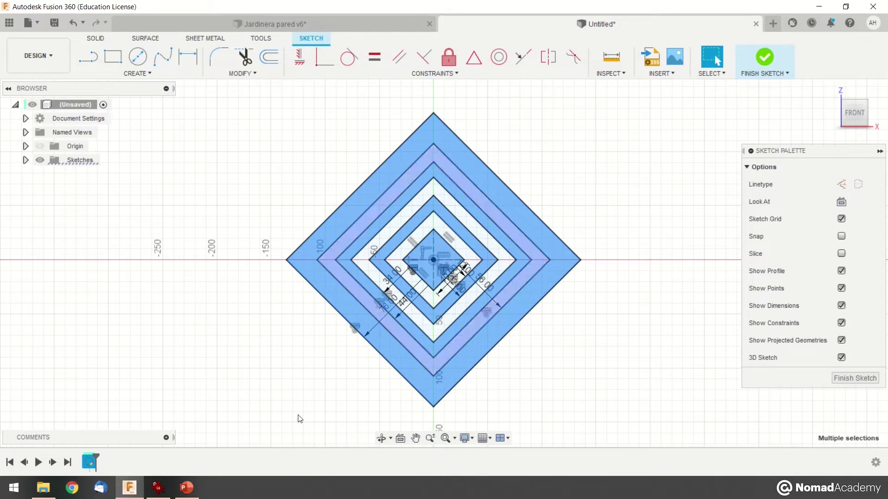
{"action": "left_click", "coordinate": [157, 488]}
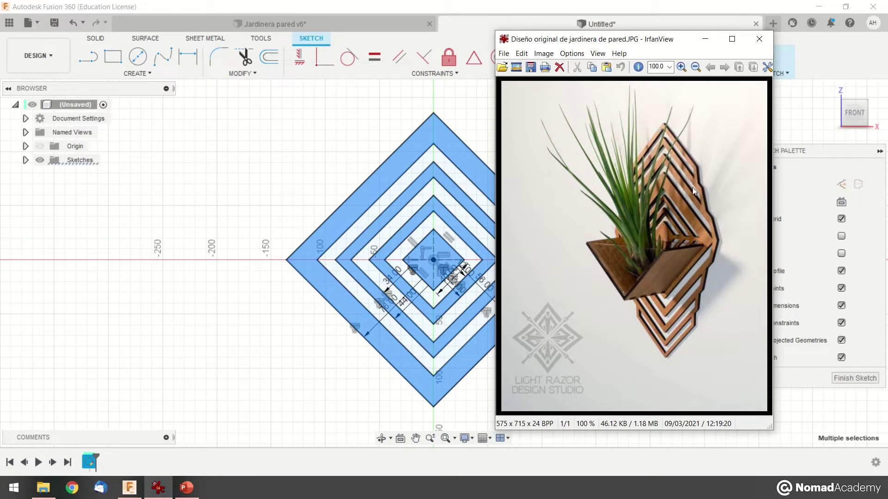
{"action": "left_click", "coordinate": [452, 104]}
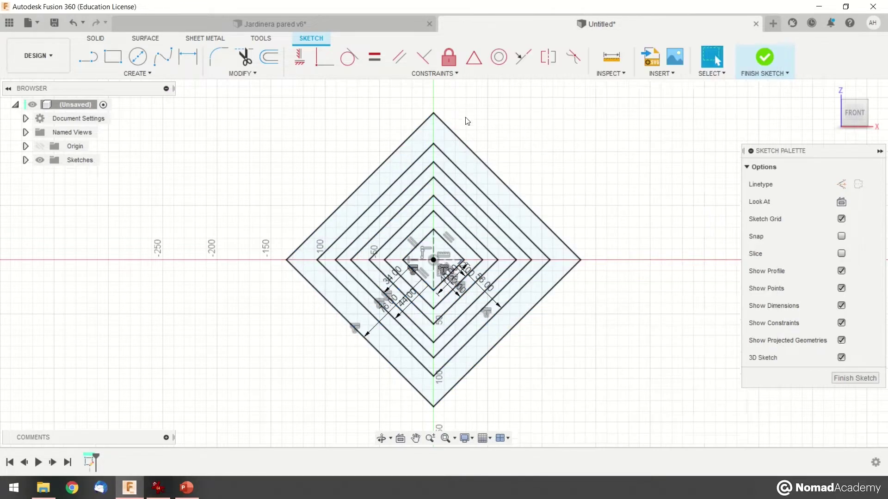
- Offset the innermost diamond's four sides outward with an offset position of -88 mm
{"action": "left_click", "coordinate": [431, 249]}
{"action": "left_click", "coordinate": [409, 246], "text": "ctrl"}
{"action": "left_click", "coordinate": [404, 281], "text": "ctrl"}
{"action": "left_click", "coordinate": [422, 296], "text": "ctrl"}
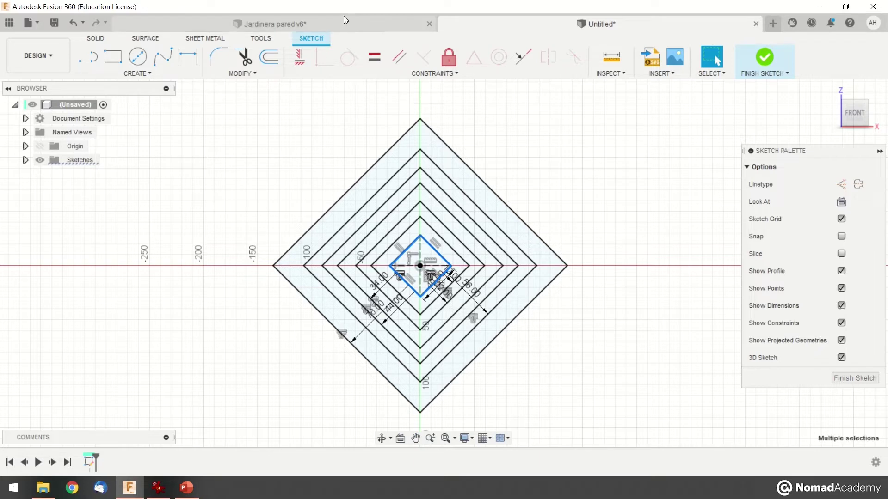
{"action": "left_click", "coordinate": [269, 56]}
{"action": "left_click_drag", "start_coordinate": [426, 289], "coordinate": [493, 358]}
{"action": "type", "text": "-88"}
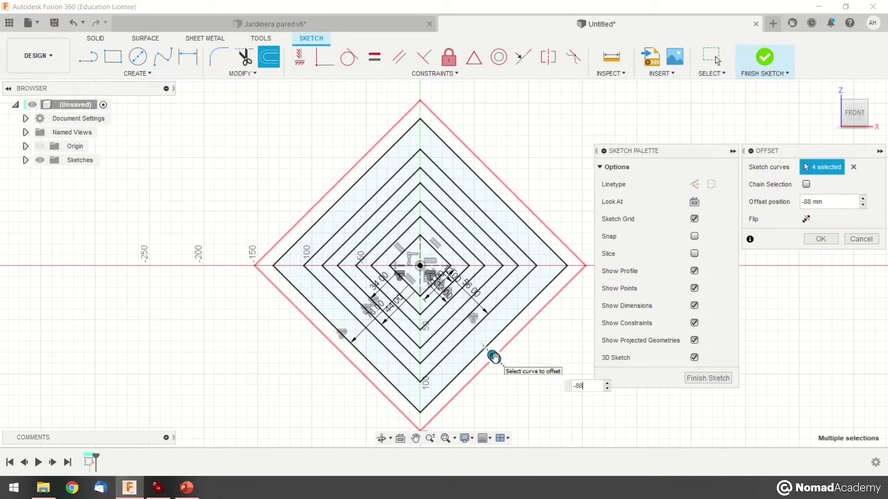
{"action": "key", "text": "Return"}
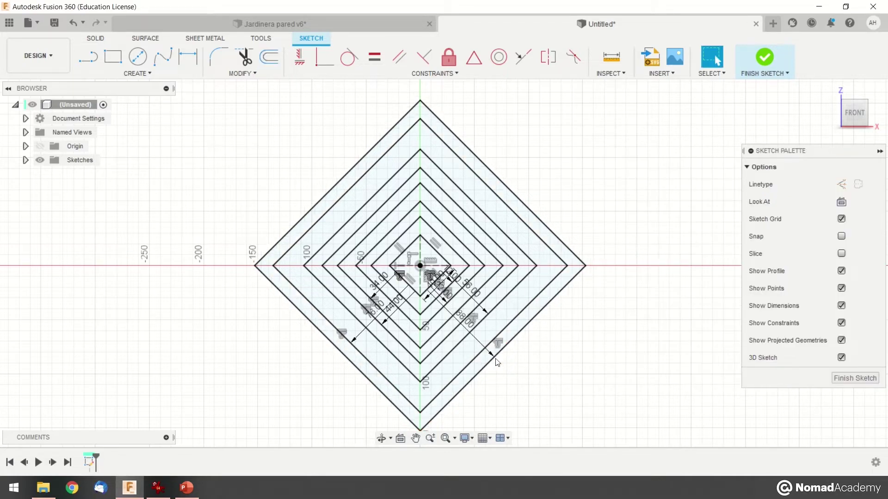
- Measure the distance between the parallel sides of the two outermost outlines
{"action": "scroll", "coordinate": [601, 404], "scroll_direction": "up", "scroll_amount": 4}
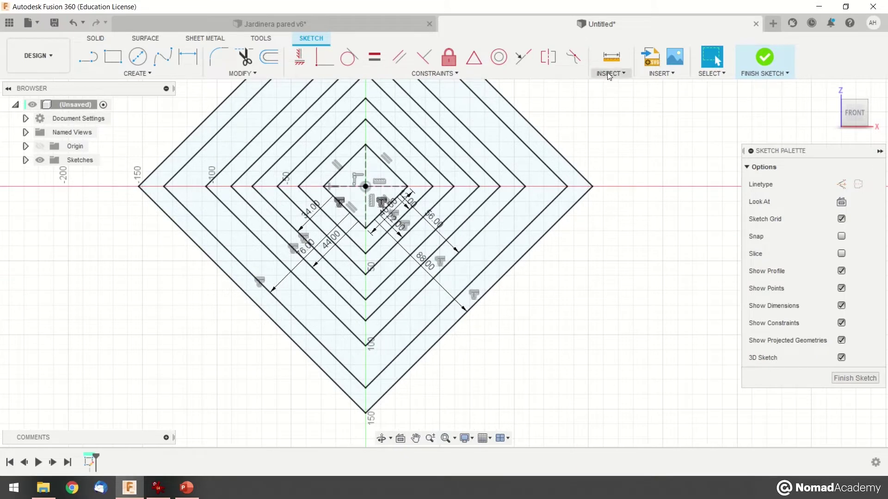
{"action": "left_click", "coordinate": [611, 57]}
{"action": "left_click", "coordinate": [555, 200]}
{"action": "left_click", "coordinate": [565, 214]}
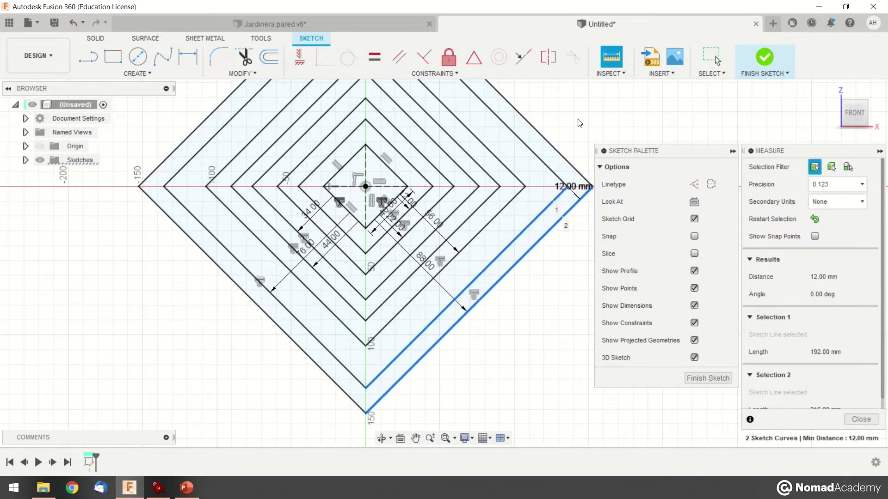
{"action": "key", "text": "Escape"}
- Offset the innermost diamond's four sides outward with an offset position of -98 mm
{"action": "scroll", "coordinate": [545, 227], "scroll_direction": "up", "scroll_amount": 1}
{"action": "scroll", "coordinate": [550, 229], "scroll_direction": "up", "scroll_amount": 2}
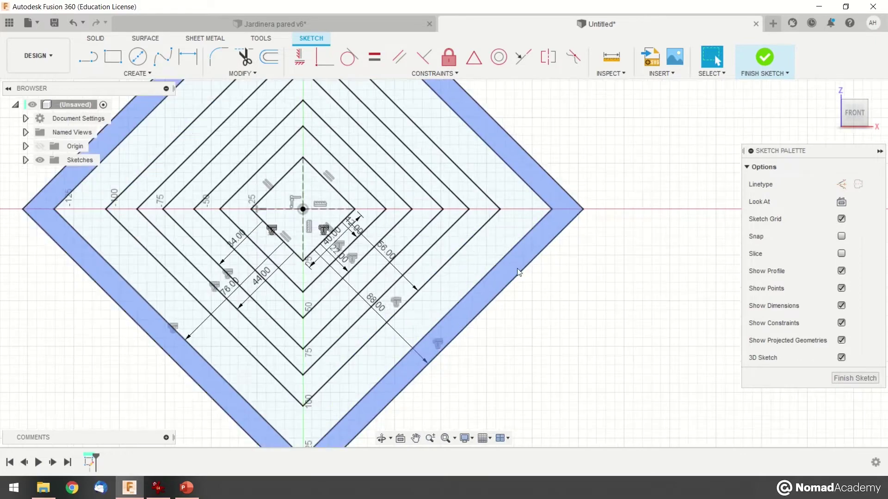
{"action": "middle_click_drag", "start_coordinate": [412, 337], "coordinate": [488, 294]}
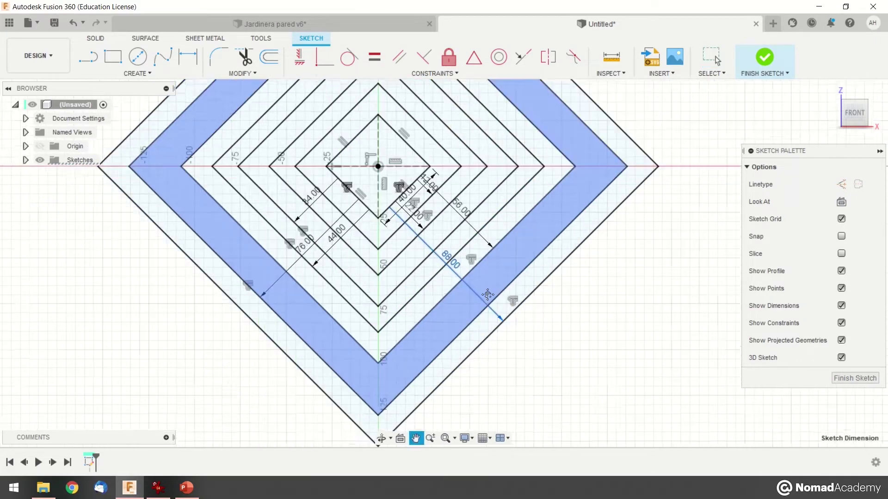
{"action": "scroll", "coordinate": [487, 295], "scroll_direction": "down", "scroll_amount": 3}
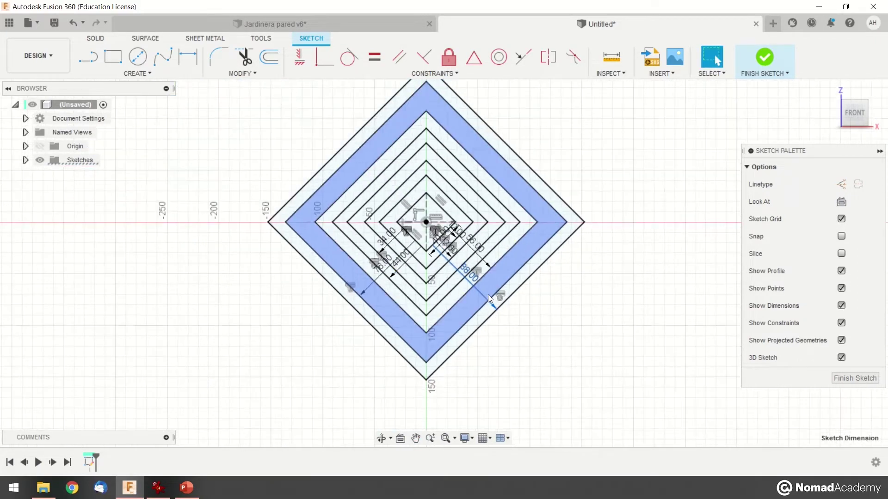
{"action": "left_click", "coordinate": [443, 209]}
{"action": "left_click", "coordinate": [419, 200], "text": "shift"}
{"action": "left_click", "coordinate": [420, 248], "text": "shift"}
{"action": "left_click", "coordinate": [421, 247], "text": "shift"}
{"action": "left_click", "coordinate": [420, 248], "text": "shift"}
{"action": "left_click", "coordinate": [431, 246], "text": "shift"}
{"action": "left_click", "coordinate": [277, 62]}
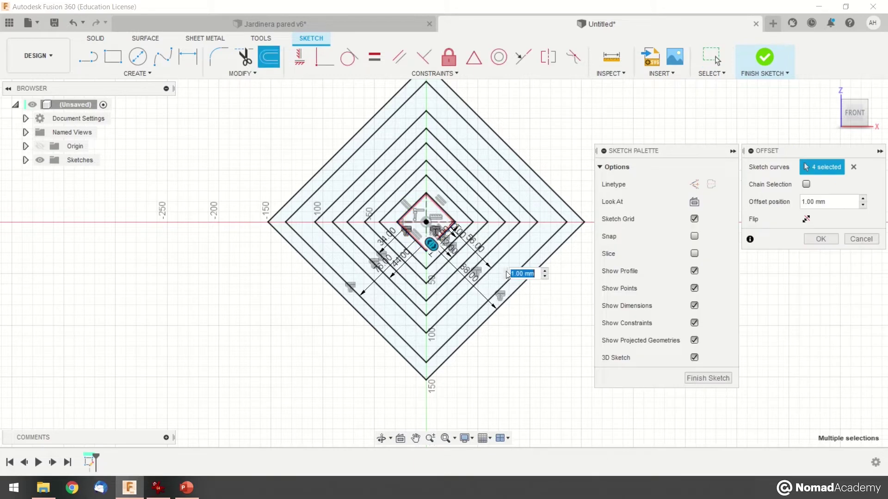
{"action": "left_click_drag", "start_coordinate": [429, 244], "coordinate": [509, 317]}
{"action": "key", "text": "BackSpace"}
{"action": "type", "text": "-98"}
{"action": "key", "text": "Return"}
- Highlight the outermost ring and compare the panel with the reference photo of the original planter
{"action": "middle_click_drag", "start_coordinate": [578, 248], "coordinate": [550, 263]}
{"action": "left_click", "coordinate": [550, 250]}
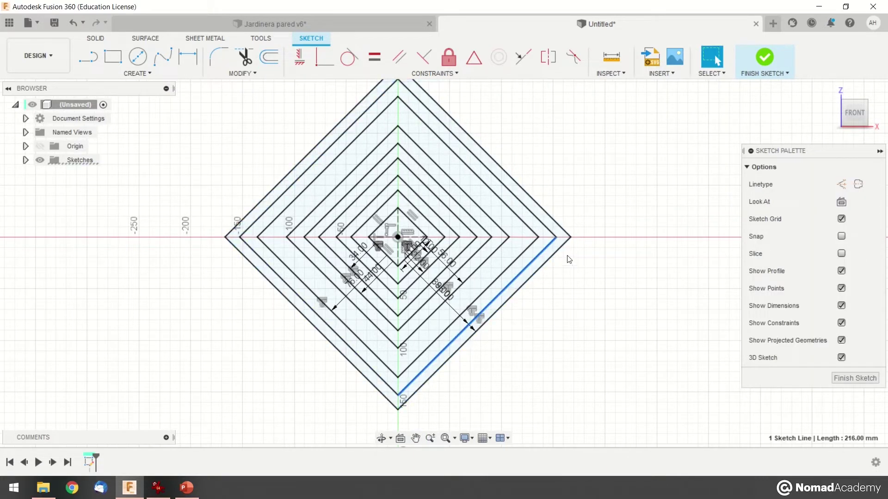
{"action": "left_click", "coordinate": [557, 242]}
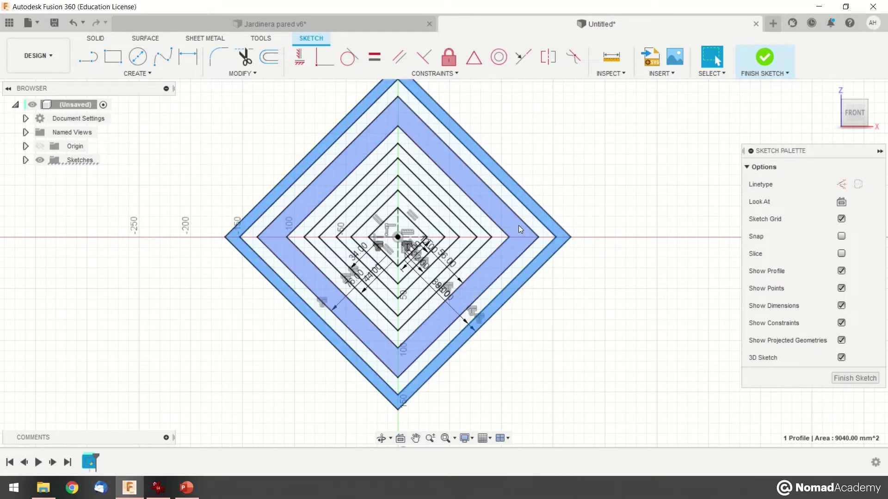
{"action": "left_click", "coordinate": [157, 488]}
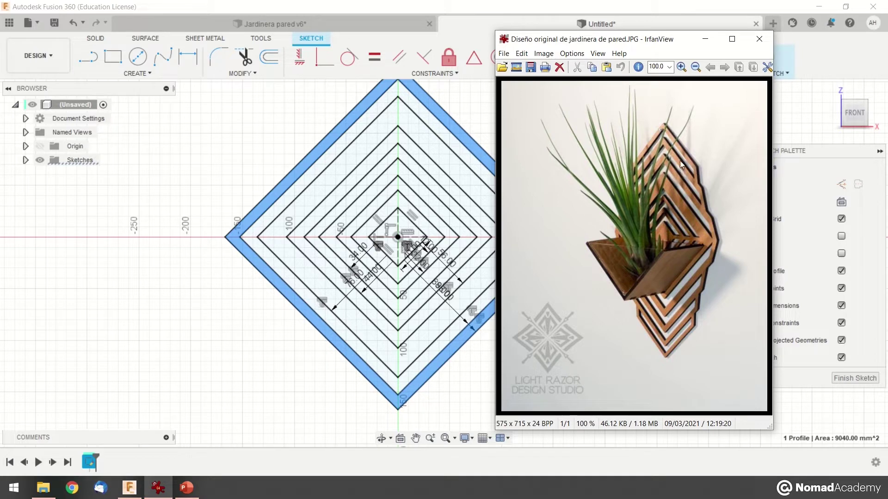
{"action": "left_click", "coordinate": [488, 102]}
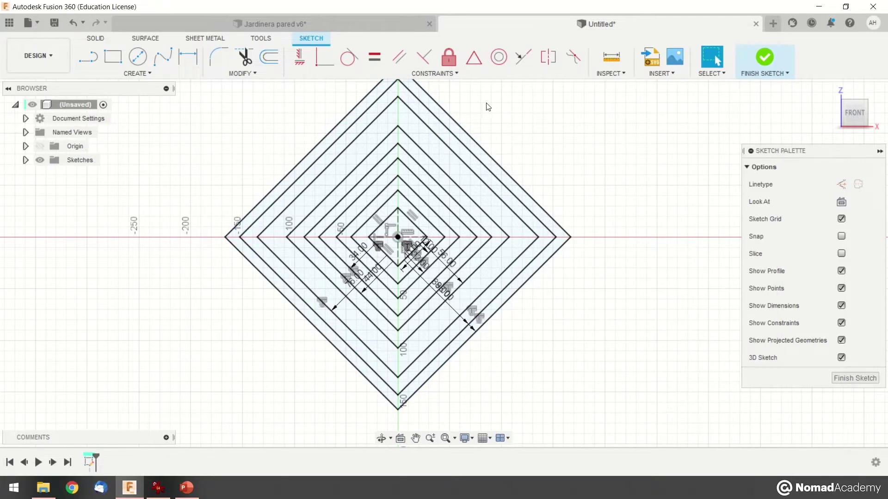
{"action": "middle_click_drag", "start_coordinate": [410, 231], "coordinate": [402, 247]}
{"action": "left_click", "coordinate": [408, 246]}
{"action": "left_click", "coordinate": [373, 239], "text": "shift"}
{"action": "left_click", "coordinate": [374, 268], "text": "shift"}
{"action": "left_click", "coordinate": [395, 279], "text": "shift"}
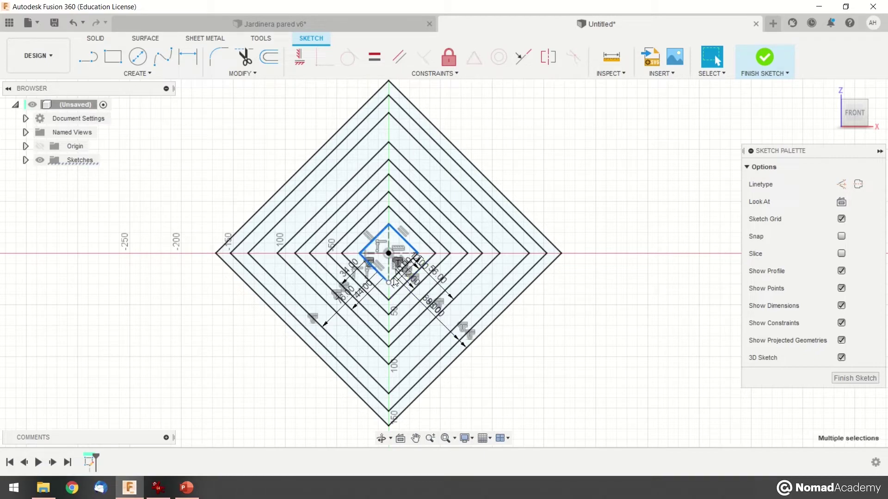
{"action": "left_click", "coordinate": [588, 115]}
- Offset the innermost diamond's four sides outward with an offset position of -110 mm
{"action": "double_click", "coordinate": [397, 234]}
{"action": "scroll", "coordinate": [397, 235], "scroll_direction": "up", "scroll_amount": 3}
{"action": "scroll", "coordinate": [396, 226], "scroll_direction": "up", "scroll_amount": 3}
{"action": "left_click", "coordinate": [394, 232]}
{"action": "left_click", "coordinate": [358, 231], "text": "ctrl"}
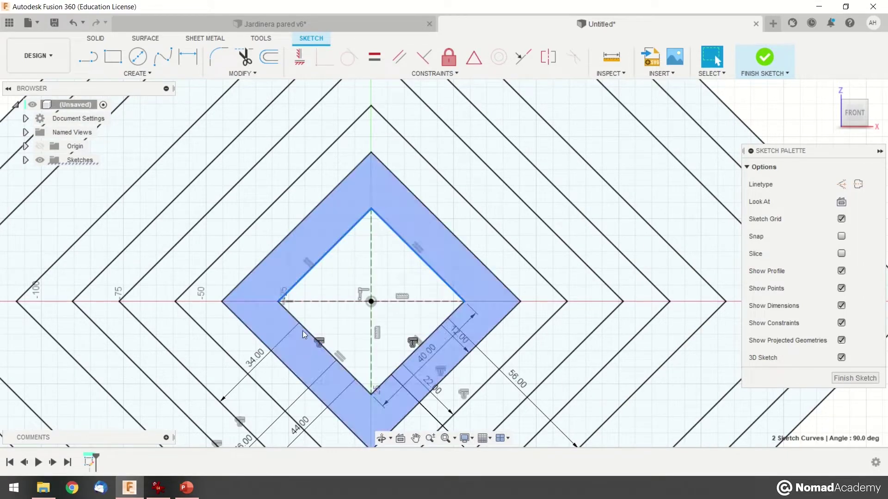
{"action": "left_click", "coordinate": [331, 353], "text": "ctrl"}
{"action": "left_click", "coordinate": [403, 359], "text": "ctrl"}
{"action": "scroll", "coordinate": [428, 309], "scroll_direction": "down", "scroll_amount": 5}
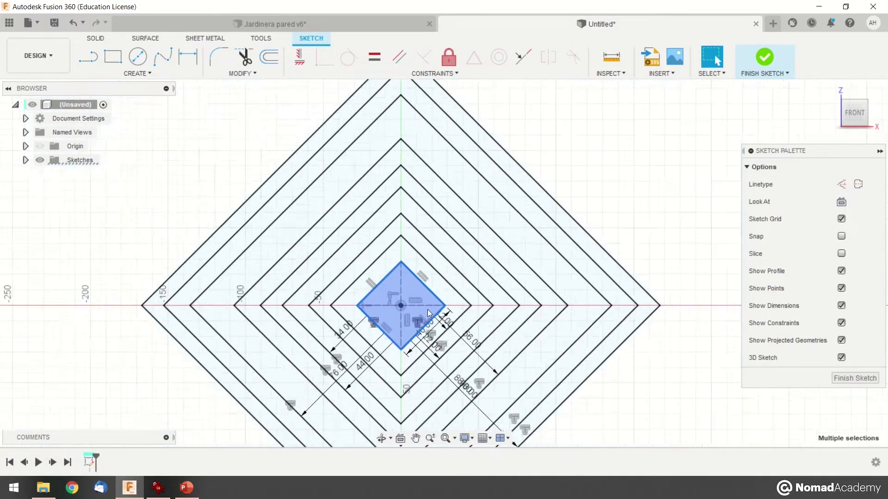
{"action": "left_click", "coordinate": [269, 58]}
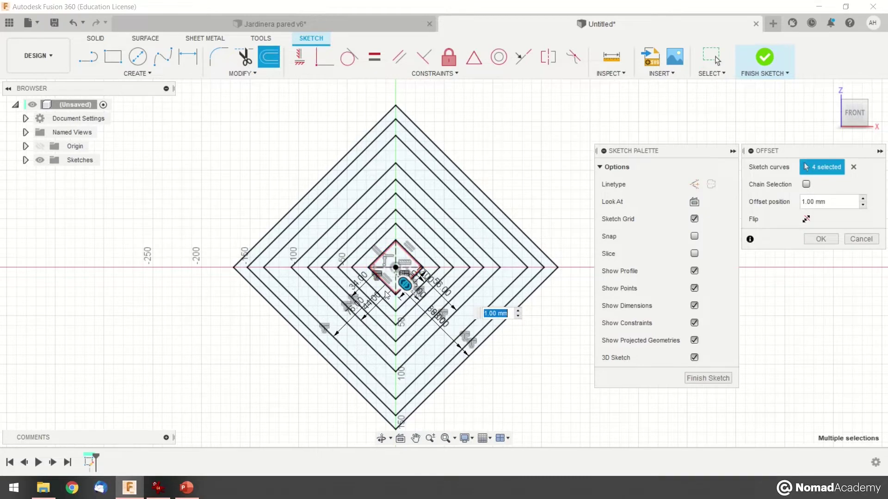
{"action": "scroll", "coordinate": [365, 194], "scroll_direction": "up", "scroll_amount": 3}
{"action": "left_click_drag", "start_coordinate": [352, 165], "coordinate": [500, 303]}
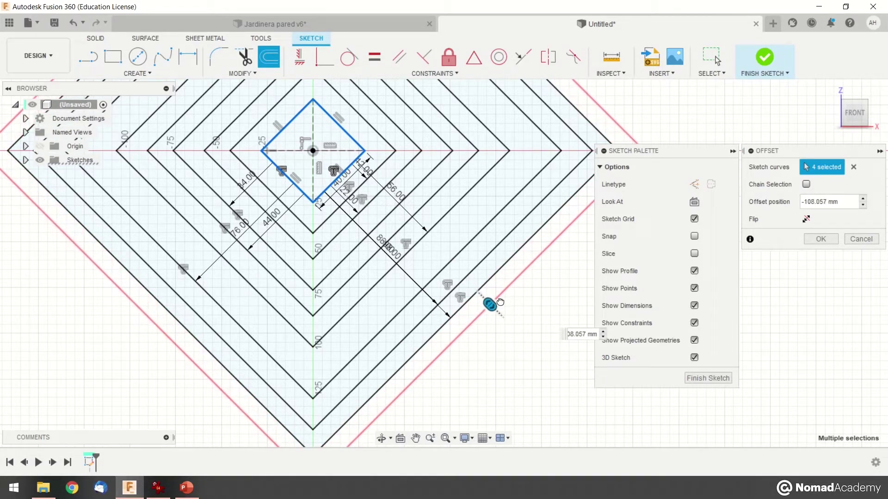
{"action": "type", "text": "1"}
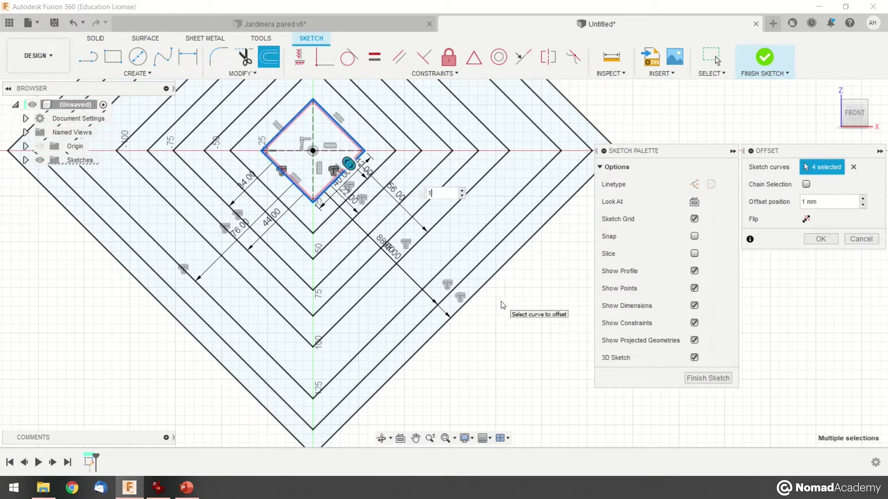
{"action": "type", "text": "0"}
{"action": "key", "text": "Return"}
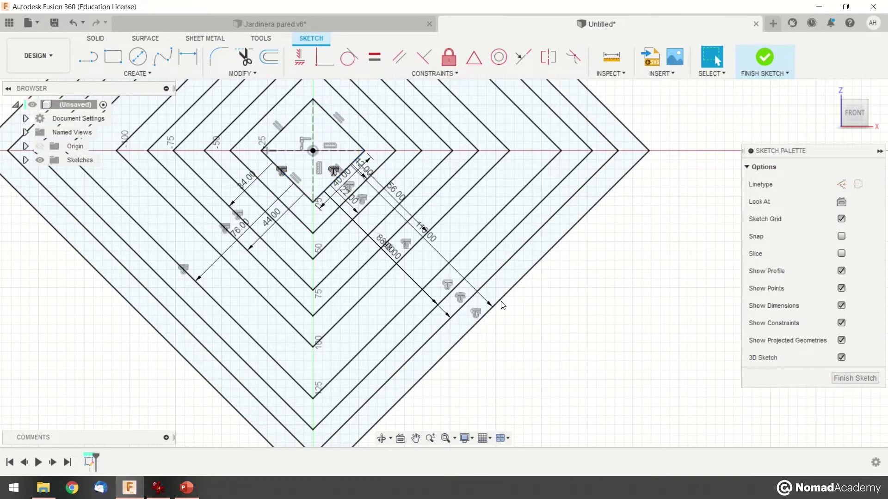
- Check the outermost ring, and offset the innermost diamond's four sides outward with an offset position of -120 mm
{"action": "left_click", "coordinate": [491, 290]}
{"action": "scroll", "coordinate": [581, 290], "scroll_direction": "down", "scroll_amount": 3}
{"action": "scroll", "coordinate": [581, 290], "scroll_direction": "down", "scroll_amount": 2}
{"action": "middle_click_drag", "start_coordinate": [602, 295], "coordinate": [560, 296]}
{"action": "scroll", "coordinate": [449, 259], "scroll_direction": "up", "scroll_amount": 2}
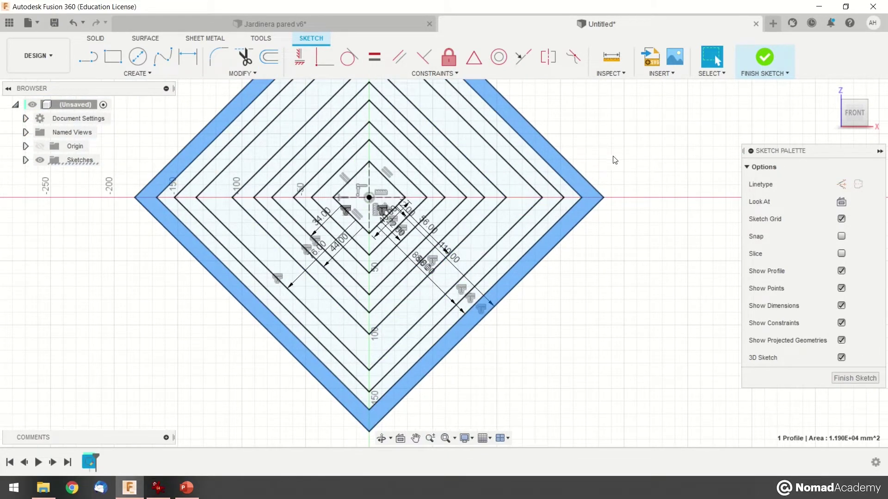
{"action": "left_click", "coordinate": [364, 168]}
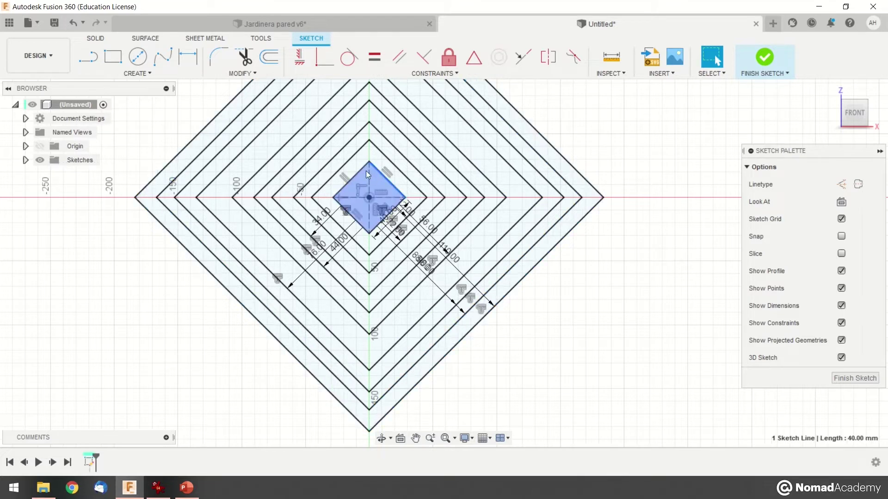
{"action": "left_click", "coordinate": [354, 219], "text": "shift"}
{"action": "left_click", "coordinate": [377, 230], "text": "shift"}
{"action": "left_click", "coordinate": [270, 59]}
{"action": "left_click_drag", "start_coordinate": [382, 224], "coordinate": [504, 320]}
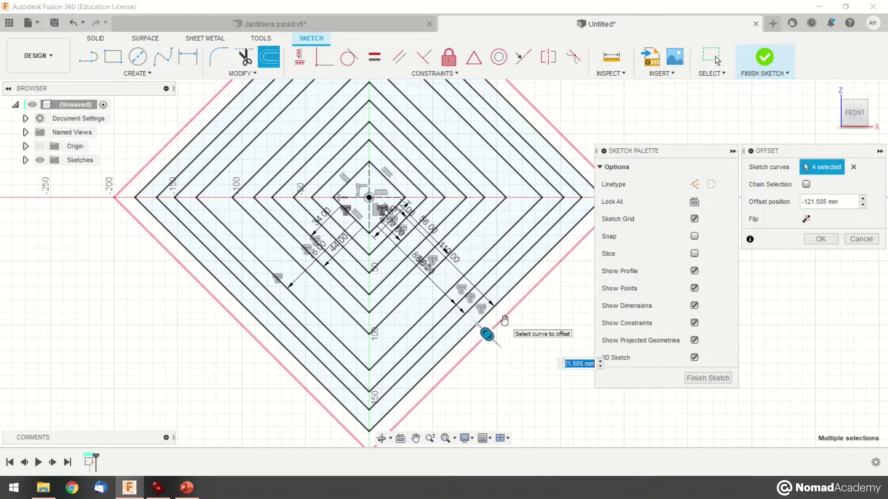
{"action": "key", "text": "Return"}
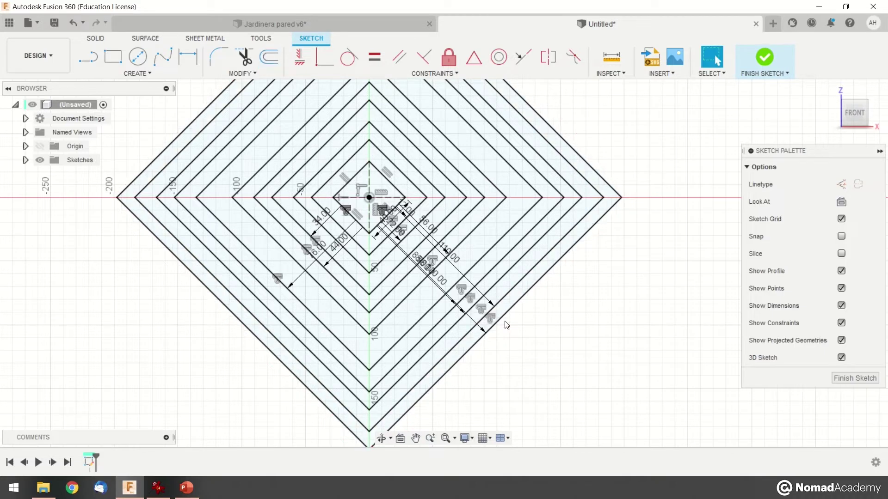
- Offset the innermost diamond's four sides outward with an offset position of -132 mm
{"action": "left_click", "coordinate": [529, 284]}
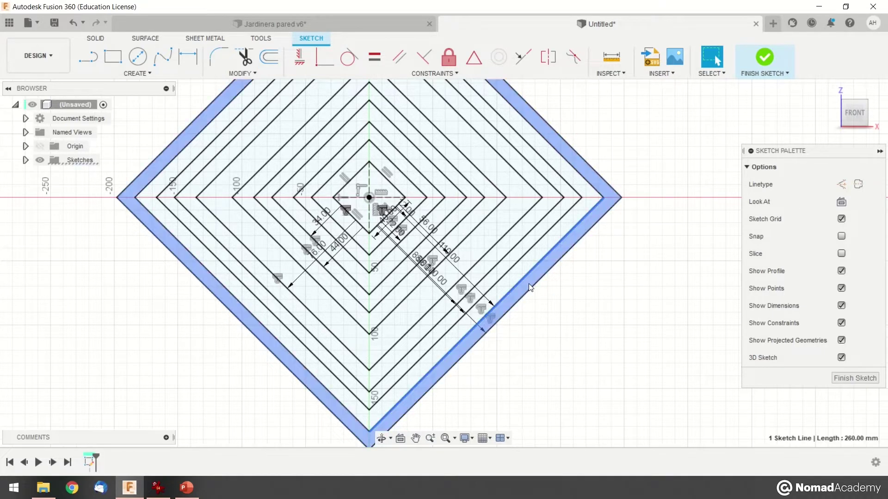
{"action": "left_click", "coordinate": [462, 249]}
{"action": "left_click", "coordinate": [388, 179]}
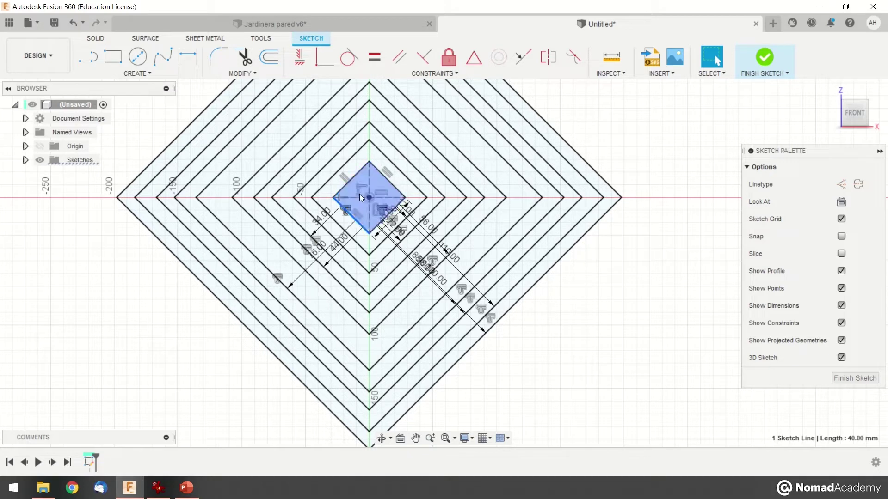
{"action": "left_click", "coordinate": [358, 179], "text": "ctrl"}
{"action": "left_click", "coordinate": [400, 208], "text": "ctrl"}
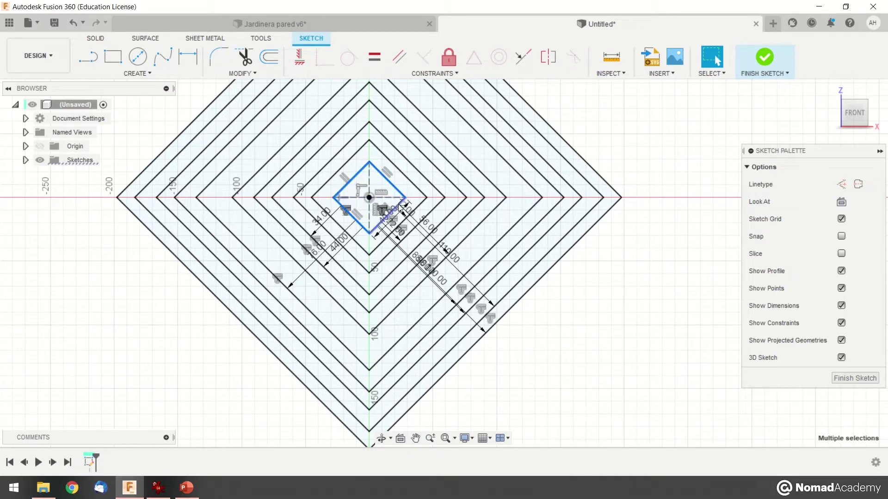
{"action": "left_click", "coordinate": [269, 56]}
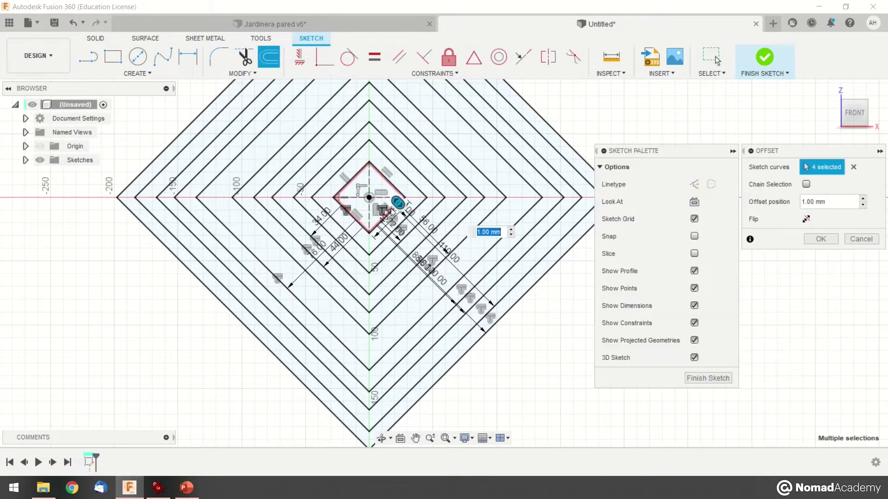
{"action": "left_click_drag", "start_coordinate": [409, 216], "coordinate": [548, 295]}
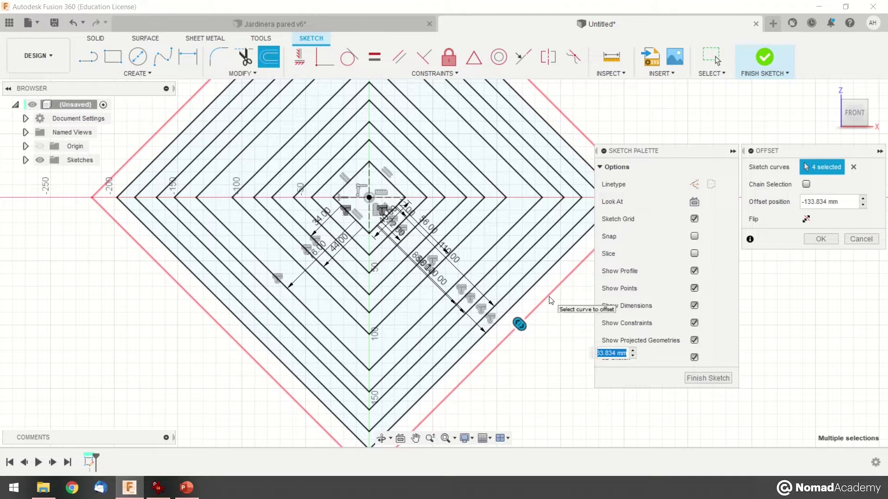
{"action": "type", "text": "-132"}
{"action": "key", "text": "Return"}
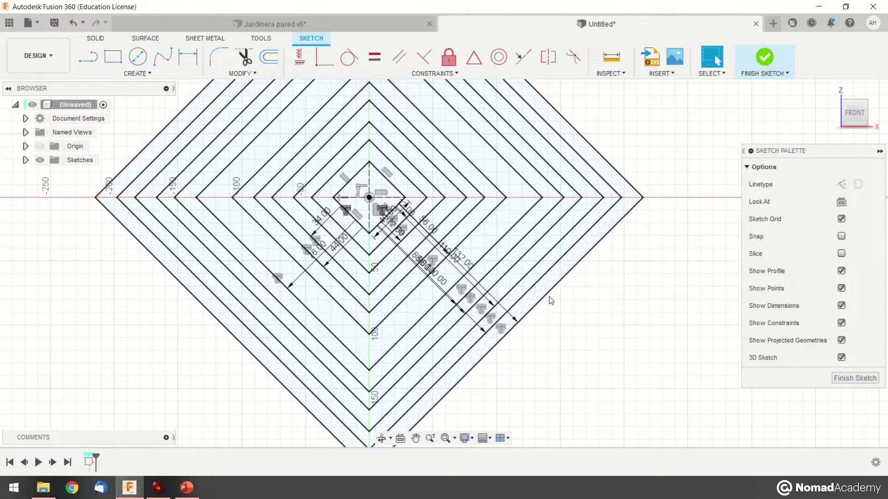
- Offset the innermost diamond's four sides outward with an offset position of -142 mm
{"action": "left_click", "coordinate": [359, 173]}
{"action": "left_click", "coordinate": [375, 168], "text": "shift"}
{"action": "left_click", "coordinate": [367, 229], "text": "shift"}
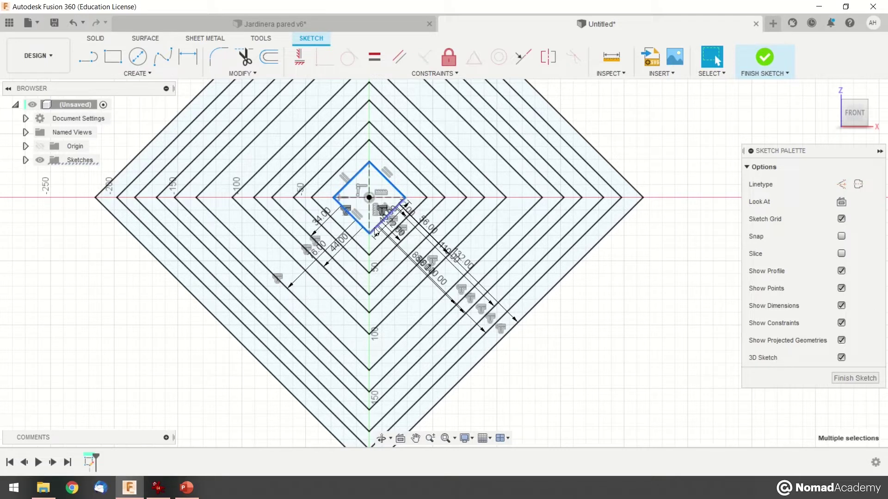
{"action": "left_click", "coordinate": [273, 60]}
{"action": "left_click_drag", "start_coordinate": [399, 205], "coordinate": [535, 338]}
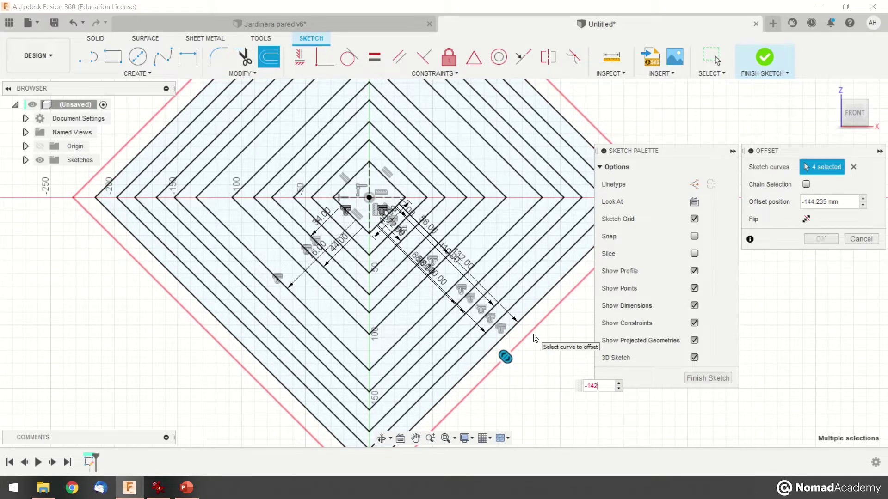
{"action": "key", "text": "Return"}
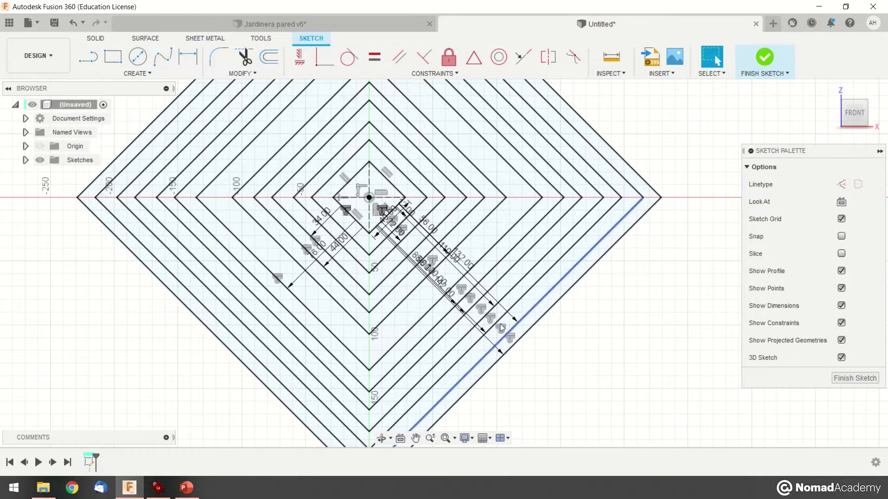
- Highlight the central diamond and every alternate ring around it to preview the panel's solid bands
{"action": "scroll", "coordinate": [496, 320], "scroll_direction": "down", "scroll_amount": 3}
{"action": "middle_click_drag", "start_coordinate": [653, 189], "coordinate": [631, 209]}
{"action": "scroll", "coordinate": [401, 210], "scroll_direction": "up", "scroll_amount": 2}
{"action": "left_click", "coordinate": [382, 243]}
{"action": "left_click", "coordinate": [395, 220], "text": "shift"}
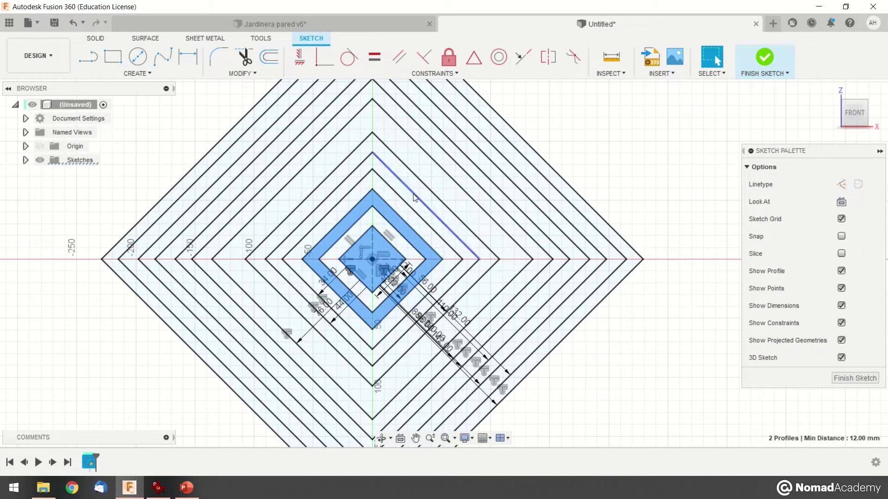
{"action": "left_click", "coordinate": [411, 197], "text": "shift"}
{"action": "left_click", "coordinate": [424, 177], "text": "shift"}
{"action": "left_click", "coordinate": [468, 180], "text": "shift"}
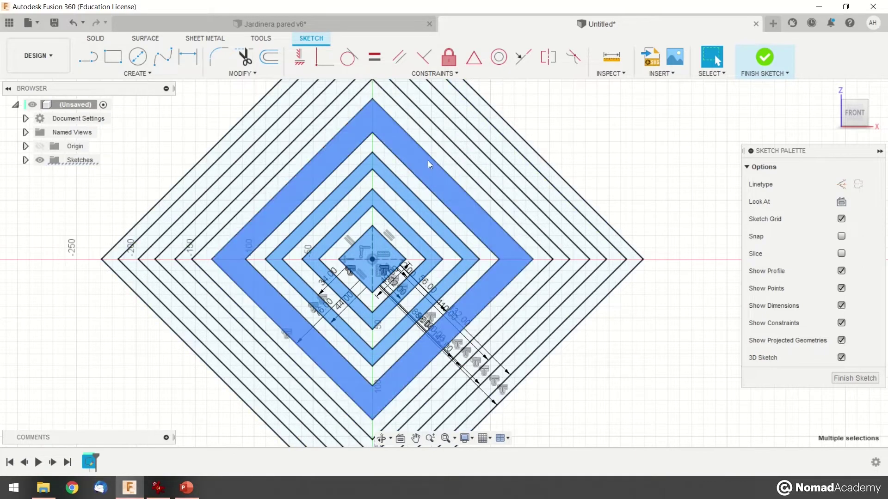
{"action": "middle_click_drag", "start_coordinate": [604, 144], "coordinate": [577, 192]}
{"action": "left_click", "coordinate": [437, 210], "text": "shift"}
{"action": "left_click", "coordinate": [445, 182], "text": "shift"}
{"action": "left_click", "coordinate": [464, 164], "text": "shift"}
- Compare the full diamond sketch with the reference photo of the original planter, examining the panel's stepped sides
{"action": "left_click", "coordinate": [157, 487]}
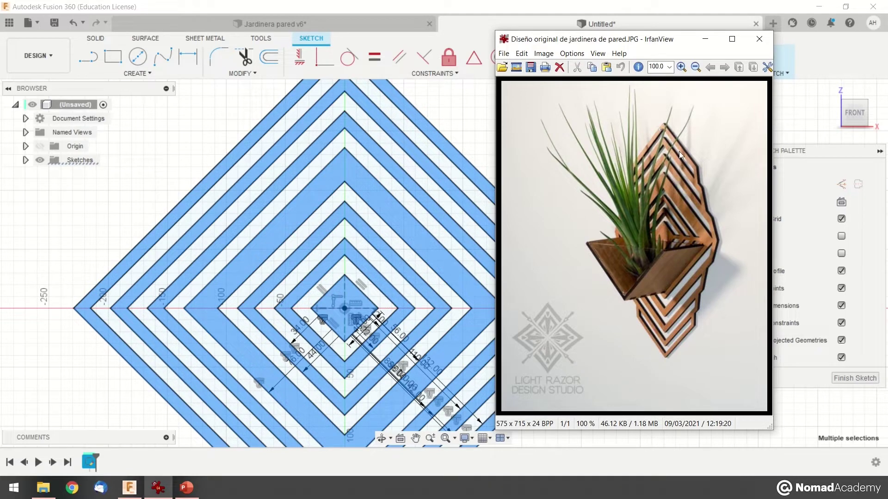
{"action": "left_click", "coordinate": [476, 130]}
{"action": "scroll", "coordinate": [499, 221], "scroll_direction": "down", "scroll_amount": 6}
{"action": "middle_click_drag", "start_coordinate": [526, 246], "coordinate": [483, 224]}
{"action": "scroll", "coordinate": [446, 235], "scroll_direction": "up", "scroll_amount": 4}
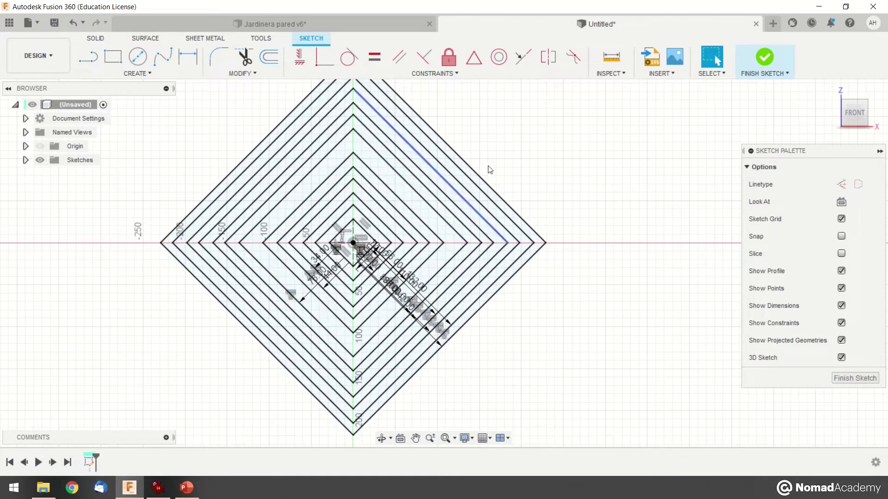
{"action": "middle_click_drag", "start_coordinate": [417, 116], "coordinate": [455, 147]}
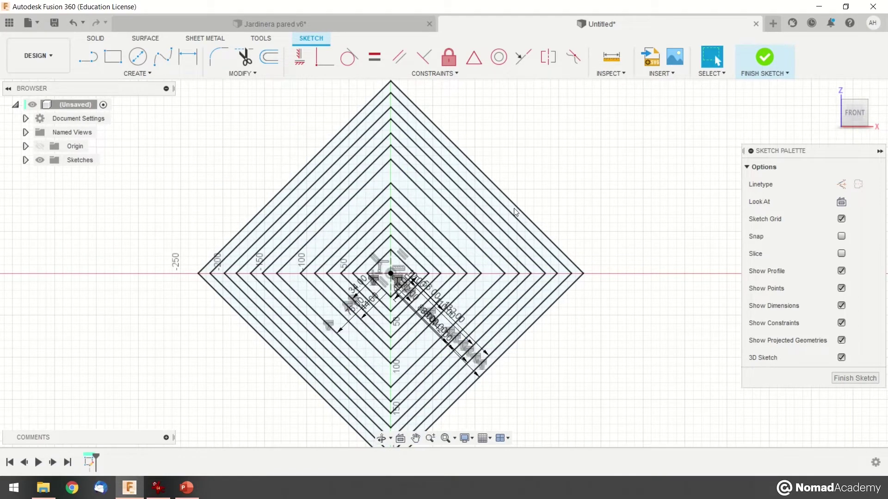
{"action": "left_click", "coordinate": [167, 487]}
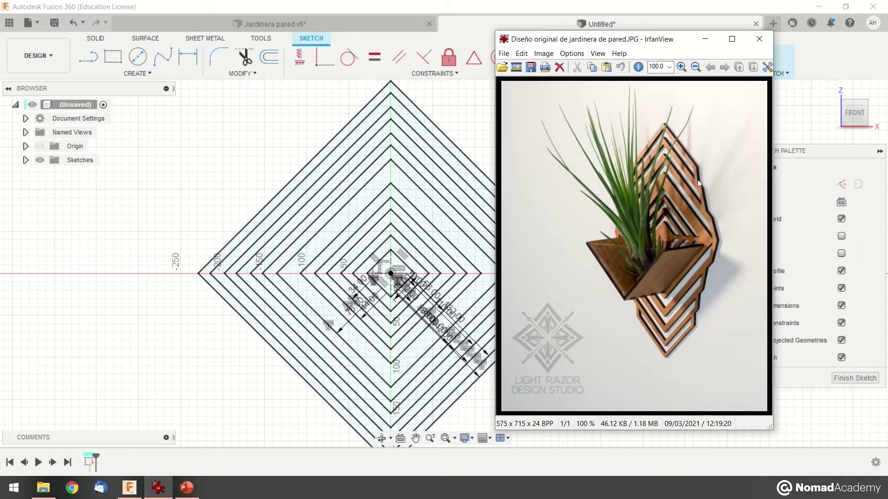
{"action": "left_click", "coordinate": [451, 113]}
- Switch to the Jardinera pared v6 design and measure the distance from the upper right vertical step edge to the panel's center point
{"action": "middle_click_drag", "start_coordinate": [544, 154], "coordinate": [525, 164]}
{"action": "left_click", "coordinate": [362, 31]}
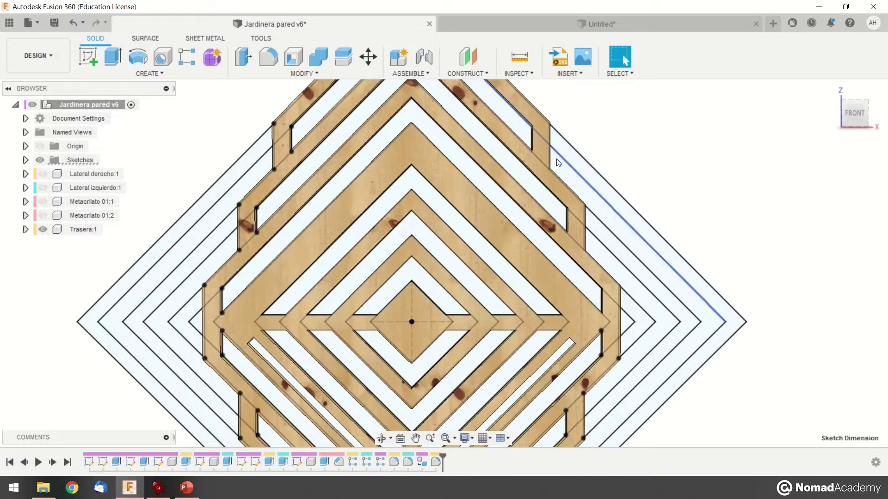
{"action": "middle_click_drag", "start_coordinate": [599, 159], "coordinate": [586, 206]}
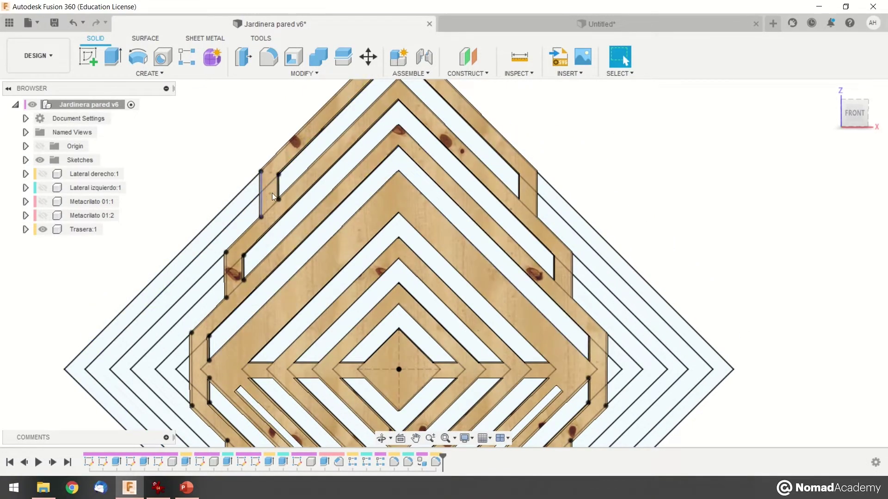
{"action": "scroll", "coordinate": [426, 210], "scroll_direction": "down", "scroll_amount": 3}
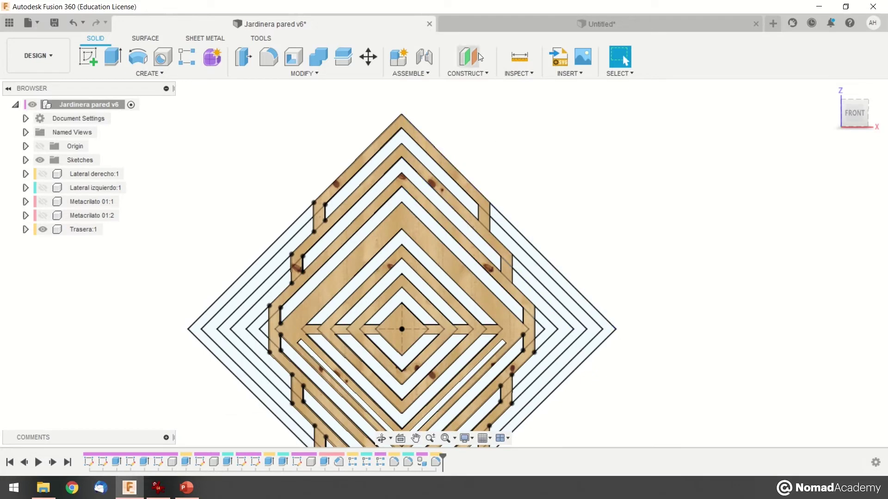
{"action": "left_click", "coordinate": [520, 56]}
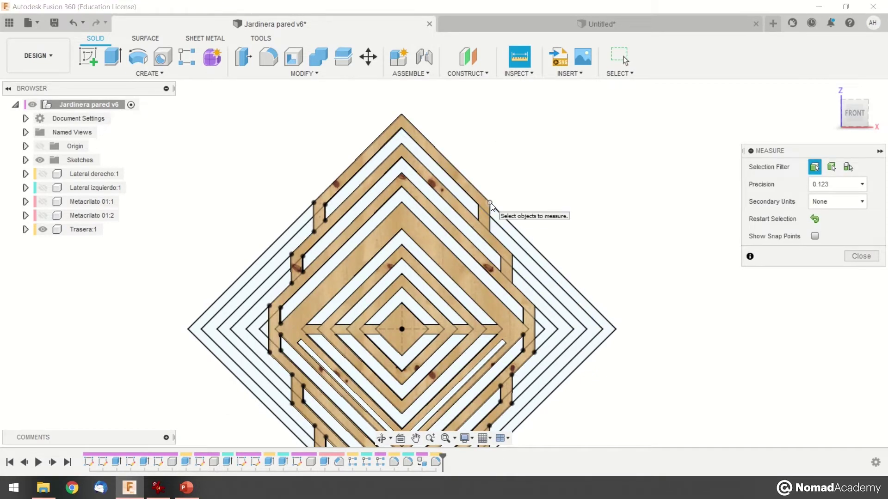
{"action": "scroll", "coordinate": [490, 204], "scroll_direction": "down", "scroll_amount": 1}
{"action": "scroll", "coordinate": [492, 218], "scroll_direction": "up", "scroll_amount": 3}
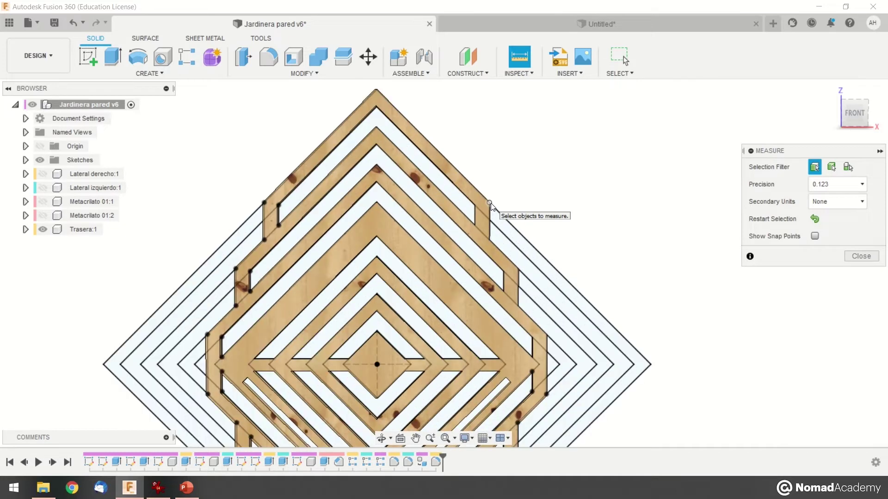
{"action": "left_click", "coordinate": [491, 237]}
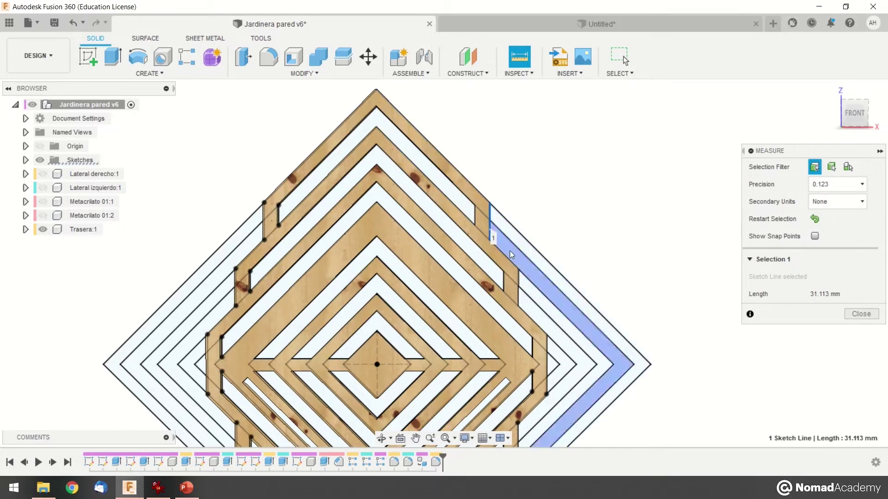
{"action": "left_click", "coordinate": [377, 365]}
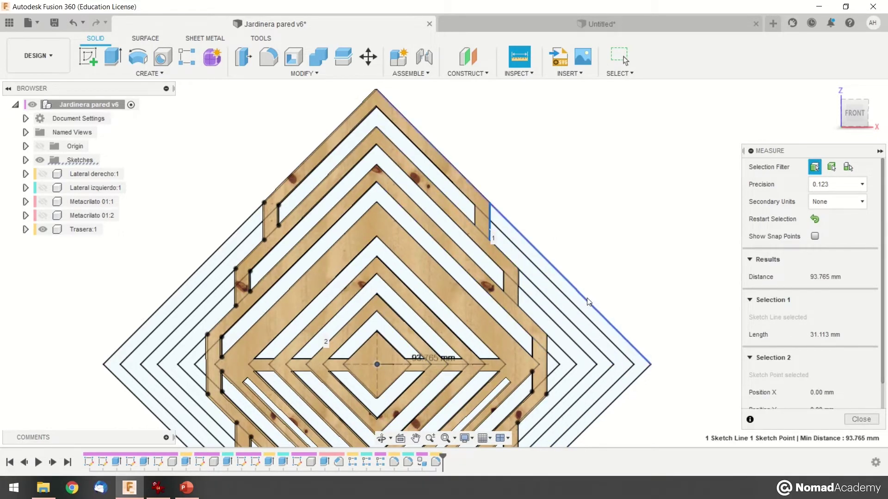
- Measure the distance from the upper right step's outer side face to the panel's center point
{"action": "middle_click_drag", "start_coordinate": [587, 301], "coordinate": [575, 239]}
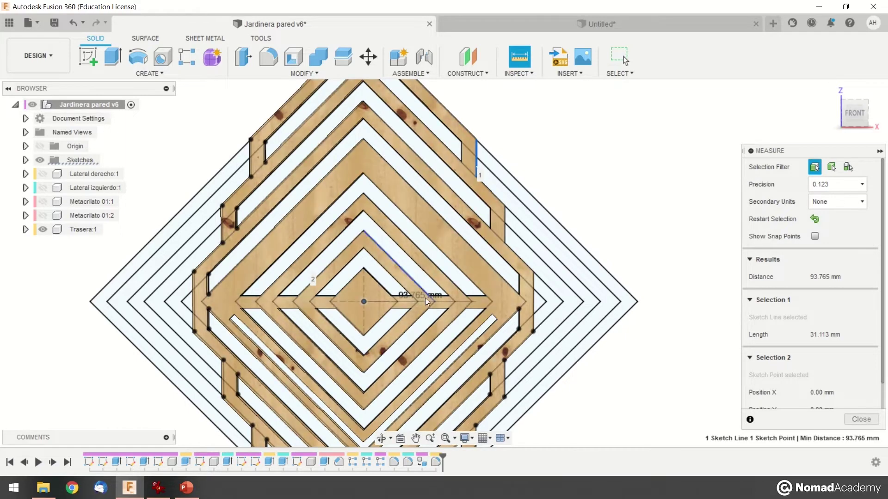
{"action": "middle_click_drag", "start_coordinate": [564, 229], "coordinate": [491, 244], "text": "shift"}
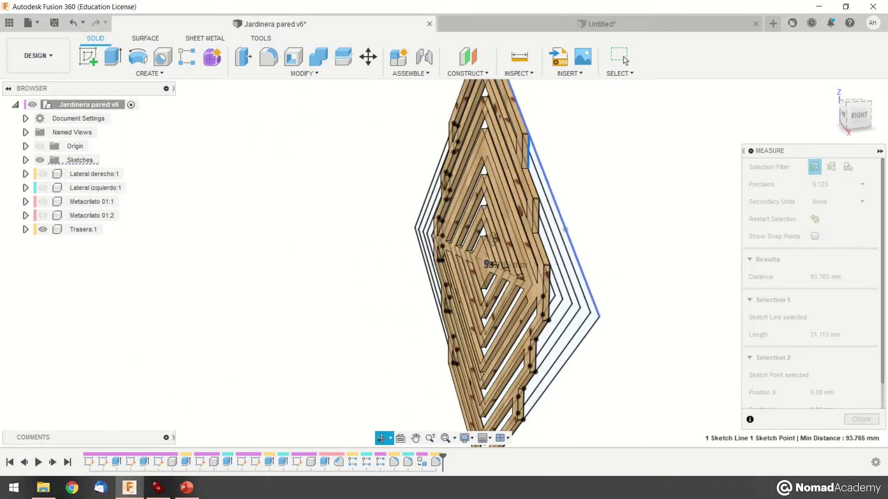
{"action": "left_click", "coordinate": [610, 174]}
{"action": "scroll", "coordinate": [529, 135], "scroll_direction": "up", "scroll_amount": 3}
{"action": "scroll", "coordinate": [521, 172], "scroll_direction": "up", "scroll_amount": 3}
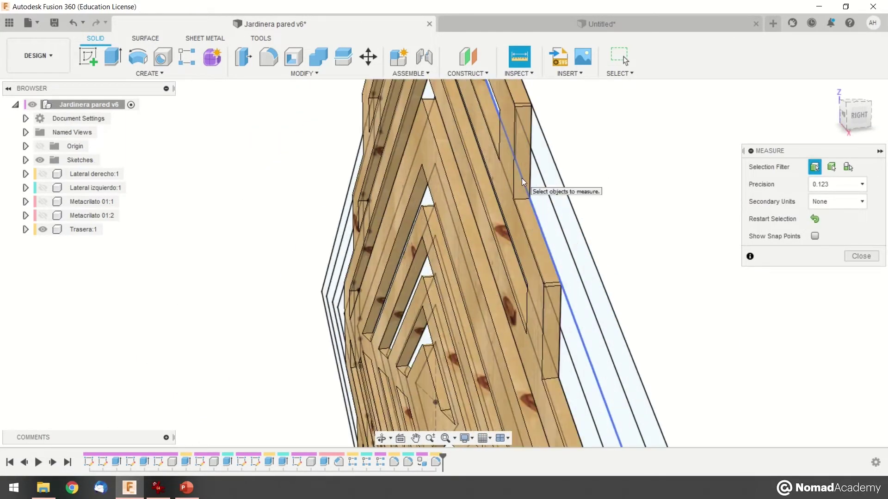
{"action": "left_click", "coordinate": [520, 191]}
{"action": "mouse_move", "coordinate": [520, 192]}
{"action": "middle_mouse_down", "text": "shift"}
{"action": "mouse_move", "coordinate": [470, 243]}
{"action": "mouse_move", "coordinate": [431, 362]}
{"action": "middle_mouse_up", "text": "shift"}
{"action": "left_click", "coordinate": [424, 357]}
{"action": "middle_click_drag", "start_coordinate": [462, 312], "coordinate": [545, 269], "text": "shift"}
{"action": "scroll", "coordinate": [519, 305], "scroll_direction": "up", "scroll_amount": 3}
{"action": "scroll", "coordinate": [596, 174], "scroll_direction": "down", "scroll_amount": 3}
{"action": "scroll", "coordinate": [596, 174], "scroll_direction": "down", "scroll_amount": 1}
{"action": "middle_click_drag", "start_coordinate": [624, 219], "coordinate": [583, 231]}
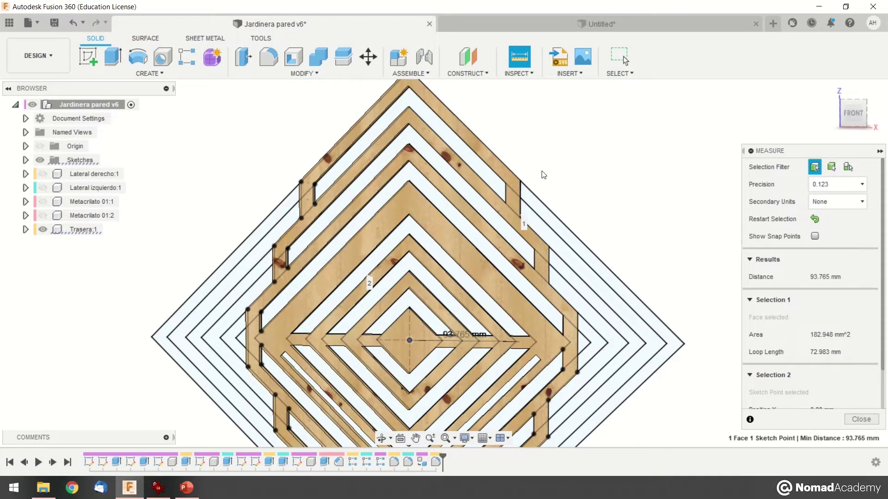
- Measure the upper right step's width between its inner and outer vertical edges
{"action": "scroll", "coordinate": [511, 194], "scroll_direction": "up", "scroll_amount": 5}
{"action": "left_click", "coordinate": [513, 192]}
{"action": "left_click", "coordinate": [539, 152]}
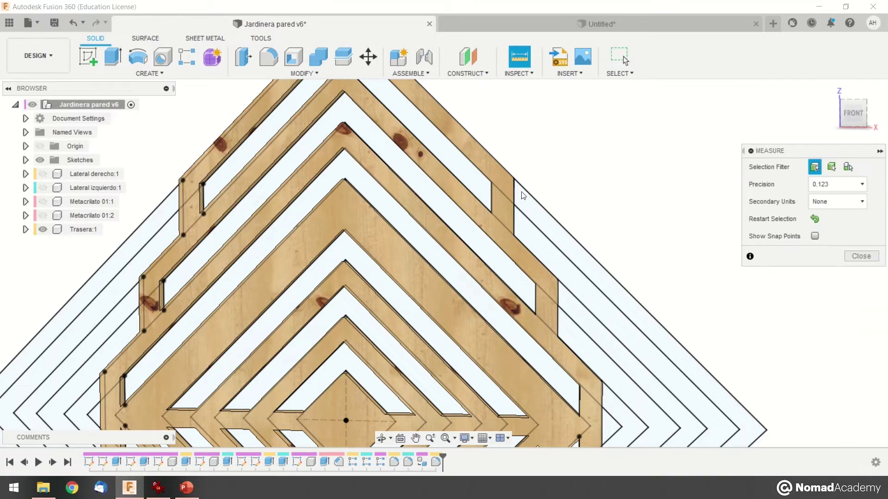
{"action": "left_click", "coordinate": [491, 199]}
{"action": "left_click", "coordinate": [513, 191]}
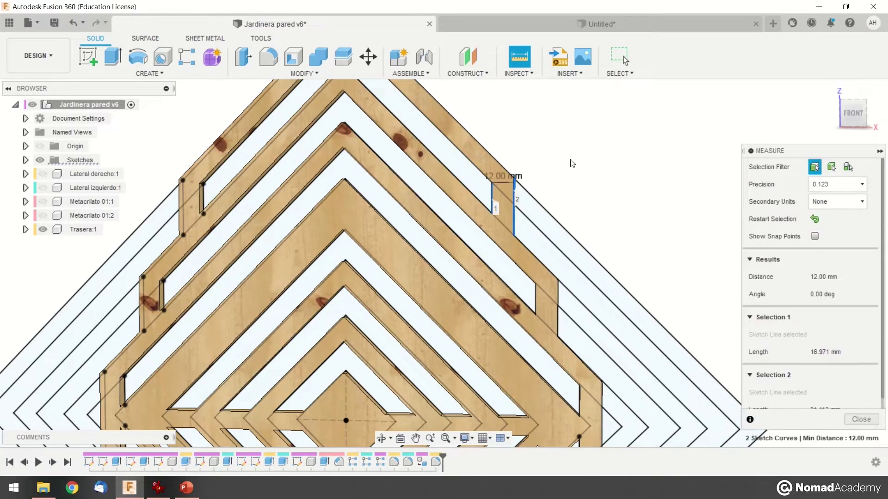
{"action": "scroll", "coordinate": [505, 182], "scroll_direction": "up", "scroll_amount": 3}
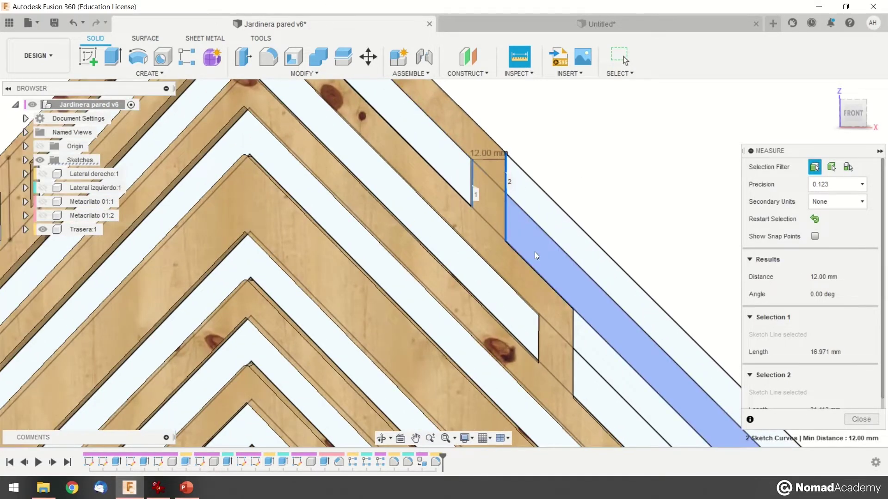
{"action": "scroll", "coordinate": [534, 256], "scroll_direction": "down", "scroll_amount": 3}
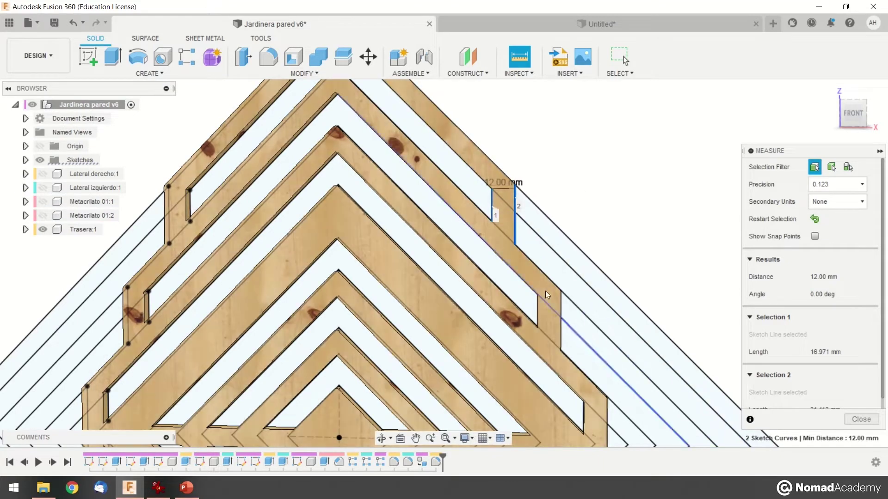
- Measure the width of the second right-hand step between its inner and outer vertical edges
{"action": "left_click", "coordinate": [545, 290]}
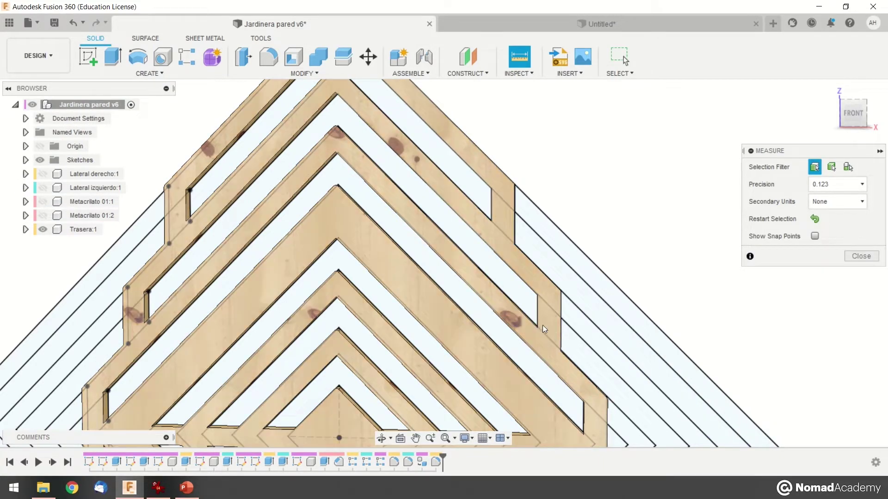
{"action": "left_click", "coordinate": [538, 319]}
{"action": "left_click", "coordinate": [561, 324]}
{"action": "middle_click_drag", "start_coordinate": [620, 285], "coordinate": [588, 161]}
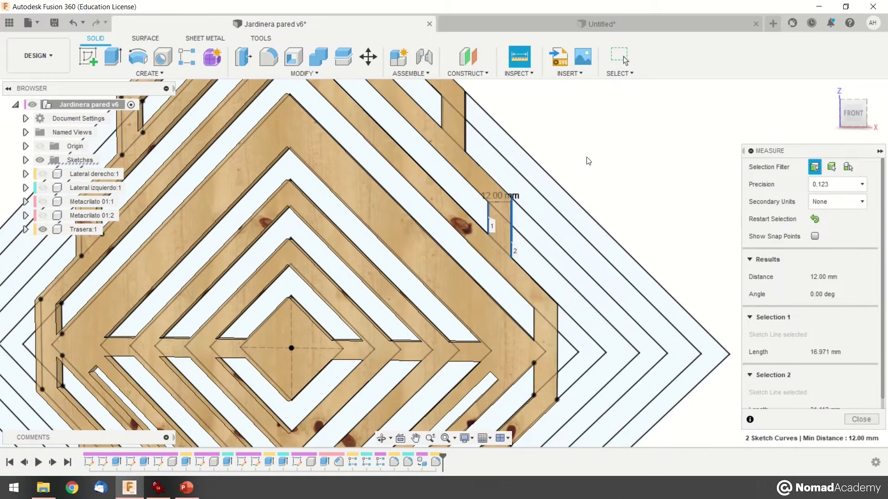
- Measure the width of the third right-hand step, just above the panel's horizontal center bar, and close the measurement
{"action": "left_click", "coordinate": [536, 323]}
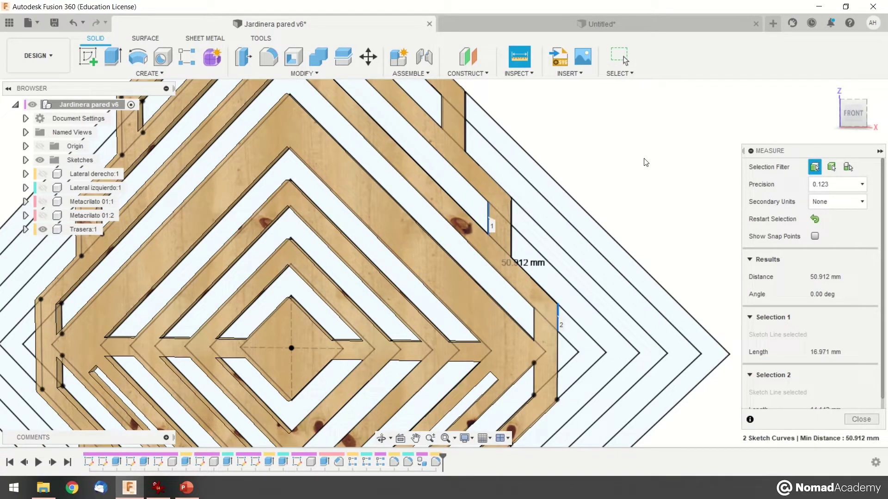
{"action": "key", "text": "Escape"}
{"action": "left_click", "coordinate": [525, 52]}
{"action": "left_click", "coordinate": [535, 322]}
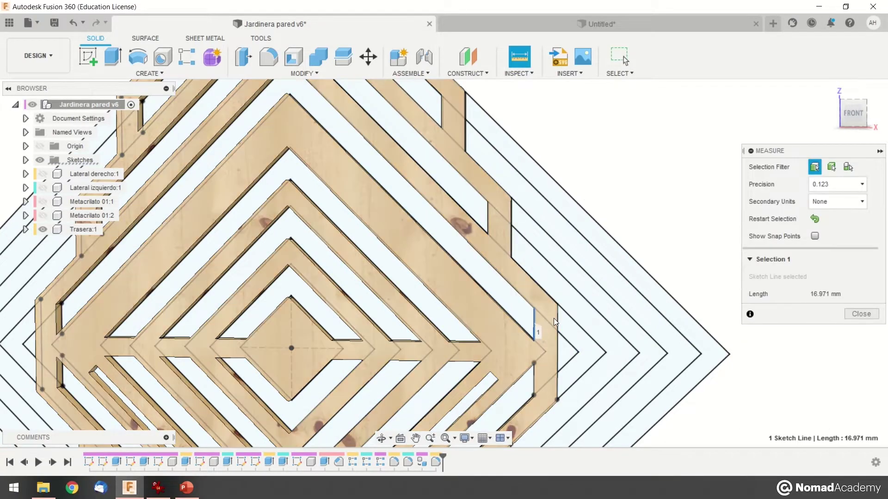
{"action": "left_click", "coordinate": [557, 318]}
{"action": "scroll", "coordinate": [619, 191], "scroll_direction": "up", "scroll_amount": 3}
{"action": "scroll", "coordinate": [619, 191], "scroll_direction": "down", "scroll_amount": 5}
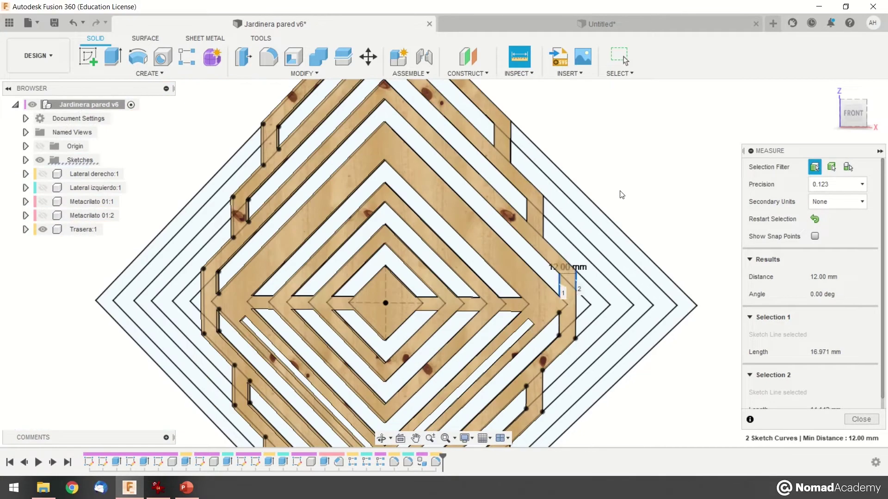
{"action": "key", "text": "Escape"}
{"action": "middle_click_drag", "start_coordinate": [650, 169], "coordinate": [616, 197]}
{"action": "scroll", "coordinate": [607, 209], "scroll_direction": "down", "scroll_amount": 3}
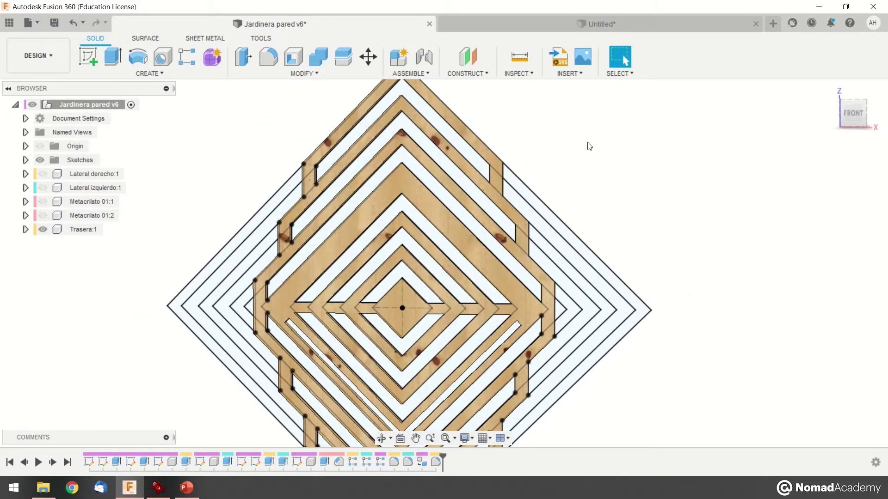
{"action": "scroll", "coordinate": [572, 156], "scroll_direction": "down", "scroll_amount": 1}
{"action": "middle_click_drag", "start_coordinate": [558, 171], "coordinate": [534, 196]}
- Switch to the Untitled design and draw a vertical line about 31 mm long from the outermost diamond's upper right side to the third one
{"action": "left_click", "coordinate": [550, 22]}
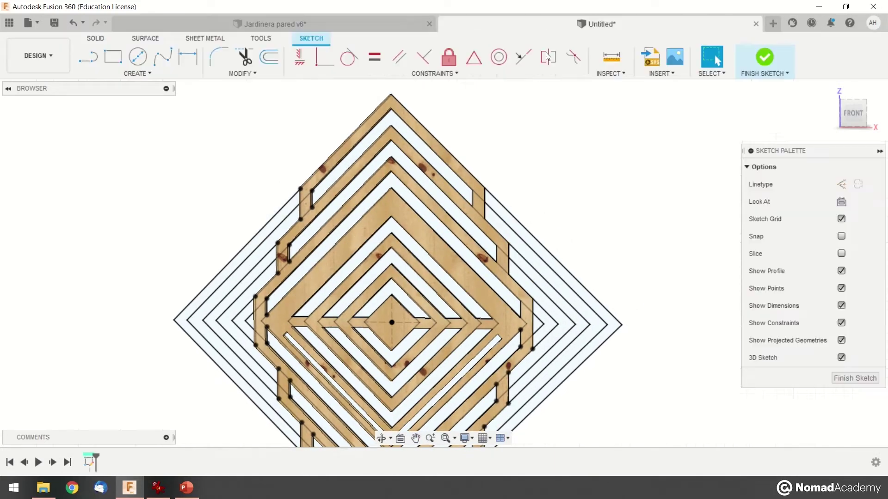
{"action": "scroll", "coordinate": [477, 148], "scroll_direction": "down", "scroll_amount": 3}
{"action": "middle_click_drag", "start_coordinate": [495, 116], "coordinate": [500, 159]}
{"action": "scroll", "coordinate": [499, 158], "scroll_direction": "up", "scroll_amount": 3}
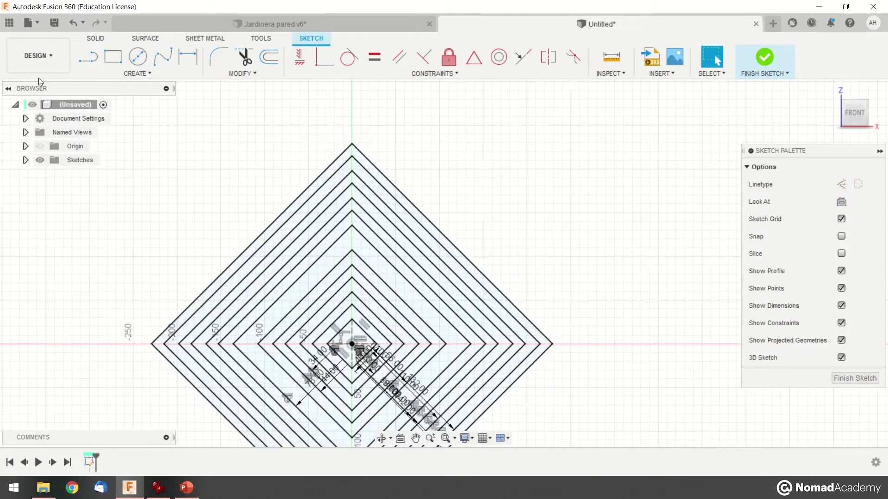
{"action": "left_click", "coordinate": [87, 57]}
{"action": "scroll", "coordinate": [446, 227], "scroll_direction": "up", "scroll_amount": 3}
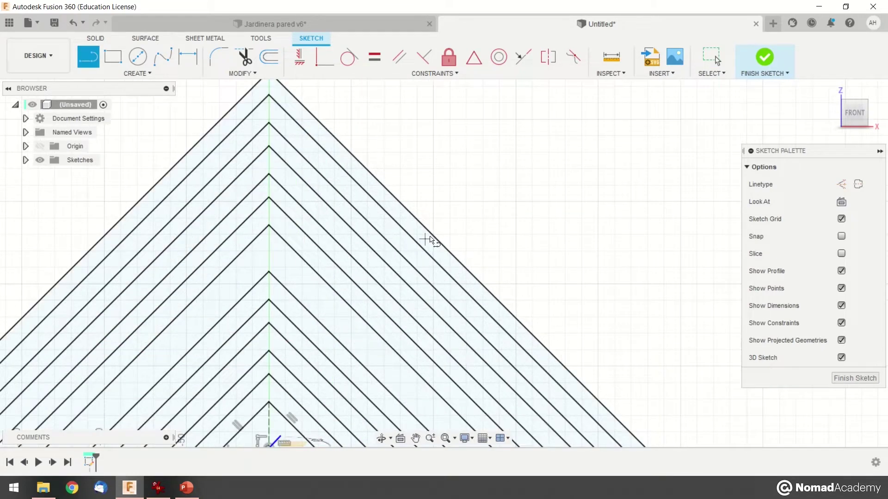
{"action": "mouse_move", "coordinate": [440, 245]}
{"action": "middle_mouse_down"}
{"action": "mouse_move", "coordinate": [472, 232]}
{"action": "mouse_move", "coordinate": [439, 183]}
{"action": "middle_mouse_up"}
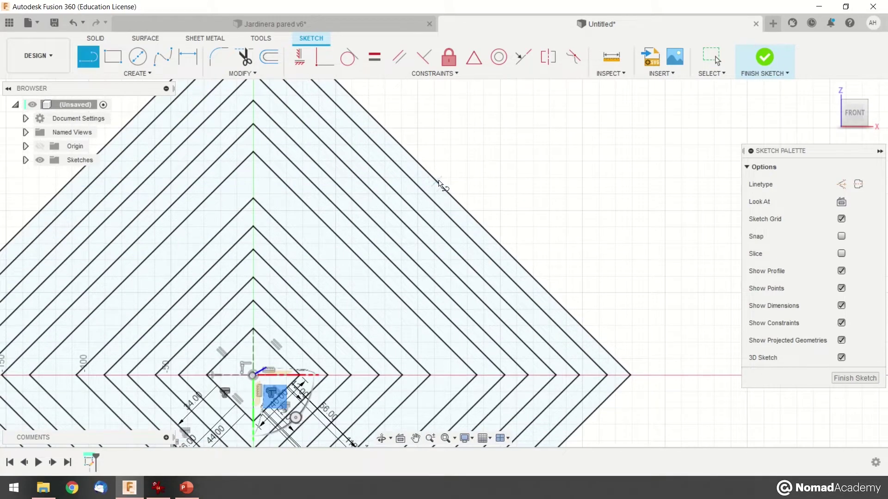
{"action": "left_click", "coordinate": [418, 163]}
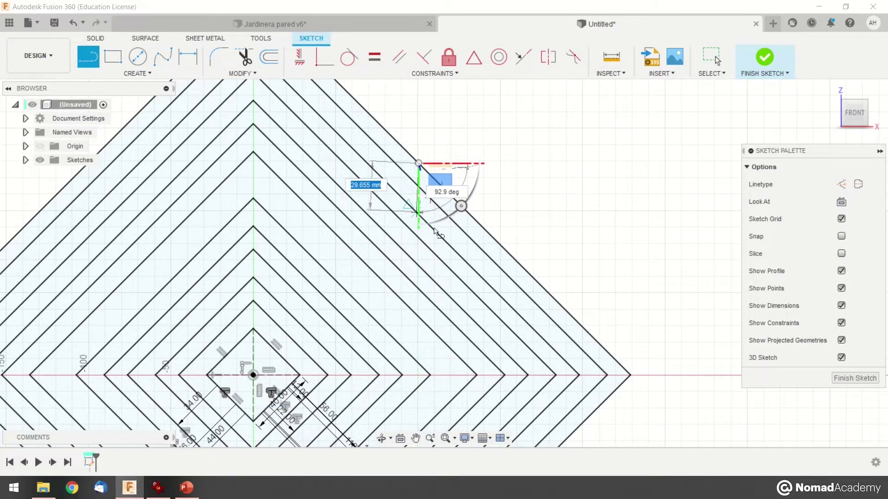
{"action": "scroll", "coordinate": [416, 218], "scroll_direction": "up", "scroll_amount": 4}
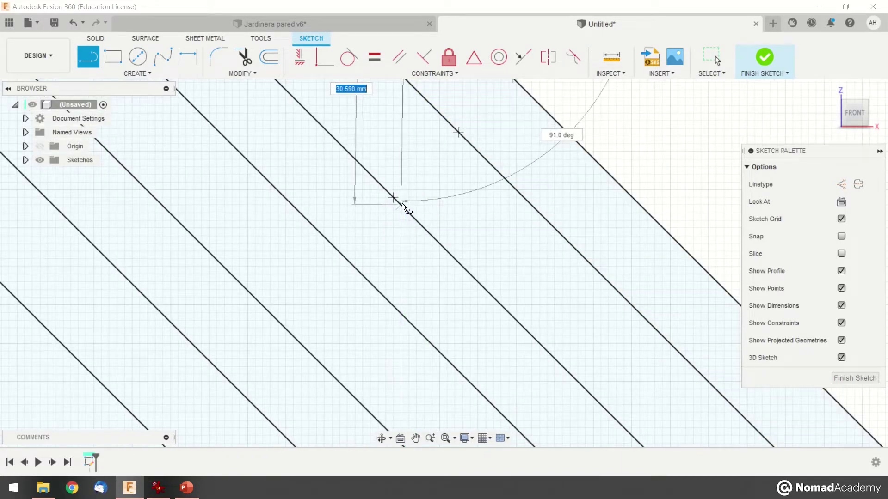
{"action": "key", "text": "Tab"}
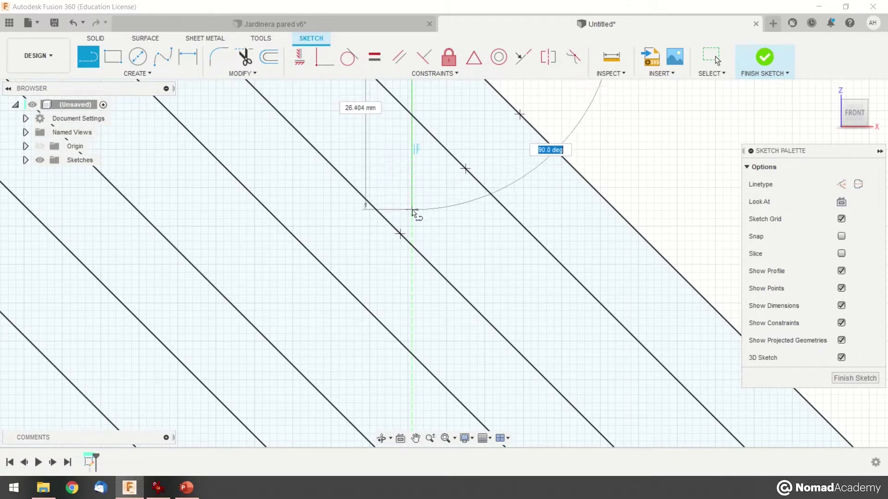
{"action": "left_click", "coordinate": [411, 248]}
{"action": "scroll", "coordinate": [432, 287], "scroll_direction": "down", "scroll_amount": 5}
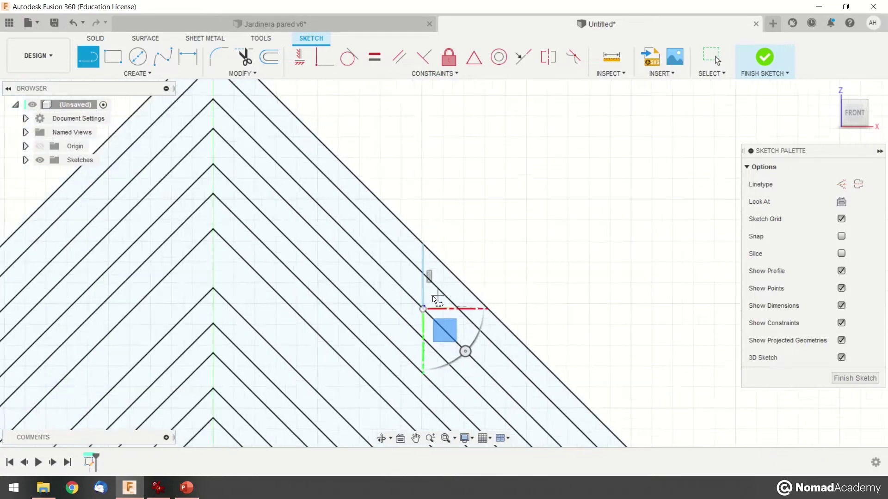
{"action": "middle_click_drag", "start_coordinate": [441, 288], "coordinate": [466, 184]}
{"action": "key", "text": "Escape"}
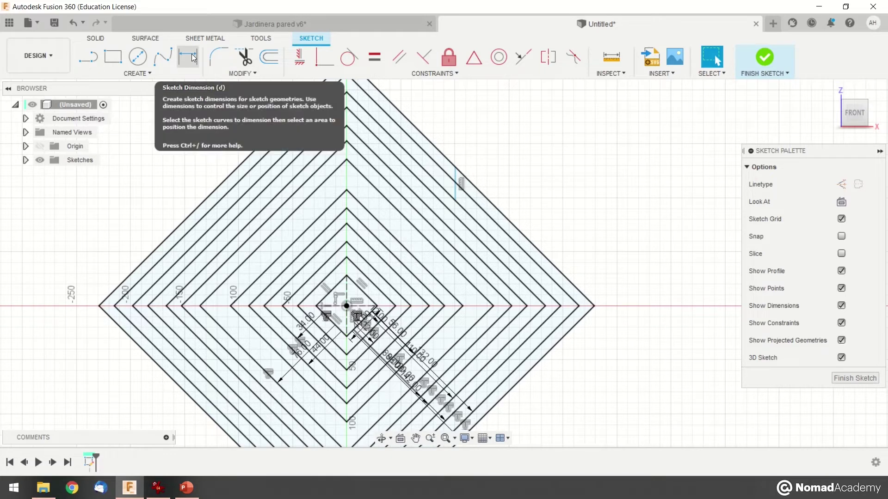
- Dimension the horizontal distance between the new vertical line and the diamonds' center point as 24 mm
{"action": "key", "text": "d"}
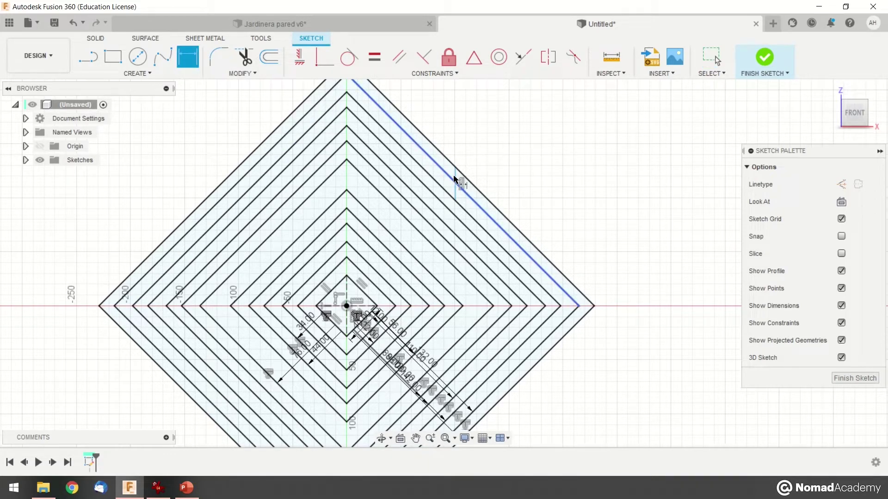
{"action": "left_click", "coordinate": [456, 179]}
{"action": "left_click", "coordinate": [347, 308]}
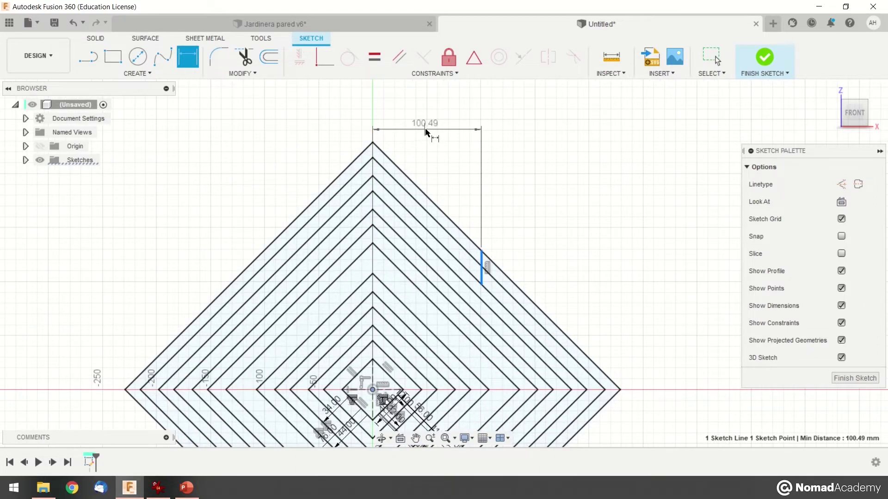
{"action": "left_click", "coordinate": [430, 131]}
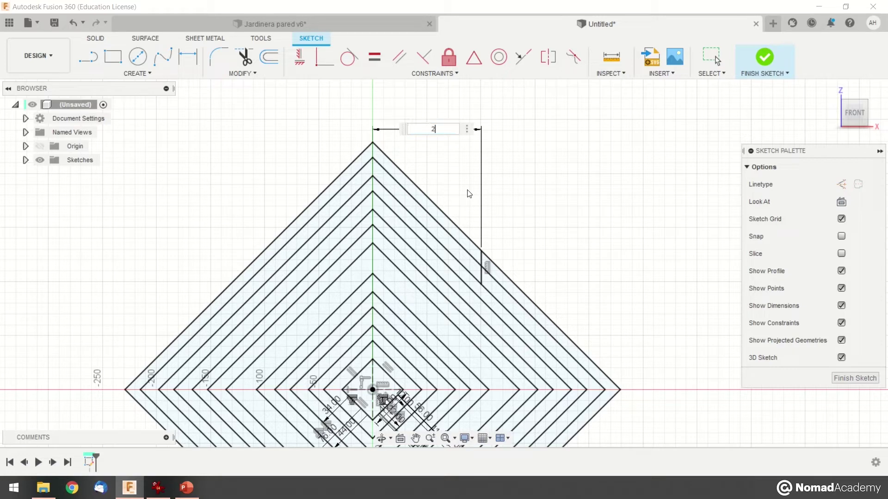
{"action": "key", "text": "Return"}
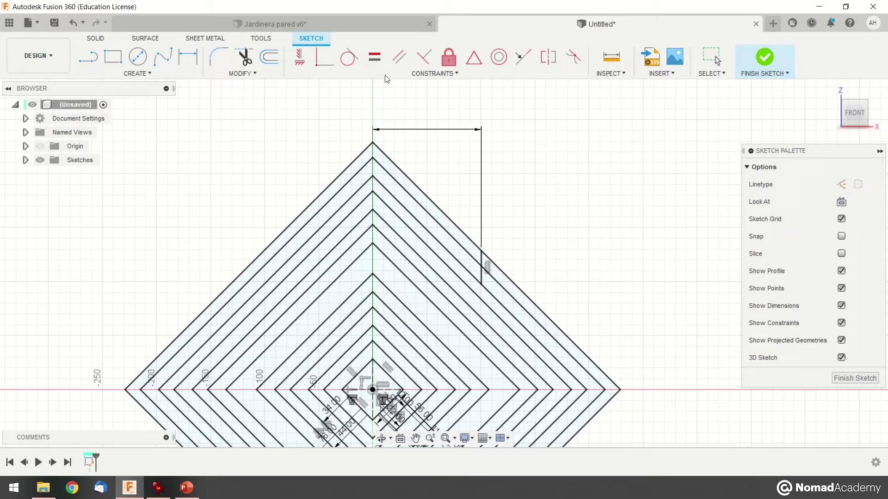
{"action": "scroll", "coordinate": [507, 183], "scroll_direction": "up", "scroll_amount": 3}
{"action": "mouse_move", "coordinate": [401, 150]}
{"action": "middle_mouse_down"}
{"action": "mouse_move", "coordinate": [479, 167]}
{"action": "mouse_move", "coordinate": [552, 141]}
{"action": "mouse_move", "coordinate": [542, 169]}
{"action": "mouse_move", "coordinate": [464, 173]}
{"action": "middle_mouse_up"}
{"action": "scroll", "coordinate": [527, 146], "scroll_direction": "down", "scroll_amount": 3}
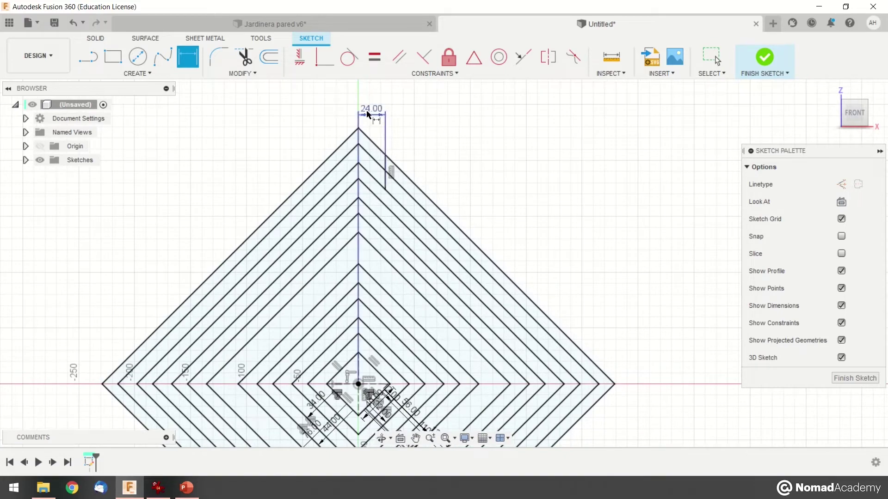
- Switch to the Jardinera pared v6 design and remeasure the distance from the upper right step's side face to the center point
{"action": "left_click", "coordinate": [317, 25]}
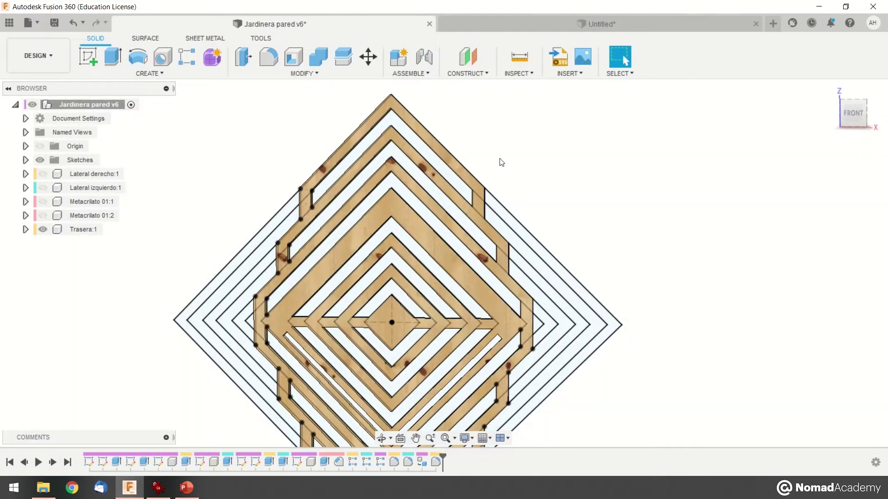
{"action": "scroll", "coordinate": [488, 167], "scroll_direction": "up", "scroll_amount": 2}
{"action": "left_click", "coordinate": [515, 59]}
{"action": "middle_click_drag", "start_coordinate": [458, 220], "coordinate": [405, 216], "text": "shift"}
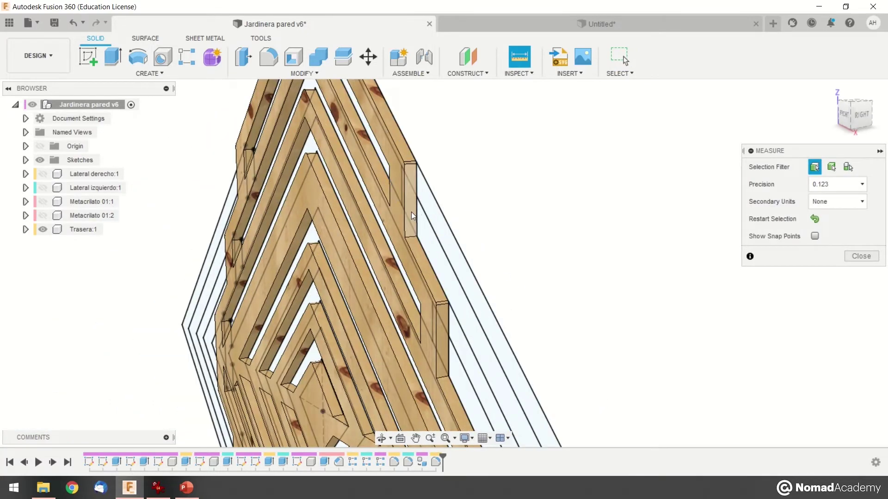
{"action": "left_click", "coordinate": [411, 211]}
{"action": "middle_click_drag", "start_coordinate": [350, 237], "coordinate": [515, 277], "text": "shift"}
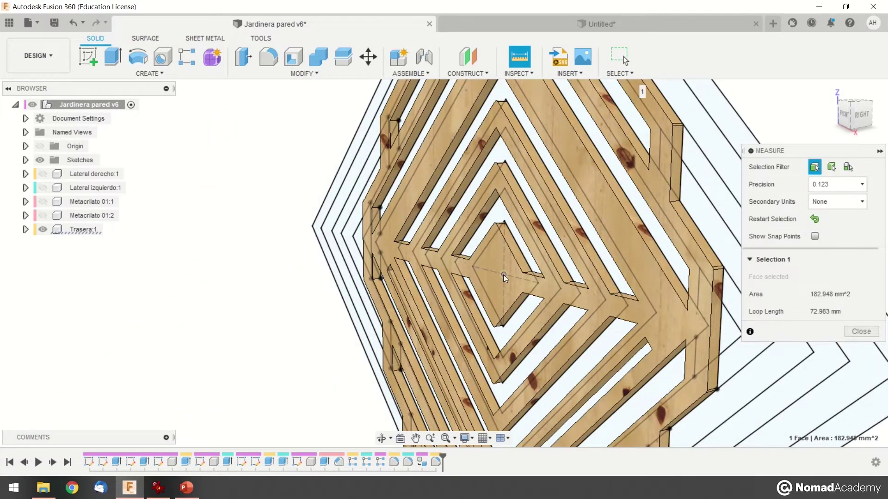
{"action": "left_click", "coordinate": [503, 275]}
{"action": "middle_click_drag", "start_coordinate": [583, 205], "coordinate": [462, 331], "text": "shift"}
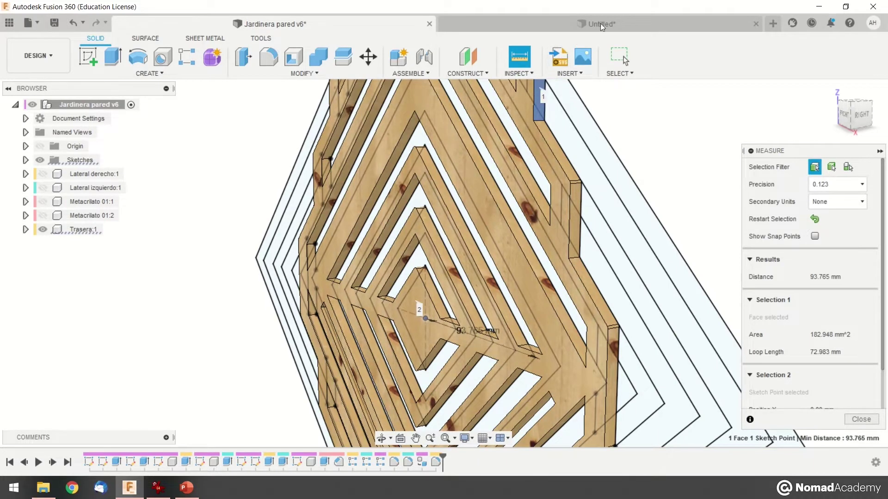
- Switch to the Untitled design and set the vertical line's distance from the center to 94 mm
{"action": "left_click", "coordinate": [600, 23]}
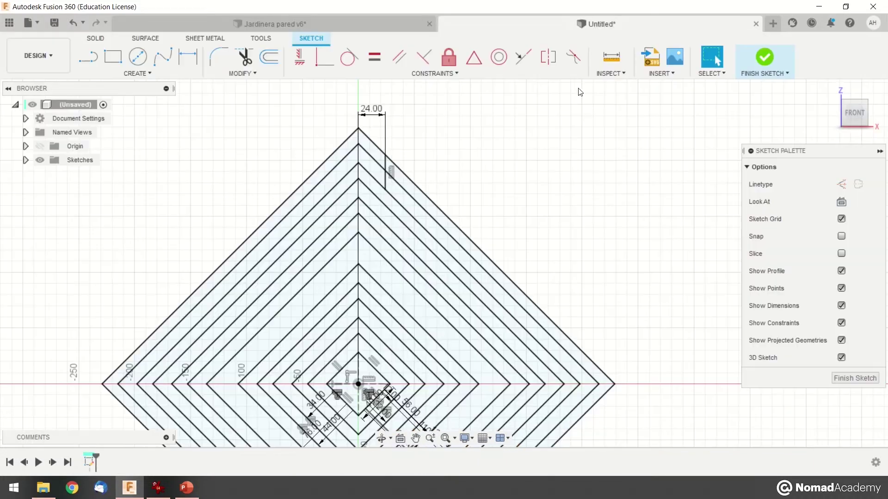
{"action": "double_click", "coordinate": [377, 115]}
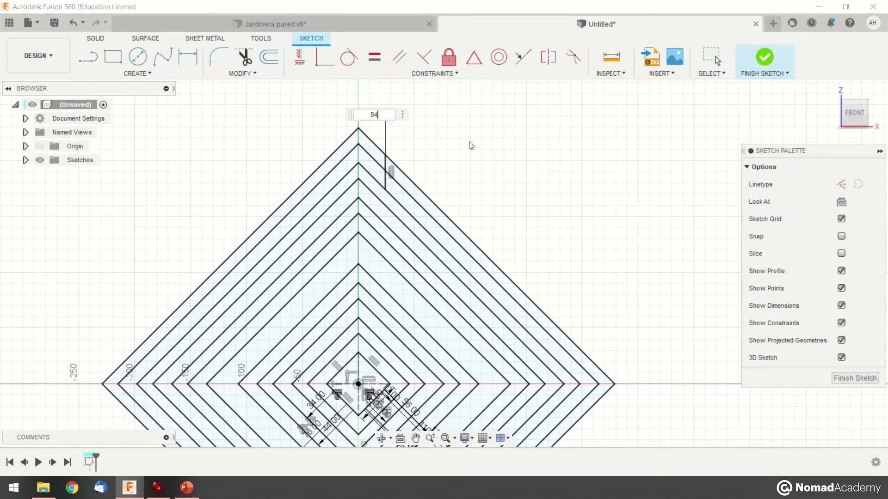
{"action": "type", "text": "94"}
{"action": "key", "text": "Return"}
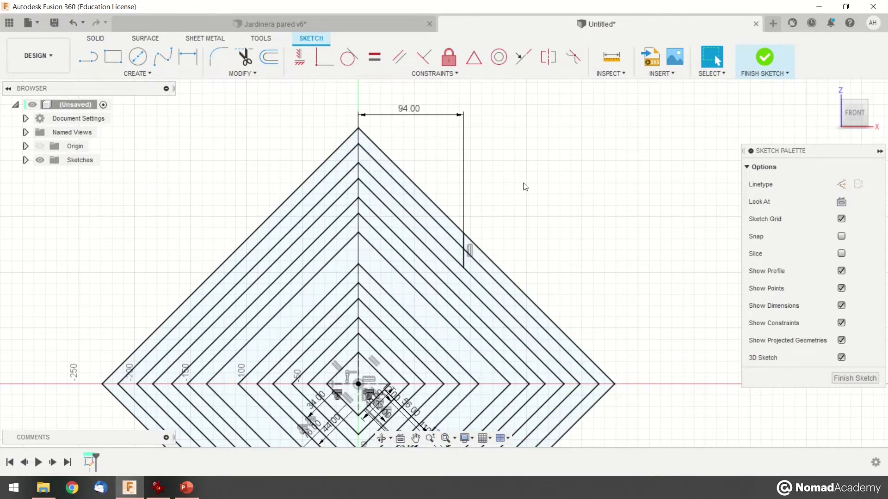
- Switch to the Jardinera pared v6 design and examine the second step on the back panel's upper right side
{"action": "middle_click_drag", "start_coordinate": [508, 240], "coordinate": [492, 194]}
{"action": "scroll", "coordinate": [493, 195], "scroll_direction": "up", "scroll_amount": 2}
{"action": "scroll", "coordinate": [499, 215], "scroll_direction": "down", "scroll_amount": 3}
{"action": "middle_click_drag", "start_coordinate": [505, 231], "coordinate": [514, 308]}
{"action": "middle_click_drag", "start_coordinate": [555, 210], "coordinate": [575, 156]}
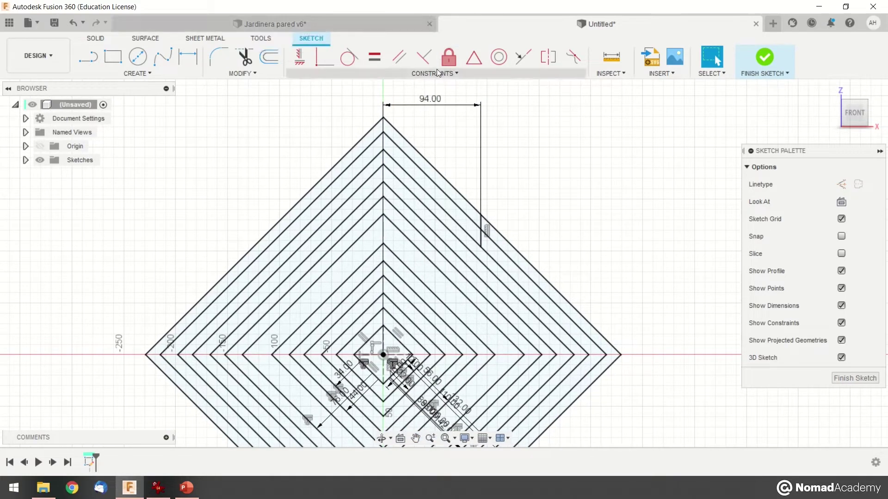
{"action": "left_click", "coordinate": [270, 24]}
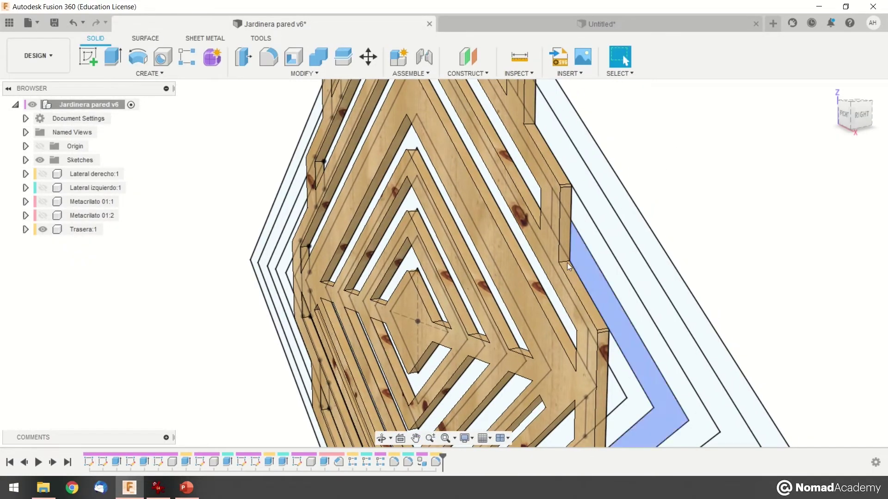
{"action": "scroll", "coordinate": [561, 254], "scroll_direction": "up", "scroll_amount": 2}
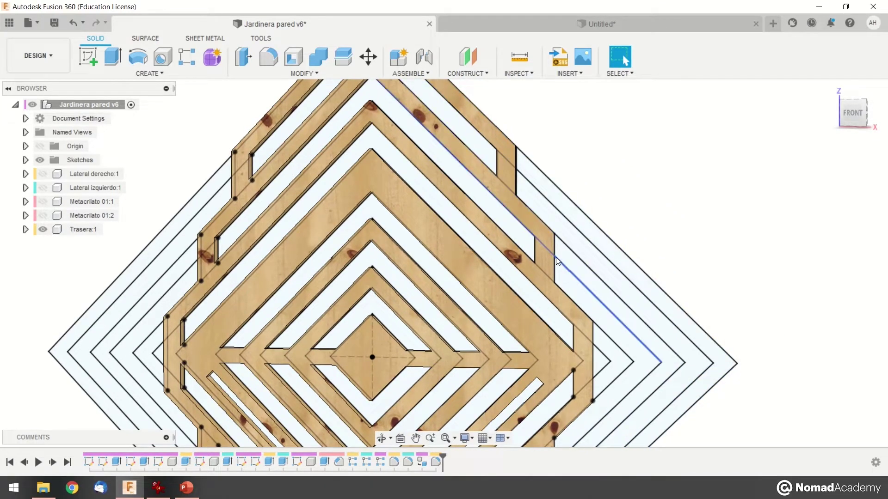
- Switch to the Untitled design and draw a vertical line about 31 mm long from the third diamond's upper right side to the fifth one
{"action": "left_click", "coordinate": [542, 24]}
{"action": "scroll", "coordinate": [453, 180], "scroll_direction": "up", "scroll_amount": 3}
{"action": "scroll", "coordinate": [453, 180], "scroll_direction": "up", "scroll_amount": 1}
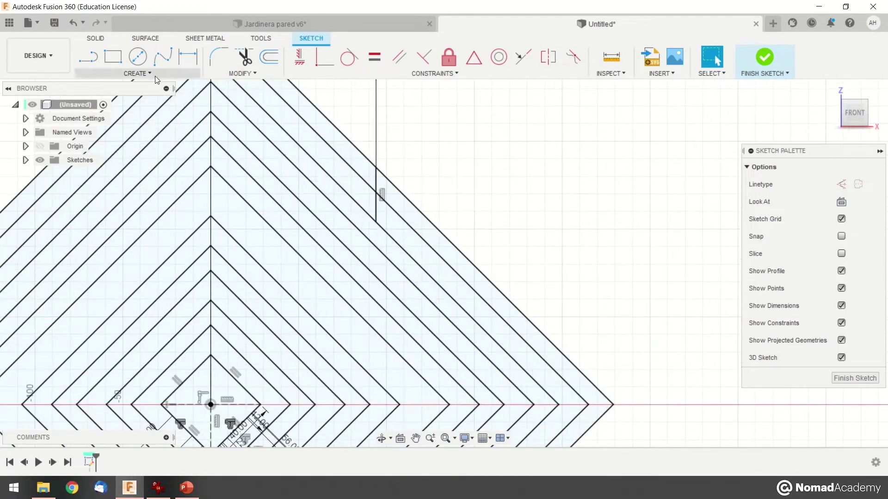
{"action": "left_click", "coordinate": [89, 64]}
{"action": "middle_click_drag", "start_coordinate": [503, 167], "coordinate": [557, 97]}
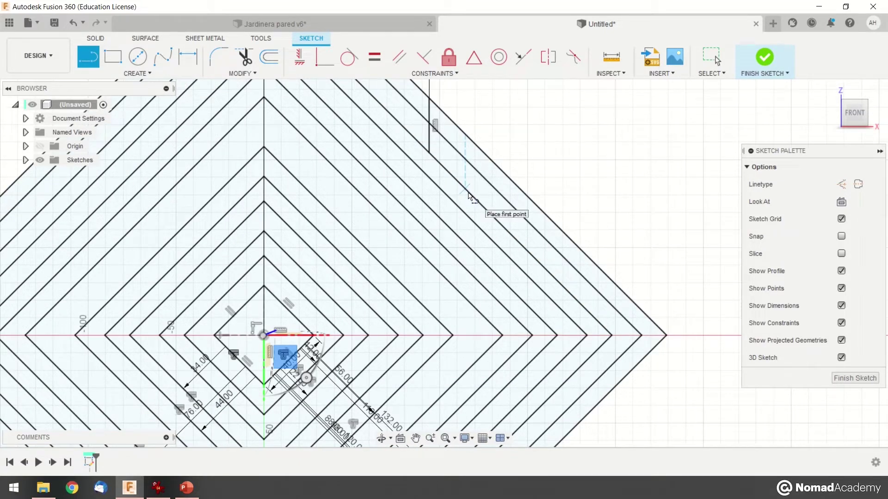
{"action": "left_click", "coordinate": [471, 196]}
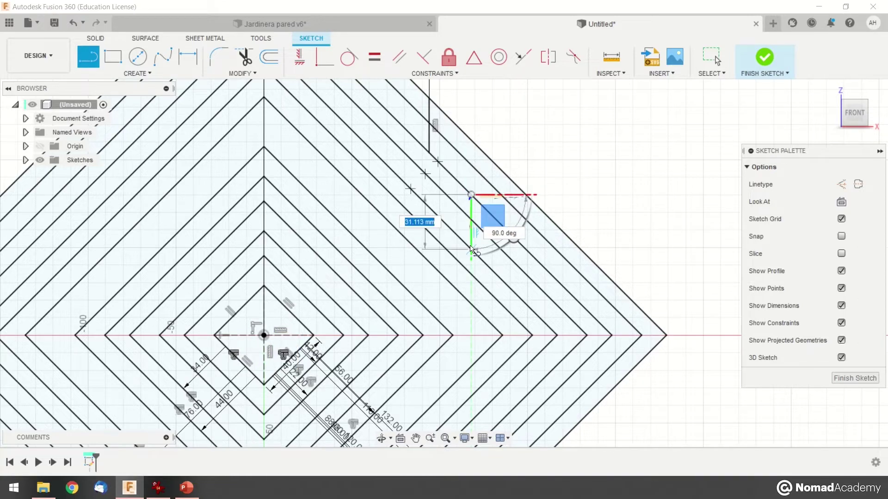
{"action": "scroll", "coordinate": [474, 252], "scroll_direction": "up", "scroll_amount": 6}
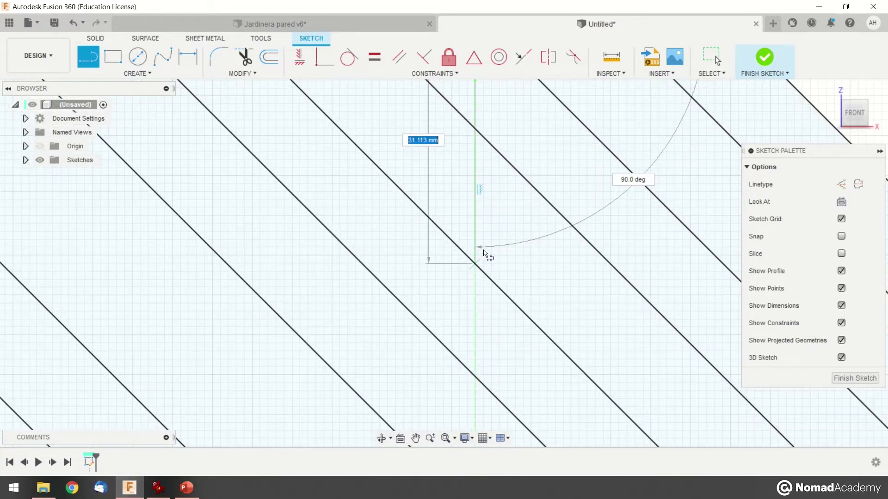
{"action": "left_click", "coordinate": [481, 259]}
{"action": "scroll", "coordinate": [481, 266], "scroll_direction": "down", "scroll_amount": 10}
{"action": "key", "text": "Escape"}
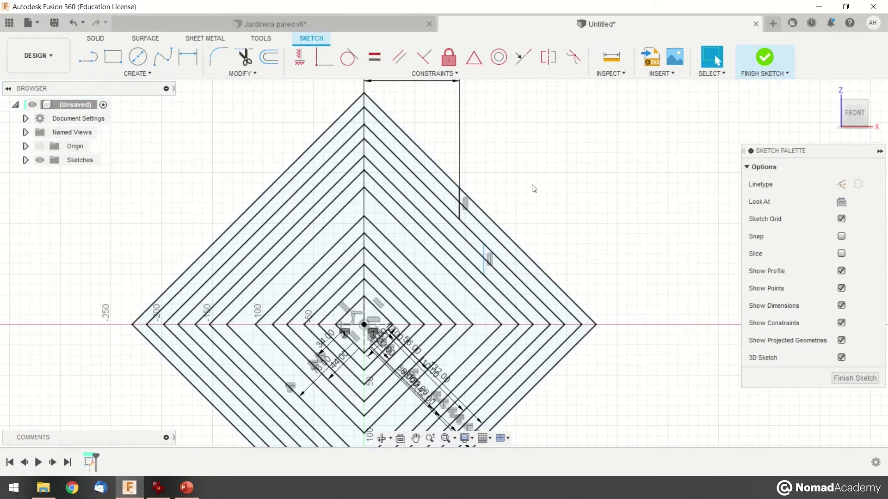
- Switch to the Jardinera pared v6 design and measure the distance from the center point to the second upper right step's side face
{"action": "left_click", "coordinate": [403, 26]}
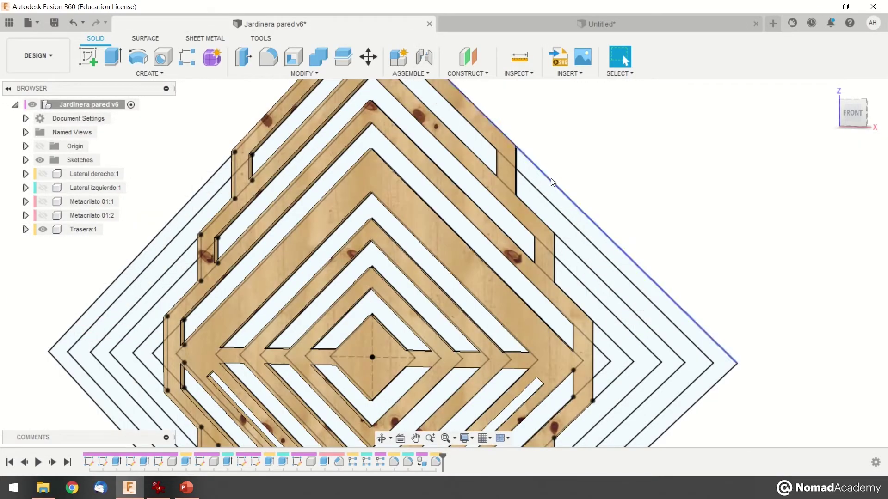
{"action": "left_click", "coordinate": [519, 56]}
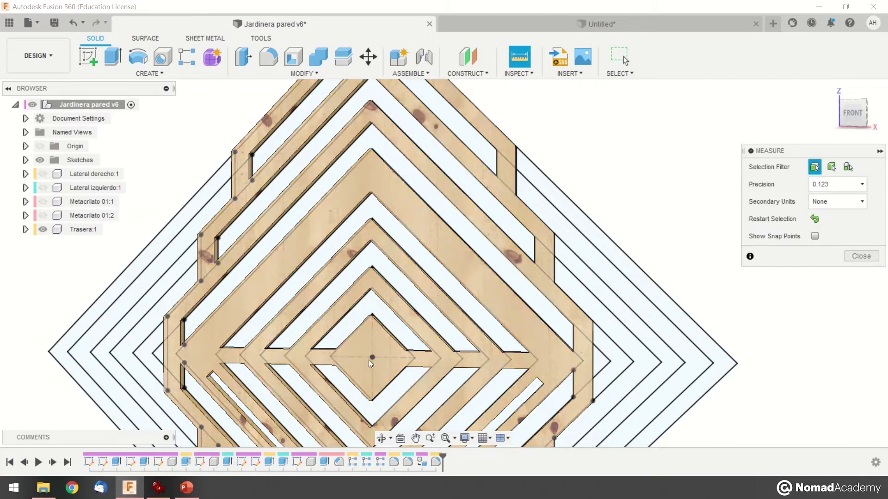
{"action": "left_click", "coordinate": [373, 357]}
{"action": "middle_click_drag", "start_coordinate": [582, 266], "coordinate": [576, 251], "text": "shift"}
{"action": "scroll", "coordinate": [576, 251], "scroll_direction": "up", "scroll_amount": 5}
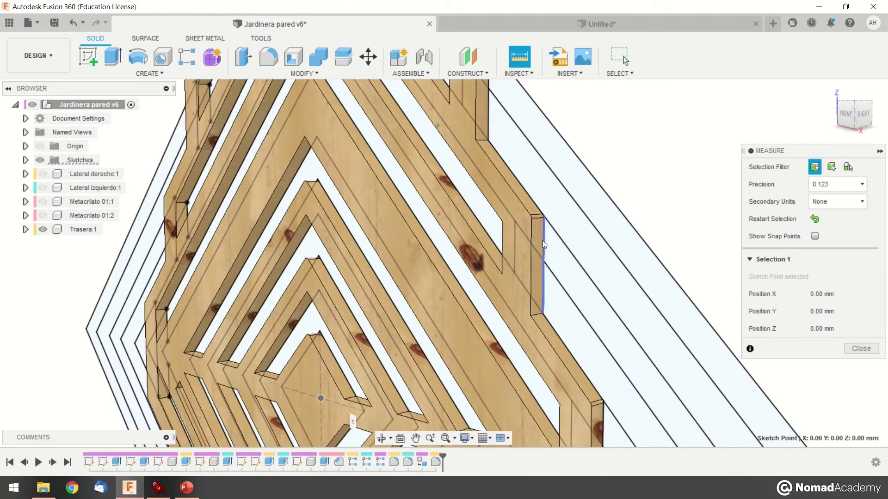
{"action": "left_click", "coordinate": [540, 237]}
{"action": "scroll", "coordinate": [420, 216], "scroll_direction": "down", "scroll_amount": 2}
{"action": "middle_click_drag", "start_coordinate": [363, 256], "coordinate": [435, 271], "text": "shift"}
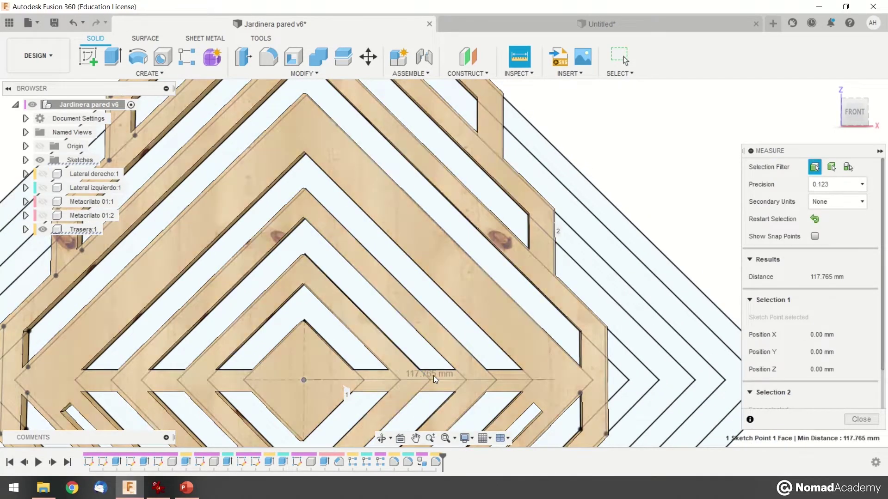
{"action": "scroll", "coordinate": [441, 301], "scroll_direction": "down", "scroll_amount": 2}
{"action": "scroll", "coordinate": [548, 164], "scroll_direction": "up", "scroll_amount": 2}
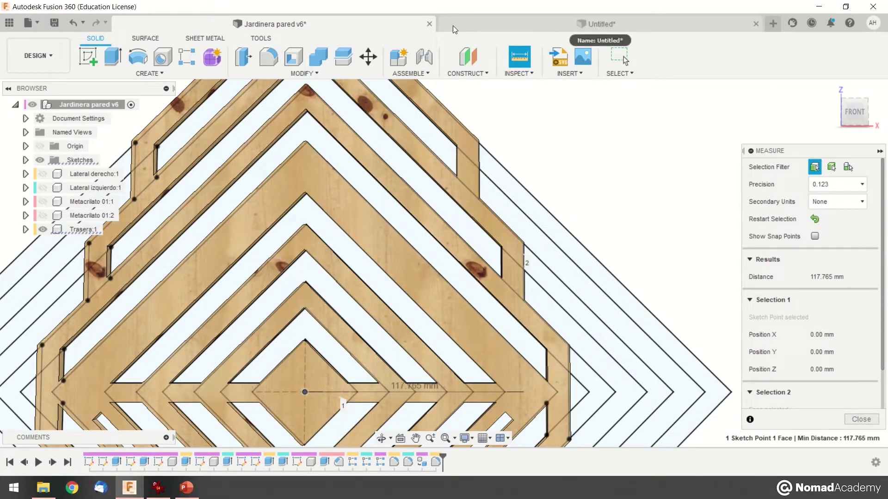
- Switch to the Untitled design and dimension the second vertical line's horizontal distance from the diamonds' center point as 118 mm
{"action": "left_click", "coordinate": [454, 26]}
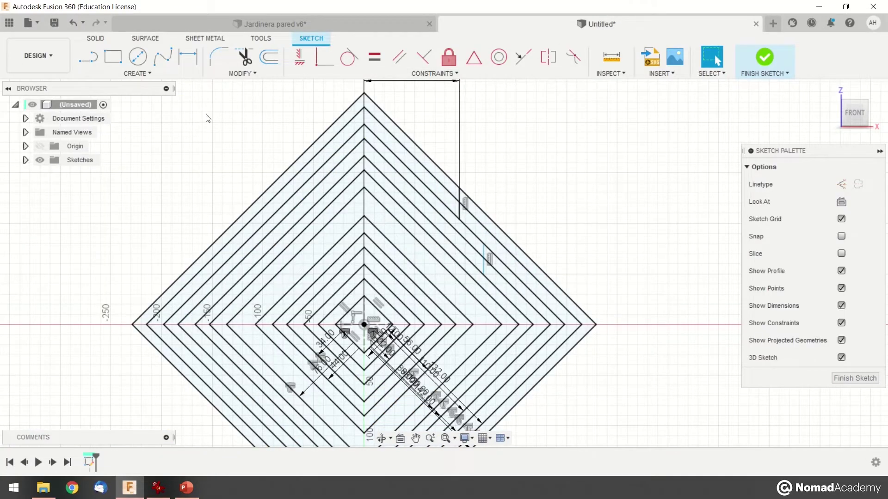
{"action": "left_click", "coordinate": [183, 56]}
{"action": "left_click", "coordinate": [363, 325]}
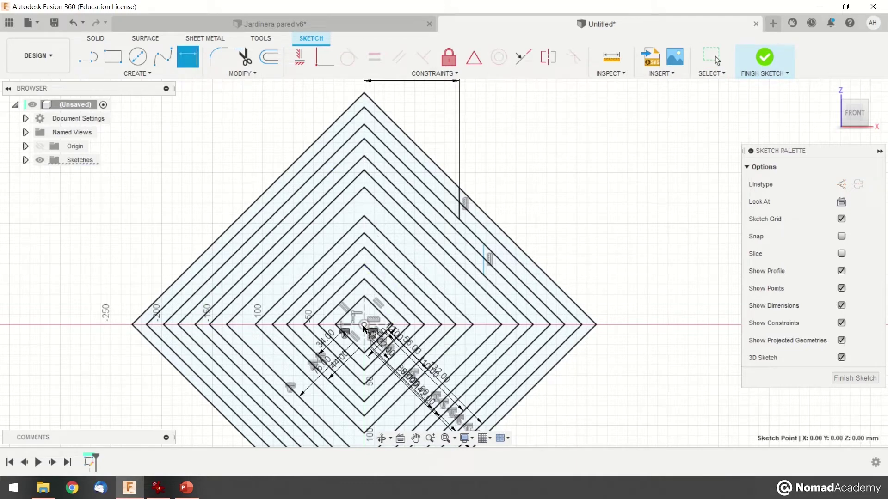
{"action": "left_click", "coordinate": [484, 258]}
{"action": "middle_click_drag", "start_coordinate": [447, 124], "coordinate": [454, 181]}
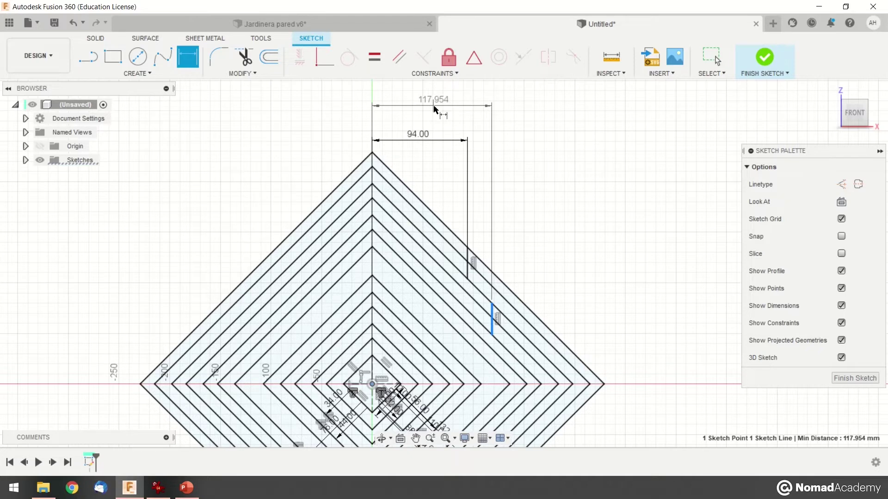
{"action": "left_click", "coordinate": [440, 111]}
{"action": "key", "text": "Return"}
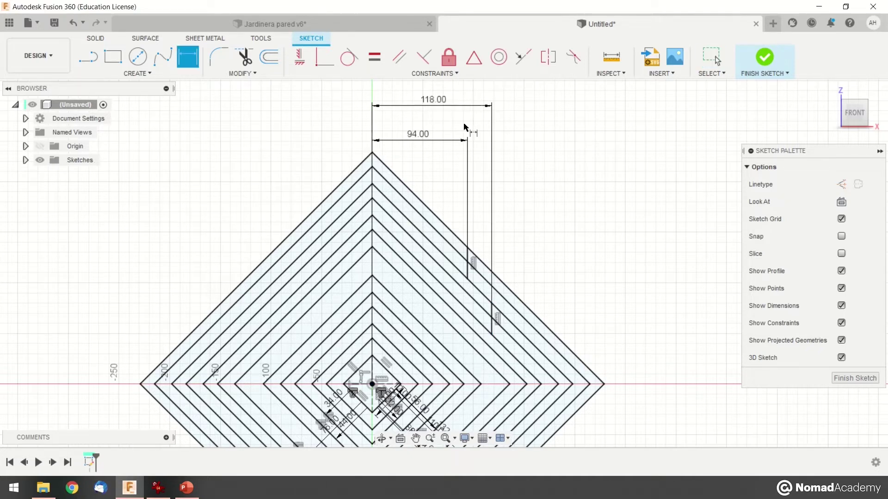
{"action": "middle_click_drag", "start_coordinate": [568, 276], "coordinate": [557, 233]}
{"action": "key", "text": "Escape"}
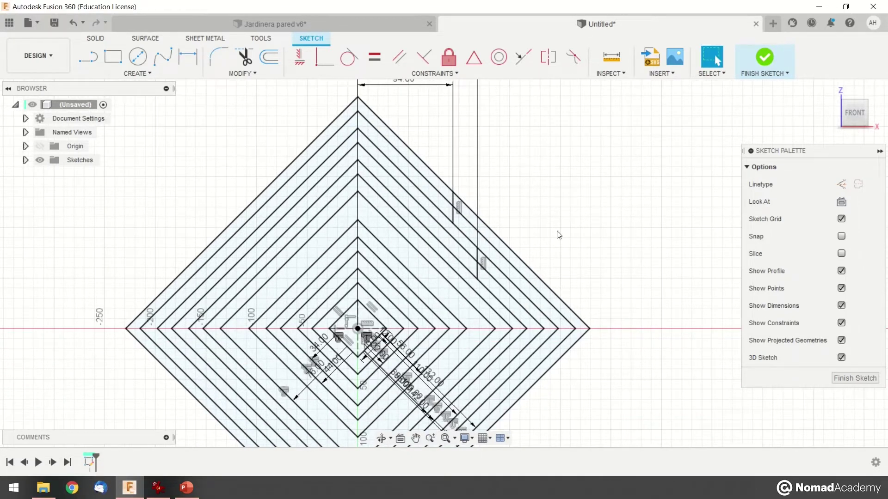
- Switch to the Jardinera pared v6 design and examine which diamonds the back panel's middle right side step connects
{"action": "left_click", "coordinate": [324, 20]}
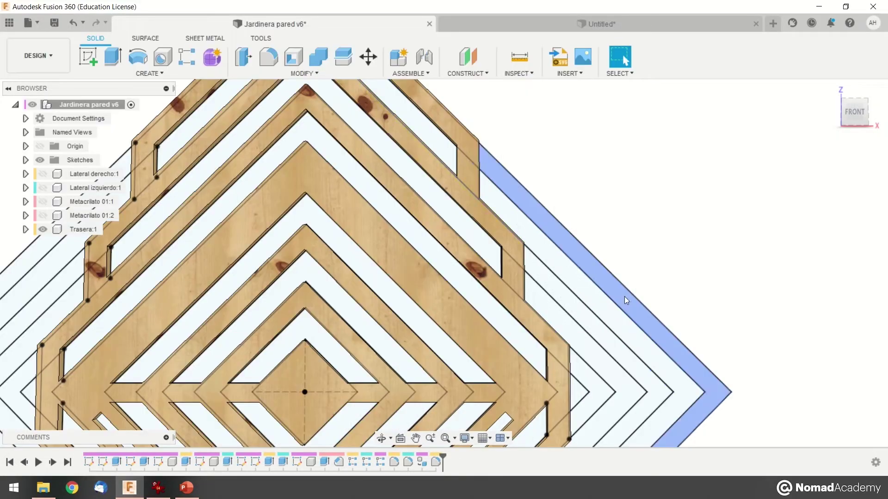
{"action": "middle_click_drag", "start_coordinate": [624, 296], "coordinate": [589, 227]}
{"action": "scroll", "coordinate": [535, 294], "scroll_direction": "up", "scroll_amount": 2}
{"action": "scroll", "coordinate": [533, 304], "scroll_direction": "down", "scroll_amount": 3}
{"action": "middle_click_drag", "start_coordinate": [626, 306], "coordinate": [568, 317]}
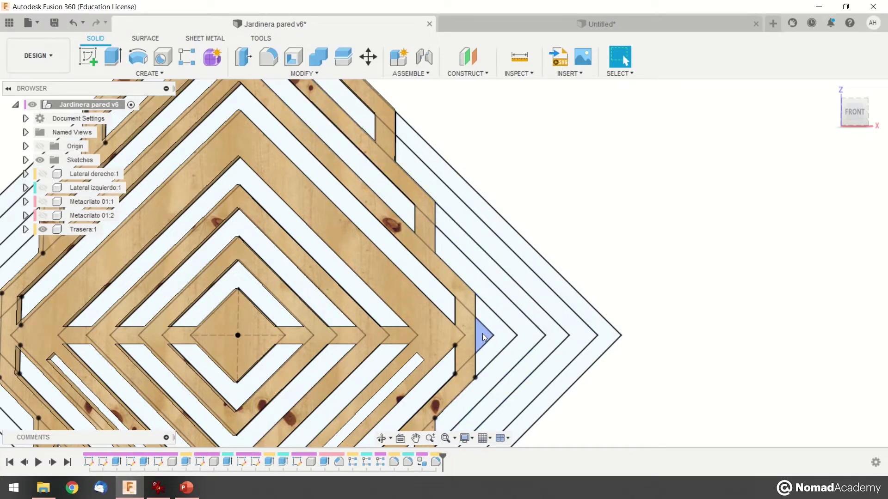
{"action": "middle_click_drag", "start_coordinate": [478, 343], "coordinate": [498, 323]}
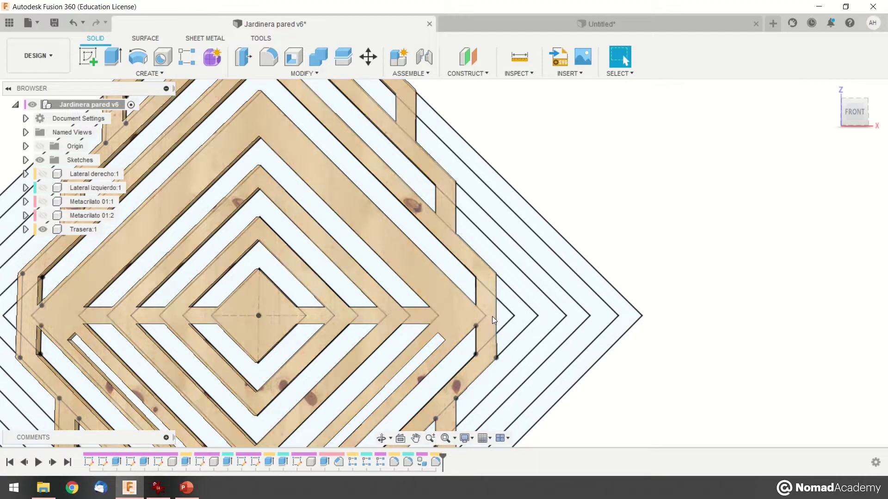
{"action": "scroll", "coordinate": [495, 316], "scroll_direction": "down", "scroll_amount": 2}
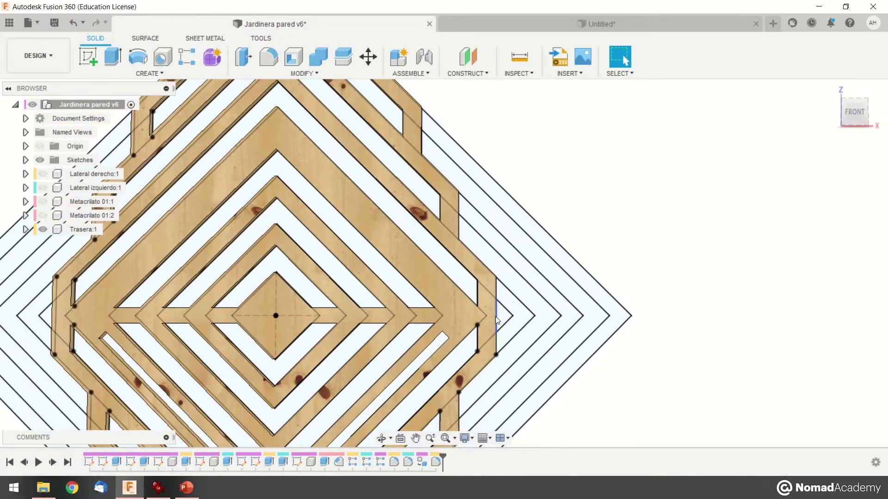
{"action": "scroll", "coordinate": [508, 352], "scroll_direction": "up", "scroll_amount": 3}
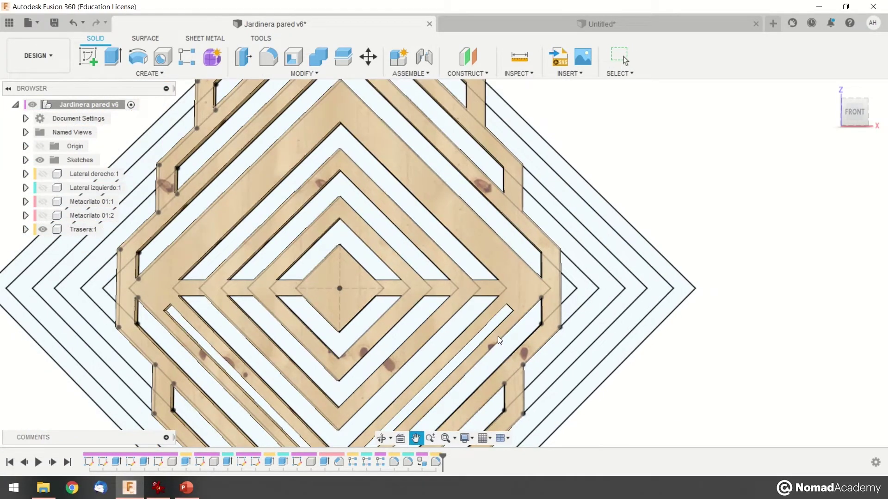
{"action": "scroll", "coordinate": [558, 326], "scroll_direction": "down", "scroll_amount": 4}
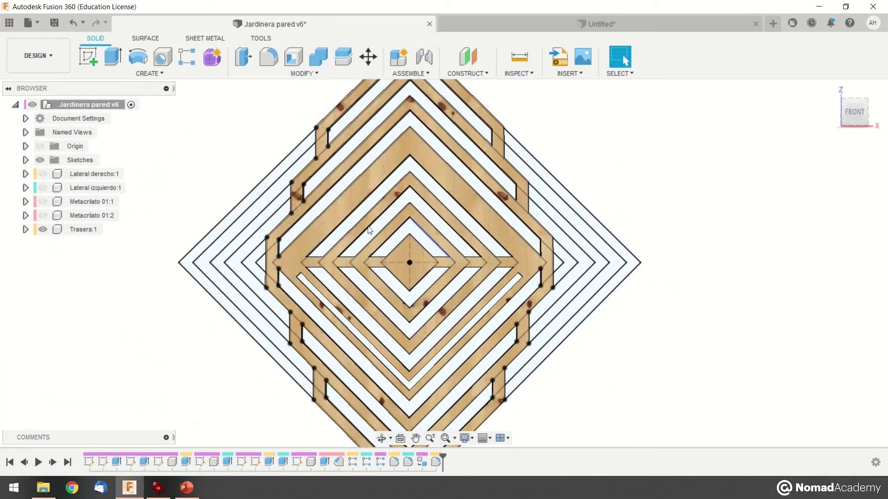
{"action": "scroll", "coordinate": [514, 271], "scroll_direction": "down", "scroll_amount": 3}
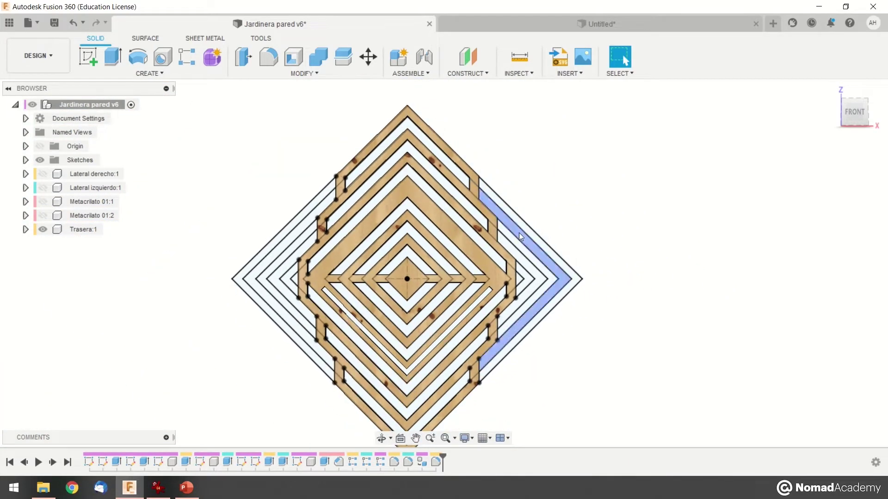
{"action": "scroll", "coordinate": [518, 232], "scroll_direction": "up", "scroll_amount": 3}
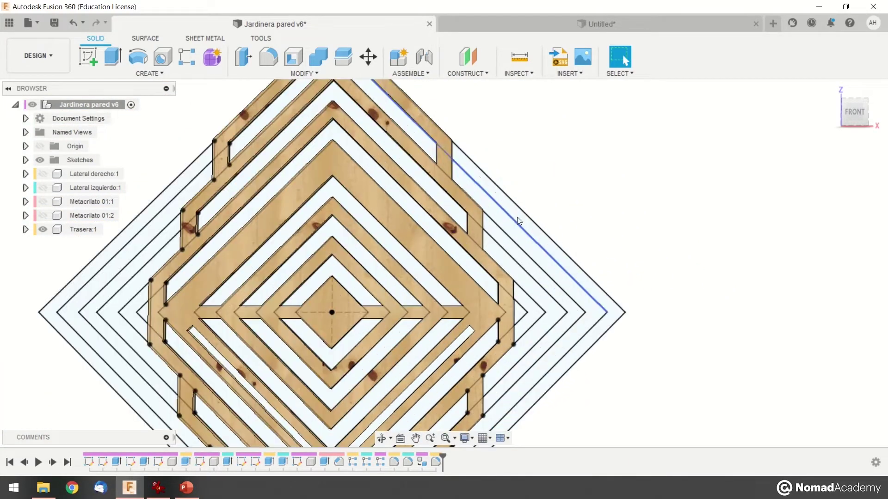
- Switch to the Untitled design and draw a vertical line about 59 mm long between the fifth diamond's upper right and lower right sides
{"action": "left_click", "coordinate": [485, 23]}
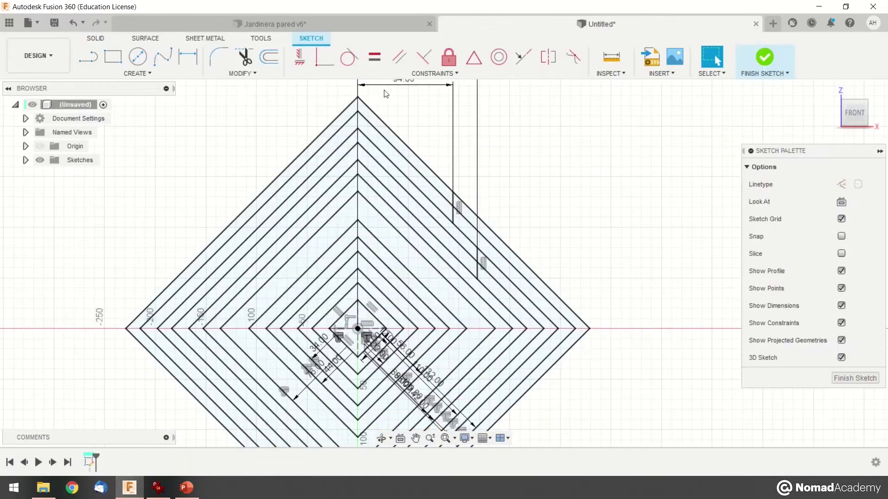
{"action": "left_click", "coordinate": [99, 68]}
{"action": "scroll", "coordinate": [590, 256], "scroll_direction": "up", "scroll_amount": 4}
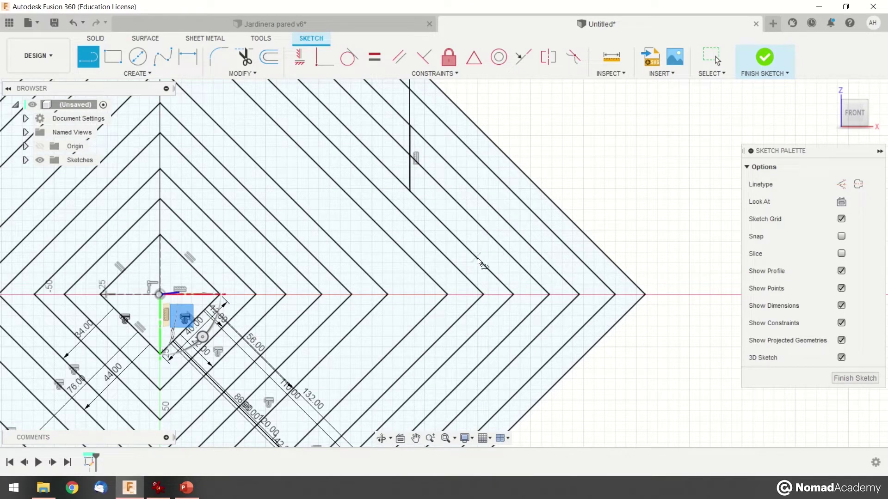
{"action": "left_click", "coordinate": [451, 232]}
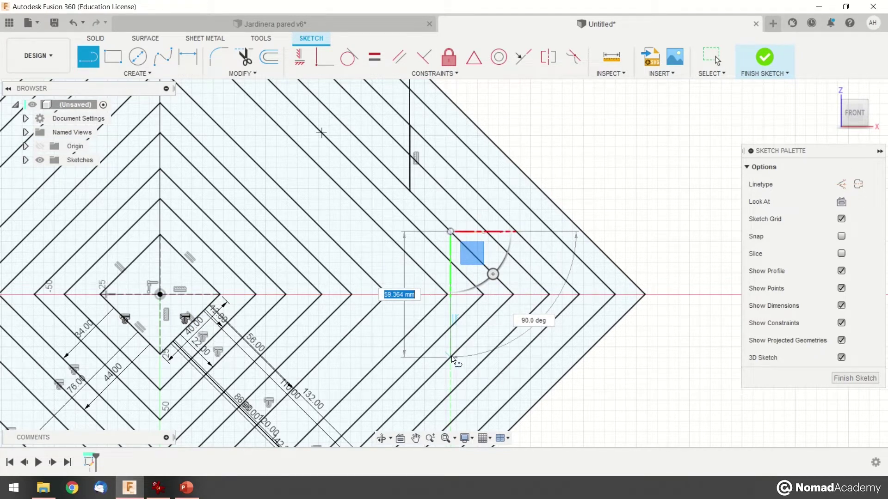
{"action": "left_click", "coordinate": [451, 357]}
{"action": "key", "text": "Escape"}
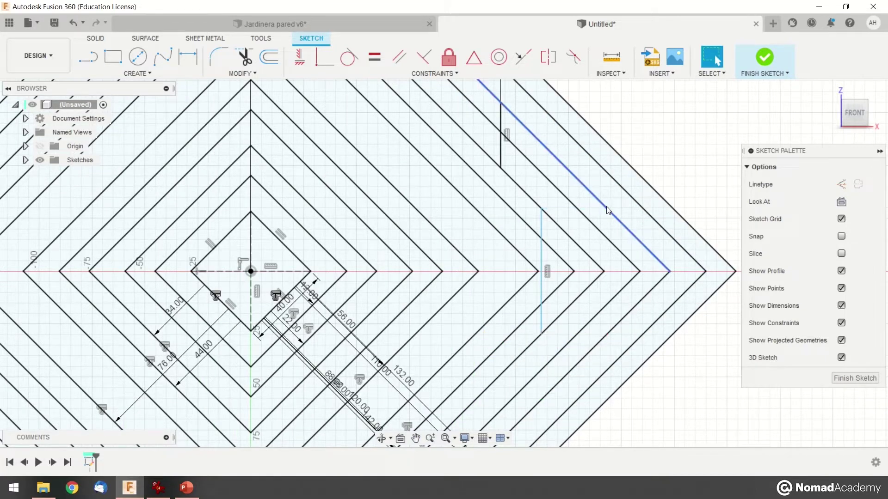
{"action": "scroll", "coordinate": [606, 206], "scroll_direction": "down", "scroll_amount": 5}
- Switch to the Jardinera pared v6 design and measure the distance from the middle right step's side face to the center point
{"action": "left_click", "coordinate": [385, 23]}
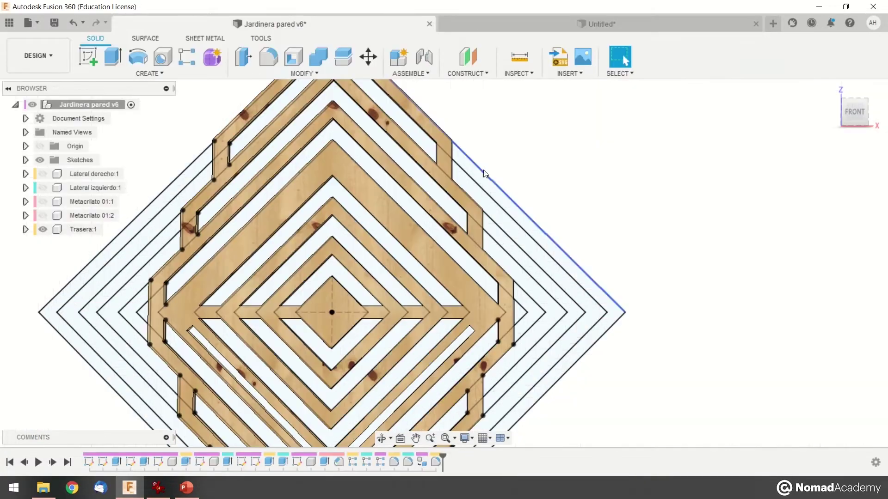
{"action": "middle_click_drag", "start_coordinate": [543, 217], "coordinate": [554, 240], "text": "shift"}
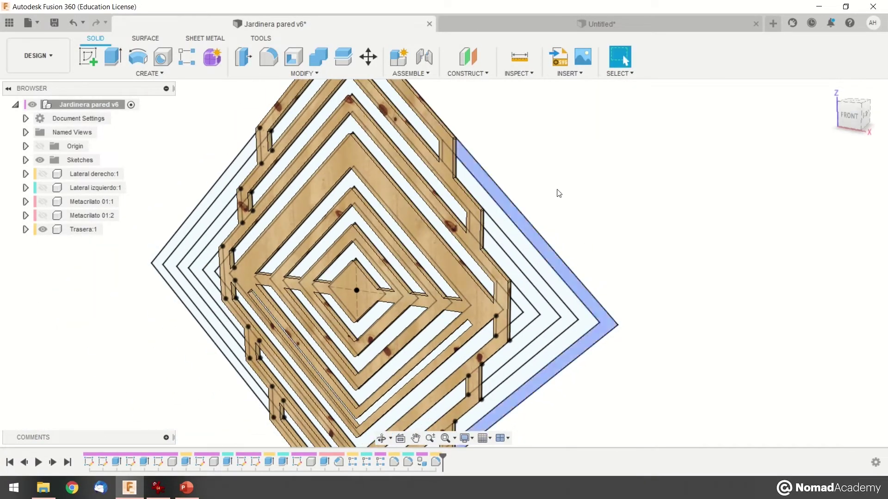
{"action": "left_click", "coordinate": [515, 59]}
{"action": "scroll", "coordinate": [550, 290], "scroll_direction": "up", "scroll_amount": 4}
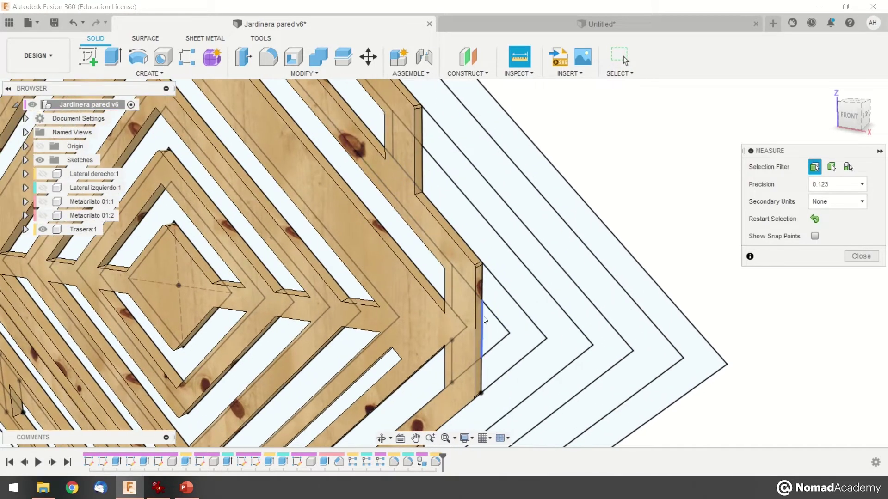
{"action": "scroll", "coordinate": [479, 316], "scroll_direction": "up", "scroll_amount": 1}
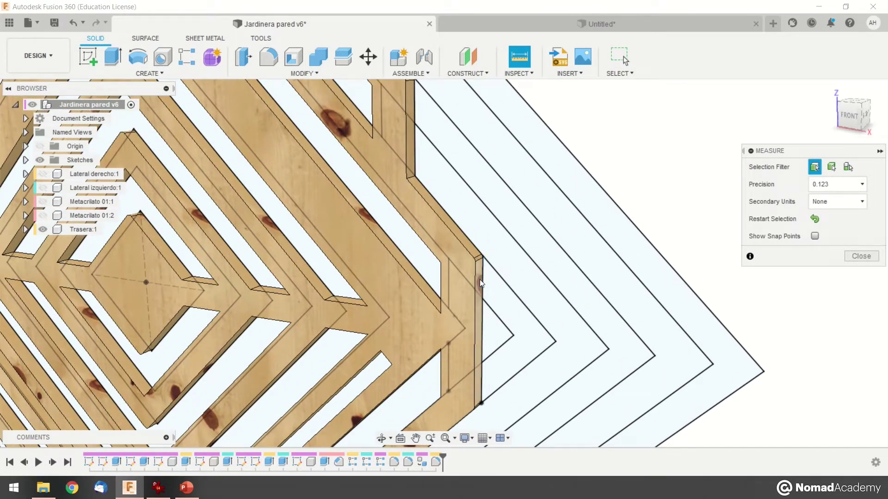
{"action": "left_click", "coordinate": [479, 279]}
{"action": "left_click", "coordinate": [145, 283]}
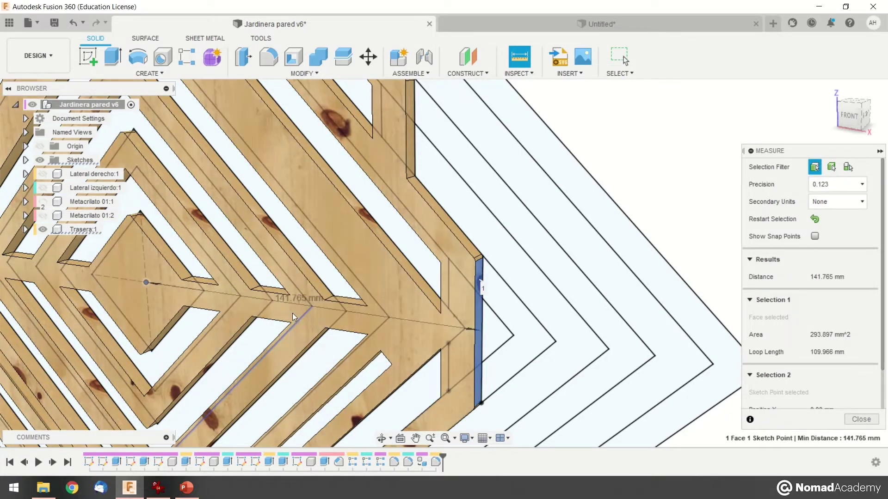
- Switch to the Untitled design and dimension the third vertical line's horizontal distance from the diamonds' center point as 142 mm
{"action": "scroll", "coordinate": [381, 279], "scroll_direction": "down", "scroll_amount": 4}
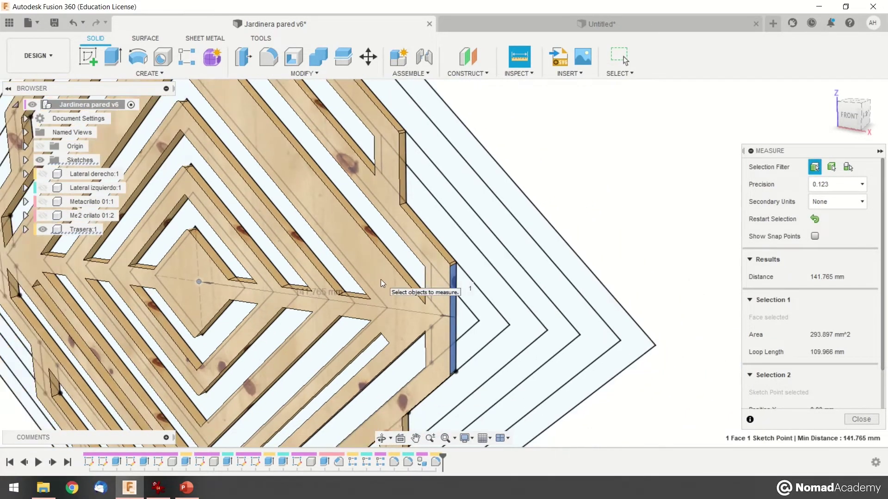
{"action": "key", "text": "Escape"}
{"action": "left_click", "coordinate": [568, 28]}
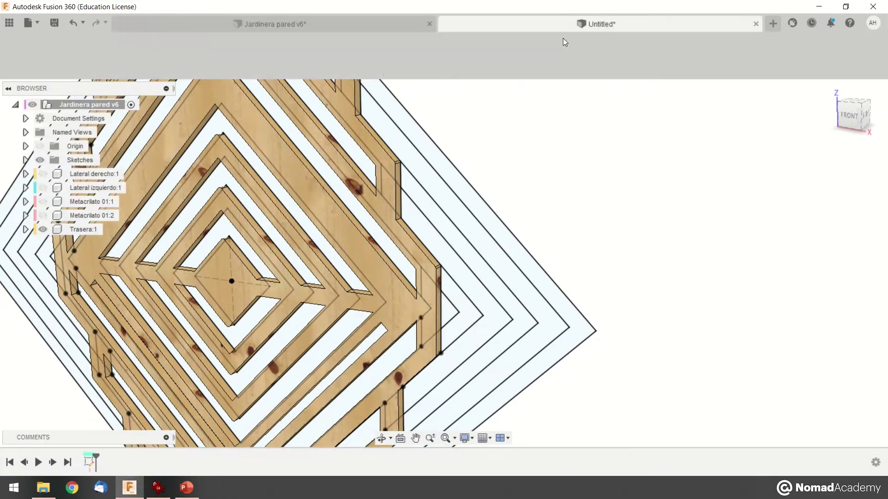
{"action": "key", "text": "d"}
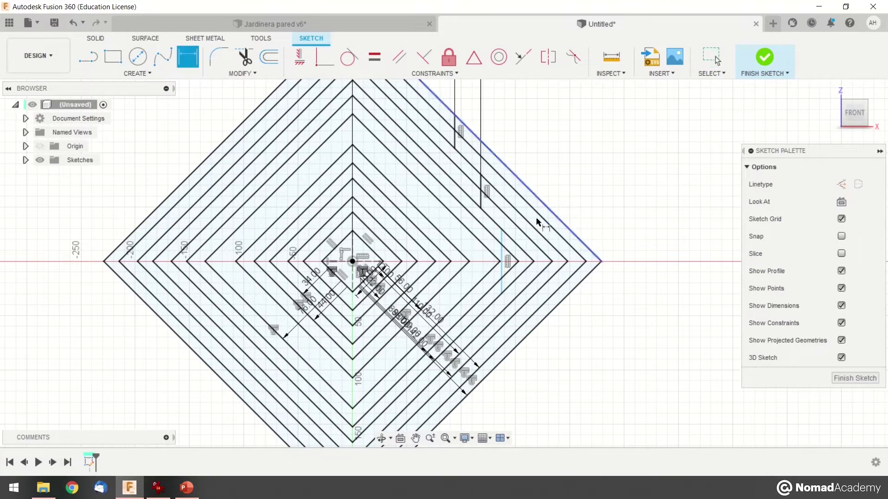
{"action": "scroll", "coordinate": [512, 234], "scroll_direction": "up", "scroll_amount": 4}
{"action": "left_click", "coordinate": [490, 245]}
{"action": "left_click", "coordinate": [171, 296]}
{"action": "scroll", "coordinate": [319, 240], "scroll_direction": "up", "scroll_amount": 3}
{"action": "scroll", "coordinate": [319, 241], "scroll_direction": "down", "scroll_amount": 5}
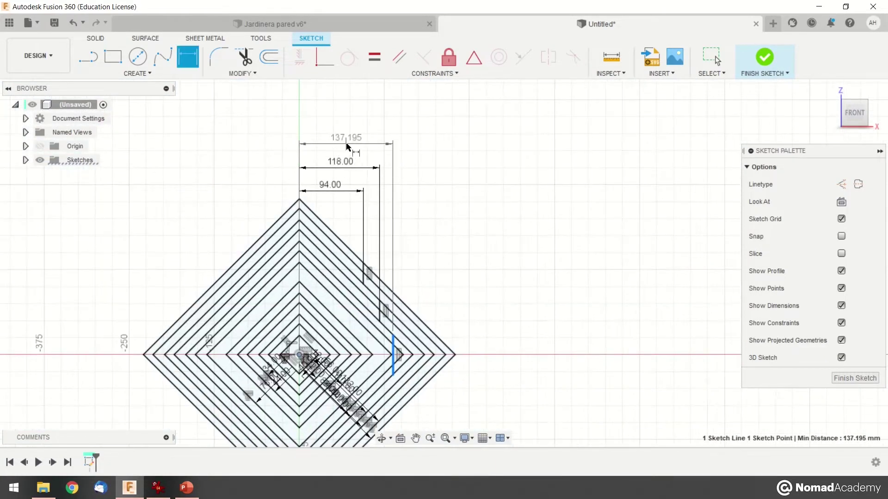
{"action": "left_click", "coordinate": [350, 146]}
{"action": "type", "text": "142"}
{"action": "key", "text": "Return"}
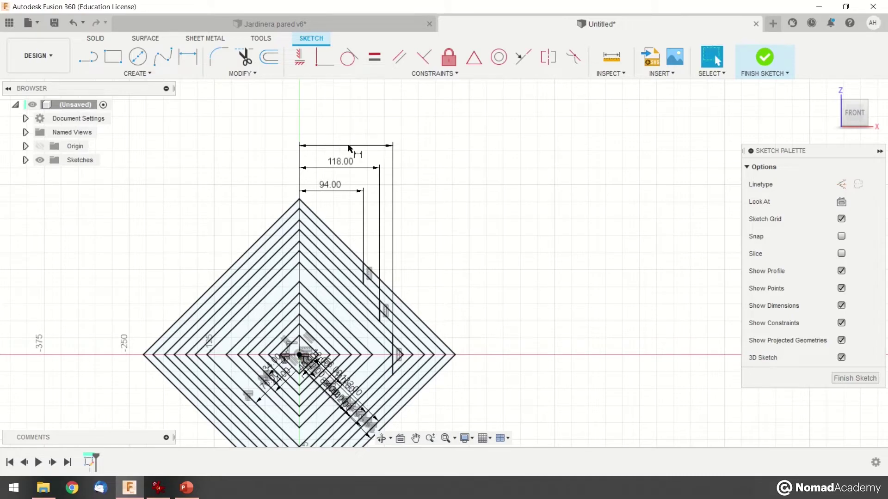
{"action": "key", "text": "Escape"}
- Mirror the three dimensioned vertical lines about the diamonds' vertical center line
{"action": "scroll", "coordinate": [492, 311], "scroll_direction": "up", "scroll_amount": 5}
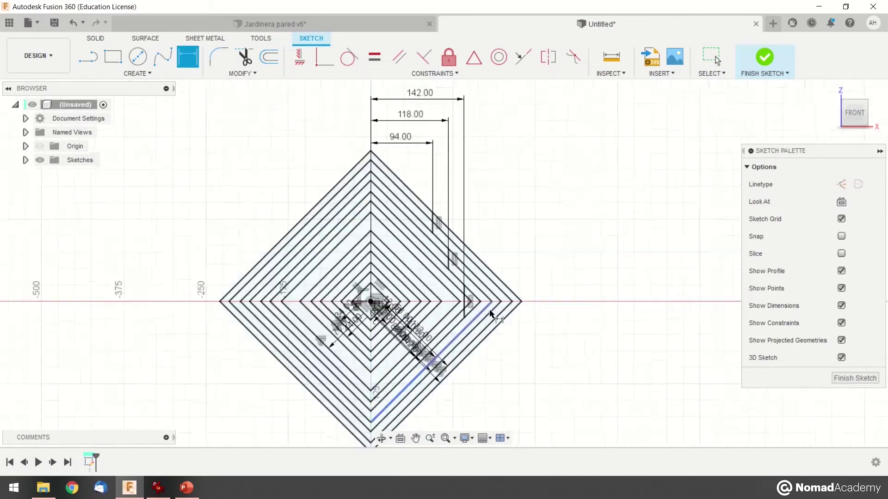
{"action": "scroll", "coordinate": [391, 186], "scroll_direction": "up", "scroll_amount": 1}
{"action": "middle_click_drag", "start_coordinate": [393, 188], "coordinate": [488, 244]}
{"action": "scroll", "coordinate": [488, 244], "scroll_direction": "up", "scroll_amount": 5}
{"action": "scroll", "coordinate": [486, 241], "scroll_direction": "down", "scroll_amount": 10}
{"action": "middle_click_drag", "start_coordinate": [569, 202], "coordinate": [560, 233]}
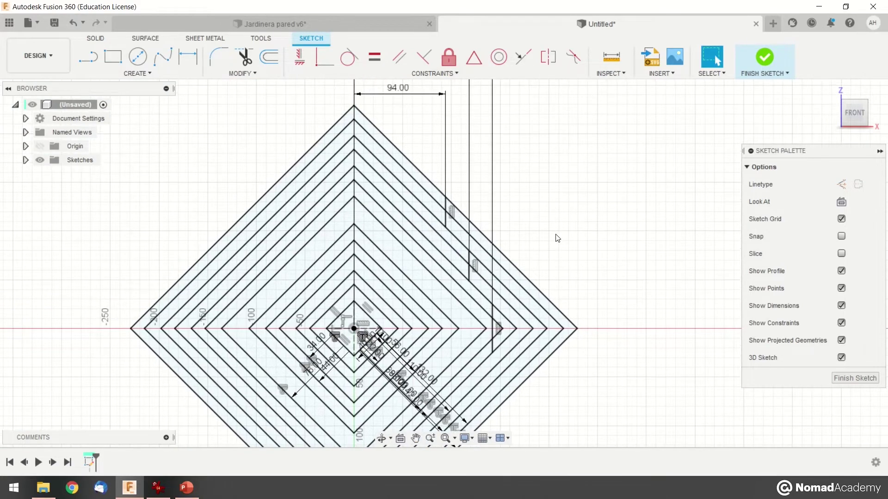
{"action": "middle_click_drag", "start_coordinate": [512, 312], "coordinate": [532, 232]}
{"action": "middle_click_drag", "start_coordinate": [479, 155], "coordinate": [481, 197]}
{"action": "left_click", "coordinate": [468, 174]}
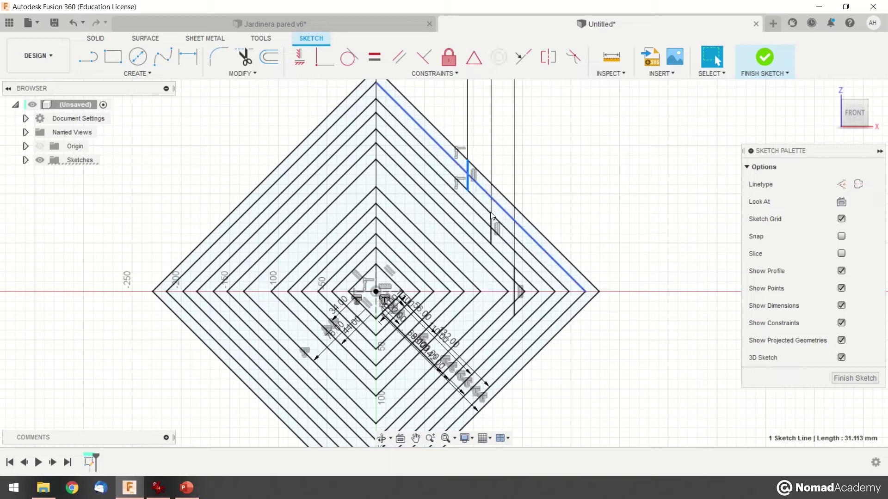
{"action": "left_click", "coordinate": [491, 233], "text": "ctrl"}
{"action": "left_click", "coordinate": [517, 298], "text": "ctrl"}
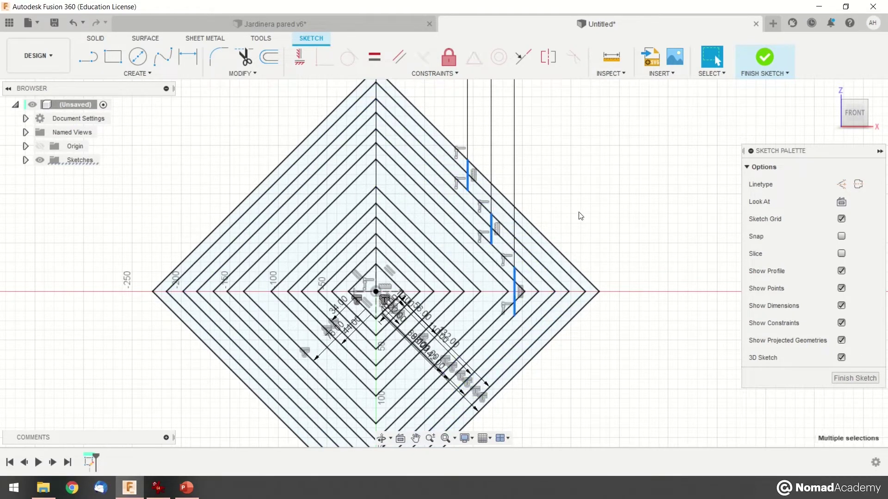
{"action": "left_click", "coordinate": [138, 73]}
{"action": "left_click", "coordinate": [215, 76]}
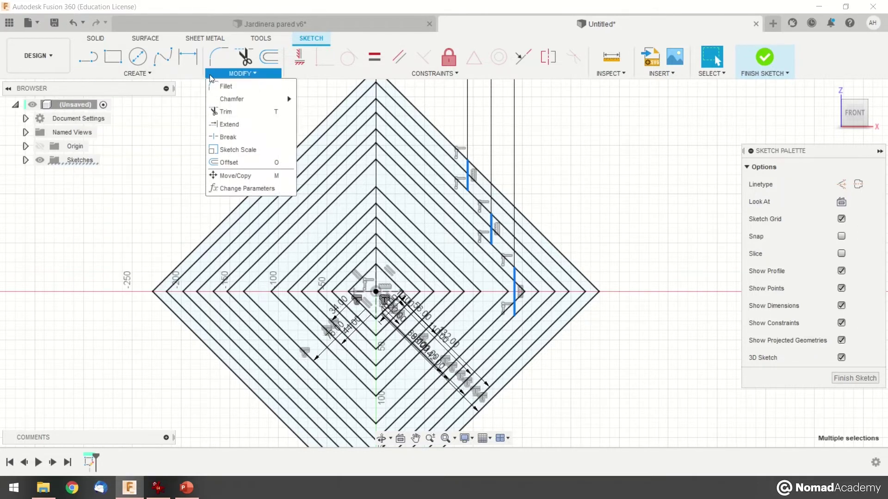
{"action": "left_click", "coordinate": [184, 74]}
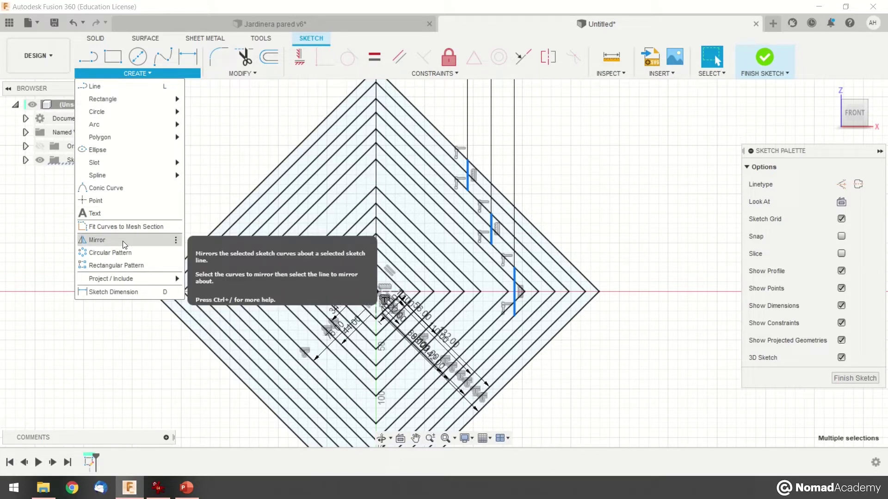
{"action": "left_click", "coordinate": [97, 240]}
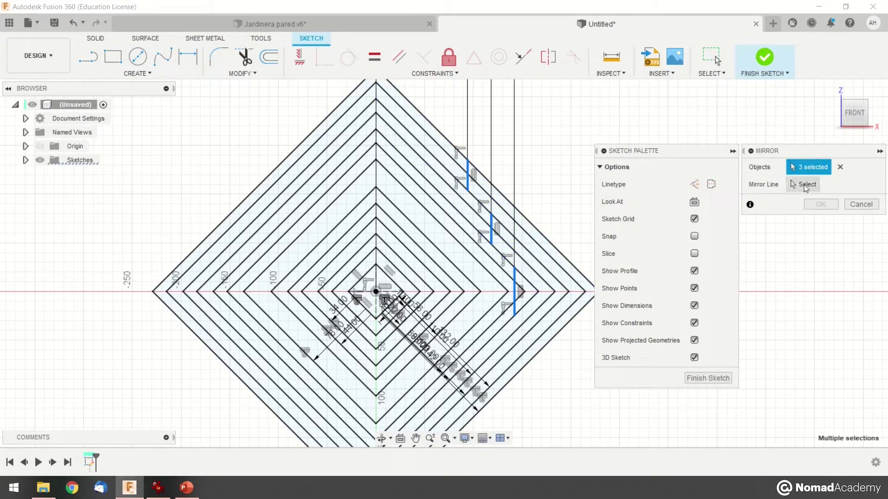
{"action": "left_click", "coordinate": [377, 278]}
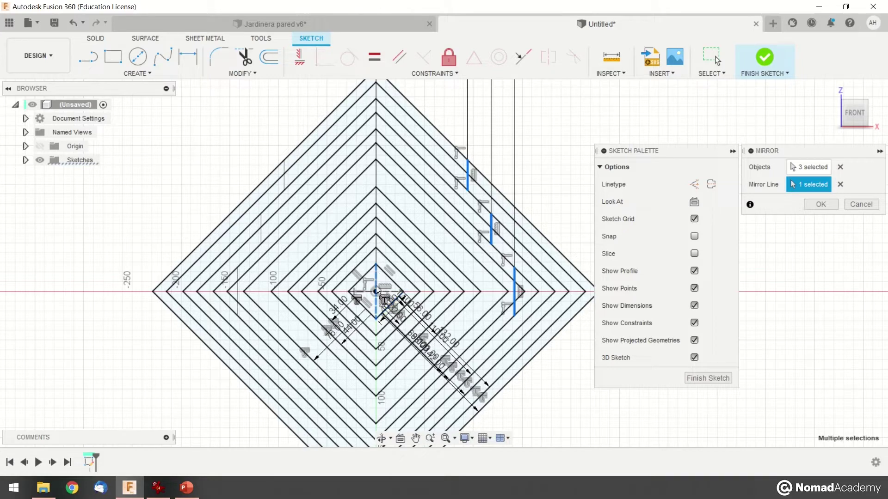
{"action": "middle_click_drag", "start_coordinate": [384, 315], "coordinate": [405, 299]}
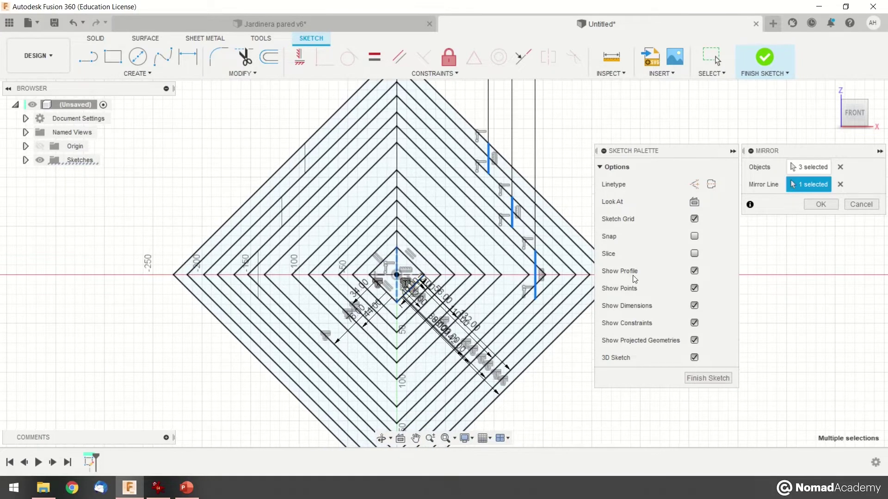
{"action": "left_click", "coordinate": [821, 204]}
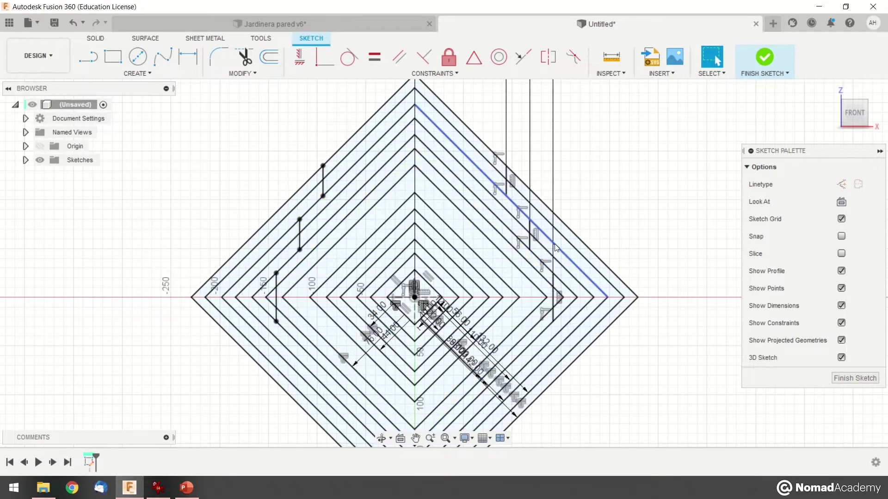
- Mirror the four upper vertical lines, two on each side, about the diamonds' horizontal center line
{"action": "middle_click_drag", "start_coordinate": [555, 277], "coordinate": [533, 242]}
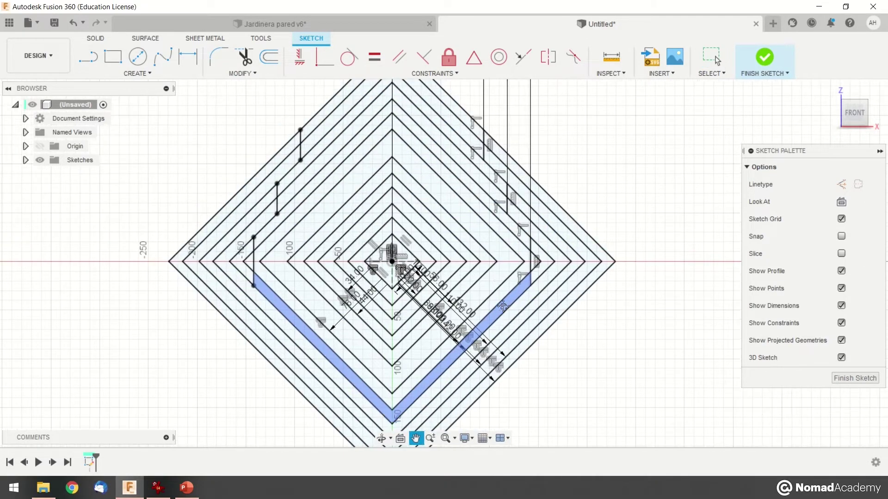
{"action": "left_click", "coordinate": [300, 160]}
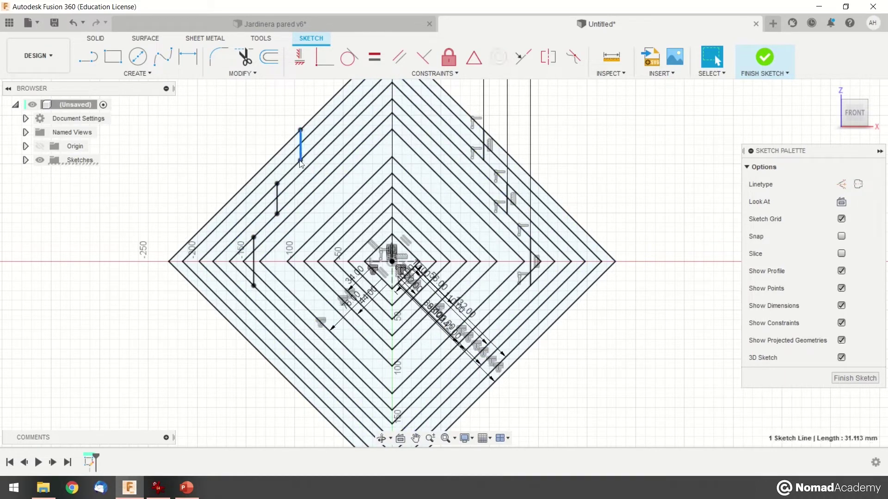
{"action": "left_click", "coordinate": [277, 199], "text": "shift"}
{"action": "left_click", "coordinate": [484, 137], "text": "shift"}
{"action": "left_click", "coordinate": [507, 191], "text": "shift"}
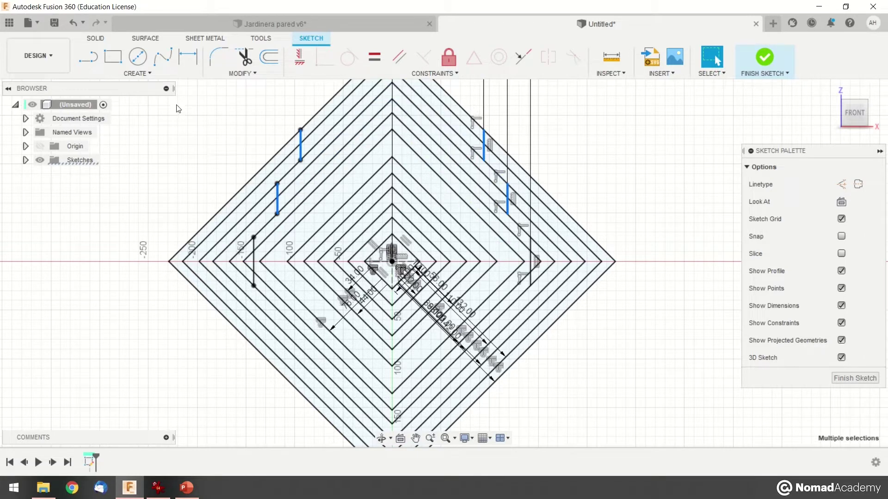
{"action": "left_click", "coordinate": [154, 74]}
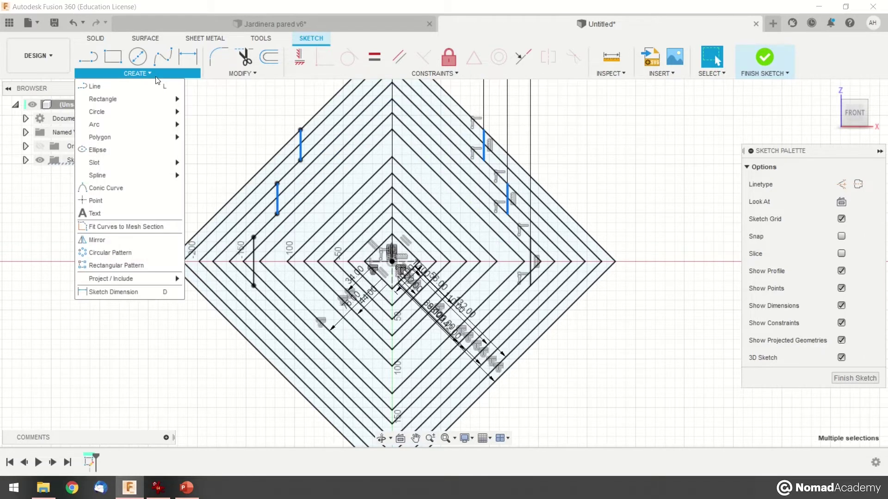
{"action": "left_click", "coordinate": [153, 240]}
{"action": "middle_click_drag", "start_coordinate": [143, 247], "coordinate": [115, 211]}
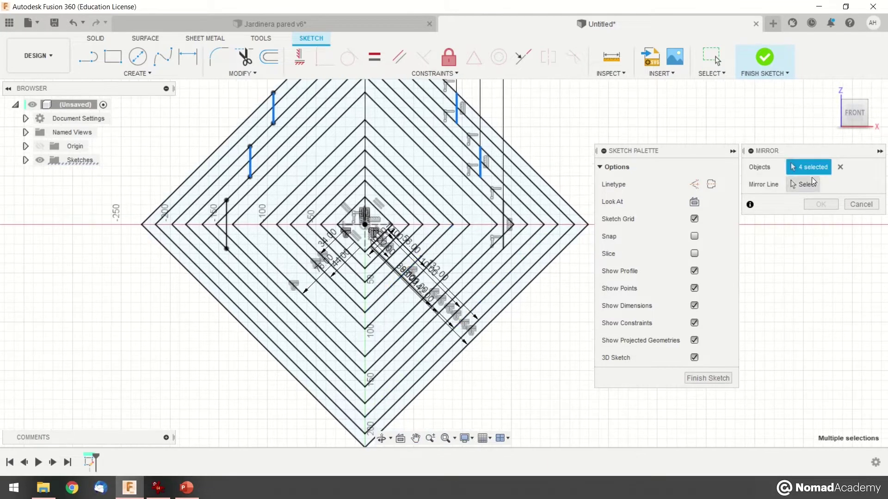
{"action": "left_click", "coordinate": [800, 189]}
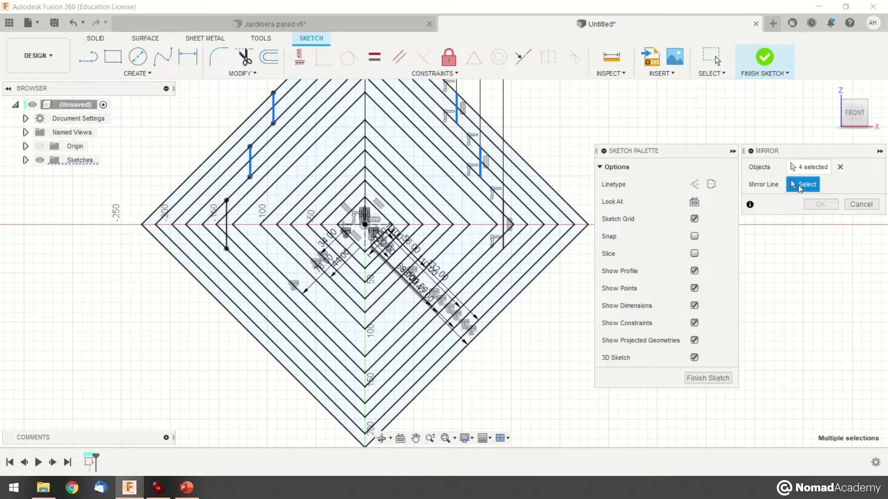
{"action": "scroll", "coordinate": [381, 225], "scroll_direction": "up", "scroll_amount": 2}
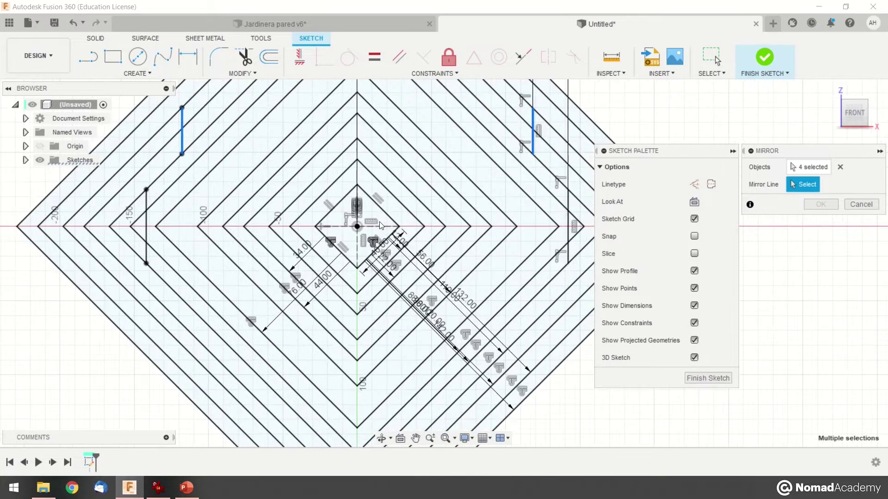
{"action": "scroll", "coordinate": [384, 250], "scroll_direction": "down", "scroll_amount": 3}
{"action": "left_click", "coordinate": [443, 264]}
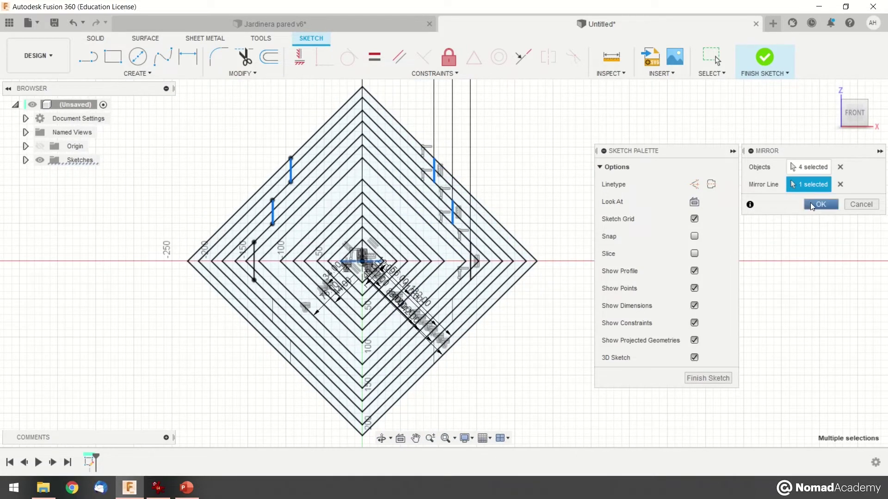
{"action": "left_click", "coordinate": [811, 202]}
- Review the mirrored side lines, and switch to the Jardinera pared v6 design to examine the back panel from the front
{"action": "scroll", "coordinate": [591, 257], "scroll_direction": "up", "scroll_amount": 3}
{"action": "middle_click_drag", "start_coordinate": [510, 185], "coordinate": [570, 231]}
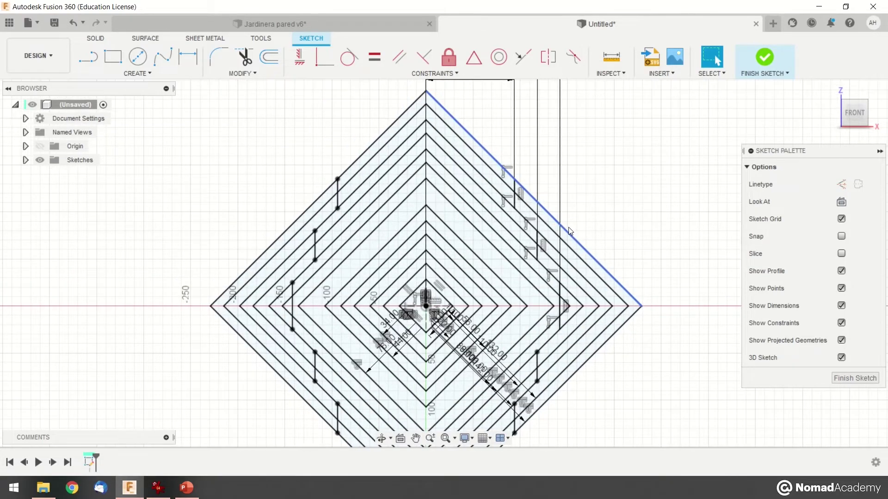
{"action": "middle_click_drag", "start_coordinate": [517, 239], "coordinate": [524, 215]}
{"action": "scroll", "coordinate": [394, 168], "scroll_direction": "down", "scroll_amount": 2}
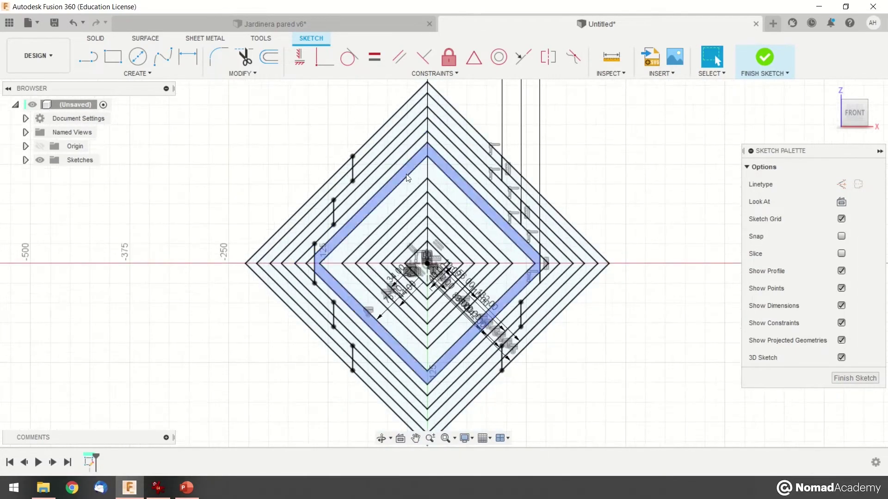
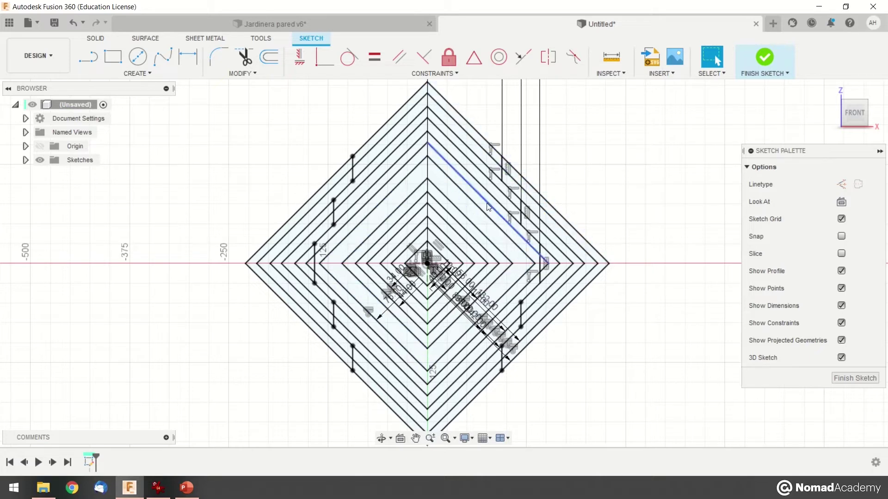
{"action": "mouse_move", "coordinate": [550, 391]}
{"action": "middle_mouse_down"}
{"action": "mouse_move", "coordinate": [539, 339]}
{"action": "mouse_move", "coordinate": [534, 365]}
{"action": "middle_mouse_up"}
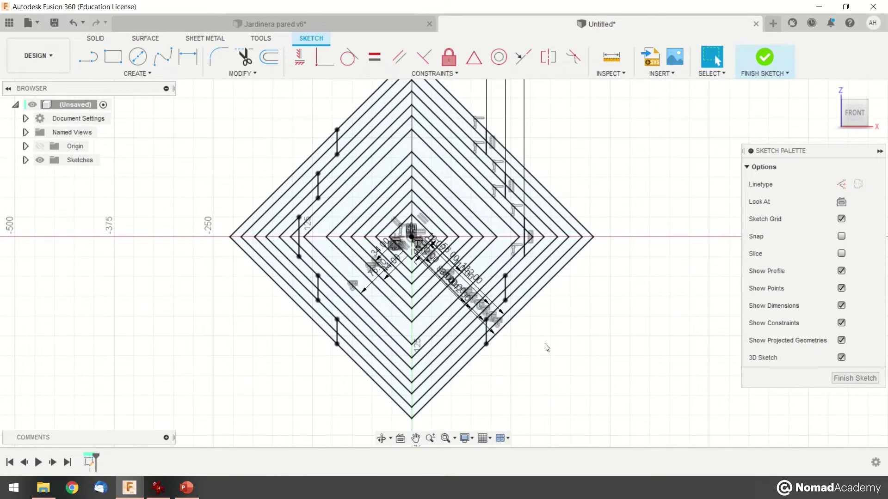
{"action": "middle_click_drag", "start_coordinate": [550, 140], "coordinate": [551, 188]}
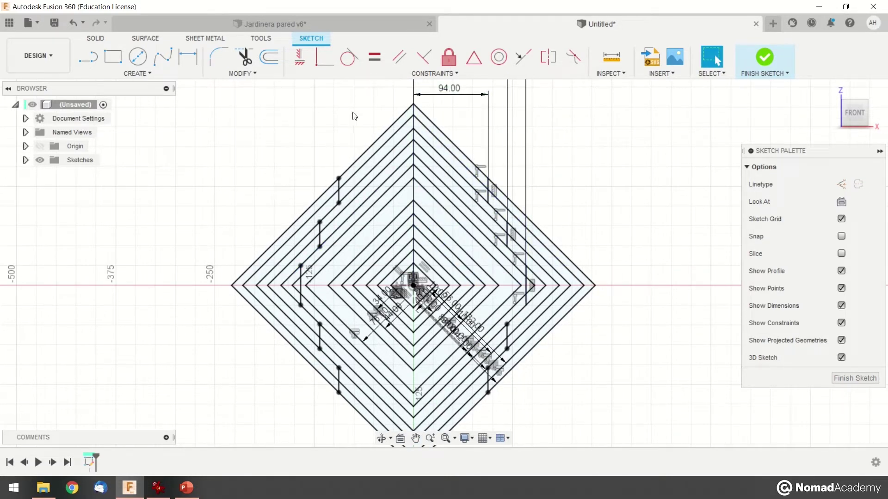
{"action": "left_click", "coordinate": [329, 30]}
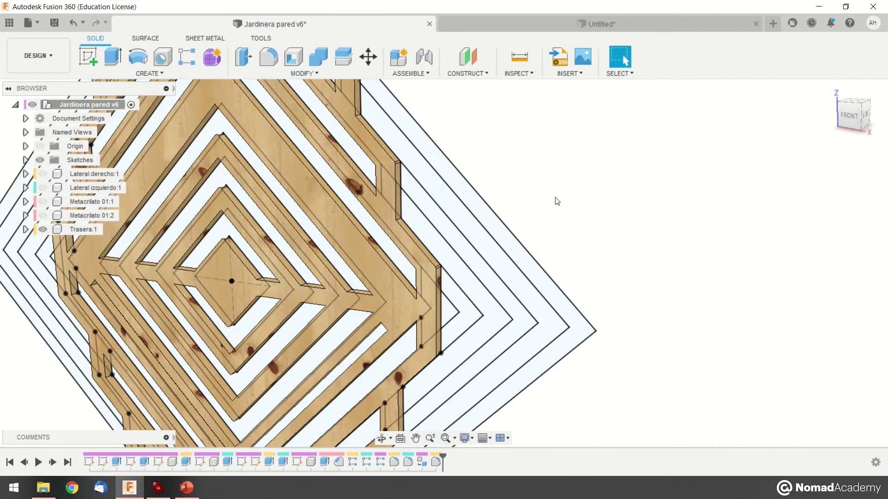
{"action": "scroll", "coordinate": [552, 206], "scroll_direction": "down", "scroll_amount": 5}
{"action": "mouse_move", "coordinate": [419, 239]}
{"action": "middle_mouse_down", "text": "shift"}
{"action": "mouse_move", "coordinate": [465, 246]}
{"action": "mouse_move", "coordinate": [527, 305]}
{"action": "middle_mouse_up", "text": "shift"}
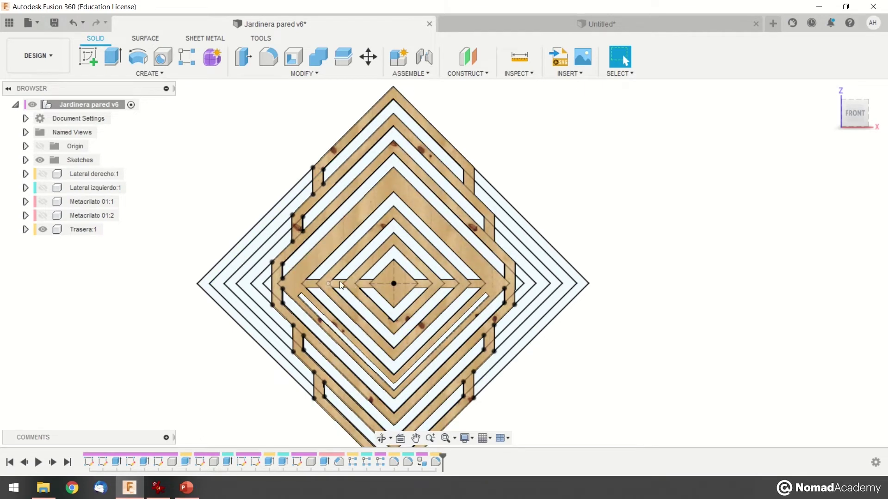
- Switch to the Untitled design and pick out the center diamond, the band around the second diamond and the band around the fourth
{"action": "left_click", "coordinate": [584, 24]}
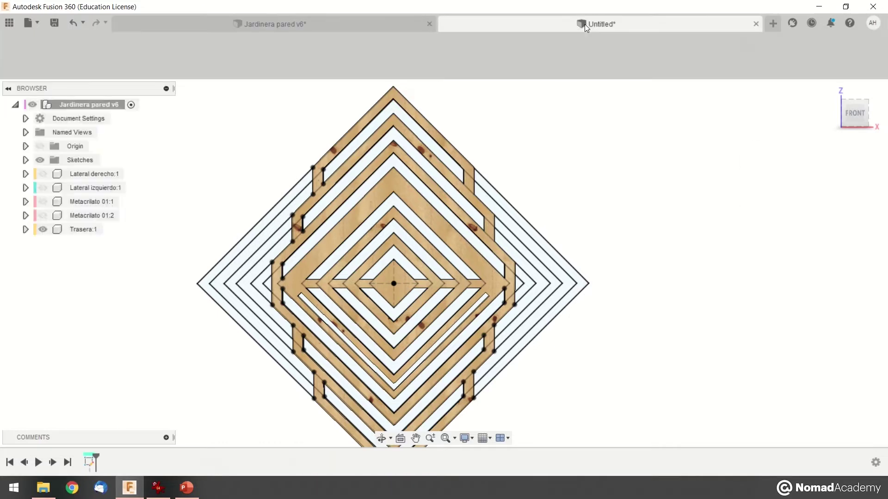
{"action": "scroll", "coordinate": [441, 237], "scroll_direction": "up", "scroll_amount": 5}
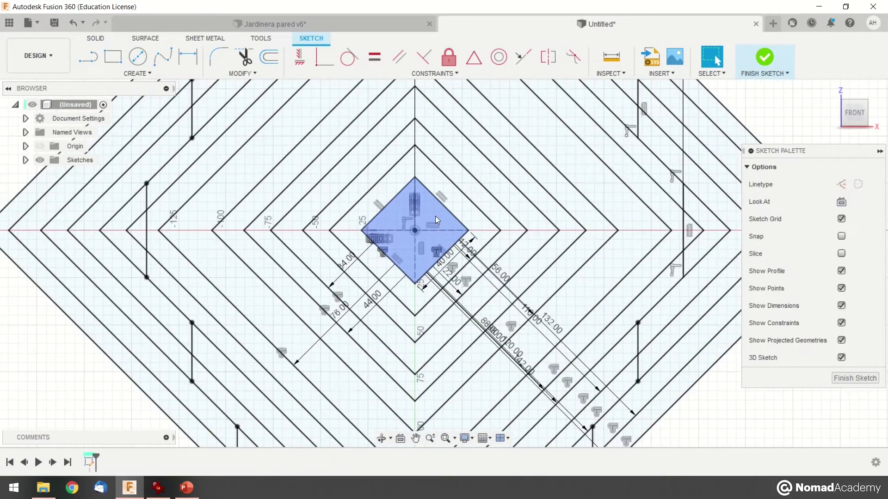
{"action": "left_click", "coordinate": [434, 215]}
{"action": "left_click", "coordinate": [474, 191]}
{"action": "left_click", "coordinate": [517, 177]}
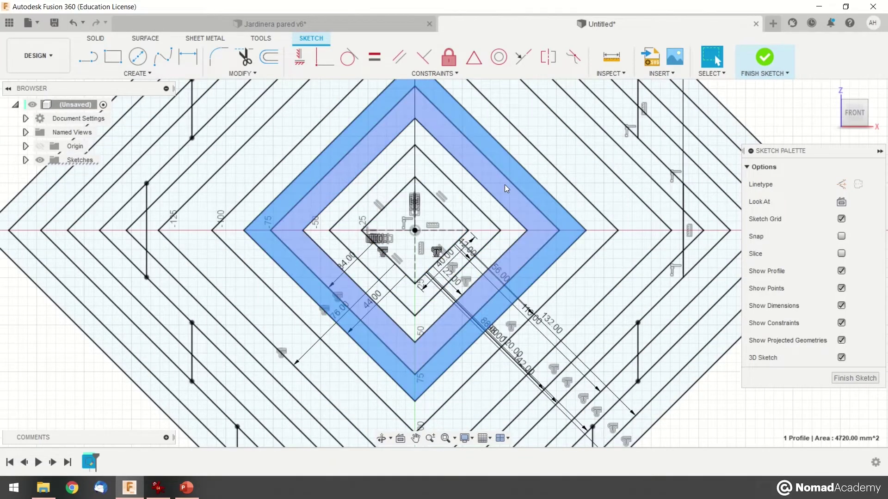
{"action": "scroll", "coordinate": [559, 272], "scroll_direction": "down", "scroll_amount": 3}
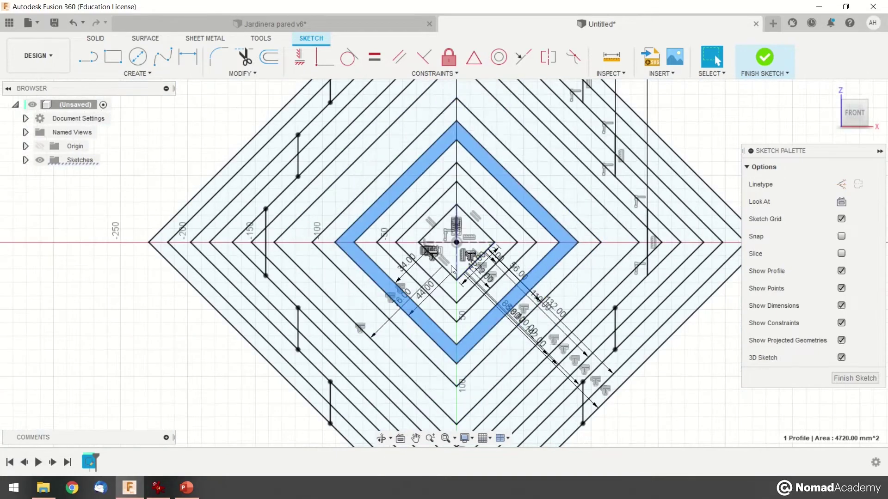
- Switch to IrfanView and examine the back panel in the photo of the original wall planter
{"action": "left_click", "coordinate": [160, 487]}
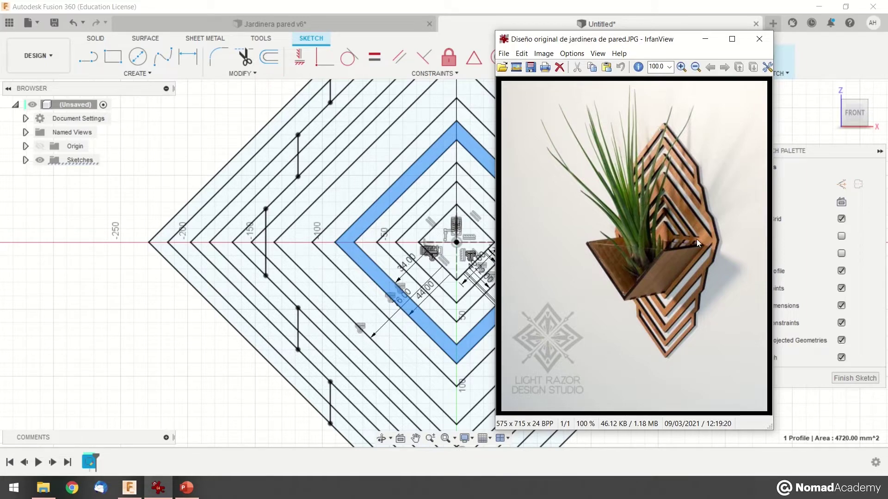
- Switch to Fusion 360 and sketch a thin horizontal center rectangle about 14 mm tall on the diamonds' center, ending just inside the innermost side lines
{"action": "left_click", "coordinate": [464, 9]}
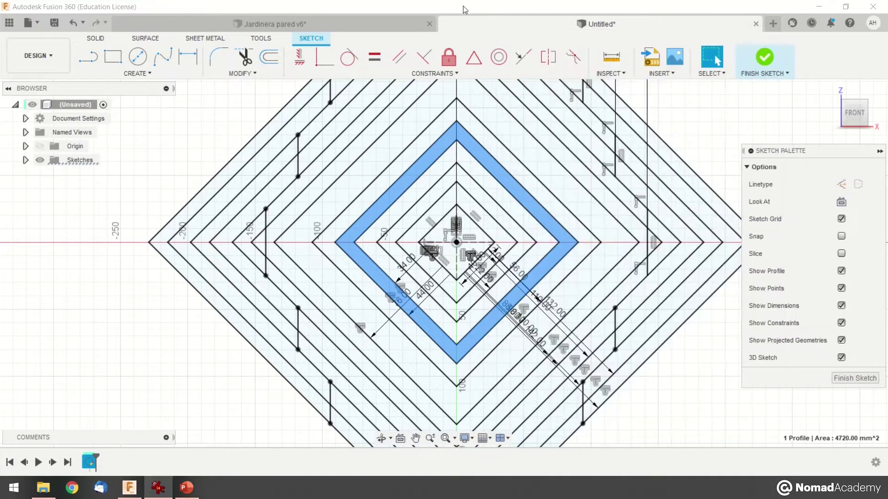
{"action": "middle_click_drag", "start_coordinate": [462, 231], "coordinate": [379, 247]}
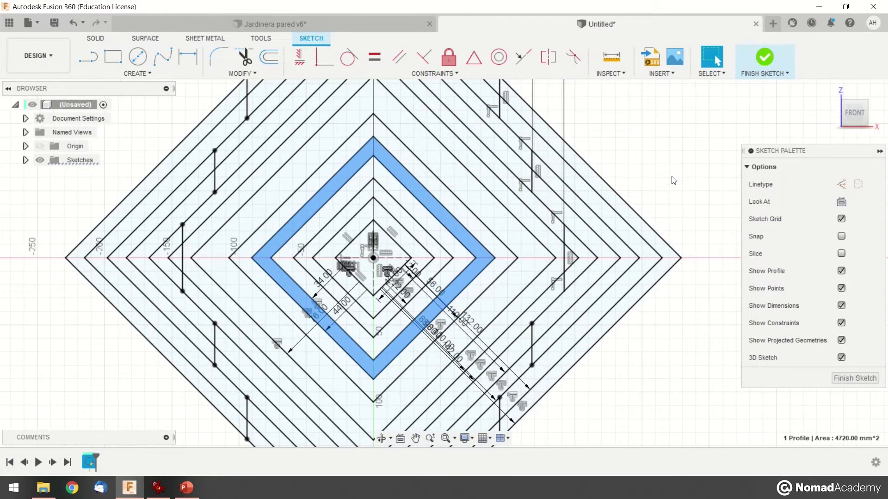
{"action": "left_click", "coordinate": [113, 60]}
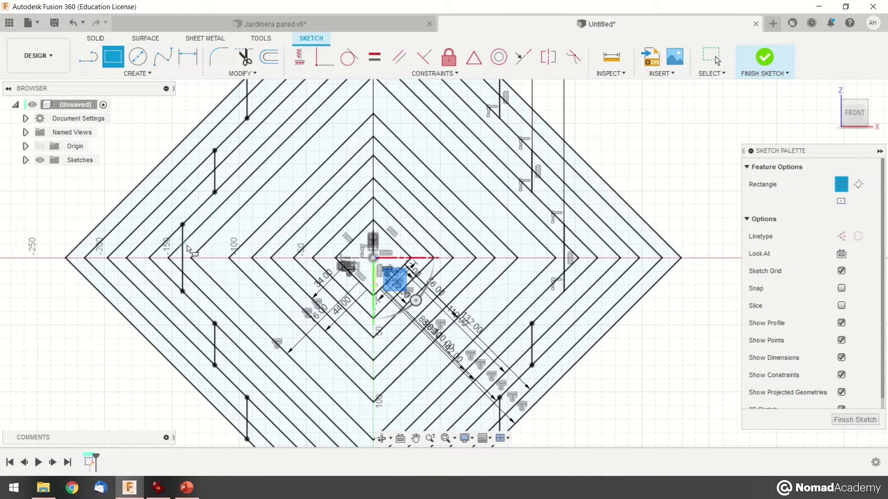
{"action": "scroll", "coordinate": [188, 253], "scroll_direction": "up", "scroll_amount": 5}
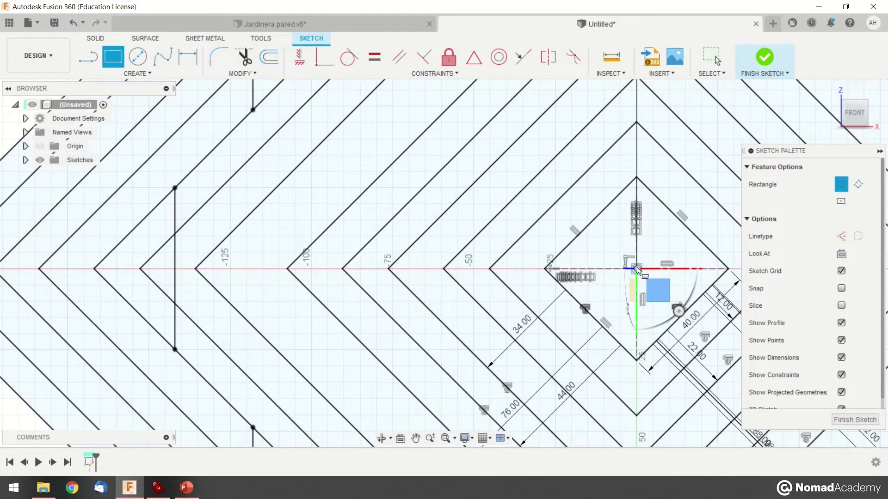
{"action": "scroll", "coordinate": [638, 270], "scroll_direction": "down", "scroll_amount": 3}
{"action": "middle_click_drag", "start_coordinate": [595, 270], "coordinate": [470, 292]}
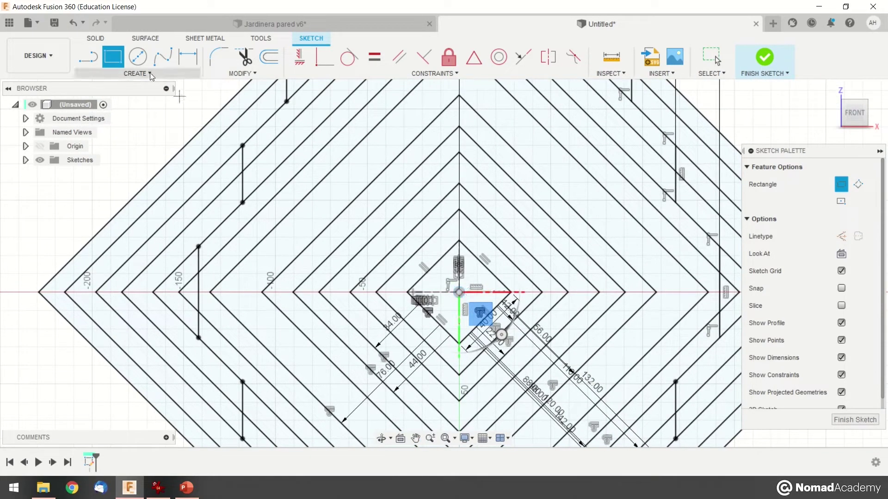
{"action": "left_click", "coordinate": [122, 73]}
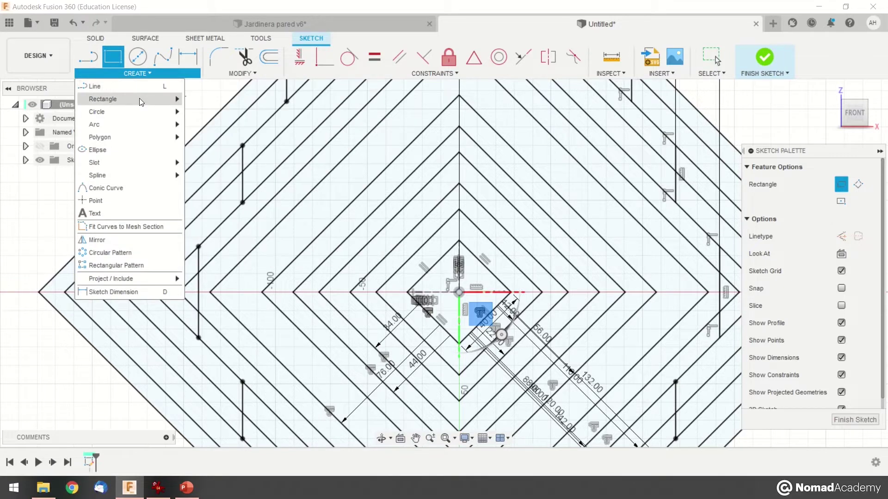
{"action": "mouse_move", "coordinate": [140, 98]}
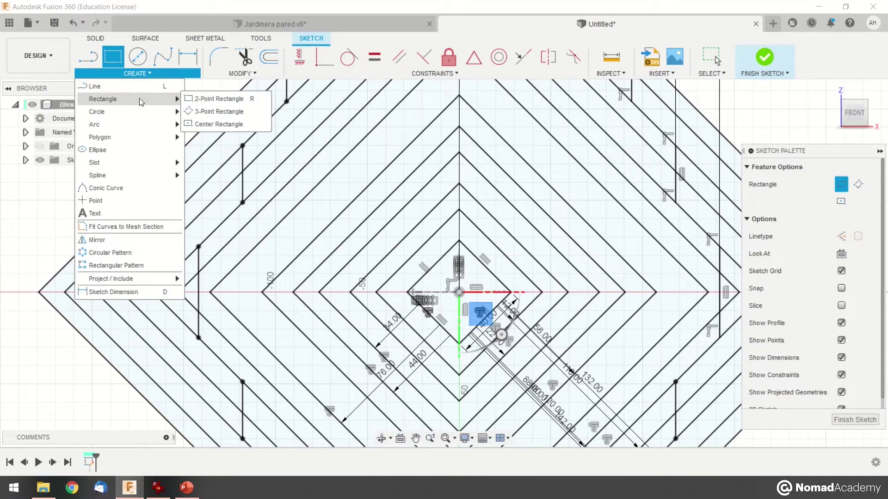
{"action": "left_click", "coordinate": [228, 124]}
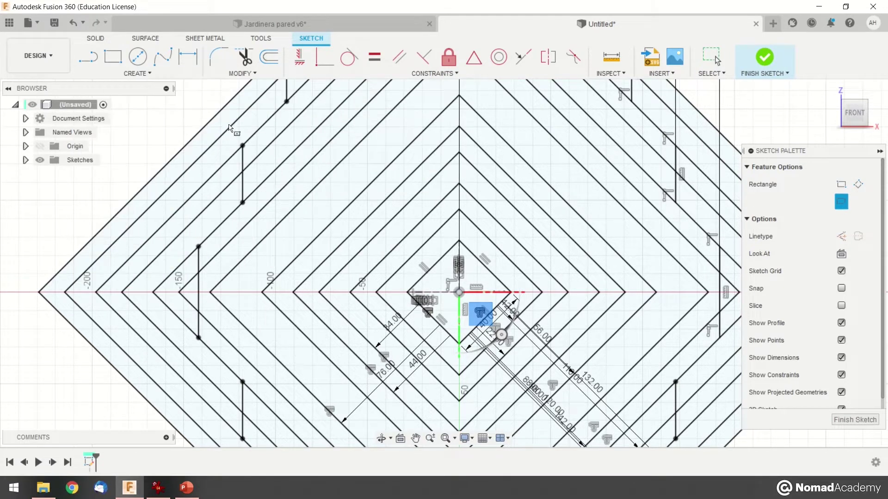
{"action": "left_click", "coordinate": [460, 293]}
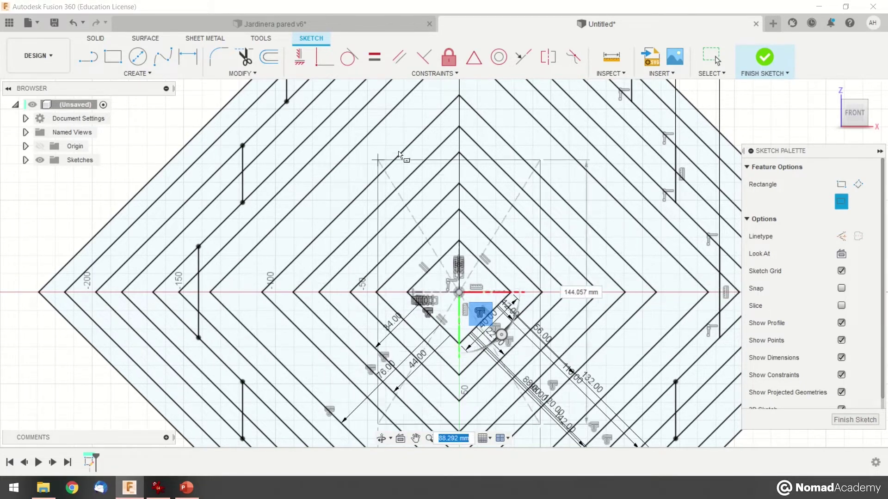
{"action": "scroll", "coordinate": [231, 224], "scroll_direction": "down", "scroll_amount": 2}
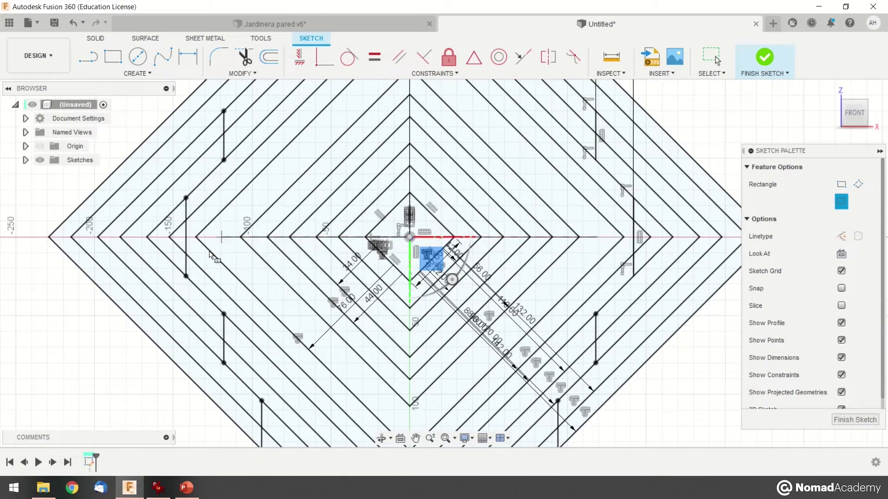
{"action": "left_click", "coordinate": [194, 225]}
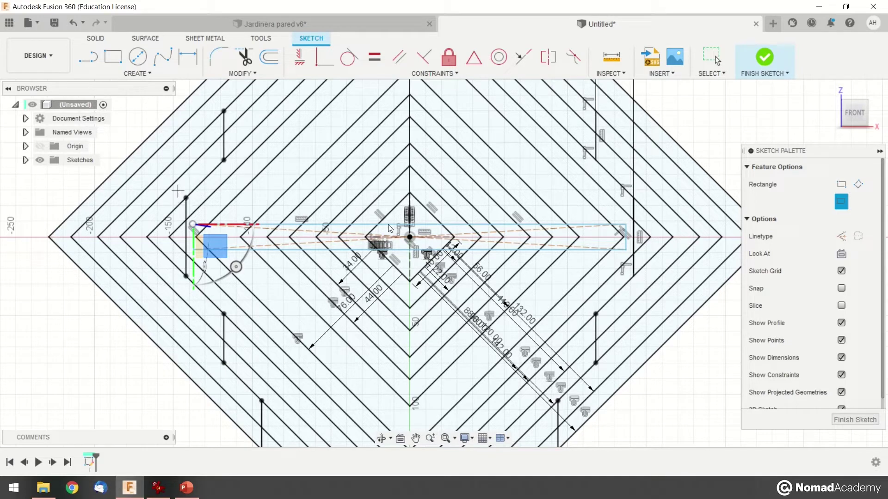
{"action": "key", "text": "Escape"}
{"action": "scroll", "coordinate": [296, 300], "scroll_direction": "down", "scroll_amount": 3}
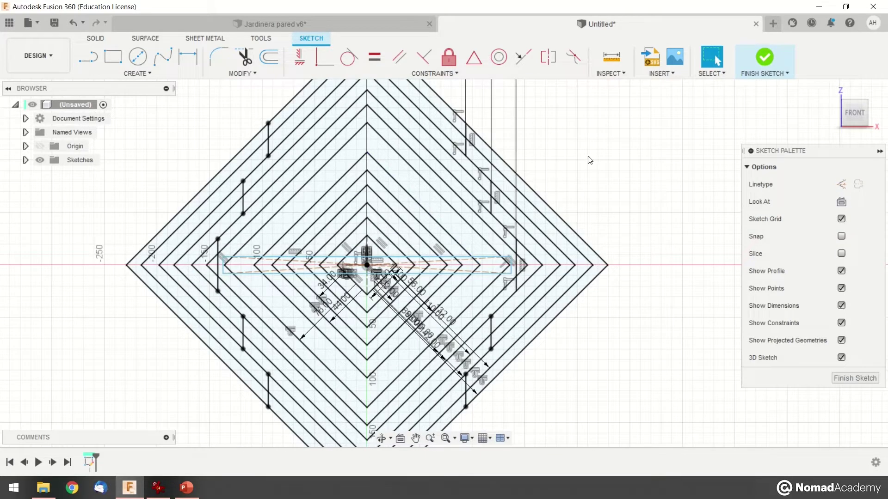
{"action": "scroll", "coordinate": [291, 263], "scroll_direction": "up", "scroll_amount": 3}
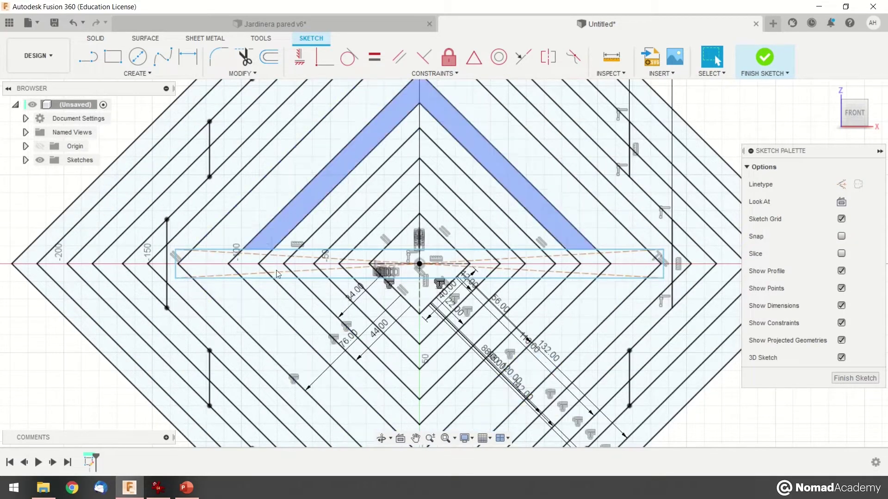
- Switch to the Jardinera pared v6 design and measure the width of the back panel's horizontal crossbar between its two long edges
{"action": "left_click", "coordinate": [347, 24]}
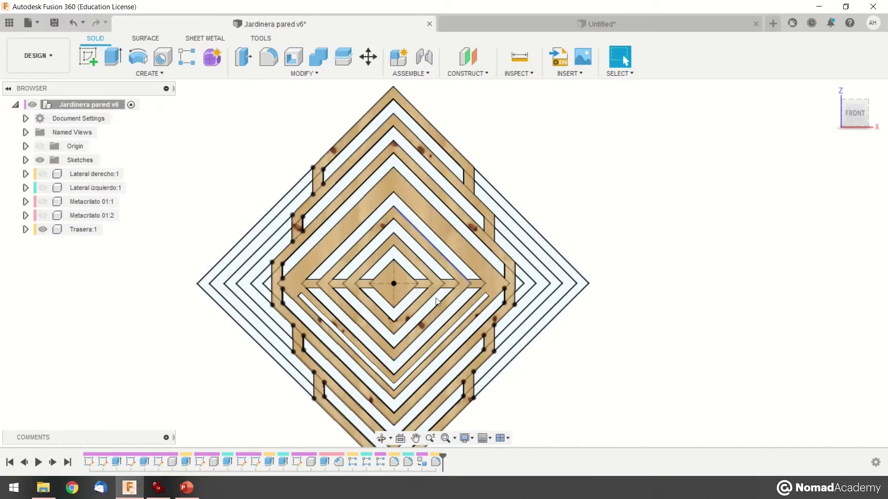
{"action": "scroll", "coordinate": [452, 287], "scroll_direction": "up", "scroll_amount": 5}
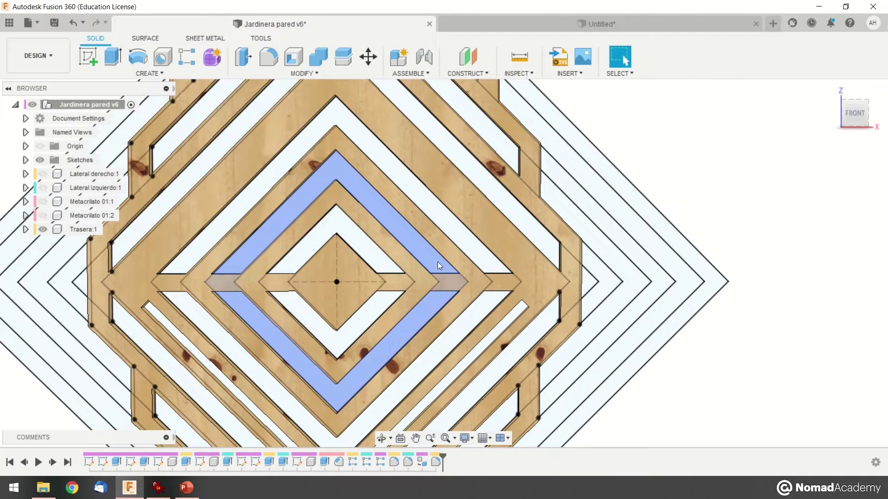
{"action": "left_click", "coordinate": [519, 56]}
{"action": "left_click", "coordinate": [501, 275]}
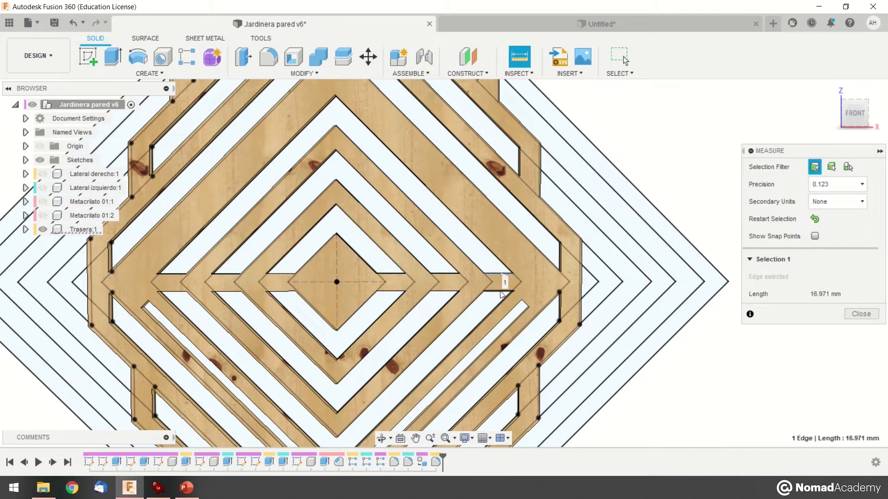
{"action": "left_click", "coordinate": [501, 291]}
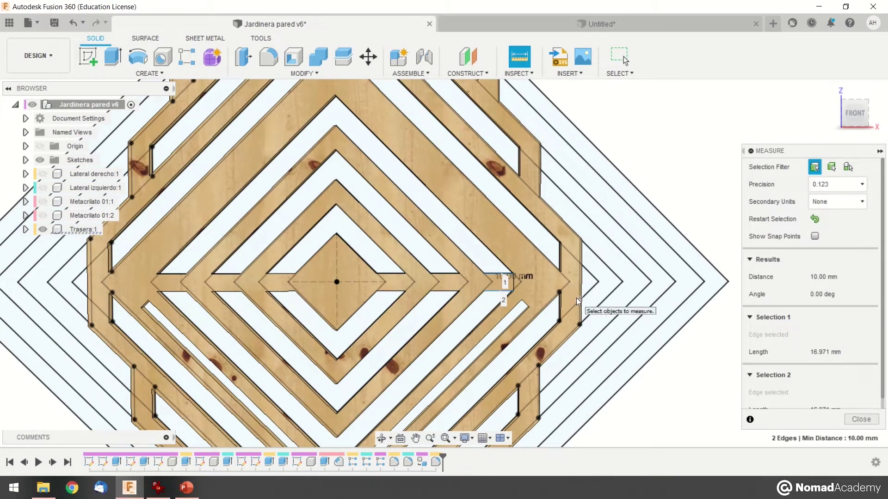
{"action": "key", "text": "Escape"}
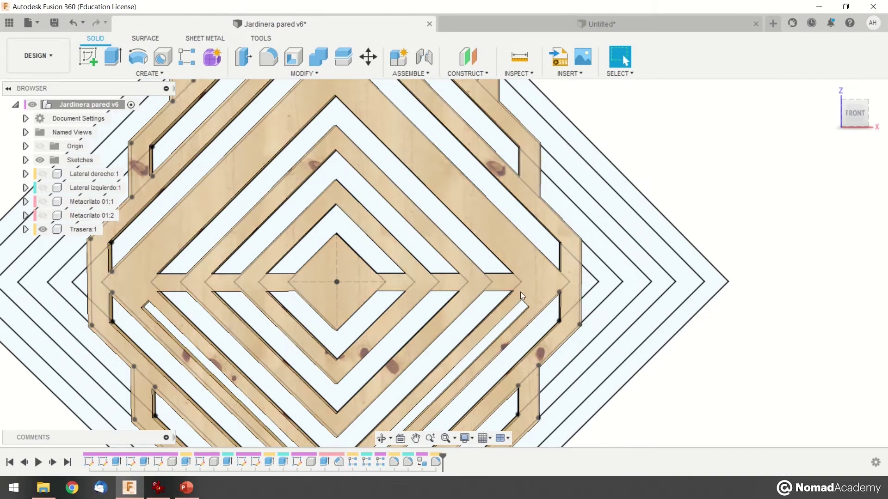
- Switch to the Untitled design and shorten the thin center rectangle to about 240 mm by moving one end inward
{"action": "left_click", "coordinate": [504, 25]}
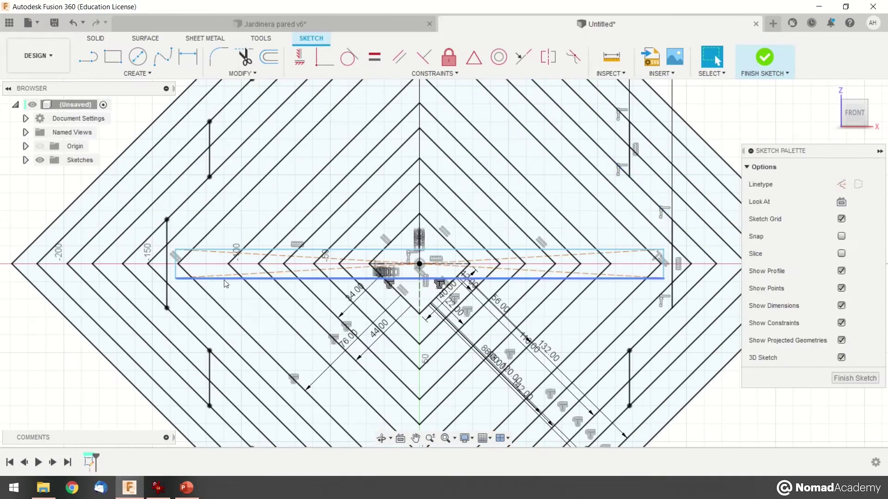
{"action": "middle_click_drag", "start_coordinate": [225, 281], "coordinate": [246, 282]}
{"action": "scroll", "coordinate": [244, 280], "scroll_direction": "up", "scroll_amount": 1}
{"action": "left_click_drag", "start_coordinate": [192, 260], "coordinate": [227, 262]}
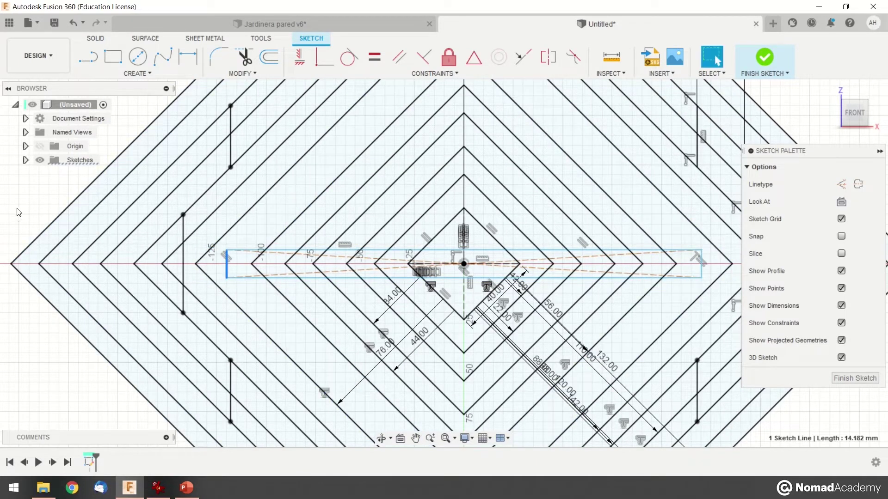
{"action": "key", "text": "Escape"}
- Dimension the center rectangle's height between its two long sides as 10 mm
{"action": "left_click", "coordinate": [188, 57]}
{"action": "left_click", "coordinate": [250, 251]}
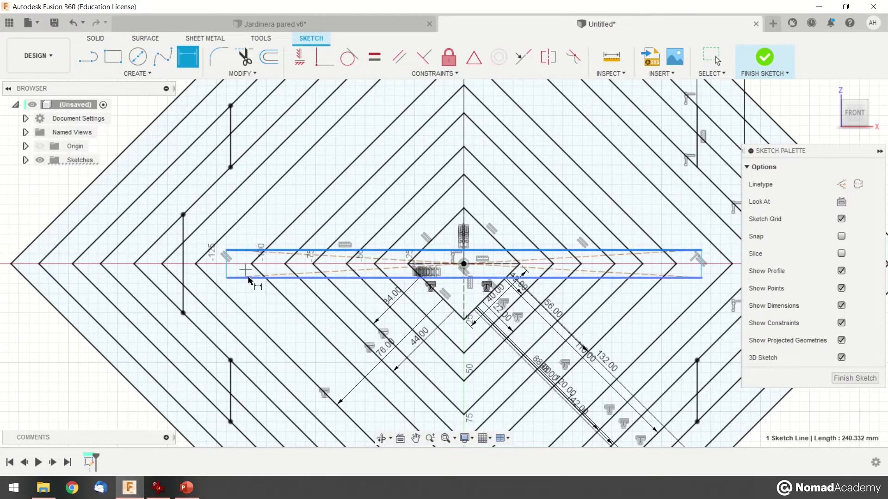
{"action": "left_click", "coordinate": [249, 278]}
{"action": "scroll", "coordinate": [250, 279], "scroll_direction": "up", "scroll_amount": 1}
{"action": "scroll", "coordinate": [173, 265], "scroll_direction": "down", "scroll_amount": 2}
{"action": "middle_click_drag", "start_coordinate": [175, 263], "coordinate": [402, 252]}
{"action": "left_click", "coordinate": [199, 281]}
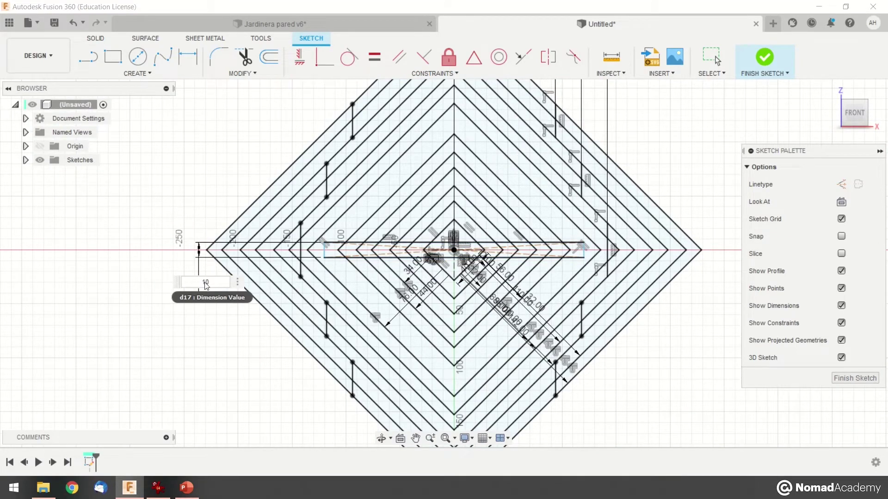
{"action": "type", "text": "10"}
{"action": "key", "text": "Return"}
- Move the center rectangle's short side outward until the crossbar is about 227 mm long
{"action": "scroll", "coordinate": [354, 245], "scroll_direction": "up", "scroll_amount": 5}
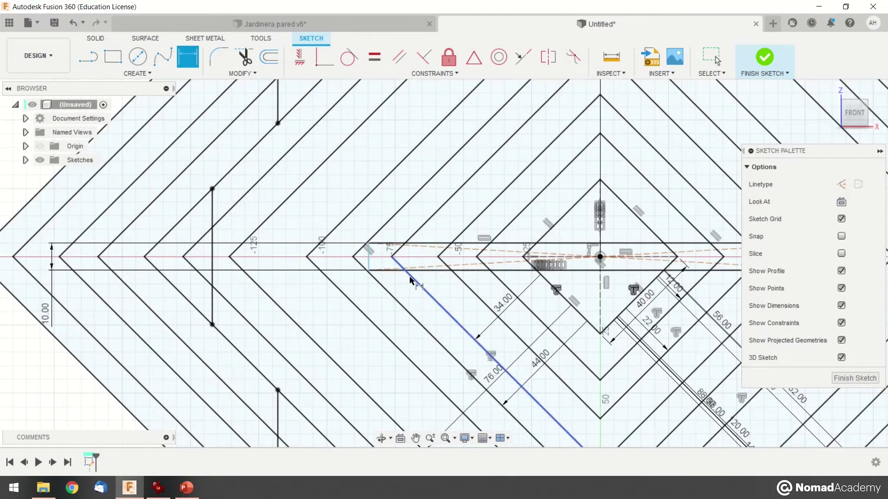
{"action": "scroll", "coordinate": [423, 284], "scroll_direction": "up", "scroll_amount": 2}
{"action": "key", "text": "Escape"}
{"action": "scroll", "coordinate": [397, 278], "scroll_direction": "down", "scroll_amount": 3}
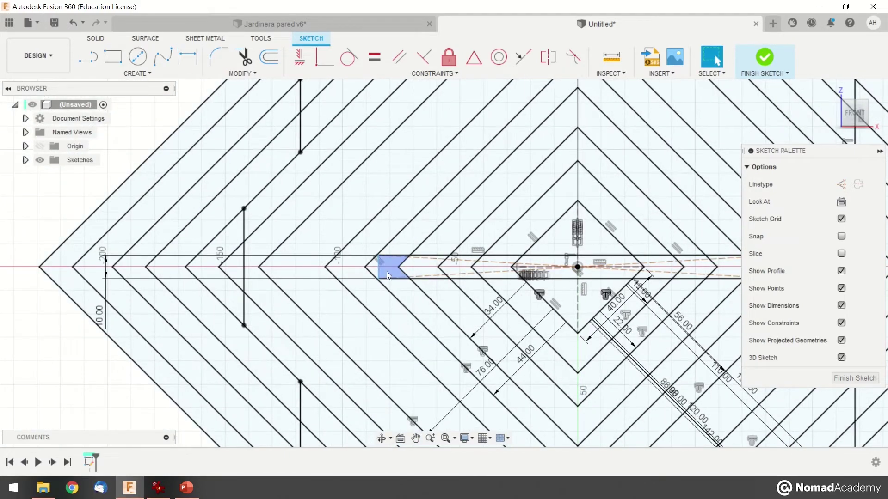
{"action": "mouse_move", "coordinate": [378, 269]}
{"action": "left_mouse_down"}
{"action": "mouse_move", "coordinate": [351, 270]}
{"action": "mouse_move", "coordinate": [367, 294]}
{"action": "mouse_move", "coordinate": [349, 293]}
{"action": "mouse_move", "coordinate": [365, 296]}
{"action": "left_mouse_up"}
{"action": "left_click", "coordinate": [65, 387]}
{"action": "scroll", "coordinate": [308, 273], "scroll_direction": "up", "scroll_amount": 2}
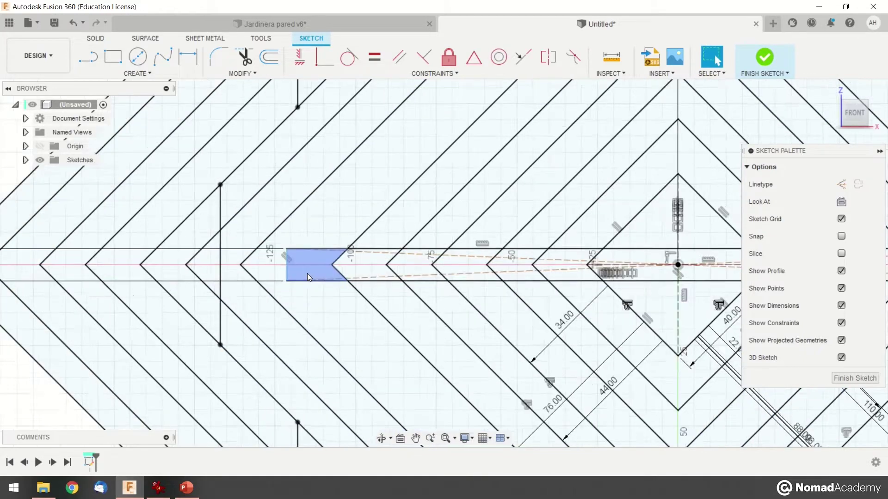
{"action": "scroll", "coordinate": [307, 273], "scroll_direction": "down", "scroll_amount": 2}
{"action": "left_click", "coordinate": [295, 275]}
{"action": "mouse_move", "coordinate": [296, 275]}
{"action": "left_mouse_down"}
{"action": "mouse_move", "coordinate": [317, 288]}
{"action": "mouse_move", "coordinate": [301, 290]}
{"action": "mouse_move", "coordinate": [317, 293]}
{"action": "mouse_move", "coordinate": [309, 289]}
{"action": "left_mouse_up"}
{"action": "scroll", "coordinate": [309, 288], "scroll_direction": "down", "scroll_amount": 2}
{"action": "middle_click_drag", "start_coordinate": [220, 343], "coordinate": [176, 343]}
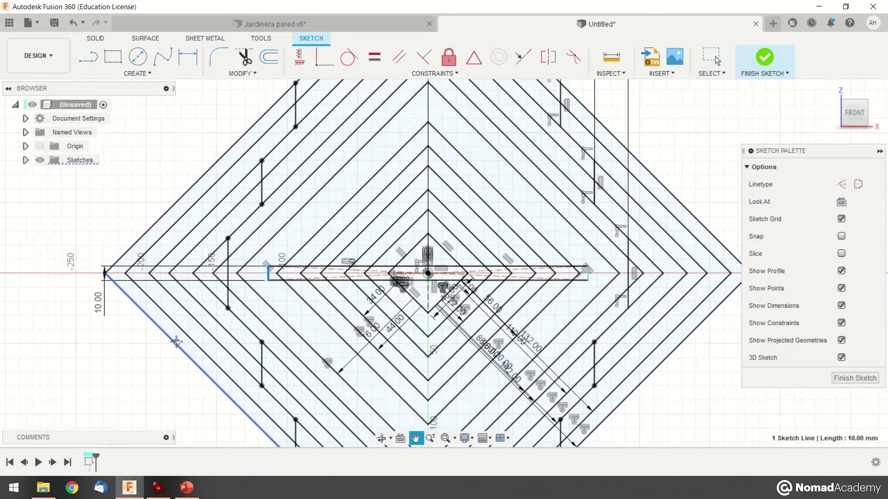
- Dimension the crossbar rectangle's length between its two short sides as 230 mm
{"action": "left_click", "coordinate": [189, 62]}
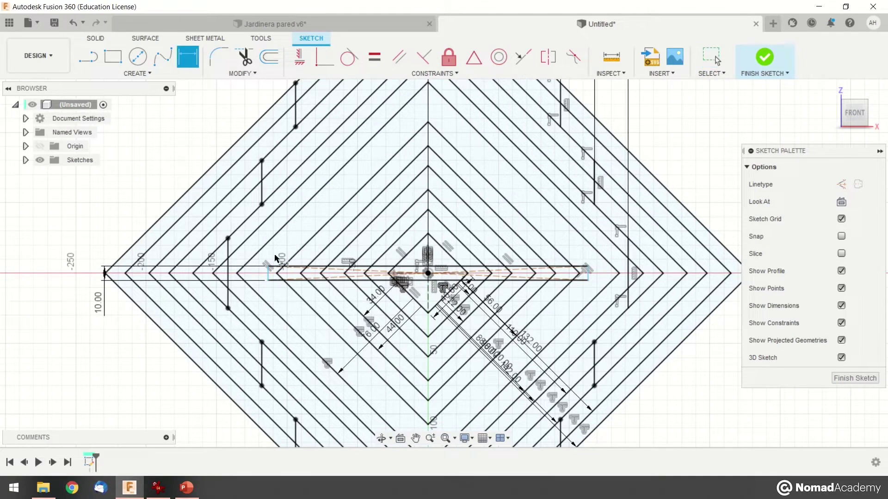
{"action": "scroll", "coordinate": [272, 275], "scroll_direction": "up", "scroll_amount": 2}
{"action": "left_click", "coordinate": [265, 285]}
{"action": "scroll", "coordinate": [316, 291], "scroll_direction": "down", "scroll_amount": 3}
{"action": "scroll", "coordinate": [616, 291], "scroll_direction": "up", "scroll_amount": 3}
{"action": "left_click", "coordinate": [635, 288]}
{"action": "scroll", "coordinate": [434, 238], "scroll_direction": "down", "scroll_amount": 4}
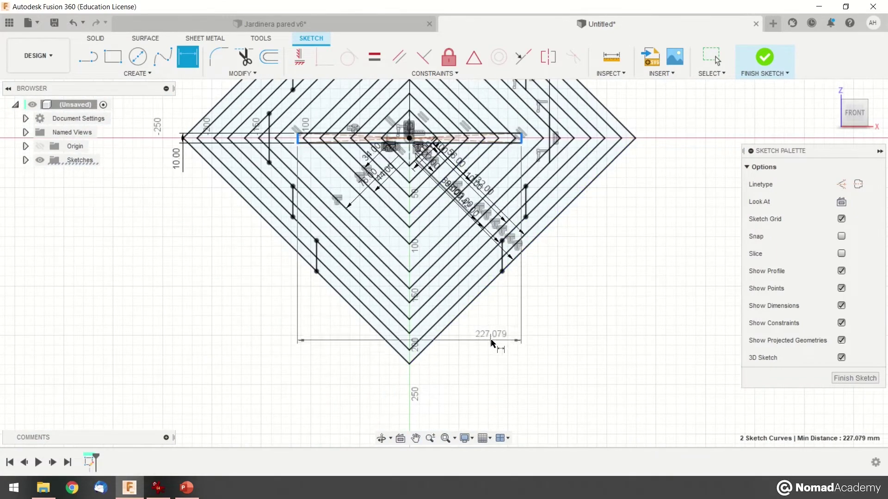
{"action": "left_click", "coordinate": [497, 342]}
{"action": "scroll", "coordinate": [355, 212], "scroll_direction": "up", "scroll_amount": 2}
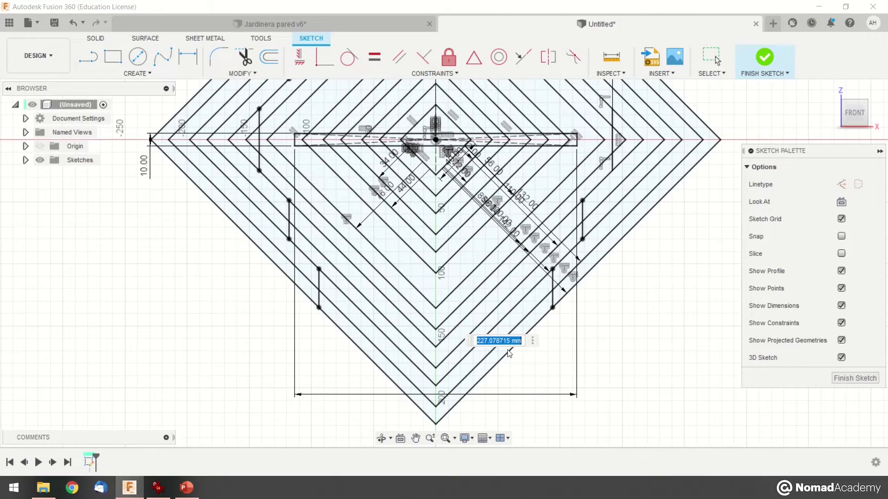
{"action": "key", "text": "Return"}
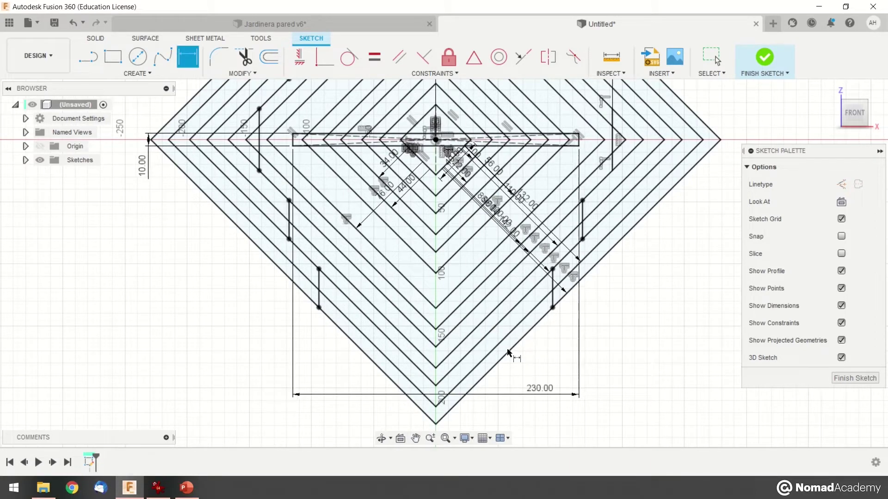
- Review the crossbar rectangle within the full diamond pattern and finish the sketch
{"action": "scroll", "coordinate": [296, 142], "scroll_direction": "up", "scroll_amount": 2}
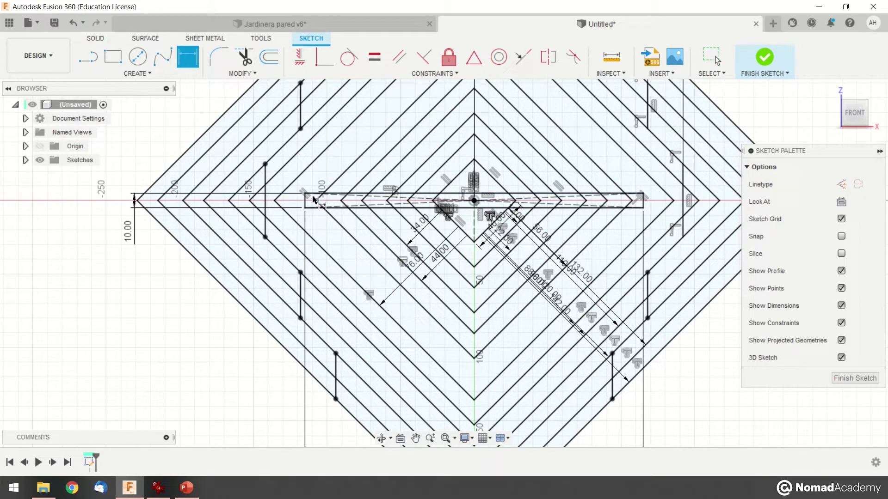
{"action": "scroll", "coordinate": [303, 324], "scroll_direction": "down", "scroll_amount": 3}
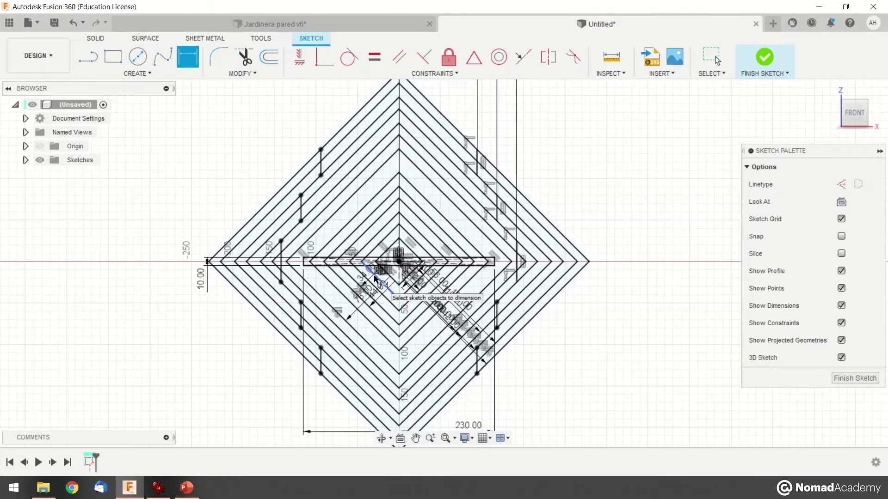
{"action": "scroll", "coordinate": [492, 236], "scroll_direction": "up", "scroll_amount": 1}
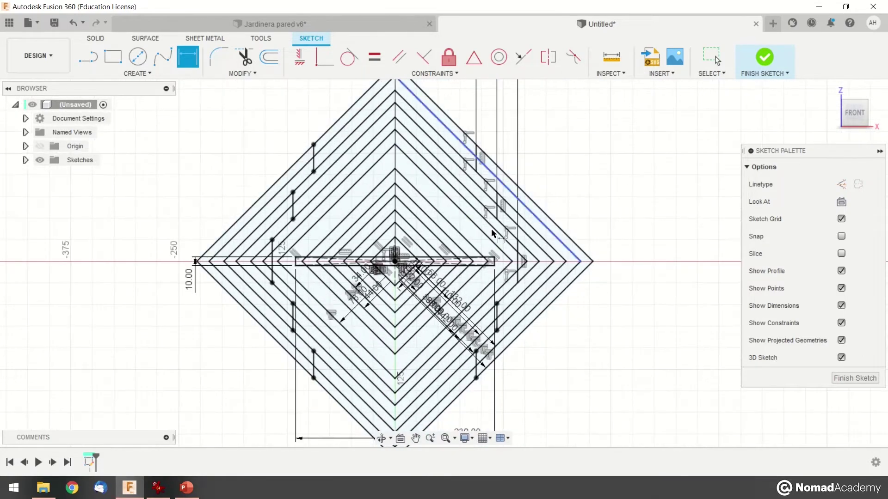
{"action": "scroll", "coordinate": [492, 233], "scroll_direction": "down", "scroll_amount": 2}
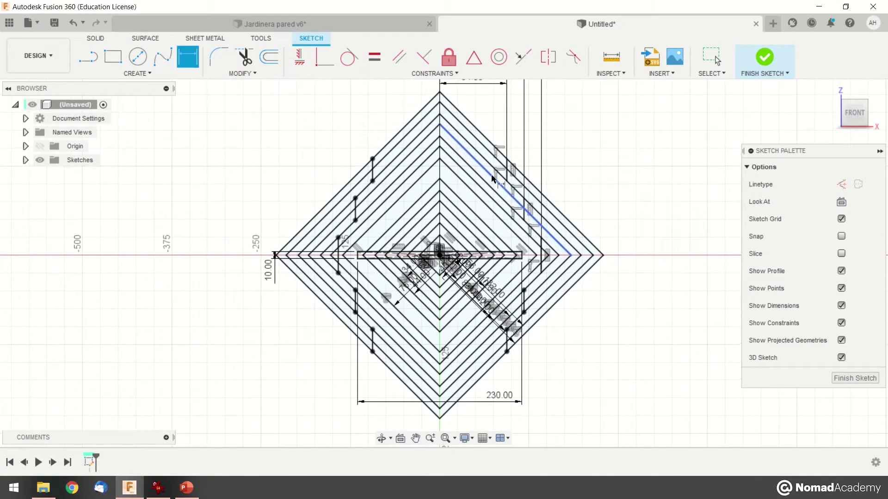
{"action": "left_click", "coordinate": [753, 60]}
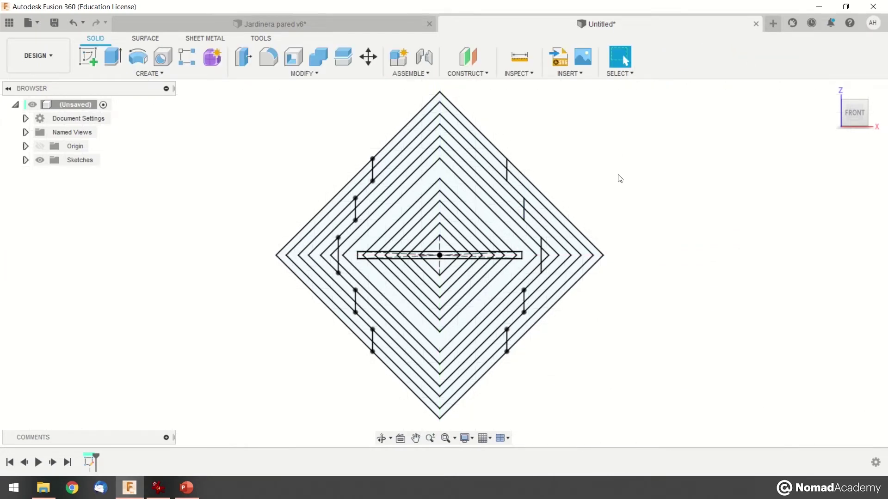
{"action": "mouse_move", "coordinate": [622, 165]}
{"action": "middle_mouse_down", "text": "shift"}
{"action": "mouse_move", "coordinate": [581, 173]}
{"action": "mouse_move", "coordinate": [579, 186]}
{"action": "middle_mouse_up", "text": "shift"}
{"action": "scroll", "coordinate": [584, 184], "scroll_direction": "down", "scroll_amount": 3}
{"action": "scroll", "coordinate": [584, 183], "scroll_direction": "up", "scroll_amount": 2}
{"action": "middle_click_drag", "start_coordinate": [559, 216], "coordinate": [589, 204], "text": "shift"}
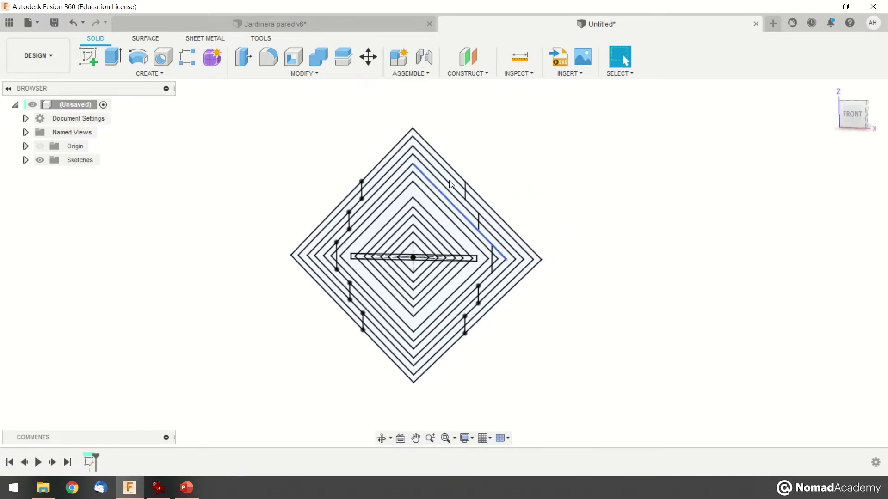
{"action": "scroll", "coordinate": [487, 161], "scroll_direction": "up", "scroll_amount": 2}
{"action": "middle_click_drag", "start_coordinate": [514, 220], "coordinate": [534, 179]}
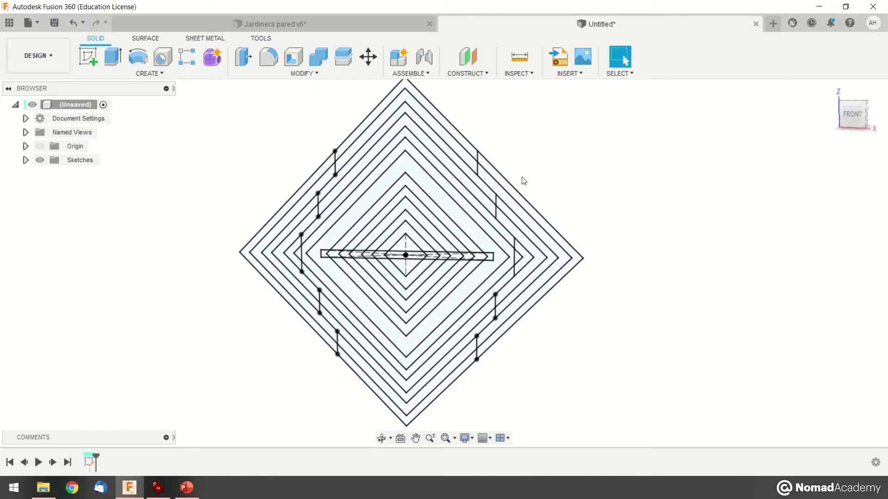
{"action": "left_click", "coordinate": [115, 58]}
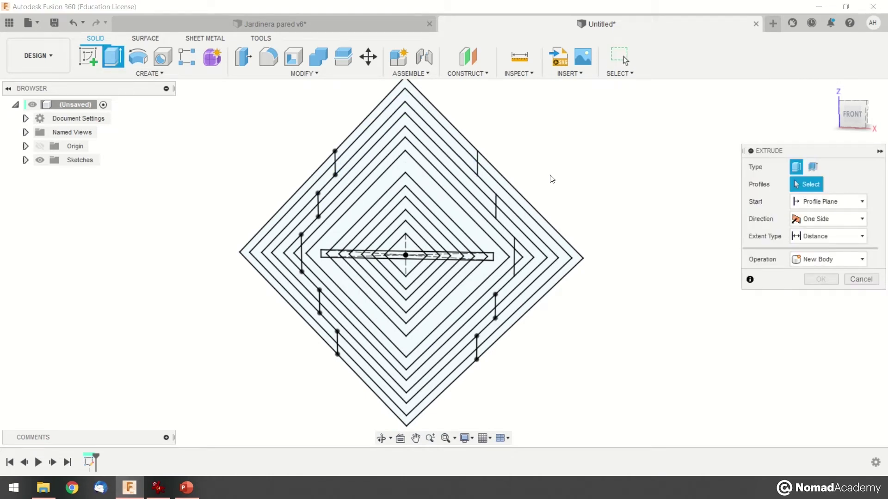
{"action": "left_click", "coordinate": [814, 165]}
{"action": "left_click", "coordinate": [798, 166]}
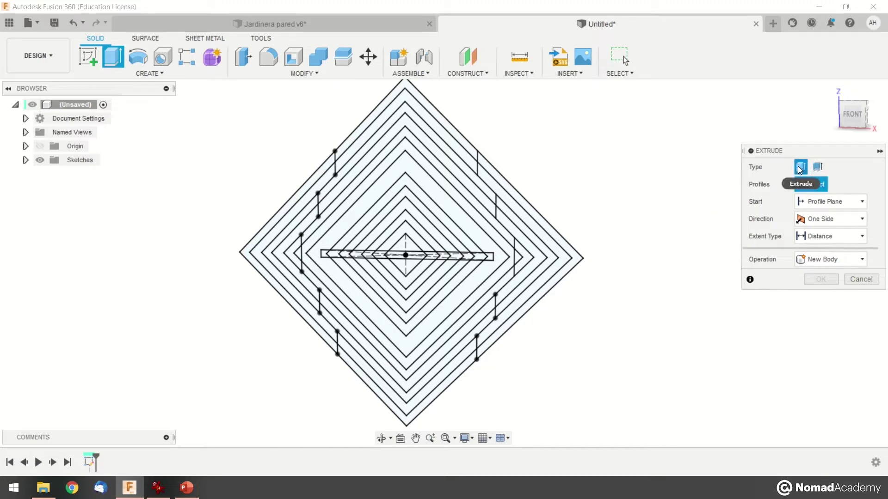
{"action": "left_click", "coordinate": [818, 167]}
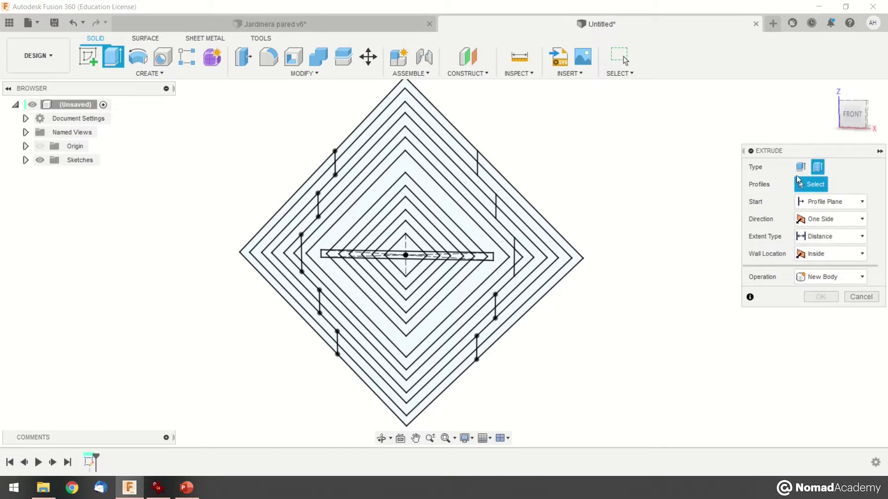
{"action": "left_click", "coordinate": [800, 169]}
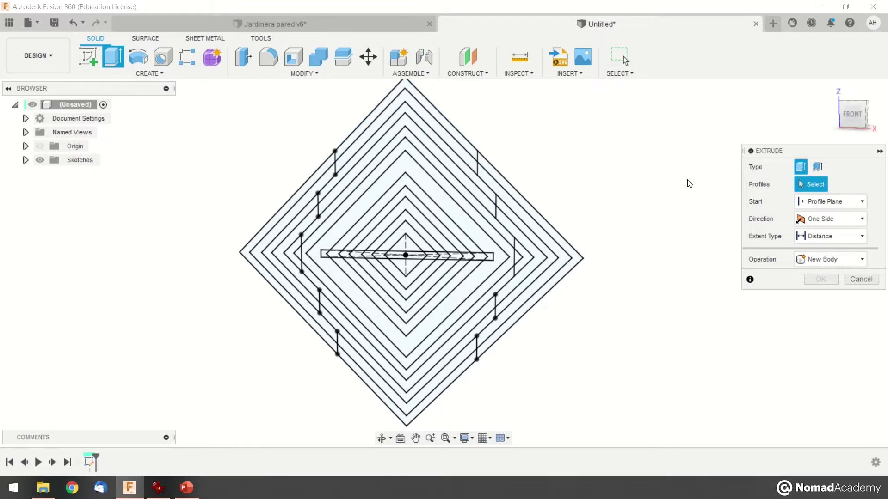
{"action": "mouse_move", "coordinate": [612, 183]}
{"action": "middle_mouse_down"}
{"action": "mouse_move", "coordinate": [614, 177]}
{"action": "mouse_move", "coordinate": [635, 203]}
{"action": "middle_mouse_up"}
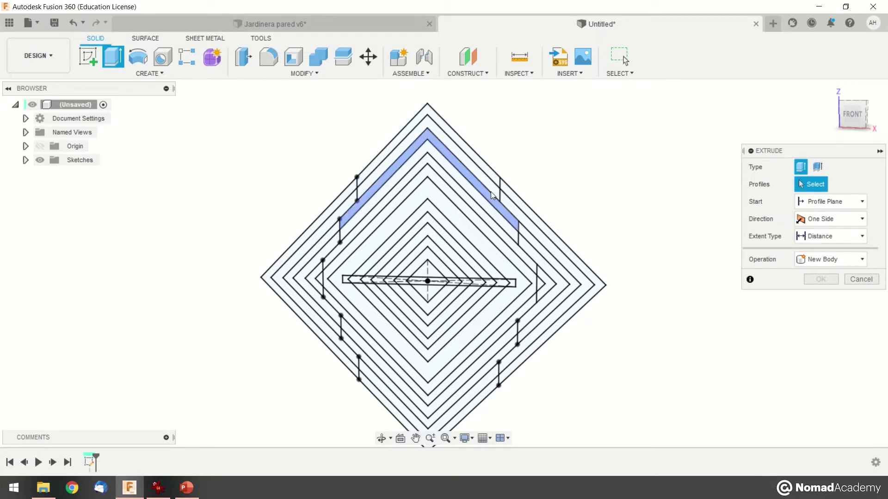
- Examine the upper cutouts and their vertical ends on the original Jardinera pared v6 back panel, and return to the new design
{"action": "left_click", "coordinate": [374, 28]}
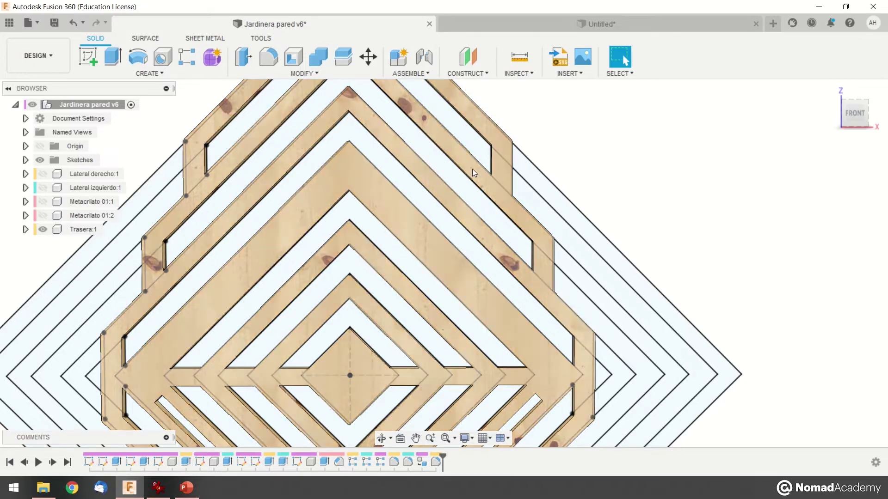
{"action": "scroll", "coordinate": [505, 187], "scroll_direction": "down", "scroll_amount": 3}
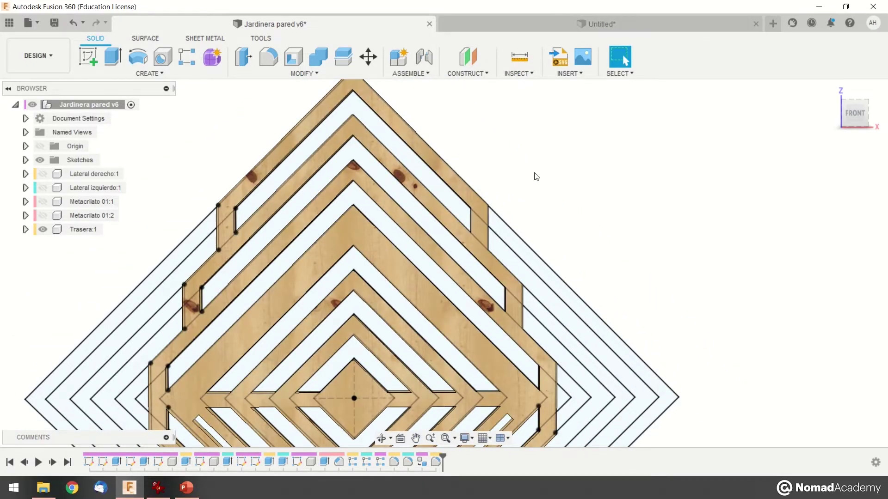
{"action": "scroll", "coordinate": [578, 184], "scroll_direction": "up", "scroll_amount": 2}
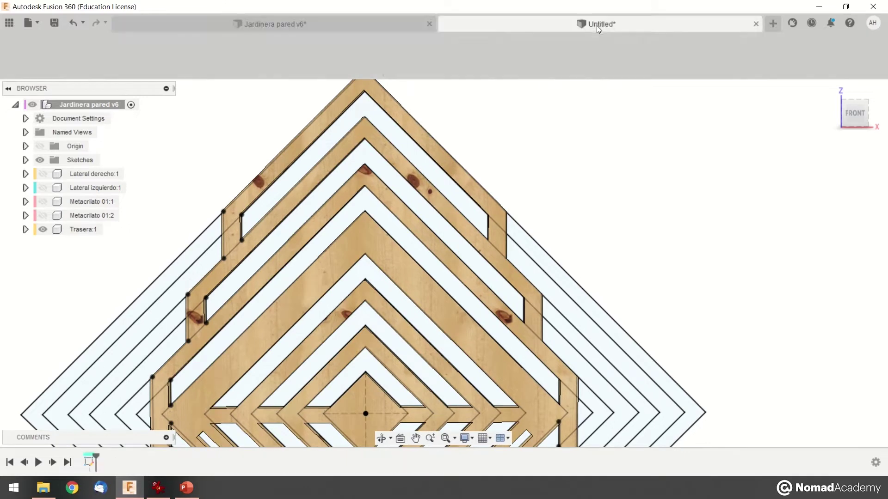
{"action": "left_click", "coordinate": [596, 26]}
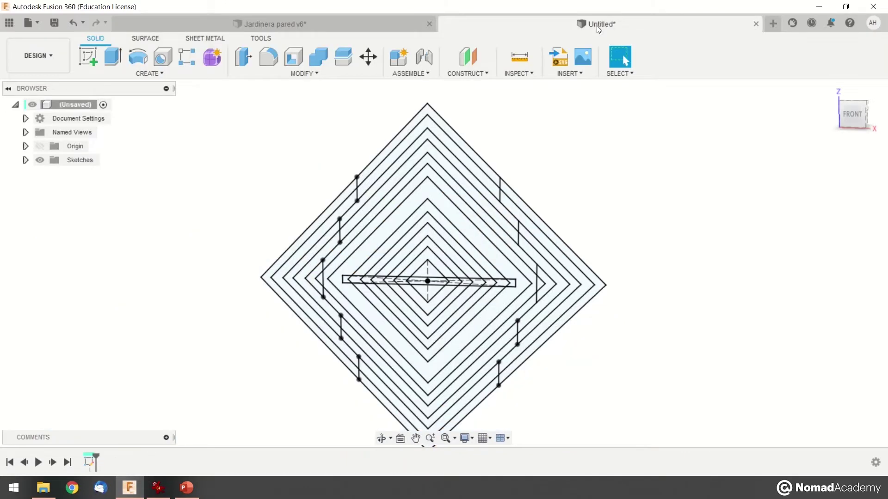
- Reopen Sketch1 of the new design for editing
{"action": "left_click", "coordinate": [26, 161]}
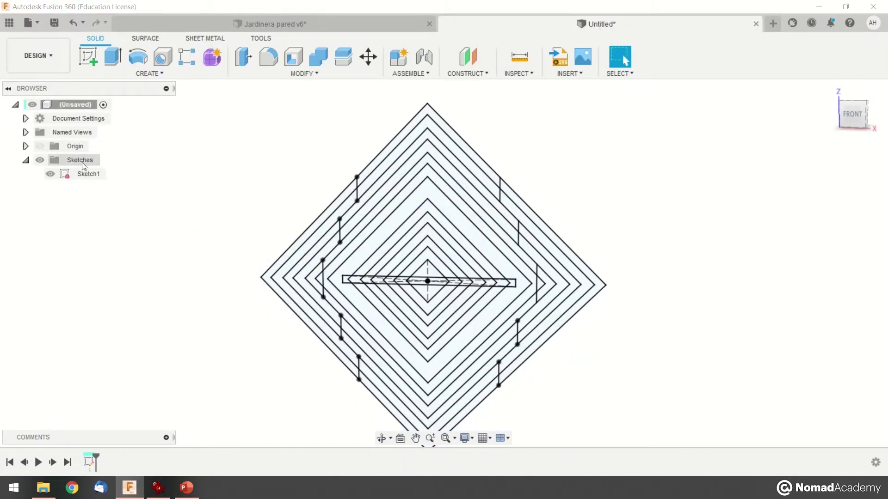
{"action": "double_click", "coordinate": [66, 172]}
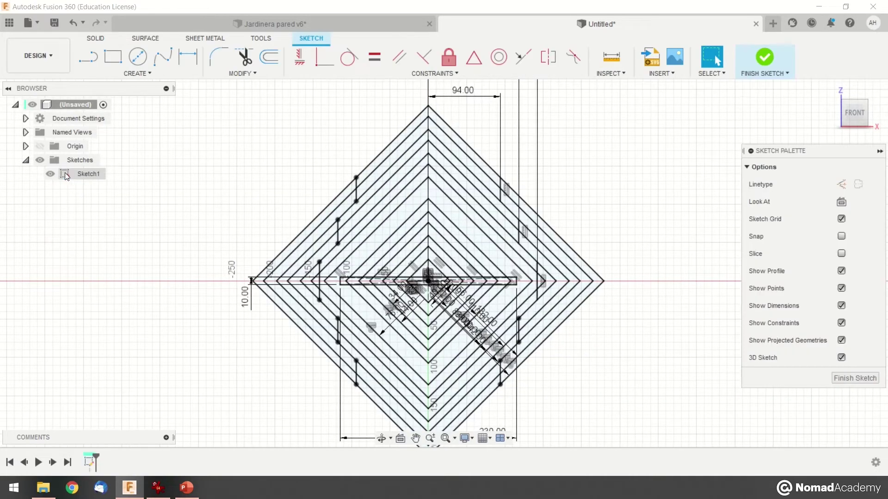
{"action": "scroll", "coordinate": [528, 170], "scroll_direction": "down", "scroll_amount": 1}
{"action": "scroll", "coordinate": [529, 170], "scroll_direction": "up", "scroll_amount": 4}
{"action": "scroll", "coordinate": [528, 170], "scroll_direction": "down", "scroll_amount": 1}
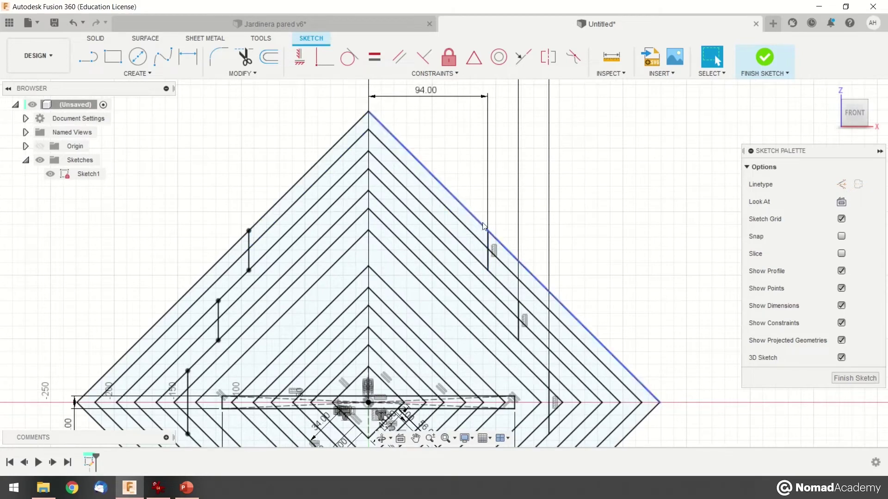
{"action": "mouse_move", "coordinate": [503, 168]}
{"action": "middle_mouse_down"}
{"action": "mouse_move", "coordinate": [519, 68]}
{"action": "mouse_move", "coordinate": [514, 163]}
{"action": "middle_mouse_up"}
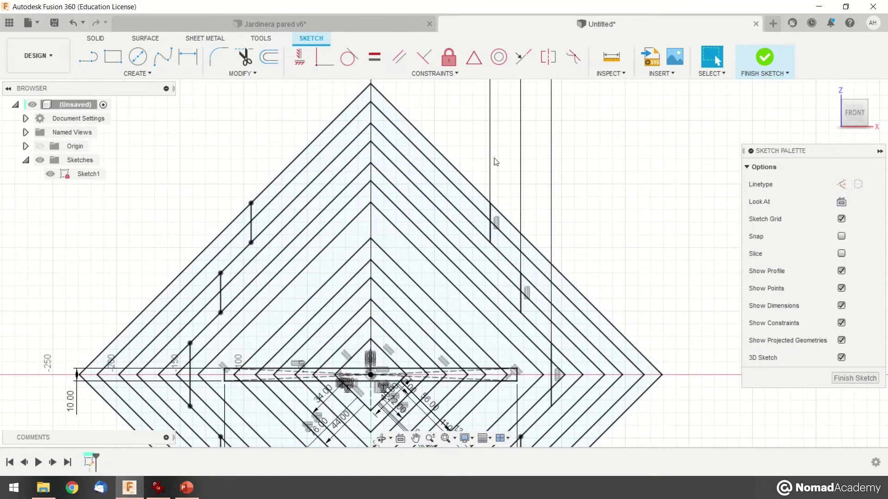
- Draw a vertical line about 17 mm long between the second and third diamonds, just inside the upper-right step line
{"action": "left_click", "coordinate": [92, 59]}
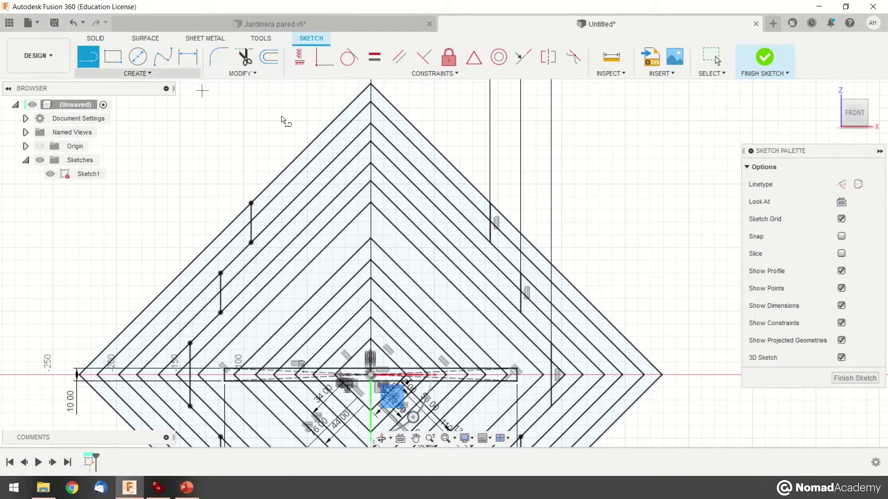
{"action": "scroll", "coordinate": [481, 215], "scroll_direction": "up", "scroll_amount": 3}
{"action": "left_click", "coordinate": [480, 208]}
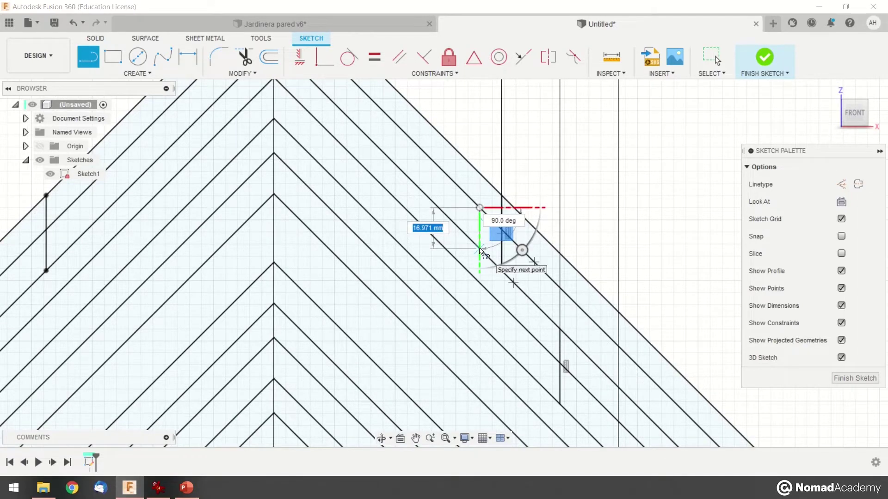
{"action": "mouse_move", "coordinate": [579, 224]}
{"action": "middle_mouse_down"}
{"action": "mouse_move", "coordinate": [581, 204]}
{"action": "mouse_move", "coordinate": [515, 196]}
{"action": "middle_mouse_up"}
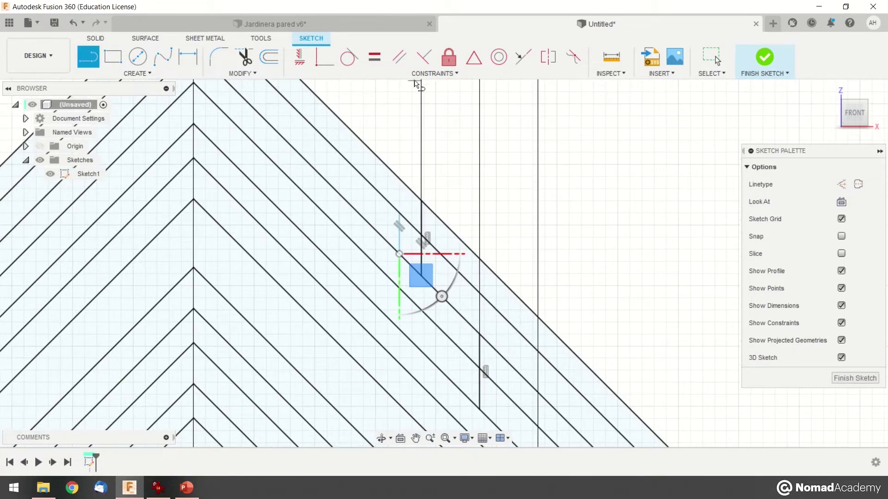
- Measure the distance between the upper-right cutout's vertical end and the outer step edge on the original panel, and return to the new design
{"action": "left_click", "coordinate": [388, 24]}
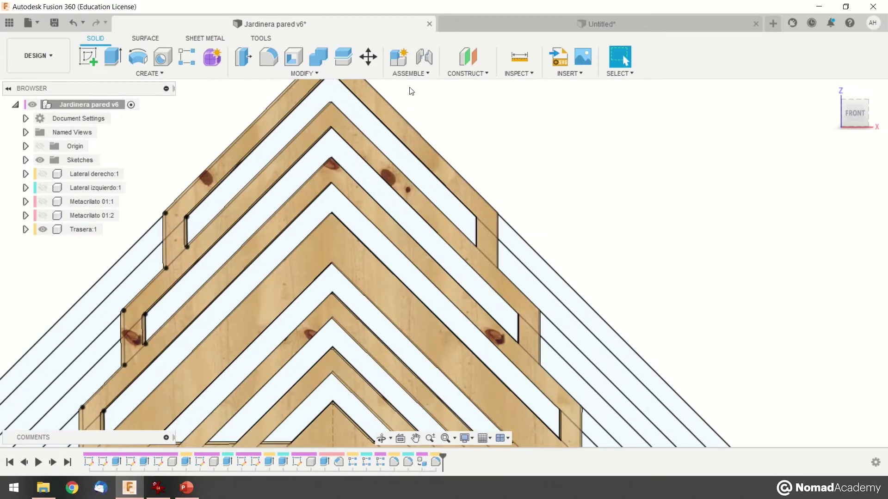
{"action": "left_click", "coordinate": [516, 60]}
{"action": "left_click", "coordinate": [476, 234]}
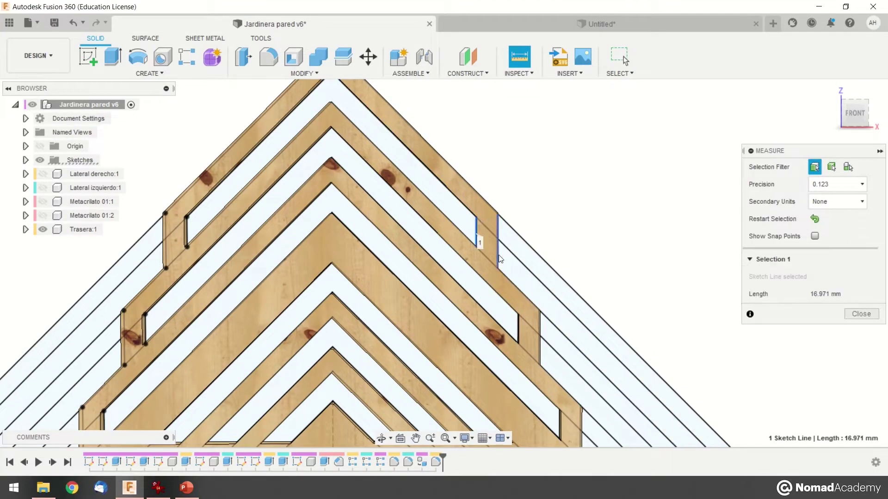
{"action": "left_click", "coordinate": [498, 254]}
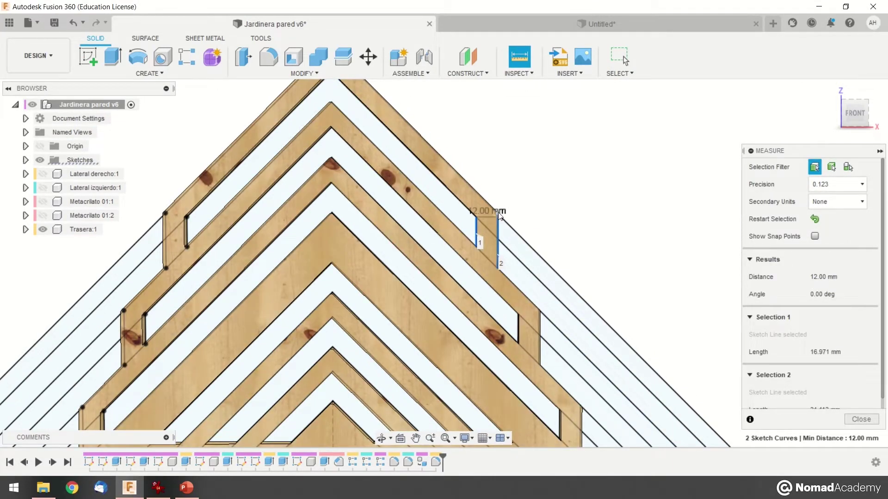
{"action": "key", "text": "Escape"}
{"action": "left_click", "coordinate": [477, 24]}
- Dimension the distance between the new short vertical line and the upper-right step line as 12 mm
{"action": "scroll", "coordinate": [453, 217], "scroll_direction": "down", "scroll_amount": 1}
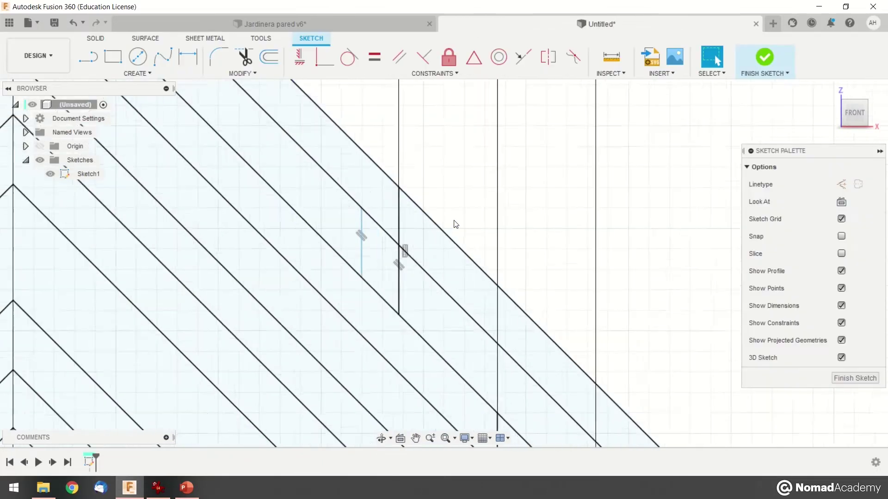
{"action": "key", "text": "d"}
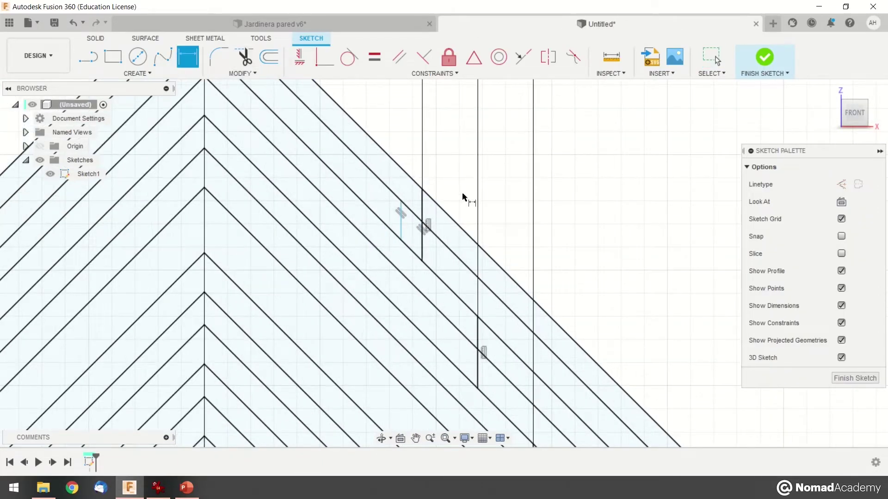
{"action": "left_click", "coordinate": [400, 226]}
{"action": "left_click", "coordinate": [422, 228]}
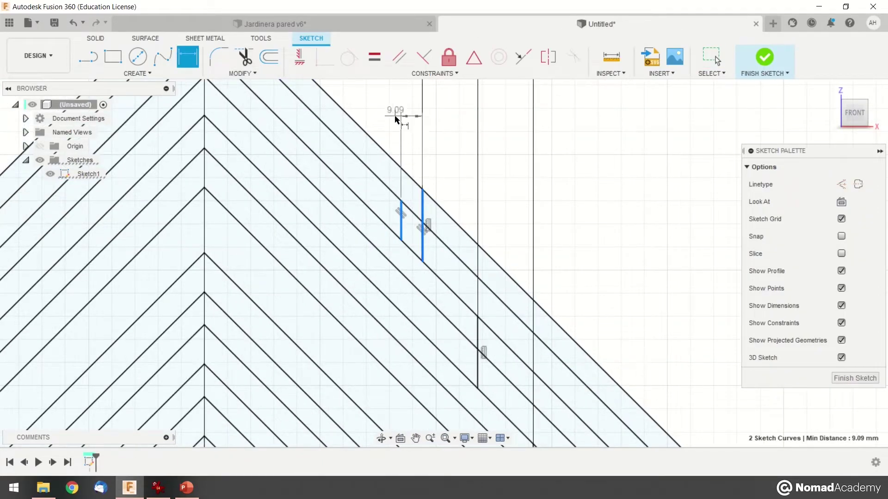
{"action": "left_click", "coordinate": [445, 134]}
{"action": "type", "text": "12"}
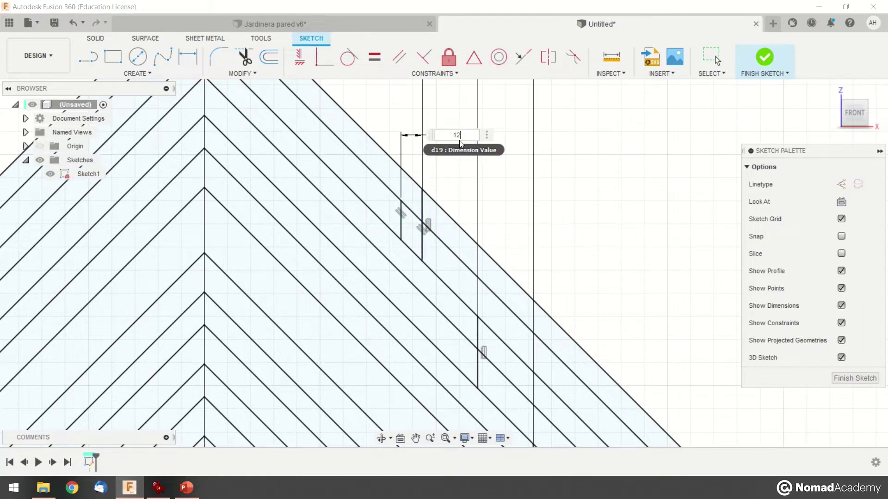
{"action": "key", "text": "Return"}
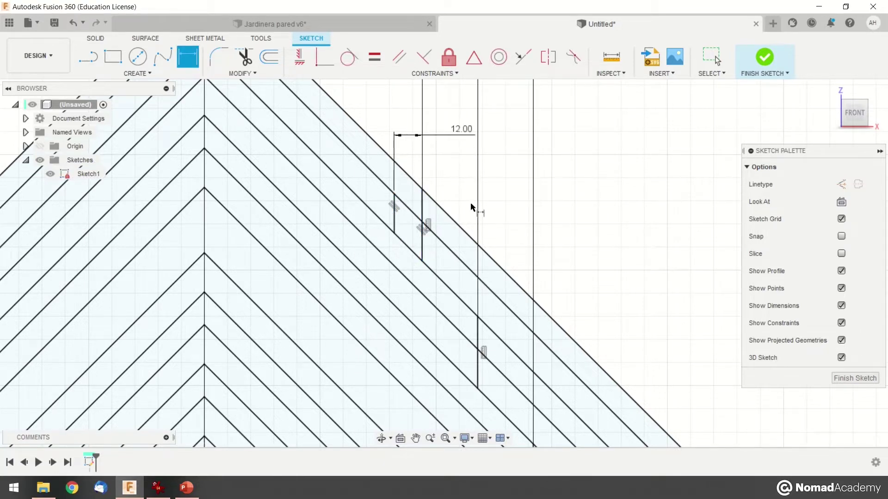
{"action": "middle_click_drag", "start_coordinate": [392, 215], "coordinate": [421, 245]}
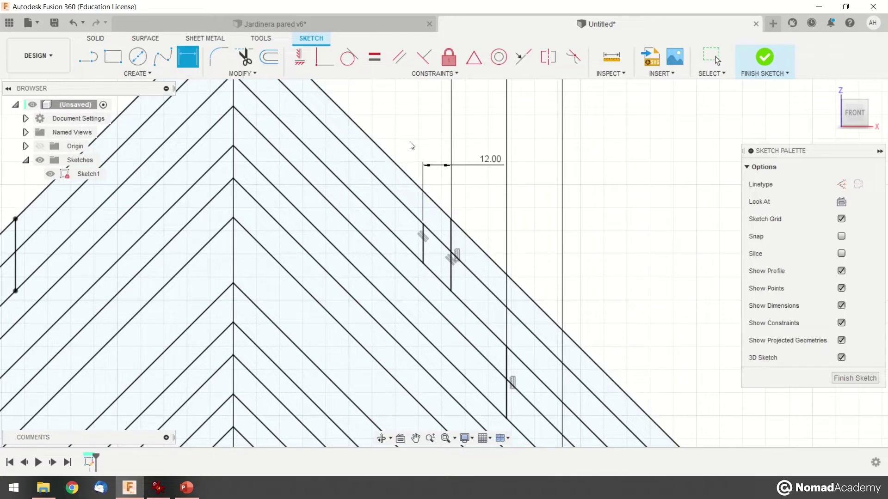
{"action": "key", "text": "Escape"}
- Highlight the outer band, the connecting profiles beside the new line and the next solid band to check the frame shape
{"action": "left_click", "coordinate": [401, 182]}
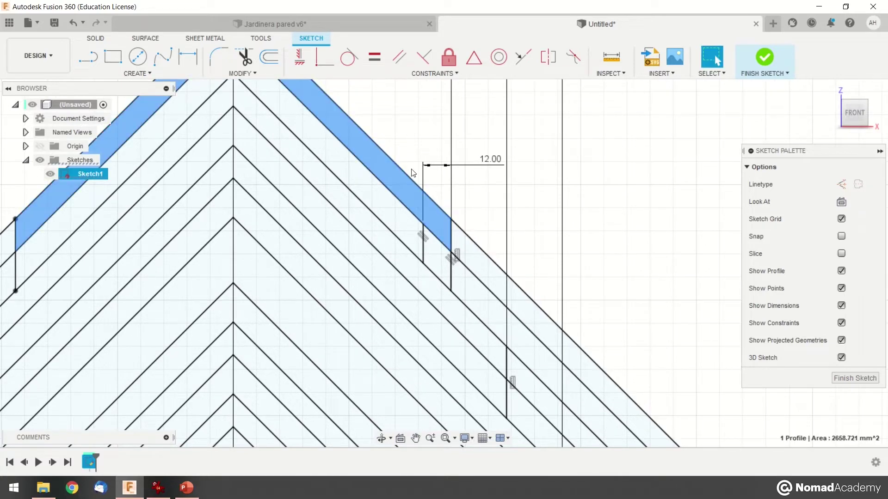
{"action": "middle_click_drag", "start_coordinate": [412, 173], "coordinate": [439, 193]}
{"action": "left_click", "coordinate": [466, 276], "text": "ctrl"}
{"action": "left_click", "coordinate": [438, 289], "text": "ctrl"}
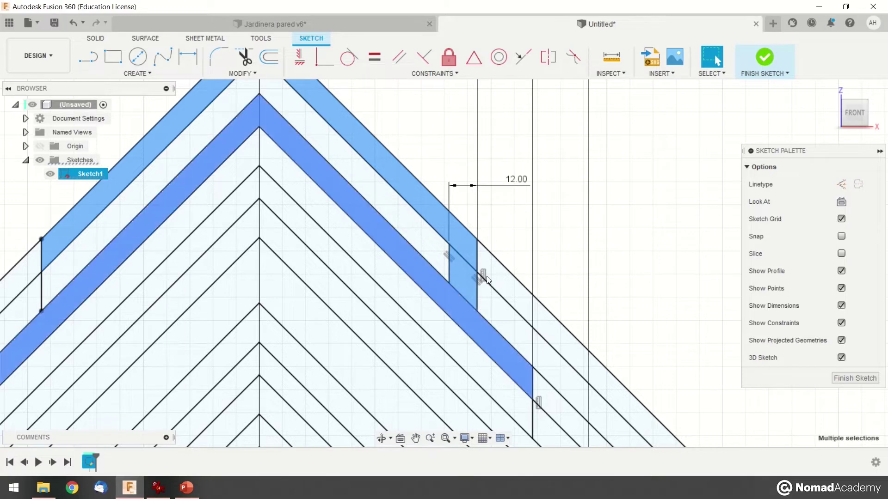
{"action": "middle_click_drag", "start_coordinate": [512, 374], "coordinate": [461, 254]}
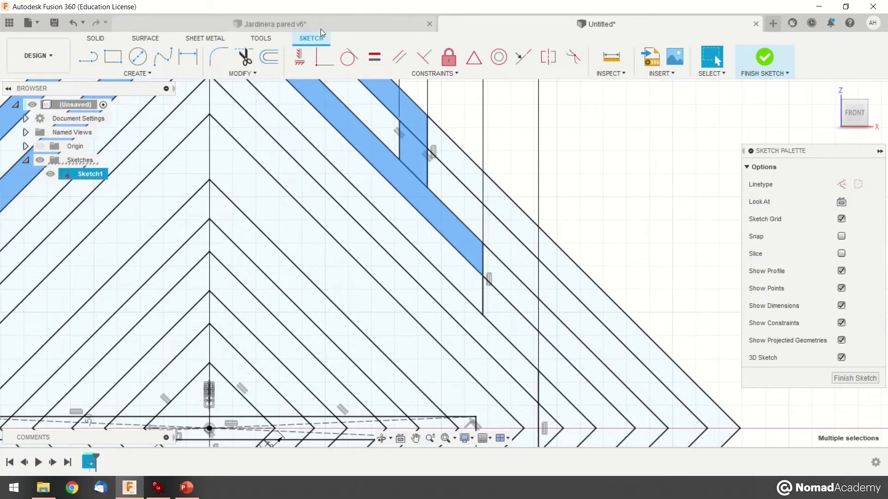
- Draw a vertical line about 17 mm long between the fourth and fifth diamonds, just inside the second step line on the upper right
{"action": "left_click", "coordinate": [86, 57]}
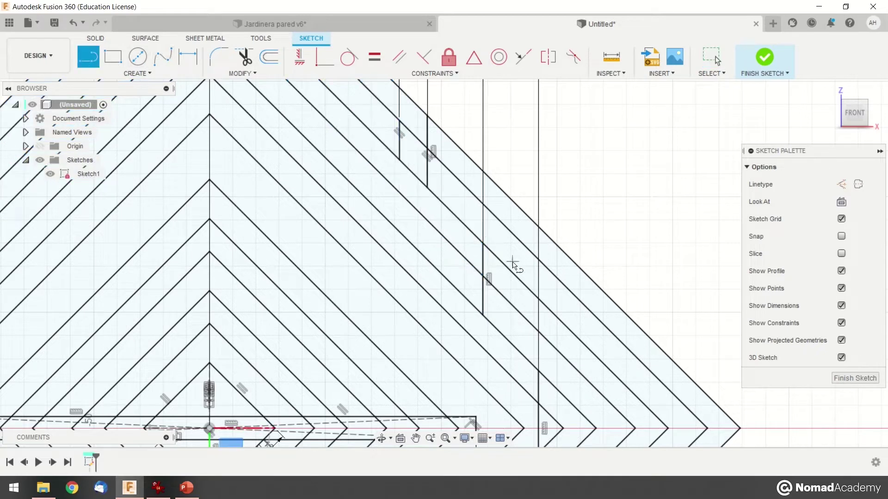
{"action": "left_click", "coordinate": [459, 254]}
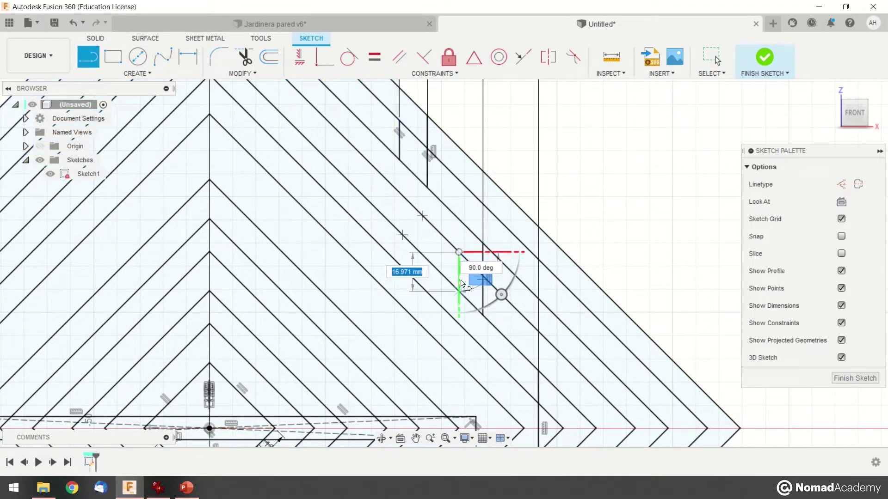
{"action": "left_click", "coordinate": [459, 292]}
{"action": "key", "text": "Escape"}
- Dimension the distance between the new short vertical line and the second step line on the upper right as 12 mm
{"action": "key", "text": "d"}
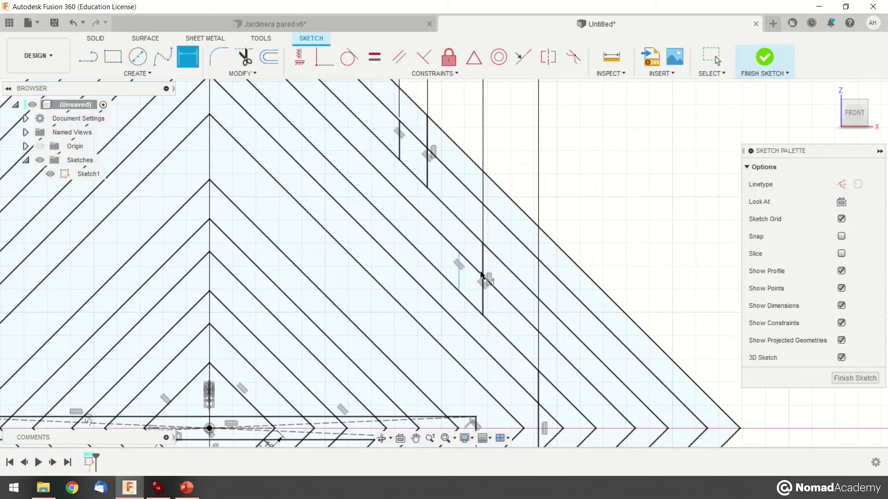
{"action": "left_click", "coordinate": [483, 303]}
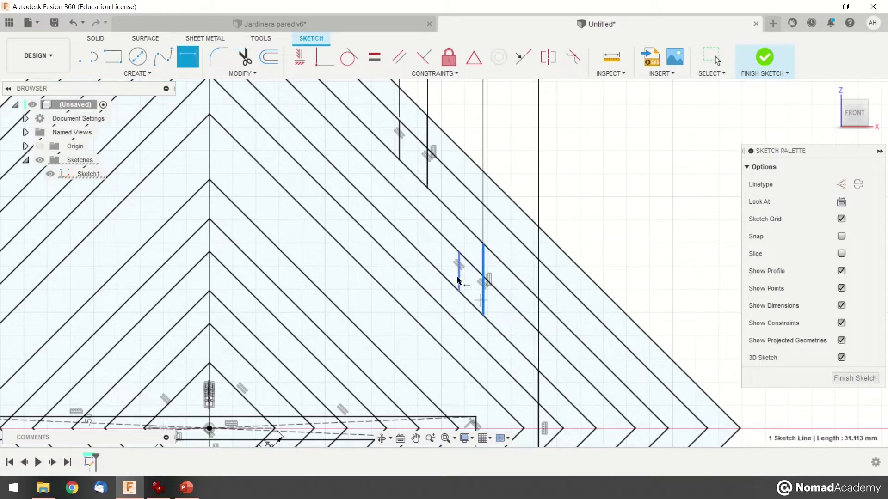
{"action": "left_click", "coordinate": [457, 280]}
{"action": "left_click", "coordinate": [580, 203]}
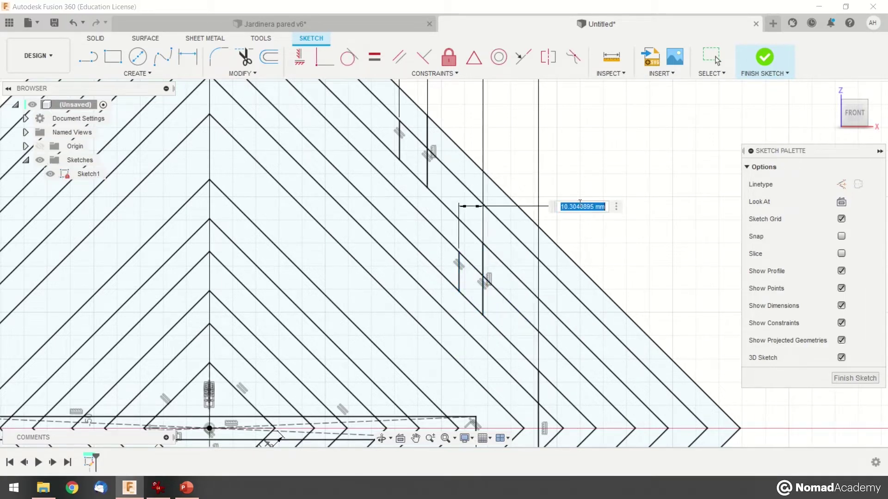
{"action": "type", "text": "12"}
{"action": "key", "text": "Return"}
- Draw a vertical line about 17 mm long between the next two diamonds, just above the horizontal axis and inside the next step line
{"action": "middle_click_drag", "start_coordinate": [580, 313], "coordinate": [569, 258]}
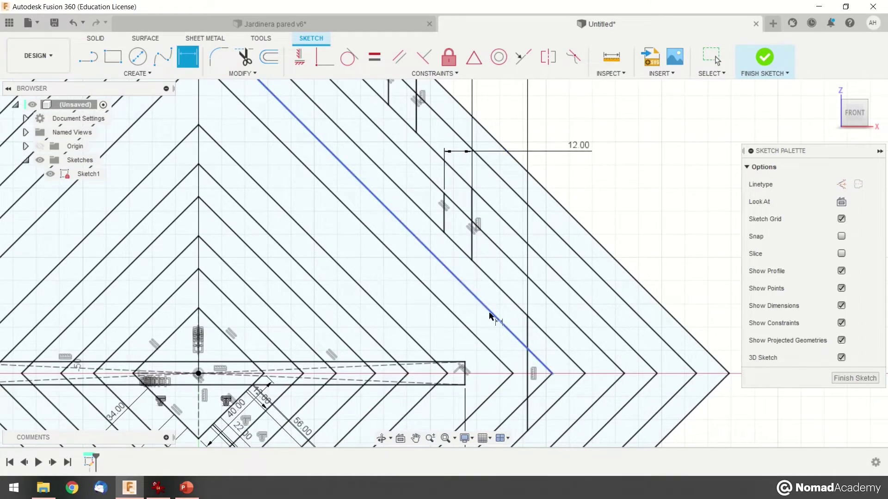
{"action": "left_click", "coordinate": [96, 65]}
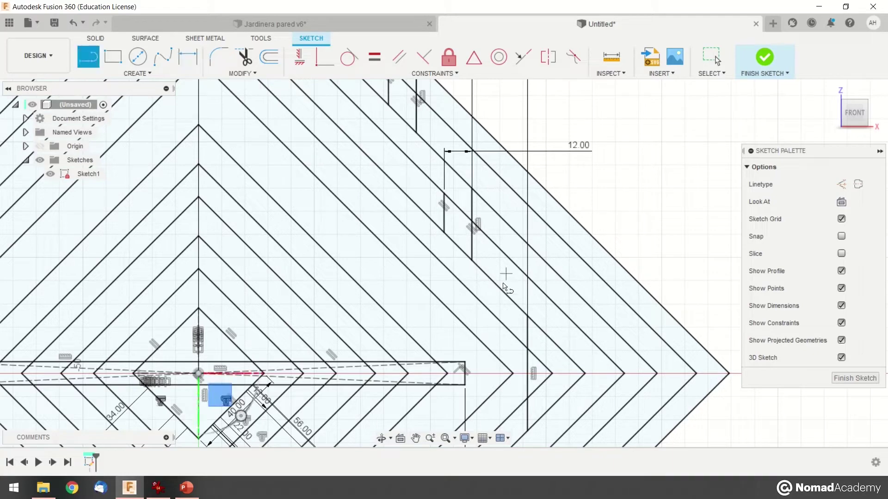
{"action": "left_click", "coordinate": [485, 305]}
{"action": "left_click", "coordinate": [484, 344]}
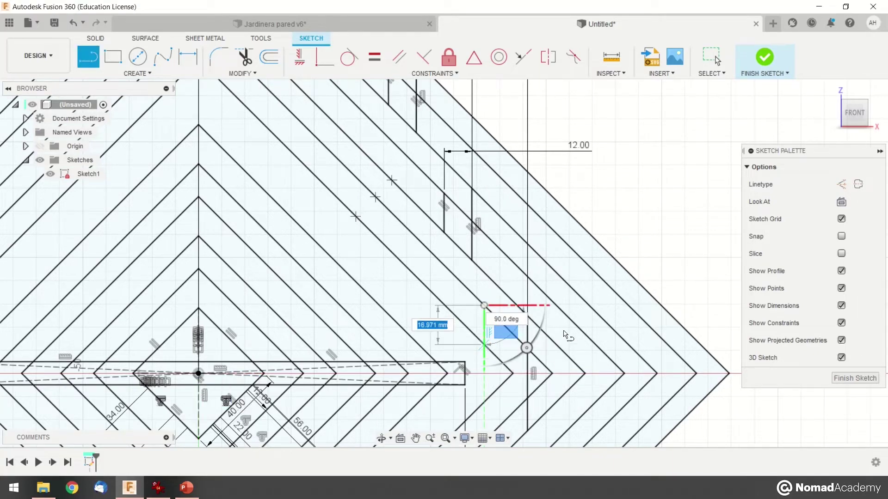
{"action": "key", "text": "Escape"}
- Try to dimension the distance between the new short vertical line above the horizontal axis and the step line beside it
{"action": "middle_click_drag", "start_coordinate": [619, 290], "coordinate": [600, 224]}
{"action": "scroll", "coordinate": [601, 224], "scroll_direction": "down", "scroll_amount": 2}
{"action": "scroll", "coordinate": [625, 193], "scroll_direction": "up", "scroll_amount": 3}
{"action": "middle_click_drag", "start_coordinate": [625, 192], "coordinate": [604, 224]}
{"action": "left_click", "coordinate": [189, 57]}
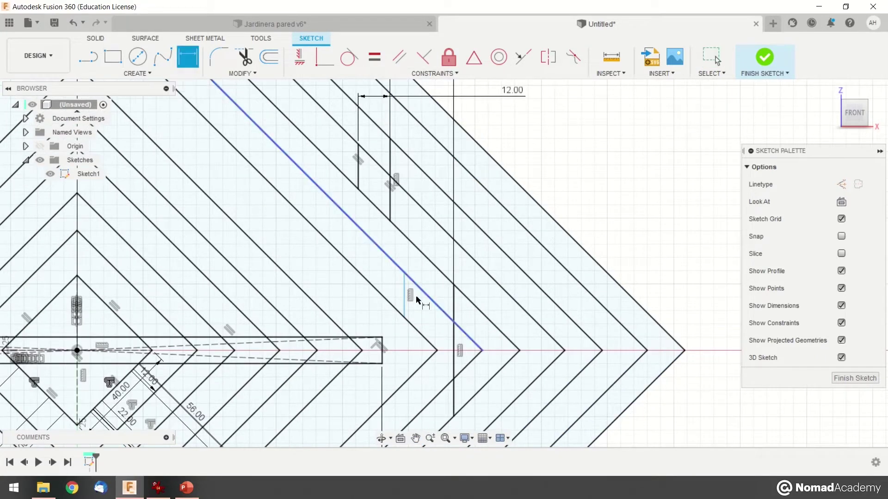
{"action": "left_click", "coordinate": [406, 306]}
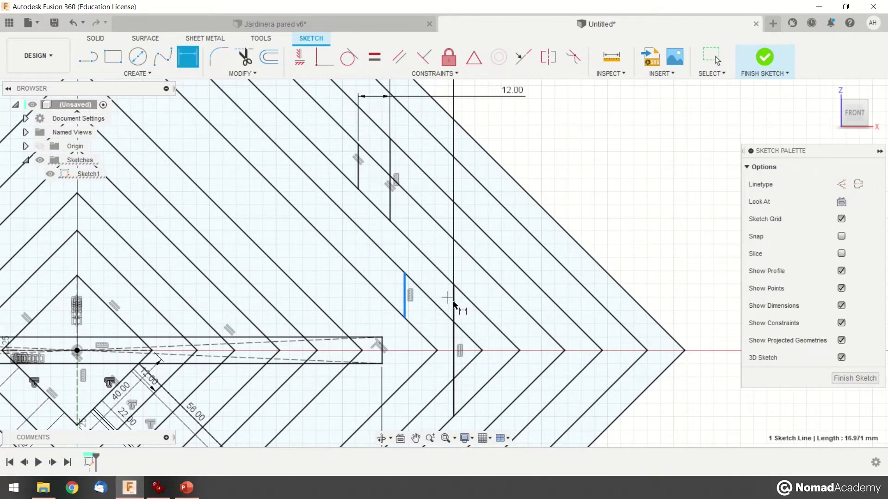
{"action": "left_click", "coordinate": [461, 284]}
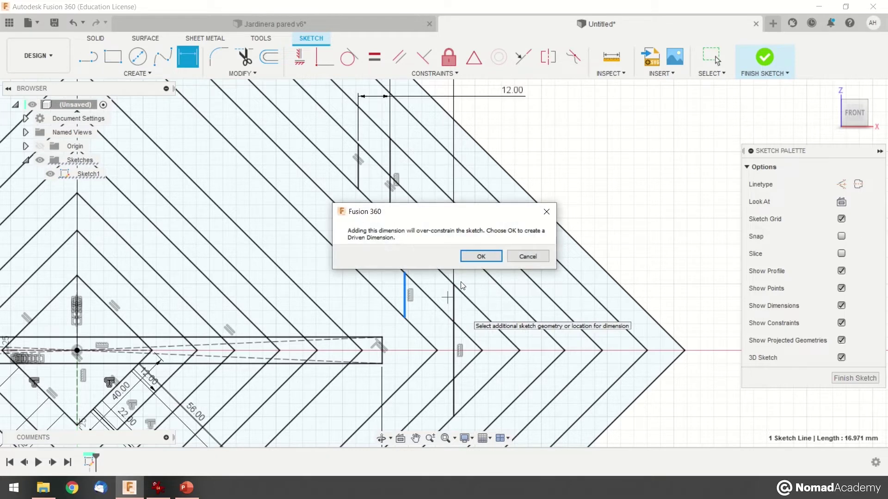
- Dimension the lowest short vertical line 12 mm from the longer vertical line beside it
{"action": "left_click", "coordinate": [526, 256]}
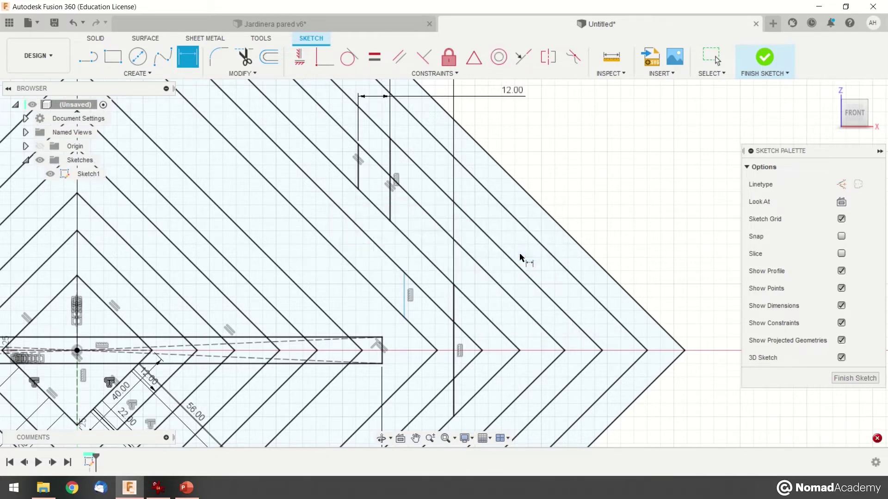
{"action": "left_click", "coordinate": [454, 300]}
{"action": "key", "text": "Escape"}
{"action": "left_click", "coordinate": [180, 57]}
{"action": "left_click", "coordinate": [404, 299]}
{"action": "left_click", "coordinate": [454, 297]}
{"action": "left_click", "coordinate": [546, 153]}
{"action": "key", "text": "Return"}
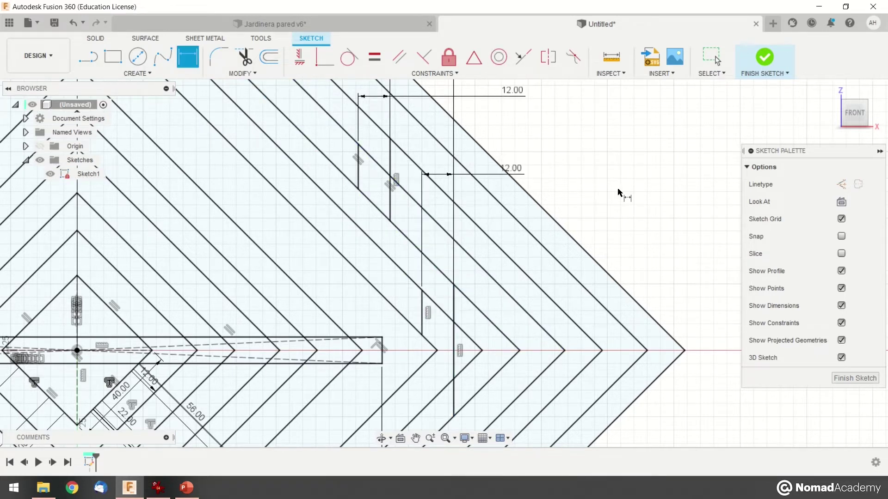
{"action": "scroll", "coordinate": [620, 196], "scroll_direction": "down", "scroll_amount": 2}
{"action": "mouse_move", "coordinate": [585, 225]}
{"action": "middle_mouse_down"}
{"action": "mouse_move", "coordinate": [620, 248]}
{"action": "mouse_move", "coordinate": [609, 260]}
{"action": "middle_mouse_up"}
{"action": "scroll", "coordinate": [620, 254], "scroll_direction": "down", "scroll_amount": 2}
{"action": "key", "text": "Escape"}
{"action": "key", "text": "Escape"}
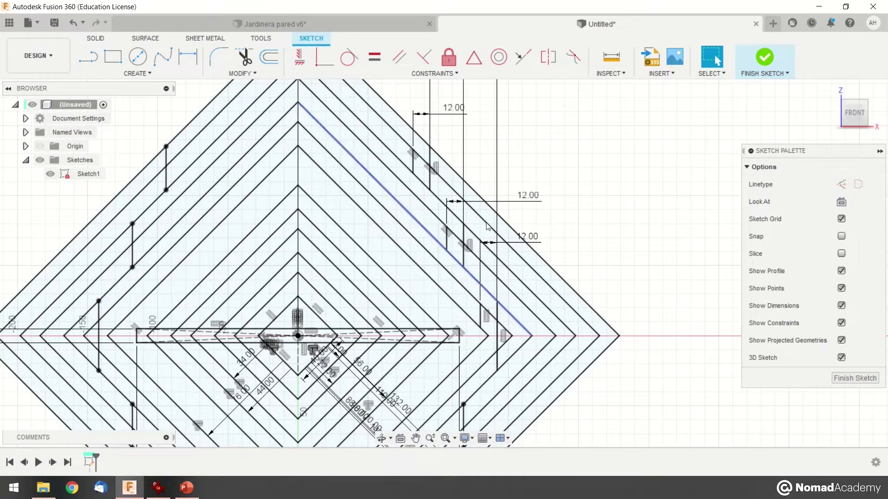
- Examine the end edges of the diagonal slots in the Jardinera pared v6 design, and return to the untitled sketch
{"action": "middle_click_drag", "start_coordinate": [585, 308], "coordinate": [619, 304]}
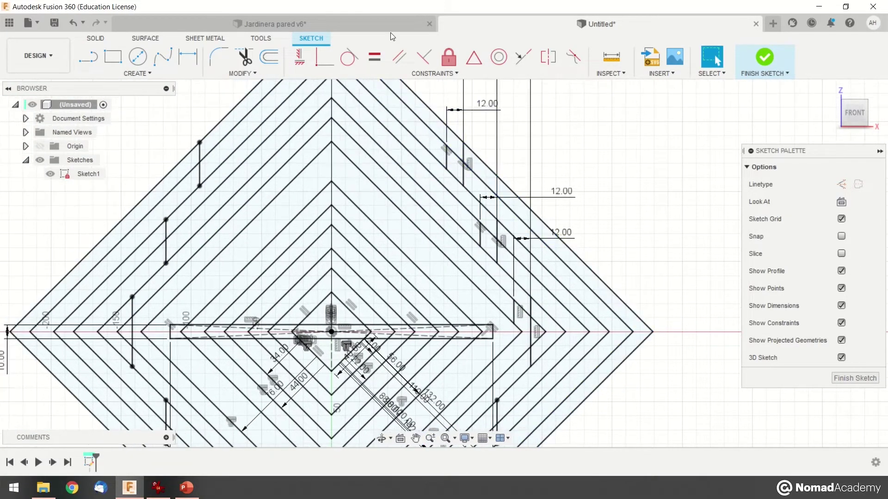
{"action": "left_click", "coordinate": [389, 25]}
{"action": "middle_click_drag", "start_coordinate": [546, 154], "coordinate": [543, 142]}
{"action": "key", "text": "Escape"}
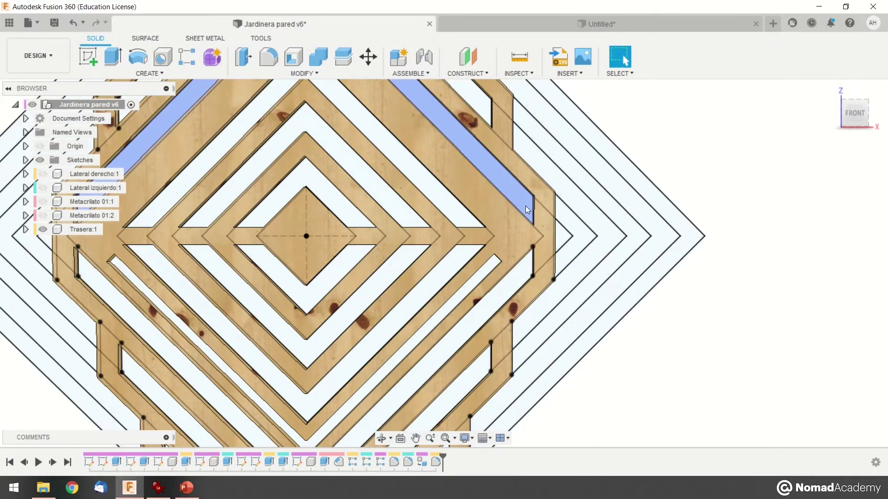
{"action": "middle_click_drag", "start_coordinate": [523, 230], "coordinate": [543, 278]}
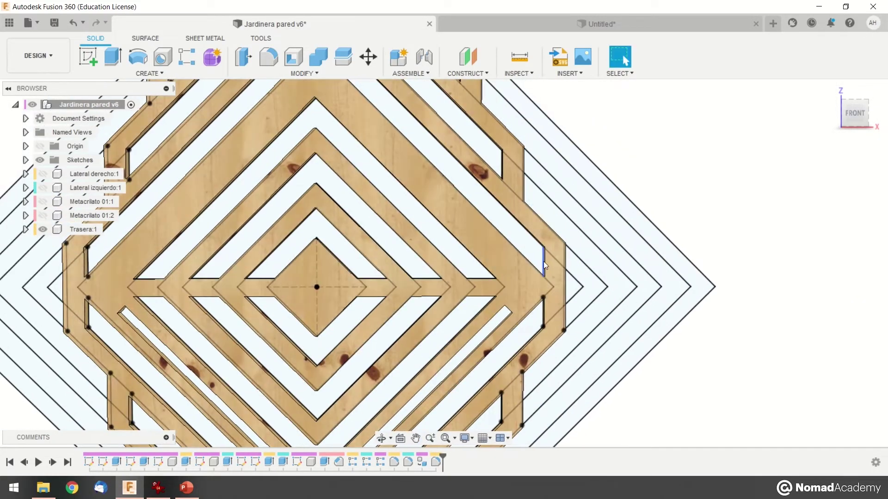
{"action": "middle_click_drag", "start_coordinate": [516, 208], "coordinate": [533, 259]}
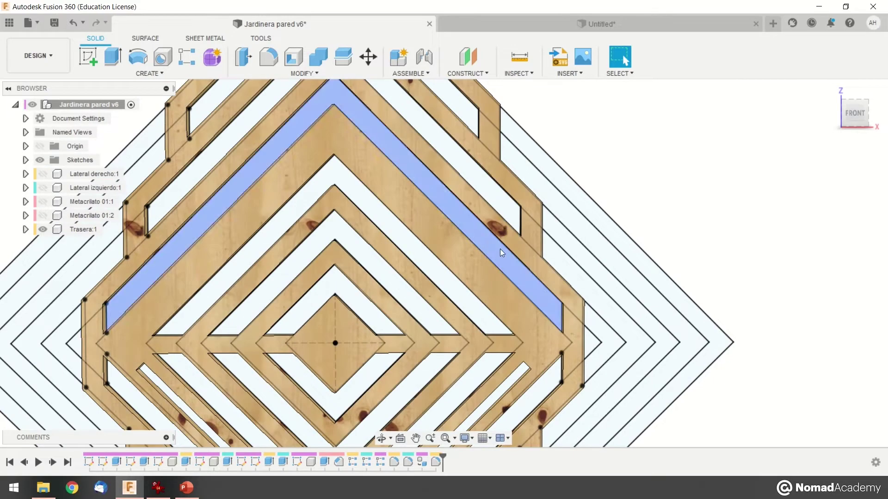
{"action": "left_click", "coordinate": [518, 18]}
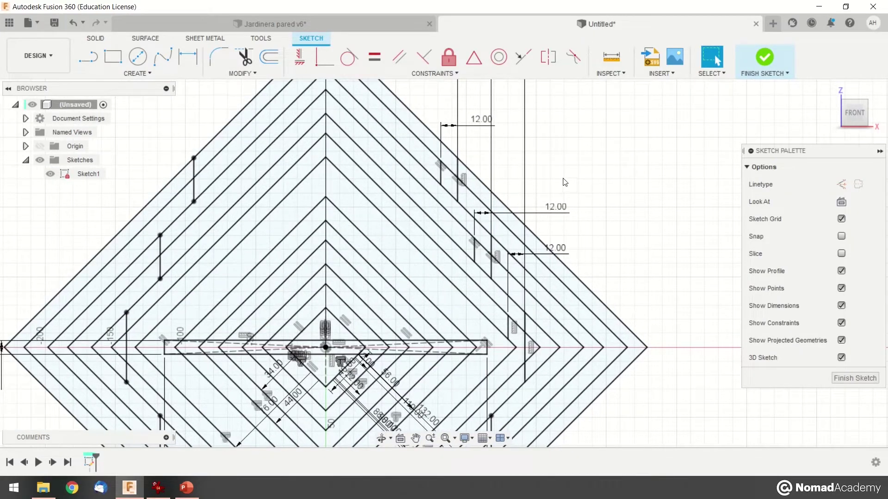
- Mirror the three short vertical lines of the upper-right half about the sketch's vertical centre line
{"action": "left_click", "coordinate": [441, 176]}
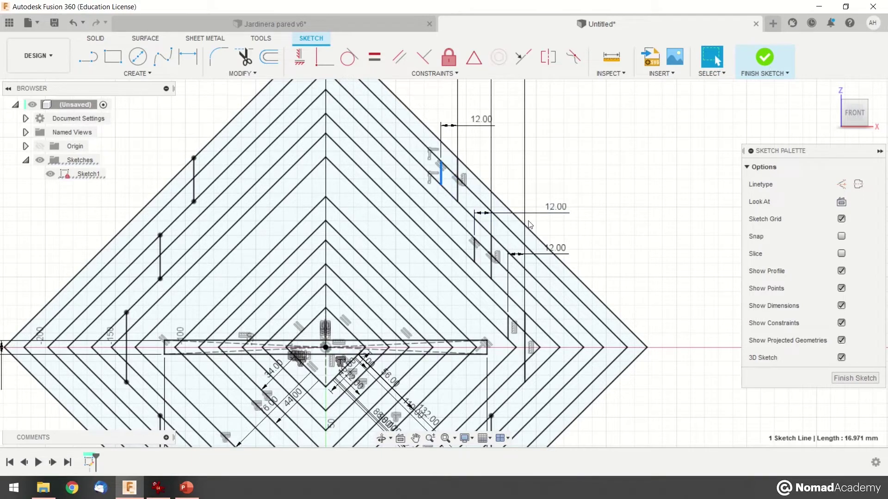
{"action": "left_click", "coordinate": [474, 254], "text": "shift"}
{"action": "left_click", "coordinate": [509, 330], "text": "shift"}
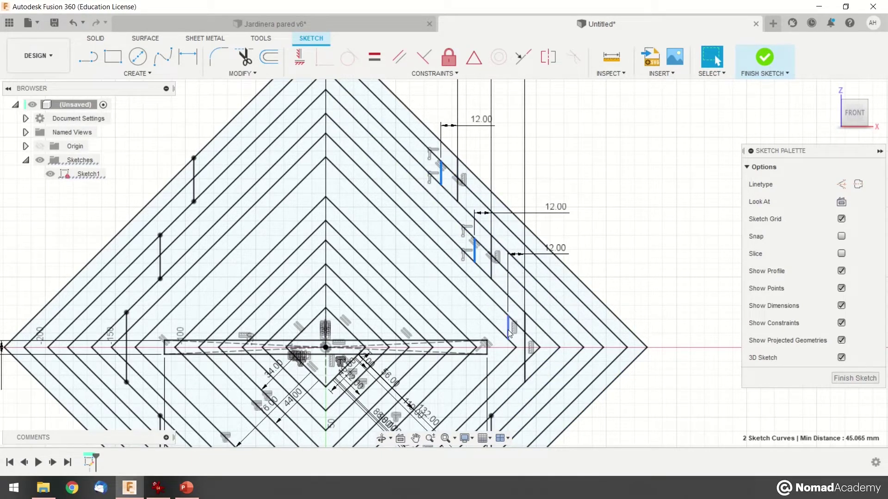
{"action": "mouse_move", "coordinate": [572, 253]}
{"action": "middle_mouse_down"}
{"action": "mouse_move", "coordinate": [609, 250]}
{"action": "mouse_move", "coordinate": [620, 274]}
{"action": "mouse_move", "coordinate": [611, 270]}
{"action": "middle_mouse_up"}
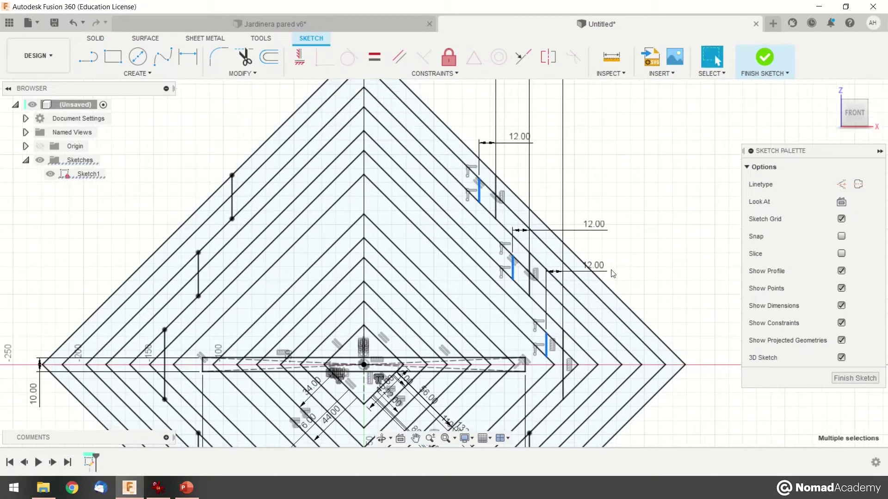
{"action": "left_click", "coordinate": [198, 75]}
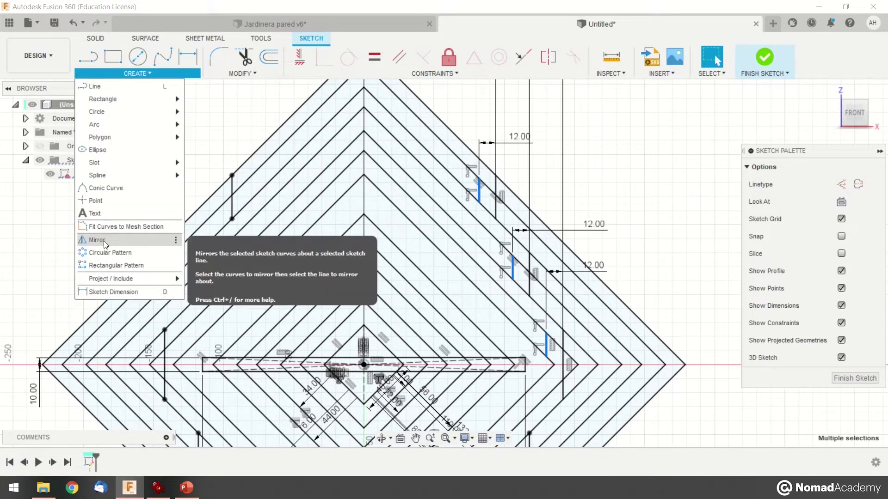
{"action": "left_click", "coordinate": [103, 244]}
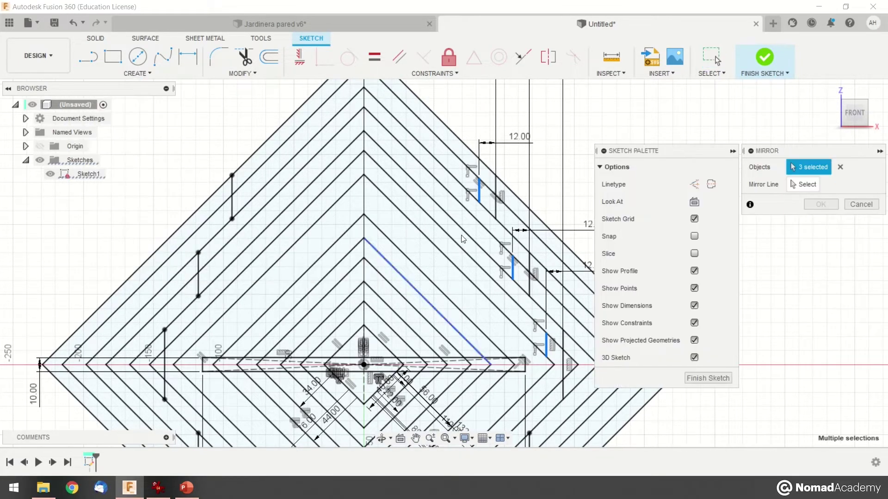
{"action": "left_click", "coordinate": [803, 186]}
{"action": "middle_click_drag", "start_coordinate": [467, 260], "coordinate": [454, 227]}
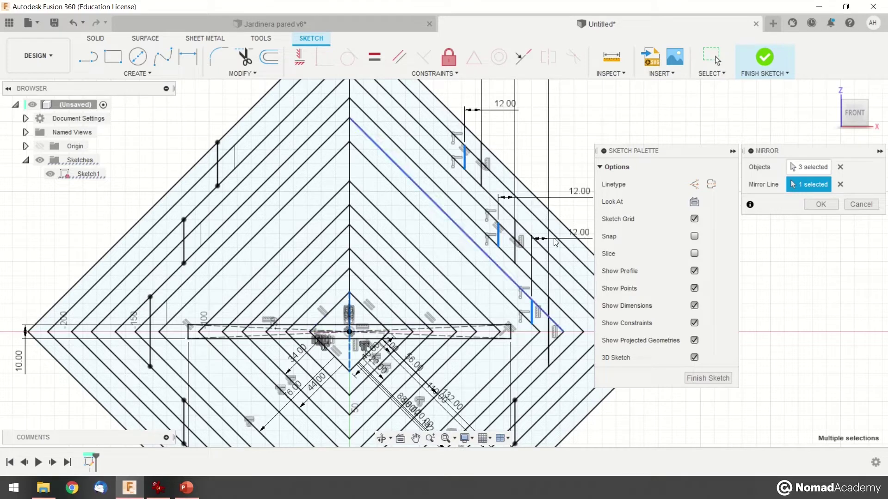
{"action": "left_click", "coordinate": [821, 205]}
{"action": "middle_click_drag", "start_coordinate": [356, 205], "coordinate": [416, 192]}
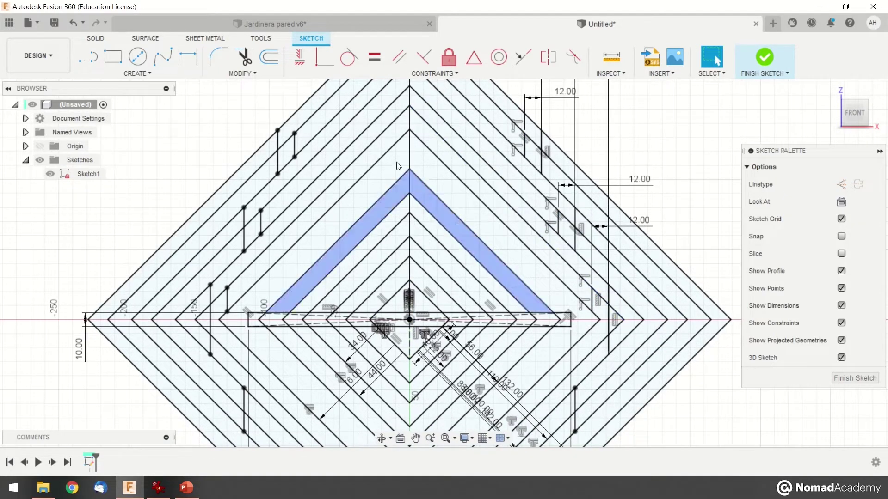
- Start the sketch Mirror with the six short vertical lines, and clear its object selection after mis-picking the horizontal centre line
{"action": "middle_click_drag", "start_coordinate": [580, 175], "coordinate": [593, 193]}
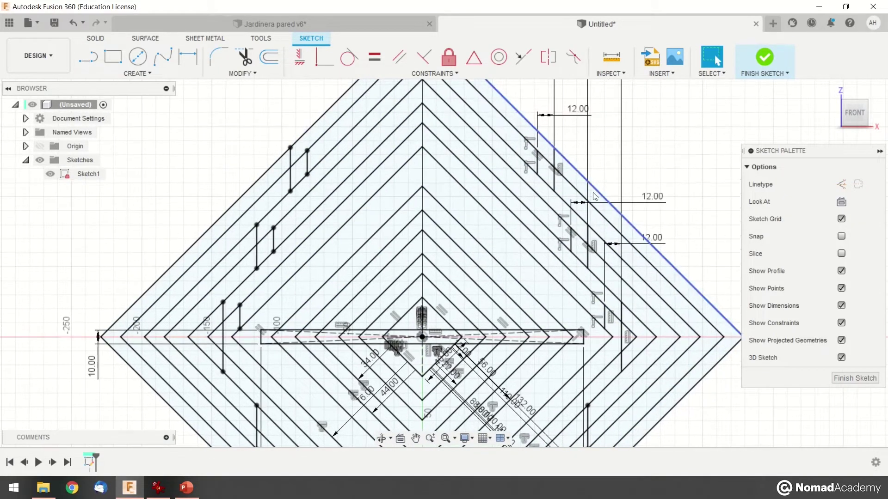
{"action": "left_click", "coordinate": [537, 159]}
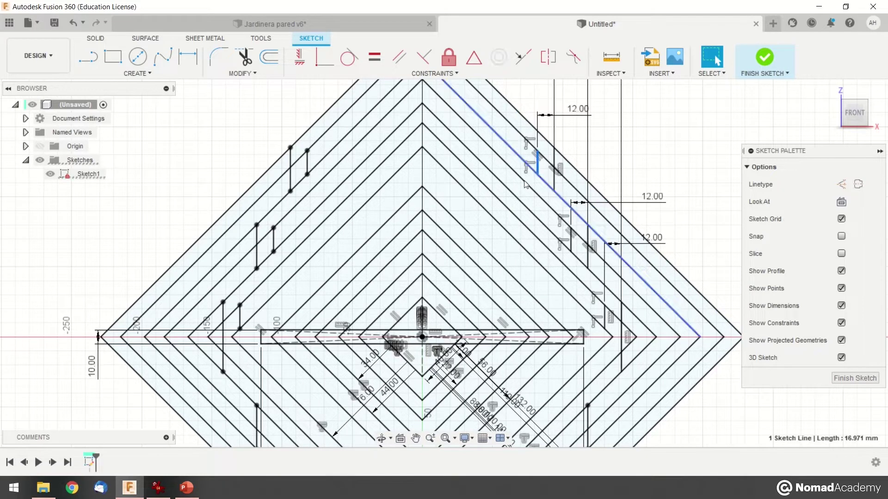
{"action": "left_click", "coordinate": [308, 160], "text": "shift"}
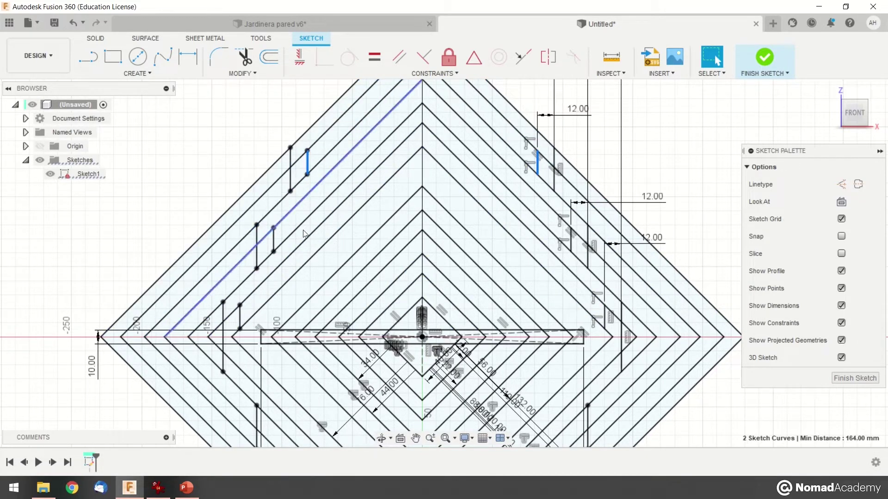
{"action": "left_click", "coordinate": [275, 243], "text": "shift"}
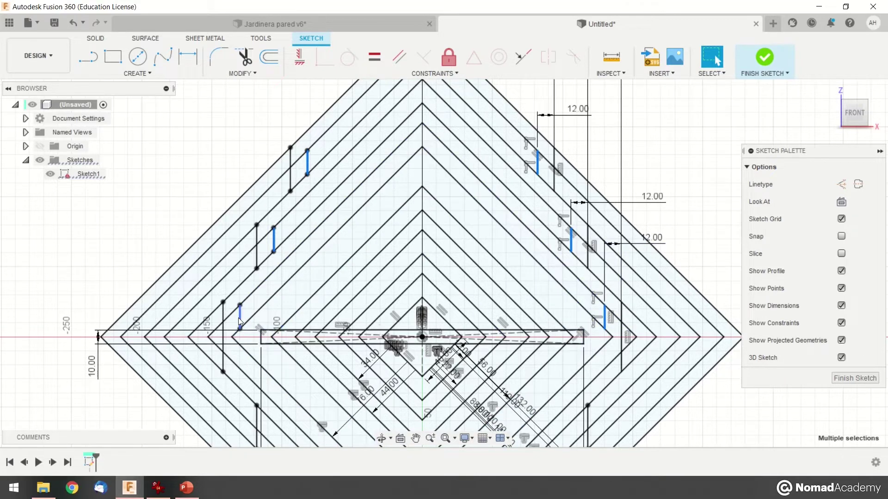
{"action": "left_click", "coordinate": [137, 73]}
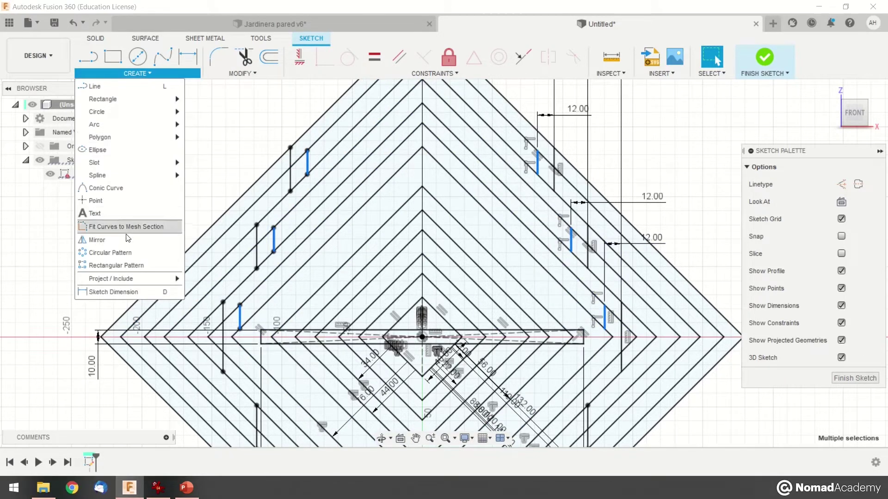
{"action": "left_click", "coordinate": [95, 214]}
{"action": "scroll", "coordinate": [455, 336], "scroll_direction": "up", "scroll_amount": 10}
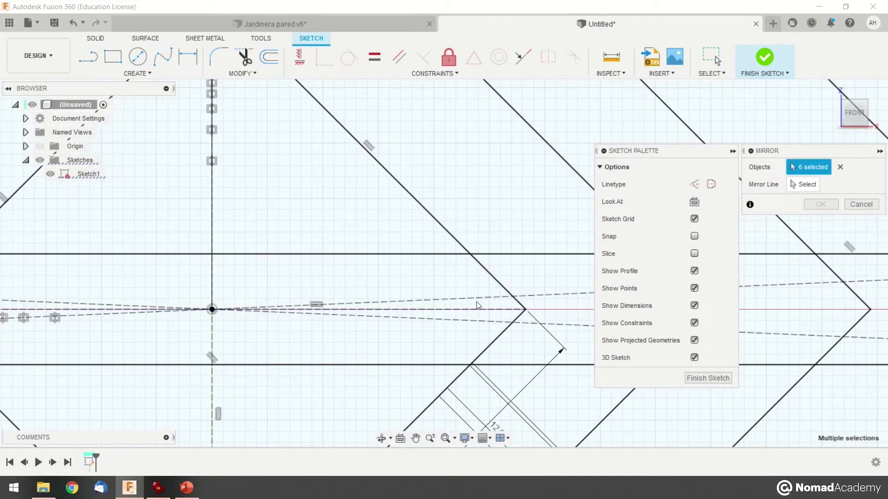
{"action": "scroll", "coordinate": [435, 309], "scroll_direction": "down", "scroll_amount": 2}
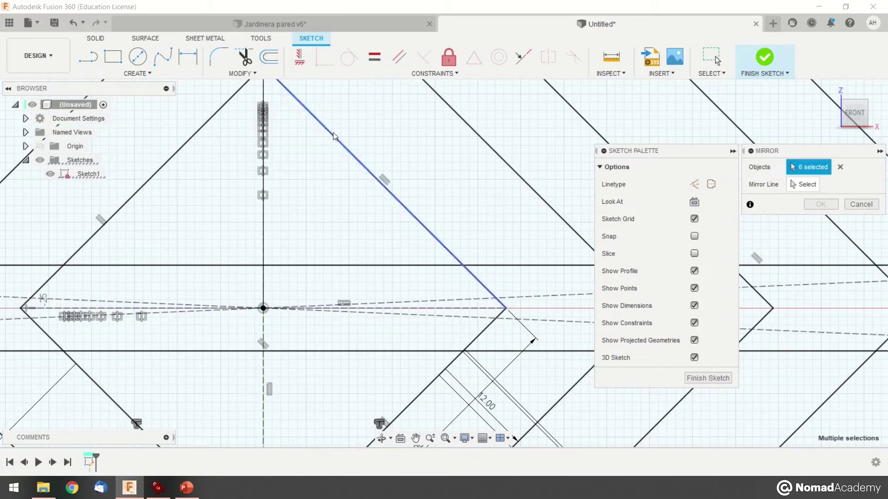
{"action": "left_click", "coordinate": [440, 307]}
{"action": "scroll", "coordinate": [440, 307], "scroll_direction": "down", "scroll_amount": 2}
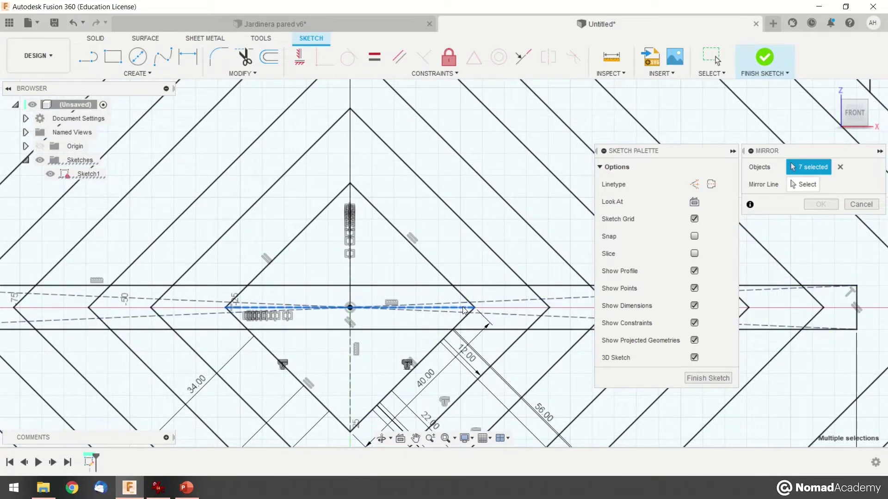
{"action": "scroll", "coordinate": [465, 311], "scroll_direction": "up", "scroll_amount": 3}
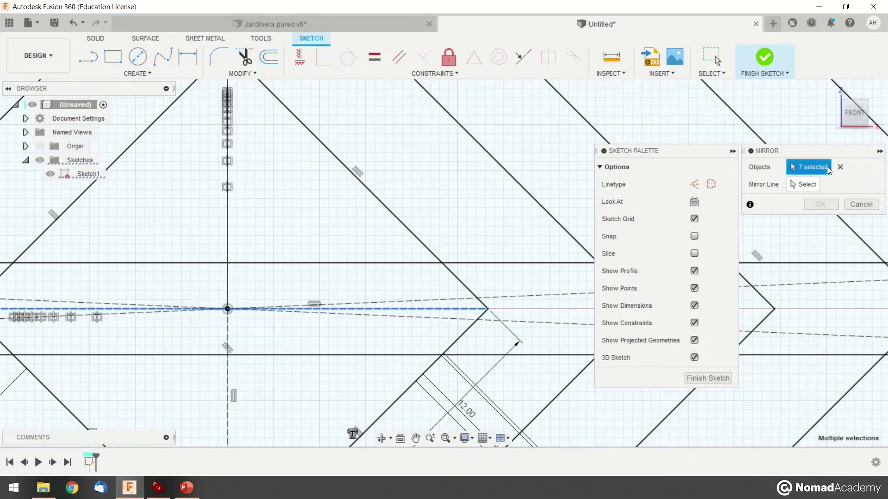
{"action": "left_click", "coordinate": [840, 167]}
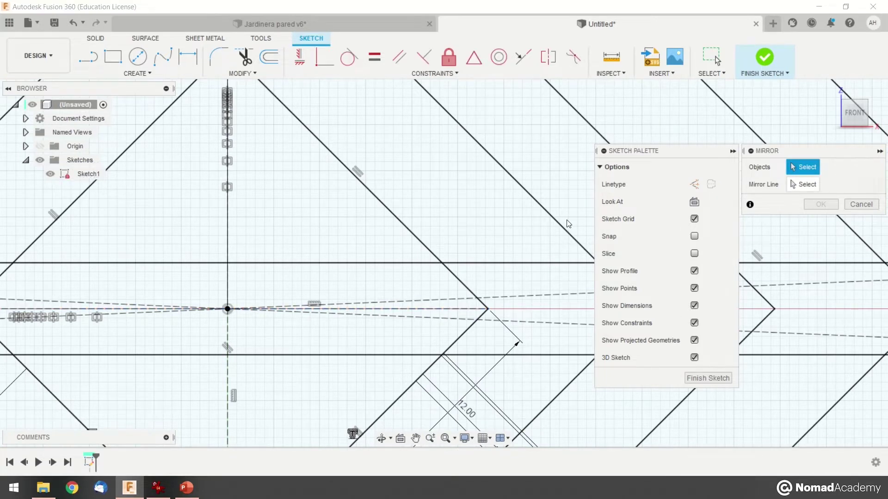
- Mirror the six short vertical lines of the upper half about the horizontal centre line
{"action": "scroll", "coordinate": [569, 245], "scroll_direction": "down", "scroll_amount": 3}
{"action": "scroll", "coordinate": [560, 244], "scroll_direction": "down", "scroll_amount": 5}
{"action": "mouse_move", "coordinate": [560, 244]}
{"action": "middle_mouse_down"}
{"action": "mouse_move", "coordinate": [458, 292]}
{"action": "mouse_move", "coordinate": [367, 350]}
{"action": "middle_mouse_up"}
{"action": "left_click", "coordinate": [205, 194]}
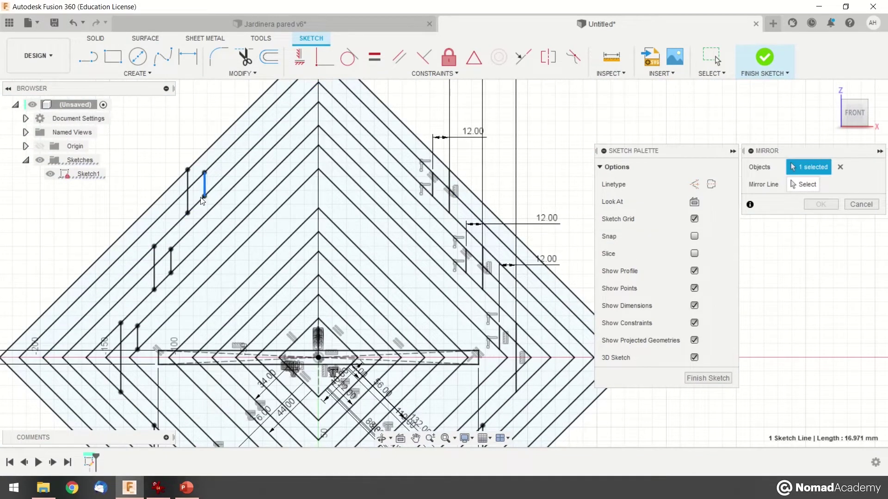
{"action": "left_click", "coordinate": [170, 264]}
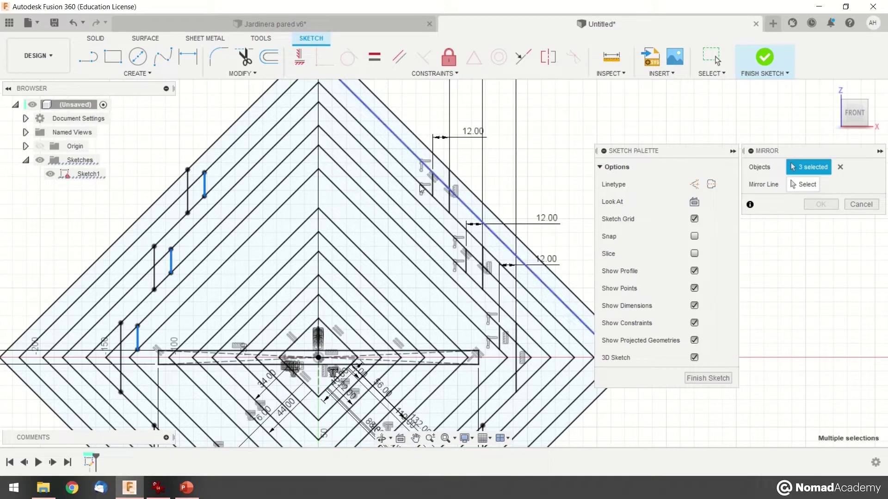
{"action": "left_click", "coordinate": [500, 334]}
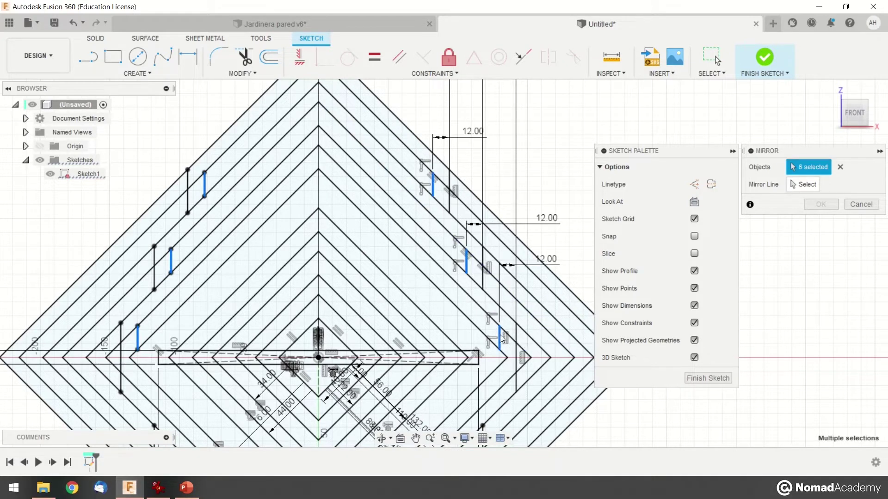
{"action": "left_click", "coordinate": [794, 185]}
{"action": "scroll", "coordinate": [296, 354], "scroll_direction": "up", "scroll_amount": 5}
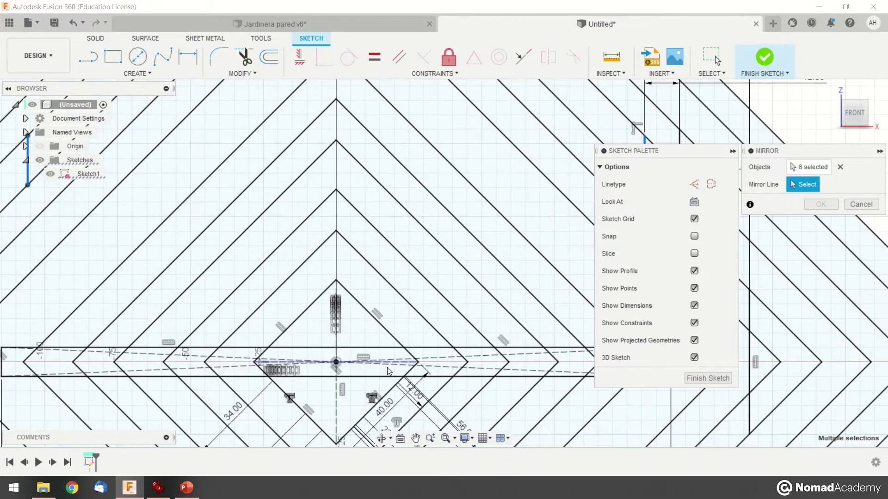
{"action": "left_click", "coordinate": [415, 355]}
{"action": "scroll", "coordinate": [393, 231], "scroll_direction": "down", "scroll_amount": 5}
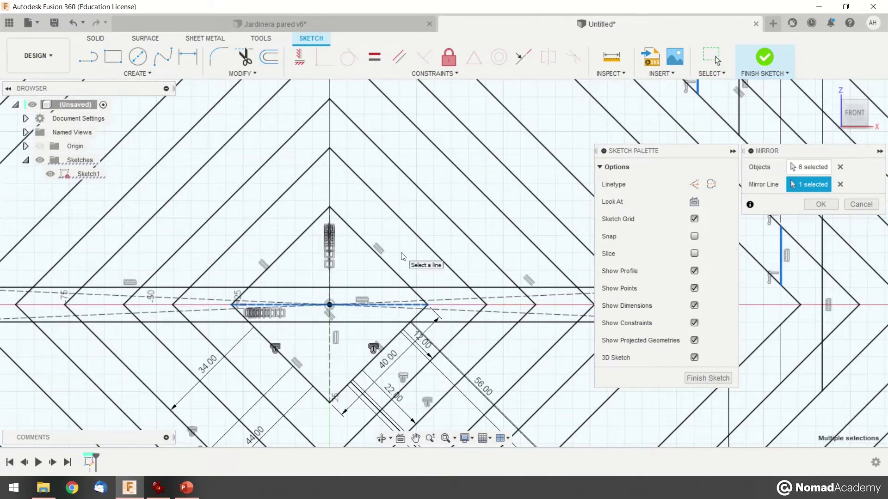
{"action": "middle_click_drag", "start_coordinate": [392, 230], "coordinate": [387, 211]}
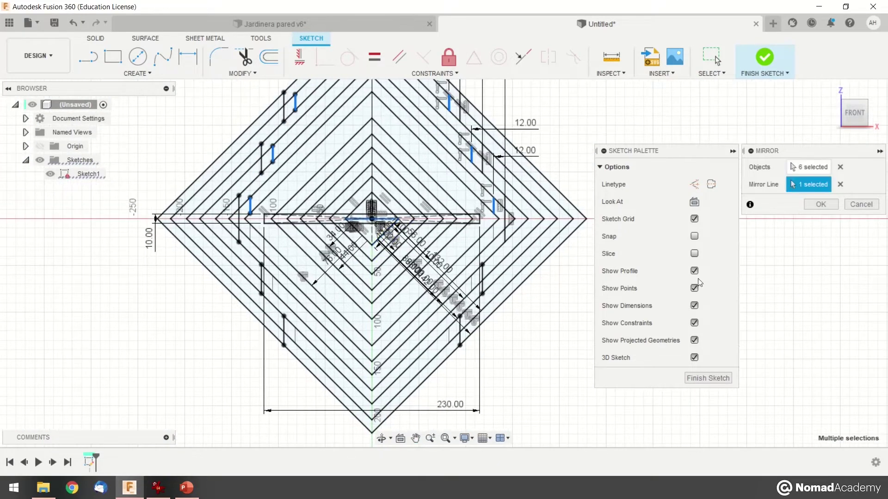
{"action": "left_click", "coordinate": [819, 205]}
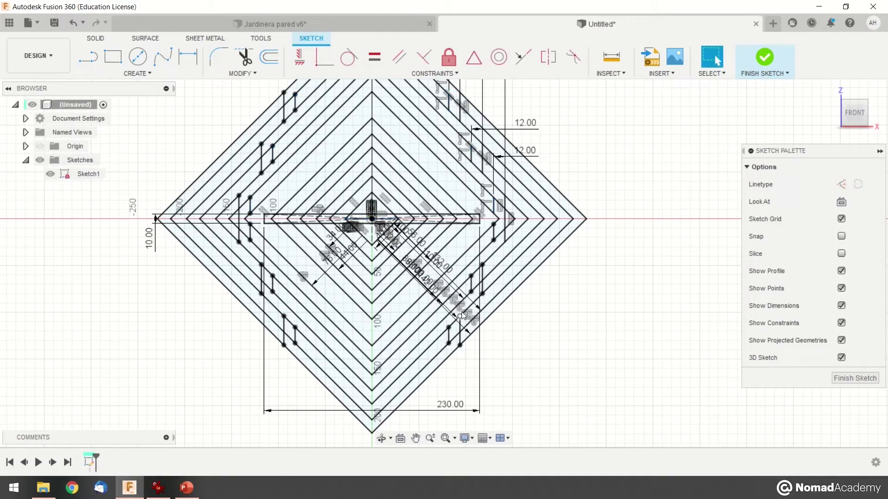
- Finish the sketch of nested diamonds and vertical end lines
{"action": "middle_click_drag", "start_coordinate": [492, 228], "coordinate": [513, 260]}
{"action": "left_click", "coordinate": [249, 291]}
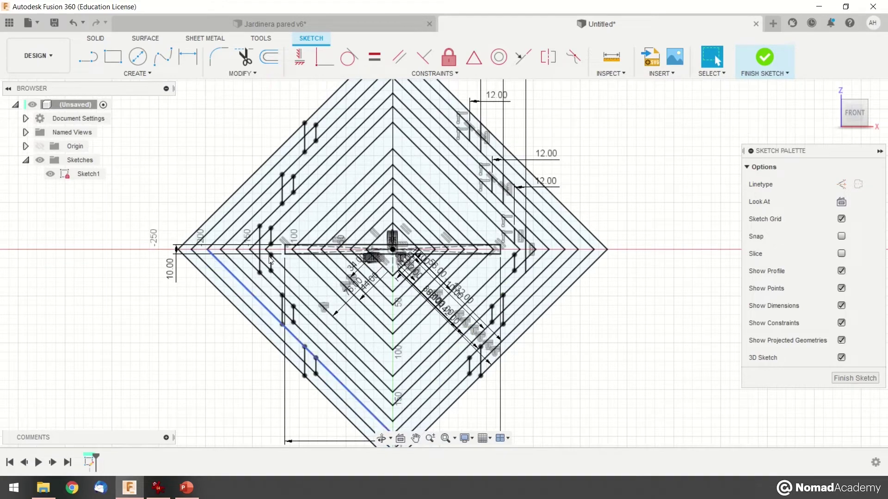
{"action": "scroll", "coordinate": [521, 220], "scroll_direction": "up", "scroll_amount": 1}
{"action": "mouse_move", "coordinate": [508, 149]}
{"action": "middle_mouse_down"}
{"action": "mouse_move", "coordinate": [521, 220]}
{"action": "mouse_move", "coordinate": [515, 233]}
{"action": "middle_mouse_up"}
{"action": "scroll", "coordinate": [522, 219], "scroll_direction": "down", "scroll_amount": 6}
{"action": "scroll", "coordinate": [515, 232], "scroll_direction": "up", "scroll_amount": 3}
{"action": "left_click", "coordinate": [764, 57]}
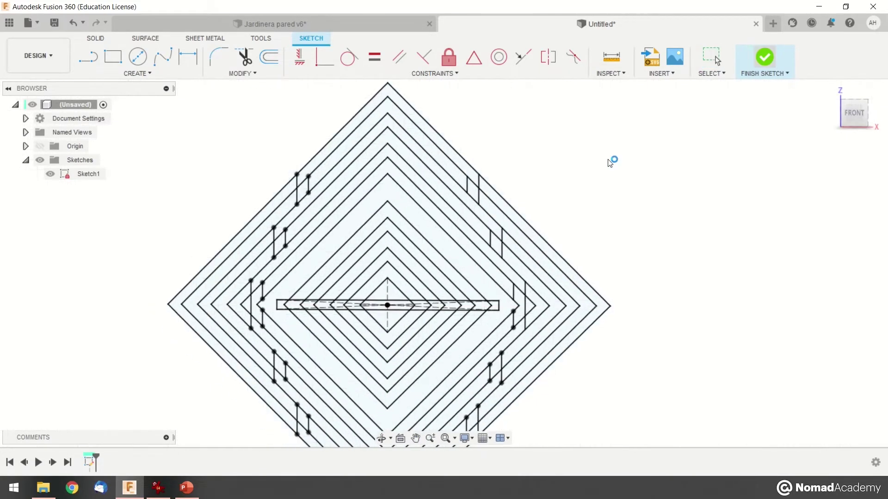
{"action": "scroll", "coordinate": [609, 162], "scroll_direction": "down", "scroll_amount": 1}
{"action": "scroll", "coordinate": [583, 155], "scroll_direction": "up", "scroll_amount": 1}
{"action": "mouse_move", "coordinate": [582, 155]}
{"action": "middle_mouse_down"}
{"action": "mouse_move", "coordinate": [556, 167]}
{"action": "mouse_move", "coordinate": [550, 157]}
{"action": "middle_mouse_up"}
{"action": "middle_click_drag", "start_coordinate": [244, 144], "coordinate": [223, 178]}
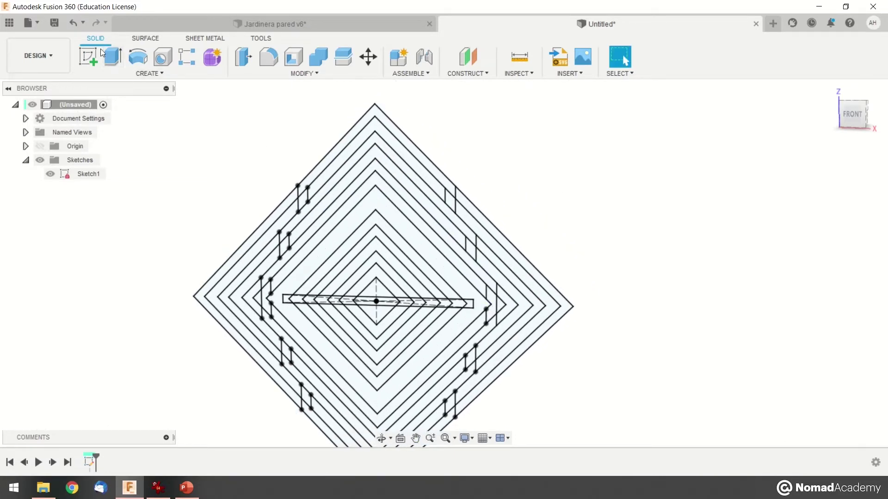
{"action": "left_click", "coordinate": [109, 56]}
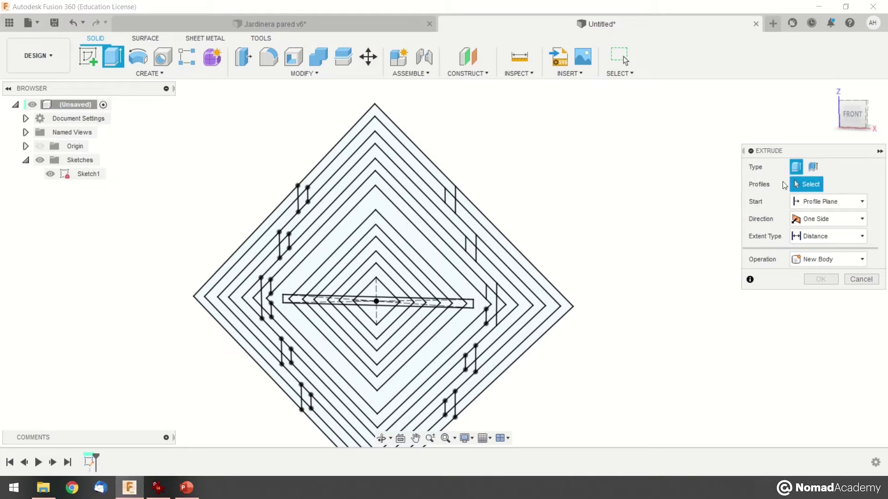
{"action": "left_click", "coordinate": [434, 174]}
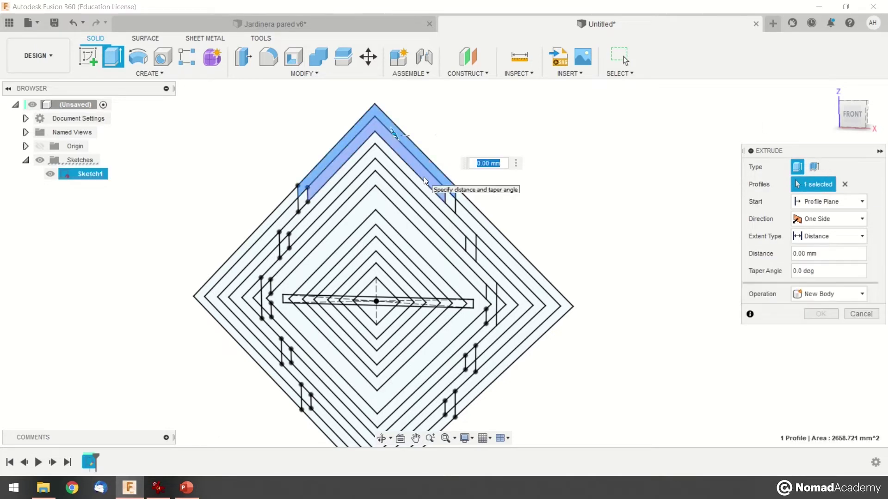
{"action": "left_click", "coordinate": [423, 176]}
{"action": "left_click_drag", "start_coordinate": [346, 160], "coordinate": [390, 159]}
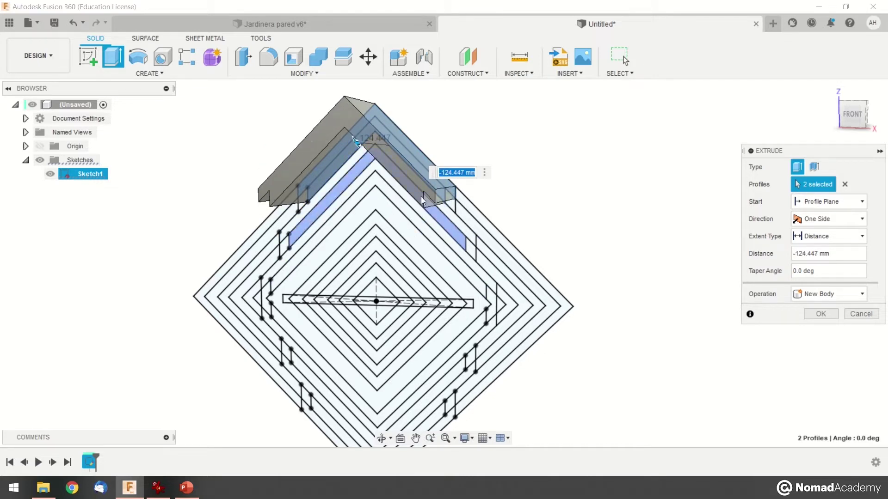
{"action": "left_click", "coordinate": [475, 230]}
{"action": "middle_click_drag", "start_coordinate": [518, 326], "coordinate": [582, 280], "text": "shift"}
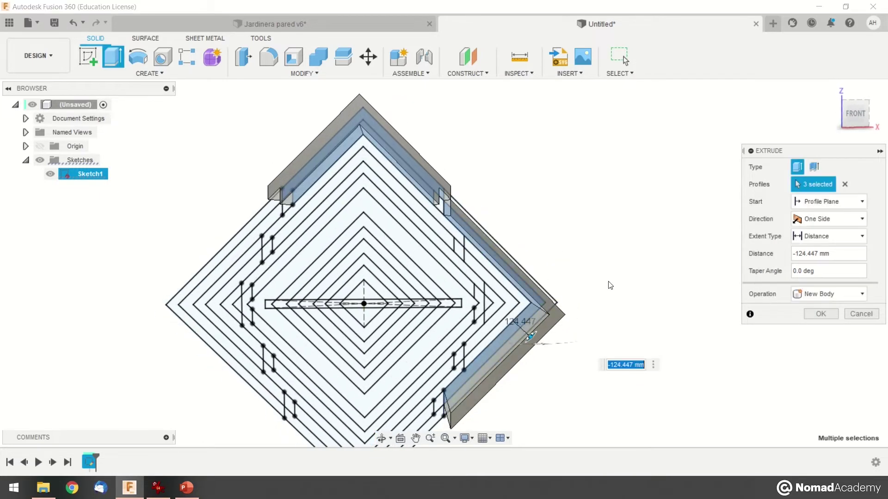
{"action": "left_click", "coordinate": [860, 314]}
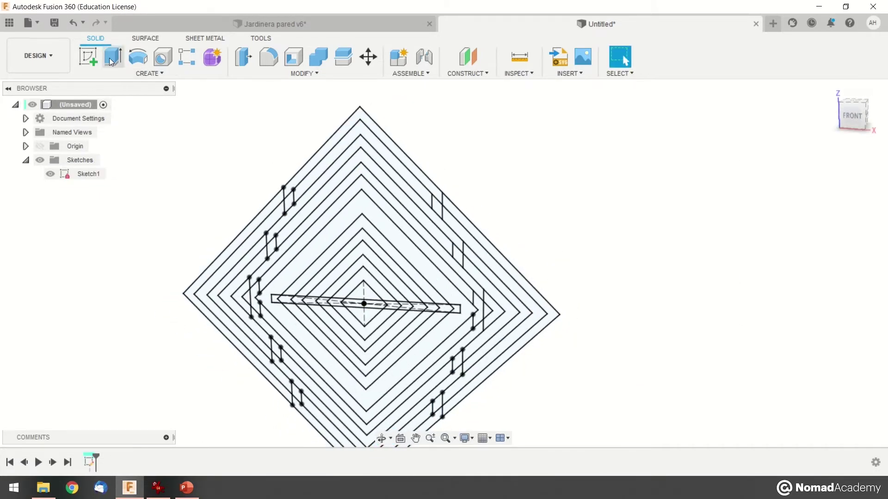
{"action": "left_click", "coordinate": [111, 61]}
{"action": "scroll", "coordinate": [428, 138], "scroll_direction": "up", "scroll_amount": 3}
{"action": "left_click", "coordinate": [414, 207]}
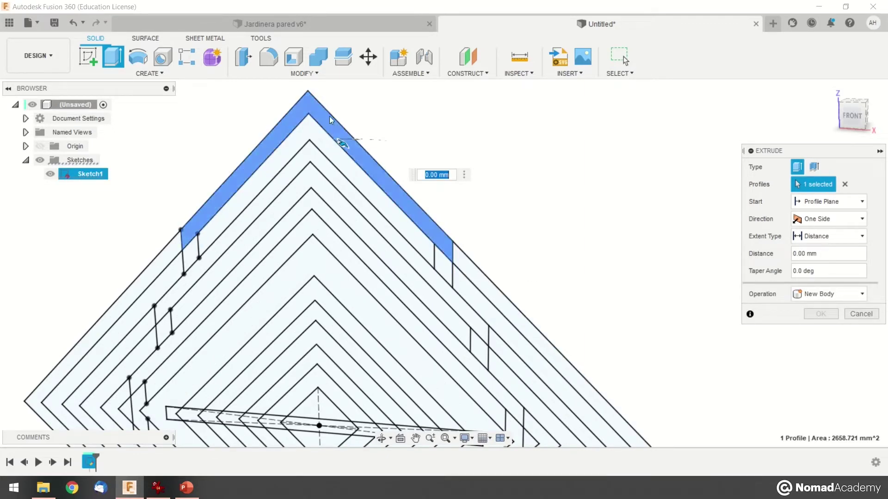
{"action": "left_click", "coordinate": [445, 267]}
{"action": "left_click", "coordinate": [193, 250]}
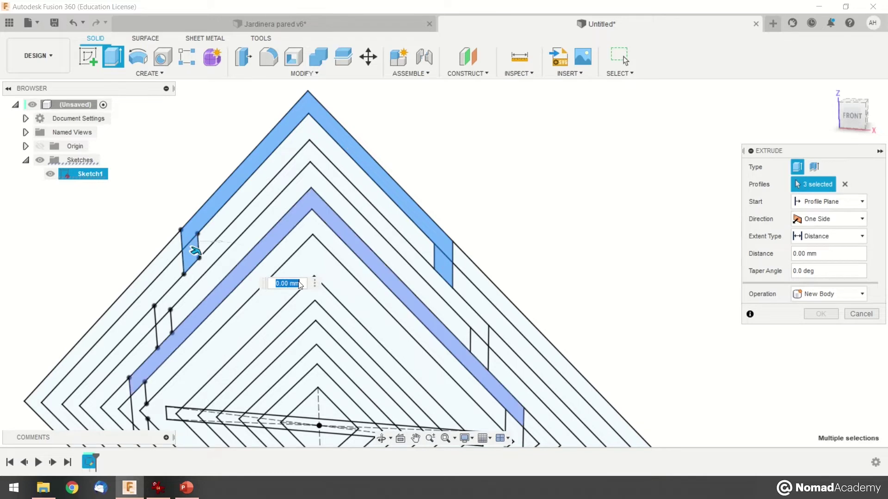
{"action": "scroll", "coordinate": [453, 229], "scroll_direction": "down", "scroll_amount": 2}
{"action": "left_click", "coordinate": [454, 229]}
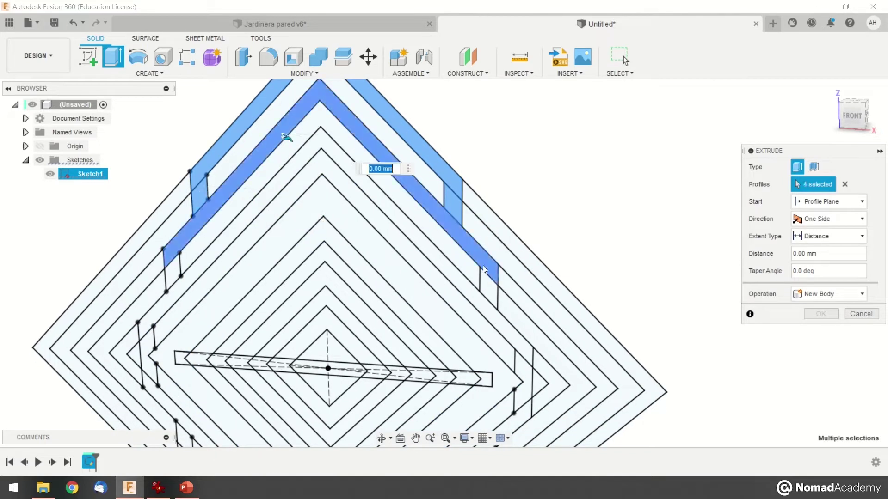
{"action": "left_click", "coordinate": [488, 283]}
{"action": "left_click", "coordinate": [168, 270]}
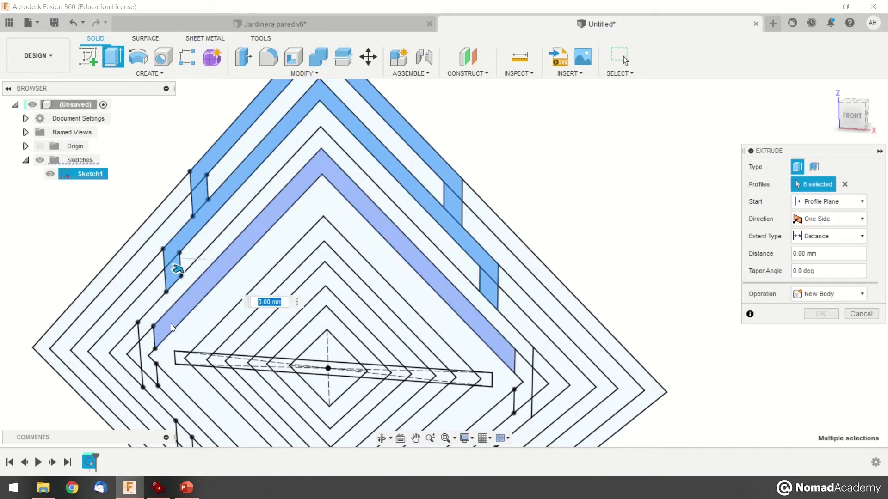
{"action": "middle_click_drag", "start_coordinate": [251, 315], "coordinate": [202, 277]}
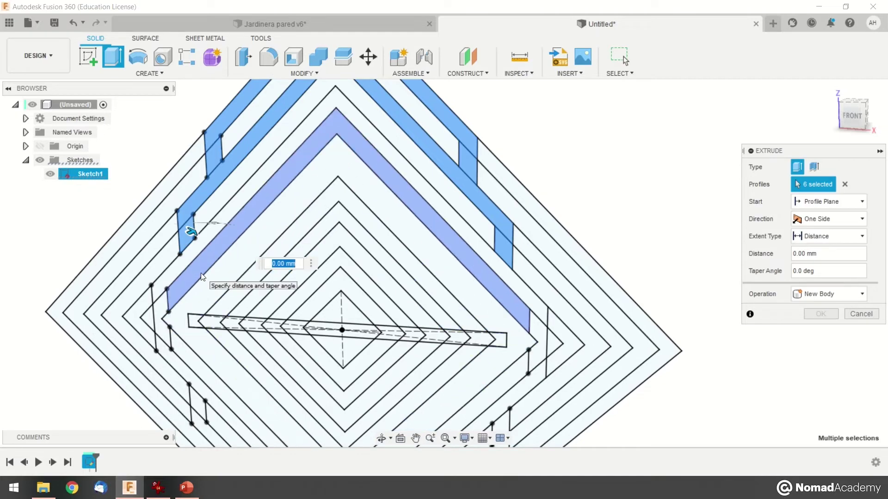
{"action": "left_click", "coordinate": [202, 277]}
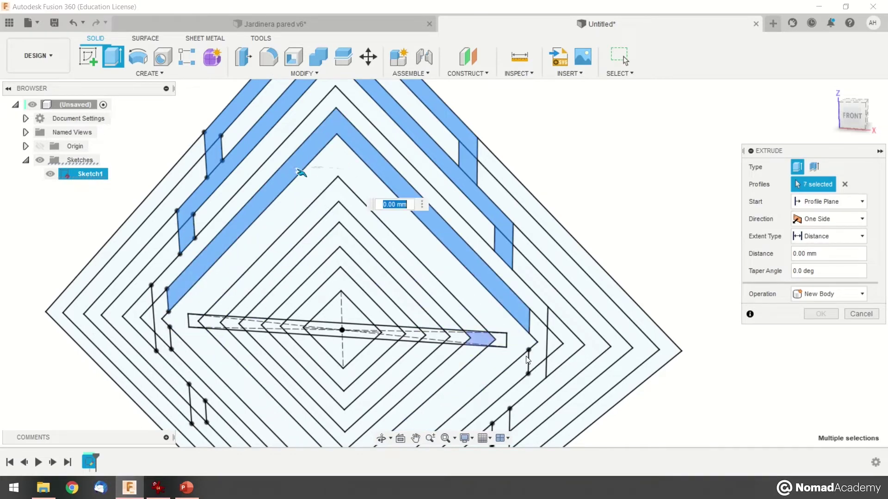
{"action": "left_click", "coordinate": [537, 334]}
{"action": "mouse_move", "coordinate": [445, 364]}
{"action": "middle_mouse_down", "text": "shift"}
{"action": "mouse_move", "coordinate": [531, 356]}
{"action": "mouse_move", "coordinate": [416, 367]}
{"action": "mouse_move", "coordinate": [437, 350]}
{"action": "mouse_move", "coordinate": [414, 249]}
{"action": "mouse_move", "coordinate": [363, 280]}
{"action": "middle_mouse_up", "text": "shift"}
{"action": "scroll", "coordinate": [393, 337], "scroll_direction": "down", "scroll_amount": 2}
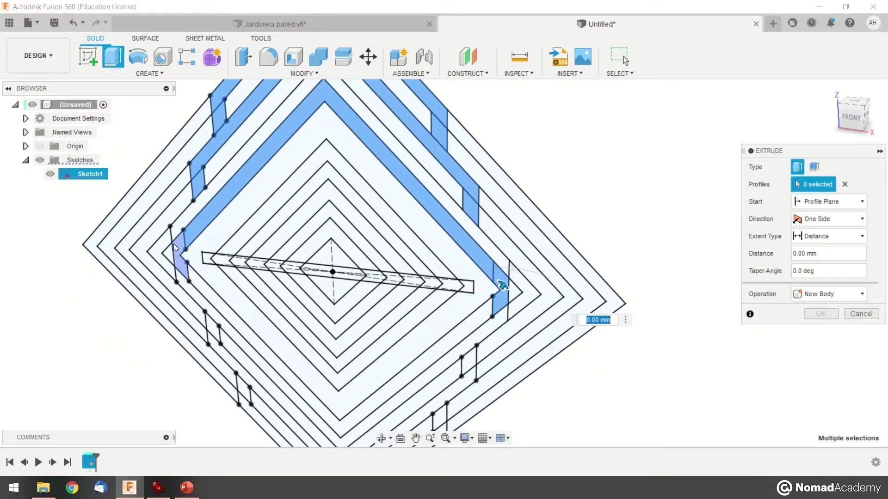
{"action": "left_click", "coordinate": [173, 243]}
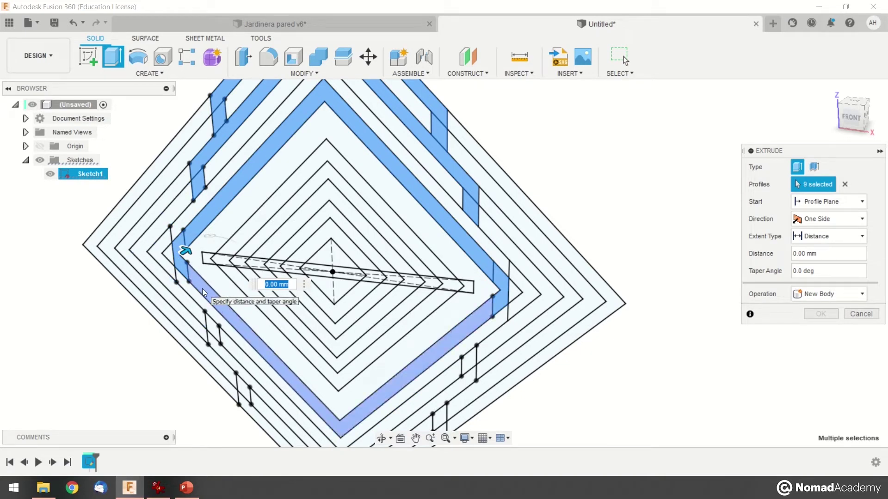
{"action": "scroll", "coordinate": [292, 331], "scroll_direction": "down", "scroll_amount": 3}
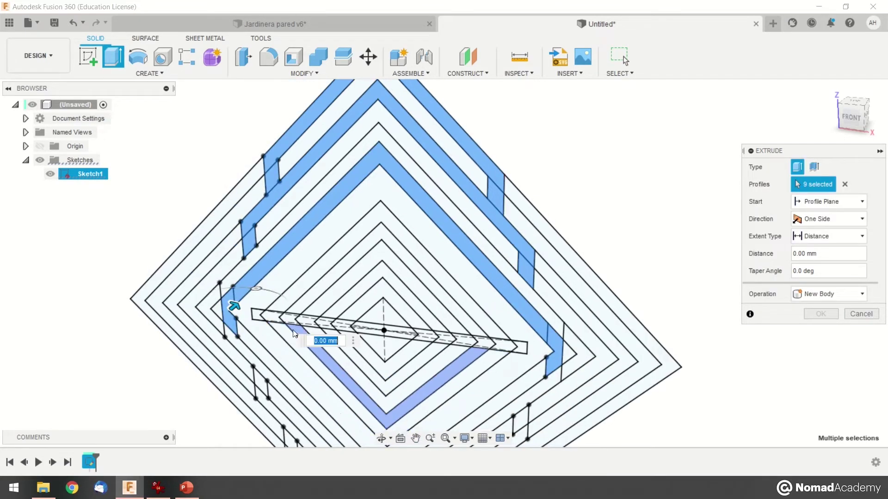
{"action": "middle_click_drag", "start_coordinate": [293, 330], "coordinate": [326, 273], "text": "shift"}
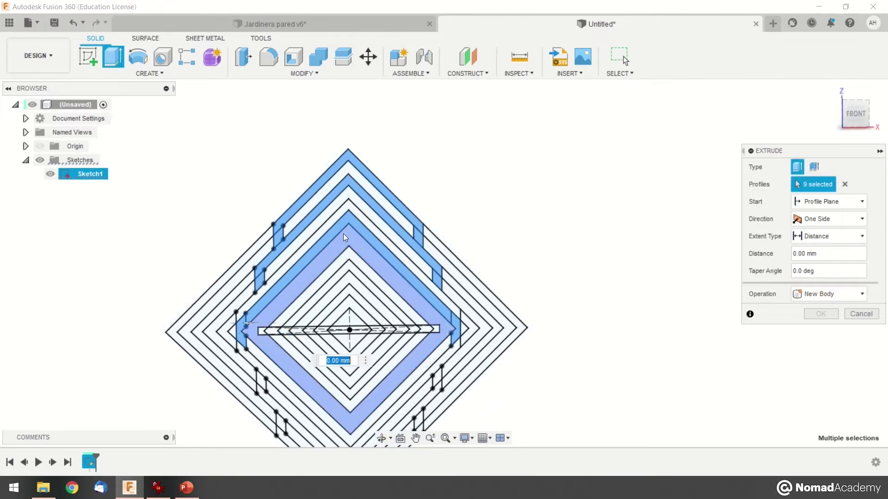
{"action": "scroll", "coordinate": [327, 268], "scroll_direction": "up", "scroll_amount": 1}
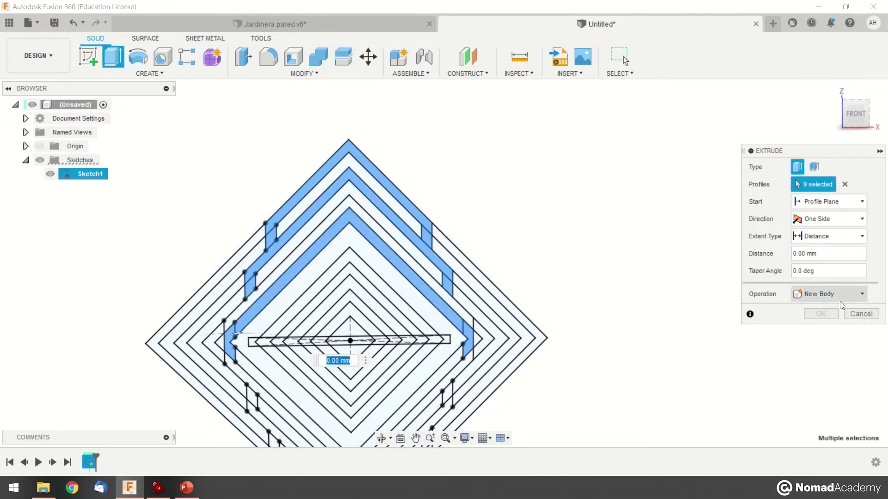
{"action": "left_click", "coordinate": [858, 315]}
- Start an extrusion with the innermost diamond as profile, including its upper, middle and lower areas
{"action": "left_click", "coordinate": [112, 58]}
{"action": "scroll", "coordinate": [354, 324], "scroll_direction": "up", "scroll_amount": 3}
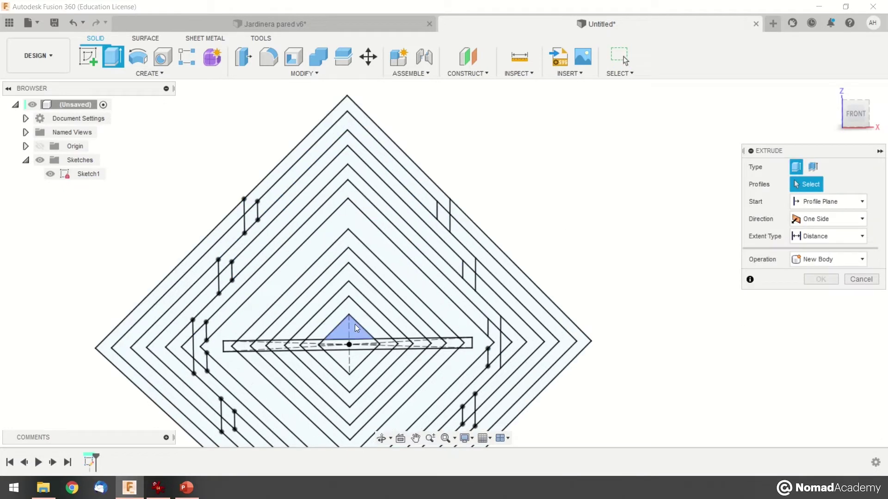
{"action": "left_click", "coordinate": [354, 328]}
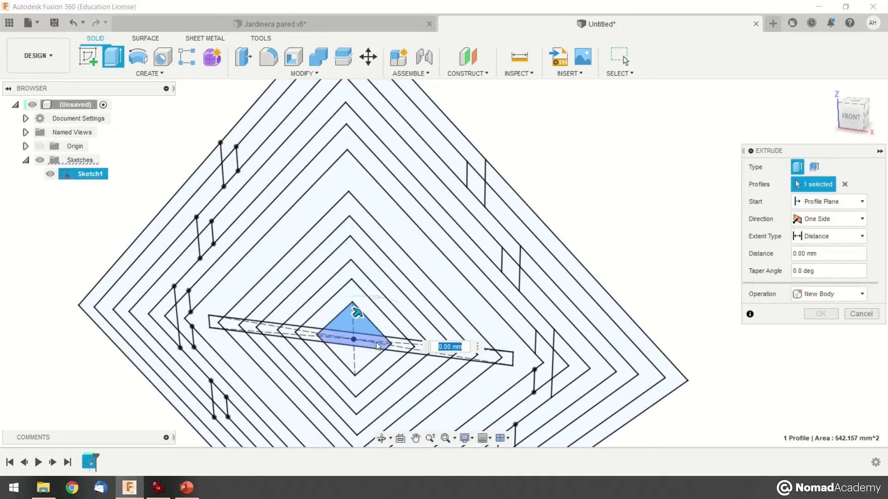
{"action": "left_click", "coordinate": [376, 345]}
{"action": "left_click", "coordinate": [365, 358]}
- Add the remaining segments of the narrow horizontal bar on both sides of the central diamond to the extrude profiles
{"action": "left_click", "coordinate": [400, 344]}
{"action": "left_click", "coordinate": [423, 348]}
{"action": "left_click", "coordinate": [451, 354]}
{"action": "left_click", "coordinate": [468, 356]}
{"action": "left_click", "coordinate": [499, 360]}
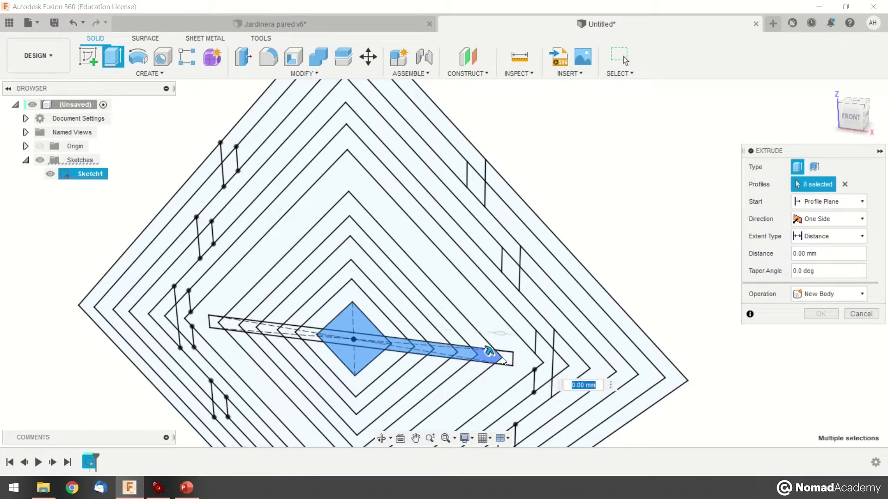
{"action": "left_click", "coordinate": [482, 363]}
{"action": "left_click", "coordinate": [216, 325]}
{"action": "left_click", "coordinate": [231, 325]}
{"action": "left_click", "coordinate": [252, 326]}
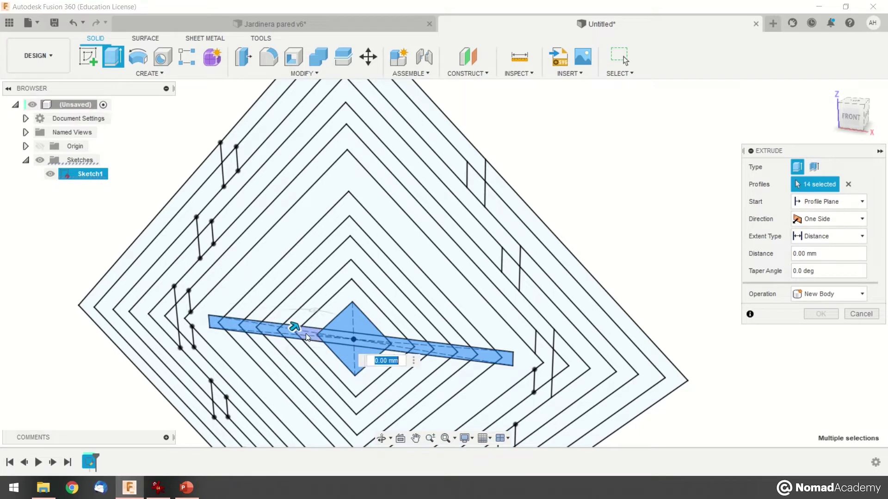
- Add the wide diamond band and the upper and lower halves of the two alternate bands inside it to the extrude profiles
{"action": "left_click", "coordinate": [501, 337]}
{"action": "middle_click_drag", "start_coordinate": [376, 340], "coordinate": [384, 327], "text": "shift"}
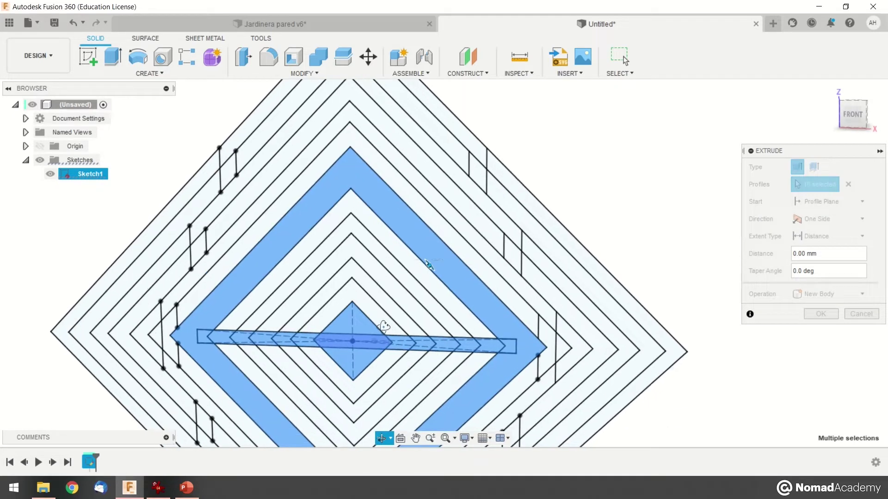
{"action": "left_click", "coordinate": [440, 318]}
{"action": "left_click", "coordinate": [415, 328]}
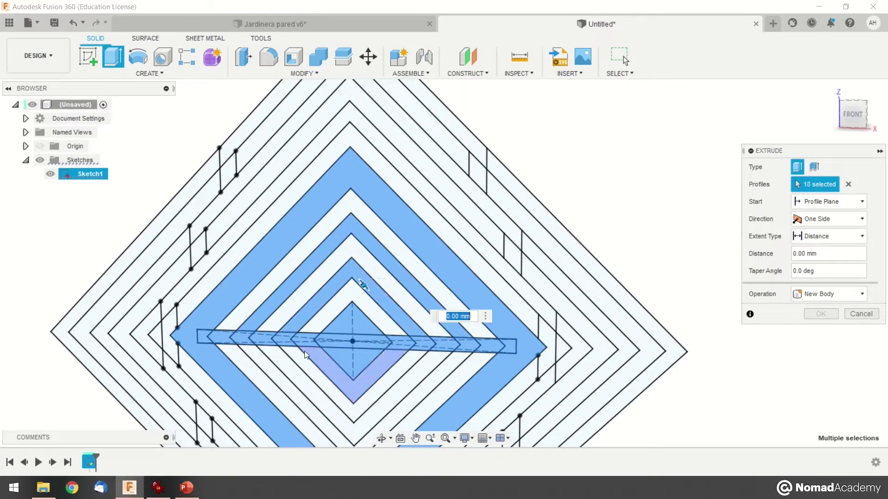
{"action": "left_click", "coordinate": [303, 356]}
{"action": "left_click", "coordinate": [261, 362]}
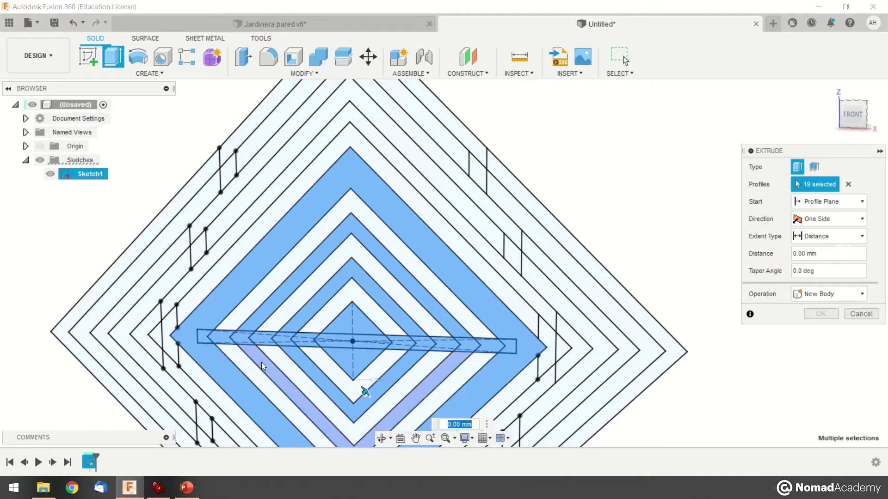
- Add the diamond band surrounding the wide one, including its end pieces at the left and right vertical lines, to the profiles
{"action": "left_click", "coordinate": [173, 306]}
{"action": "left_click", "coordinate": [172, 324]}
{"action": "left_click", "coordinate": [180, 379]}
{"action": "middle_click_drag", "start_coordinate": [594, 329], "coordinate": [528, 286]}
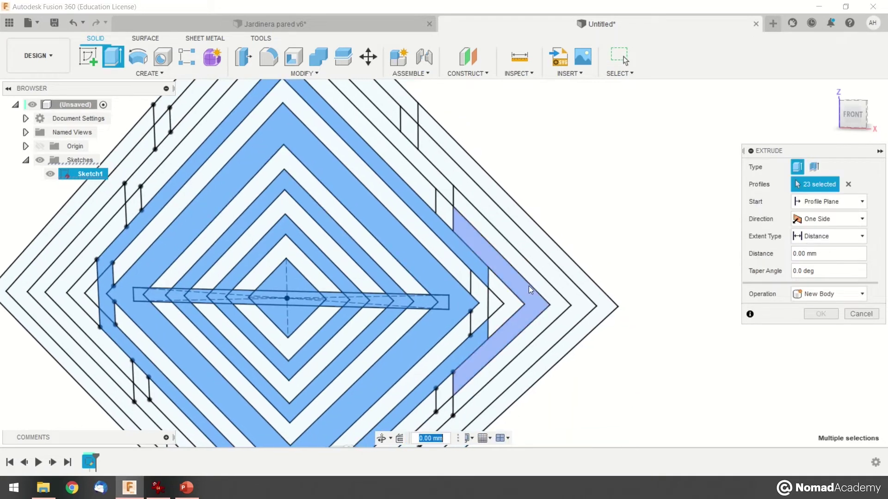
{"action": "left_click", "coordinate": [480, 292]}
{"action": "scroll", "coordinate": [481, 289], "scroll_direction": "down", "scroll_amount": 5}
{"action": "middle_click_drag", "start_coordinate": [501, 258], "coordinate": [462, 256], "text": "shift"}
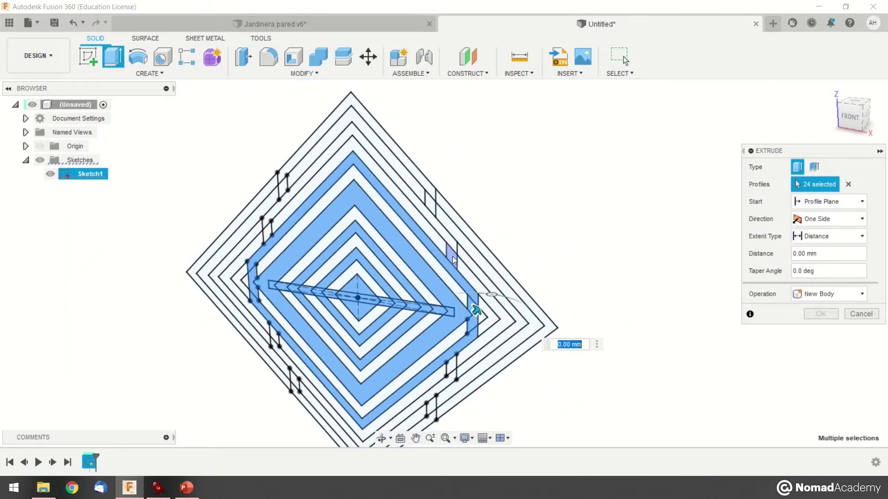
- Add the two outer alternate chevron bands of the upper half and their vertical end connectors to the extrude profiles
{"action": "left_click", "coordinate": [452, 256]}
{"action": "scroll", "coordinate": [295, 205], "scroll_direction": "up", "scroll_amount": 4}
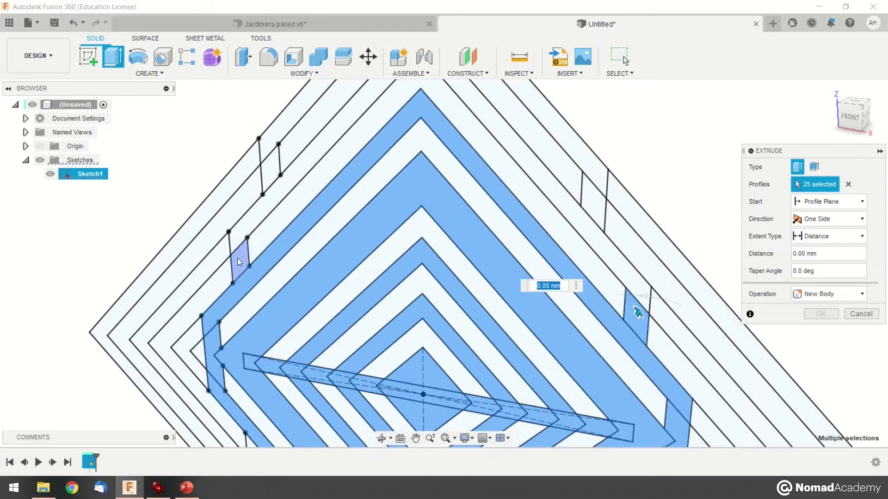
{"action": "left_click", "coordinate": [243, 259]}
{"action": "left_click", "coordinate": [370, 100]}
{"action": "middle_click_drag", "start_coordinate": [457, 218], "coordinate": [397, 295]}
{"action": "left_click", "coordinate": [224, 239]}
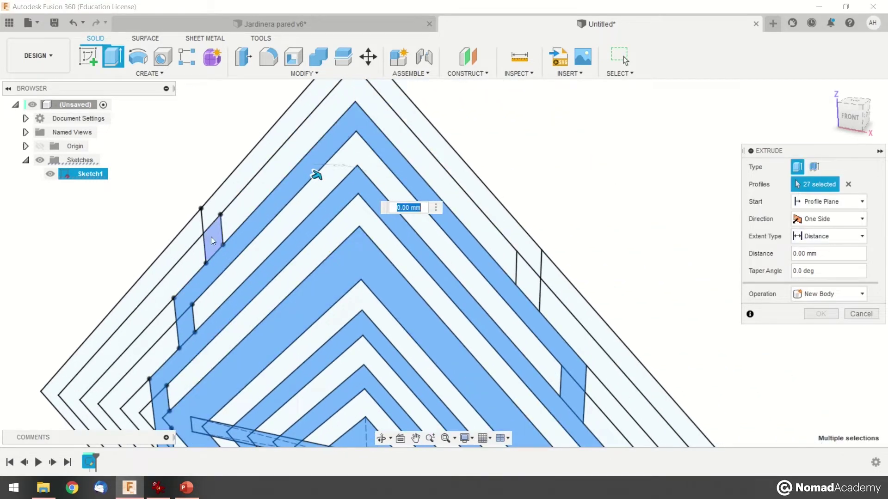
{"action": "left_click", "coordinate": [396, 109]}
{"action": "left_click", "coordinate": [532, 271]}
{"action": "scroll", "coordinate": [514, 299], "scroll_direction": "down", "scroll_amount": 4}
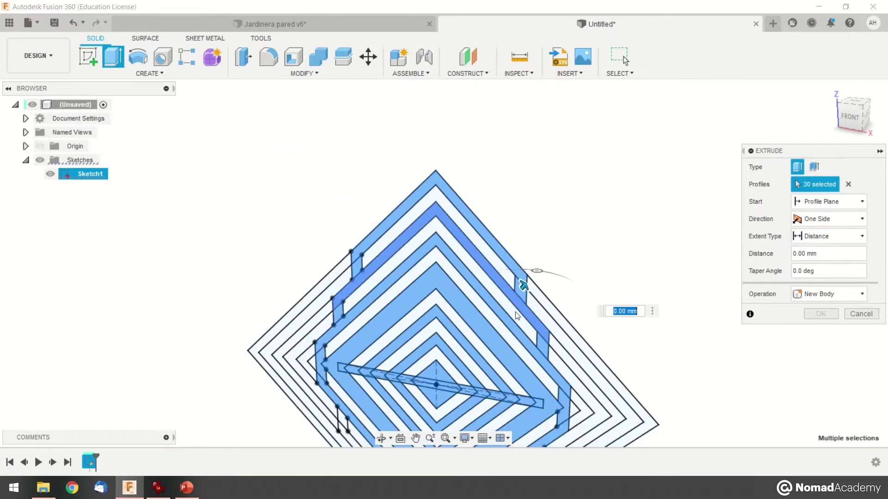
- Add the matching outer chevron bands of the lower half and their vertical end connectors to the extrude profiles
{"action": "scroll", "coordinate": [515, 298], "scroll_direction": "down", "scroll_amount": 3}
{"action": "middle_click_drag", "start_coordinate": [515, 298], "coordinate": [445, 185]}
{"action": "scroll", "coordinate": [469, 257], "scroll_direction": "up", "scroll_amount": 5}
{"action": "middle_click_drag", "start_coordinate": [404, 346], "coordinate": [405, 302], "text": "shift"}
{"action": "left_click", "coordinate": [235, 330]}
{"action": "left_click", "coordinate": [209, 317]}
{"action": "left_click", "coordinate": [464, 321]}
{"action": "middle_click_drag", "start_coordinate": [463, 321], "coordinate": [507, 235]}
{"action": "left_click", "coordinate": [272, 315]}
{"action": "left_click", "coordinate": [278, 300]}
{"action": "left_click", "coordinate": [303, 336]}
{"action": "scroll", "coordinate": [410, 301], "scroll_direction": "down", "scroll_amount": 4}
{"action": "middle_click_drag", "start_coordinate": [521, 200], "coordinate": [481, 241]}
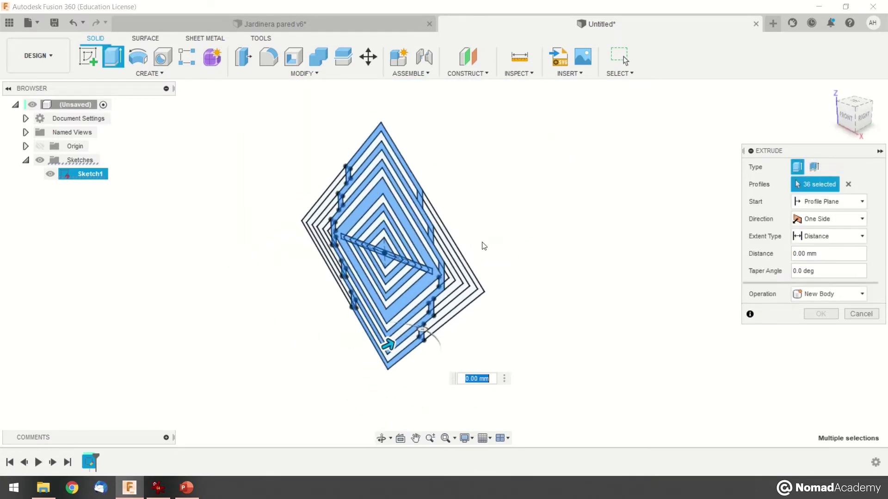
- Set the extrude distance of the selected diamond band profiles to -6 mm
{"action": "left_click_drag", "start_coordinate": [391, 343], "coordinate": [369, 355]}
{"action": "mouse_move", "coordinate": [368, 354]}
{"action": "middle_mouse_down", "text": "shift"}
{"action": "mouse_move", "coordinate": [324, 338]}
{"action": "mouse_move", "coordinate": [366, 363]}
{"action": "middle_mouse_up", "text": "shift"}
{"action": "scroll", "coordinate": [337, 229], "scroll_direction": "up", "scroll_amount": 5}
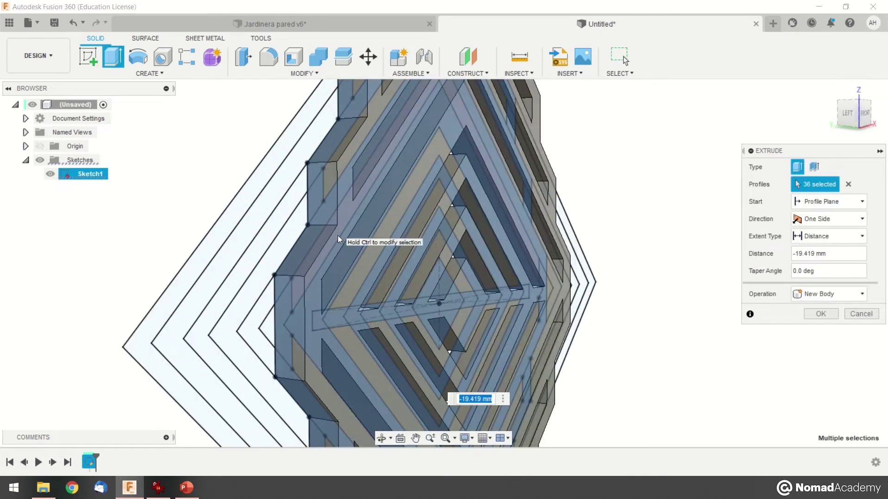
{"action": "middle_click_drag", "start_coordinate": [362, 281], "coordinate": [369, 312], "text": "shift"}
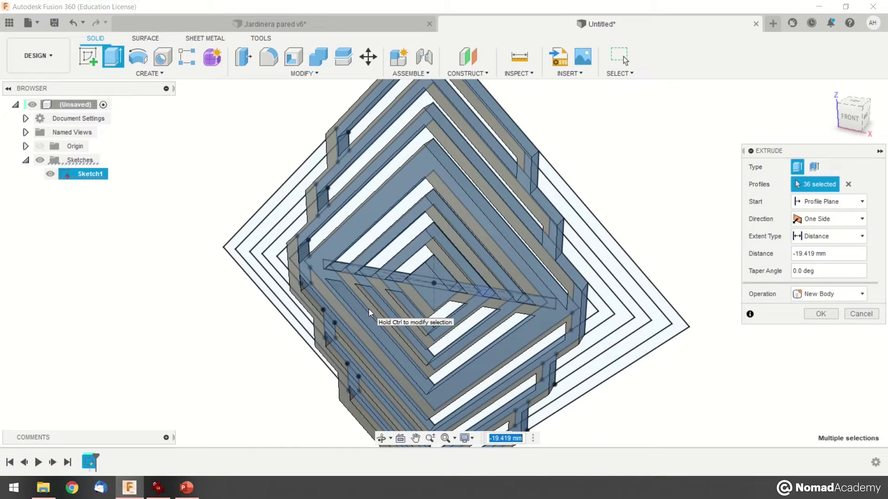
{"action": "type", "text": "-6"}
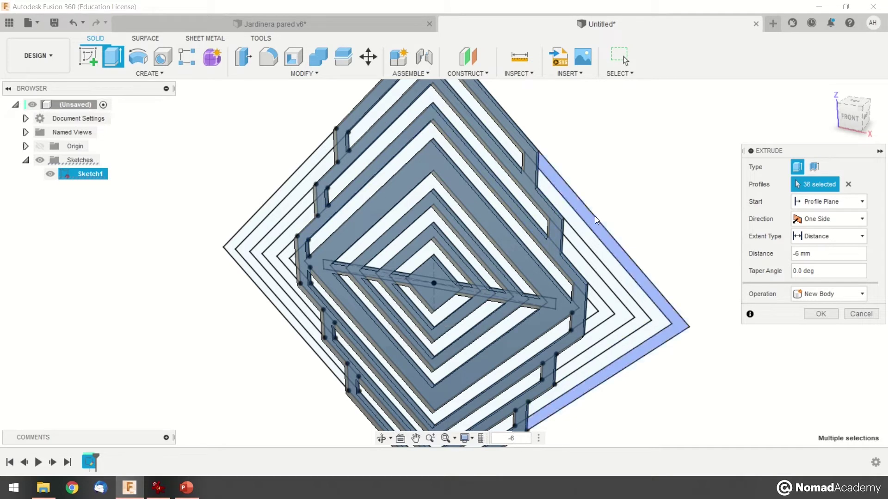
{"action": "middle_click_drag", "start_coordinate": [666, 133], "coordinate": [679, 198], "text": "shift"}
{"action": "middle_click_drag", "start_coordinate": [845, 95], "coordinate": [857, 83], "text": "shift"}
{"action": "middle_click_drag", "start_coordinate": [716, 173], "coordinate": [710, 177], "text": "shift"}
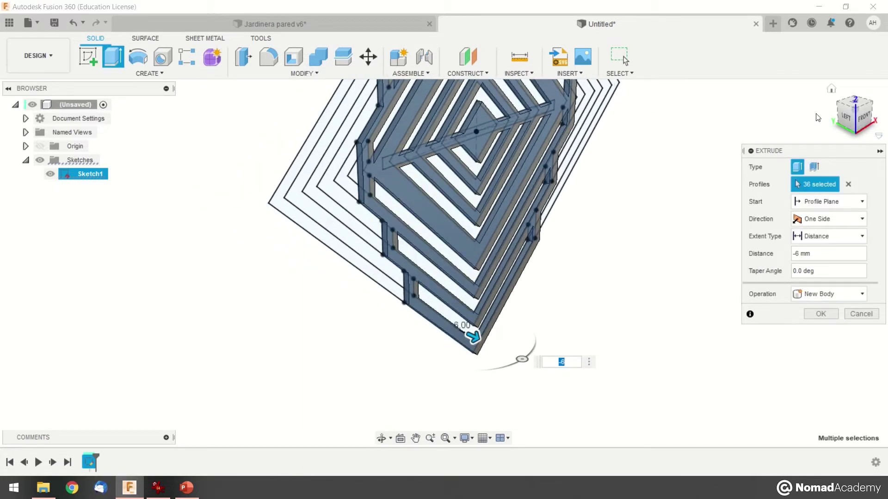
{"action": "middle_click_drag", "start_coordinate": [570, 336], "coordinate": [503, 329], "text": "shift"}
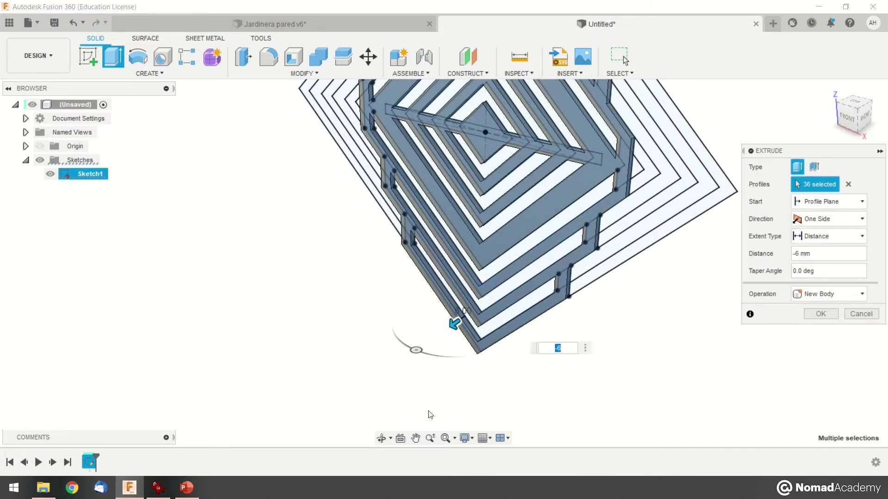
{"action": "middle_click_drag", "start_coordinate": [616, 290], "coordinate": [577, 307]}
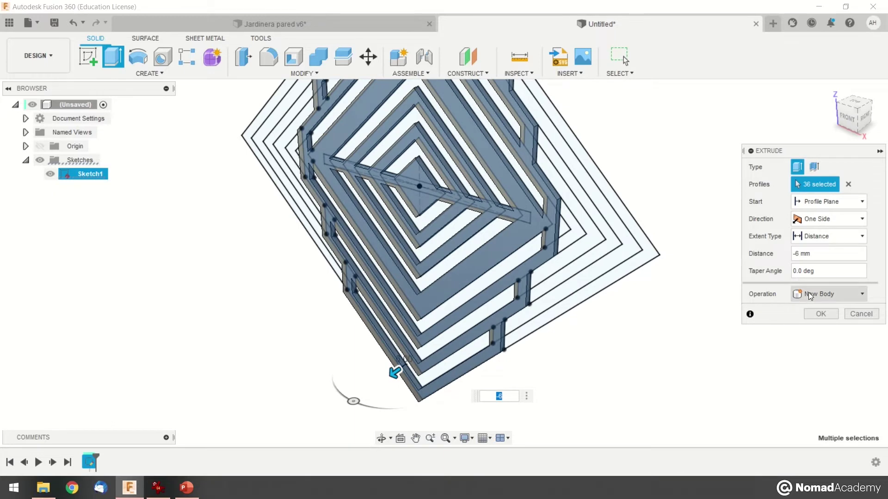
- Set the extrude operation to New Component and create the back panel
{"action": "left_click", "coordinate": [823, 294]}
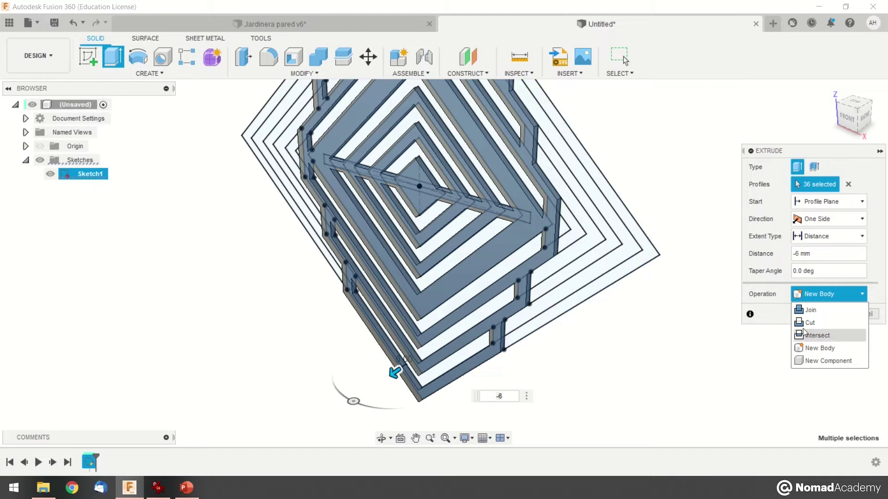
{"action": "left_click", "coordinate": [823, 362]}
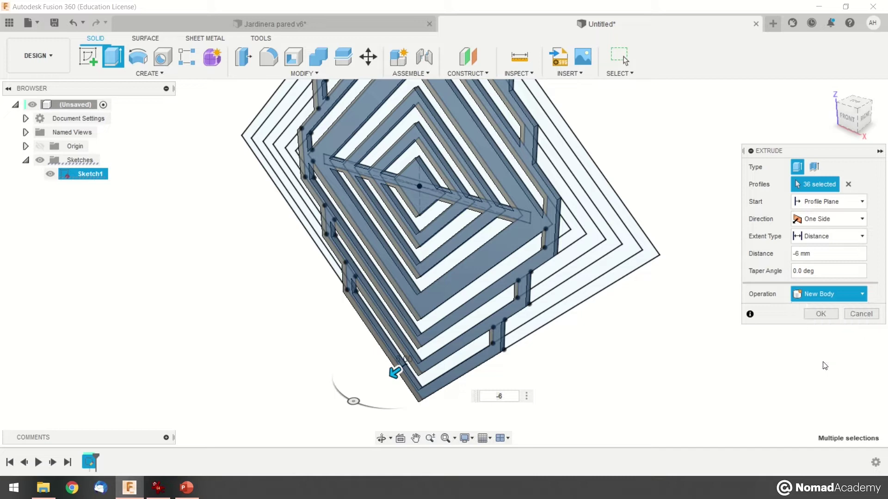
{"action": "left_click", "coordinate": [819, 313]}
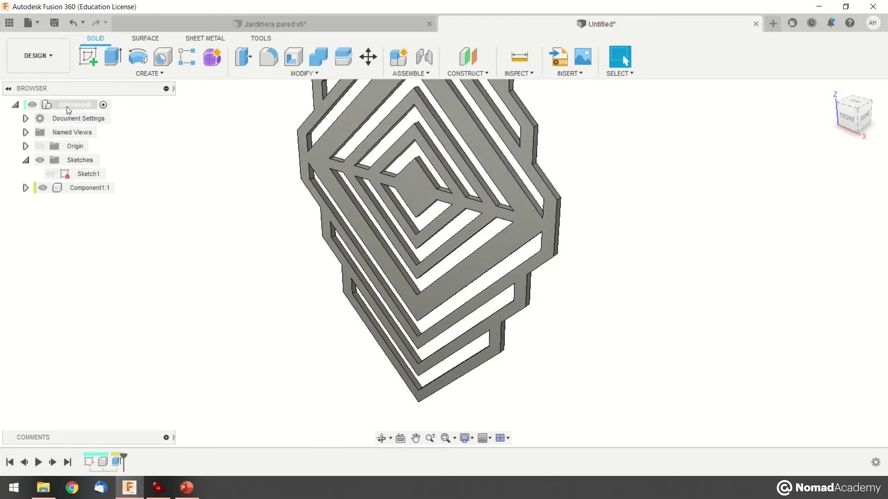
{"action": "left_click", "coordinate": [26, 188]}
{"action": "left_click", "coordinate": [26, 188]}
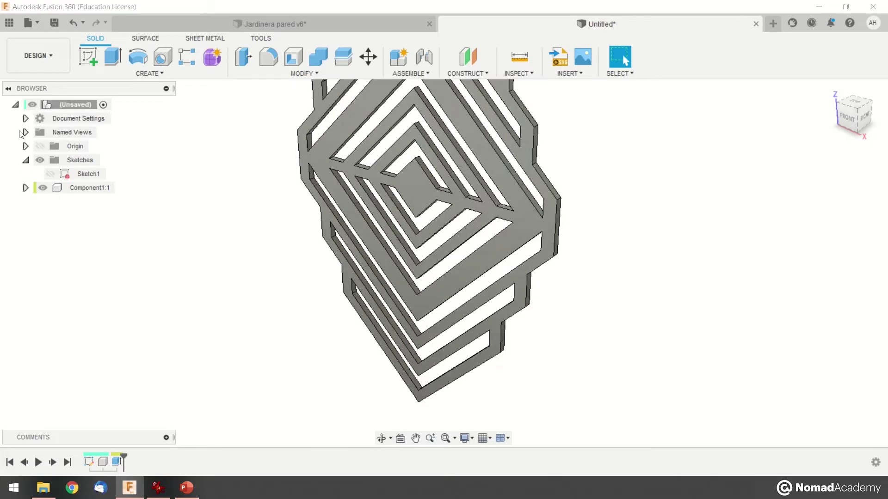
{"action": "left_click", "coordinate": [16, 104]}
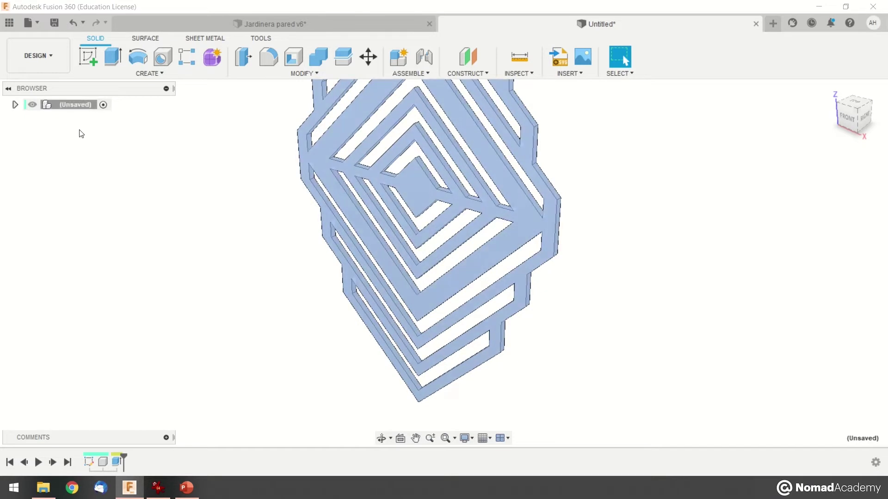
{"action": "left_click", "coordinate": [16, 105]}
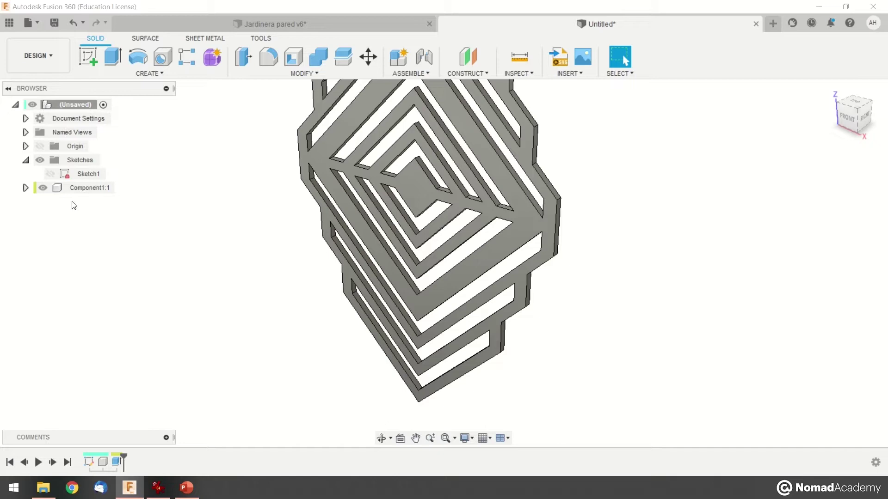
- Rename the new back panel component as Pieza trasera
{"action": "left_click", "coordinate": [88, 188]}
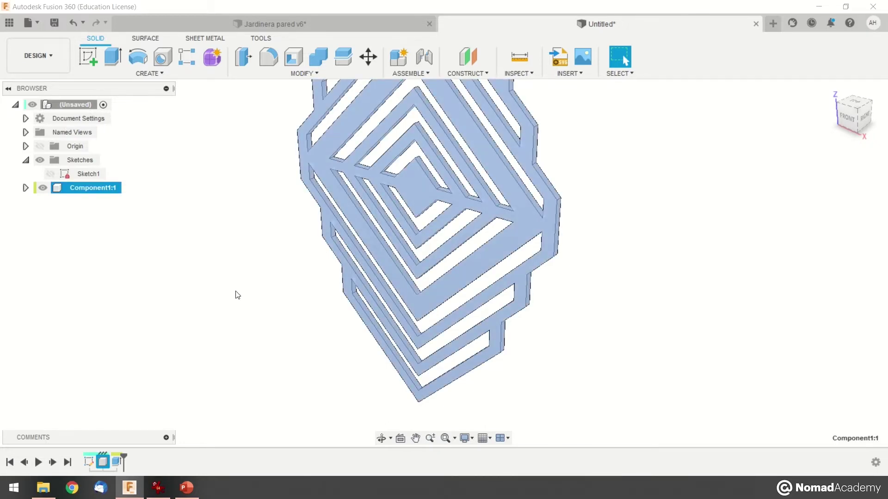
{"action": "middle_click_drag", "start_coordinate": [234, 292], "coordinate": [244, 335]}
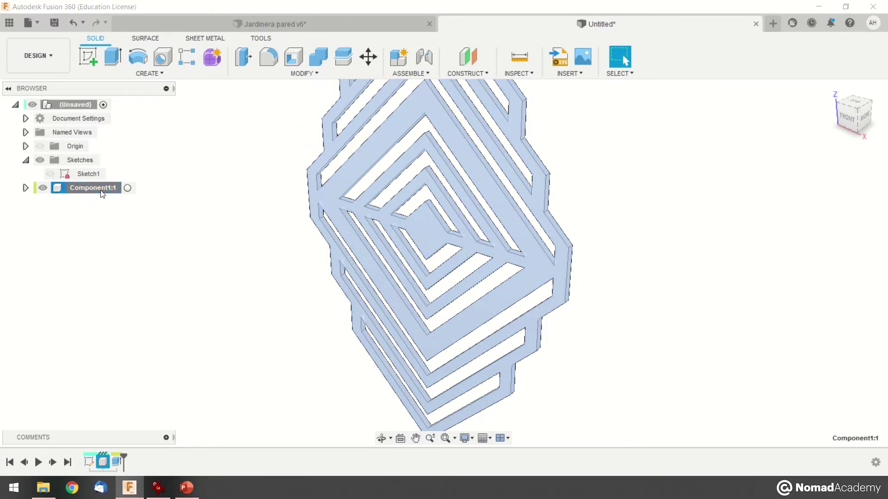
{"action": "double_click", "coordinate": [101, 189]}
{"action": "type", "text": "Pieza trasera"}
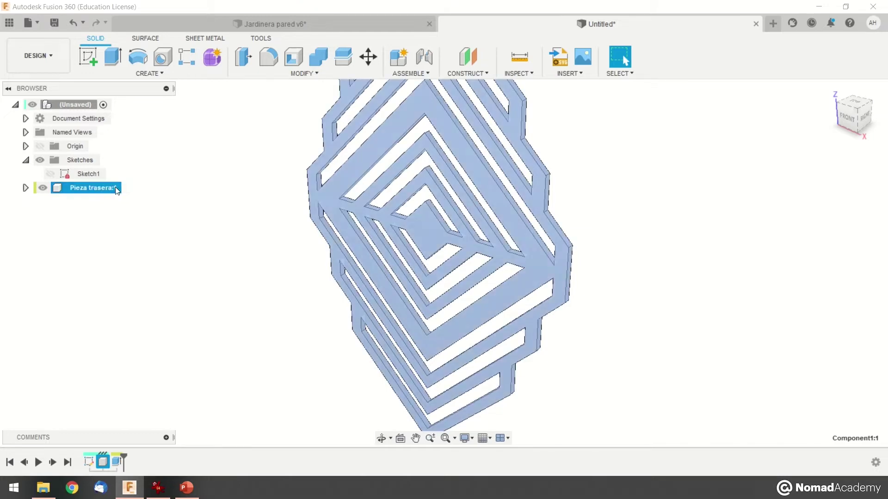
{"action": "left_click", "coordinate": [199, 215]}
- Make the hidden nested-diamond sketch, Sketch1, visible again over the extruded back panel
{"action": "scroll", "coordinate": [467, 198], "scroll_direction": "down", "scroll_amount": 3}
{"action": "middle_click_drag", "start_coordinate": [468, 200], "coordinate": [506, 192], "text": "shift"}
{"action": "mouse_move", "coordinate": [529, 244]}
{"action": "middle_mouse_down", "text": "shift"}
{"action": "mouse_move", "coordinate": [514, 223]}
{"action": "mouse_move", "coordinate": [416, 238]}
{"action": "mouse_move", "coordinate": [521, 242]}
{"action": "middle_mouse_up", "text": "shift"}
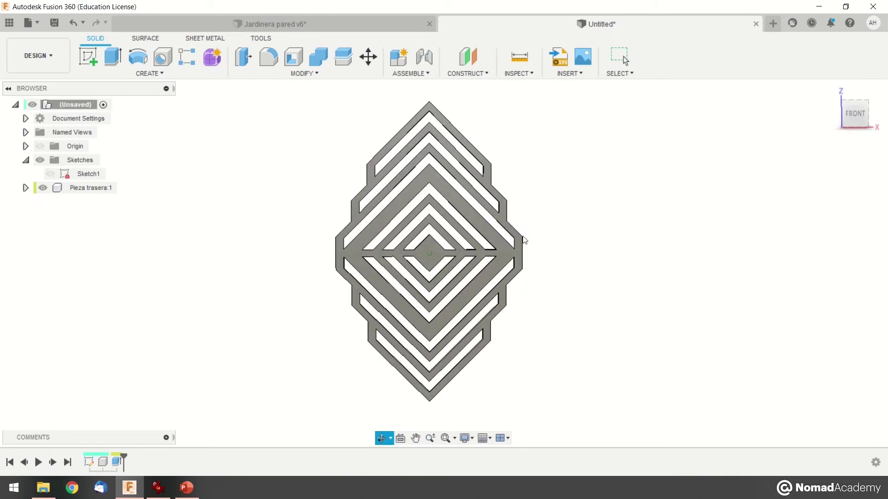
{"action": "scroll", "coordinate": [501, 303], "scroll_direction": "up", "scroll_amount": 4}
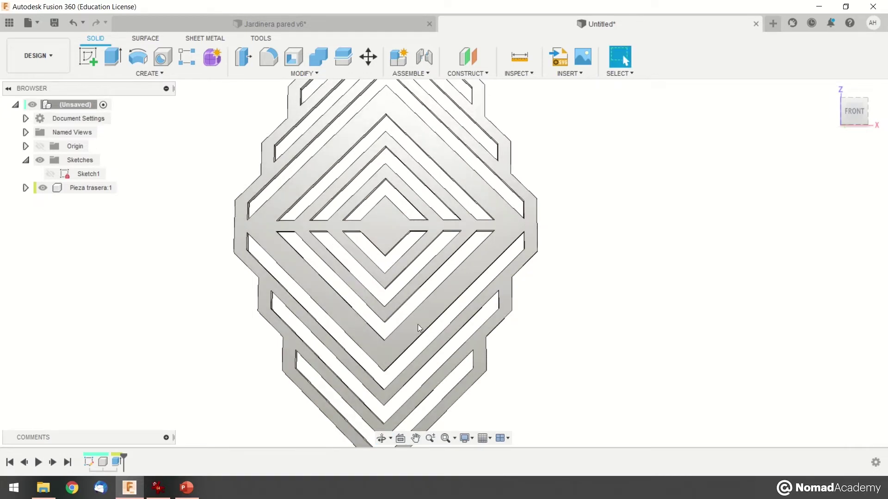
{"action": "middle_click_drag", "start_coordinate": [432, 200], "coordinate": [417, 204], "text": "shift"}
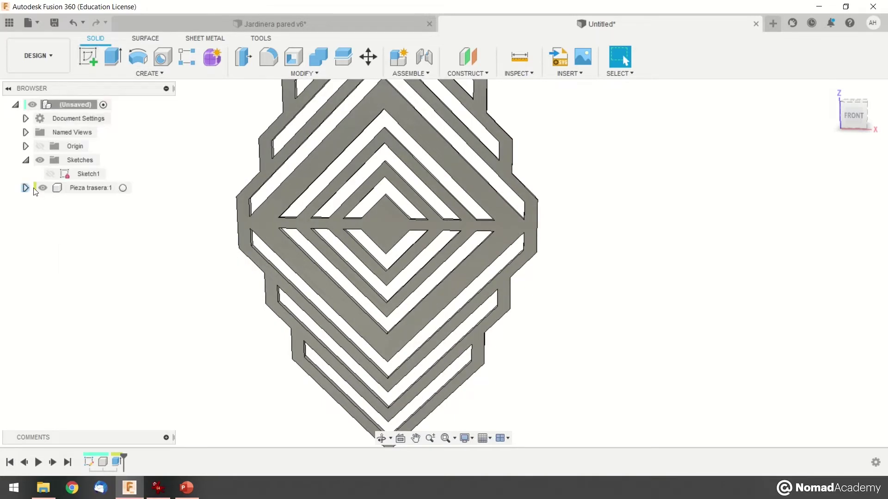
{"action": "left_click", "coordinate": [81, 174]}
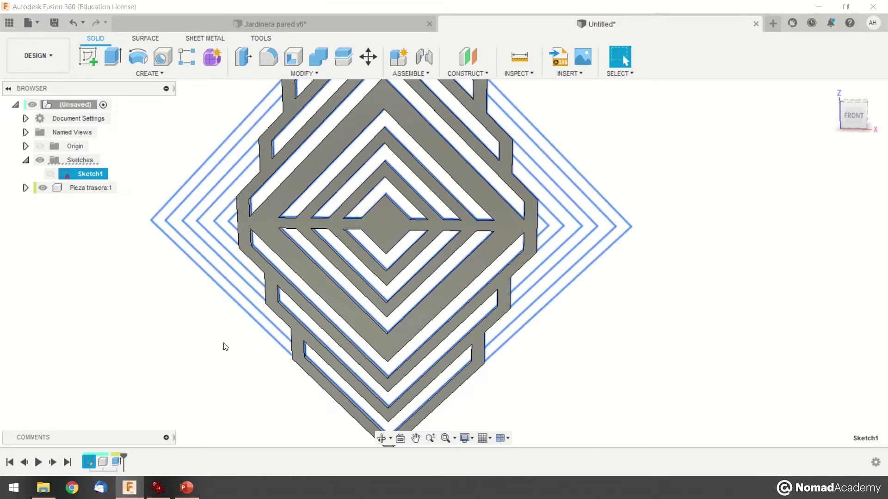
{"action": "scroll", "coordinate": [225, 347], "scroll_direction": "down", "scroll_amount": 3}
{"action": "middle_click_drag", "start_coordinate": [224, 347], "coordinate": [330, 331], "text": "shift"}
{"action": "middle_click_drag", "start_coordinate": [557, 234], "coordinate": [557, 216]}
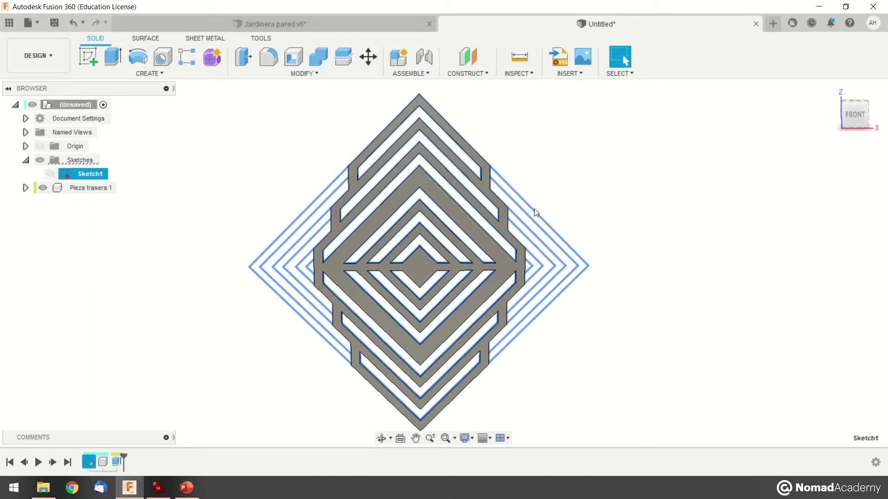
{"action": "left_click", "coordinate": [554, 201]}
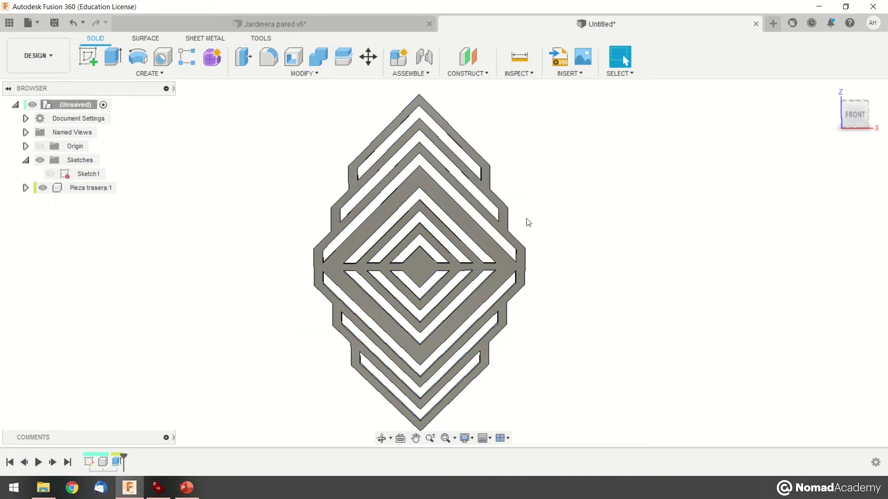
{"action": "left_click", "coordinate": [50, 175]}
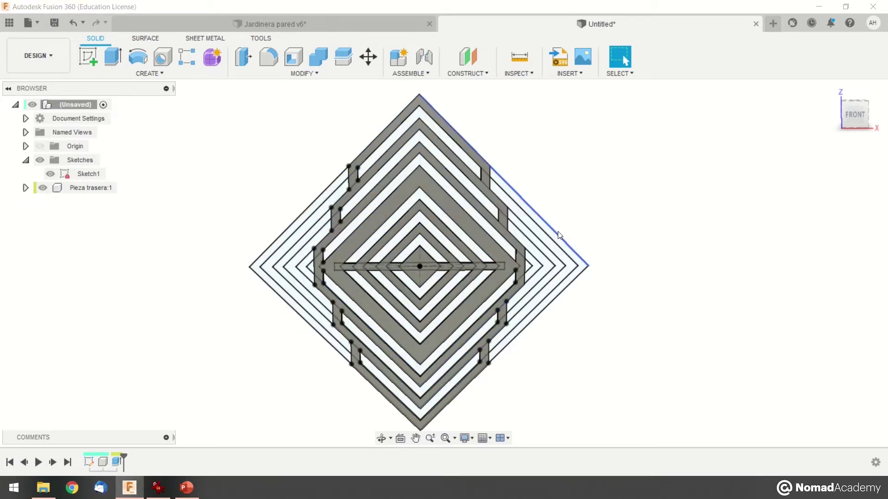
- Switch to IrfanView to examine the original wall planter photo, and return to the Fusion 360 model
{"action": "left_click", "coordinate": [157, 488]}
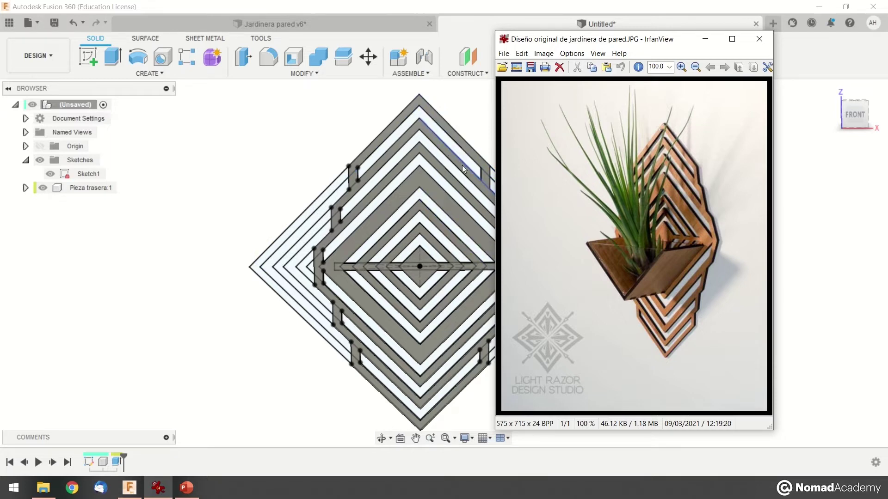
{"action": "left_click", "coordinate": [473, 147]}
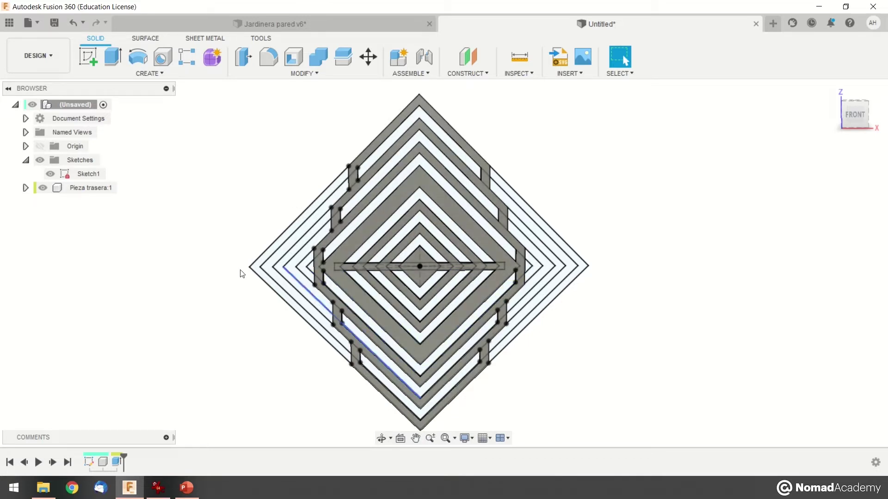
{"action": "left_click", "coordinate": [131, 192]}
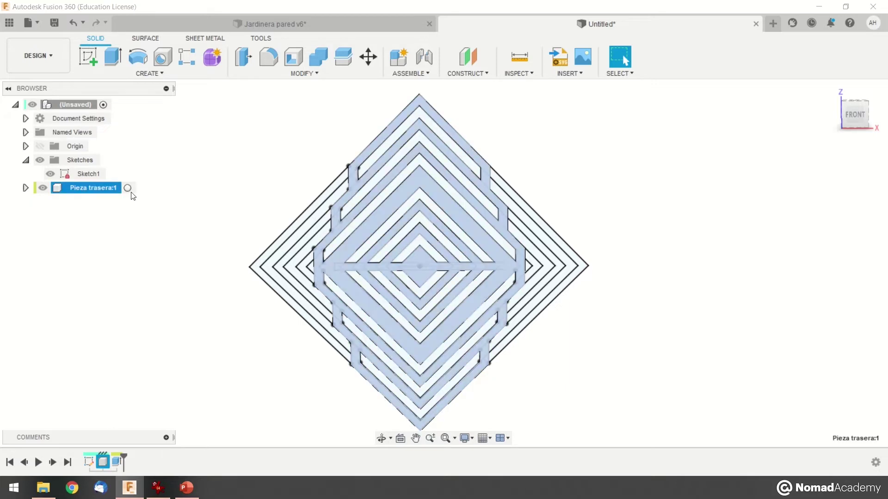
{"action": "left_click", "coordinate": [232, 203]}
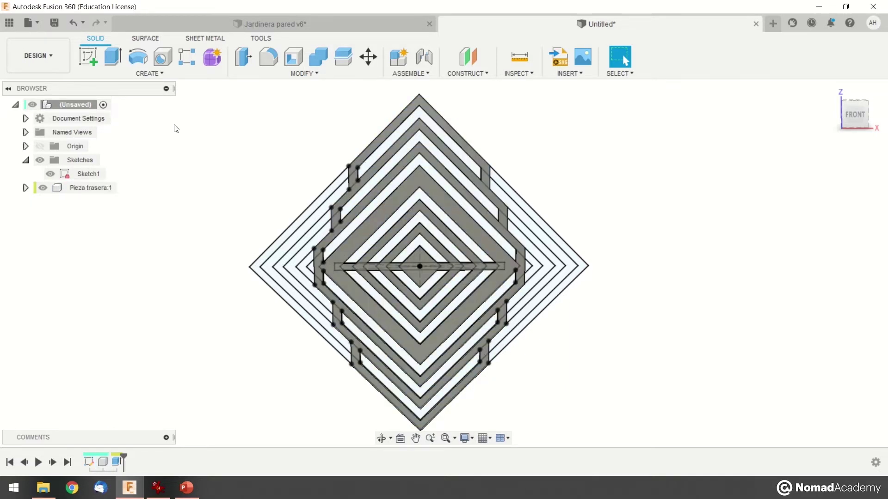
- Create a new sketch on the front face of the back panel, picking the lower part of the wide diamond band
{"action": "left_click", "coordinate": [93, 57]}
{"action": "left_click", "coordinate": [364, 265]}
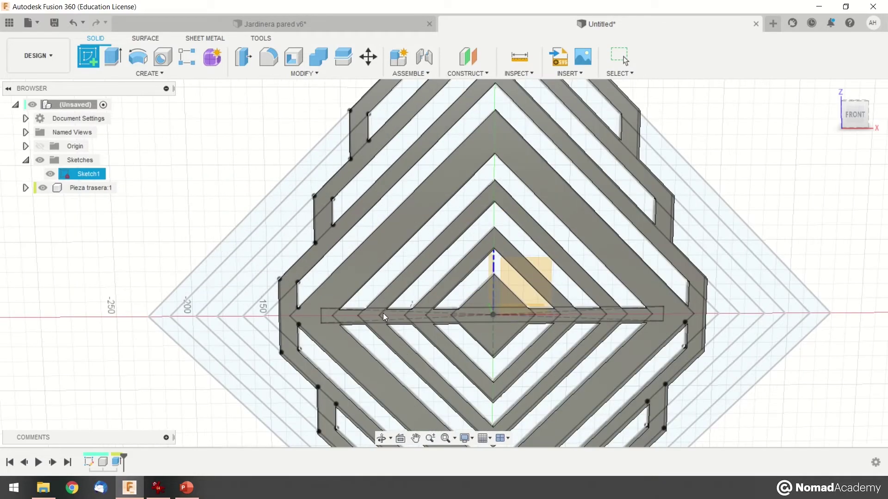
{"action": "middle_click_drag", "start_coordinate": [406, 305], "coordinate": [478, 210], "text": "shift"}
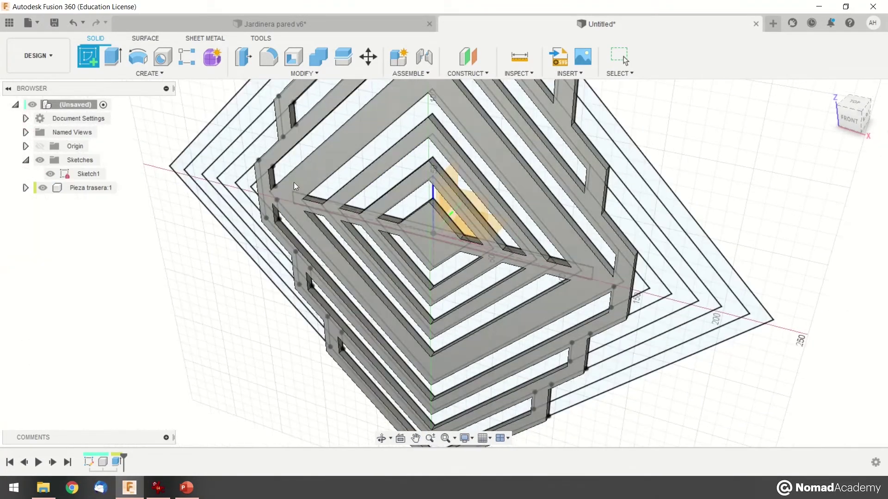
{"action": "middle_click_drag", "start_coordinate": [306, 174], "coordinate": [259, 177], "text": "shift"}
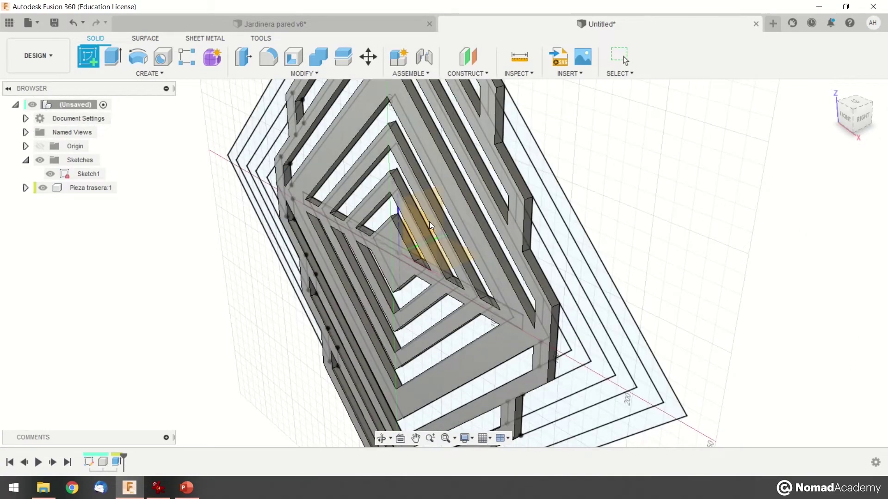
{"action": "middle_click_drag", "start_coordinate": [391, 376], "coordinate": [340, 291], "text": "shift"}
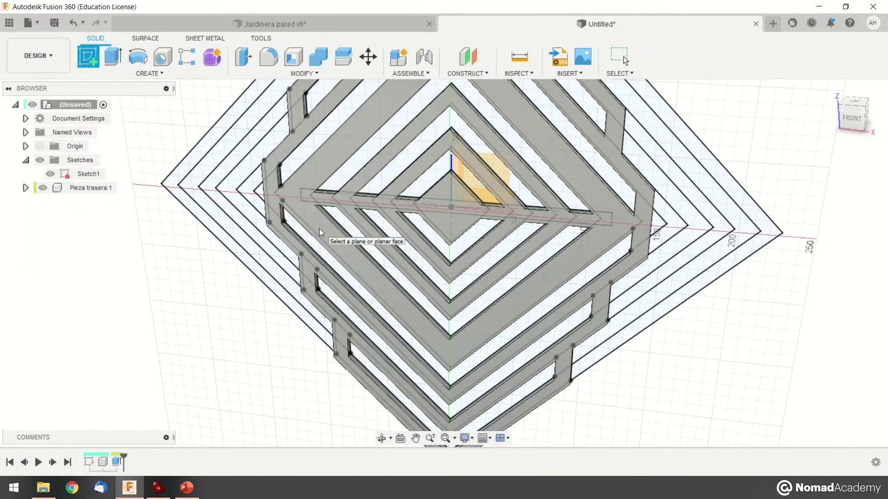
{"action": "middle_click_drag", "start_coordinate": [354, 240], "coordinate": [345, 239], "text": "shift"}
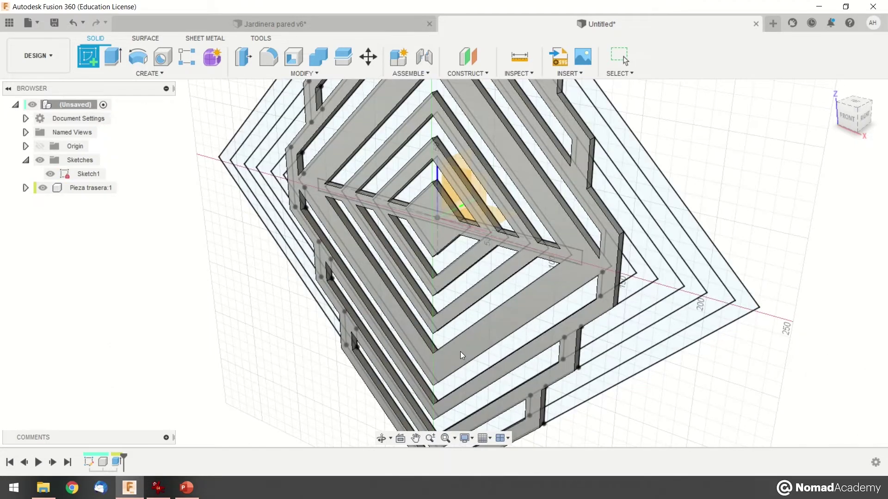
{"action": "left_click", "coordinate": [460, 352]}
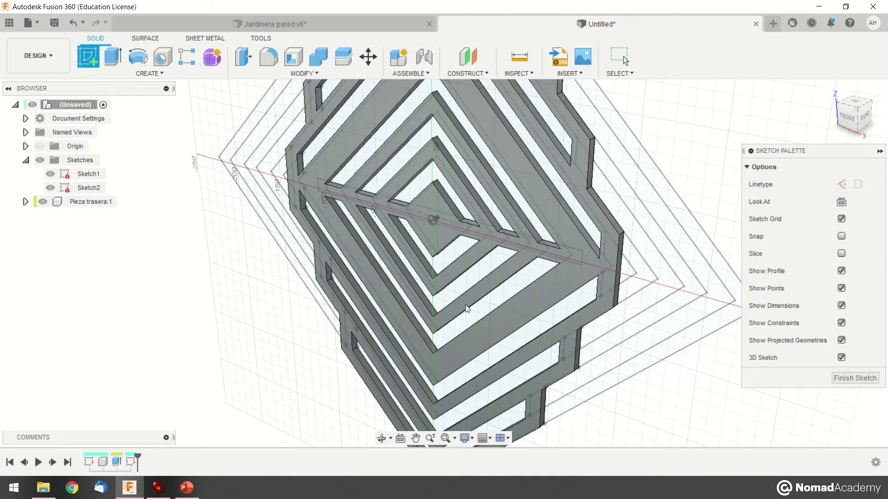
- Sketch a right-angled V with arms about 154 mm long along the lower wide diamond band, its vertex on the vertical axis
{"action": "mouse_move", "coordinate": [495, 278]}
{"action": "middle_mouse_down", "text": "shift"}
{"action": "mouse_move", "coordinate": [479, 277]}
{"action": "mouse_move", "coordinate": [547, 288]}
{"action": "middle_mouse_up", "text": "shift"}
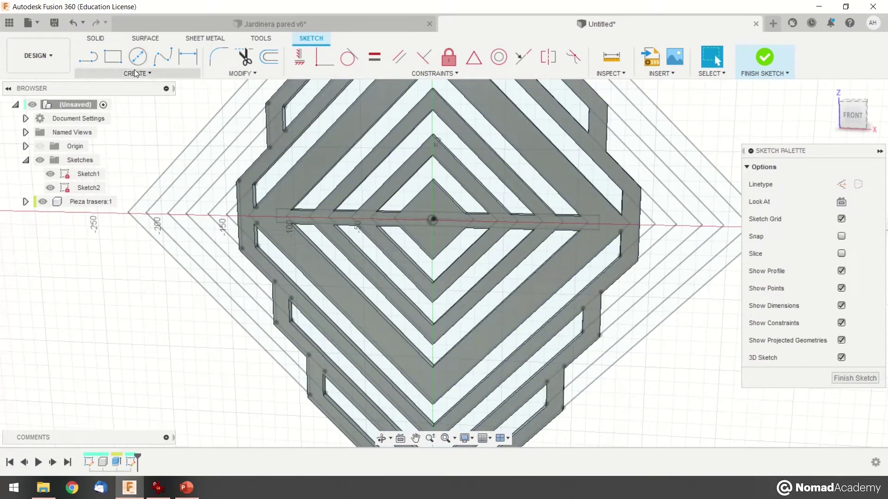
{"action": "left_click", "coordinate": [853, 118]}
{"action": "mouse_move", "coordinate": [504, 359]}
{"action": "middle_mouse_down"}
{"action": "mouse_move", "coordinate": [461, 224]}
{"action": "mouse_move", "coordinate": [452, 254]}
{"action": "middle_mouse_up"}
{"action": "scroll", "coordinate": [462, 224], "scroll_direction": "up", "scroll_amount": 1}
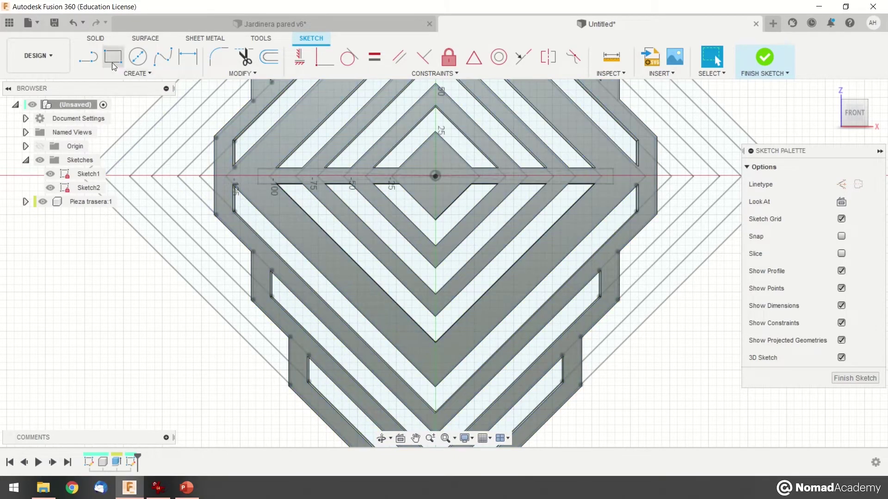
{"action": "left_click", "coordinate": [96, 64]}
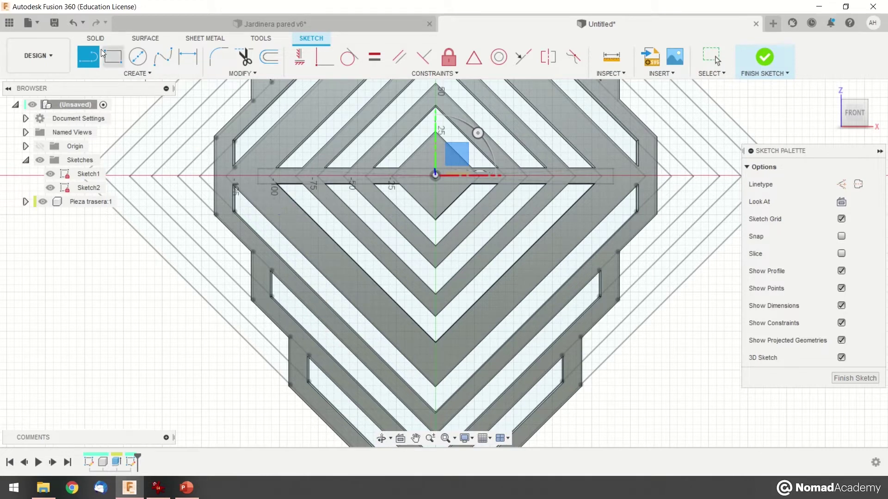
{"action": "left_click", "coordinate": [265, 203]}
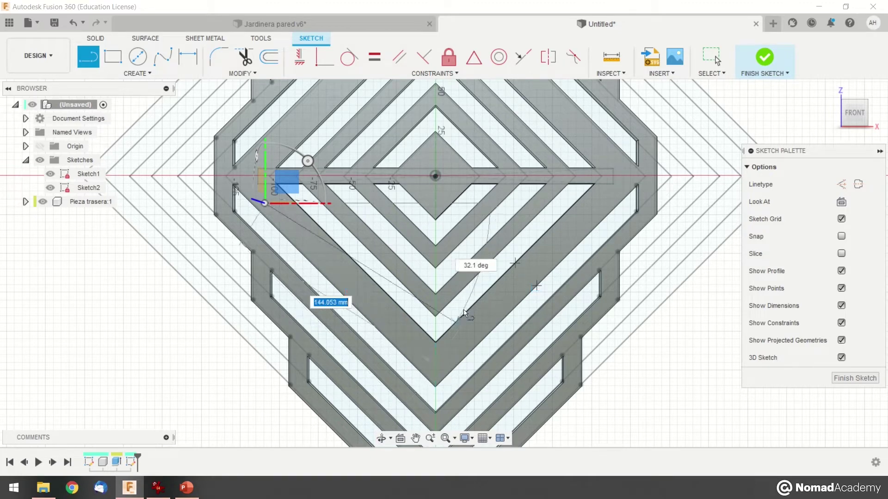
{"action": "left_click", "coordinate": [437, 370]}
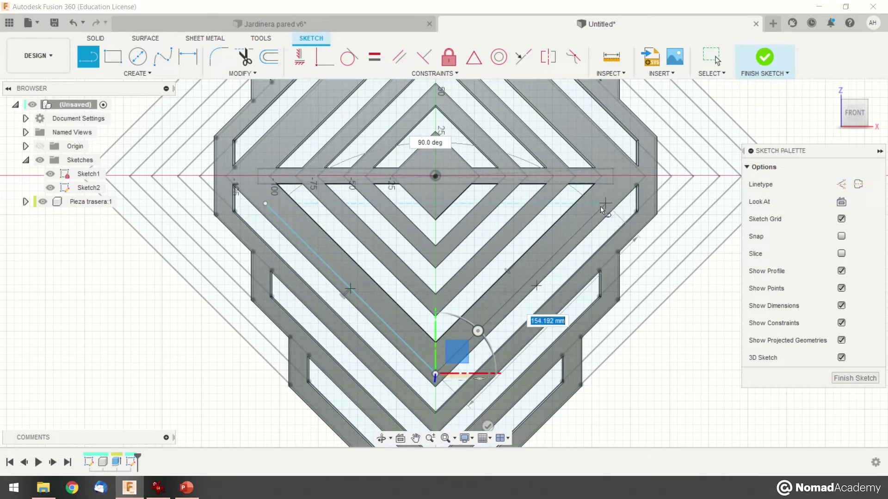
{"action": "left_click", "coordinate": [266, 204]}
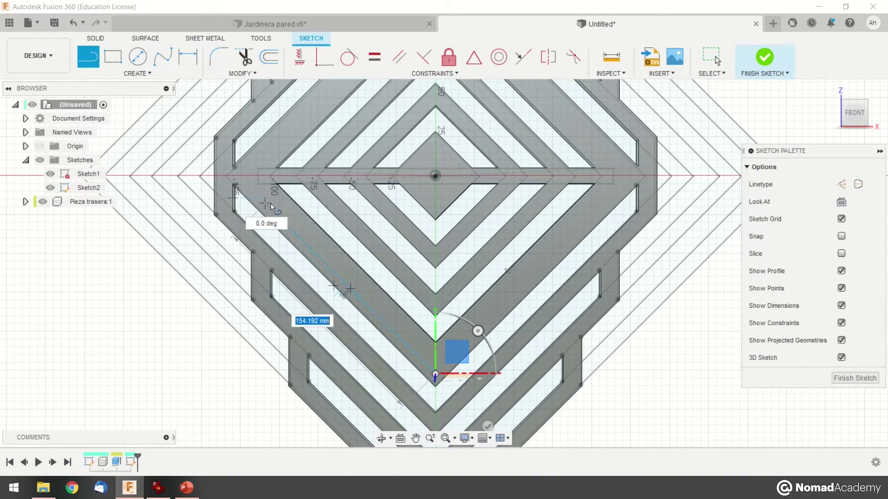
{"action": "left_click", "coordinate": [608, 203]}
- Add a perpendicular end line about 9 mm long to the V's right arm and a parallel inner line back to the vertical axis
{"action": "scroll", "coordinate": [609, 201], "scroll_direction": "up", "scroll_amount": 4}
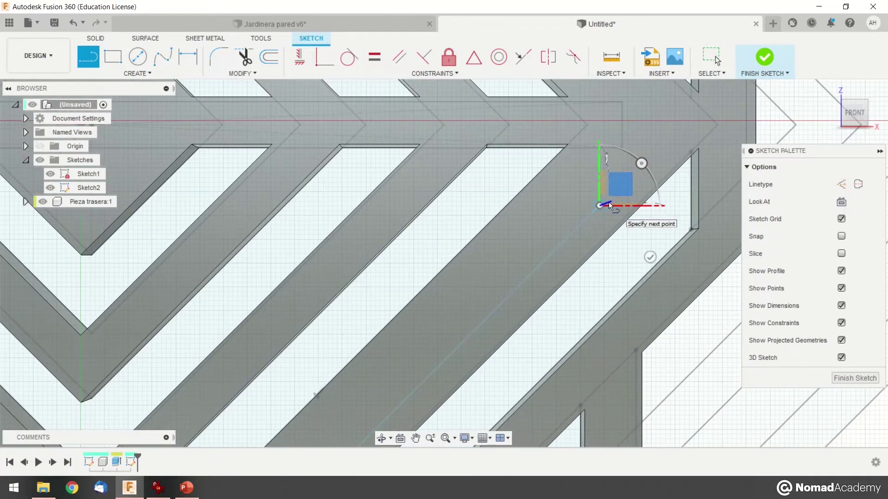
{"action": "scroll", "coordinate": [573, 179], "scroll_direction": "up", "scroll_amount": 5}
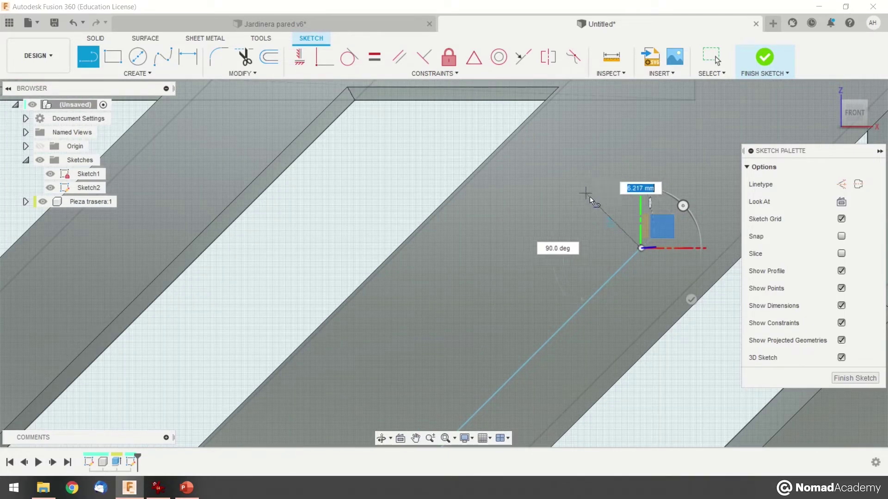
{"action": "left_click", "coordinate": [559, 168]}
{"action": "scroll", "coordinate": [559, 168], "scroll_direction": "up", "scroll_amount": 3}
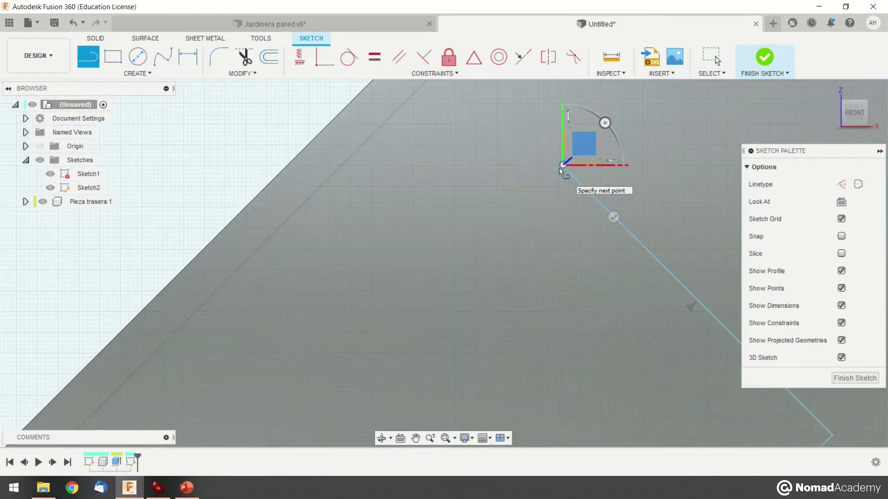
{"action": "scroll", "coordinate": [559, 167], "scroll_direction": "down", "scroll_amount": 5}
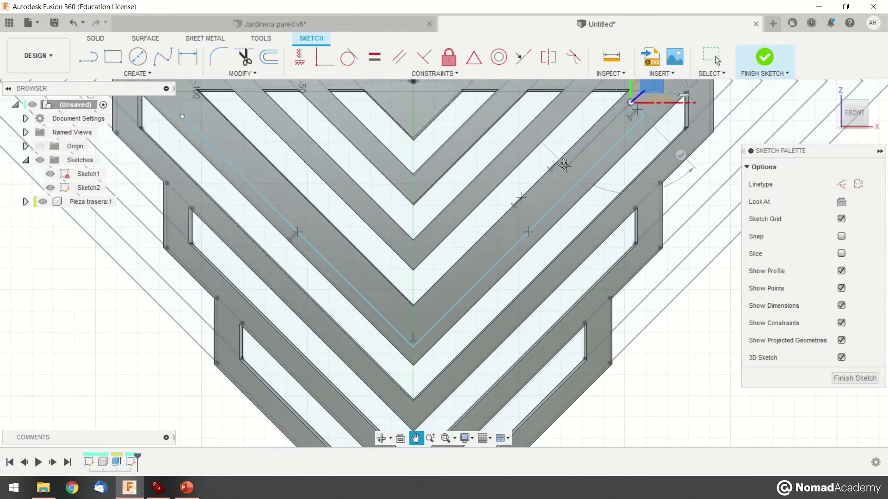
{"action": "scroll", "coordinate": [421, 301], "scroll_direction": "up", "scroll_amount": 2}
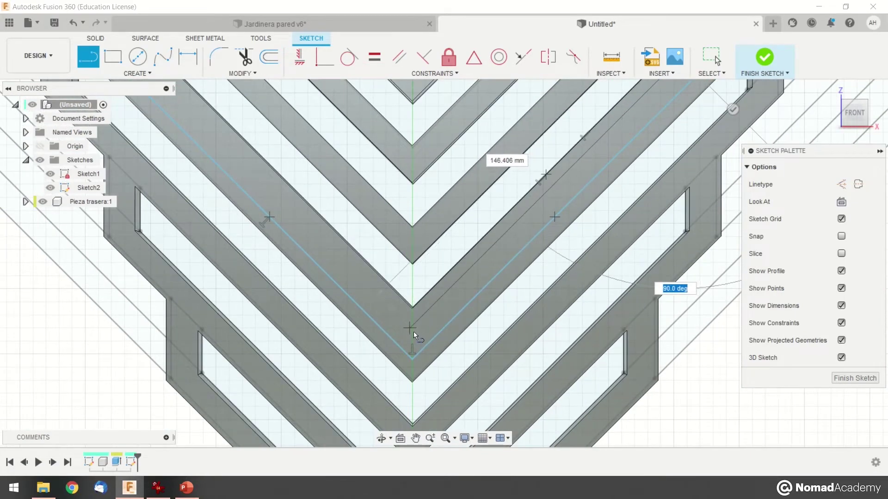
{"action": "middle_click_drag", "start_coordinate": [429, 324], "coordinate": [387, 367]}
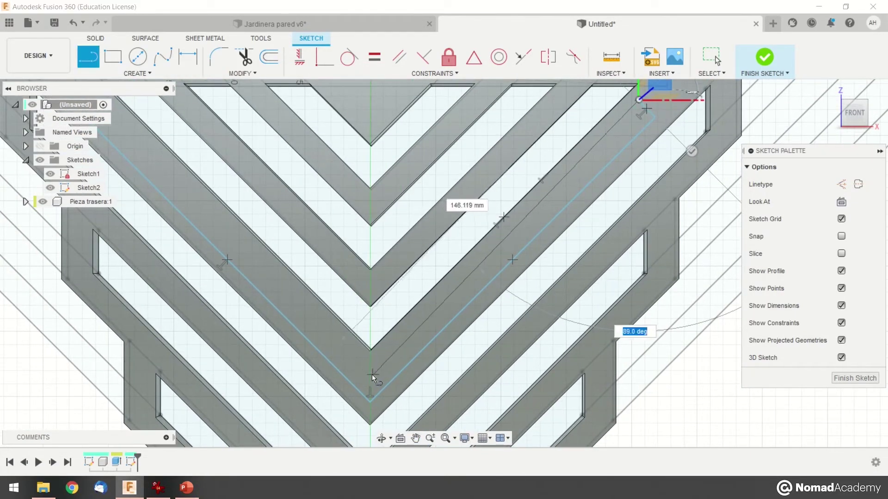
{"action": "scroll", "coordinate": [370, 363], "scroll_direction": "up", "scroll_amount": 2}
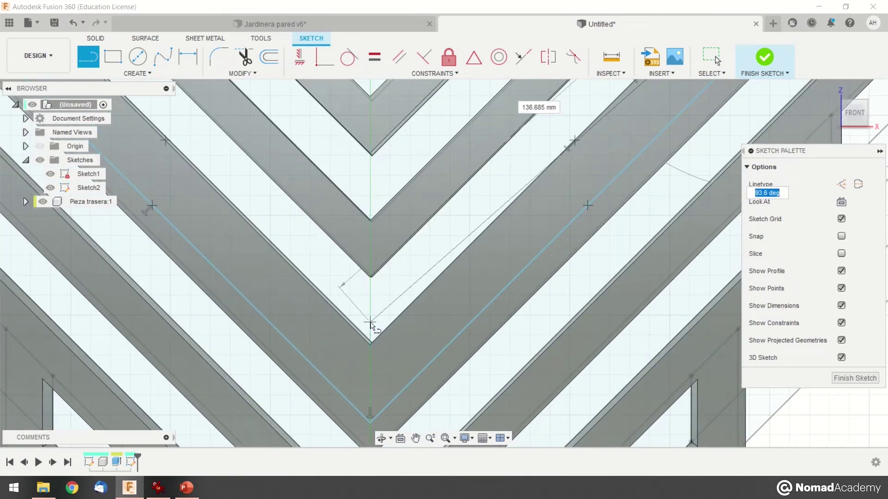
{"action": "left_click", "coordinate": [370, 373]}
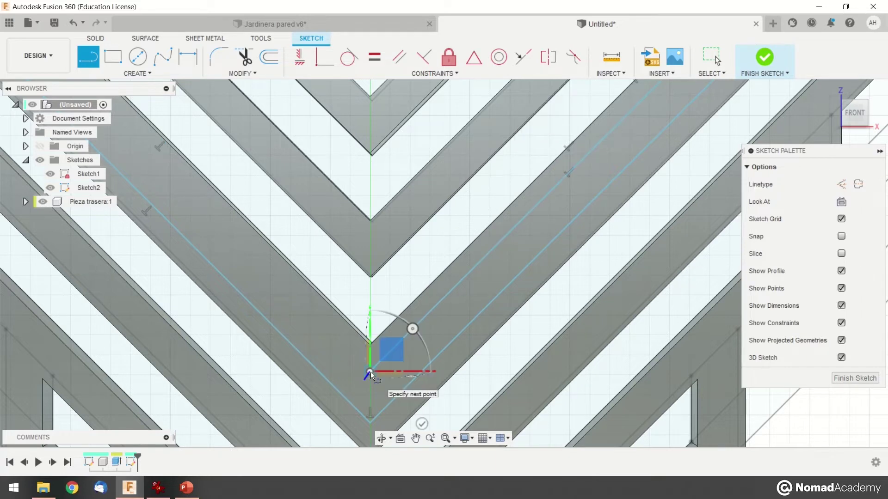
- Draw the left arm's inner line about 145 mm long and close the V-shaped outline at the left arm's outer end
{"action": "scroll", "coordinate": [370, 372], "scroll_direction": "down", "scroll_amount": 3}
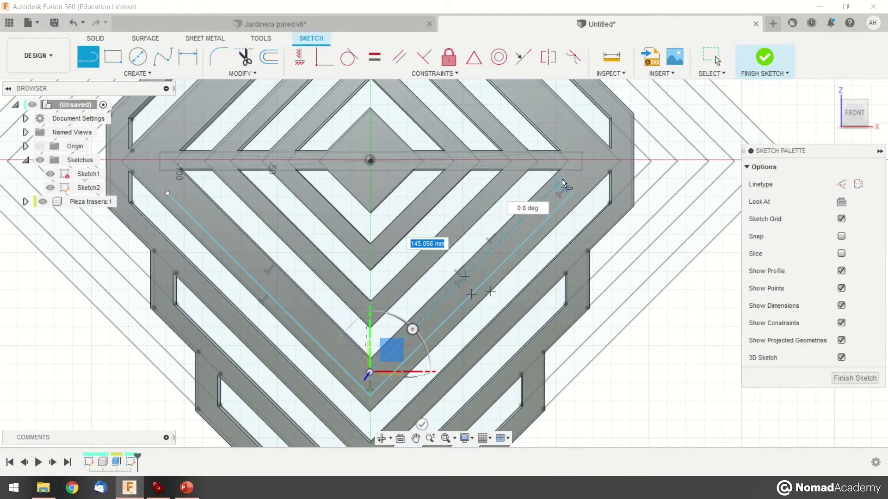
{"action": "left_click", "coordinate": [558, 182]}
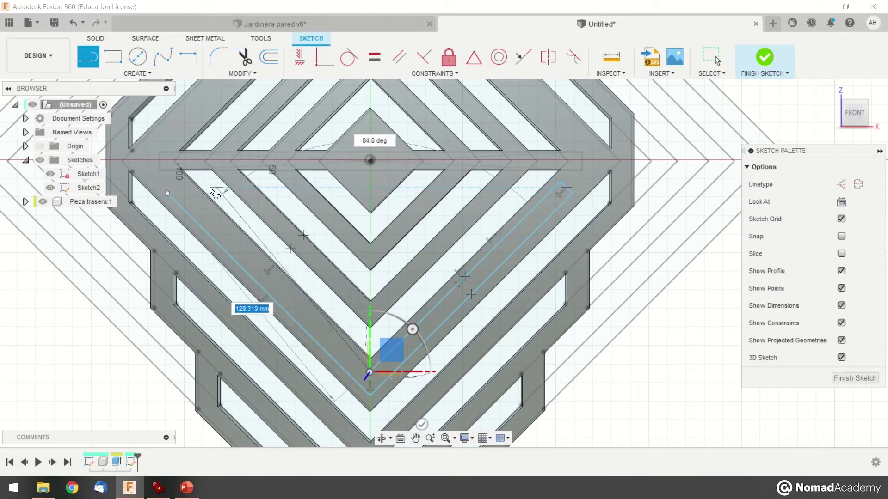
{"action": "left_click", "coordinate": [177, 181]}
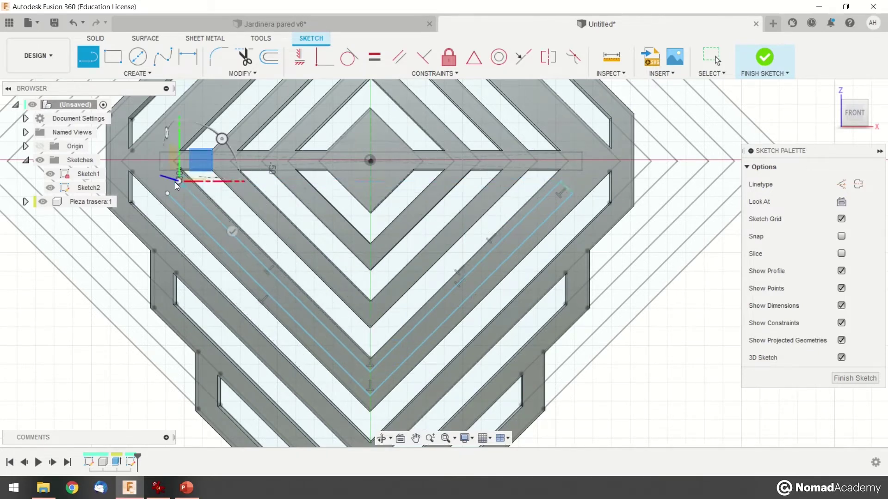
{"action": "scroll", "coordinate": [174, 183], "scroll_direction": "up", "scroll_amount": 3}
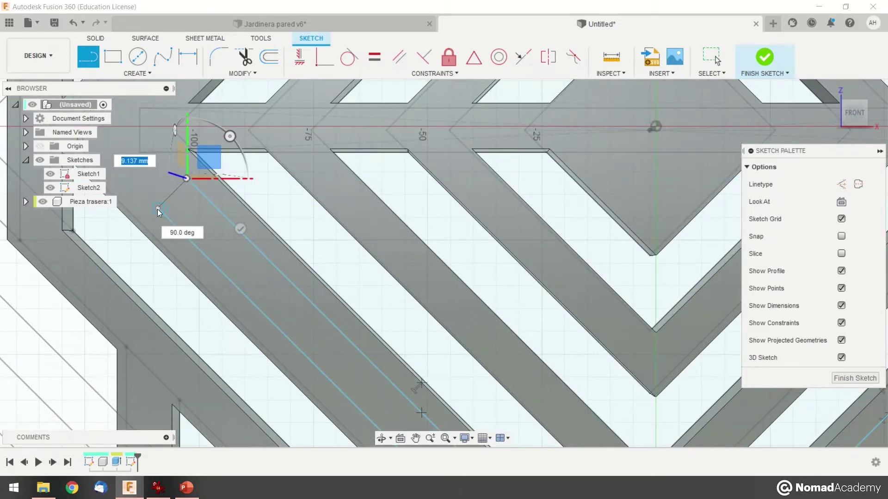
{"action": "key", "text": "Escape"}
{"action": "scroll", "coordinate": [293, 210], "scroll_direction": "down", "scroll_amount": 3}
{"action": "key", "text": "Escape"}
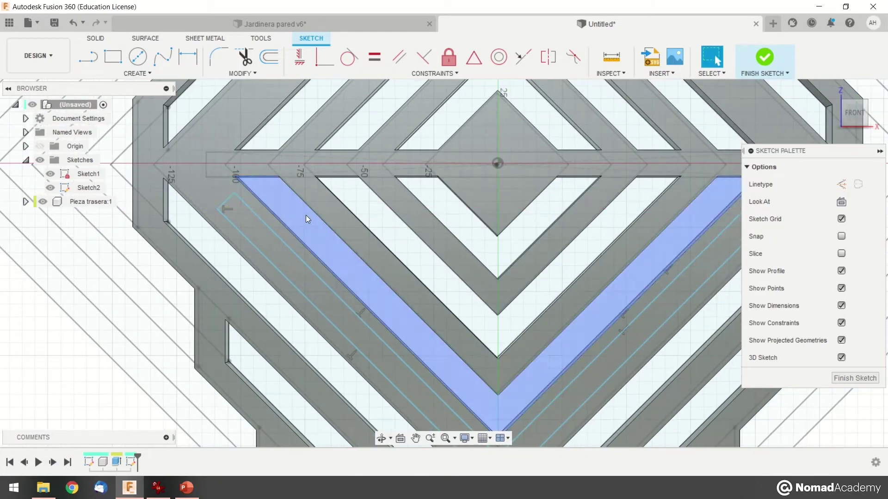
{"action": "scroll", "coordinate": [538, 256], "scroll_direction": "down", "scroll_amount": 4}
{"action": "middle_click_drag", "start_coordinate": [719, 360], "coordinate": [673, 354]}
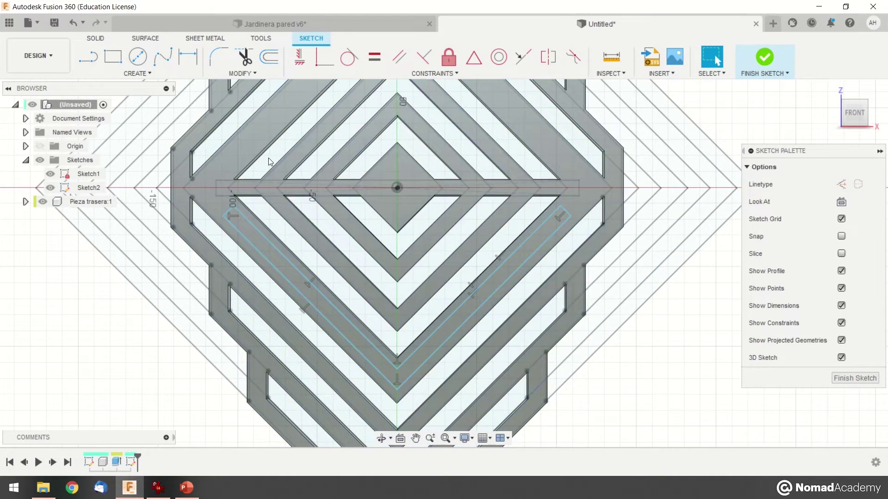
- Dimension the width between the two parallel lines of the V's left arm as 6.1 mm
{"action": "left_click", "coordinate": [196, 63]}
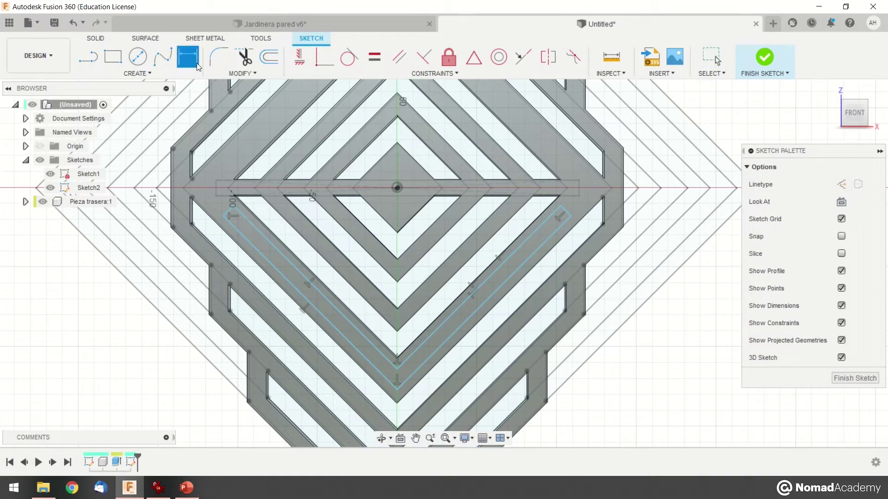
{"action": "scroll", "coordinate": [270, 242], "scroll_direction": "up", "scroll_amount": 3}
{"action": "left_click", "coordinate": [271, 246]}
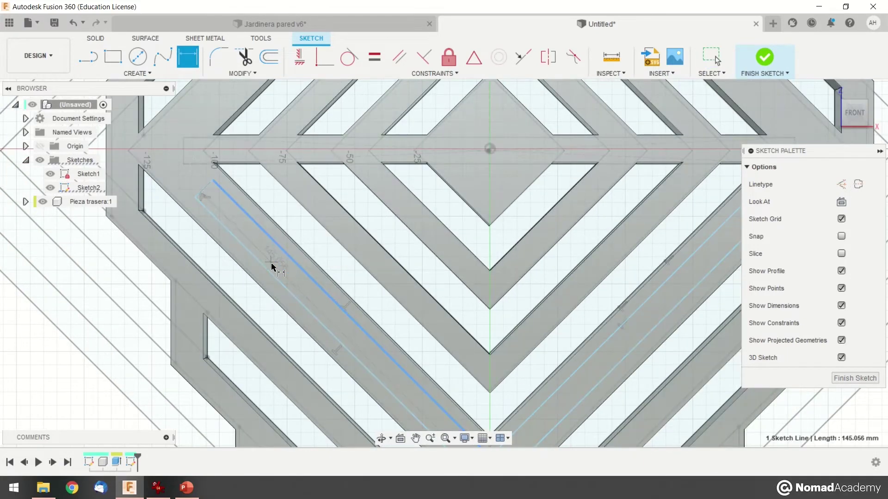
{"action": "left_click", "coordinate": [272, 273]}
{"action": "left_click", "coordinate": [287, 214]}
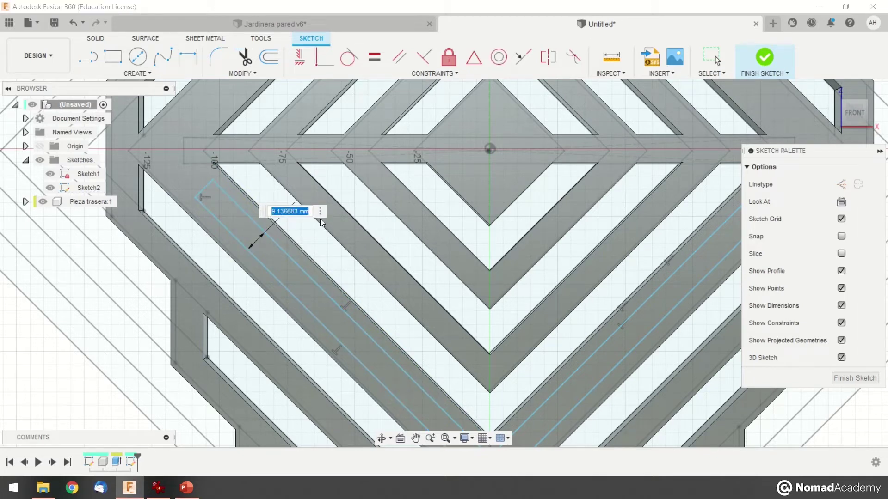
{"action": "type", "text": "6.1"}
{"action": "key", "text": "Return"}
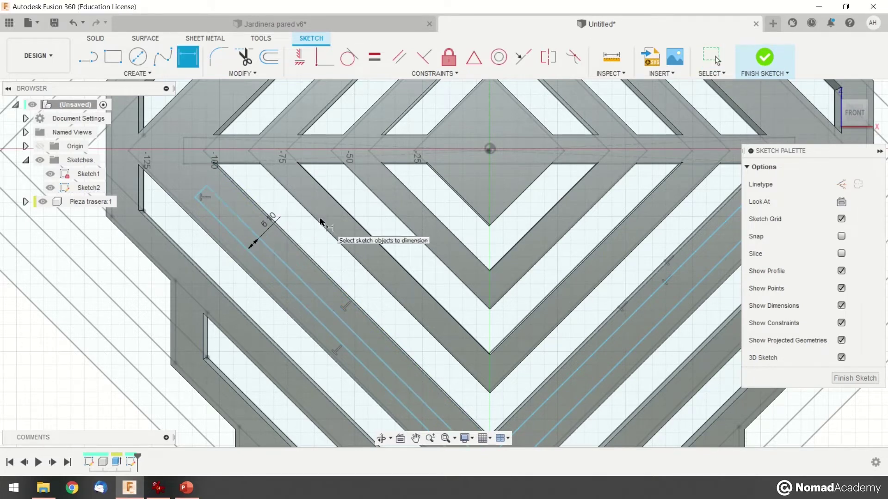
- Set the spacing between the inner and outer lines of the V's right arm to 6.1 mm with a dimension
{"action": "scroll", "coordinate": [611, 290], "scroll_direction": "down", "scroll_amount": 1}
{"action": "middle_click_drag", "start_coordinate": [612, 289], "coordinate": [461, 224]}
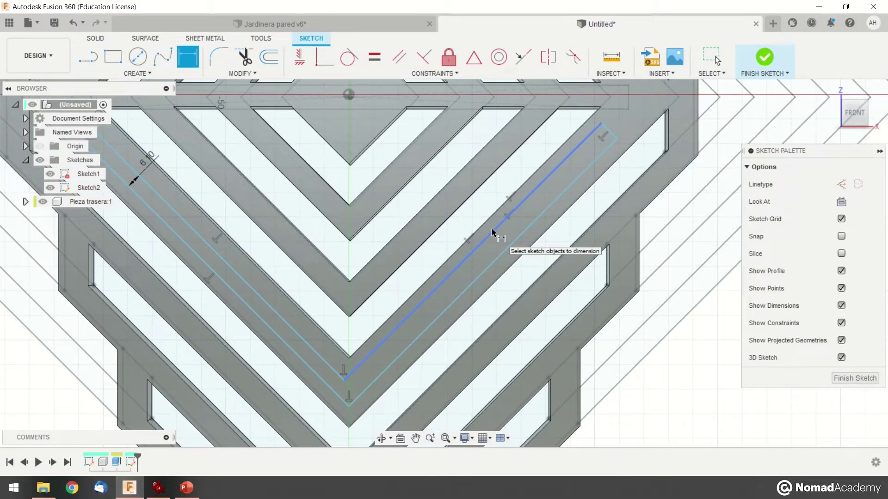
{"action": "middle_click_drag", "start_coordinate": [412, 258], "coordinate": [458, 232]}
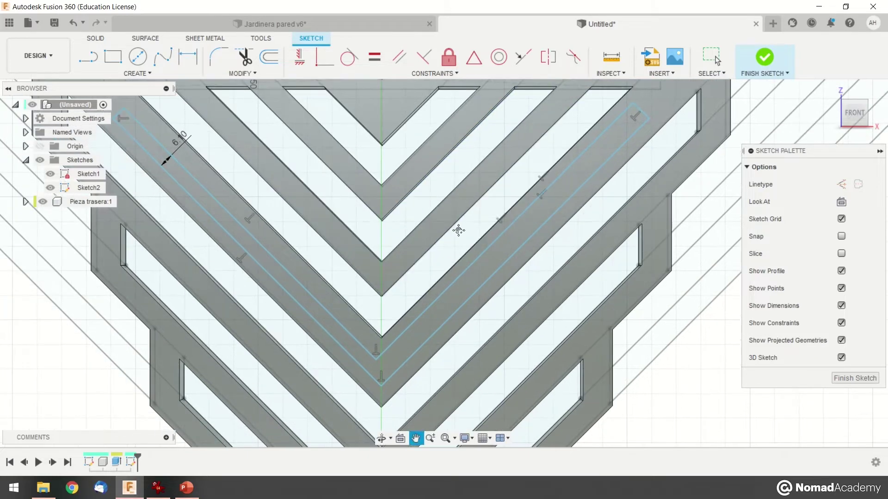
{"action": "left_click", "coordinate": [500, 234]}
{"action": "left_click", "coordinate": [521, 245]}
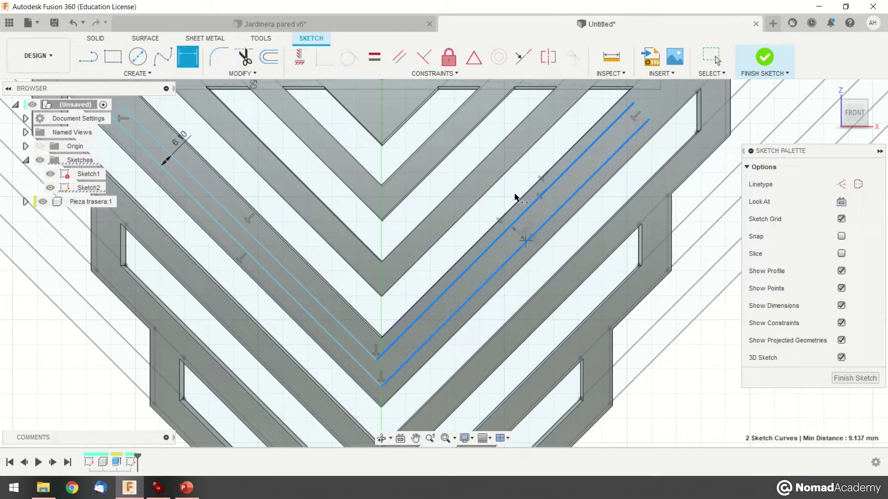
{"action": "left_click", "coordinate": [514, 190]}
{"action": "type", "text": "6.1"}
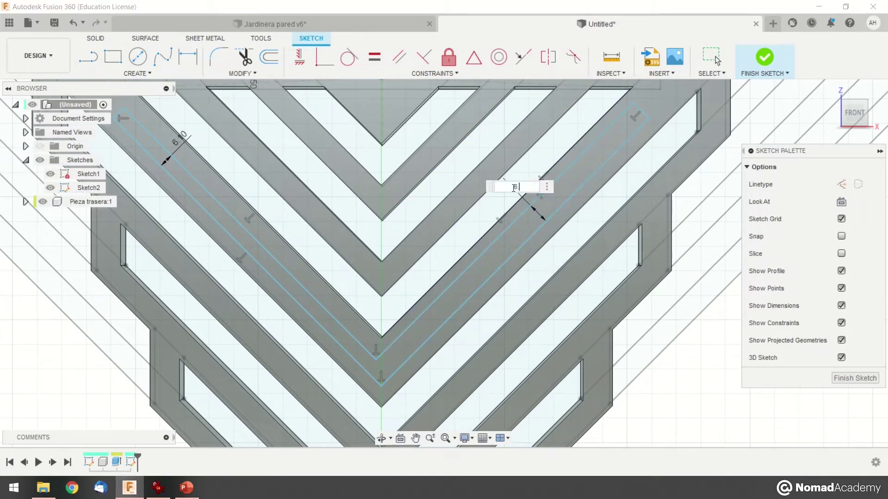
{"action": "key", "text": "Return"}
{"action": "middle_click_drag", "start_coordinate": [488, 209], "coordinate": [517, 234]}
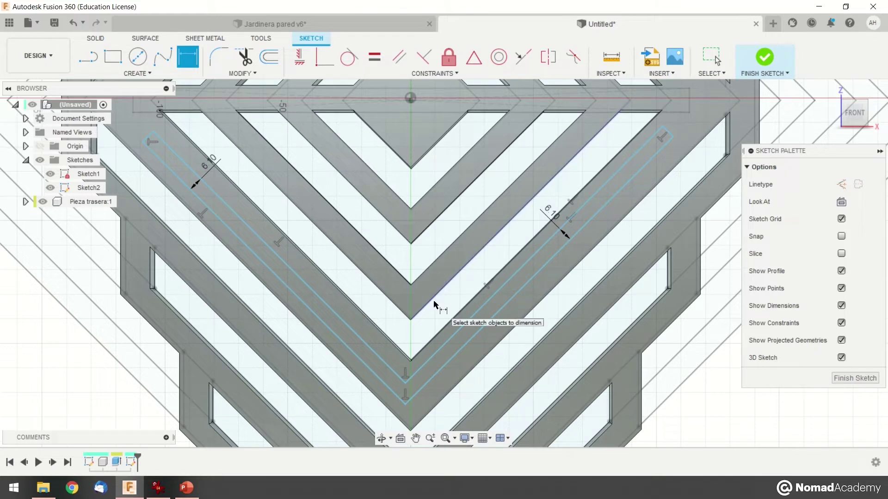
{"action": "key", "text": "Escape"}
{"action": "middle_click_drag", "start_coordinate": [432, 314], "coordinate": [408, 263]}
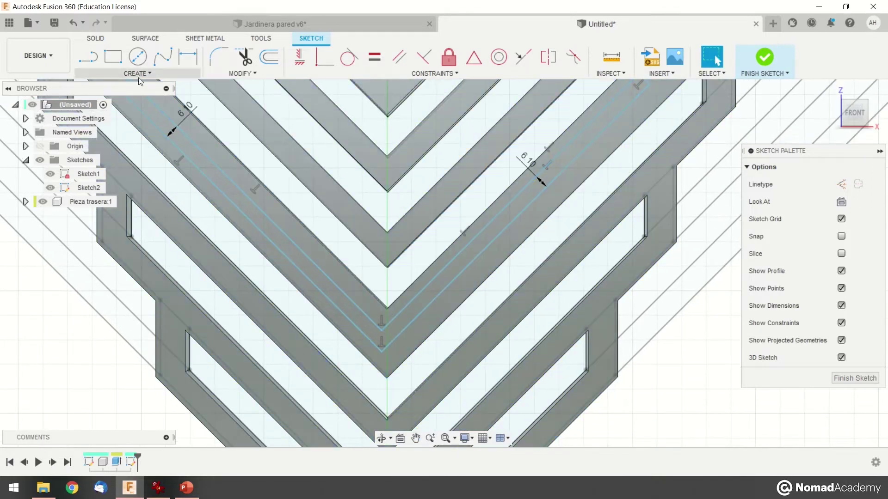
- Draw a construction line joining the outer and inner vertices of the V-shaped outline, and select it
{"action": "left_click", "coordinate": [90, 58]}
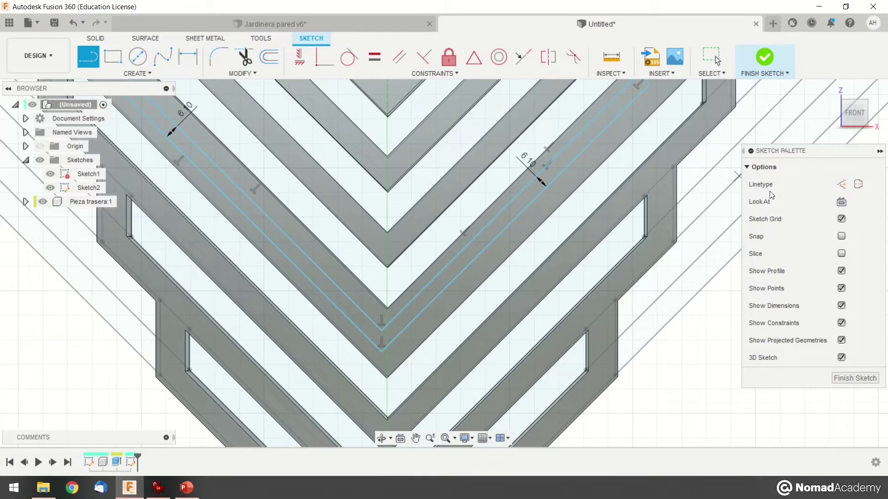
{"action": "left_click", "coordinate": [842, 185]}
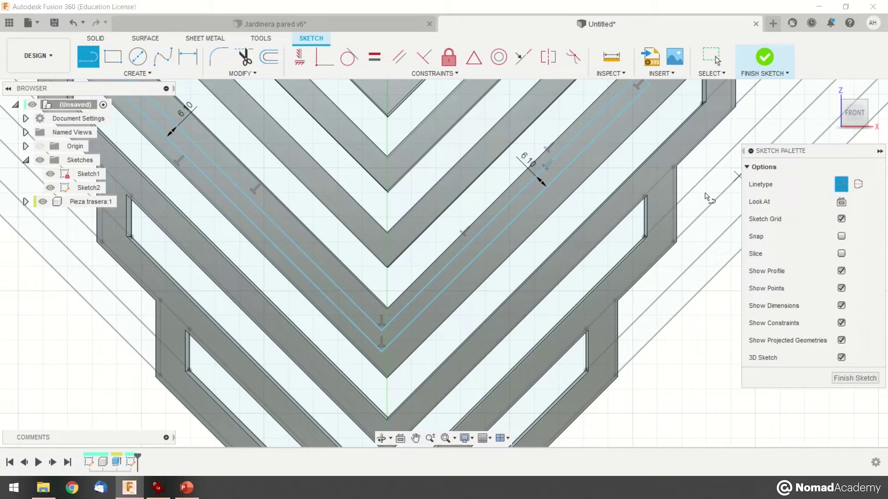
{"action": "scroll", "coordinate": [385, 352], "scroll_direction": "up", "scroll_amount": 4}
{"action": "left_click", "coordinate": [379, 356]}
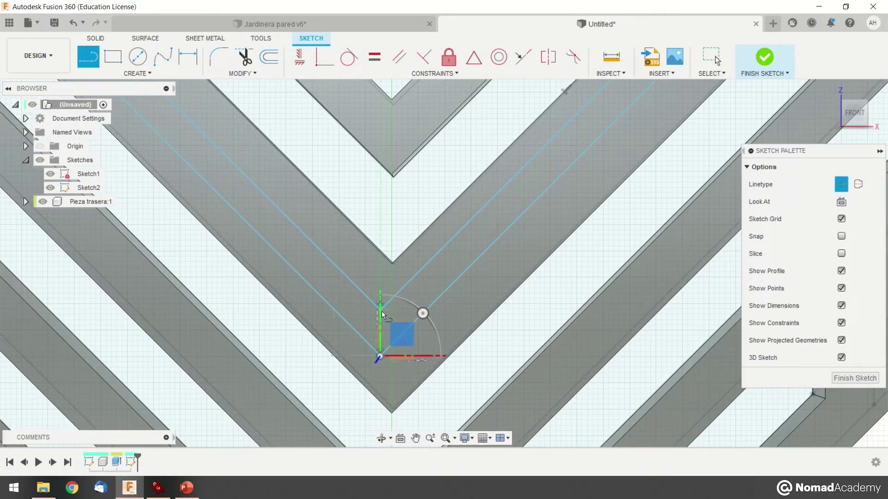
{"action": "scroll", "coordinate": [375, 308], "scroll_direction": "up", "scroll_amount": 5}
{"action": "left_click", "coordinate": [381, 320]}
{"action": "scroll", "coordinate": [385, 319], "scroll_direction": "down", "scroll_amount": 3}
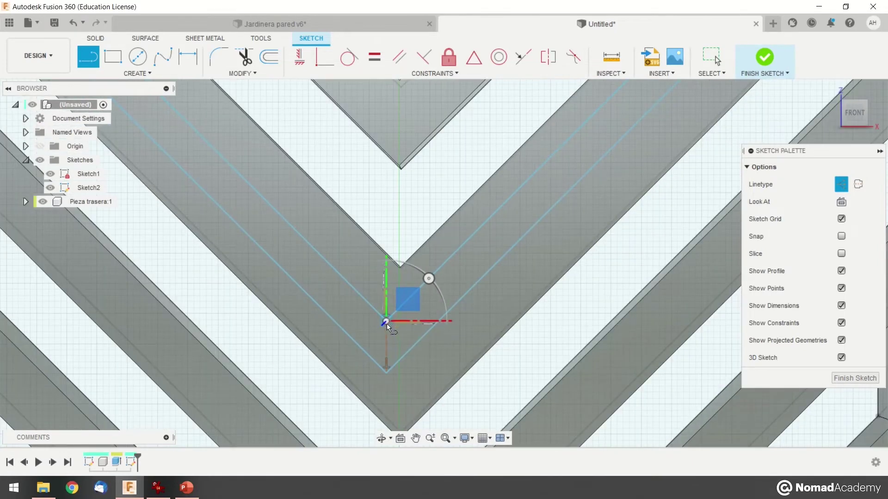
{"action": "key", "text": "Escape"}
{"action": "left_click", "coordinate": [389, 336]}
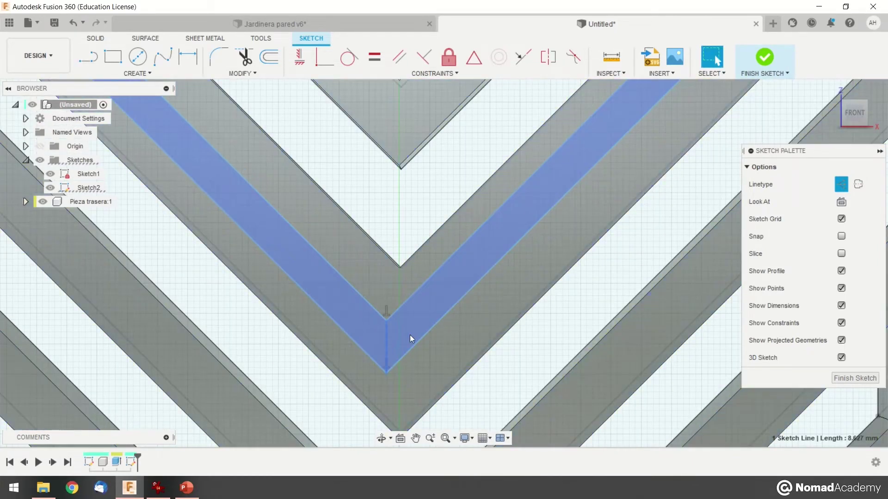
- Make the construction line between the V's inner and outer vertices coincident with the sketch origin to centre the outline
{"action": "left_click", "coordinate": [419, 324]}
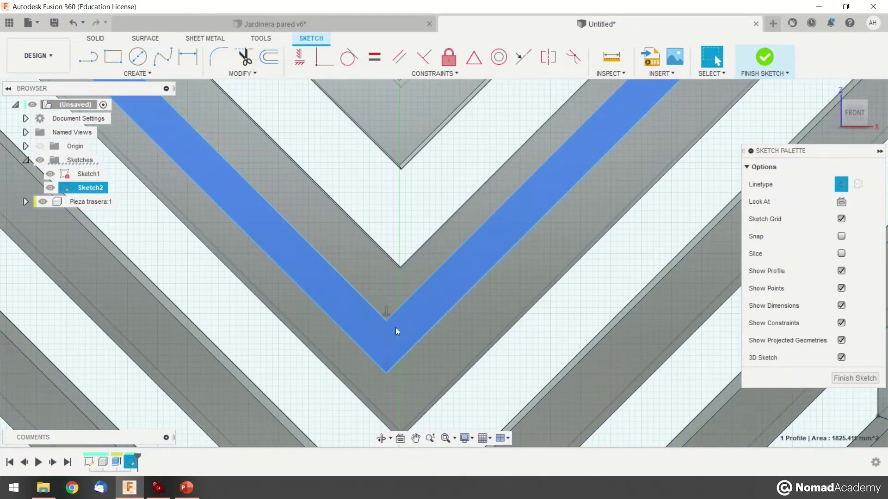
{"action": "left_click", "coordinate": [506, 343]}
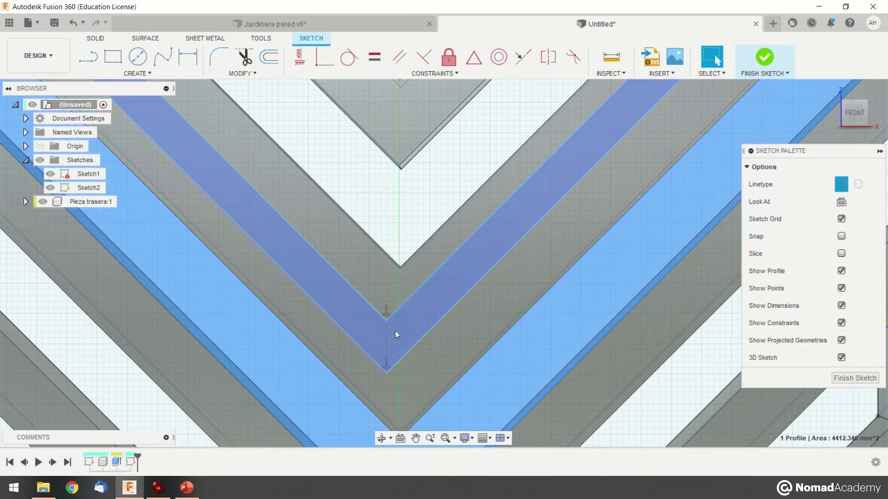
{"action": "left_click", "coordinate": [386, 335]}
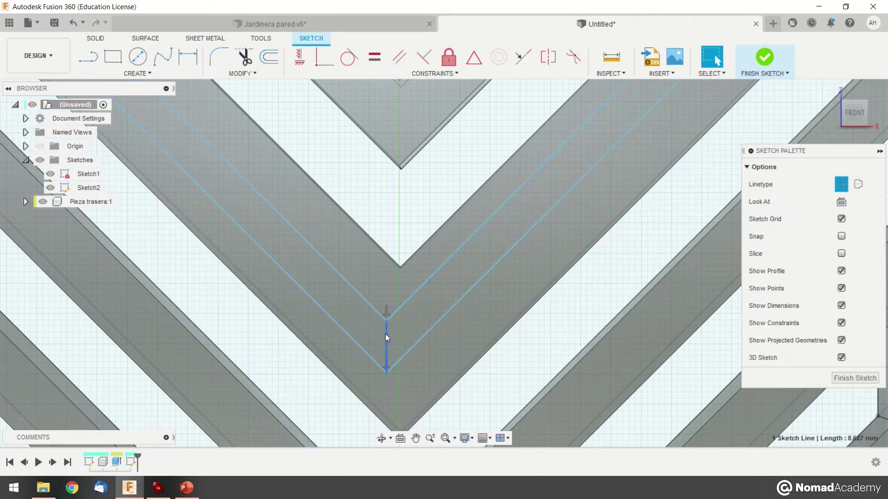
{"action": "scroll", "coordinate": [386, 337], "scroll_direction": "down", "scroll_amount": 5}
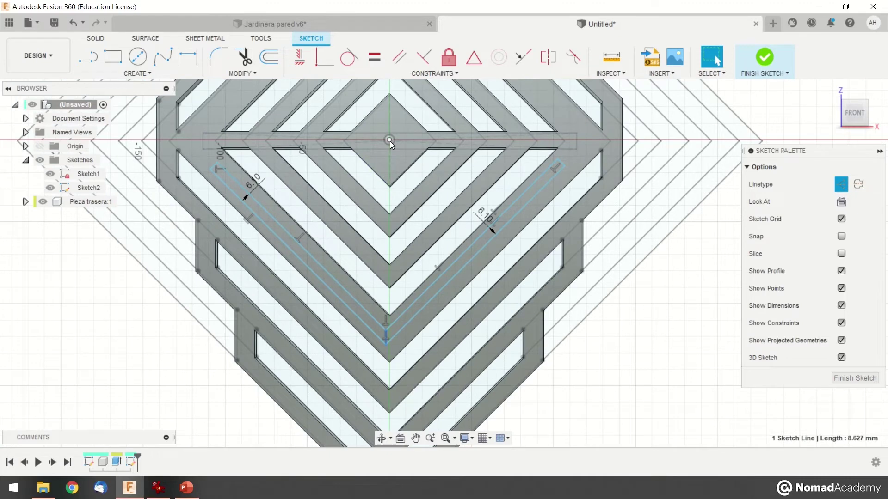
{"action": "left_click", "coordinate": [390, 140], "text": "ctrl"}
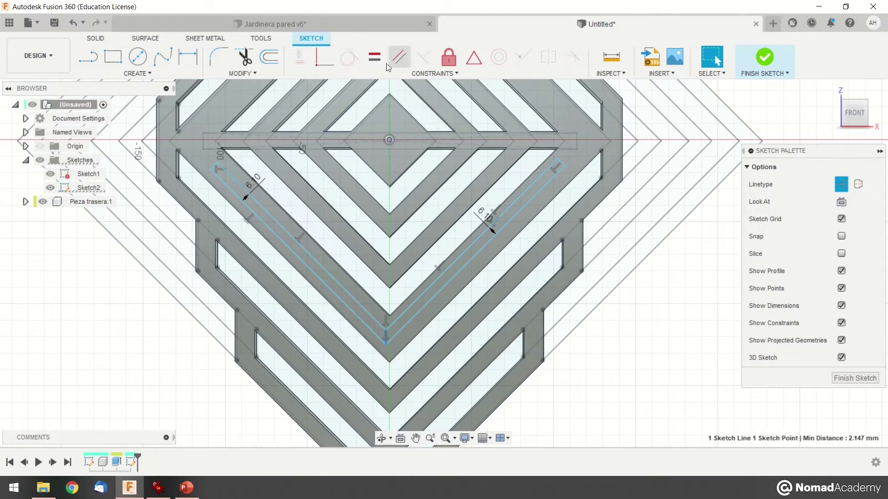
{"action": "left_click", "coordinate": [323, 63]}
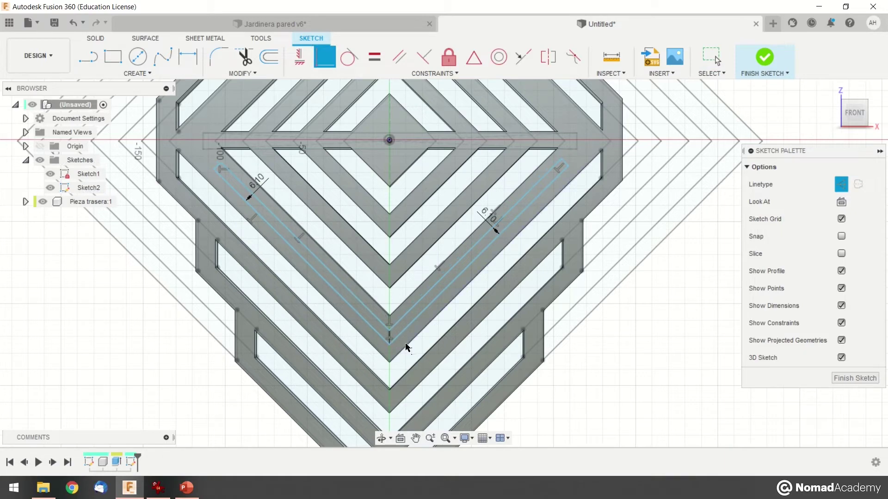
{"action": "scroll", "coordinate": [388, 335], "scroll_direction": "down", "scroll_amount": 2}
{"action": "scroll", "coordinate": [388, 335], "scroll_direction": "up", "scroll_amount": 5}
{"action": "mouse_move", "coordinate": [381, 337]}
{"action": "middle_mouse_down"}
{"action": "mouse_move", "coordinate": [394, 303]}
{"action": "mouse_move", "coordinate": [413, 142]}
{"action": "middle_mouse_up"}
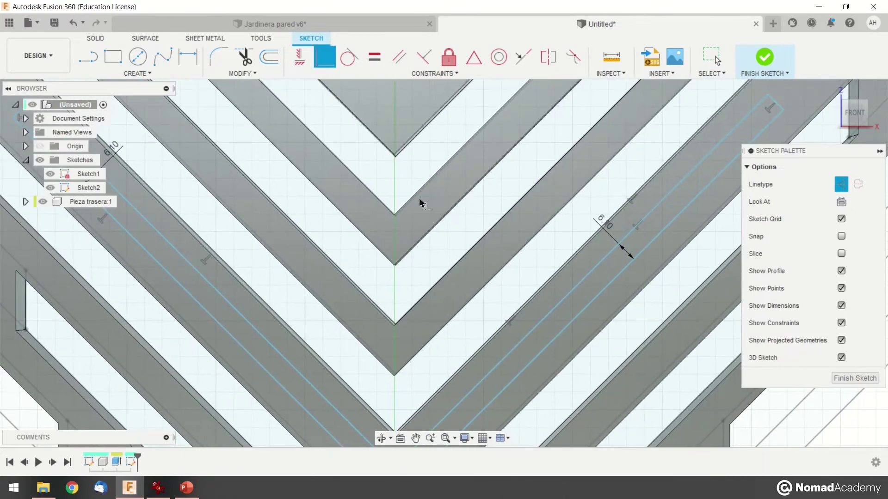
{"action": "scroll", "coordinate": [412, 142], "scroll_direction": "down", "scroll_amount": 5}
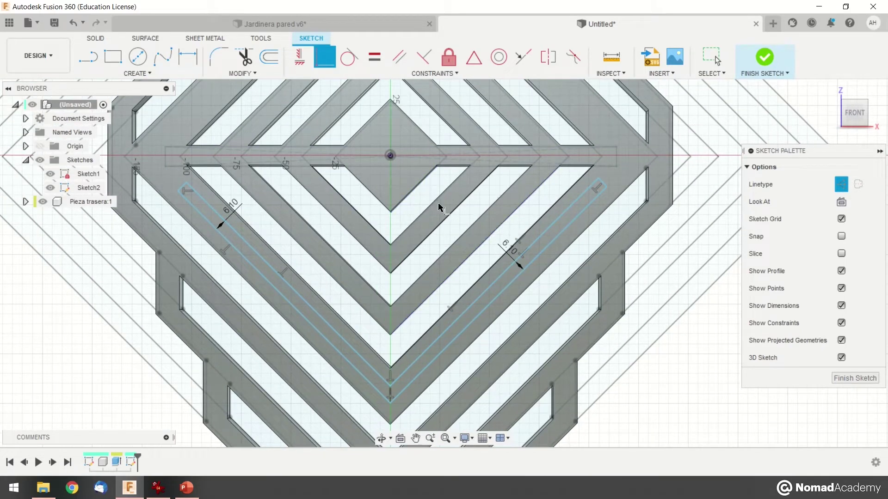
{"action": "key", "text": "Escape"}
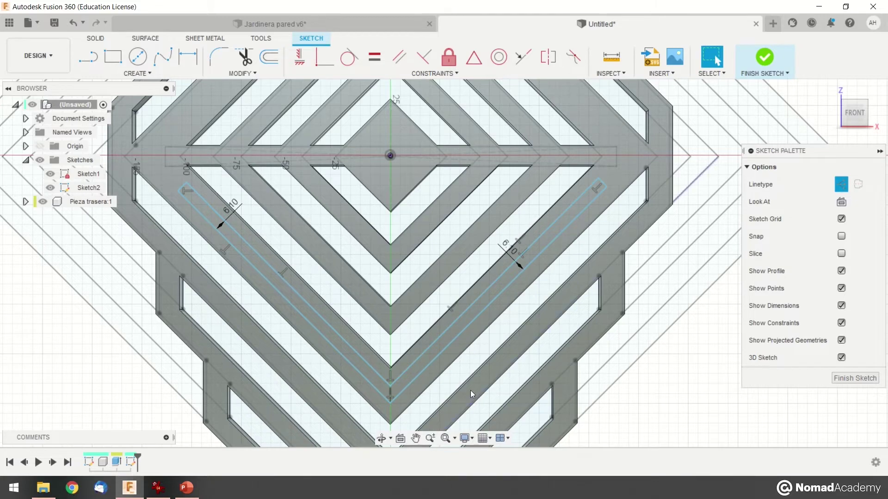
- Dimension the gap between the outer line of the V's right arm and the panel strip's parallel outer edge as 7 mm
{"action": "middle_click_drag", "start_coordinate": [511, 377], "coordinate": [505, 358]}
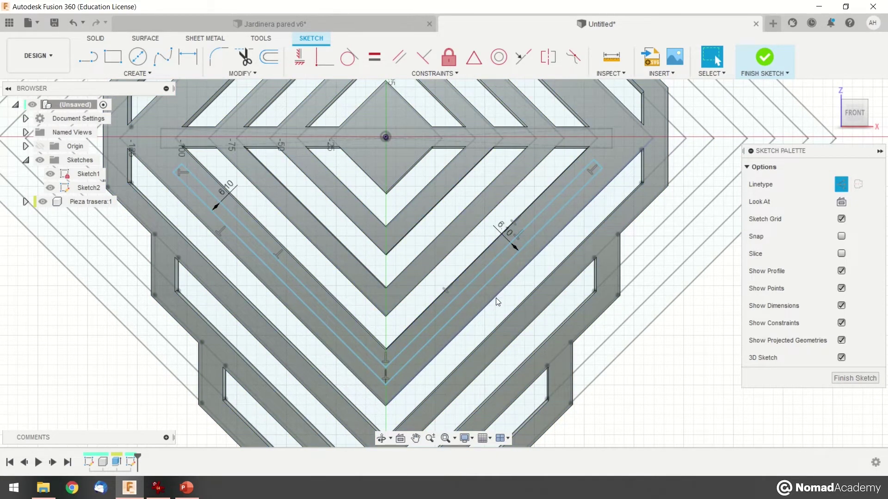
{"action": "scroll", "coordinate": [499, 299], "scroll_direction": "up", "scroll_amount": 3}
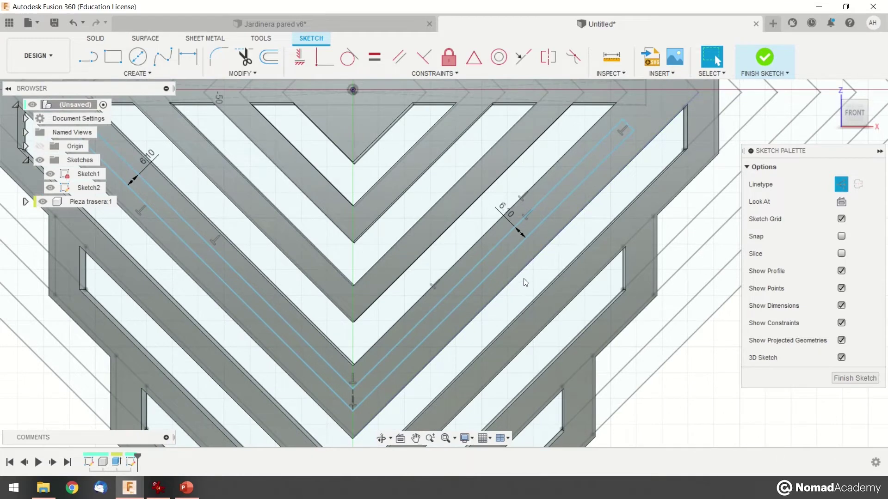
{"action": "left_click", "coordinate": [540, 179]}
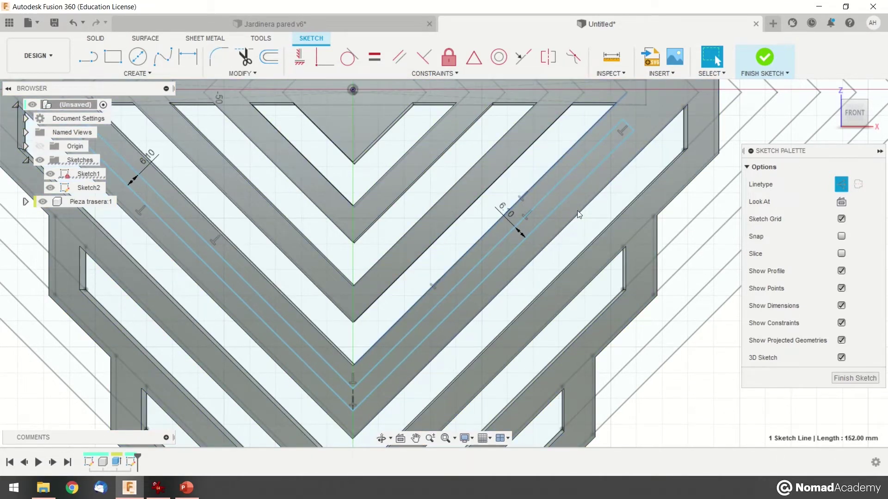
{"action": "left_click", "coordinate": [505, 212]}
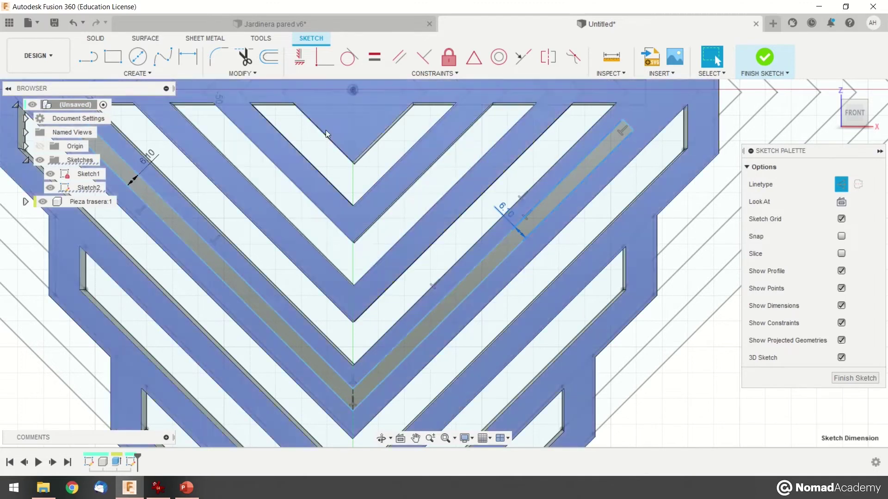
{"action": "key", "text": "d"}
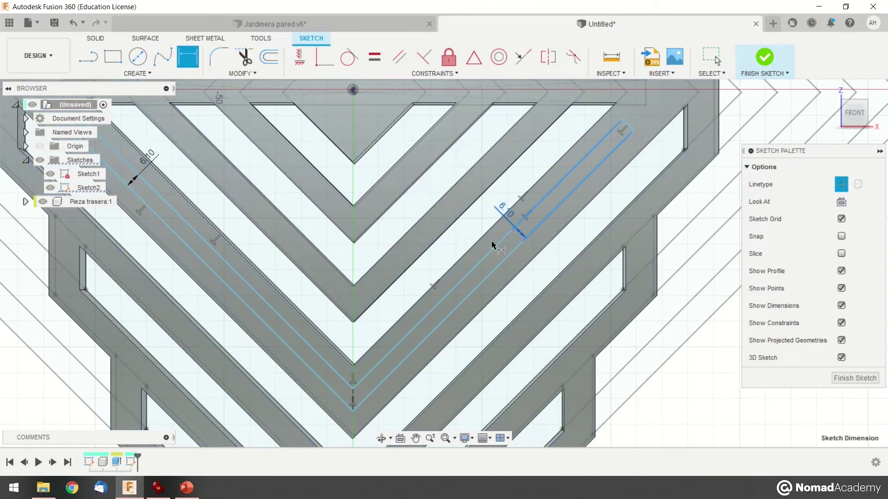
{"action": "left_click", "coordinate": [508, 260]}
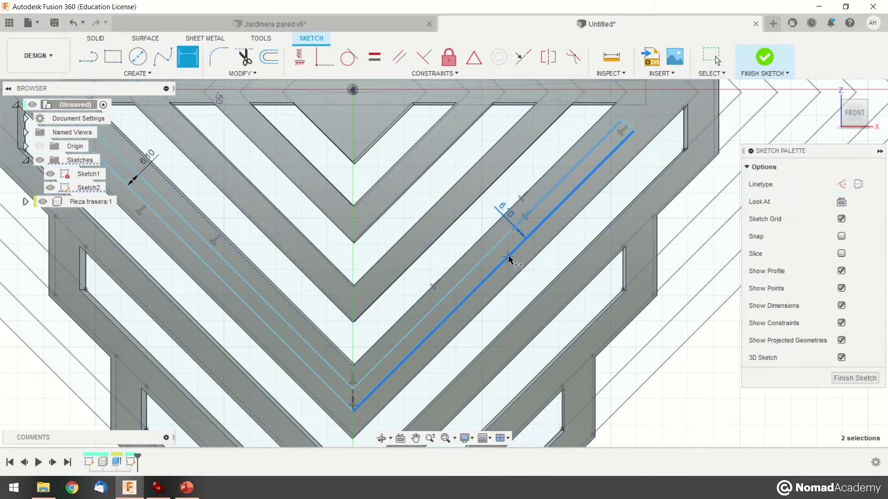
{"action": "left_click", "coordinate": [526, 268]}
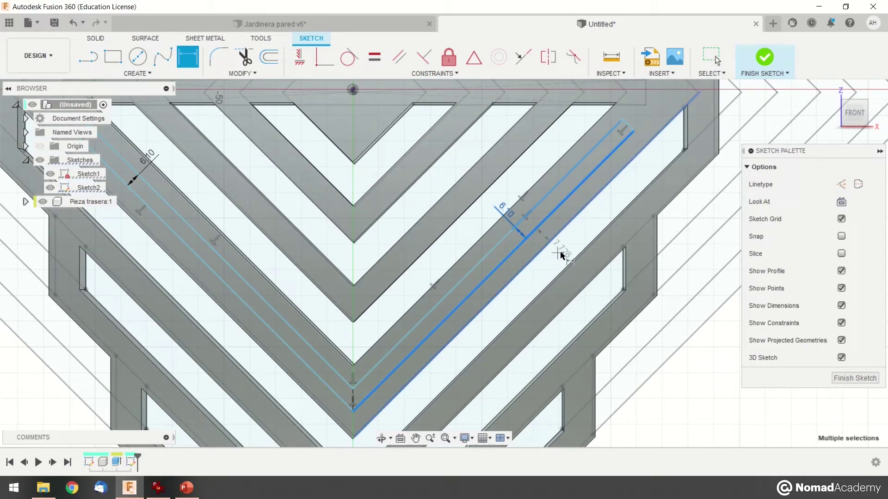
{"action": "left_click", "coordinate": [604, 213]}
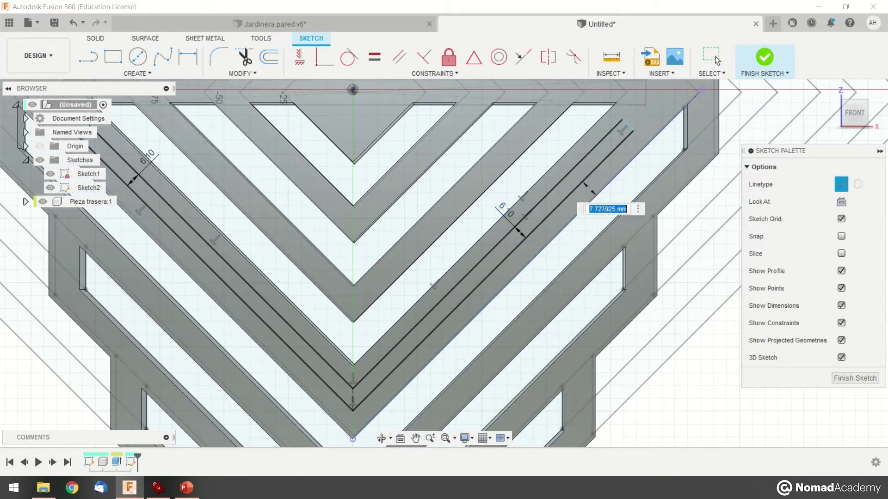
{"action": "type", "text": "7"}
{"action": "key", "text": "Return"}
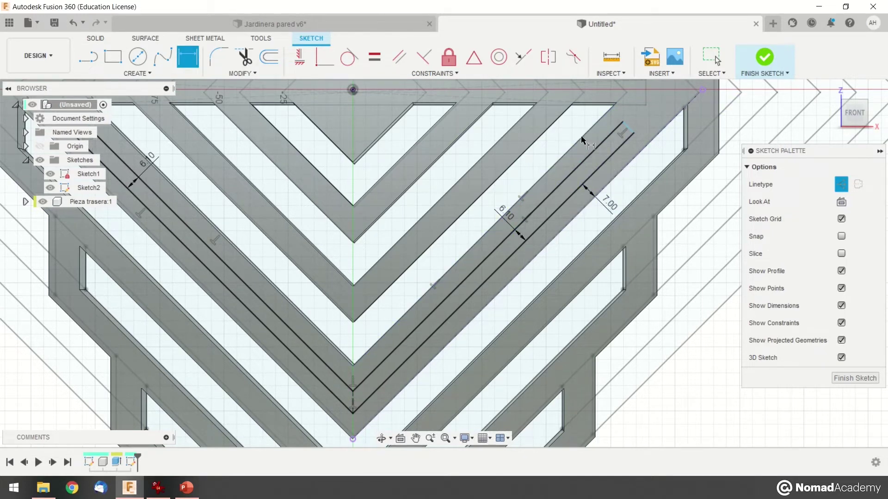
- Lengthen the V's right arm by moving its short end line outward toward the panel's horizontal crossbar
{"action": "scroll", "coordinate": [629, 185], "scroll_direction": "down", "scroll_amount": 3}
{"action": "scroll", "coordinate": [648, 199], "scroll_direction": "up", "scroll_amount": 3}
{"action": "scroll", "coordinate": [657, 217], "scroll_direction": "down", "scroll_amount": 2}
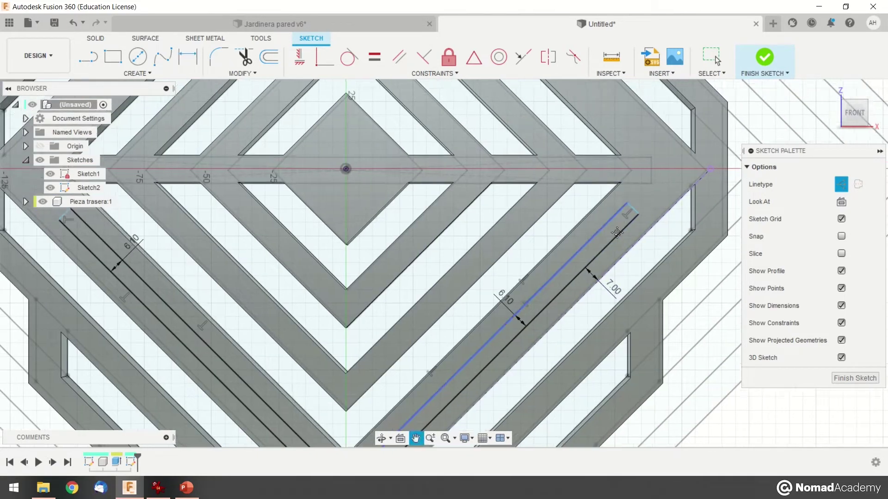
{"action": "scroll", "coordinate": [637, 228], "scroll_direction": "up", "scroll_amount": 2}
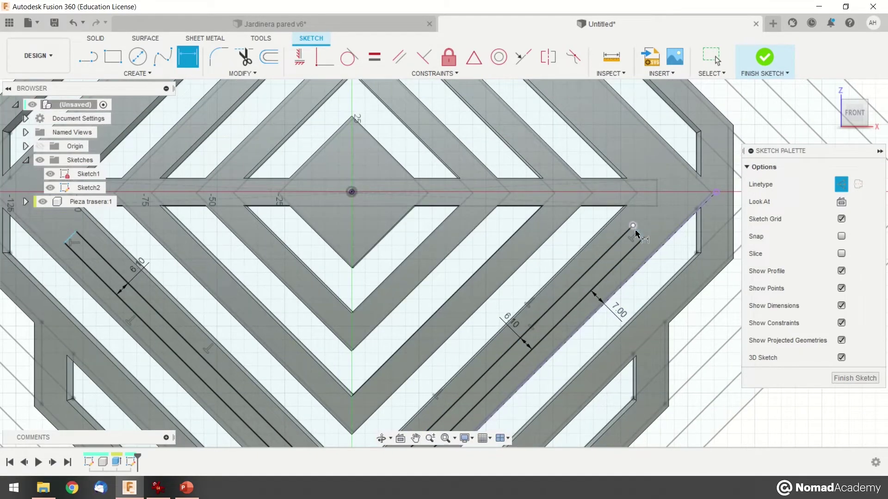
{"action": "key", "text": "Escape"}
{"action": "mouse_move", "coordinate": [640, 231]}
{"action": "left_mouse_down"}
{"action": "mouse_move", "coordinate": [679, 197]}
{"action": "mouse_move", "coordinate": [551, 287]}
{"action": "mouse_move", "coordinate": [672, 206]}
{"action": "mouse_move", "coordinate": [590, 273]}
{"action": "mouse_move", "coordinate": [662, 207]}
{"action": "left_mouse_up"}
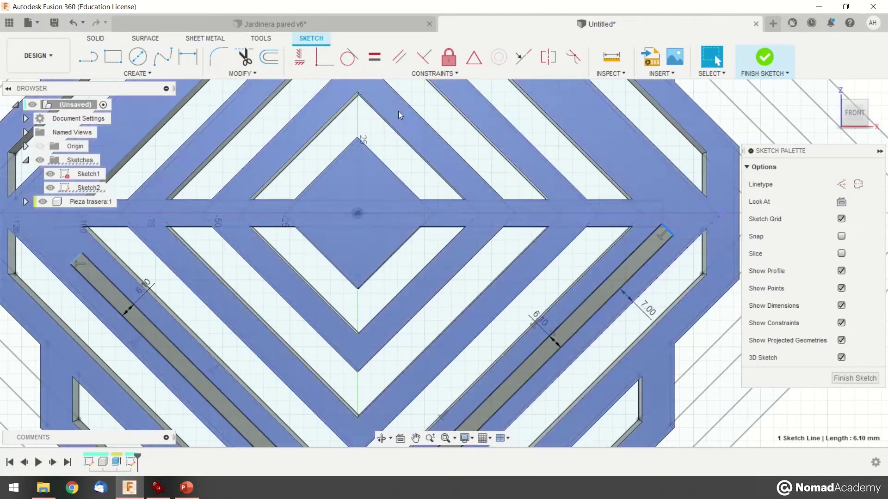
- Switch to the Jardinera pared v6 design and measure from the central diamond's horizontal construction line to the right slot's upper end corner
{"action": "left_click", "coordinate": [395, 26]}
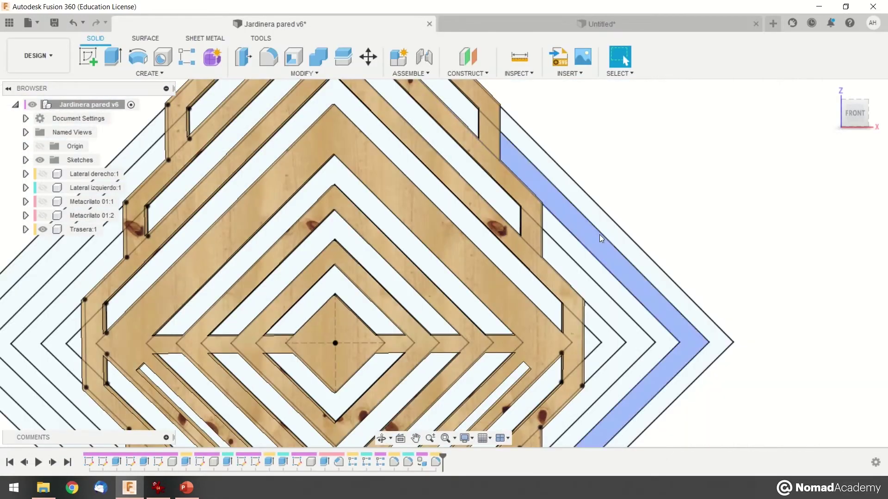
{"action": "middle_click_drag", "start_coordinate": [678, 184], "coordinate": [676, 147]}
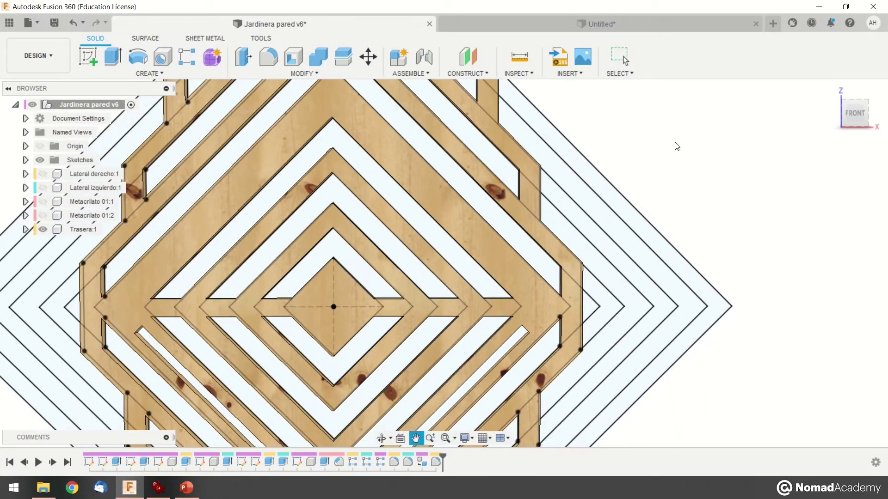
{"action": "scroll", "coordinate": [527, 333], "scroll_direction": "up", "scroll_amount": 1}
{"action": "middle_click_drag", "start_coordinate": [554, 367], "coordinate": [517, 279]}
{"action": "scroll", "coordinate": [469, 240], "scroll_direction": "up", "scroll_amount": 2}
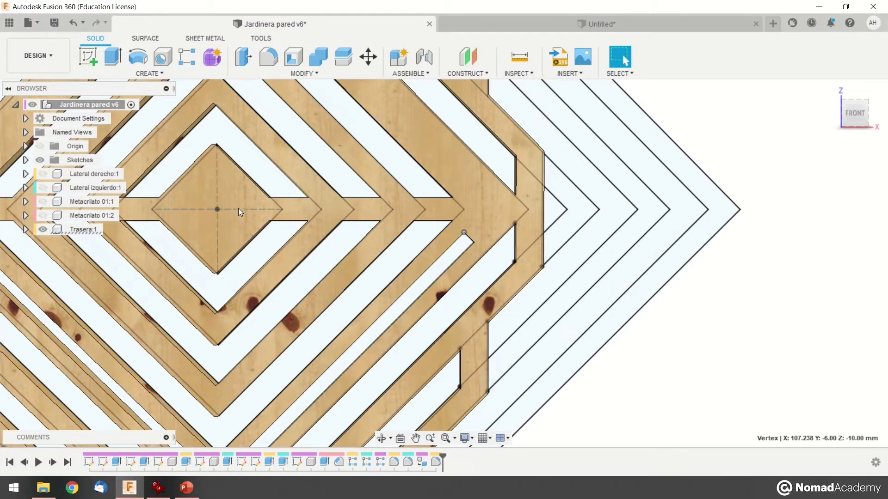
{"action": "left_click", "coordinate": [519, 59]}
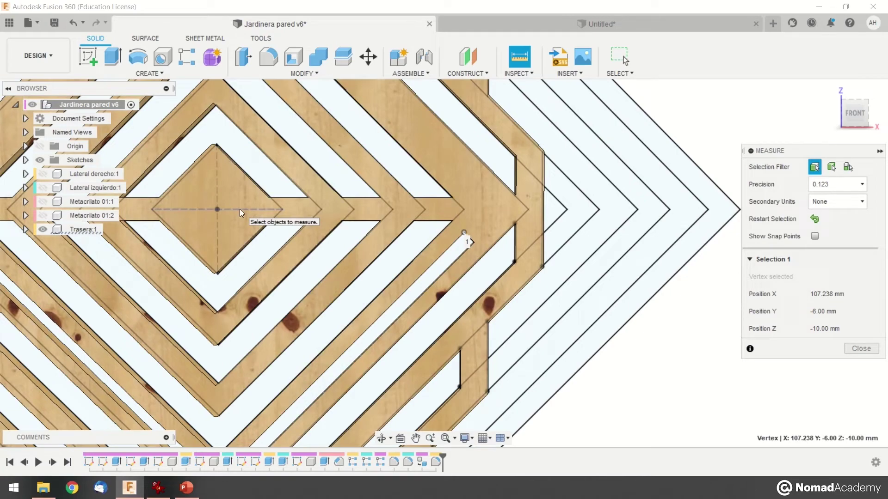
{"action": "left_click", "coordinate": [240, 209]}
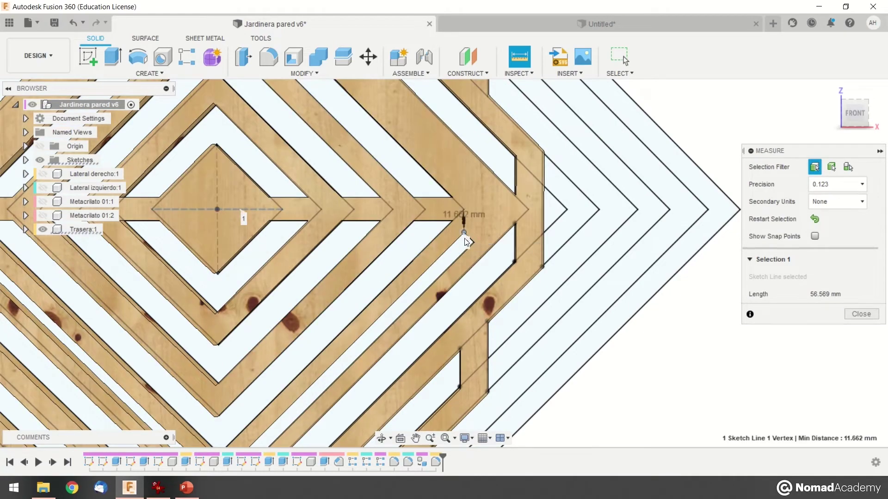
{"action": "left_click", "coordinate": [464, 234]}
{"action": "mouse_move", "coordinate": [466, 236]}
{"action": "middle_mouse_down", "text": "shift"}
{"action": "mouse_move", "coordinate": [510, 217]}
{"action": "mouse_move", "coordinate": [503, 199]}
{"action": "mouse_move", "coordinate": [469, 189]}
{"action": "mouse_move", "coordinate": [455, 258]}
{"action": "mouse_move", "coordinate": [478, 251]}
{"action": "mouse_move", "coordinate": [475, 230]}
{"action": "middle_mouse_up", "text": "shift"}
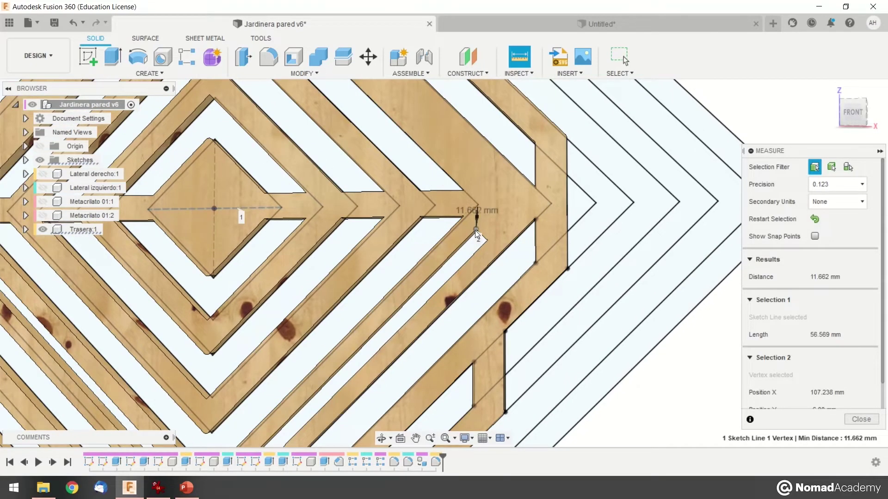
{"action": "scroll", "coordinate": [437, 217], "scroll_direction": "down", "scroll_amount": 2}
{"action": "scroll", "coordinate": [437, 217], "scroll_direction": "up", "scroll_amount": 1}
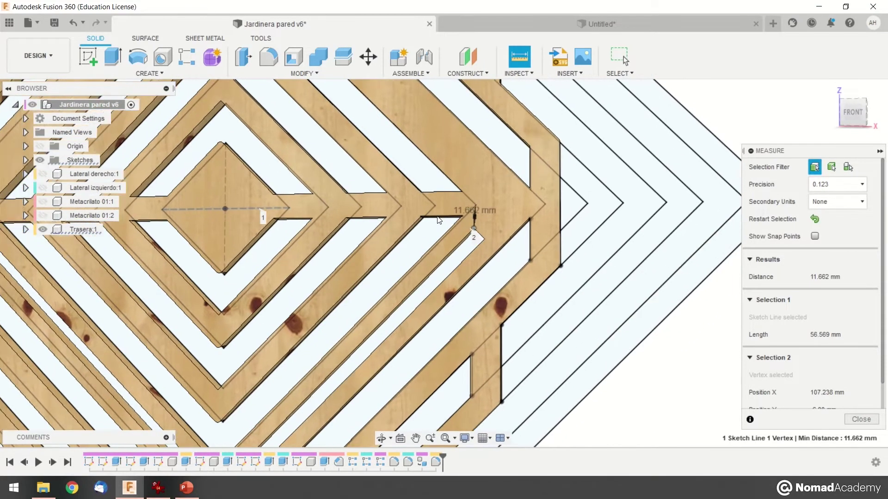
{"action": "middle_click_drag", "start_coordinate": [439, 221], "coordinate": [441, 221], "text": "shift"}
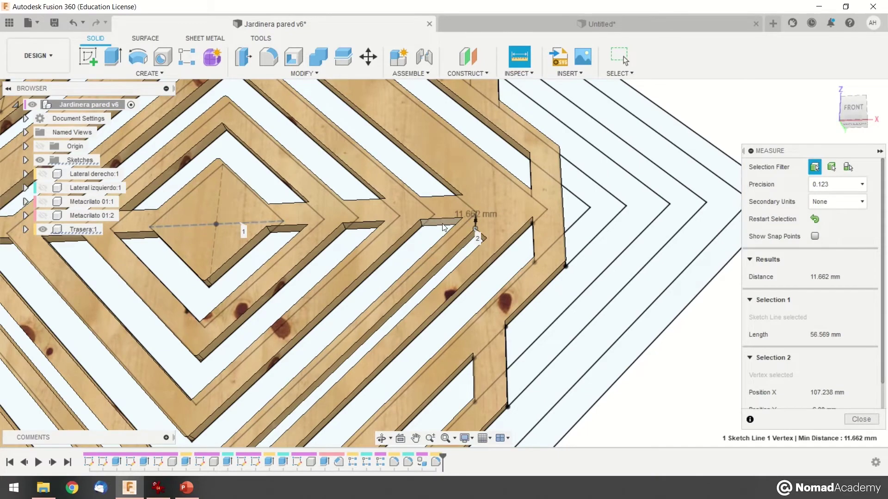
{"action": "key", "text": "Escape"}
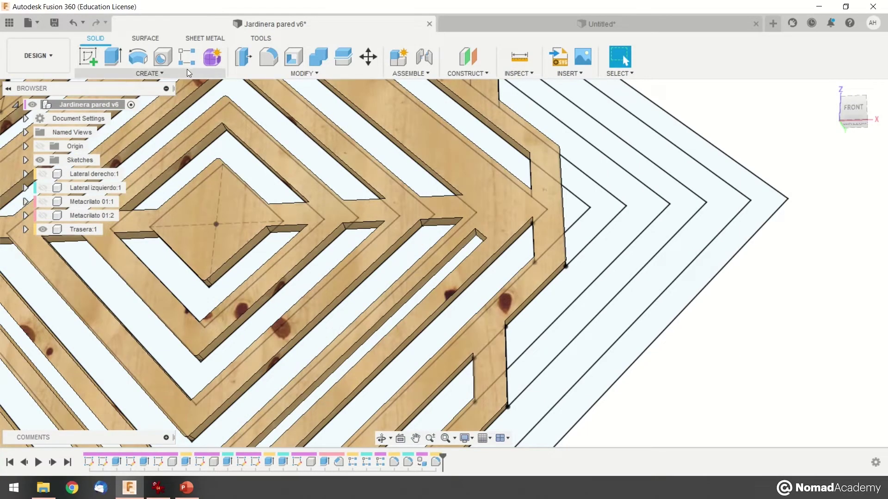
- Measure the distance from the horizontal crossbar's lower face to the right slot's upper end corner in the Jardinera pared v6 design
{"action": "left_click", "coordinate": [449, 225]}
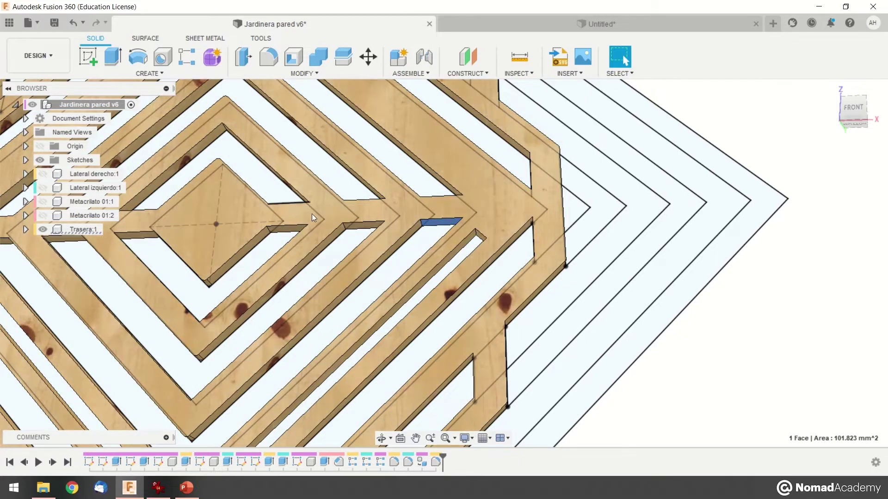
{"action": "left_click", "coordinate": [445, 225]}
{"action": "left_click", "coordinate": [474, 228]}
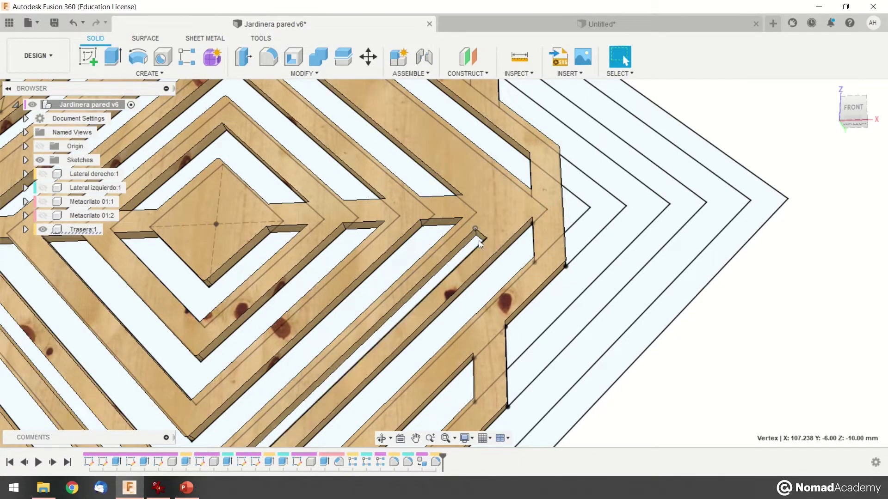
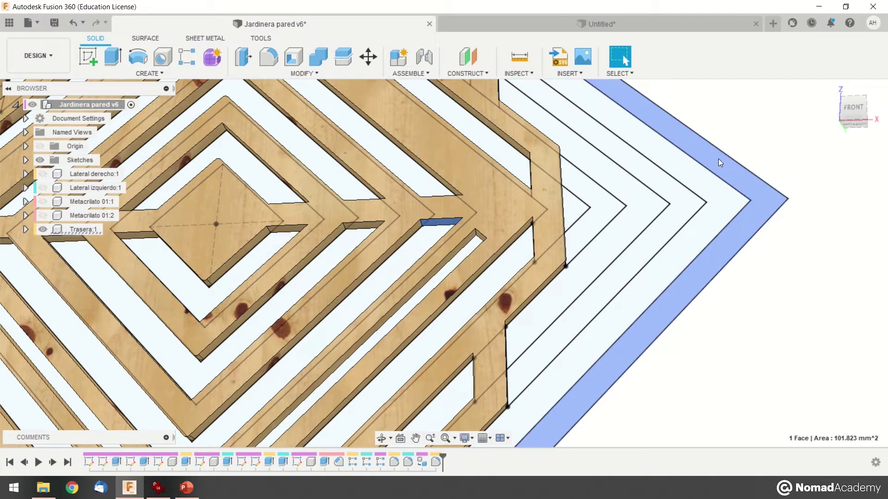
{"action": "left_click", "coordinate": [726, 126]}
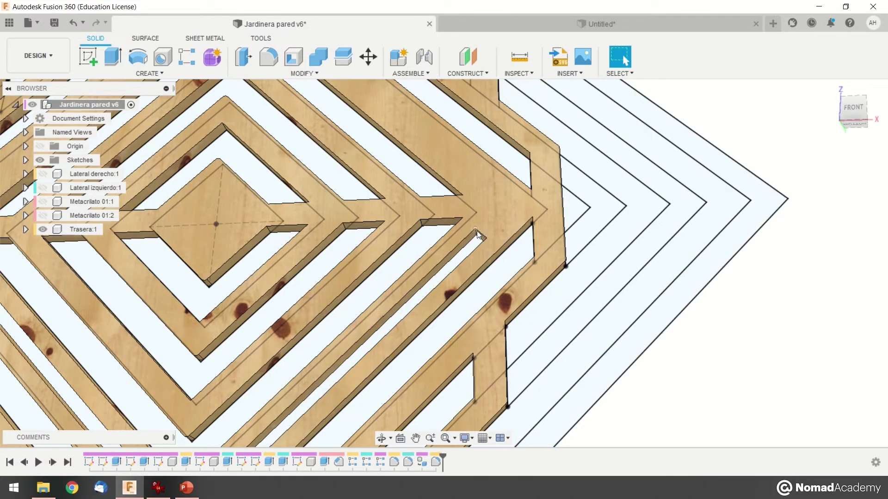
{"action": "left_click", "coordinate": [520, 57]}
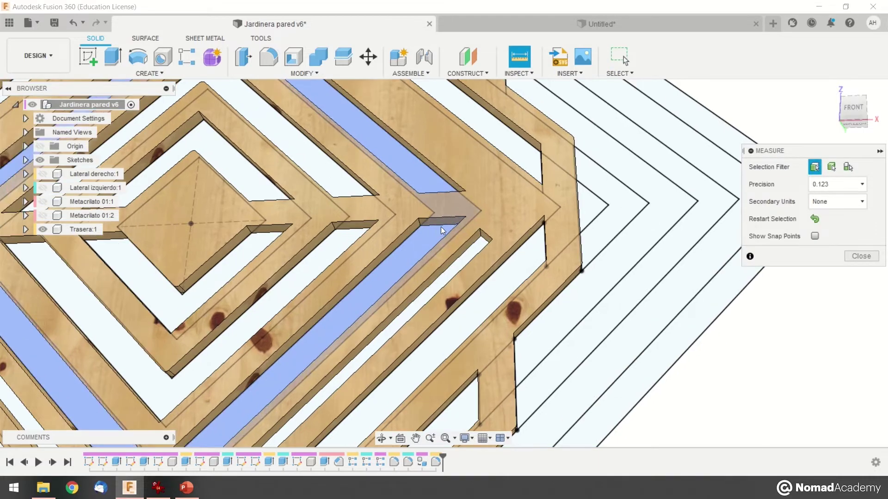
{"action": "scroll", "coordinate": [440, 226], "scroll_direction": "up", "scroll_amount": 1}
{"action": "scroll", "coordinate": [449, 222], "scroll_direction": "up", "scroll_amount": 1}
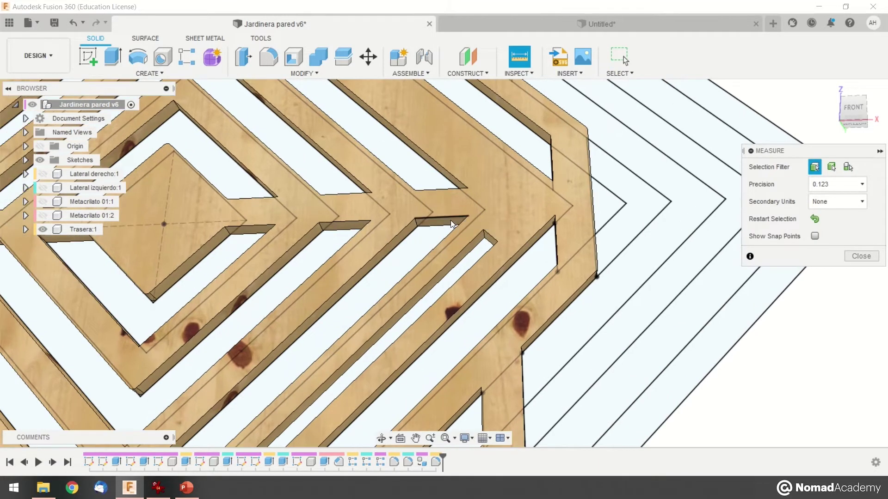
{"action": "left_click", "coordinate": [450, 221]}
{"action": "scroll", "coordinate": [474, 198], "scroll_direction": "down", "scroll_amount": 2}
{"action": "scroll", "coordinate": [474, 188], "scroll_direction": "up", "scroll_amount": 2}
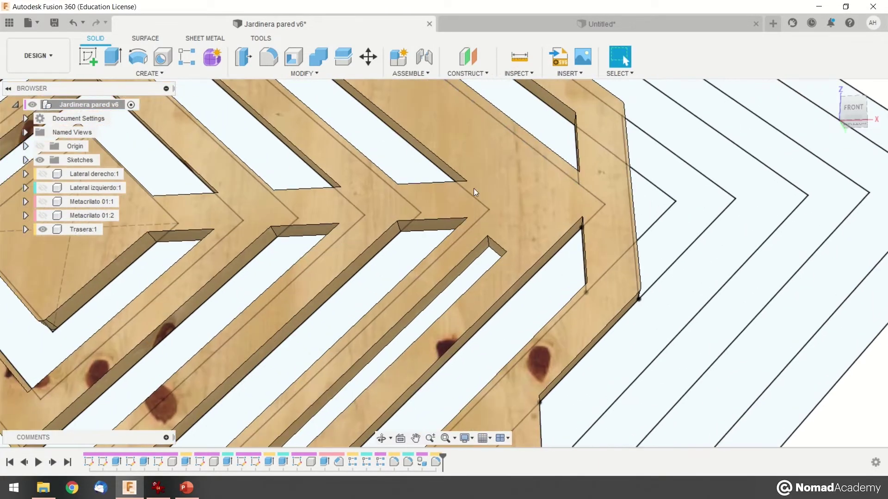
{"action": "key", "text": "Escape"}
{"action": "left_click", "coordinate": [429, 223]}
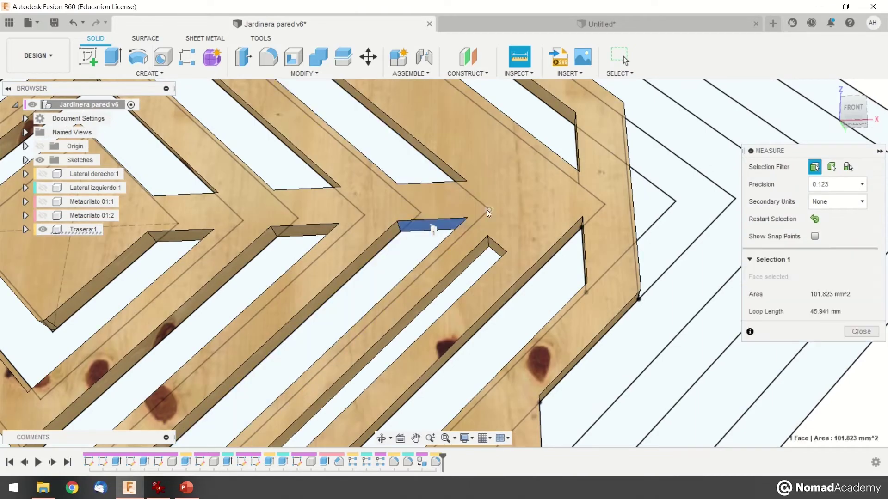
{"action": "left_click", "coordinate": [486, 237]}
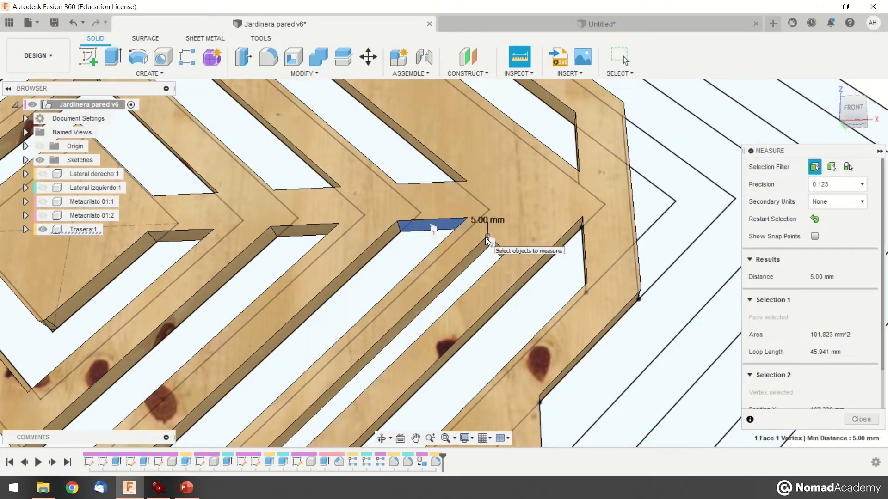
{"action": "scroll", "coordinate": [490, 225], "scroll_direction": "down", "scroll_amount": 2}
{"action": "scroll", "coordinate": [489, 228], "scroll_direction": "down", "scroll_amount": 3}
- In the untitled design, dimension the gap between the crossbar's lower edge and the V's right arm inner end corner as 5 mm
{"action": "left_click", "coordinate": [505, 21]}
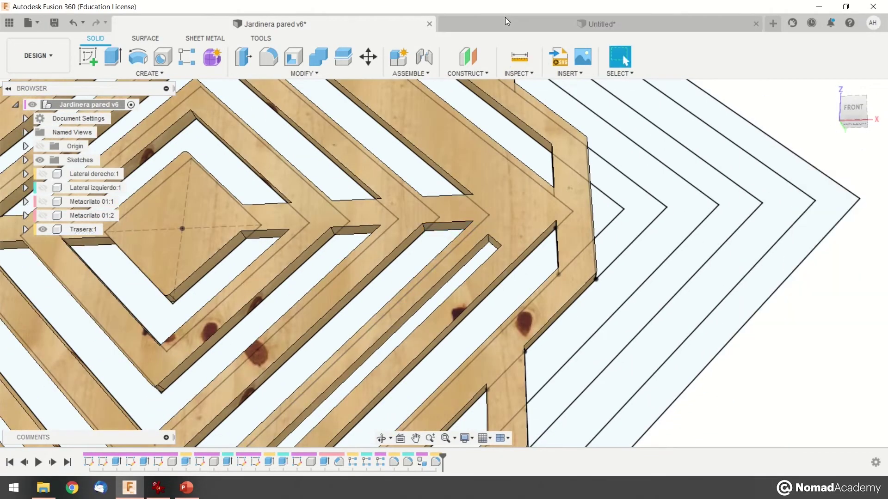
{"action": "middle_click_drag", "start_coordinate": [639, 244], "coordinate": [507, 232]}
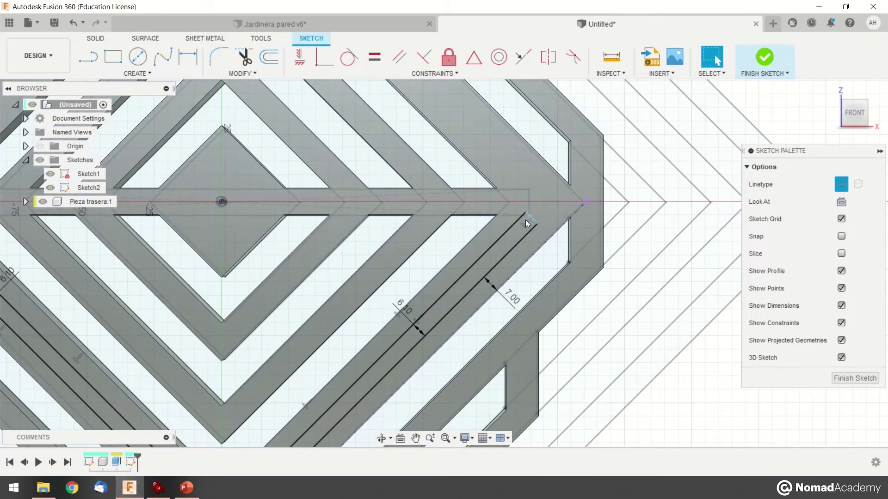
{"action": "scroll", "coordinate": [532, 213], "scroll_direction": "up", "scroll_amount": 3}
{"action": "middle_click_drag", "start_coordinate": [509, 240], "coordinate": [462, 305]}
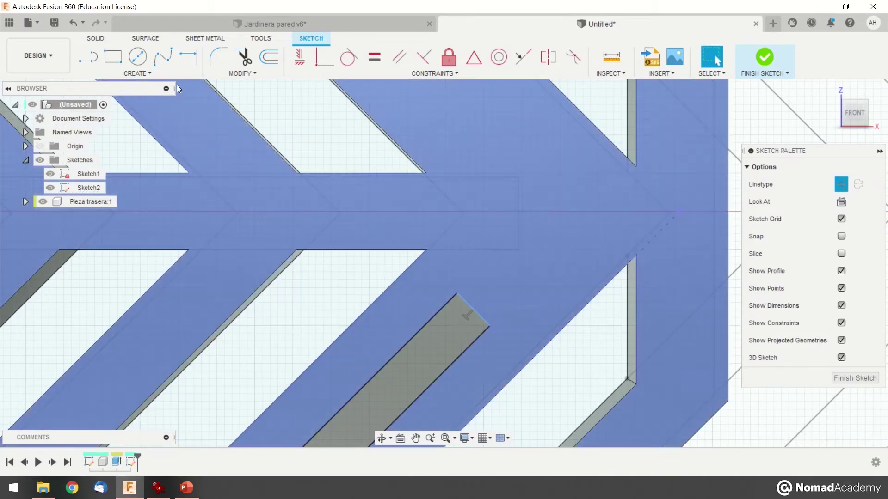
{"action": "left_click", "coordinate": [187, 56]}
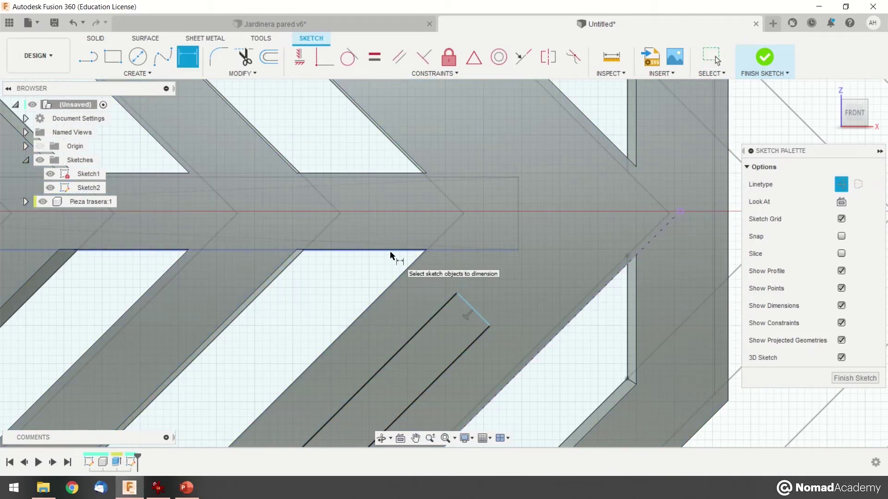
{"action": "middle_click_drag", "start_coordinate": [392, 254], "coordinate": [401, 263], "text": "shift"}
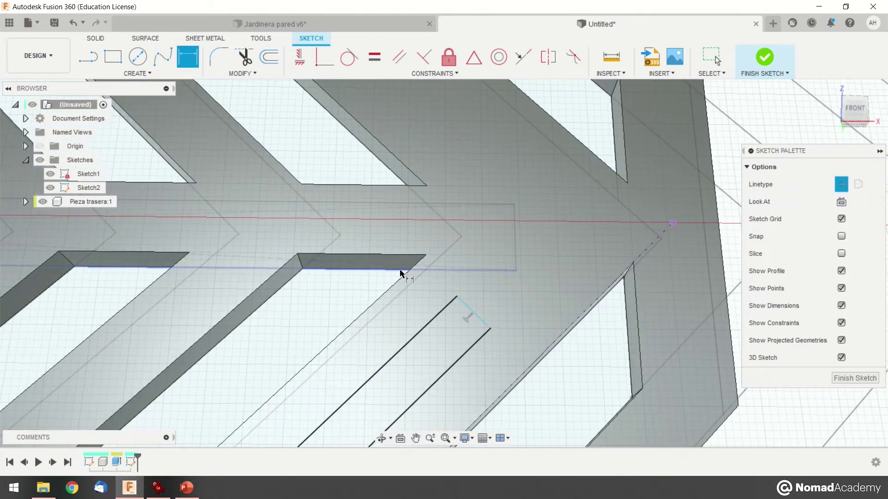
{"action": "left_click", "coordinate": [398, 255]}
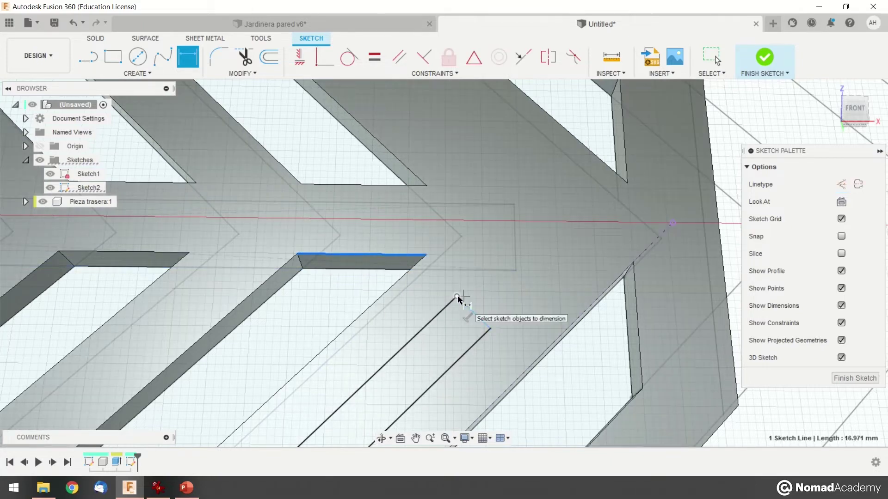
{"action": "left_click", "coordinate": [457, 296]}
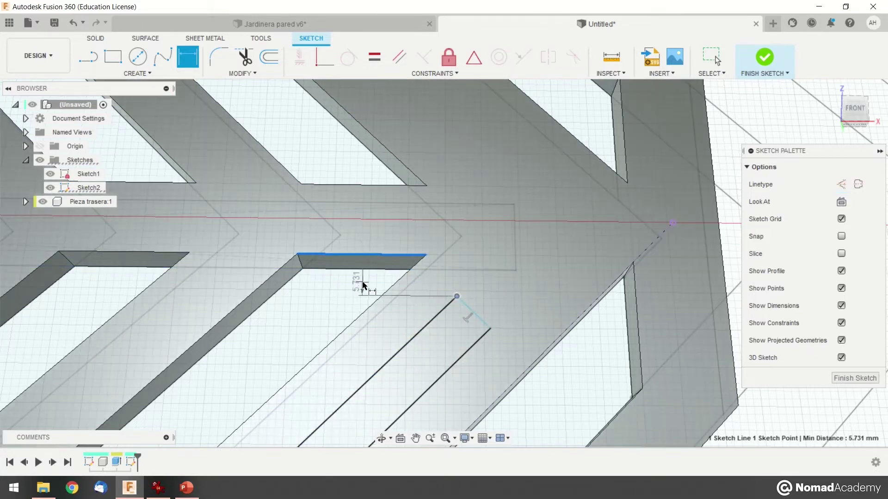
{"action": "left_click", "coordinate": [363, 285]}
{"action": "key", "text": "Return"}
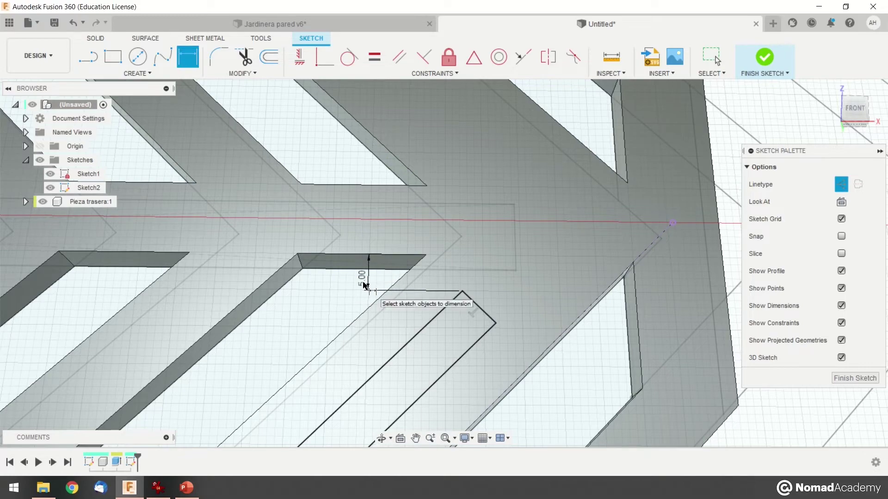
- Dimension the gap between the crossbar's lower edge and the V's left arm inner end corner as 5 mm
{"action": "scroll", "coordinate": [474, 317], "scroll_direction": "down", "scroll_amount": 6}
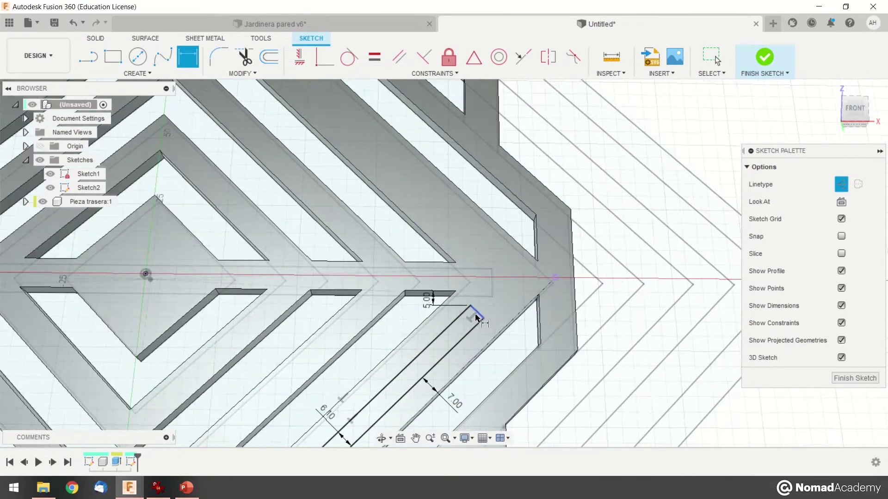
{"action": "middle_click_drag", "start_coordinate": [143, 310], "coordinate": [322, 252]}
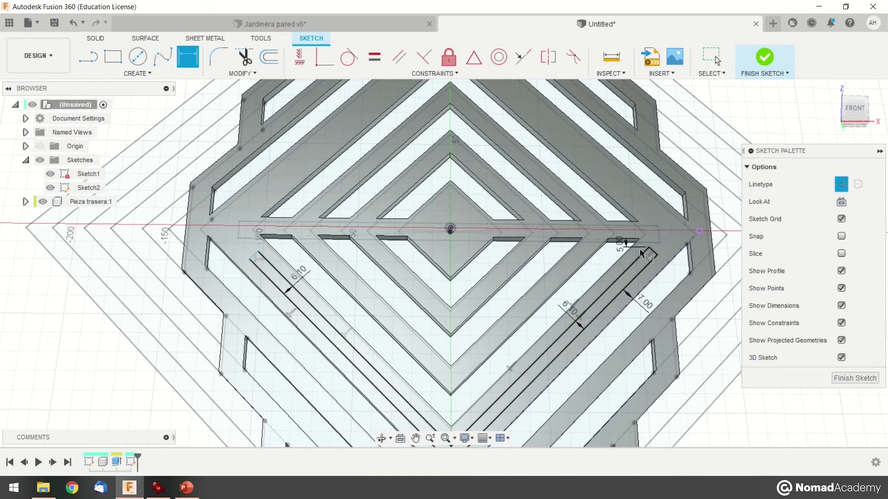
{"action": "scroll", "coordinate": [247, 256], "scroll_direction": "up", "scroll_amount": 3}
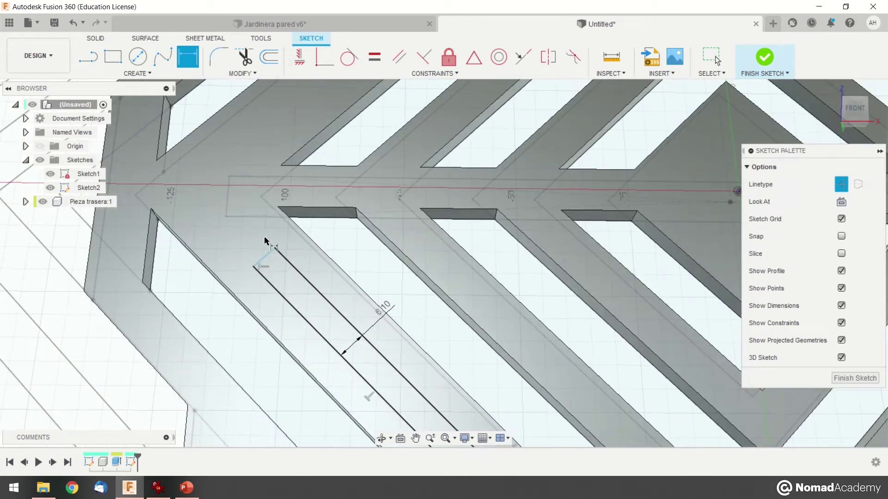
{"action": "scroll", "coordinate": [266, 241], "scroll_direction": "up", "scroll_amount": 2}
{"action": "left_click", "coordinate": [279, 267]}
{"action": "left_click", "coordinate": [308, 194]}
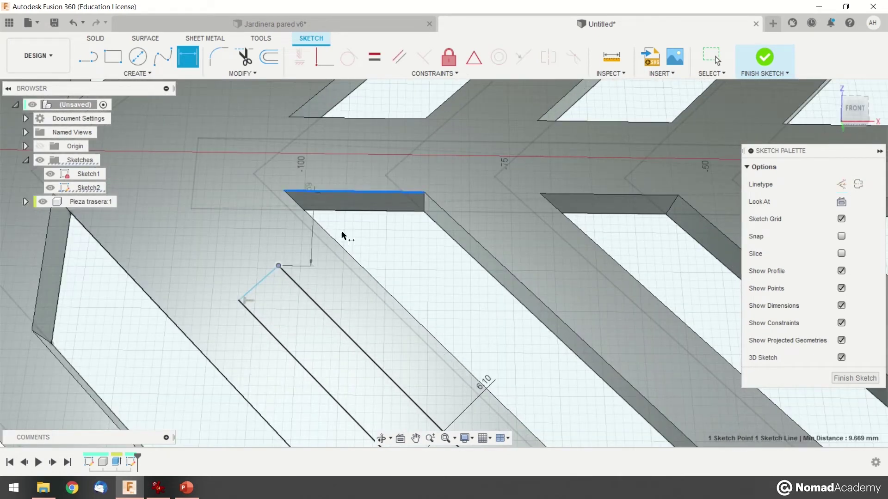
{"action": "left_click", "coordinate": [375, 236]}
{"action": "type", "text": "5"}
{"action": "key", "text": "Return"}
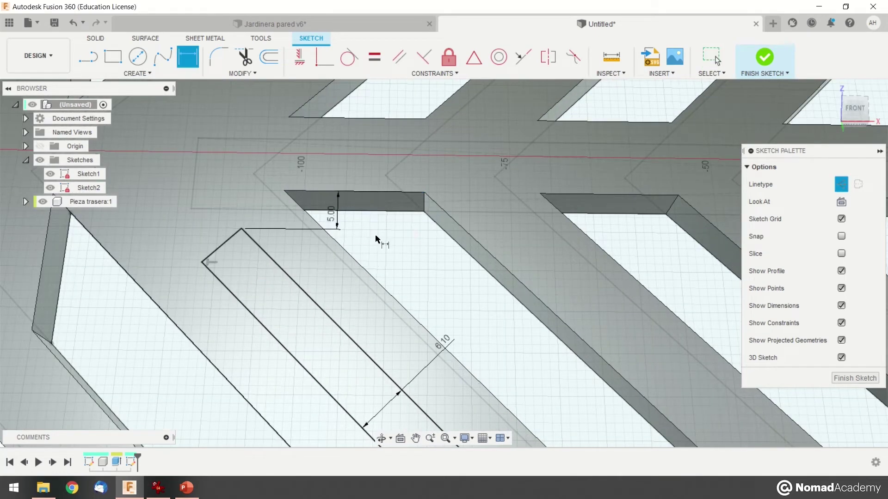
- Examine the V-shaped slot outline on the panel, checking the dimensions and constraints along both arms and at the ends
{"action": "scroll", "coordinate": [379, 240], "scroll_direction": "down", "scroll_amount": 5}
{"action": "middle_click_drag", "start_coordinate": [429, 227], "coordinate": [411, 228]}
{"action": "key", "text": "d"}
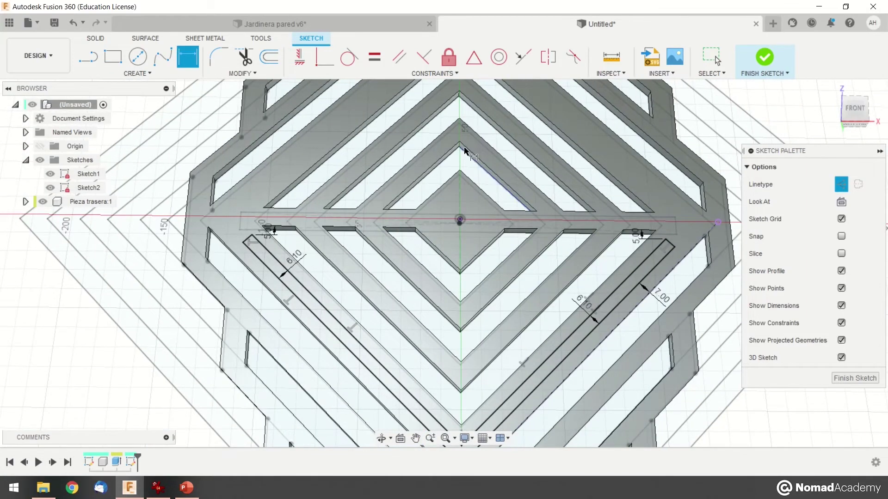
{"action": "mouse_move", "coordinate": [501, 189]}
{"action": "middle_mouse_down", "text": "shift"}
{"action": "mouse_move", "coordinate": [431, 202]}
{"action": "mouse_move", "coordinate": [444, 337]}
{"action": "mouse_move", "coordinate": [506, 184]}
{"action": "mouse_move", "coordinate": [416, 222]}
{"action": "middle_mouse_up", "text": "shift"}
{"action": "key", "text": "d"}
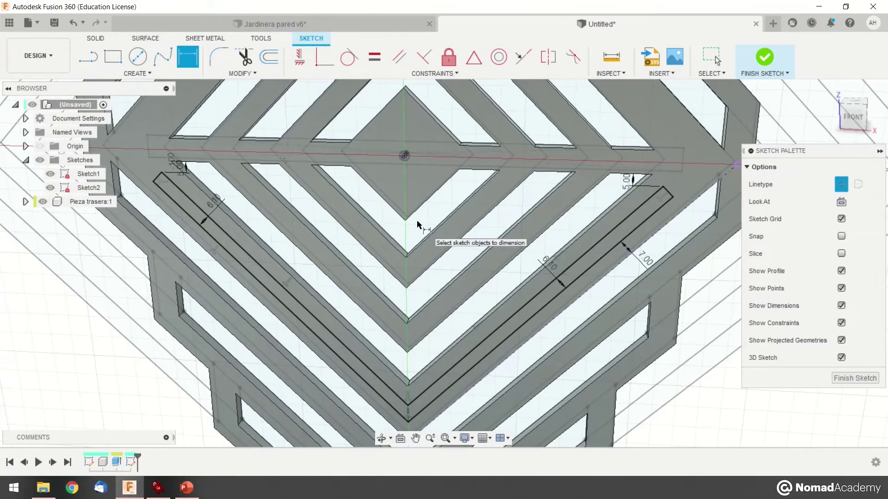
{"action": "middle_click_drag", "start_coordinate": [531, 262], "coordinate": [587, 261], "text": "shift"}
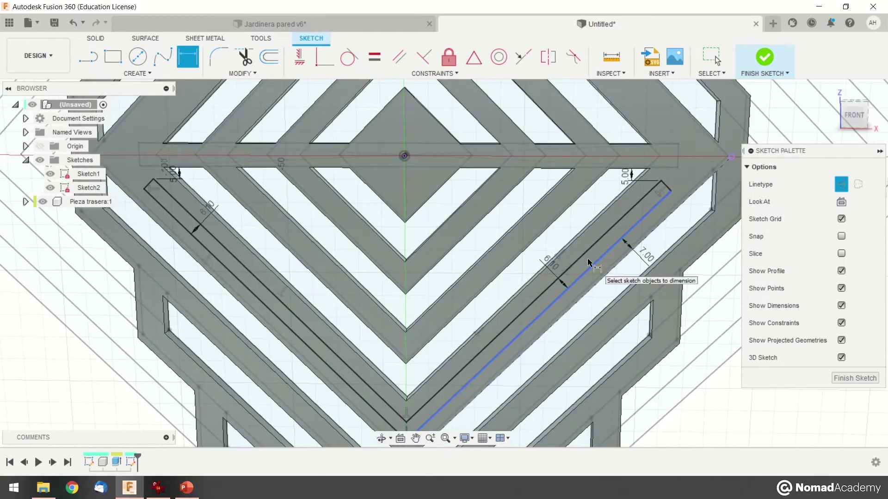
{"action": "middle_click_drag", "start_coordinate": [595, 294], "coordinate": [549, 273]}
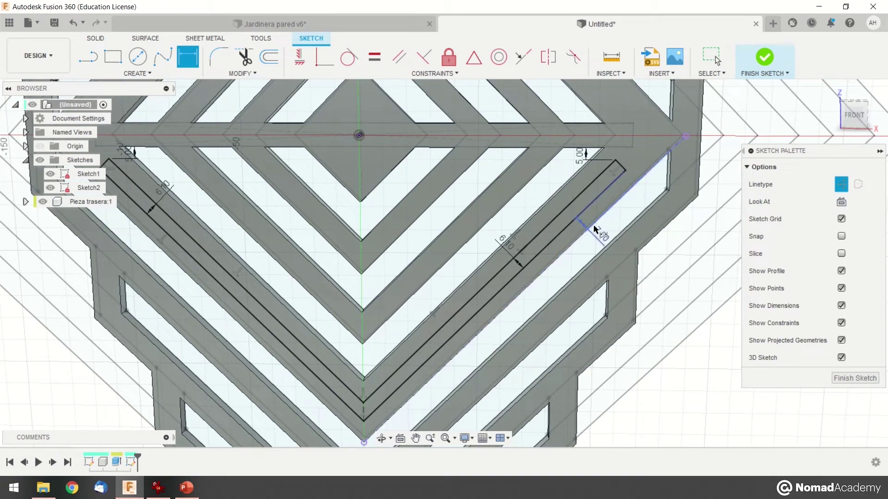
{"action": "scroll", "coordinate": [561, 212], "scroll_direction": "up", "scroll_amount": 5}
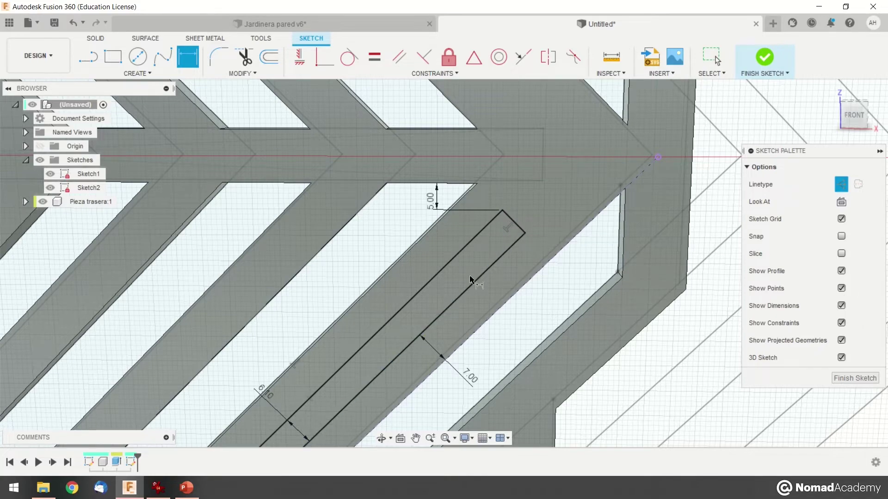
{"action": "middle_click_drag", "start_coordinate": [469, 279], "coordinate": [522, 249]}
{"action": "scroll", "coordinate": [522, 249], "scroll_direction": "up", "scroll_amount": 3}
{"action": "scroll", "coordinate": [542, 206], "scroll_direction": "down", "scroll_amount": 3}
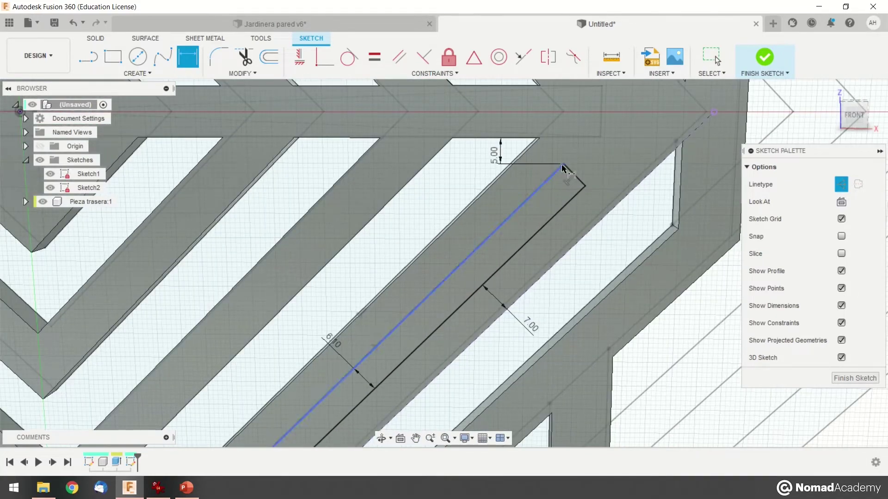
{"action": "scroll", "coordinate": [550, 229], "scroll_direction": "down", "scroll_amount": 5}
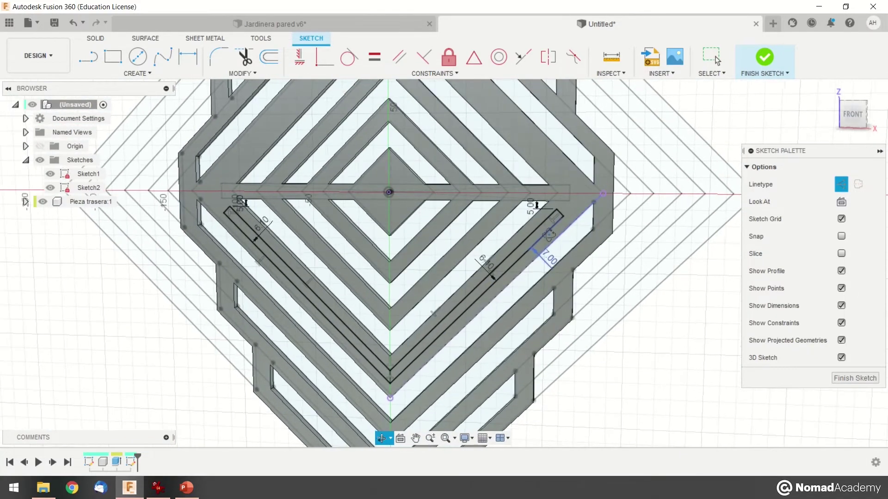
{"action": "key", "text": "d"}
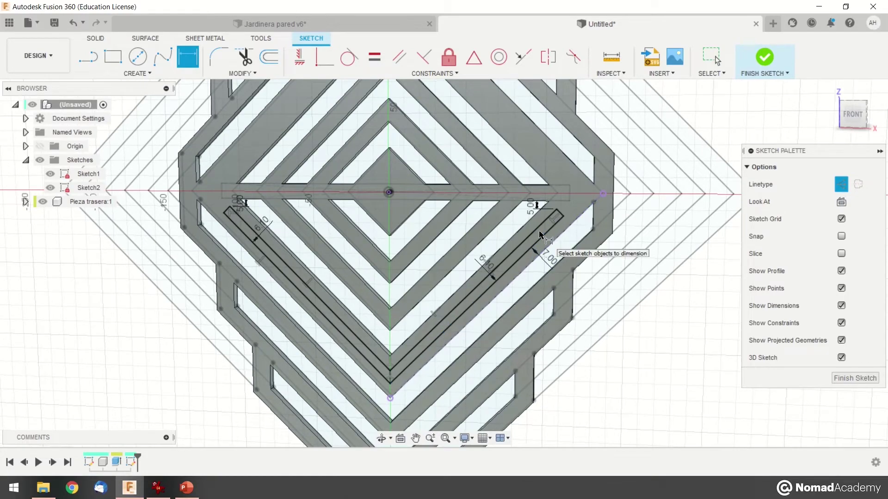
{"action": "scroll", "coordinate": [543, 231], "scroll_direction": "up", "scroll_amount": 3}
{"action": "scroll", "coordinate": [556, 210], "scroll_direction": "down", "scroll_amount": 5}
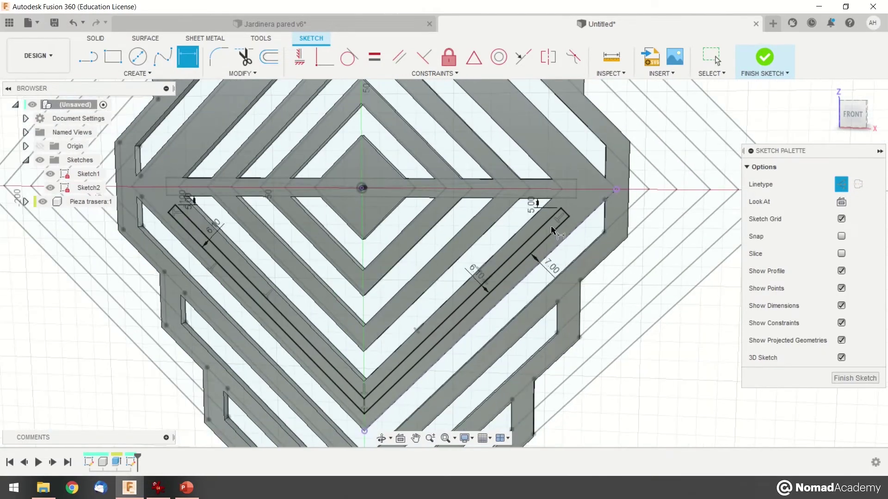
{"action": "middle_click_drag", "start_coordinate": [537, 204], "coordinate": [552, 239], "text": "shift"}
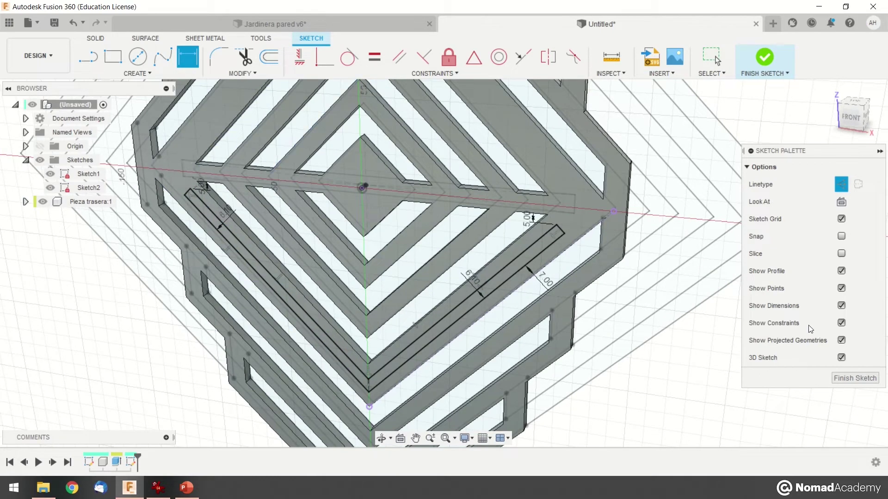
- Finish the slot sketch and set up a cut extrusion of the V-shaped slot profile about 24 mm deep into the panel
{"action": "left_click", "coordinate": [759, 65]}
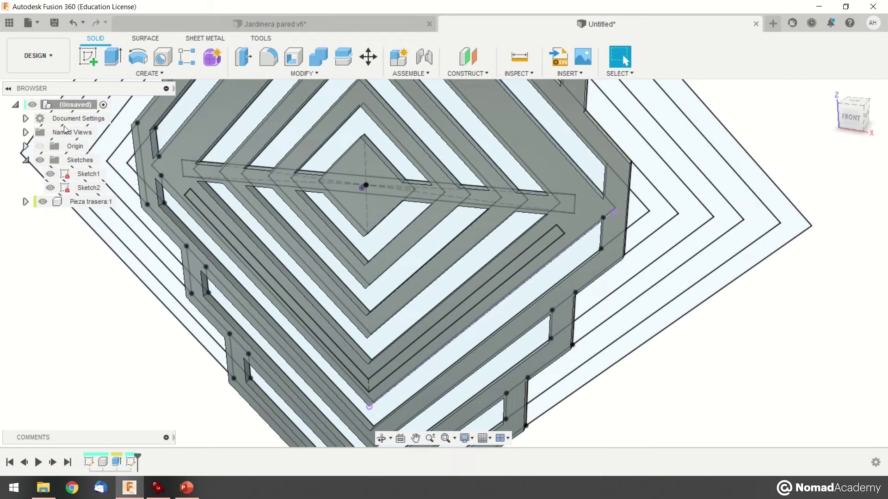
{"action": "left_click", "coordinate": [198, 203]}
{"action": "left_click", "coordinate": [118, 67]}
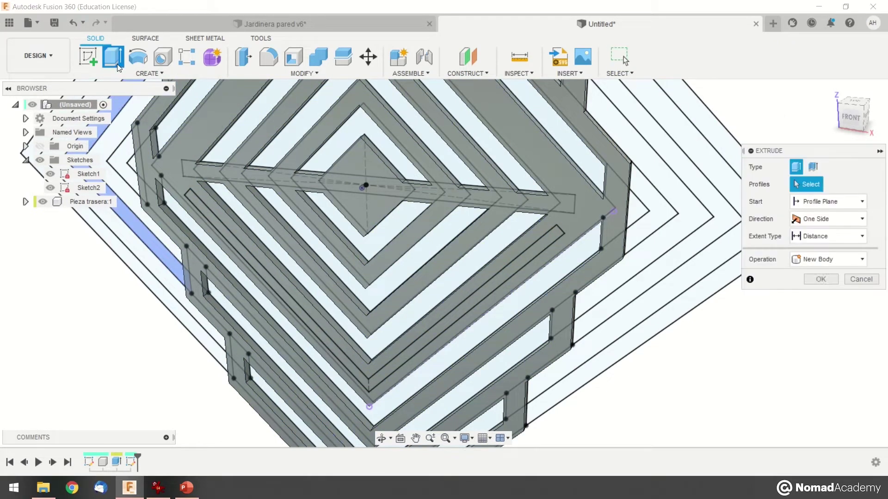
{"action": "left_click", "coordinate": [835, 262]}
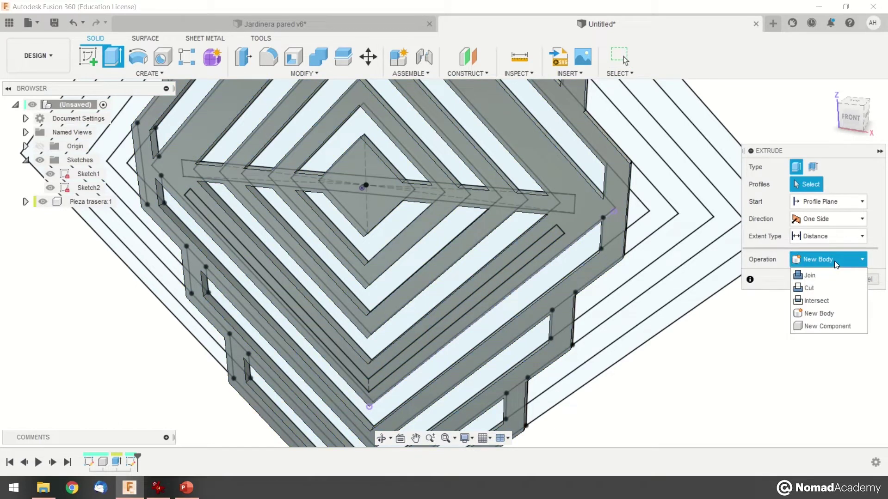
{"action": "left_click", "coordinate": [809, 287]}
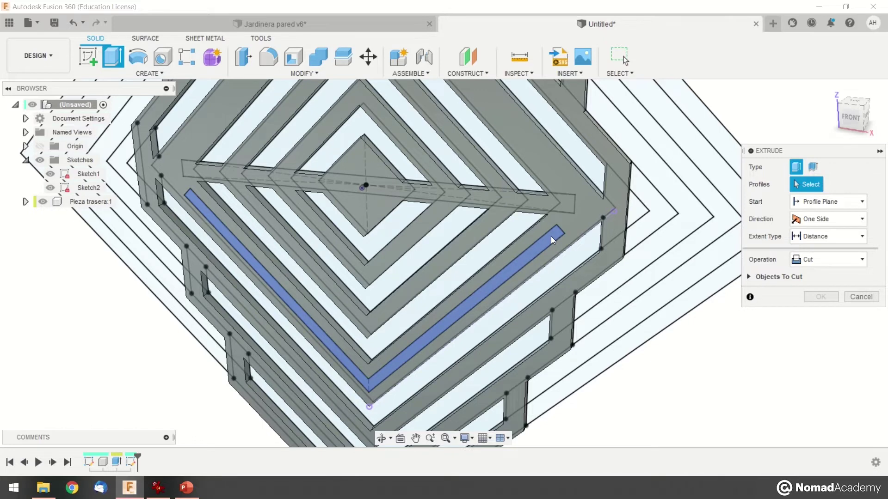
{"action": "left_click", "coordinate": [551, 237]}
{"action": "middle_click_drag", "start_coordinate": [403, 352], "coordinate": [515, 293], "text": "shift"}
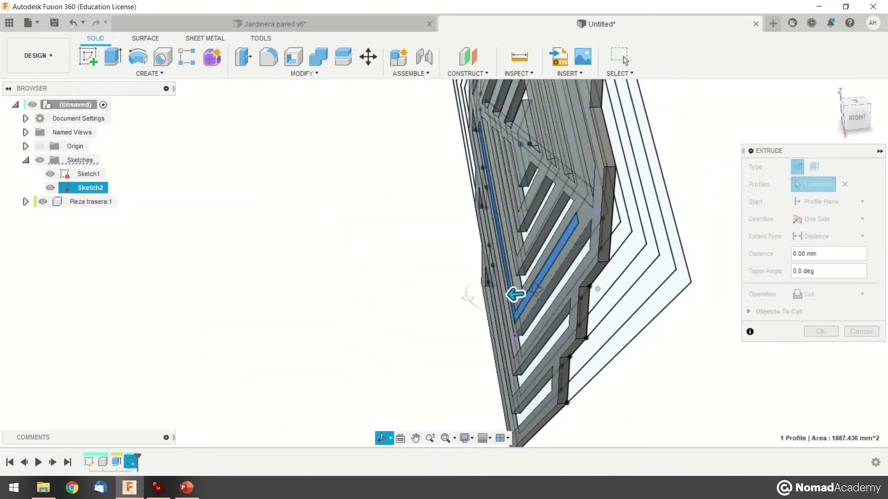
{"action": "left_click_drag", "start_coordinate": [512, 294], "coordinate": [572, 290]}
{"action": "middle_click_drag", "start_coordinate": [573, 290], "coordinate": [656, 282], "text": "shift"}
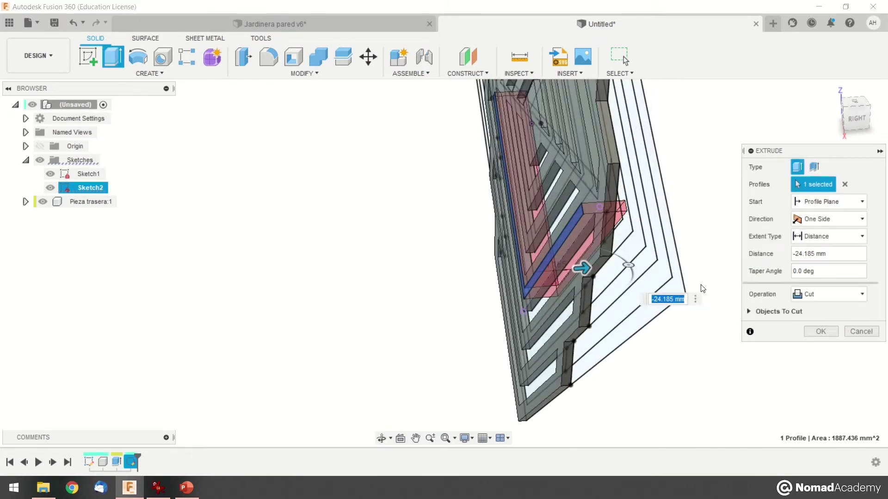
- Set the cut's extent to To Object, ending at the panel's opposite face, and complete the V-shaped slot cut
{"action": "left_click", "coordinate": [807, 205]}
{"action": "left_click", "coordinate": [832, 217]}
{"action": "left_click", "coordinate": [846, 235]}
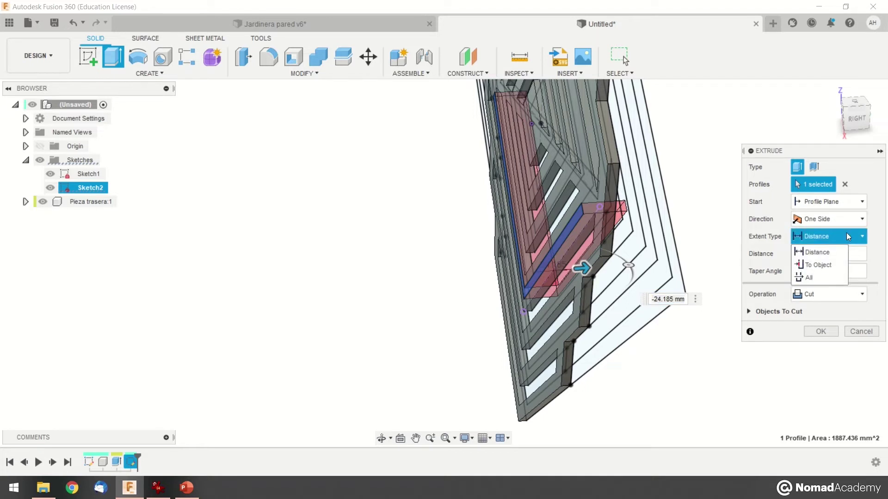
{"action": "left_click", "coordinate": [829, 266]}
{"action": "middle_click_drag", "start_coordinate": [509, 258], "coordinate": [702, 268], "text": "shift"}
{"action": "left_click", "coordinate": [702, 267]}
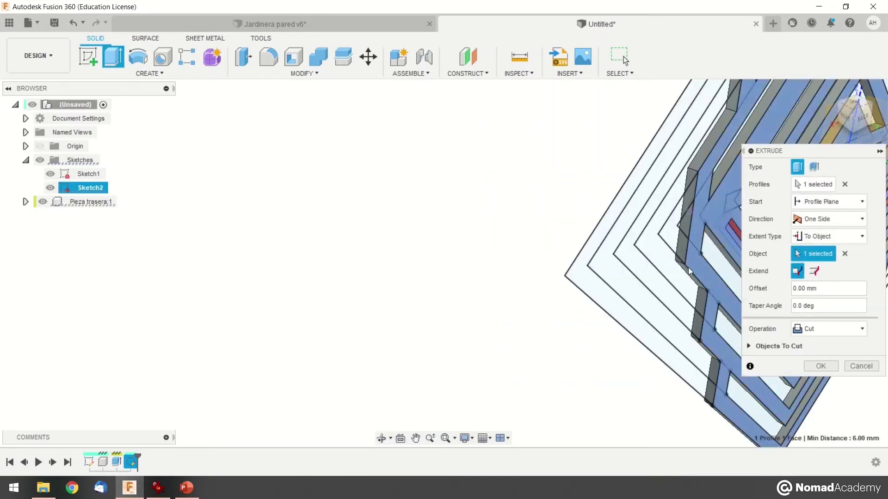
{"action": "middle_click_drag", "start_coordinate": [549, 244], "coordinate": [590, 254], "text": "shift"}
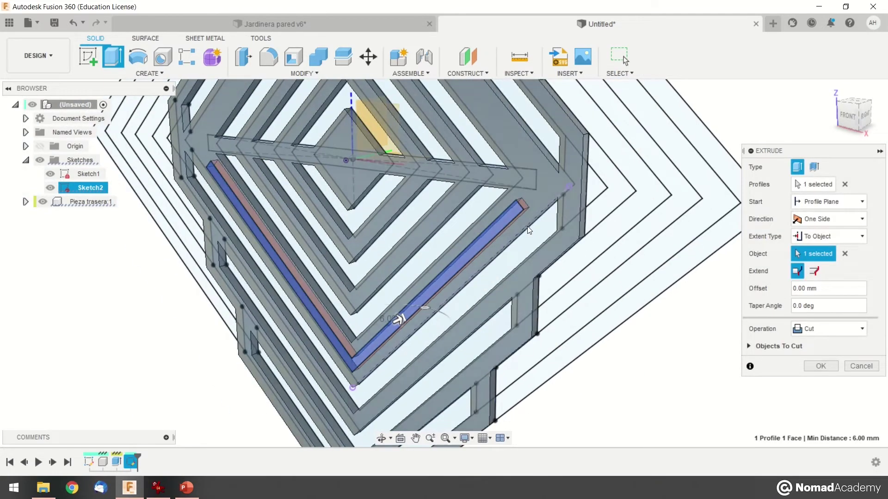
{"action": "scroll", "coordinate": [527, 230], "scroll_direction": "up", "scroll_amount": 4}
{"action": "middle_click_drag", "start_coordinate": [581, 191], "coordinate": [453, 268], "text": "shift"}
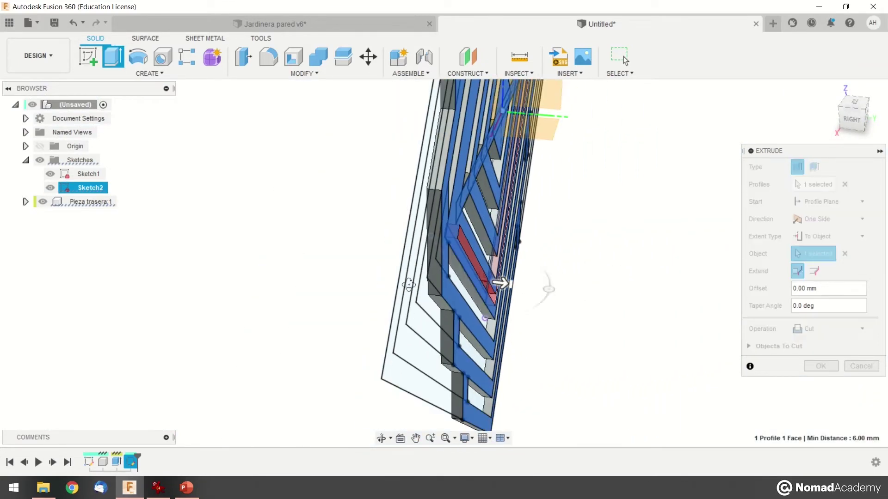
{"action": "middle_click_drag", "start_coordinate": [393, 292], "coordinate": [447, 279], "text": "shift"}
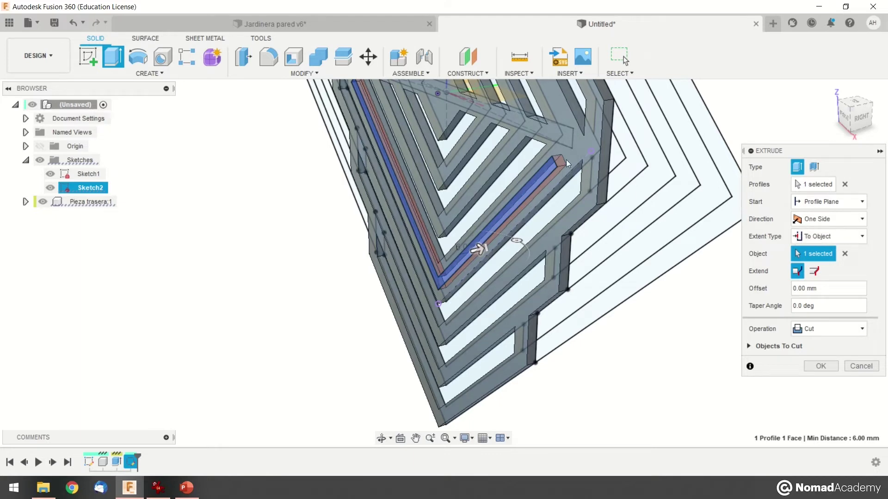
{"action": "middle_click_drag", "start_coordinate": [569, 160], "coordinate": [547, 215]}
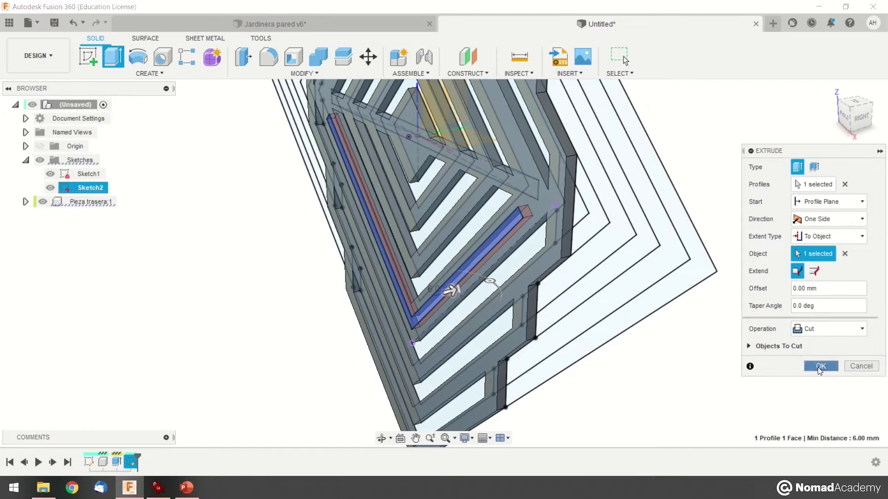
{"action": "left_click", "coordinate": [817, 367]}
- Inspect the panel with its V-shaped slot and hide all sketches in the design
{"action": "middle_click_drag", "start_coordinate": [601, 297], "coordinate": [440, 240], "text": "shift"}
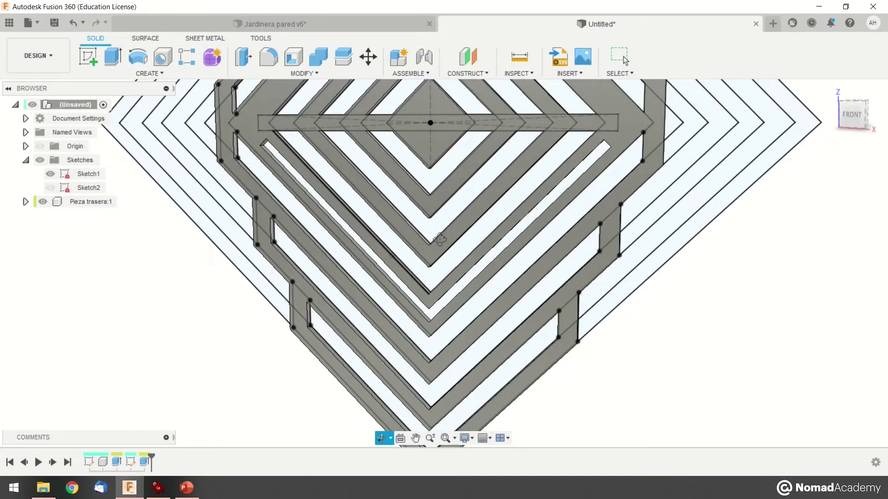
{"action": "scroll", "coordinate": [500, 181], "scroll_direction": "down", "scroll_amount": 3}
{"action": "middle_click_drag", "start_coordinate": [521, 235], "coordinate": [538, 250], "text": "shift"}
{"action": "scroll", "coordinate": [576, 217], "scroll_direction": "up", "scroll_amount": 3}
{"action": "scroll", "coordinate": [576, 218], "scroll_direction": "down", "scroll_amount": 3}
{"action": "middle_click_drag", "start_coordinate": [576, 217], "coordinate": [572, 290], "text": "shift"}
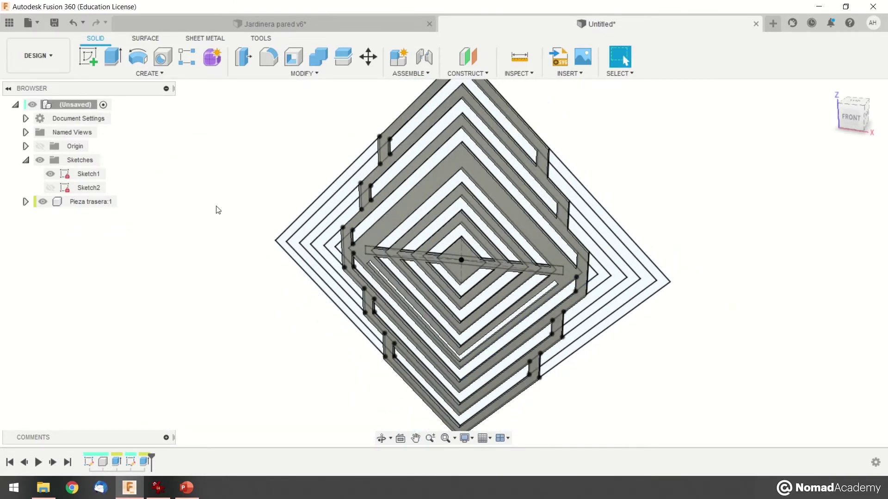
{"action": "left_click", "coordinate": [41, 161]}
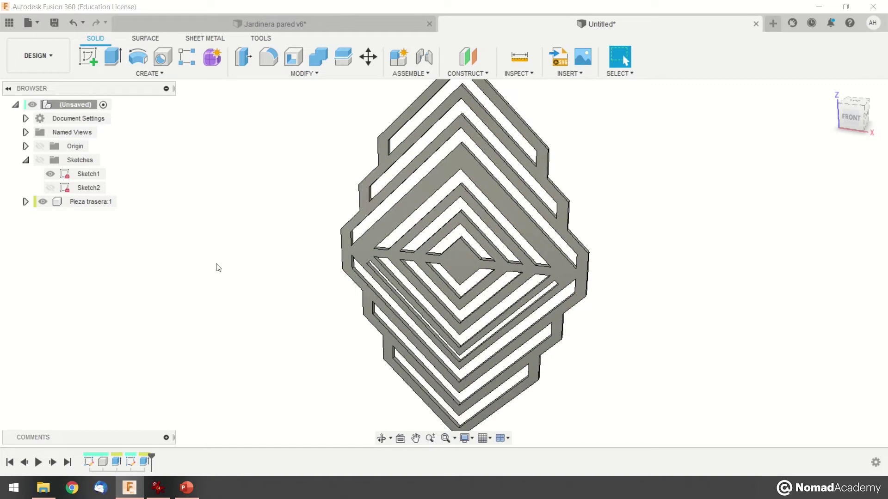
{"action": "mouse_move", "coordinate": [499, 282]}
{"action": "middle_mouse_down", "text": "shift"}
{"action": "mouse_move", "coordinate": [550, 273]}
{"action": "mouse_move", "coordinate": [436, 279]}
{"action": "mouse_move", "coordinate": [514, 289]}
{"action": "middle_mouse_up", "text": "shift"}
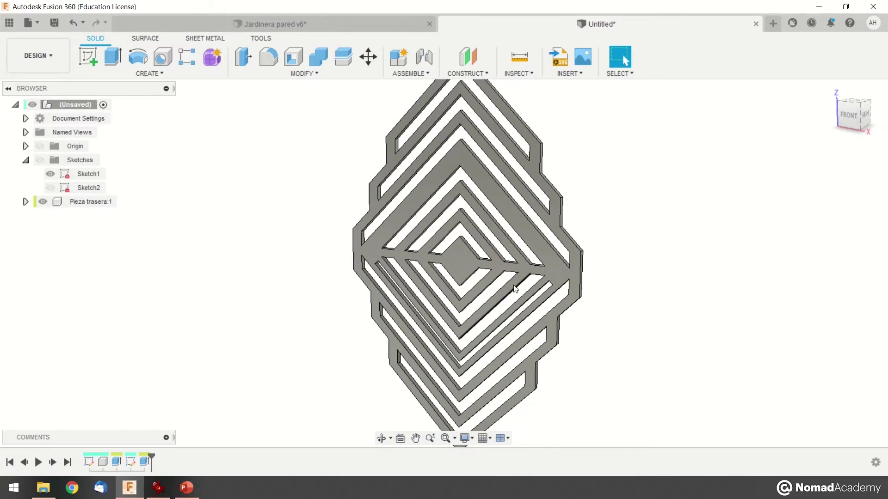
{"action": "scroll", "coordinate": [514, 287], "scroll_direction": "down", "scroll_amount": 3}
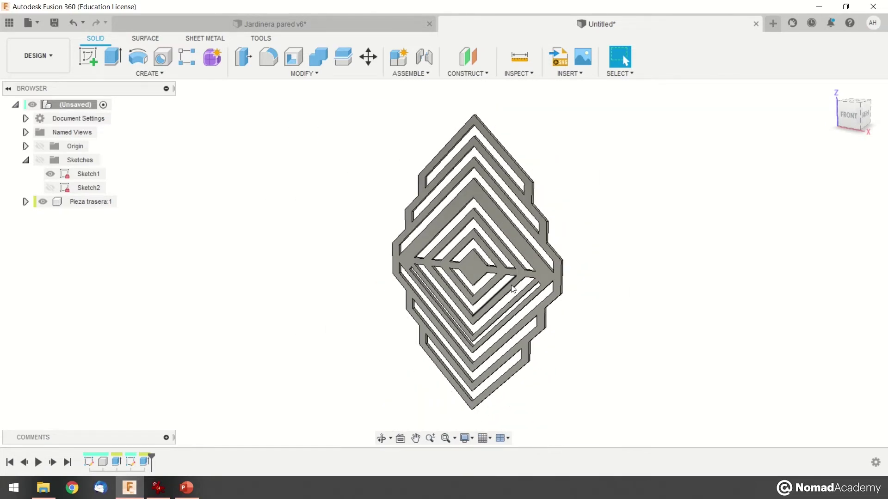
{"action": "scroll", "coordinate": [513, 289], "scroll_direction": "up", "scroll_amount": 1}
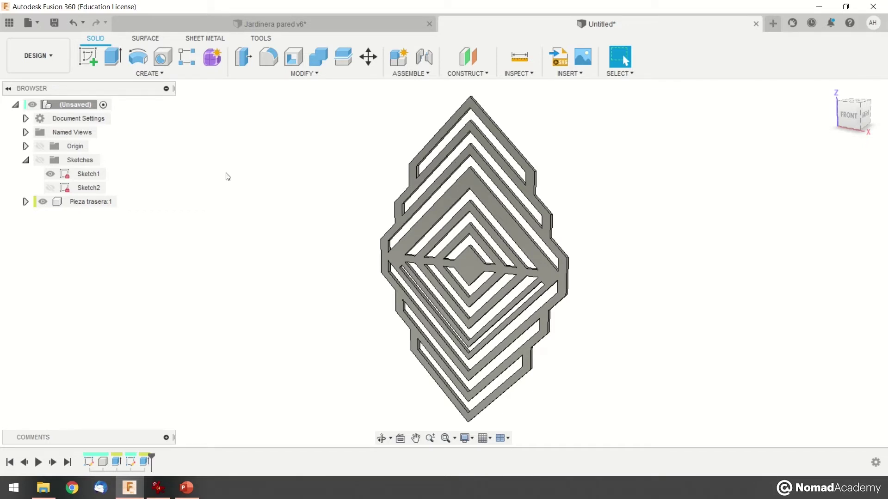
- Save the design as "Jardinera pared tutorial" in the Jardinera pared folder and check for it among the project files
{"action": "left_click", "coordinate": [54, 23]}
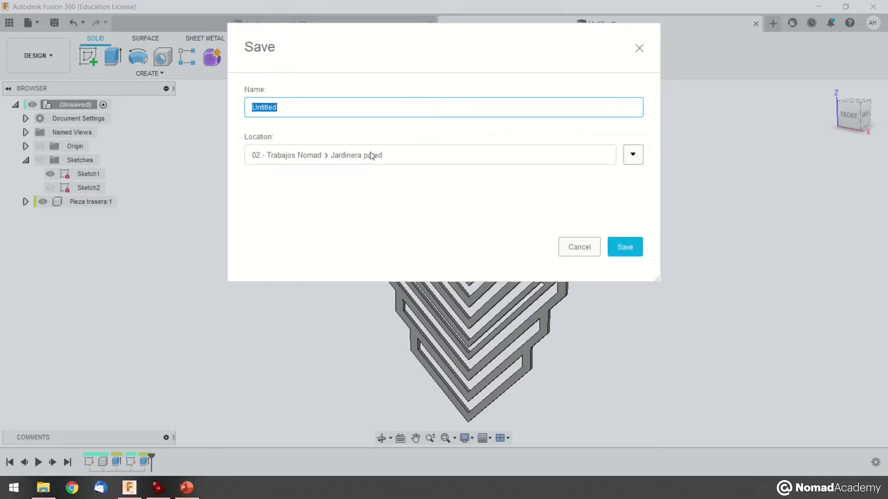
{"action": "type", "text": "Jo"}
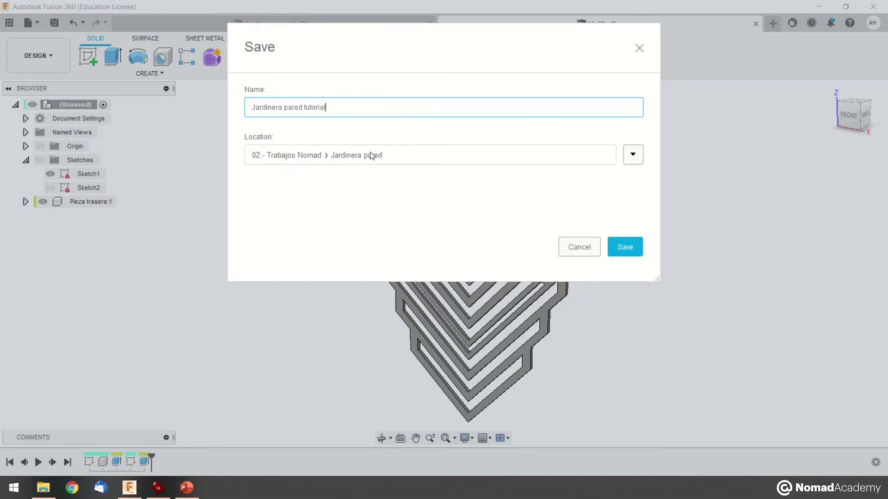
{"action": "left_click", "coordinate": [625, 247]}
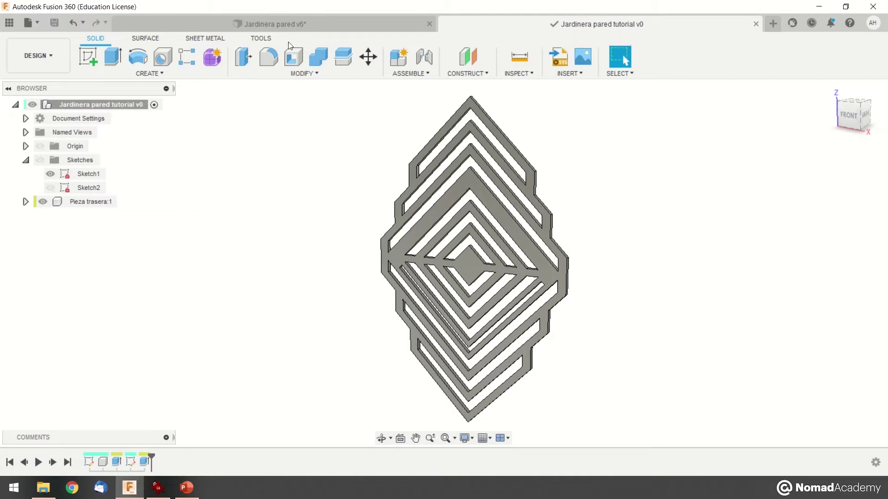
{"action": "left_click", "coordinate": [16, 24]}
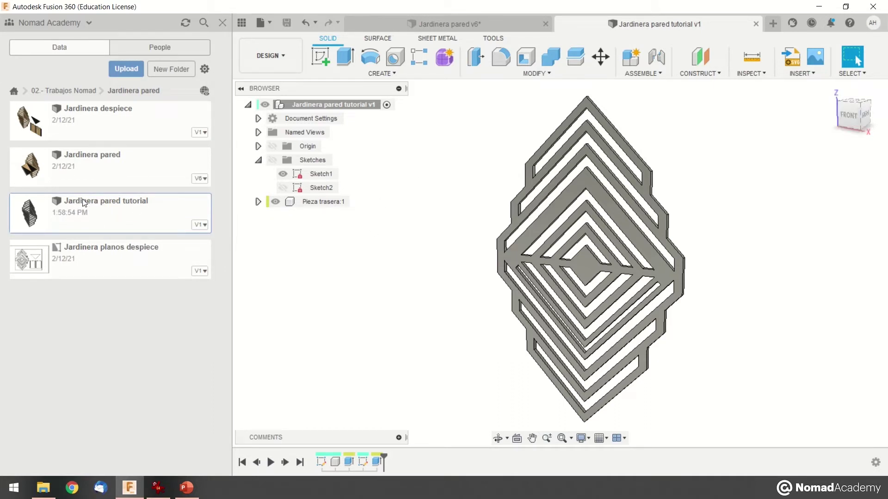
{"action": "left_click", "coordinate": [223, 24]}
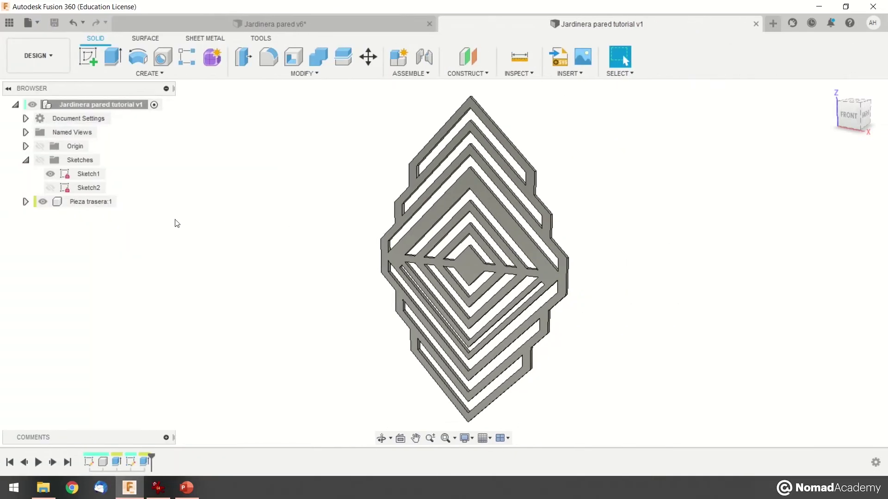
- Examine the Pieza trasera component, checking the V-shaped slot along both arms and at its lower corner
{"action": "left_click", "coordinate": [92, 202]}
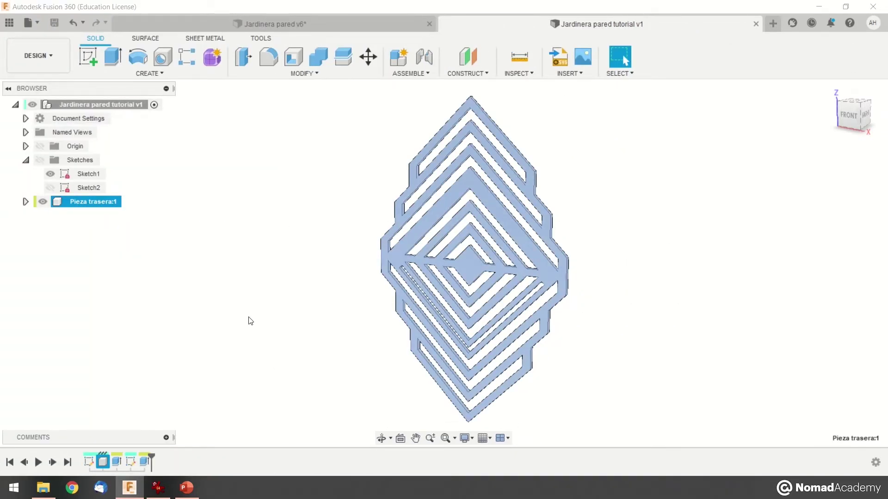
{"action": "left_click", "coordinate": [240, 327]}
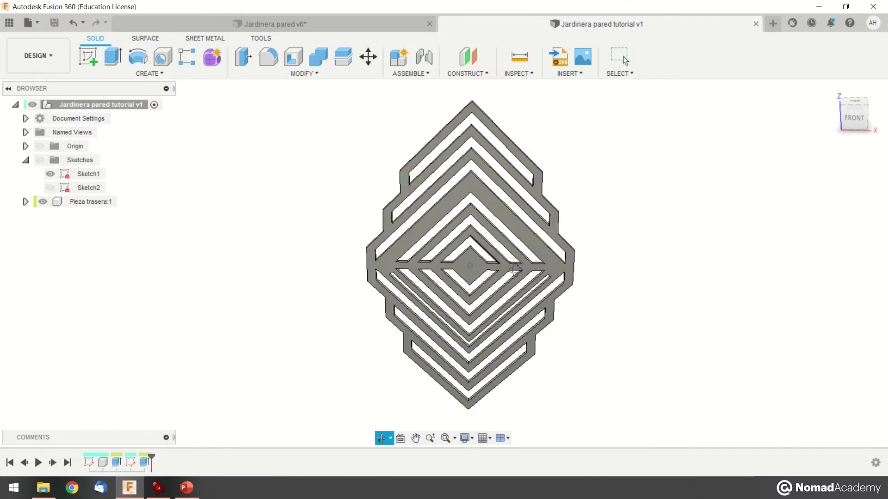
{"action": "scroll", "coordinate": [539, 277], "scroll_direction": "up", "scroll_amount": 5}
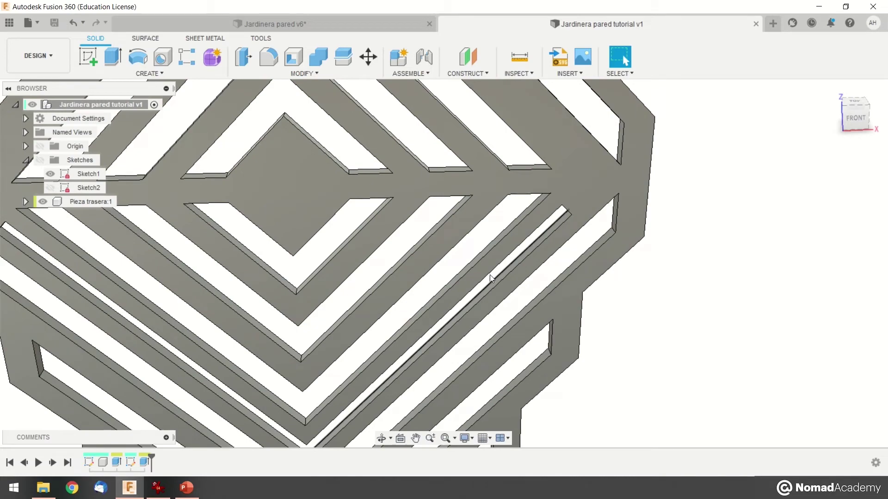
{"action": "middle_click_drag", "start_coordinate": [386, 341], "coordinate": [404, 267]}
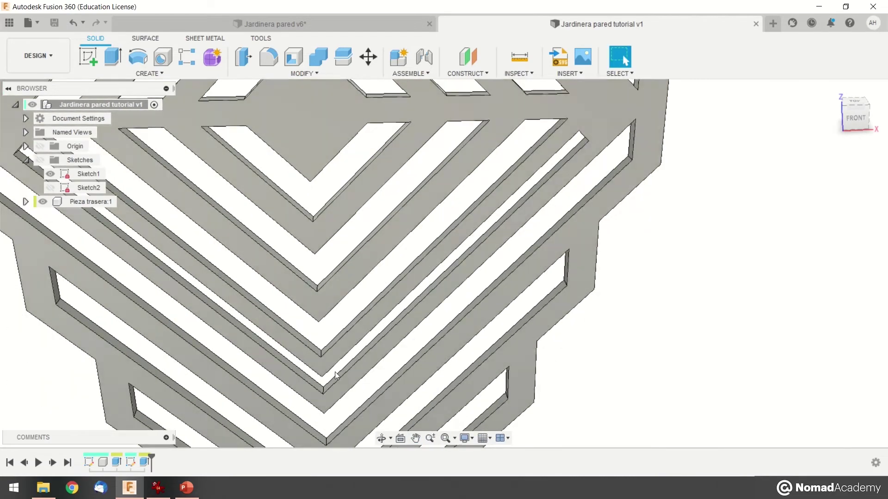
{"action": "left_click_drag", "start_coordinate": [550, 345], "coordinate": [525, 345], "text": "shift"}
{"action": "scroll", "coordinate": [526, 345], "scroll_direction": "up", "scroll_amount": 1}
{"action": "scroll", "coordinate": [526, 345], "scroll_direction": "down", "scroll_amount": 2}
{"action": "key", "text": "F6"}
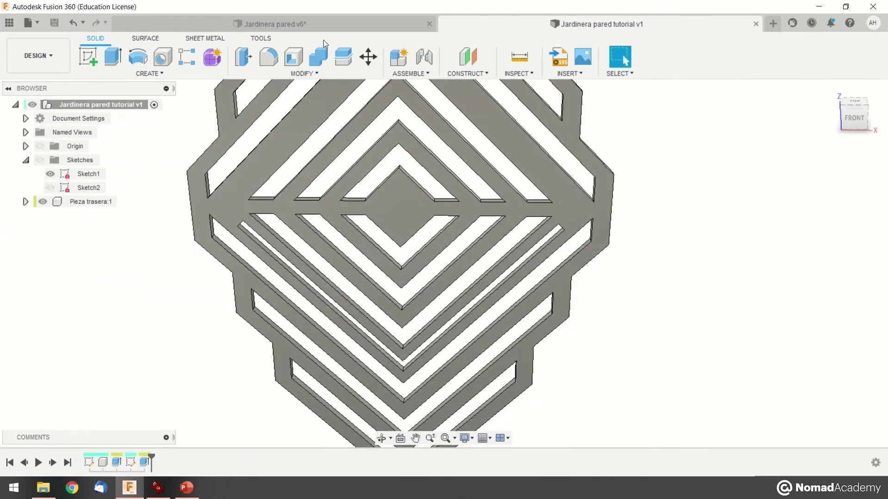
- Switch to the Jardinera pared v6 design, expand its list of sketches and hide Sketch1
{"action": "left_click", "coordinate": [332, 25]}
{"action": "scroll", "coordinate": [523, 295], "scroll_direction": "down", "scroll_amount": 3}
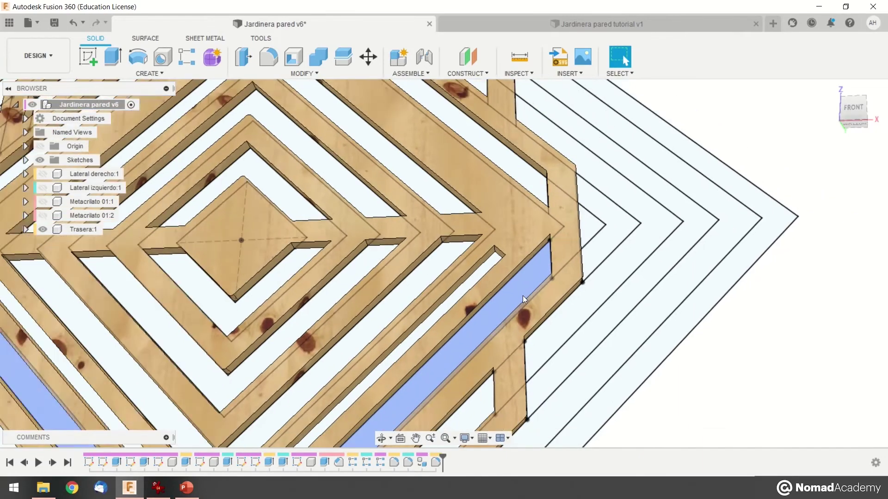
{"action": "middle_click_drag", "start_coordinate": [527, 181], "coordinate": [546, 259], "text": "shift"}
{"action": "scroll", "coordinate": [506, 241], "scroll_direction": "down", "scroll_amount": 3}
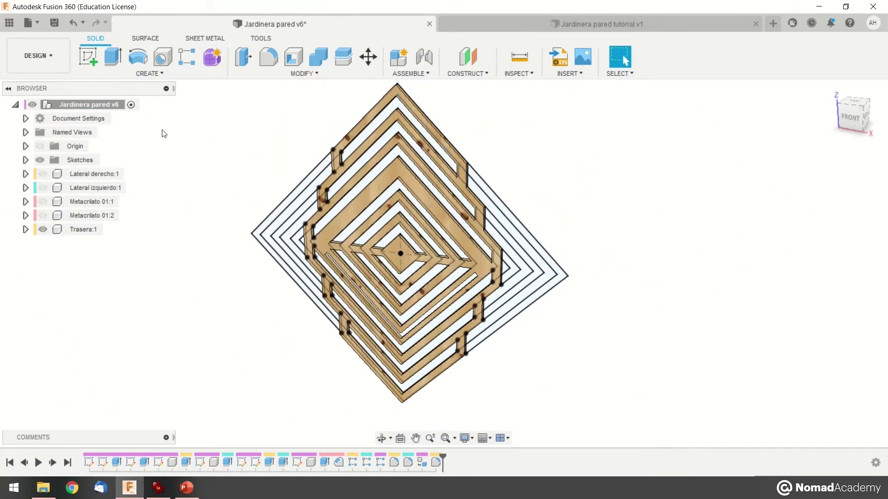
{"action": "left_click", "coordinate": [26, 160]}
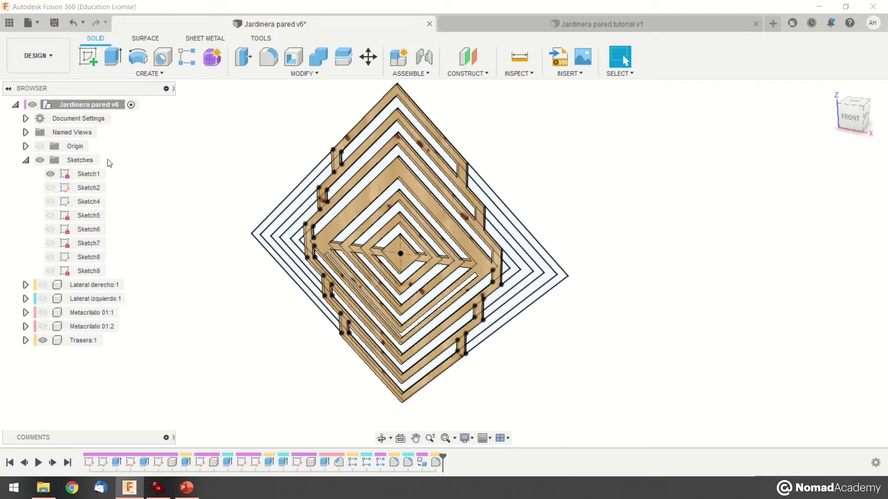
{"action": "left_click", "coordinate": [51, 174]}
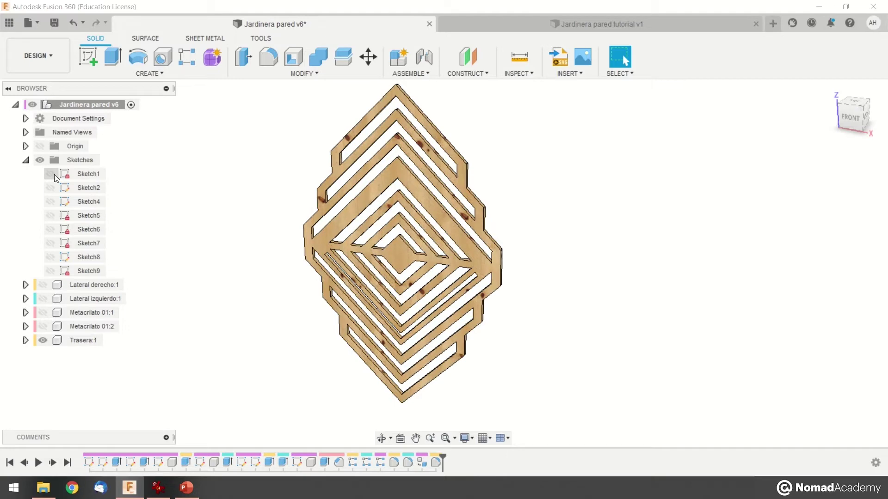
- Display Sketch2, Sketch4 and Sketch5 one at a time on the wooden rear panel to examine what each sketch defines
{"action": "left_click", "coordinate": [49, 188]}
{"action": "left_click", "coordinate": [50, 202]}
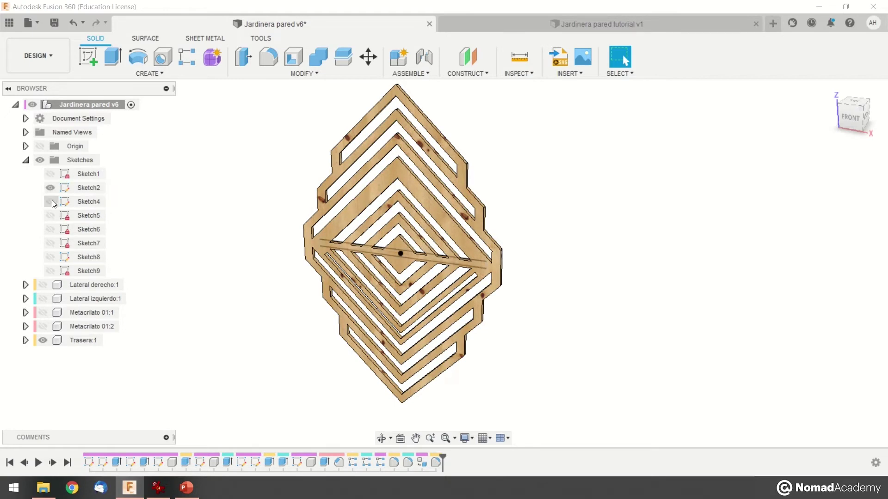
{"action": "left_click", "coordinate": [50, 188]}
{"action": "middle_click_drag", "start_coordinate": [241, 317], "coordinate": [268, 293], "text": "shift"}
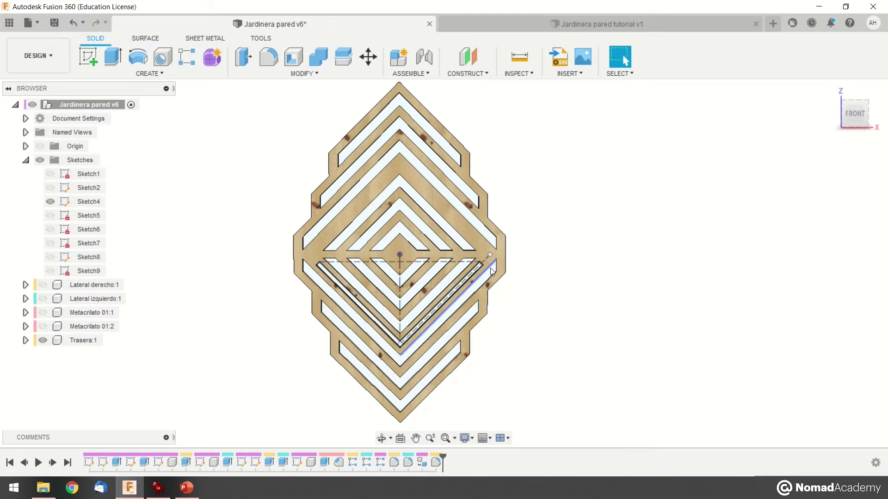
{"action": "left_click", "coordinate": [51, 202]}
{"action": "left_click", "coordinate": [50, 215]}
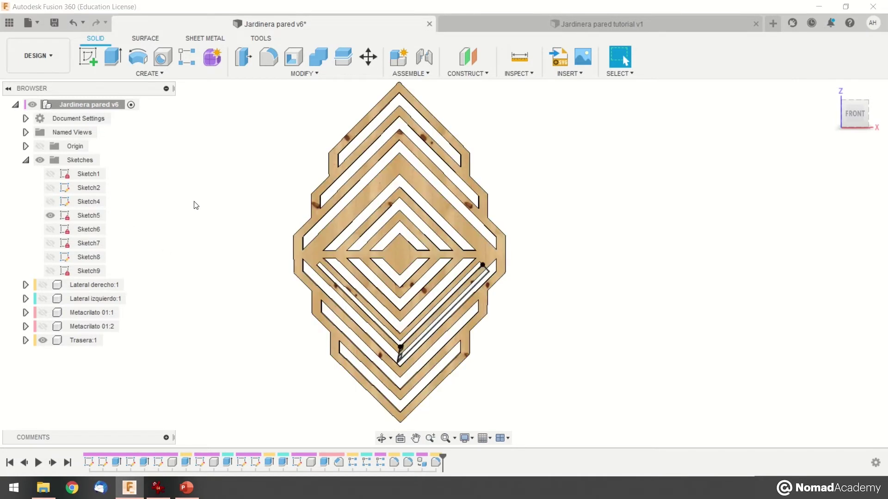
- Examine the displayed Sketch5, checking how its rectangle with two edge notches projects from the slotted rear panel
{"action": "mouse_move", "coordinate": [177, 219]}
{"action": "middle_mouse_down", "text": "shift"}
{"action": "mouse_move", "coordinate": [232, 216]}
{"action": "mouse_move", "coordinate": [257, 236]}
{"action": "mouse_move", "coordinate": [242, 256]}
{"action": "mouse_move", "coordinate": [213, 217]}
{"action": "mouse_move", "coordinate": [254, 226]}
{"action": "middle_mouse_up", "text": "shift"}
{"action": "scroll", "coordinate": [484, 280], "scroll_direction": "up", "scroll_amount": 2}
{"action": "scroll", "coordinate": [439, 274], "scroll_direction": "up", "scroll_amount": 3}
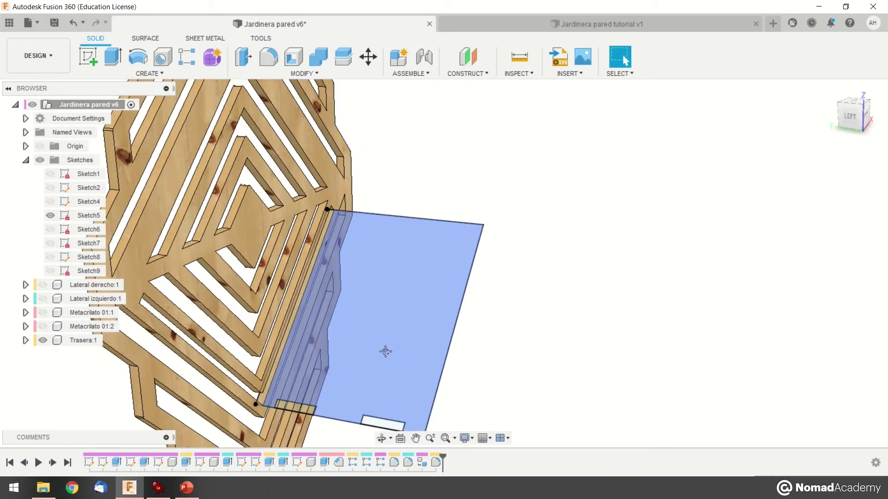
{"action": "scroll", "coordinate": [385, 351], "scroll_direction": "down", "scroll_amount": 3}
{"action": "middle_click_drag", "start_coordinate": [363, 154], "coordinate": [444, 296], "text": "shift"}
{"action": "scroll", "coordinate": [338, 313], "scroll_direction": "up", "scroll_amount": 3}
{"action": "scroll", "coordinate": [338, 313], "scroll_direction": "down", "scroll_amount": 3}
{"action": "middle_click_drag", "start_coordinate": [348, 301], "coordinate": [408, 322], "text": "shift"}
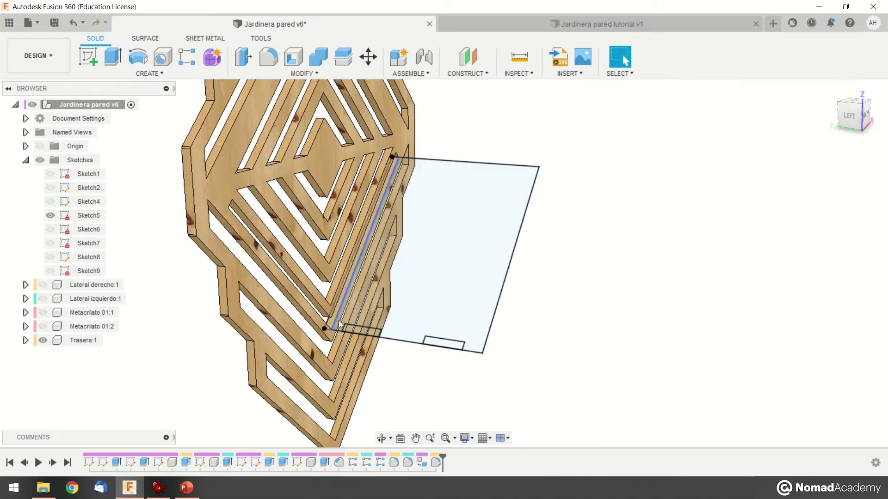
{"action": "scroll", "coordinate": [332, 323], "scroll_direction": "up", "scroll_amount": 3}
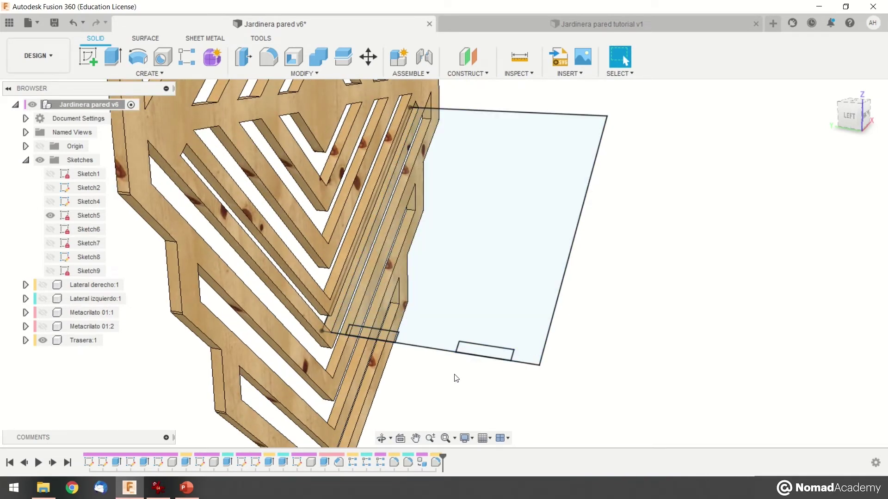
- Hide all sketches and display the Lateral derecho, Lateral izquierdo and both Metacrilato components to inspect the assembled planter box
{"action": "left_click", "coordinate": [40, 160]}
{"action": "left_click", "coordinate": [42, 285]}
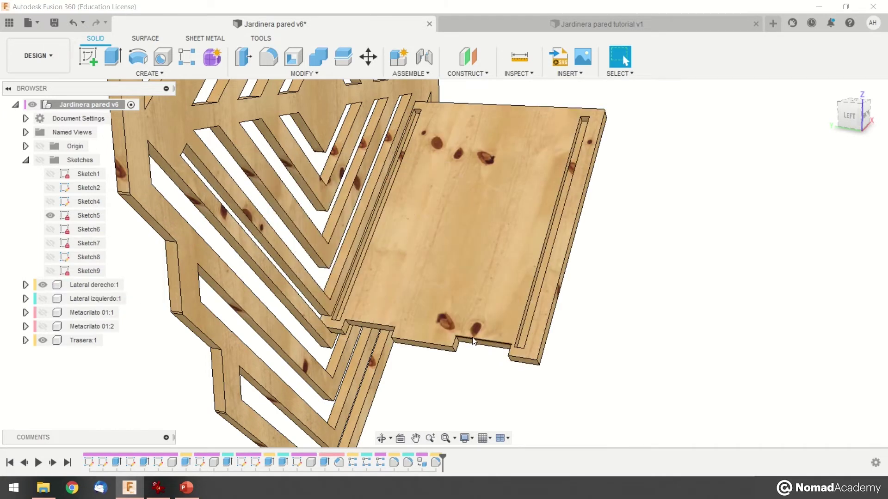
{"action": "middle_click_drag", "start_coordinate": [542, 304], "coordinate": [561, 307], "text": "shift"}
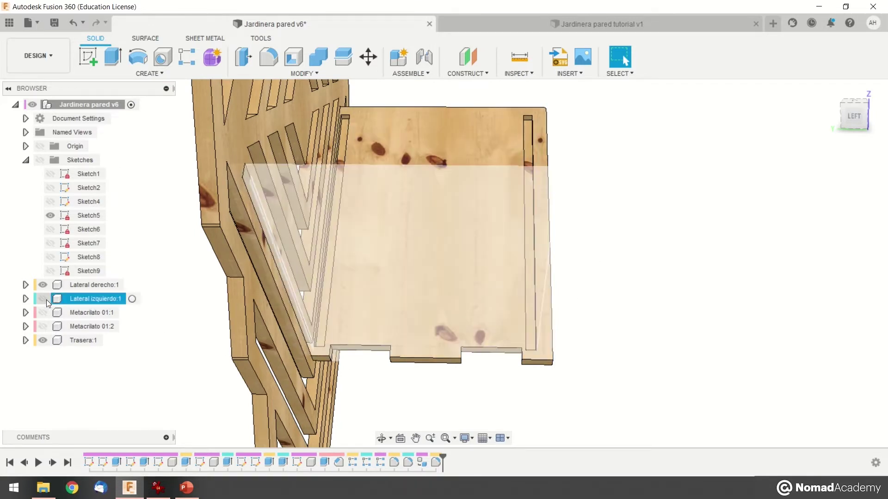
{"action": "left_click", "coordinate": [42, 299]}
{"action": "middle_click_drag", "start_coordinate": [510, 426], "coordinate": [255, 323], "text": "shift"}
{"action": "left_click", "coordinate": [42, 312]}
{"action": "left_click", "coordinate": [42, 327]}
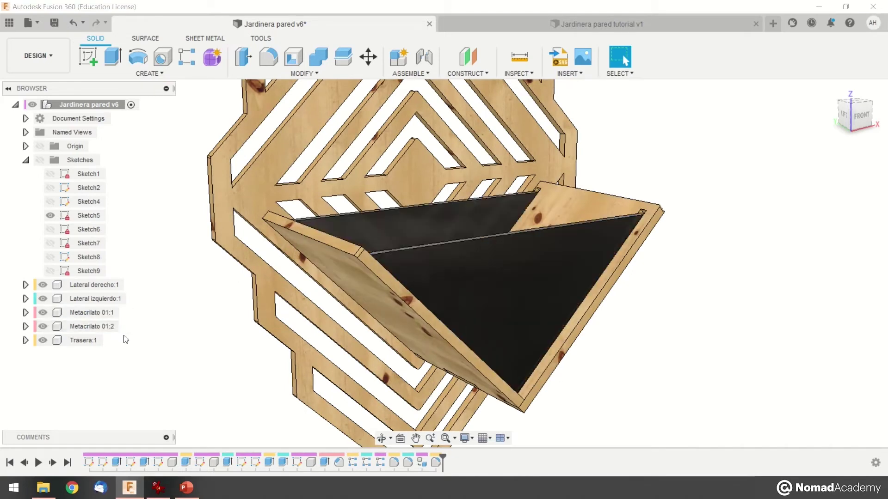
- Hide both Lateral components and examine the two triangular Metacrilato panels in front of the rear panel
{"action": "left_click", "coordinate": [42, 285]}
{"action": "left_click", "coordinate": [43, 299]}
{"action": "middle_click_drag", "start_coordinate": [351, 343], "coordinate": [587, 274], "text": "shift"}
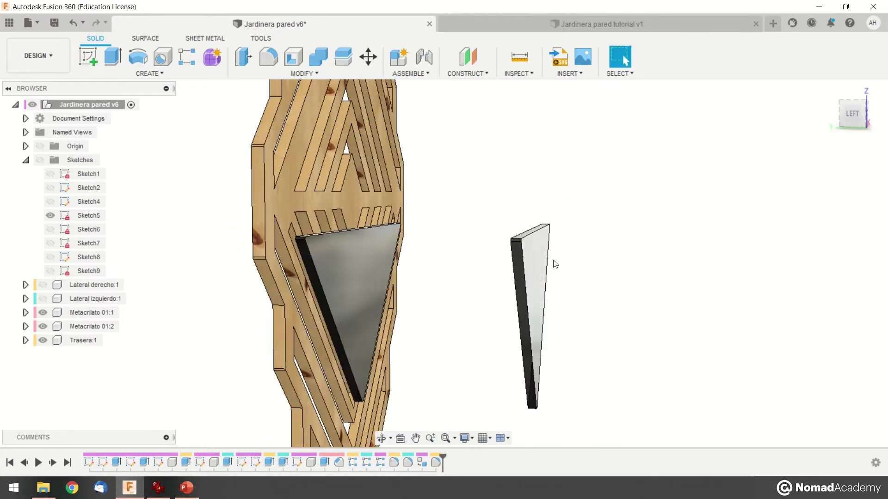
{"action": "mouse_move", "coordinate": [518, 241]}
{"action": "middle_mouse_down", "text": "shift"}
{"action": "mouse_move", "coordinate": [525, 224]}
{"action": "mouse_move", "coordinate": [498, 231]}
{"action": "mouse_move", "coordinate": [506, 238]}
{"action": "middle_mouse_up", "text": "shift"}
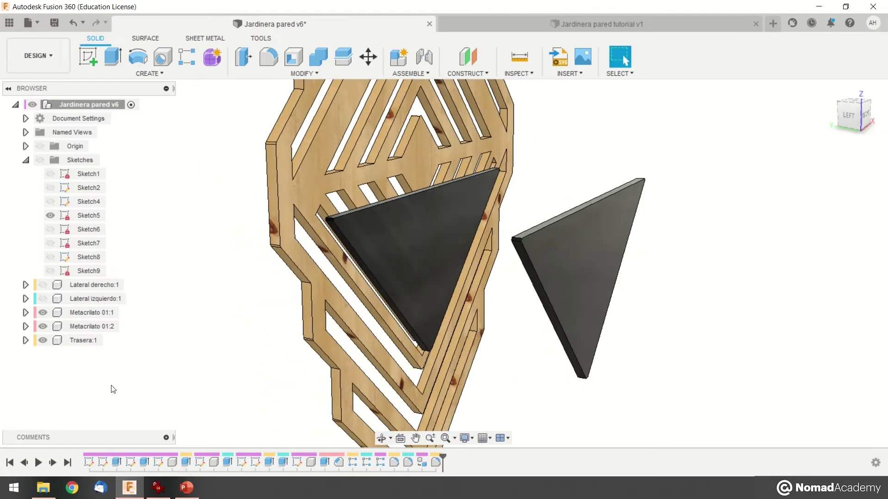
- Display both Lateral components again and hide the two Metacrilato panels to inspect the V formed by the sides
{"action": "left_click", "coordinate": [39, 287]}
{"action": "left_click", "coordinate": [43, 285]}
{"action": "left_click", "coordinate": [43, 299]}
{"action": "left_click", "coordinate": [42, 312]}
{"action": "left_click", "coordinate": [42, 327]}
{"action": "middle_click_drag", "start_coordinate": [509, 253], "coordinate": [458, 299], "text": "shift"}
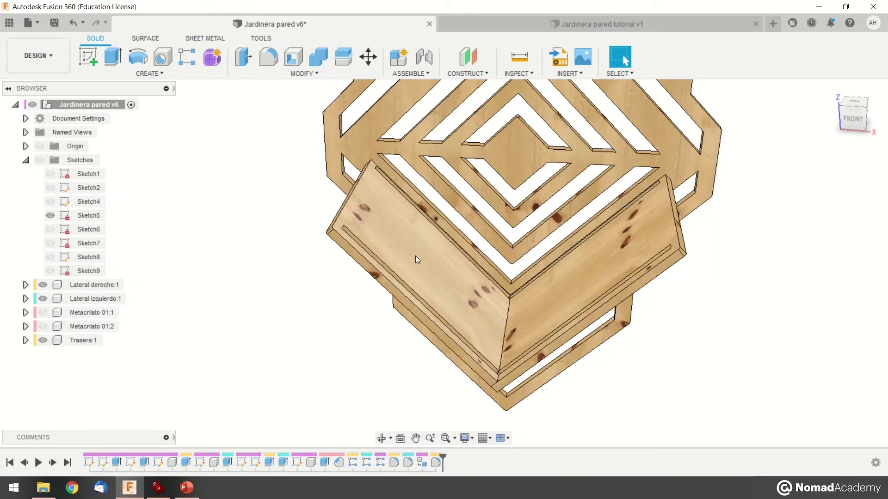
- Compare the two side panels one at a time, leaving Lateral derecho displayed and Lateral izquierdo hidden
{"action": "left_click", "coordinate": [42, 286]}
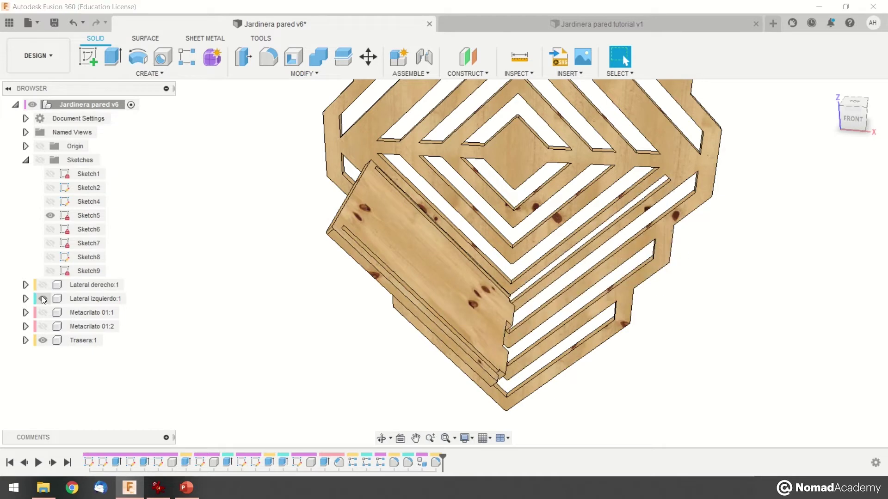
{"action": "left_click", "coordinate": [42, 298]}
{"action": "left_click", "coordinate": [43, 285]}
{"action": "middle_click_drag", "start_coordinate": [323, 291], "coordinate": [476, 229], "text": "shift"}
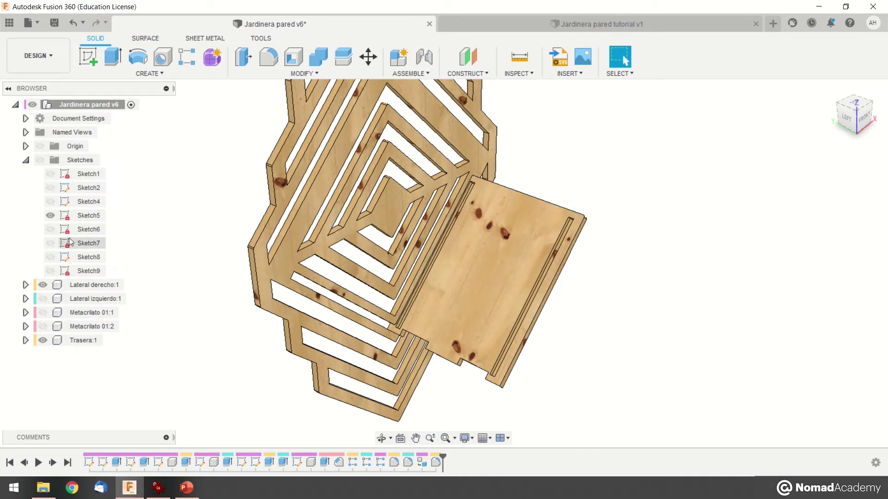
- Display the sketches again and rename Sketch5 as Lateral derecho
{"action": "left_click", "coordinate": [40, 160]}
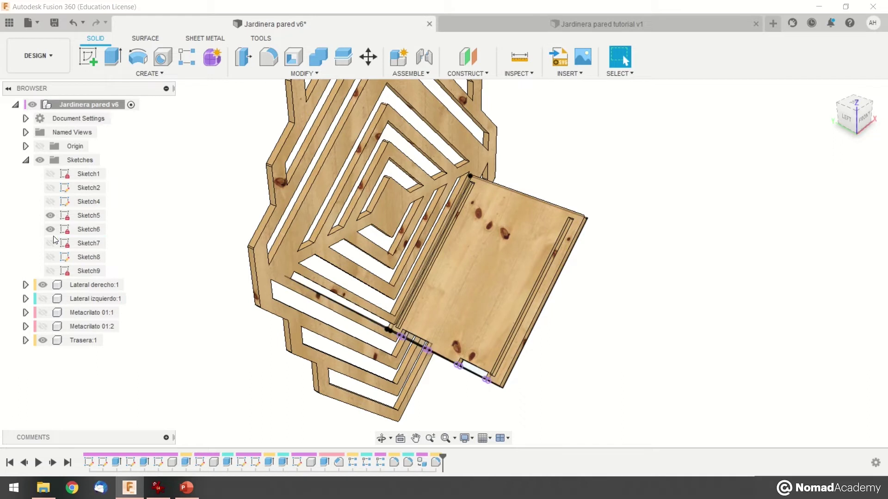
{"action": "left_click", "coordinate": [84, 217]}
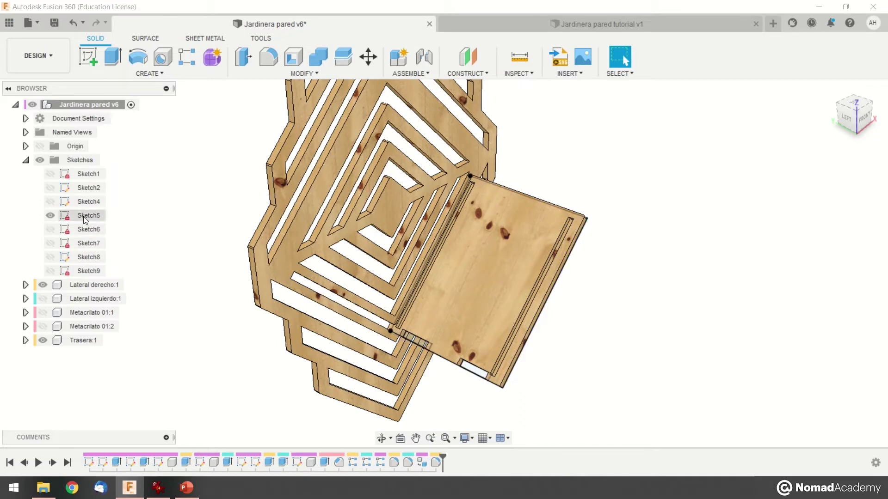
{"action": "double_click", "coordinate": [91, 215]}
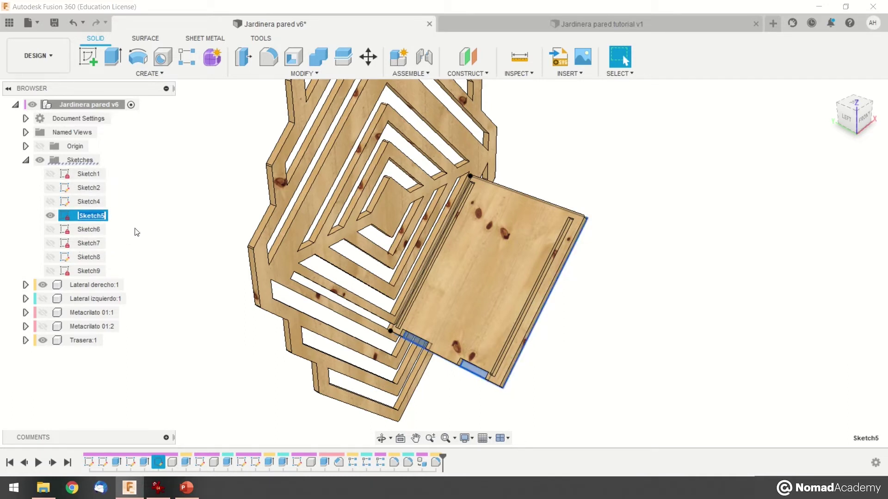
{"action": "type", "text": "Lateral derecho"}
{"action": "key", "text": "Return"}
{"action": "left_click", "coordinate": [198, 235]}
- Measure the distance between the outer edge and the rear edge of the Lateral derecho sketch
{"action": "middle_click_drag", "start_coordinate": [512, 280], "coordinate": [585, 309], "text": "shift"}
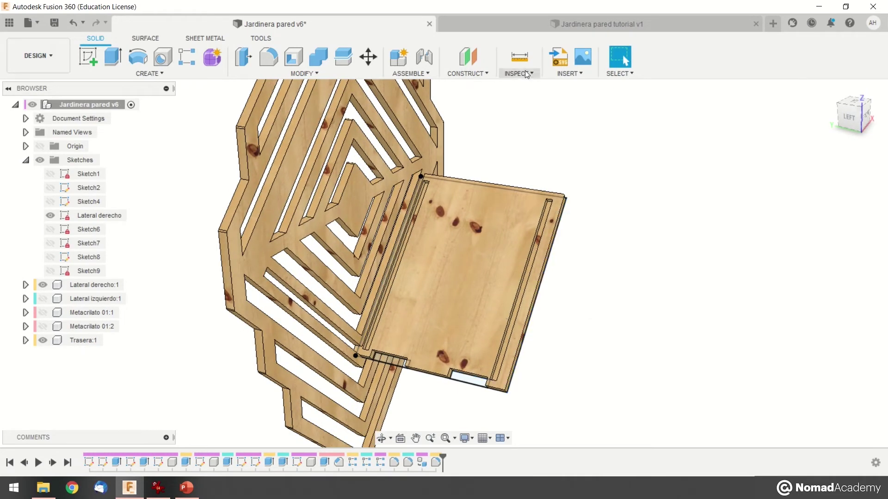
{"action": "middle_click_drag", "start_coordinate": [514, 137], "coordinate": [345, 254], "text": "shift"}
{"action": "scroll", "coordinate": [453, 309], "scroll_direction": "up", "scroll_amount": 1}
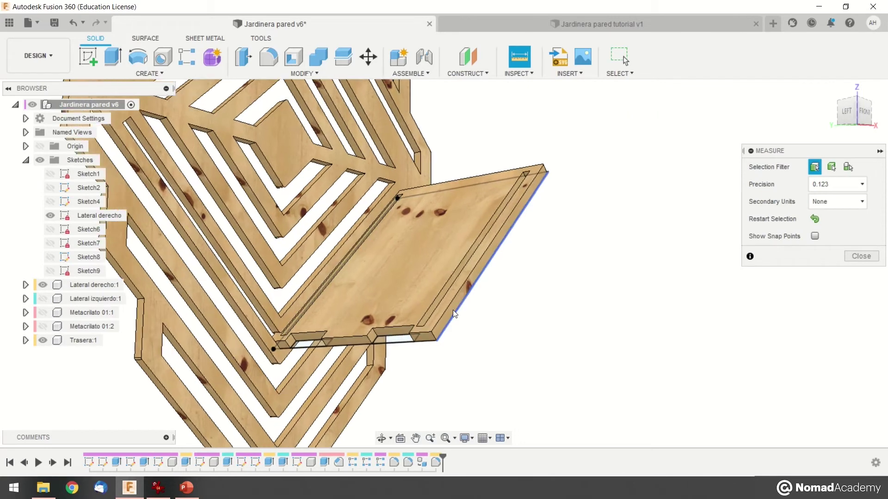
{"action": "scroll", "coordinate": [451, 320], "scroll_direction": "up", "scroll_amount": 1}
{"action": "left_click", "coordinate": [452, 323]}
{"action": "middle_click_drag", "start_coordinate": [275, 325], "coordinate": [300, 331], "text": "shift"}
{"action": "left_click", "coordinate": [254, 323]}
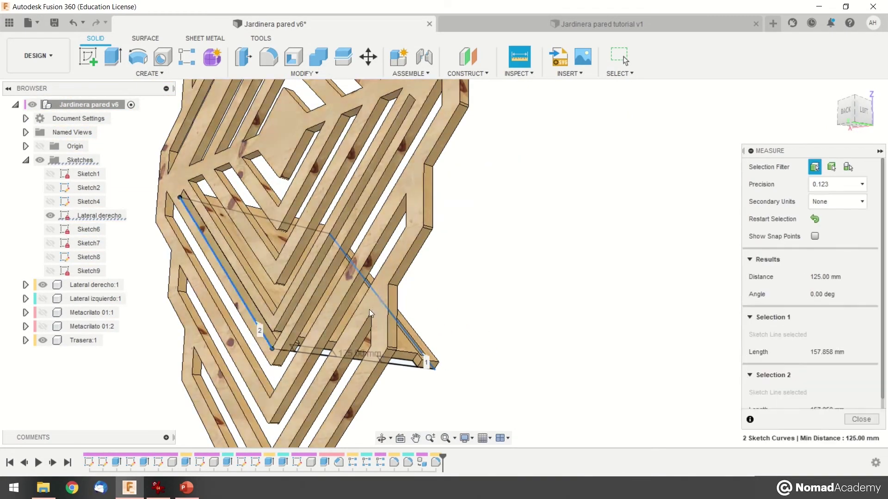
{"action": "mouse_move", "coordinate": [365, 311]}
{"action": "middle_mouse_down", "text": "shift"}
{"action": "mouse_move", "coordinate": [436, 319]}
{"action": "mouse_move", "coordinate": [403, 327]}
{"action": "middle_mouse_up", "text": "shift"}
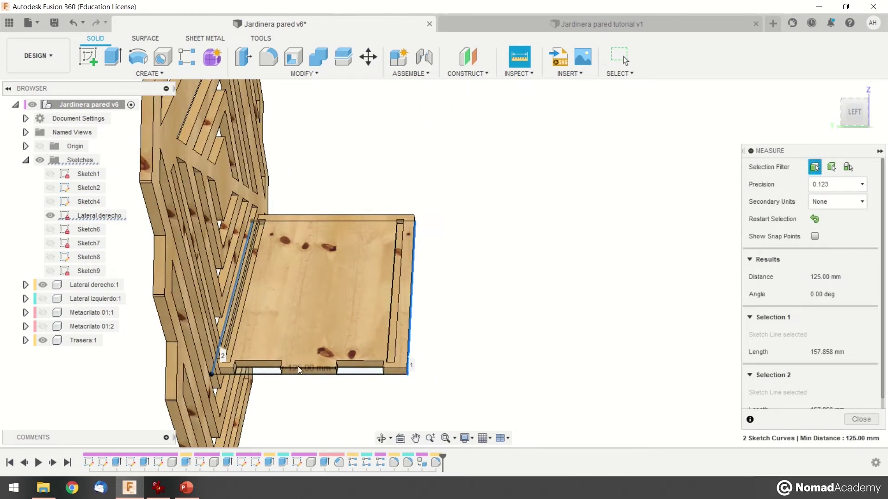
{"action": "middle_click_drag", "start_coordinate": [298, 374], "coordinate": [262, 189], "text": "shift"}
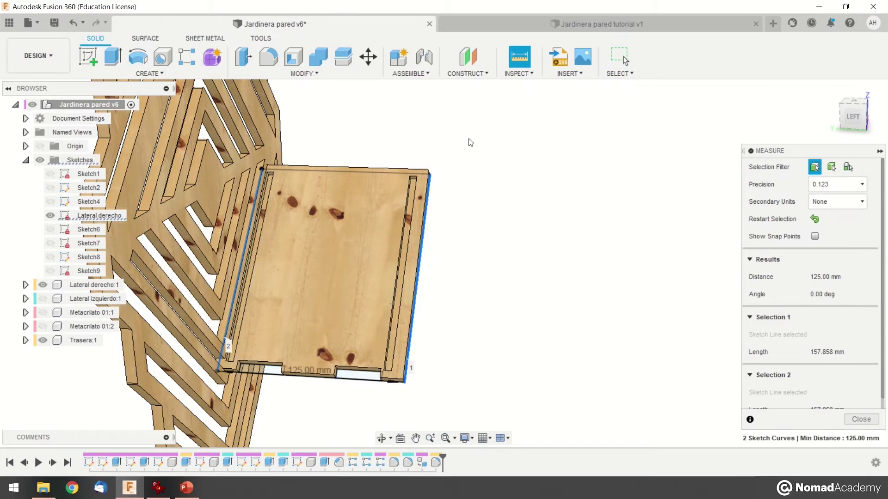
- Switch to the Jardinera pared tutorial design and start a sketch on the inner sloping face of the rear panel's slot
{"action": "left_click", "coordinate": [522, 26]}
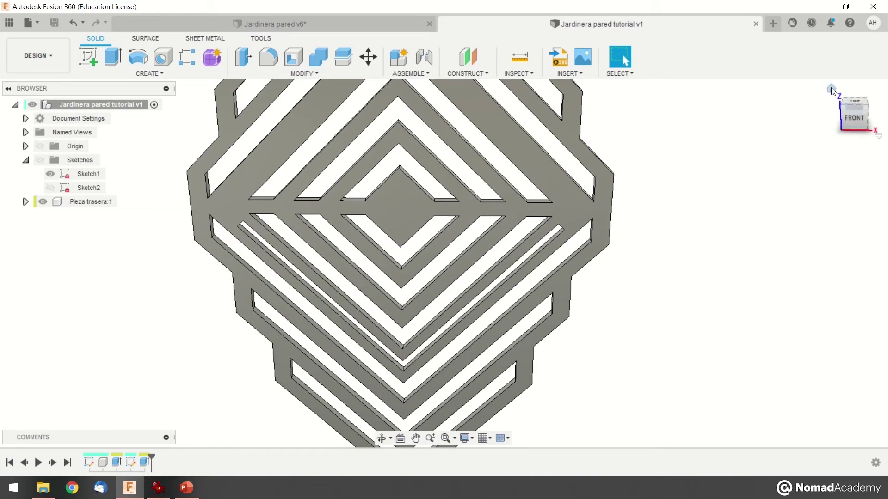
{"action": "left_click", "coordinate": [831, 90]}
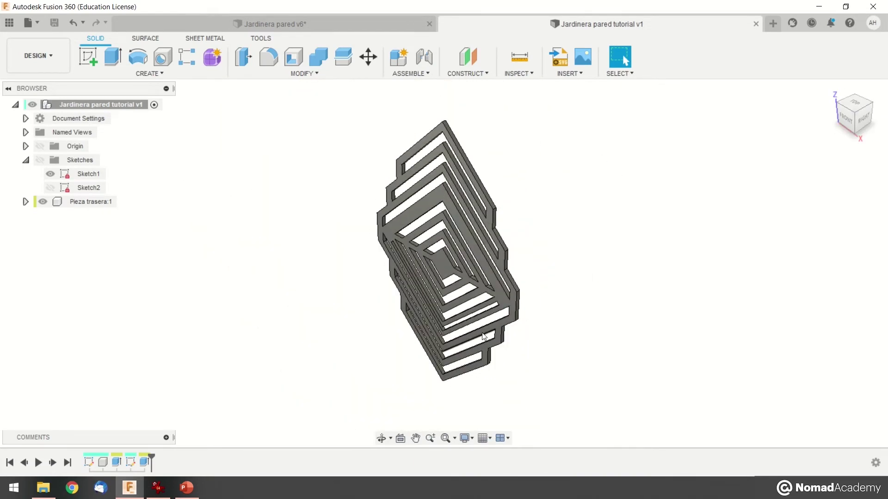
{"action": "left_click_drag", "start_coordinate": [362, 323], "coordinate": [363, 322], "text": "shift"}
{"action": "middle_click_drag", "start_coordinate": [363, 322], "coordinate": [323, 384], "text": "shift"}
{"action": "scroll", "coordinate": [508, 295], "scroll_direction": "up", "scroll_amount": 5}
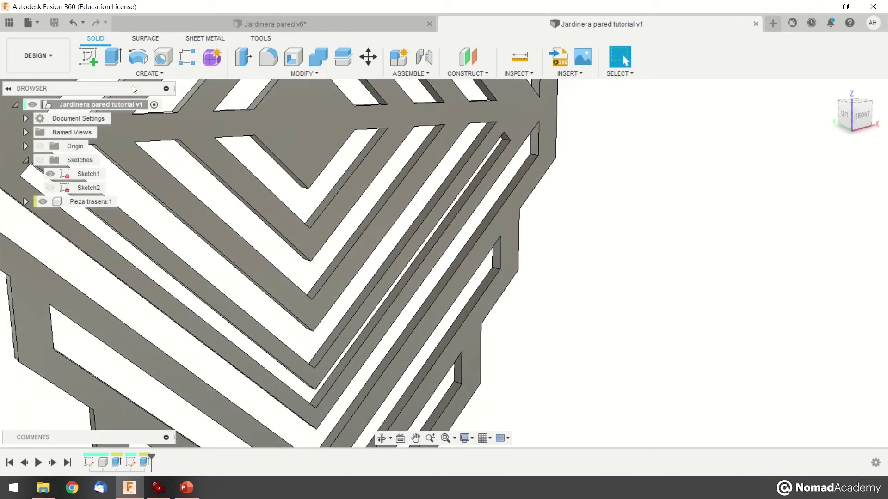
{"action": "left_click", "coordinate": [88, 57]}
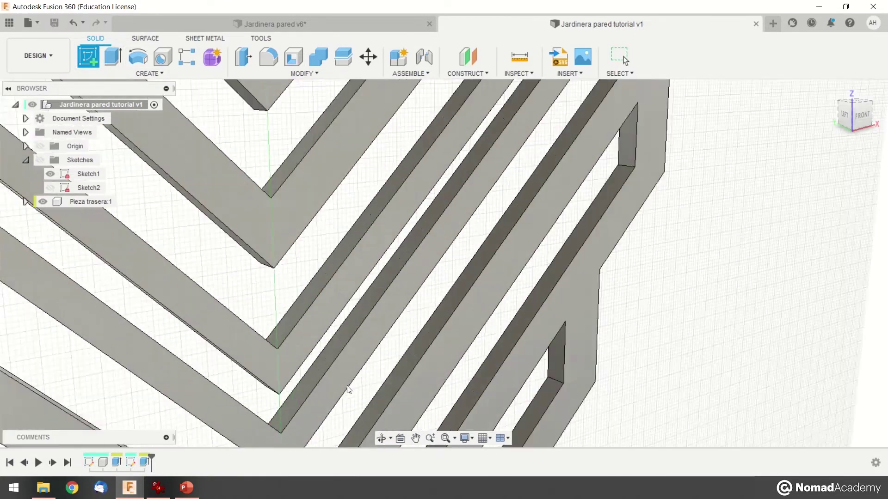
{"action": "left_click", "coordinate": [317, 371]}
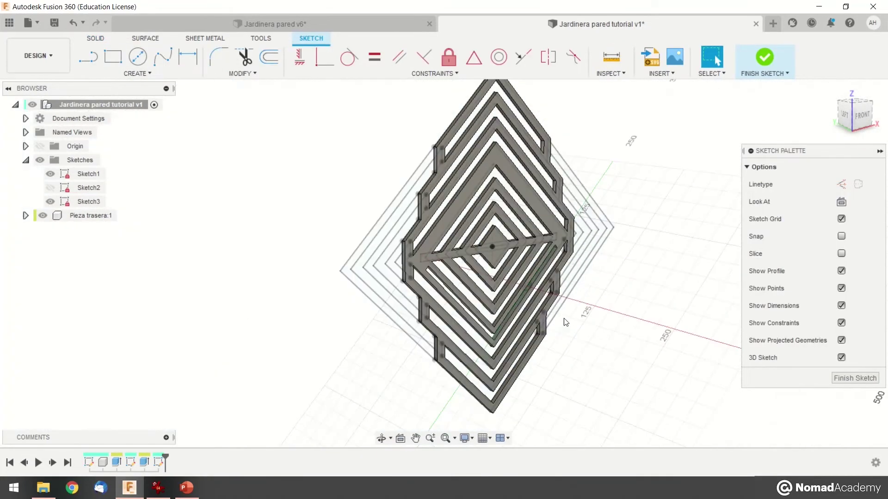
- Hide Sketch1 to clear the view around the rear panel's slot
{"action": "middle_click_drag", "start_coordinate": [566, 323], "coordinate": [592, 315], "text": "shift"}
{"action": "middle_click_drag", "start_coordinate": [729, 371], "coordinate": [595, 335]}
{"action": "scroll", "coordinate": [498, 287], "scroll_direction": "down", "scroll_amount": 4}
{"action": "scroll", "coordinate": [503, 288], "scroll_direction": "up", "scroll_amount": 6}
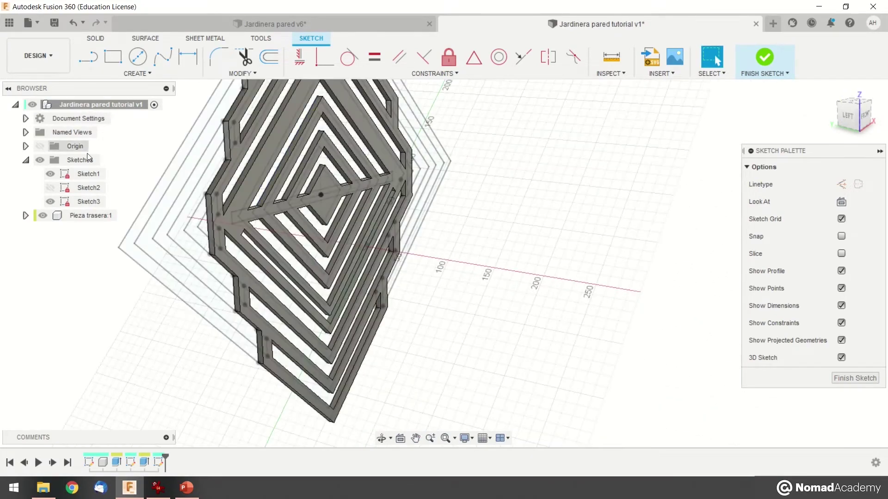
{"action": "left_click", "coordinate": [49, 174]}
{"action": "middle_click_drag", "start_coordinate": [343, 307], "coordinate": [356, 305], "text": "shift"}
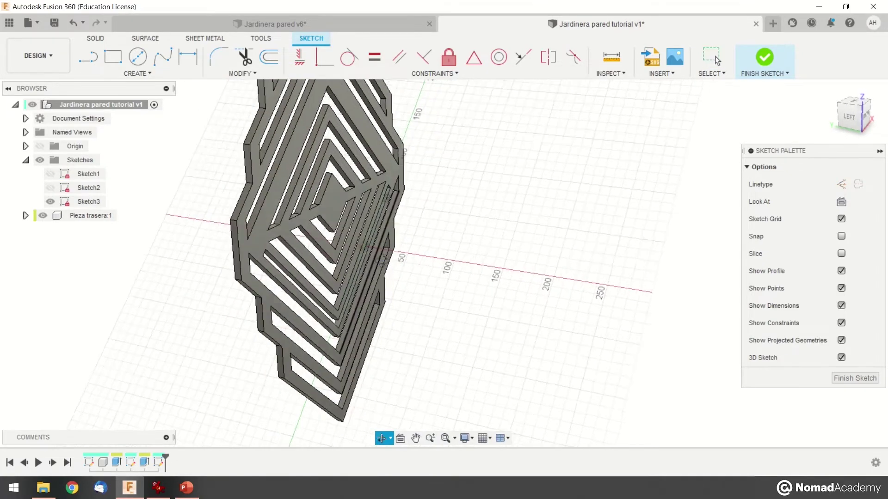
{"action": "middle_click_drag", "start_coordinate": [382, 260], "coordinate": [387, 255], "text": "shift"}
{"action": "scroll", "coordinate": [408, 224], "scroll_direction": "up", "scroll_amount": 4}
{"action": "scroll", "coordinate": [266, 90], "scroll_direction": "down", "scroll_amount": 2}
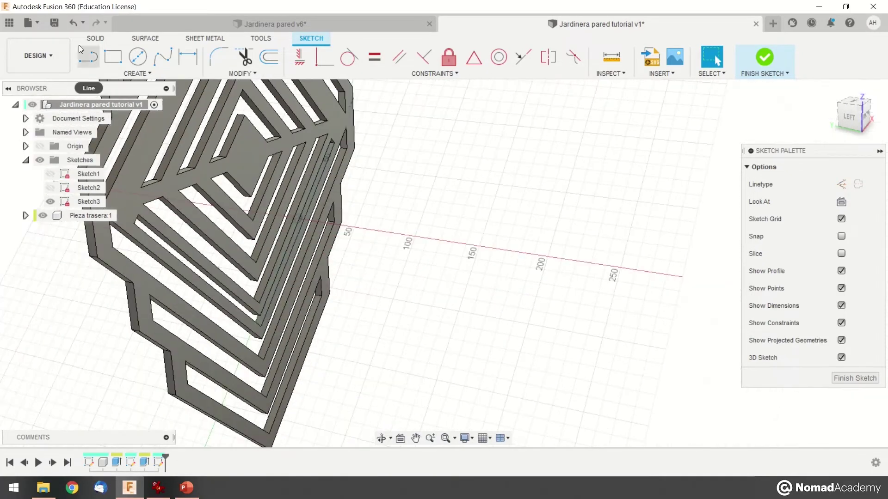
- Sketch a rectangle from the slot's upper end vertex to its lower end, about 158 mm long, projecting forward from the rear panel
{"action": "left_click", "coordinate": [110, 59]}
{"action": "middle_click_drag", "start_coordinate": [340, 150], "coordinate": [428, 156], "text": "shift"}
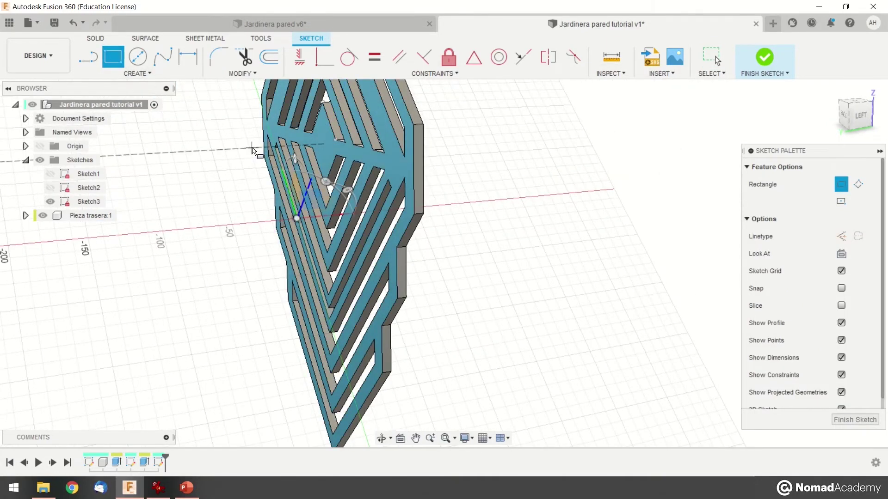
{"action": "scroll", "coordinate": [254, 150], "scroll_direction": "up", "scroll_amount": 5}
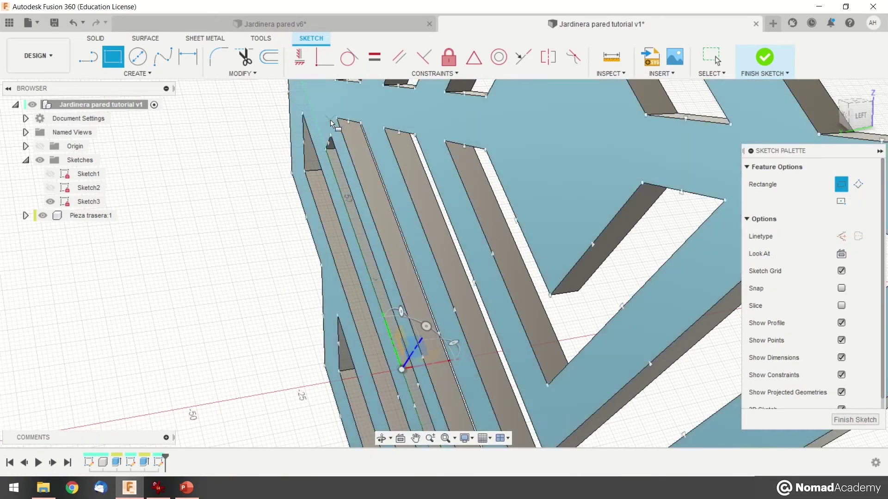
{"action": "scroll", "coordinate": [326, 134], "scroll_direction": "down", "scroll_amount": 2}
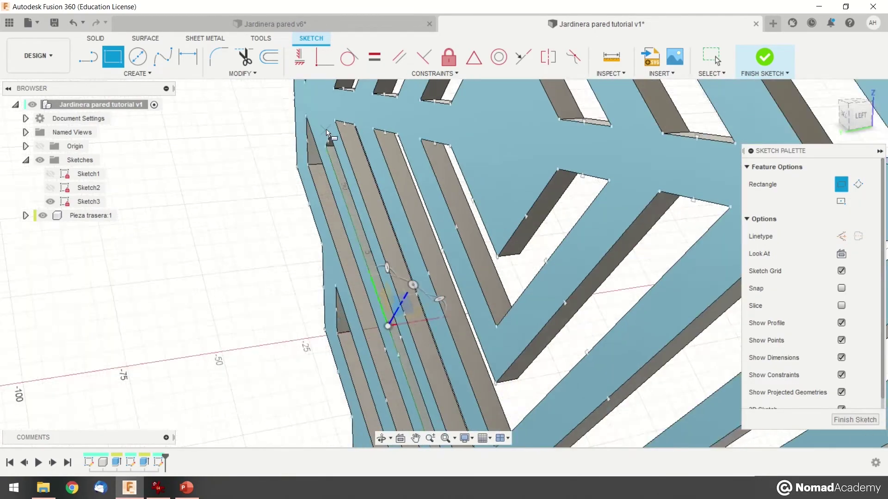
{"action": "scroll", "coordinate": [326, 130], "scroll_direction": "up", "scroll_amount": 3}
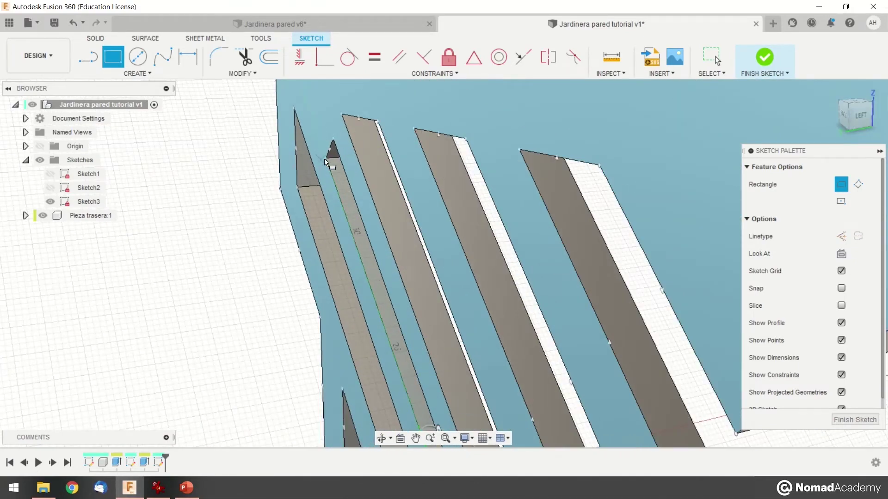
{"action": "left_click", "coordinate": [325, 158]}
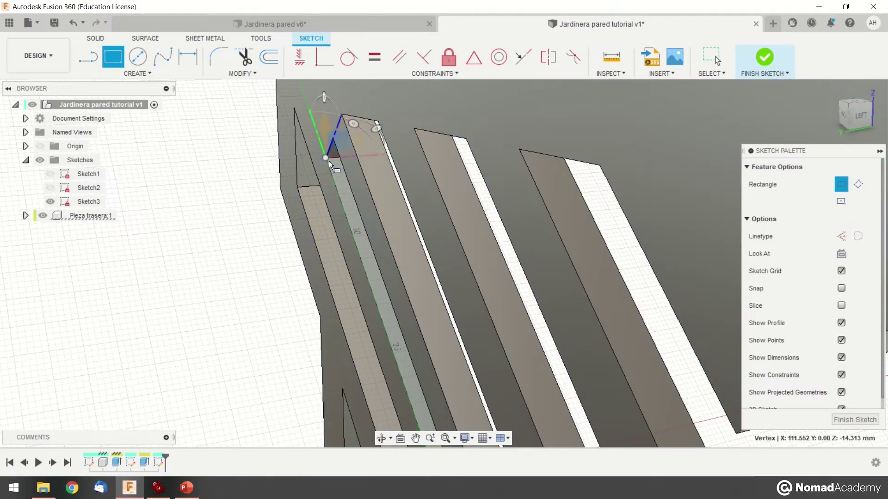
{"action": "scroll", "coordinate": [476, 246], "scroll_direction": "down", "scroll_amount": 5}
{"action": "middle_click_drag", "start_coordinate": [509, 256], "coordinate": [512, 291]}
{"action": "scroll", "coordinate": [364, 165], "scroll_direction": "up", "scroll_amount": 5}
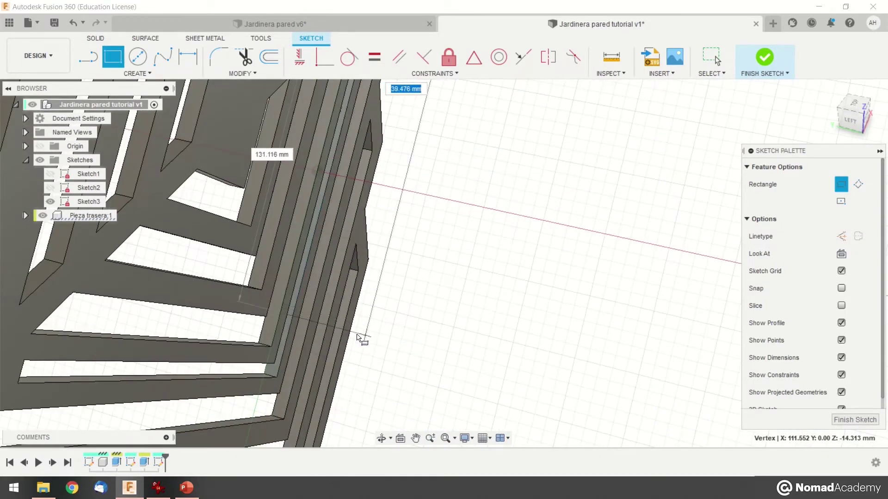
{"action": "middle_click_drag", "start_coordinate": [361, 337], "coordinate": [389, 300], "text": "shift"}
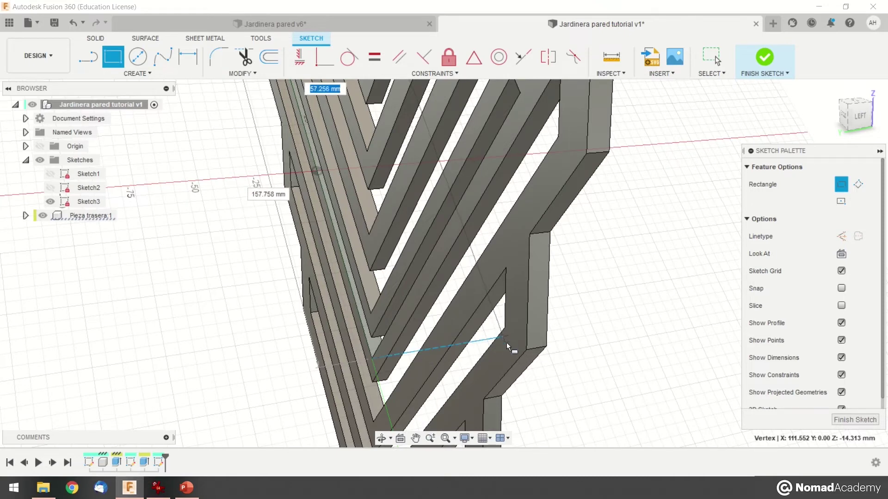
{"action": "left_click", "coordinate": [642, 314]}
{"action": "mouse_move", "coordinate": [648, 268]}
{"action": "middle_mouse_down", "text": "shift"}
{"action": "mouse_move", "coordinate": [630, 329]}
{"action": "mouse_move", "coordinate": [561, 334]}
{"action": "middle_mouse_up", "text": "shift"}
{"action": "middle_click_drag", "start_coordinate": [654, 313], "coordinate": [568, 319], "text": "shift"}
{"action": "key", "text": "r"}
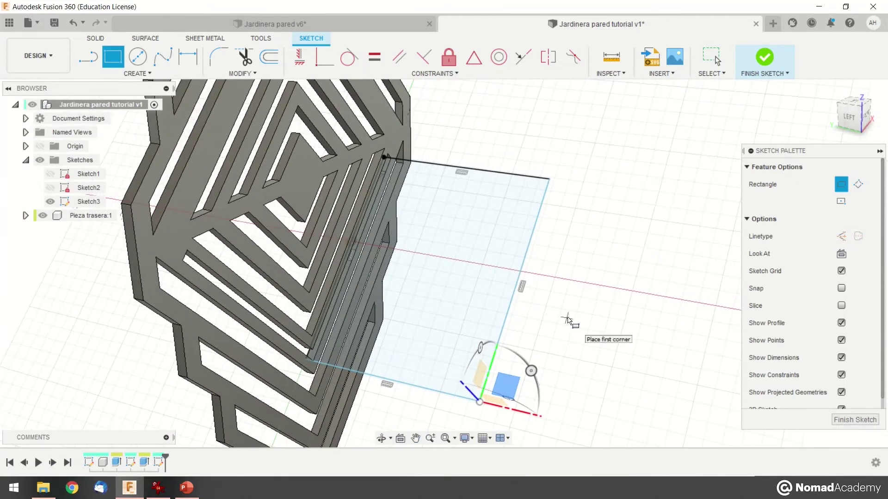
- Dimension the upper edge of the side panel rectangle to 125 mm
{"action": "left_click", "coordinate": [190, 63]}
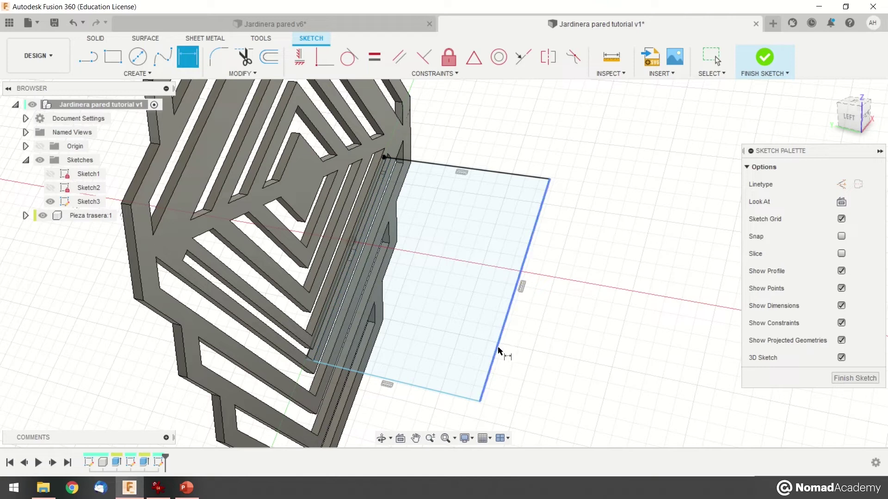
{"action": "left_click", "coordinate": [519, 175]}
{"action": "left_click", "coordinate": [525, 150]}
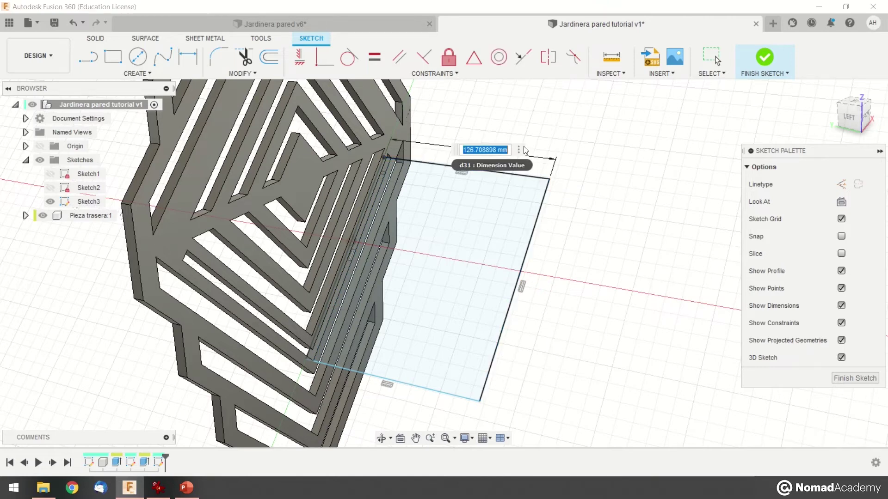
{"action": "key", "text": "Return"}
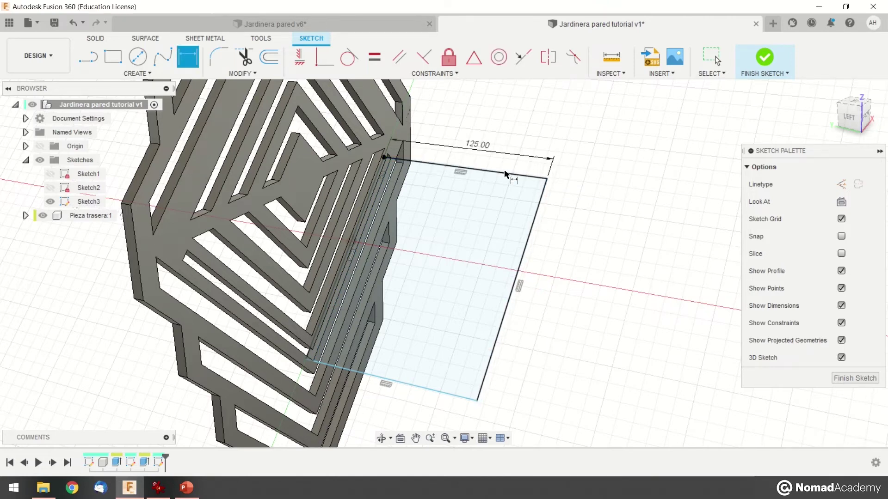
- Make the rectangle's lower rear corner coincident with the vertex at the lower end of the rear panel's slot
{"action": "mouse_move", "coordinate": [291, 347]}
{"action": "middle_mouse_down"}
{"action": "mouse_move", "coordinate": [302, 341]}
{"action": "mouse_move", "coordinate": [287, 331]}
{"action": "middle_mouse_up"}
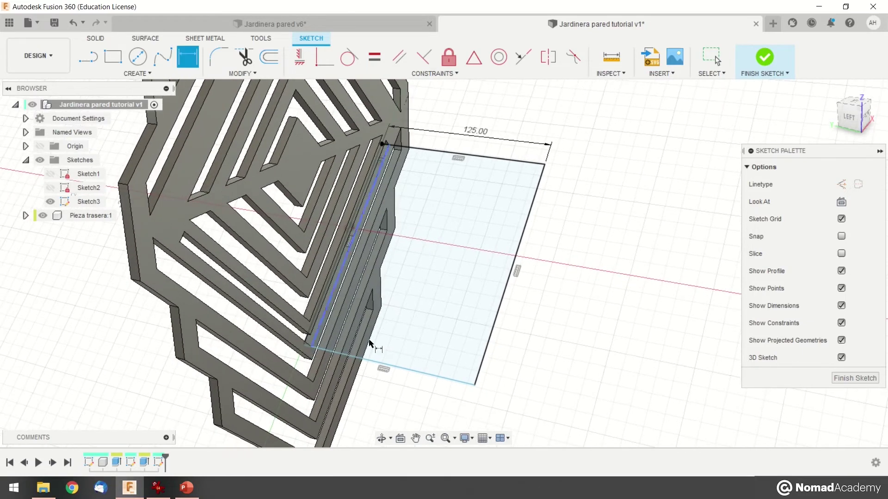
{"action": "middle_click_drag", "start_coordinate": [521, 359], "coordinate": [494, 352], "text": "shift"}
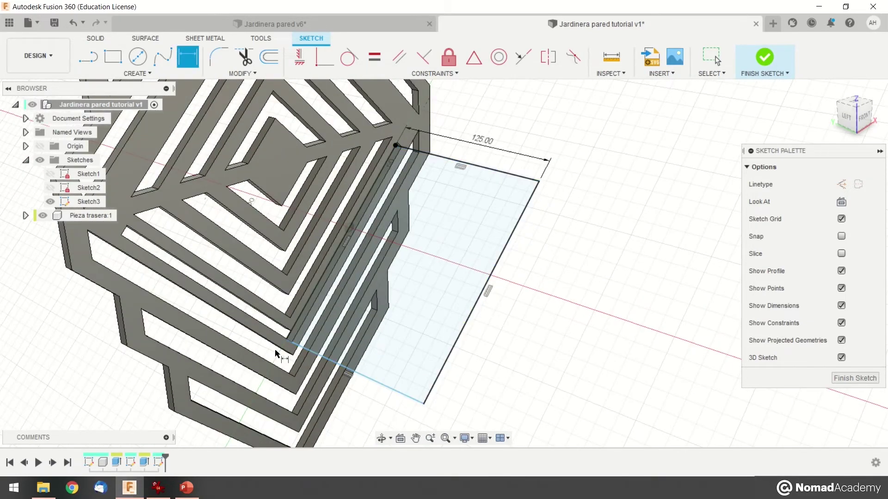
{"action": "middle_click_drag", "start_coordinate": [277, 356], "coordinate": [422, 328], "text": "shift"}
{"action": "scroll", "coordinate": [434, 328], "scroll_direction": "up", "scroll_amount": 2}
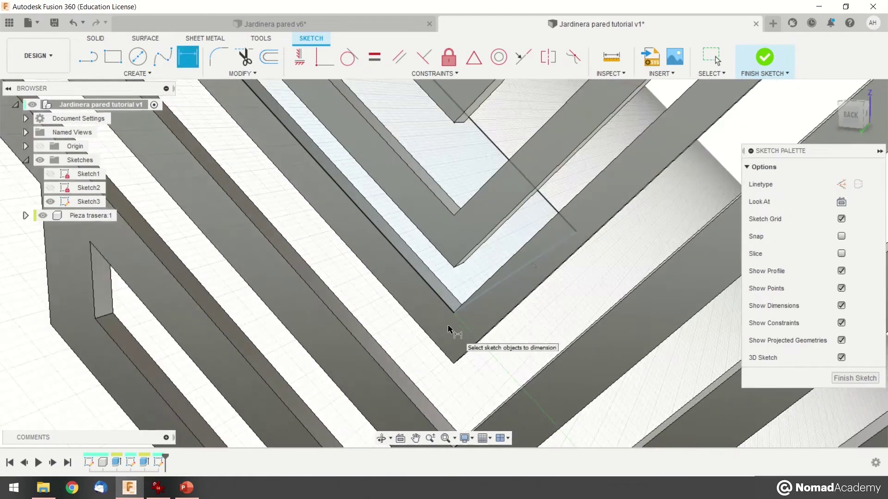
{"action": "key", "text": "Escape"}
{"action": "left_click", "coordinate": [471, 292]}
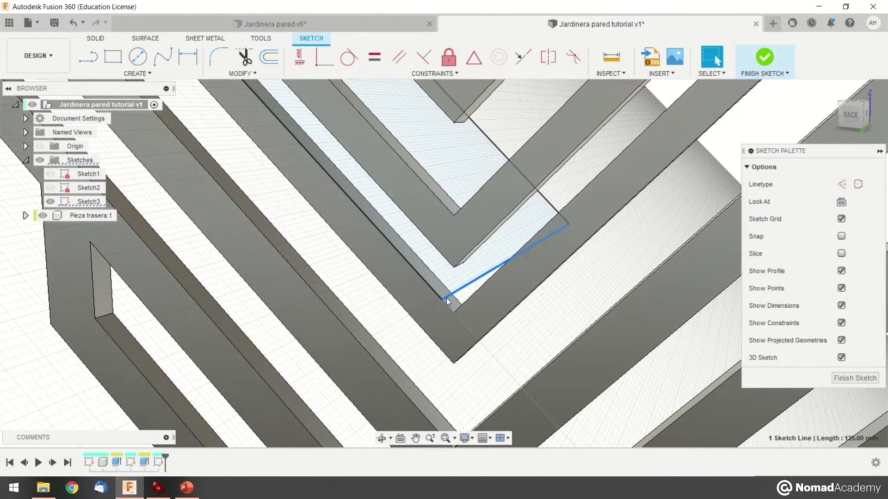
{"action": "left_click", "coordinate": [442, 299]}
{"action": "left_click", "coordinate": [453, 313]}
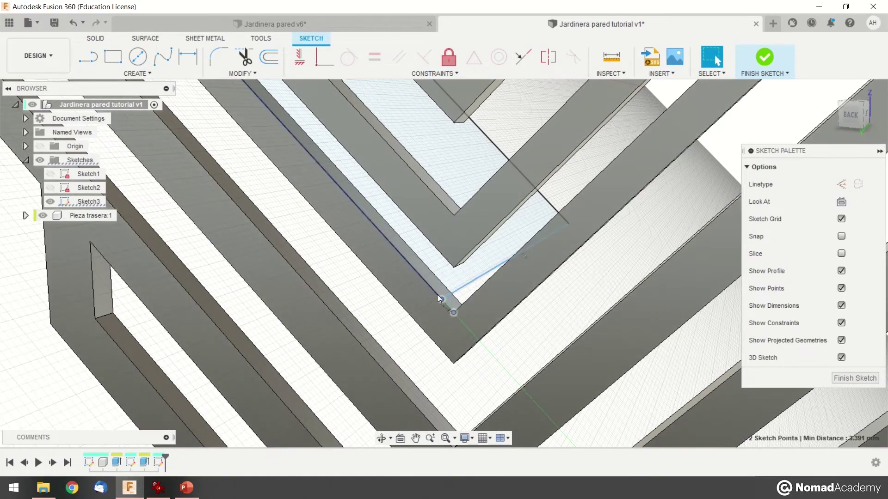
{"action": "scroll", "coordinate": [464, 333], "scroll_direction": "down", "scroll_amount": 5}
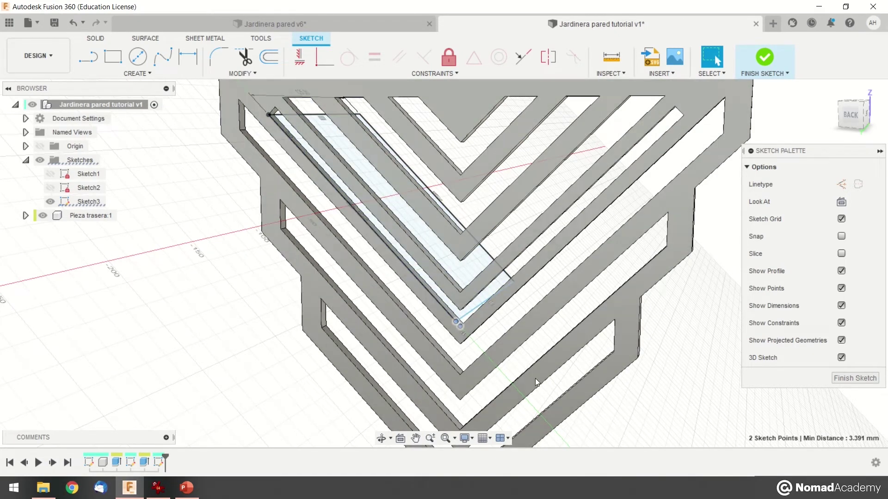
{"action": "scroll", "coordinate": [536, 379], "scroll_direction": "down", "scroll_amount": 3}
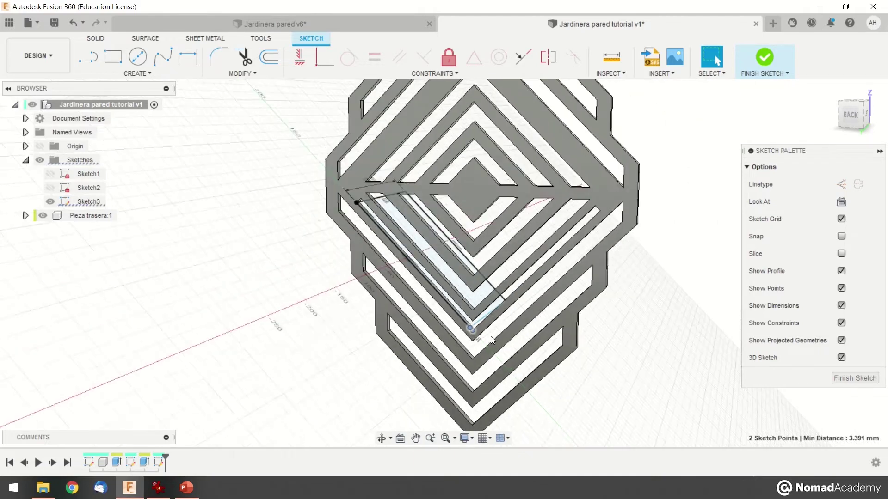
{"action": "scroll", "coordinate": [491, 337], "scroll_direction": "up", "scroll_amount": 5}
{"action": "scroll", "coordinate": [418, 314], "scroll_direction": "up", "scroll_amount": 3}
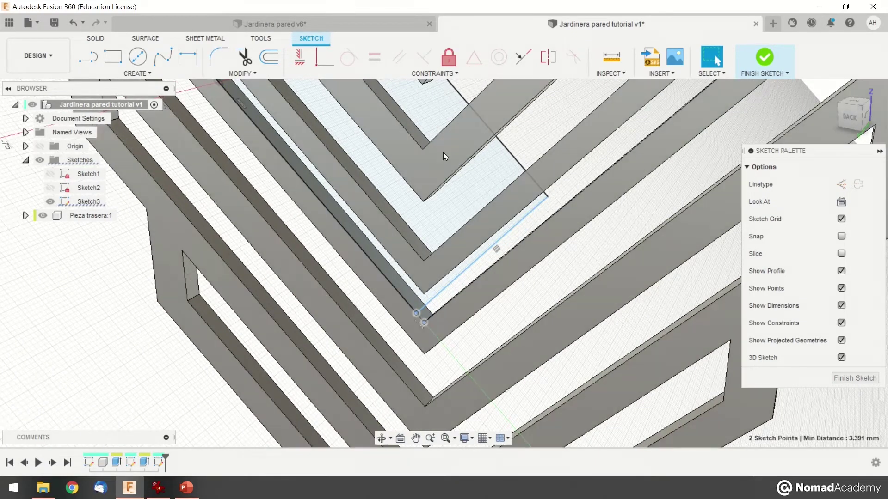
{"action": "left_click", "coordinate": [429, 74]}
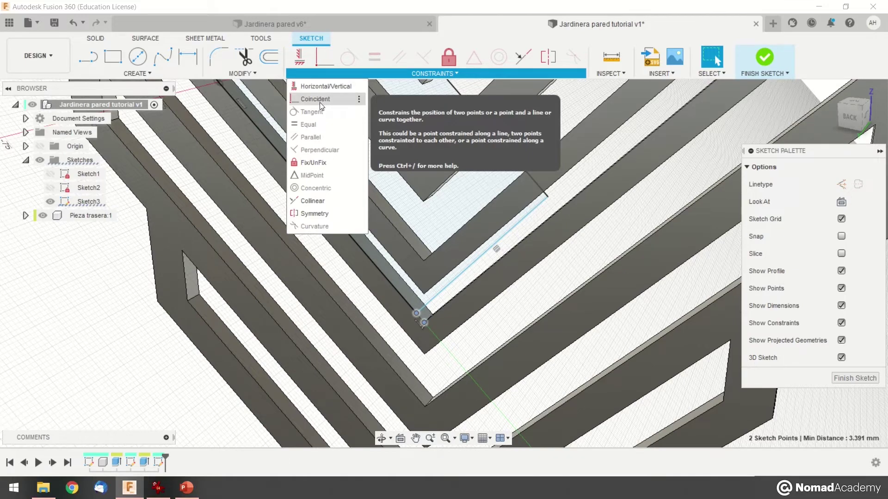
{"action": "left_click", "coordinate": [321, 99]}
{"action": "left_click", "coordinate": [425, 321]}
{"action": "scroll", "coordinate": [455, 332], "scroll_direction": "down", "scroll_amount": 2}
{"action": "middle_click_drag", "start_coordinate": [455, 330], "coordinate": [534, 298], "text": "shift"}
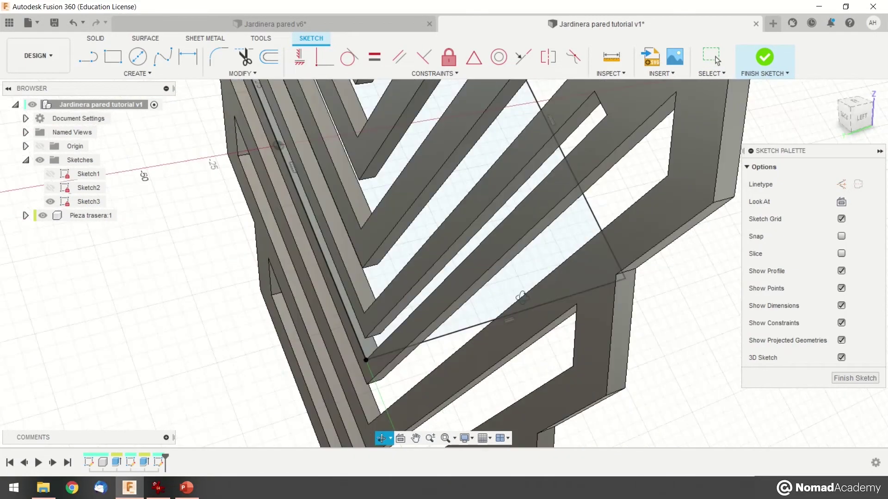
{"action": "left_click_drag", "start_coordinate": [535, 298], "coordinate": [472, 298], "text": "shift"}
{"action": "scroll", "coordinate": [472, 304], "scroll_direction": "down", "scroll_amount": 3}
{"action": "key", "text": "Escape"}
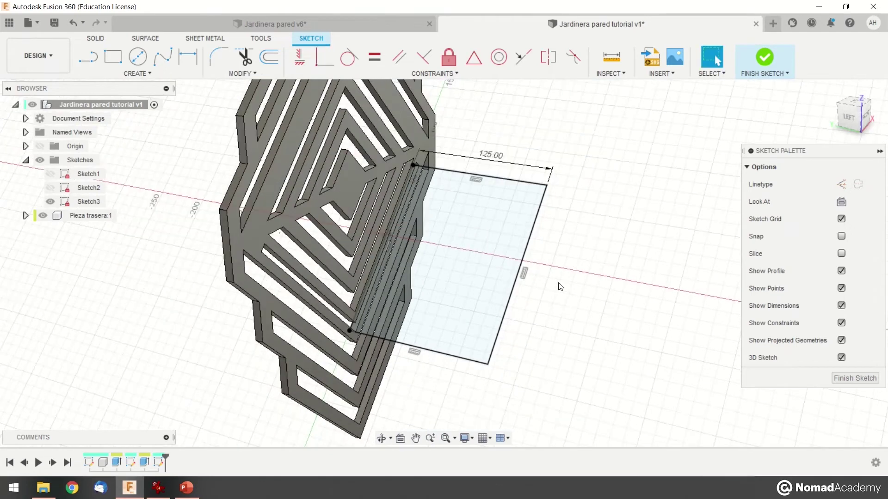
- Sketch two small notch rectangles rising from the side panel's lower edge, the front one about 29 mm long and 7 mm high
{"action": "middle_click_drag", "start_coordinate": [535, 297], "coordinate": [473, 282]}
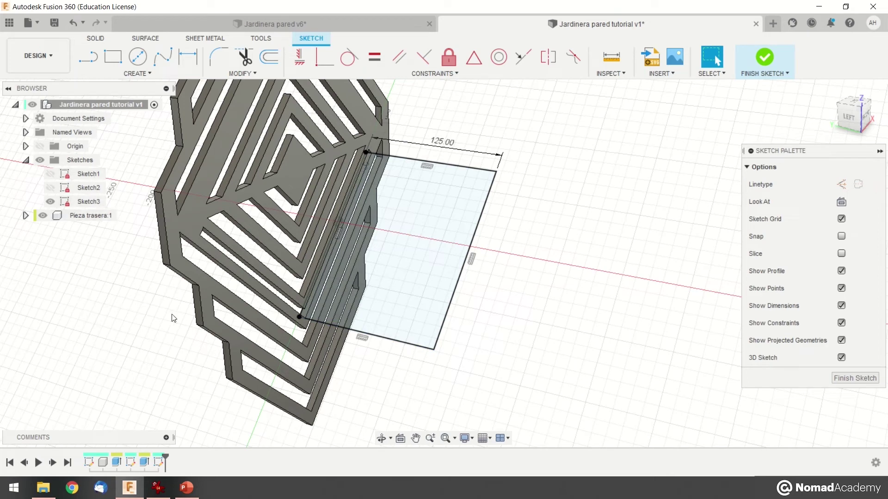
{"action": "left_click", "coordinate": [113, 58]}
{"action": "scroll", "coordinate": [352, 331], "scroll_direction": "up", "scroll_amount": 6}
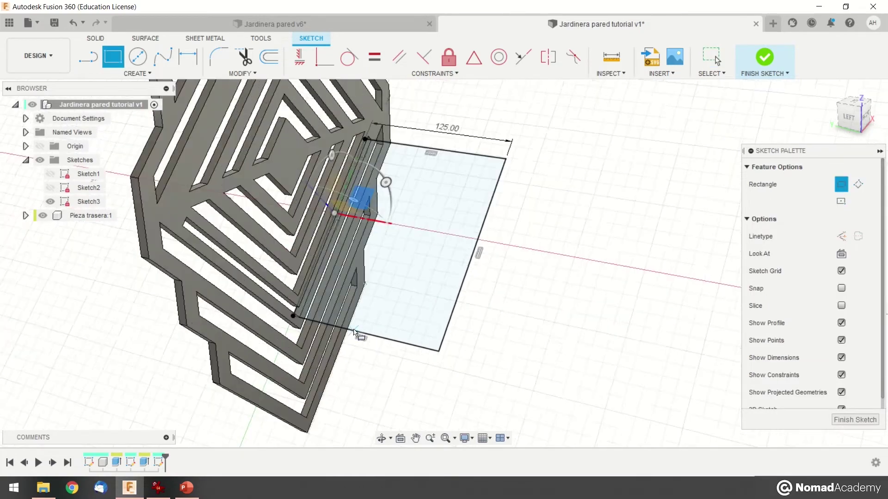
{"action": "mouse_move", "coordinate": [352, 331]}
{"action": "middle_mouse_down", "text": "shift"}
{"action": "mouse_move", "coordinate": [401, 346]}
{"action": "mouse_move", "coordinate": [514, 347]}
{"action": "middle_mouse_up", "text": "shift"}
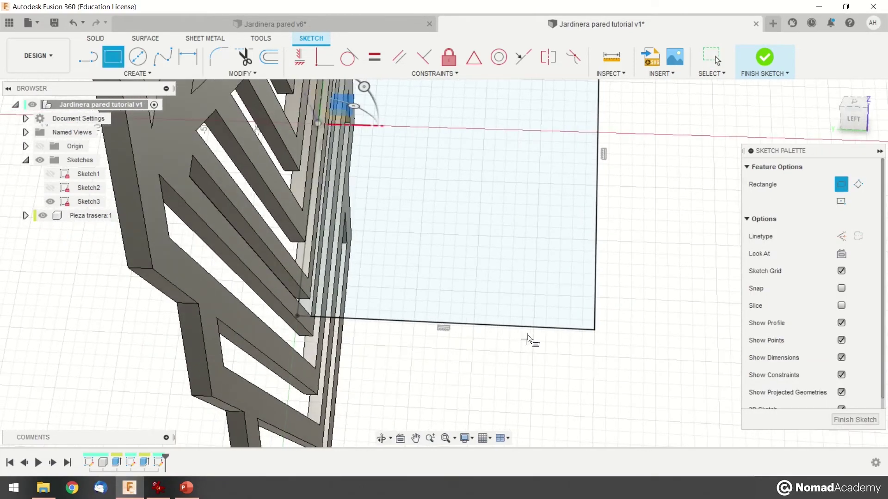
{"action": "left_click", "coordinate": [554, 330]}
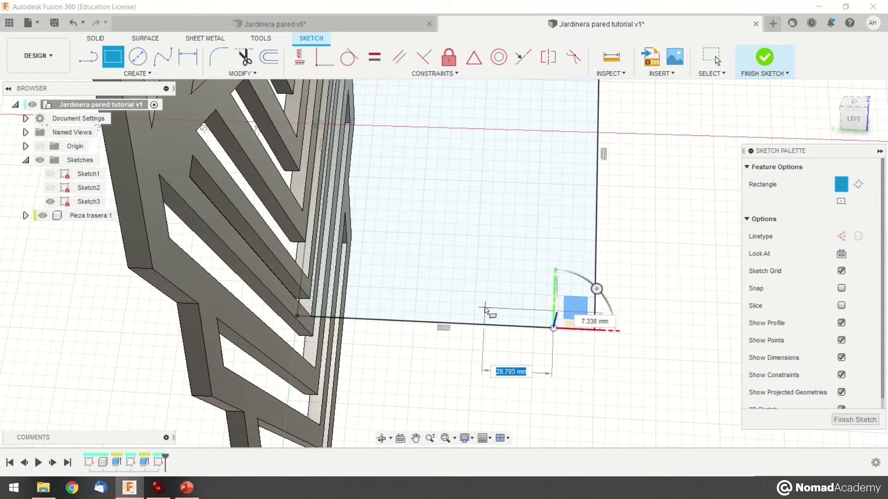
{"action": "left_click", "coordinate": [485, 308]}
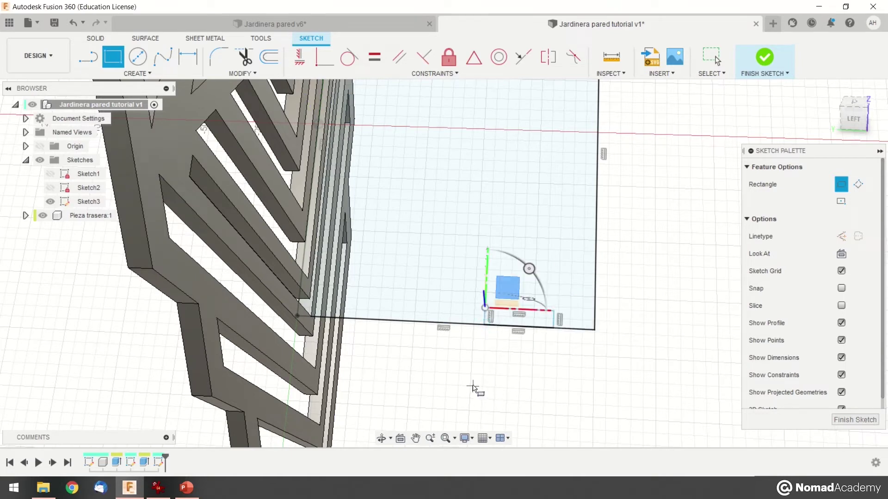
{"action": "left_click", "coordinate": [417, 322]}
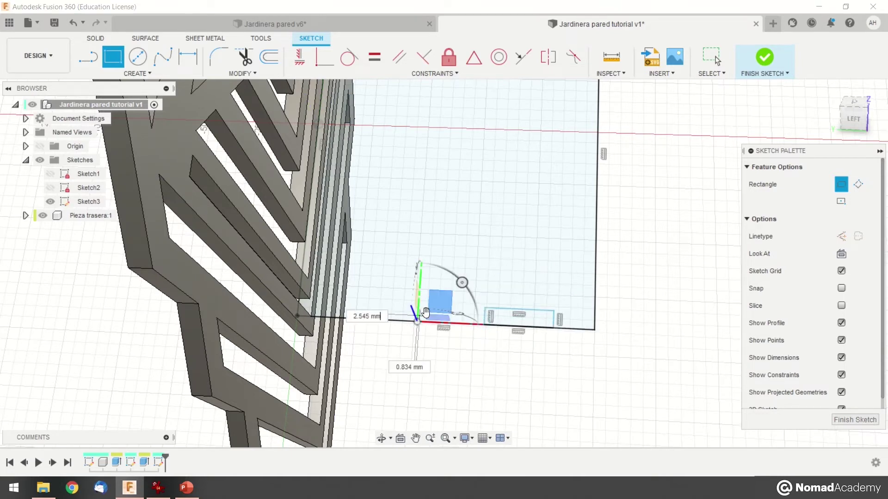
{"action": "left_click", "coordinate": [353, 307]}
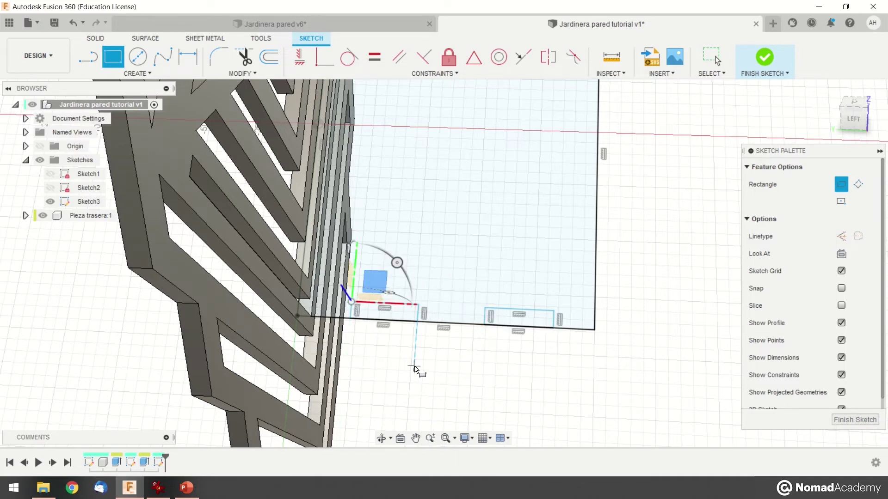
{"action": "key", "text": "Escape"}
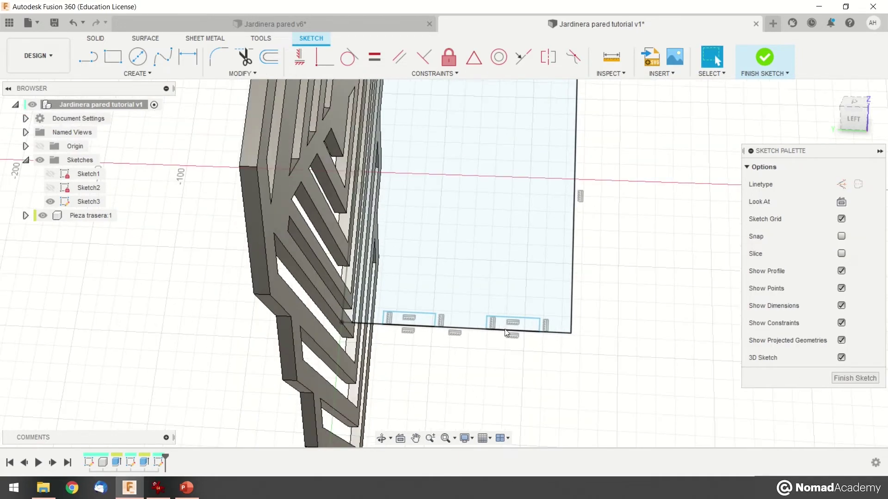
- Switch to the Jardinera pared v6 design and measure the front notch's depth from its inner line to the panel's lower edge
{"action": "middle_click_drag", "start_coordinate": [504, 328], "coordinate": [384, 319], "text": "shift"}
{"action": "left_click", "coordinate": [331, 318]}
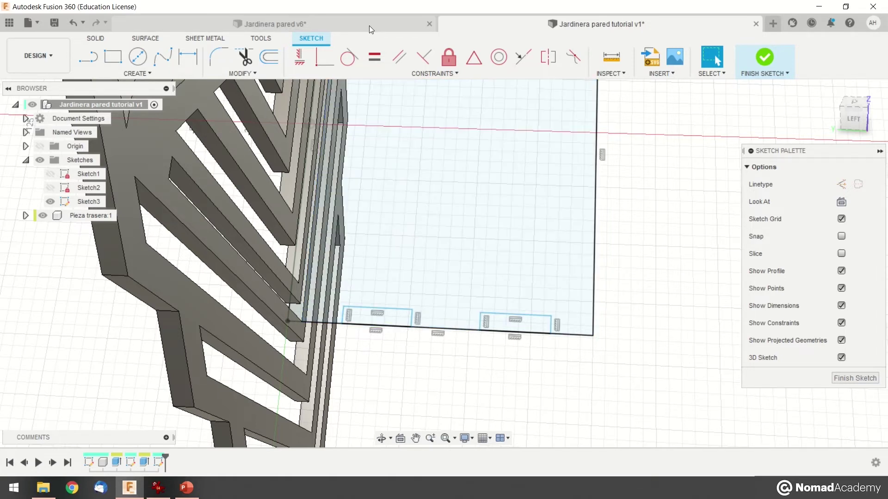
{"action": "left_click", "coordinate": [369, 24]}
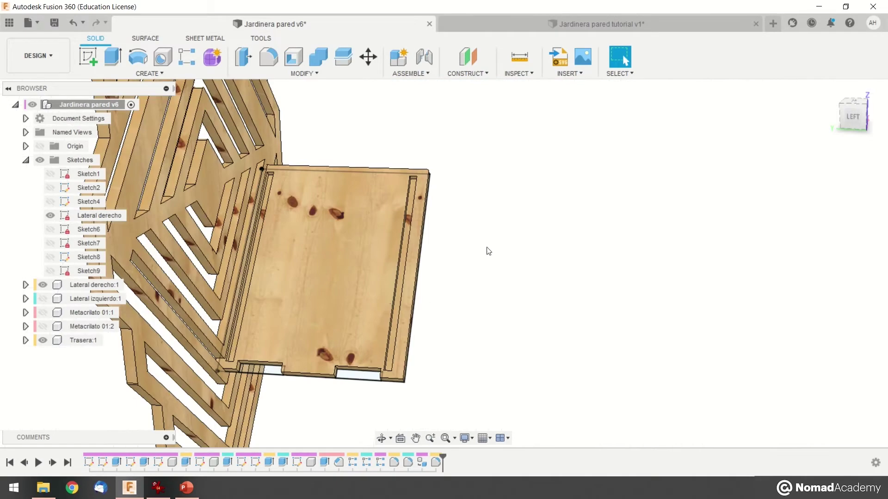
{"action": "mouse_move", "coordinate": [392, 307]}
{"action": "middle_mouse_down", "text": "shift"}
{"action": "mouse_move", "coordinate": [422, 316]}
{"action": "mouse_move", "coordinate": [399, 321]}
{"action": "middle_mouse_up", "text": "shift"}
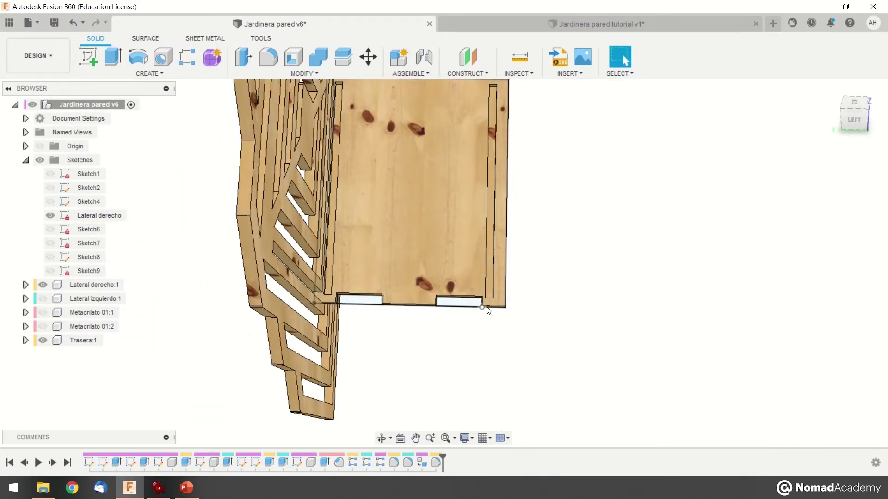
{"action": "scroll", "coordinate": [487, 309], "scroll_direction": "up", "scroll_amount": 2}
{"action": "scroll", "coordinate": [487, 309], "scroll_direction": "down", "scroll_amount": 2}
{"action": "scroll", "coordinate": [503, 311], "scroll_direction": "up", "scroll_amount": 1}
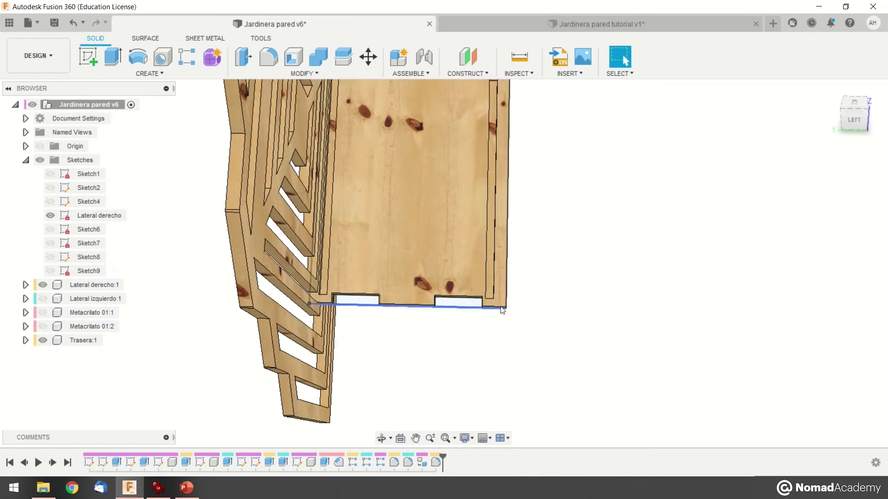
{"action": "left_click", "coordinate": [519, 56]}
{"action": "middle_click_drag", "start_coordinate": [539, 261], "coordinate": [442, 285], "text": "shift"}
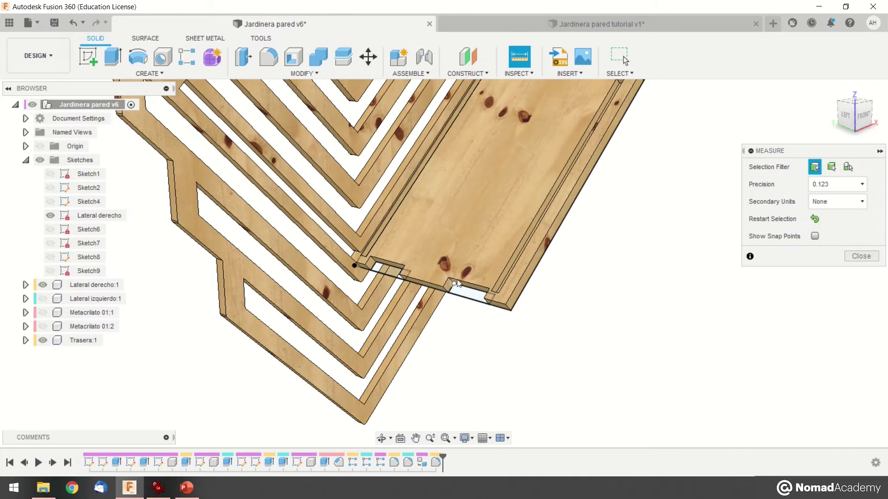
{"action": "left_click", "coordinate": [470, 292]}
{"action": "left_click", "coordinate": [497, 307]}
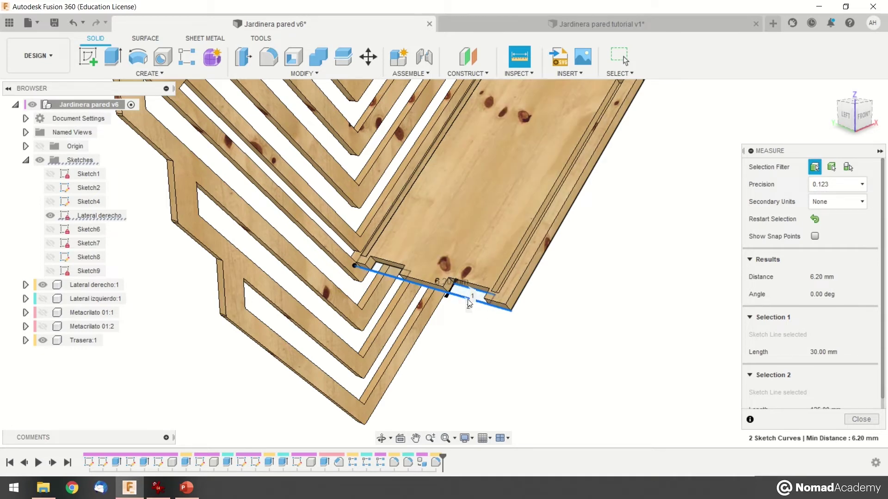
- Measure the distance from the side panel's front edge to the nearest corner of the front notch
{"action": "middle_click_drag", "start_coordinate": [471, 298], "coordinate": [490, 309], "text": "shift"}
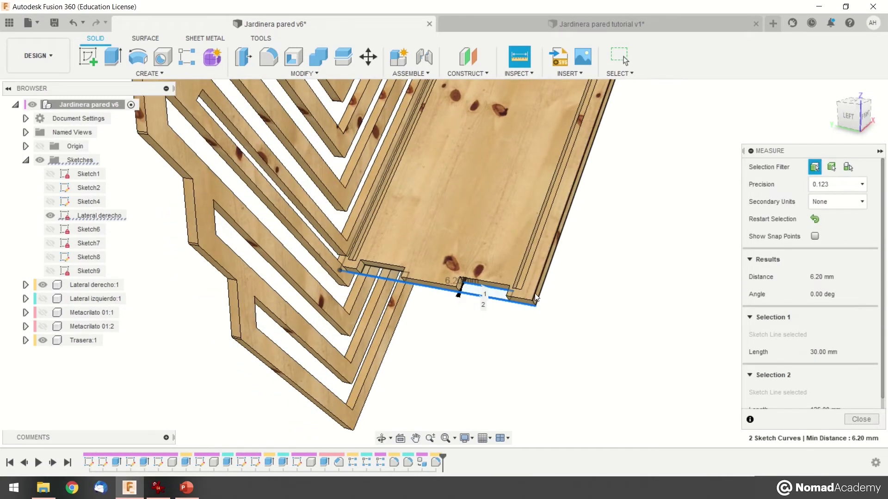
{"action": "left_click", "coordinate": [523, 57]}
{"action": "left_click", "coordinate": [523, 56]}
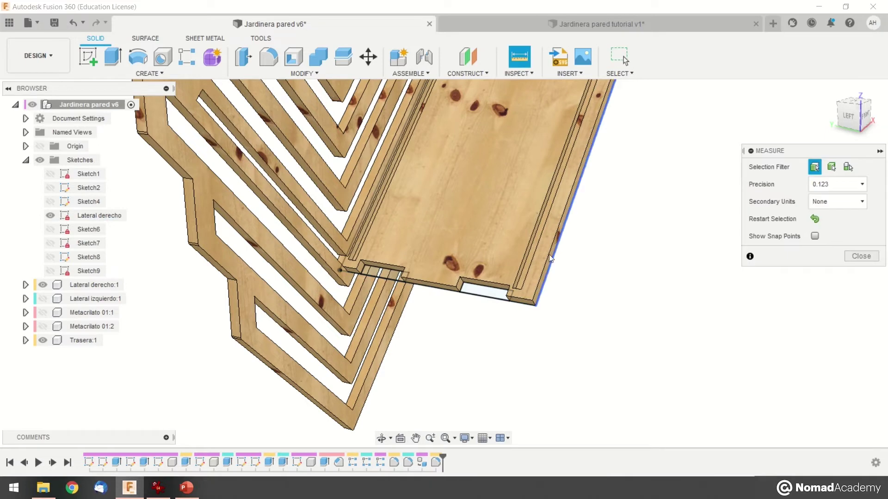
{"action": "left_click", "coordinate": [504, 290]}
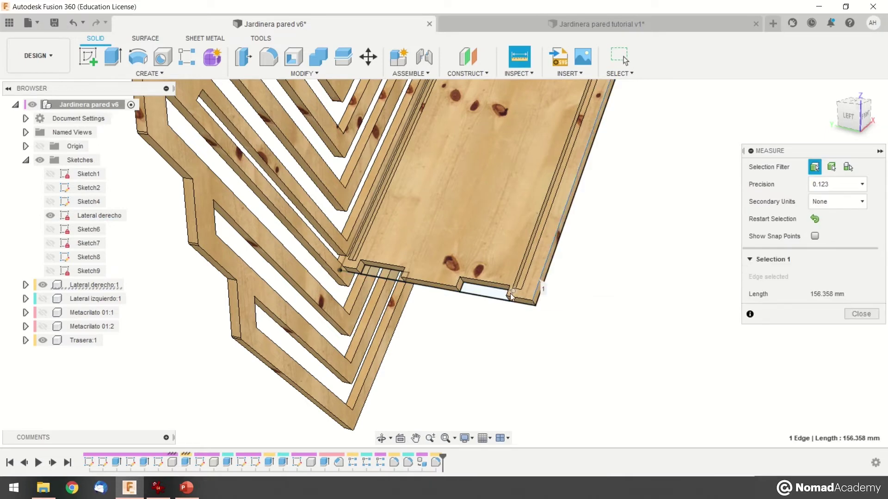
{"action": "scroll", "coordinate": [508, 291], "scroll_direction": "up", "scroll_amount": 2}
{"action": "left_click", "coordinate": [507, 295]}
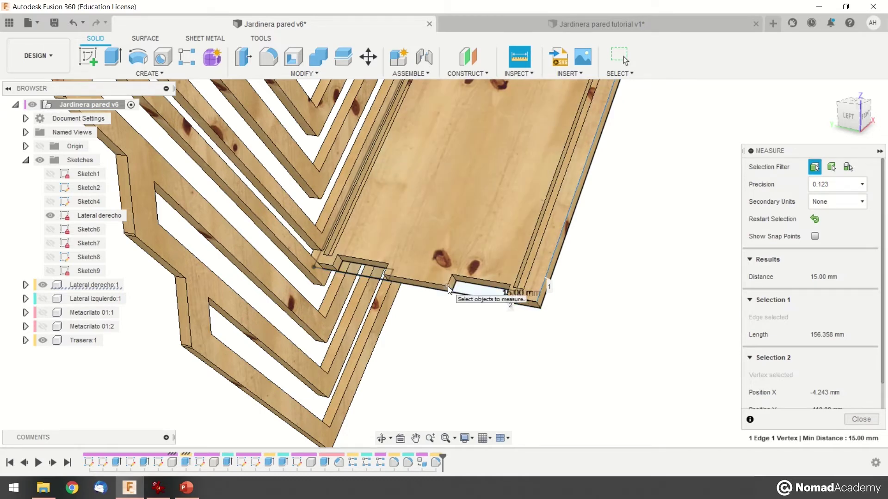
{"action": "key", "text": "Escape"}
- Measure the front notch's width between its two lower vertices and return to the Jardinera pared tutorial design
{"action": "left_click", "coordinate": [517, 60]}
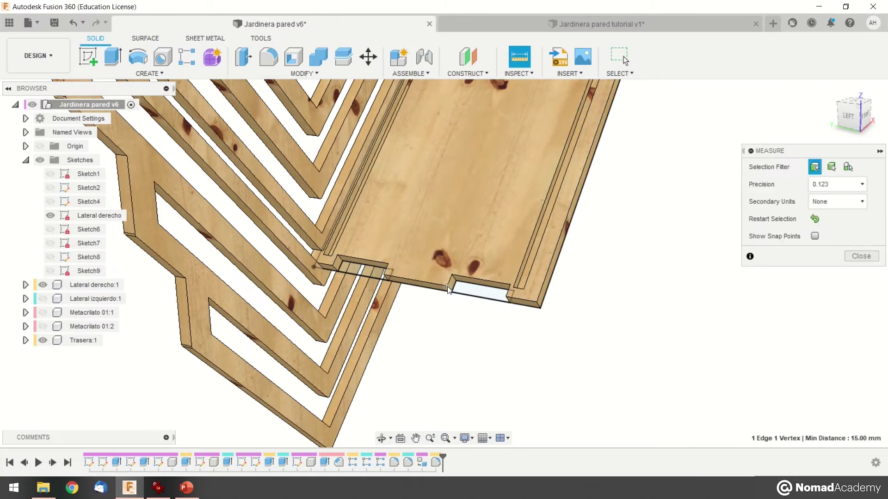
{"action": "left_click", "coordinate": [447, 290]}
{"action": "left_click", "coordinate": [507, 297]}
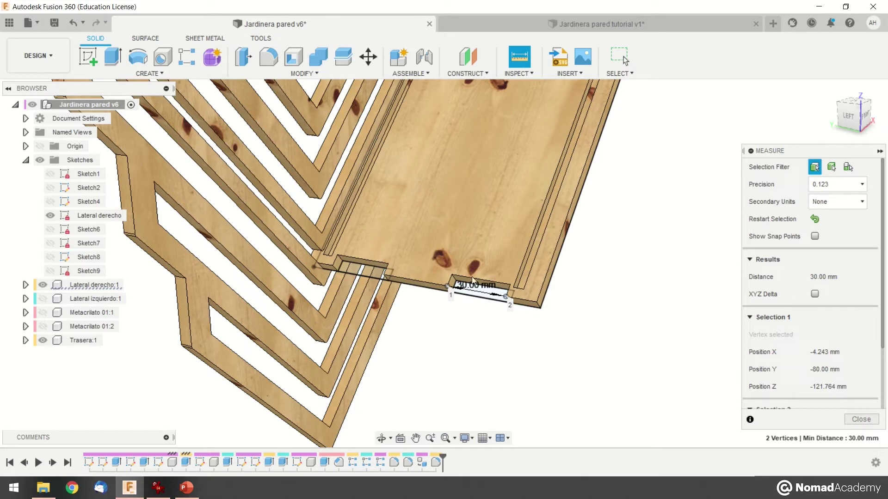
{"action": "left_click", "coordinate": [511, 22]}
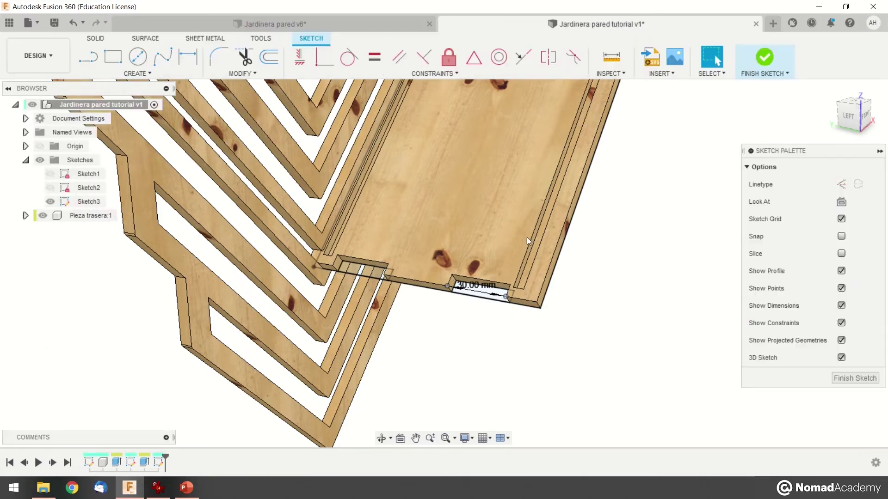
- Dimension the front notch's nearest side 15 mm from the side panel's front edge
{"action": "scroll", "coordinate": [507, 242], "scroll_direction": "up", "scroll_amount": 3}
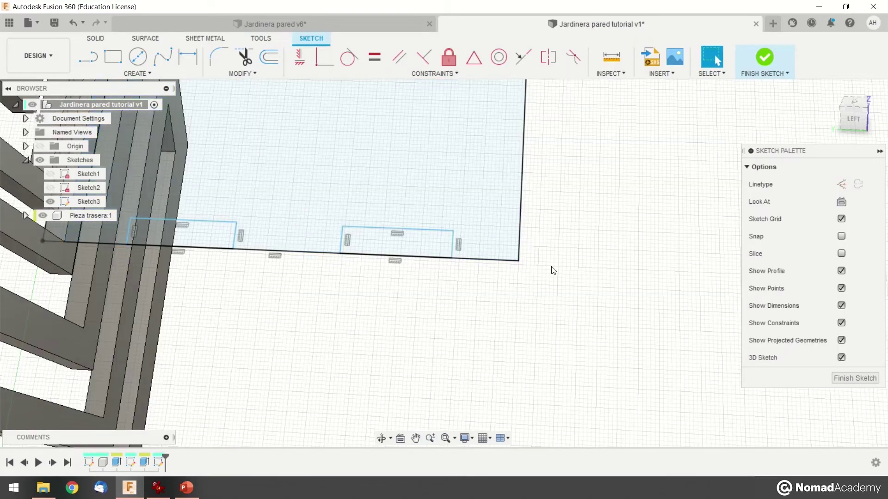
{"action": "key", "text": "d"}
{"action": "left_click", "coordinate": [520, 252]}
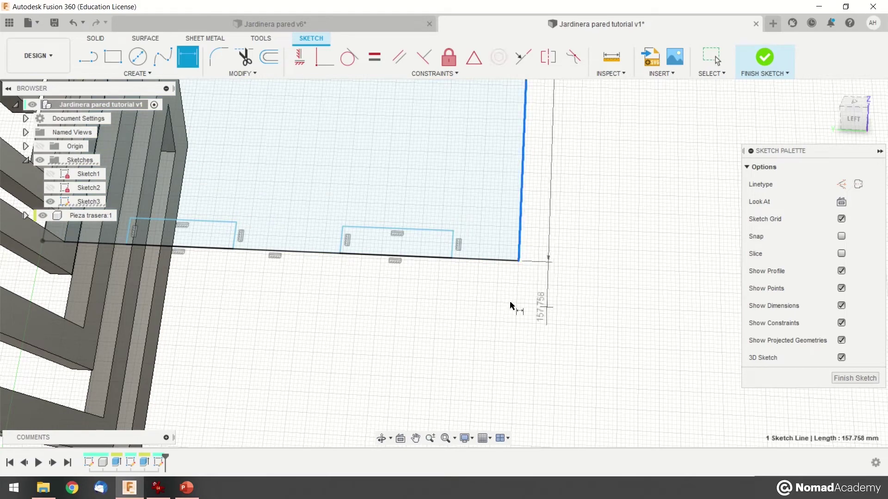
{"action": "left_click", "coordinate": [451, 244]}
{"action": "left_click", "coordinate": [492, 289]}
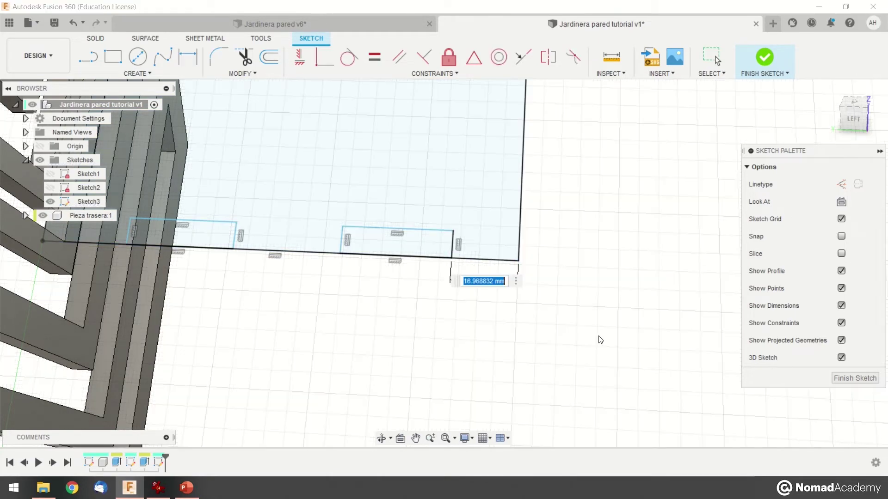
{"action": "type", "text": "15"}
{"action": "key", "text": "Return"}
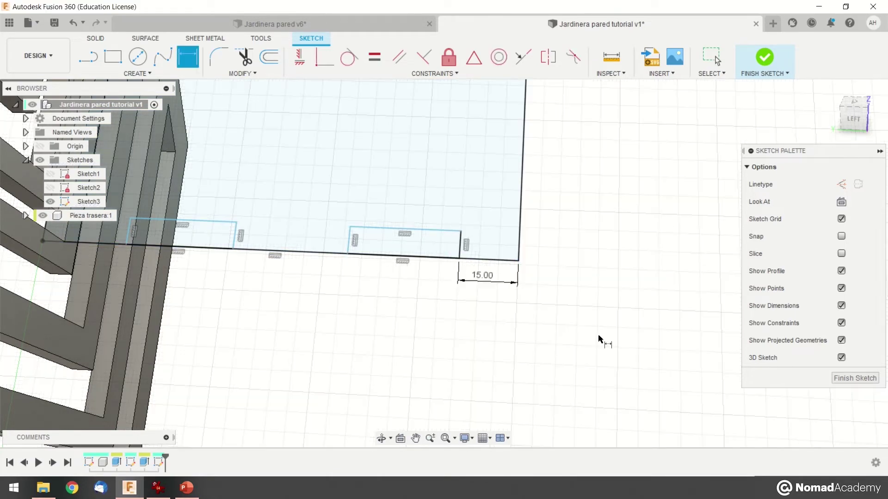
- Set the front notch's depth to 6.2 mm from the panel's lower edge and its width to 30 mm
{"action": "left_click", "coordinate": [435, 236]}
{"action": "left_click", "coordinate": [504, 259]}
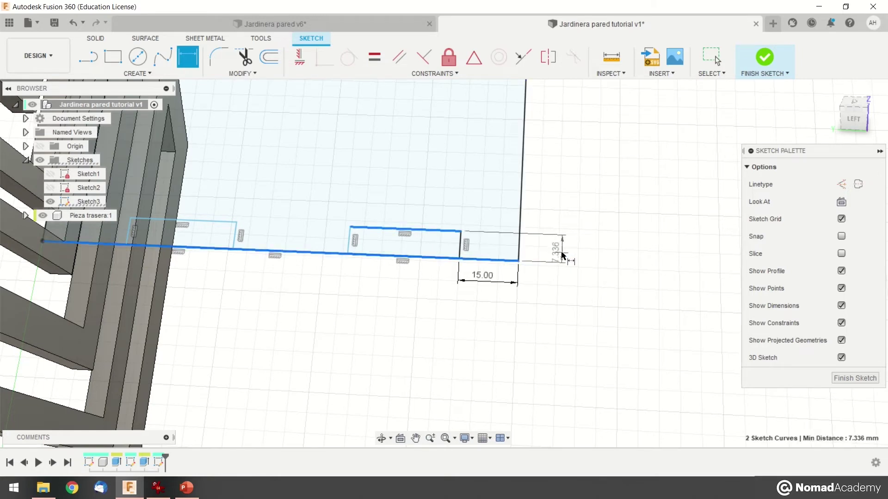
{"action": "left_click", "coordinate": [560, 250]}
{"action": "key", "text": "Return"}
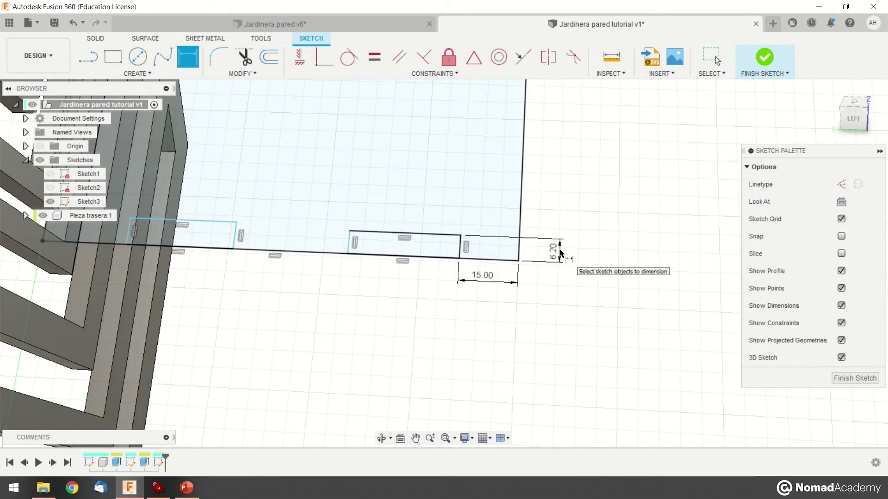
{"action": "left_click", "coordinate": [459, 245]}
{"action": "left_click", "coordinate": [349, 243]}
{"action": "left_click", "coordinate": [407, 283]}
{"action": "type", "text": "30"}
{"action": "key", "text": "Return"}
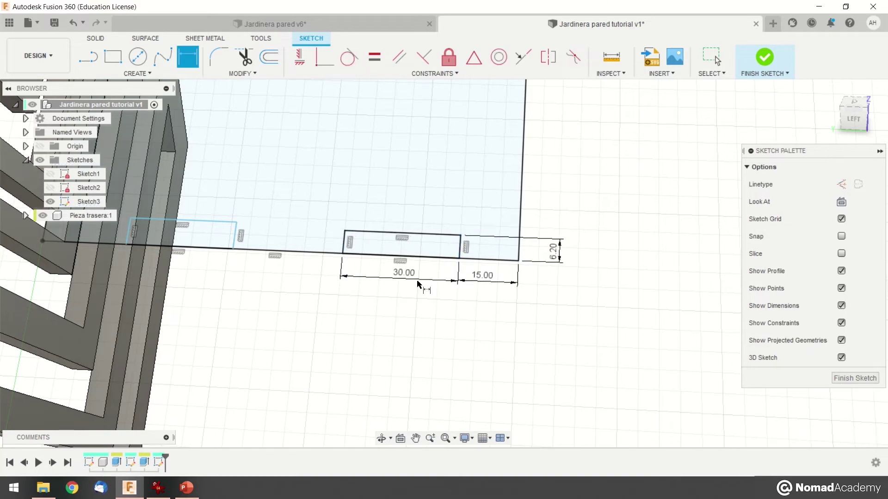
- Set the width of the rear notch, next to the back piece, to 30 mm
{"action": "middle_click_drag", "start_coordinate": [322, 286], "coordinate": [380, 292]}
{"action": "key", "text": "d"}
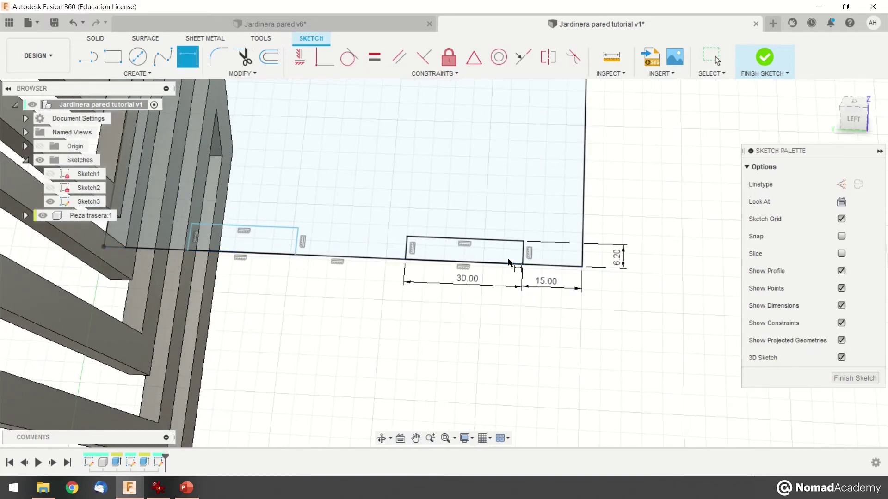
{"action": "left_click", "coordinate": [299, 250]}
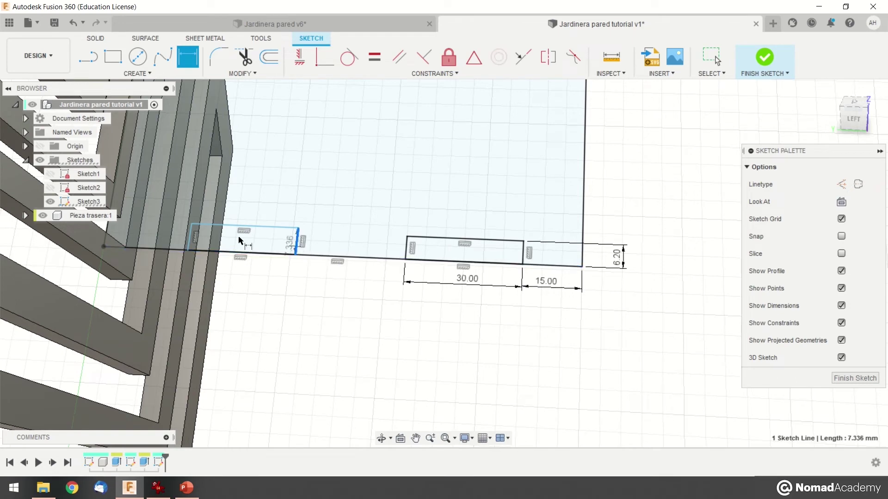
{"action": "left_click", "coordinate": [190, 240]}
{"action": "left_click", "coordinate": [257, 276]}
{"action": "type", "text": "30"}
{"action": "key", "text": "Return"}
- Set the rear notch's depth to 6.2 mm from the side panel's lower edge
{"action": "middle_click_drag", "start_coordinate": [289, 241], "coordinate": [343, 254]}
{"action": "key", "text": "d"}
{"action": "left_click", "coordinate": [349, 241]}
{"action": "left_click", "coordinate": [368, 270]}
{"action": "left_click", "coordinate": [385, 296]}
{"action": "key", "text": "BackSpace"}
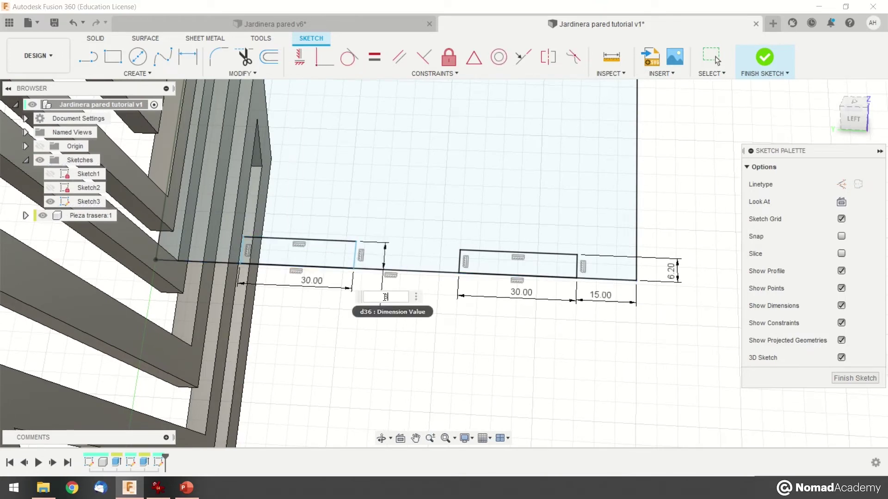
{"action": "type", "text": "6.2"}
{"action": "key", "text": "Return"}
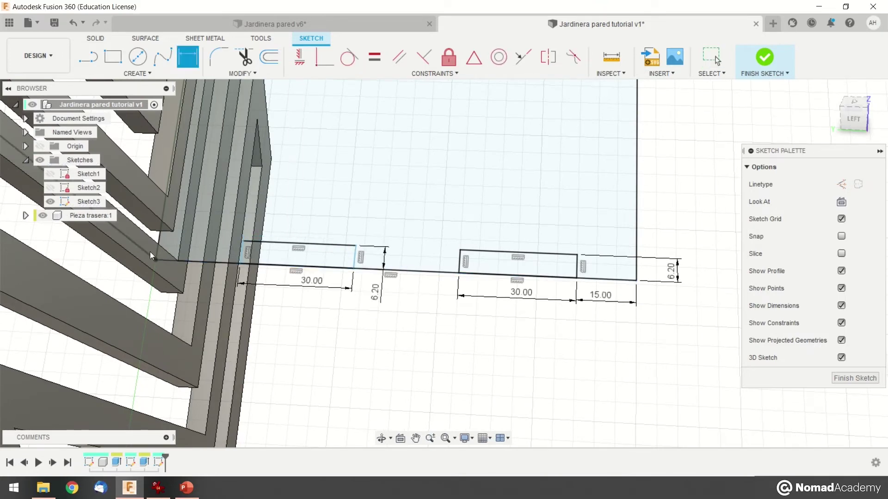
- Dimension the rear notch's nearest side 15 mm from the side panel's back edge
{"action": "left_click", "coordinate": [162, 243]}
{"action": "left_click", "coordinate": [241, 252]}
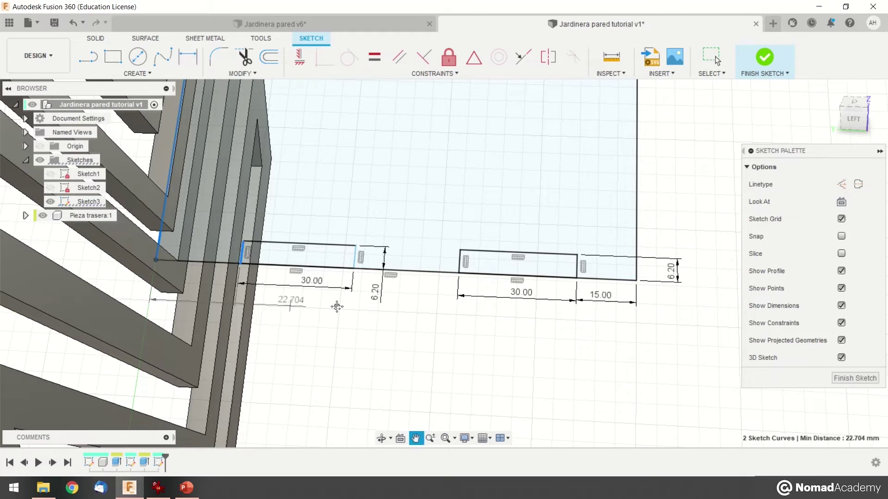
{"action": "middle_click_drag", "start_coordinate": [266, 304], "coordinate": [370, 304]}
{"action": "left_click", "coordinate": [370, 305]}
{"action": "type", "text": "15"}
{"action": "key", "text": "Return"}
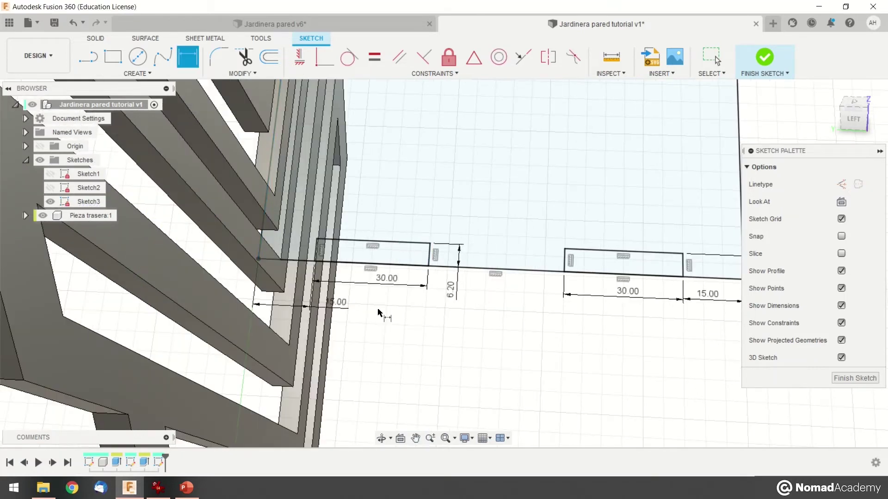
{"action": "key", "text": "Escape"}
- In the Jardinera pared v6 design, measure the distance from the rear notch's corner to the panel's back corner, and return to the tutorial design
{"action": "left_click", "coordinate": [406, 28]}
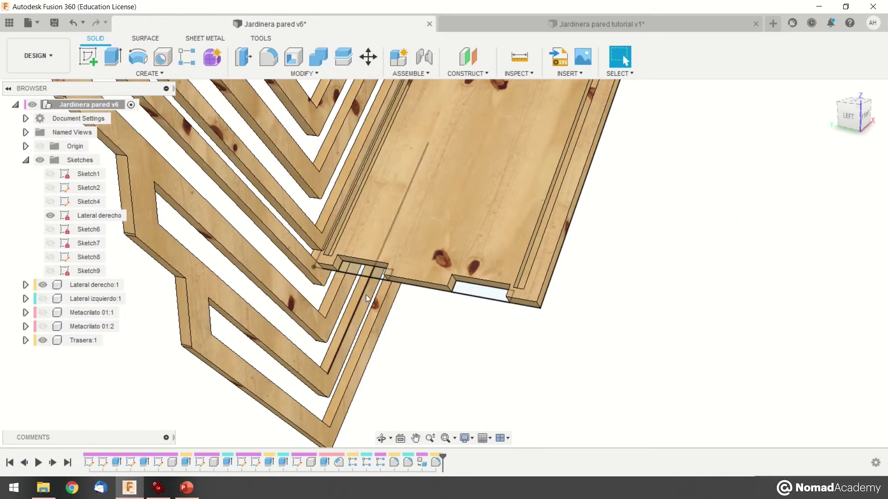
{"action": "middle_click_drag", "start_coordinate": [365, 295], "coordinate": [309, 251], "text": "shift"}
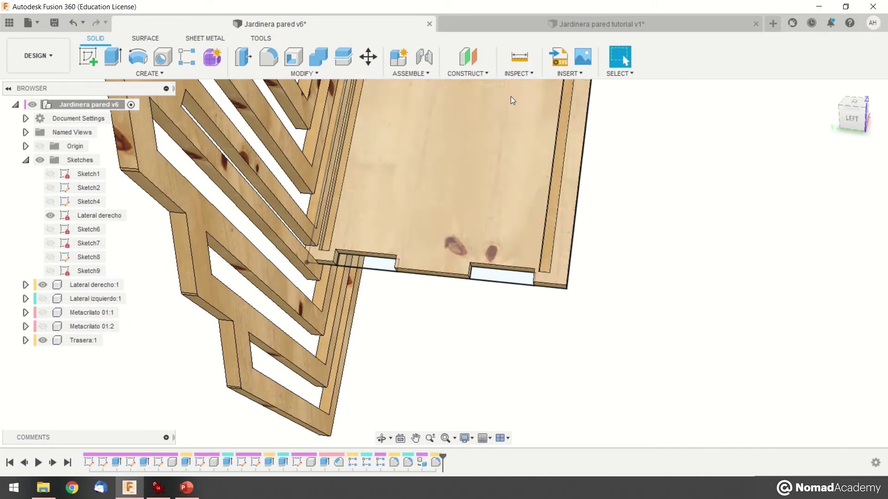
{"action": "key", "text": "i"}
{"action": "middle_click_drag", "start_coordinate": [326, 262], "coordinate": [334, 264], "text": "shift"}
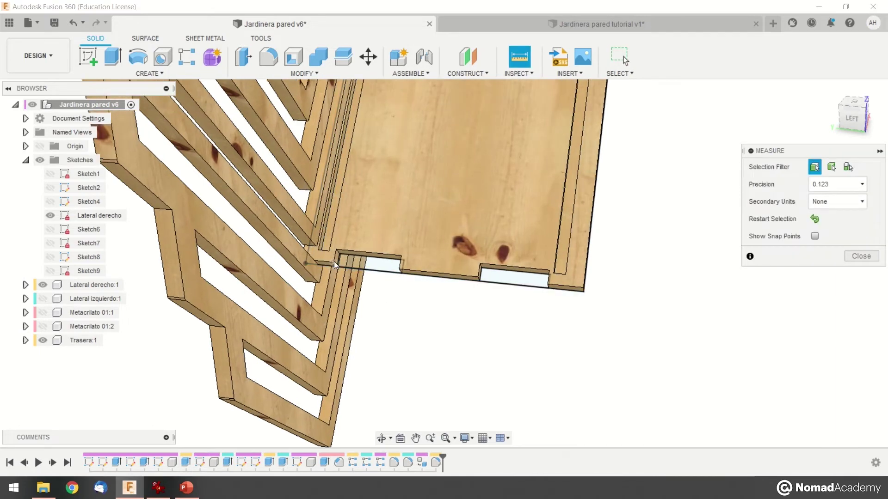
{"action": "left_click", "coordinate": [334, 261]}
{"action": "middle_click_drag", "start_coordinate": [254, 324], "coordinate": [248, 305], "text": "shift"}
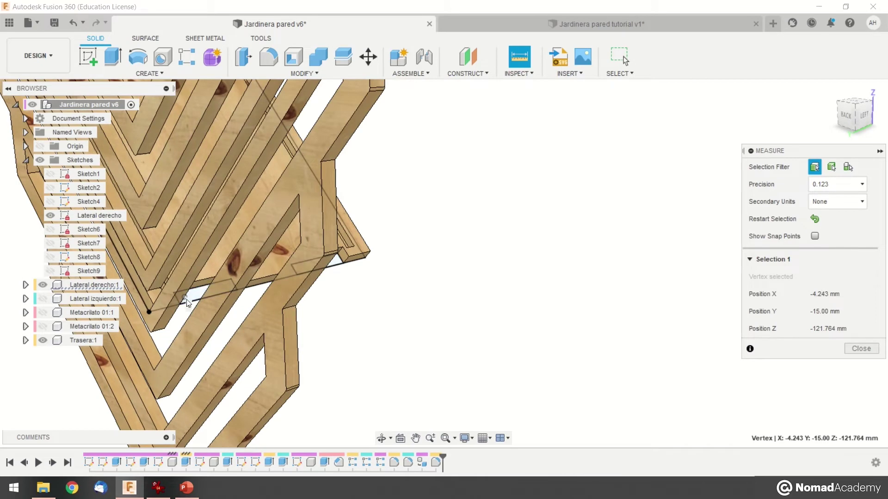
{"action": "left_click", "coordinate": [154, 306]}
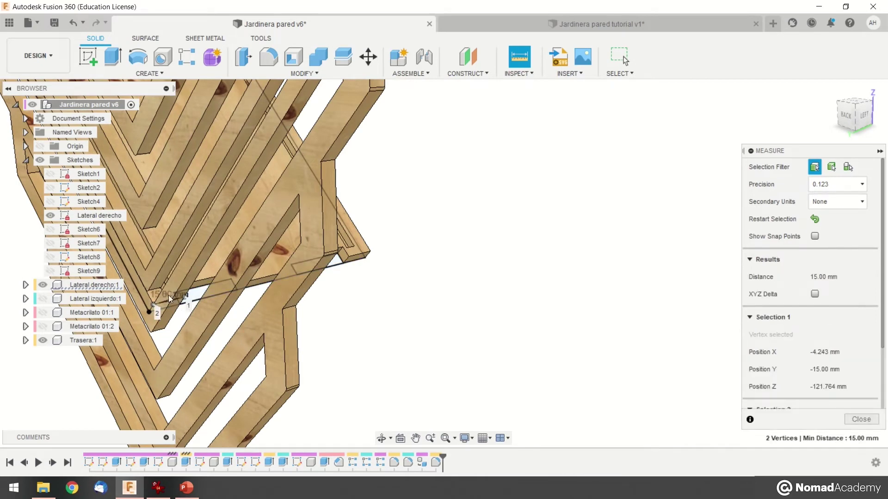
{"action": "key", "text": "Escape"}
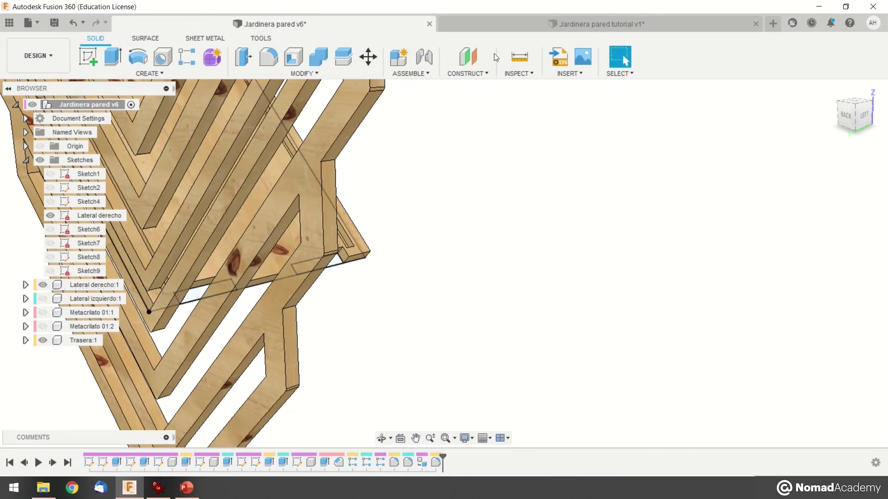
{"action": "left_click", "coordinate": [517, 24]}
- Examine which sketch profiles make up the side panel, including the narrow strip along the back piece and the two notches
{"action": "mouse_move", "coordinate": [509, 259]}
{"action": "middle_mouse_down", "text": "shift"}
{"action": "mouse_move", "coordinate": [523, 305]}
{"action": "mouse_move", "coordinate": [493, 308]}
{"action": "middle_mouse_up", "text": "shift"}
{"action": "key", "text": "Escape"}
{"action": "left_click", "coordinate": [477, 307]}
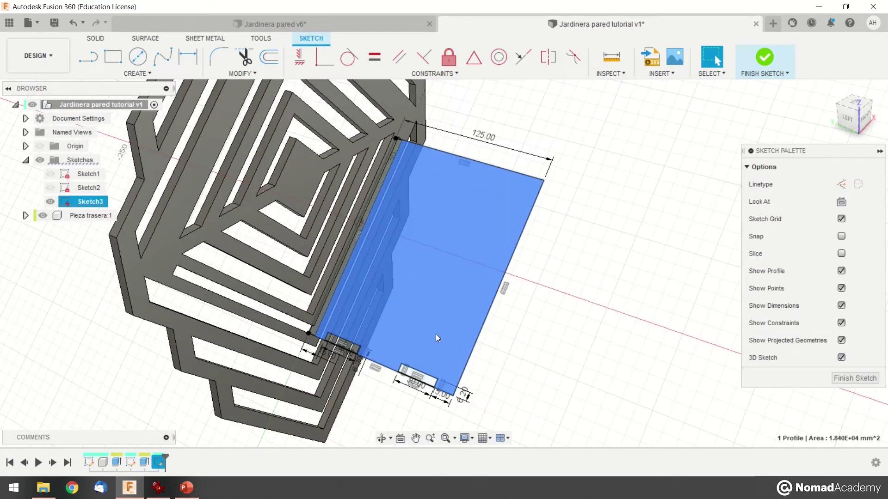
{"action": "mouse_move", "coordinate": [294, 337]}
{"action": "middle_mouse_down", "text": "shift"}
{"action": "mouse_move", "coordinate": [341, 304]}
{"action": "mouse_move", "coordinate": [259, 313]}
{"action": "middle_mouse_up", "text": "shift"}
{"action": "scroll", "coordinate": [380, 309], "scroll_direction": "up", "scroll_amount": 4}
{"action": "scroll", "coordinate": [380, 307], "scroll_direction": "down", "scroll_amount": 4}
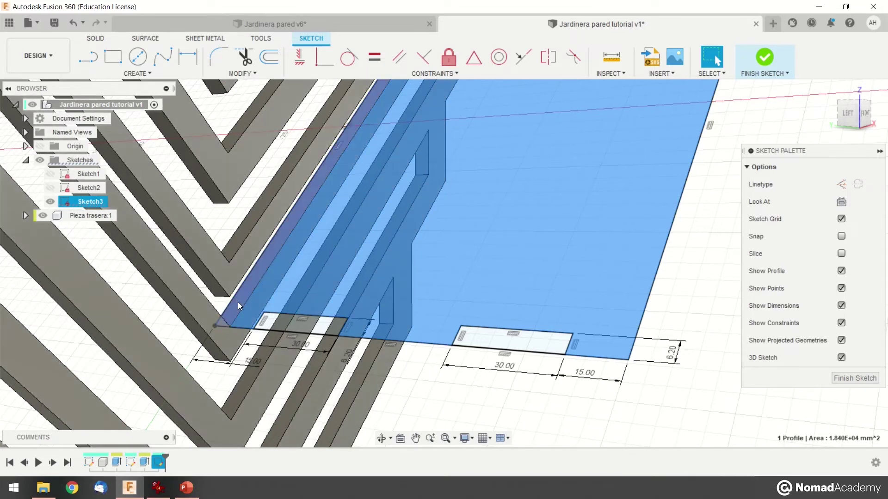
{"action": "middle_click_drag", "start_coordinate": [250, 286], "coordinate": [251, 351]}
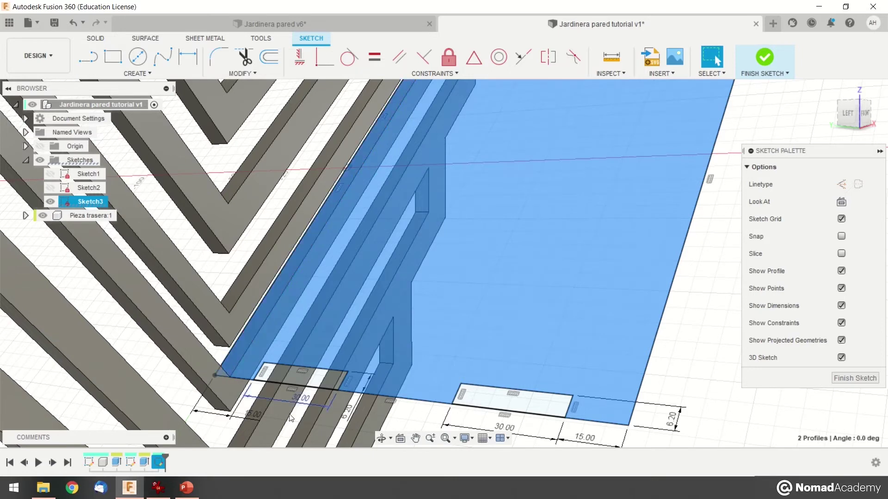
{"action": "left_click", "coordinate": [692, 354]}
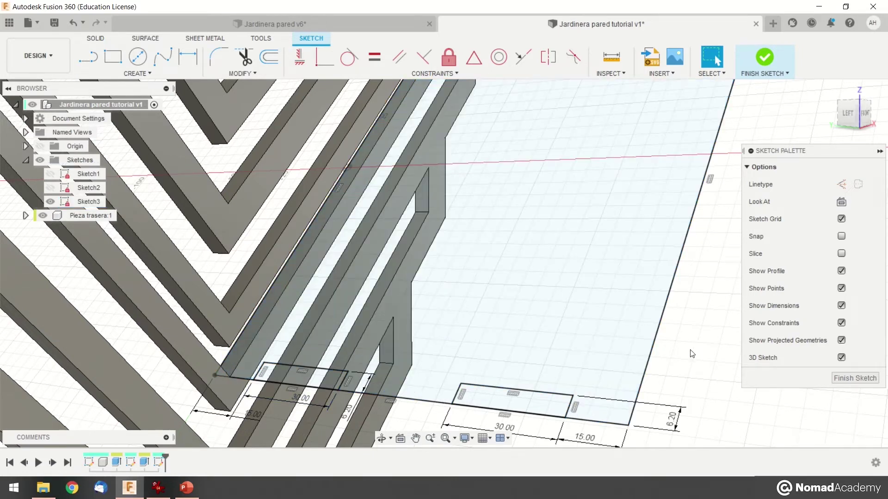
- Finish the side panel sketch and make the sketches visible in the model
{"action": "left_click", "coordinate": [762, 64]}
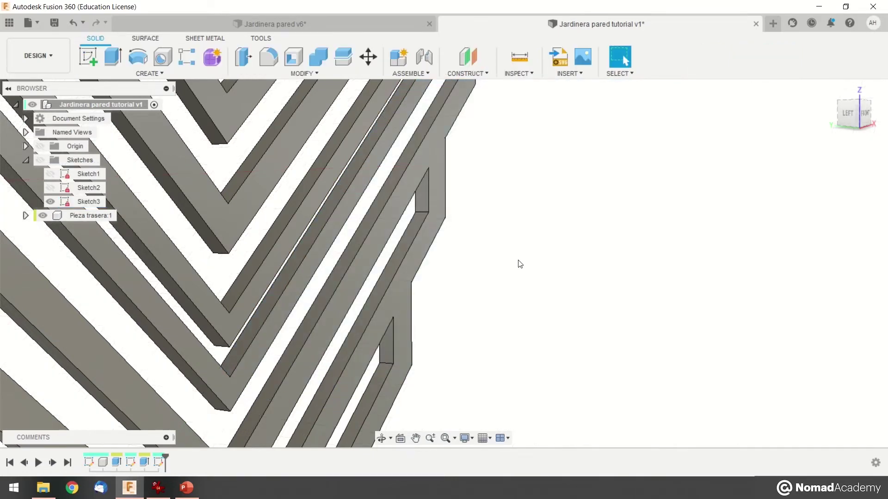
{"action": "left_click", "coordinate": [40, 160]}
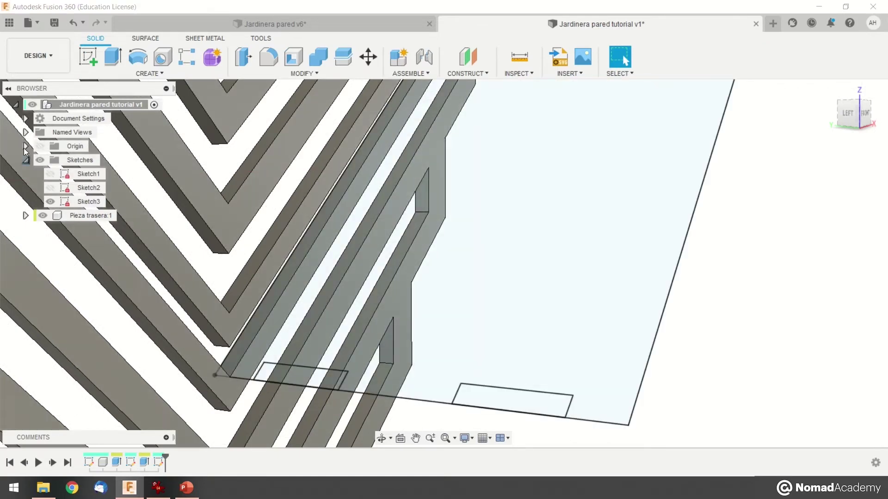
{"action": "scroll", "coordinate": [389, 277], "scroll_direction": "down", "scroll_amount": 5}
{"action": "middle_click_drag", "start_coordinate": [406, 249], "coordinate": [421, 271], "text": "shift"}
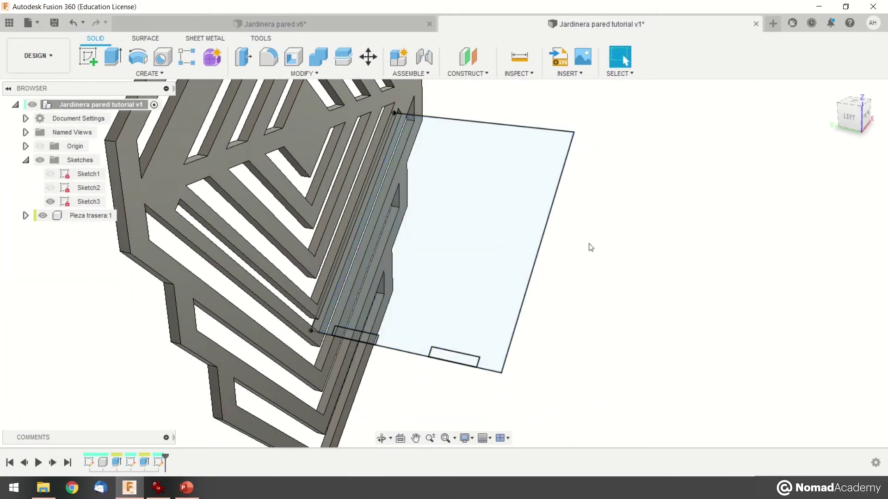
- Extrude the main panel profile and the narrow rear strip 6 mm with the Join operation, leaving out both notches
{"action": "left_click", "coordinate": [110, 62]}
{"action": "left_click", "coordinate": [476, 171]}
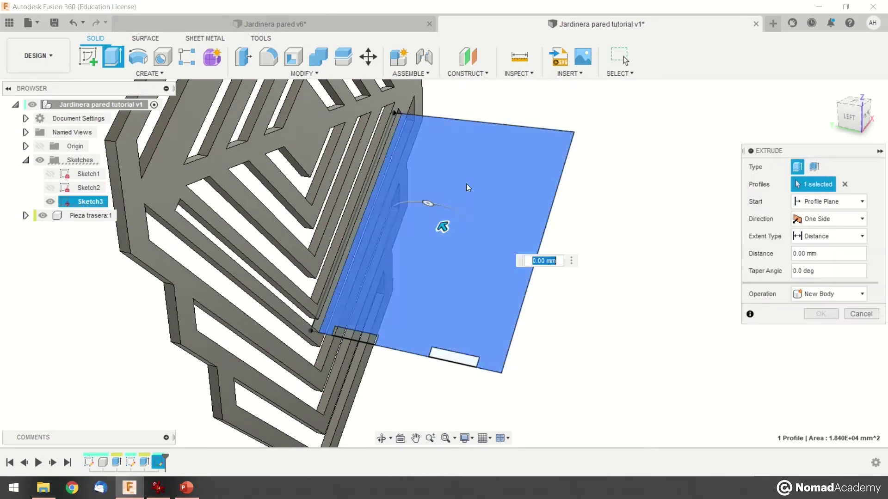
{"action": "scroll", "coordinate": [361, 276], "scroll_direction": "up", "scroll_amount": 4}
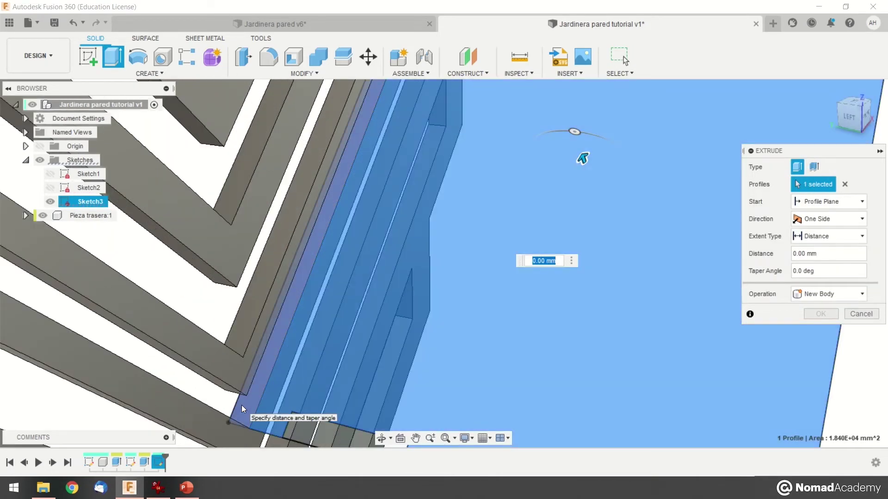
{"action": "left_click", "coordinate": [241, 405]}
{"action": "scroll", "coordinate": [304, 348], "scroll_direction": "down", "scroll_amount": 5}
{"action": "middle_click_drag", "start_coordinate": [404, 319], "coordinate": [391, 257], "text": "shift"}
{"action": "type", "text": "6"}
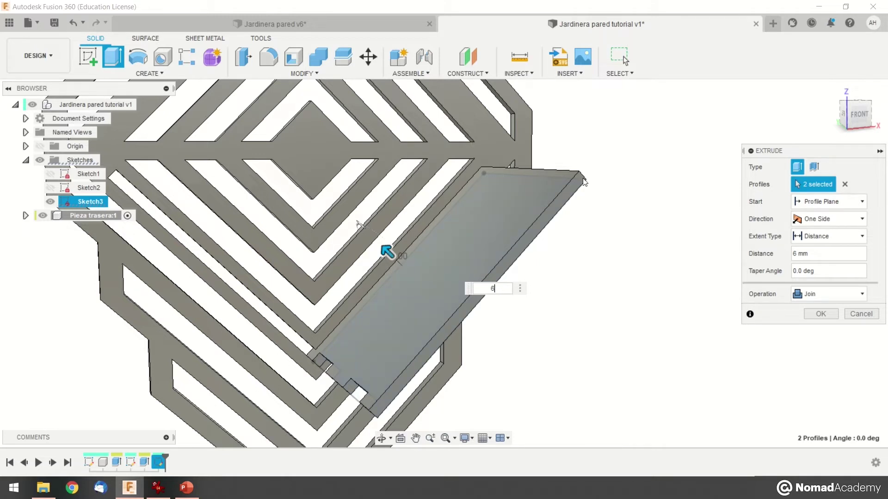
{"action": "key", "text": "Return"}
- Examine how the extruded side panel meets the back piece and check the bodies inside the Pieza trasera component
{"action": "middle_click_drag", "start_coordinate": [574, 268], "coordinate": [390, 259], "text": "shift"}
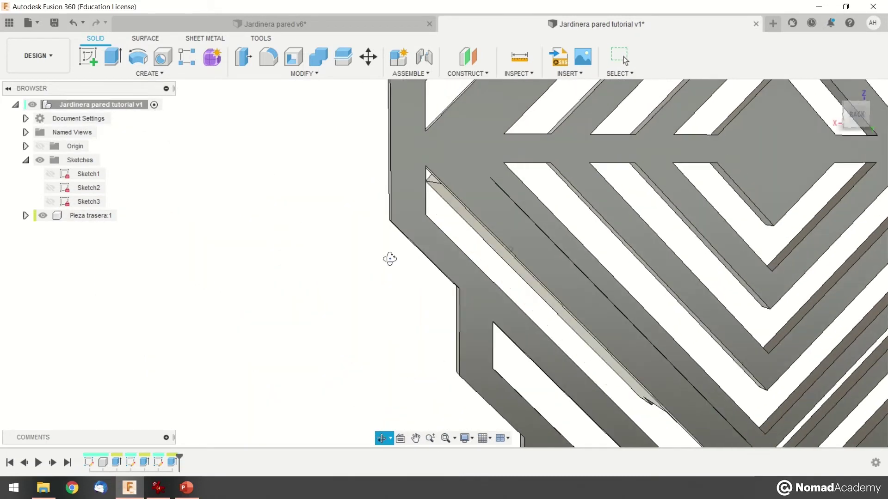
{"action": "key", "text": "Escape"}
{"action": "scroll", "coordinate": [490, 201], "scroll_direction": "up", "scroll_amount": 6}
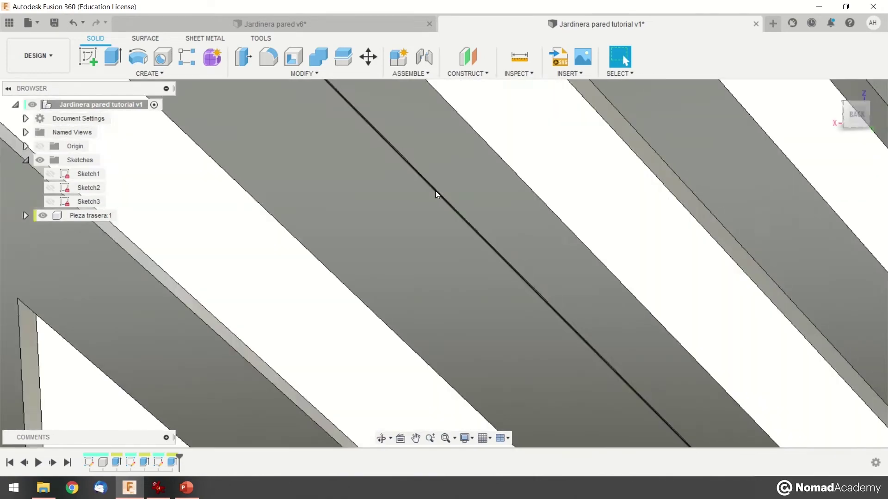
{"action": "scroll", "coordinate": [434, 190], "scroll_direction": "down", "scroll_amount": 5}
{"action": "middle_click_drag", "start_coordinate": [450, 207], "coordinate": [79, 243]}
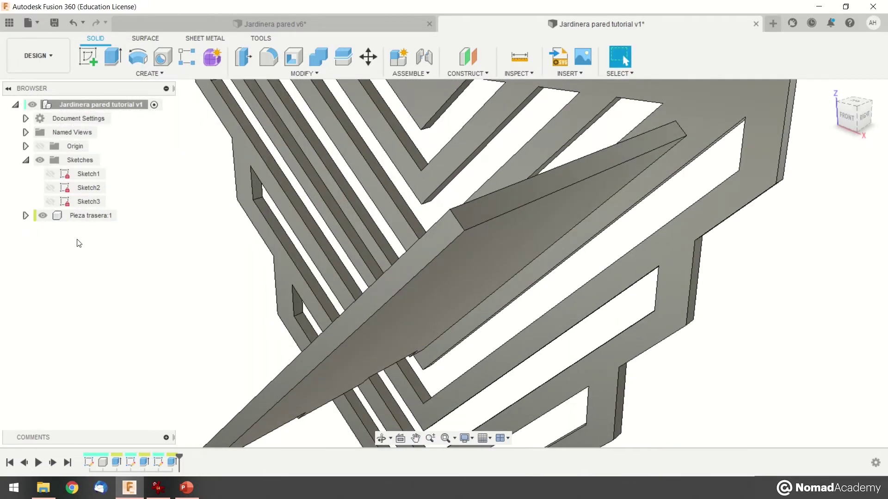
{"action": "left_click", "coordinate": [89, 216]}
{"action": "left_click", "coordinate": [26, 216]}
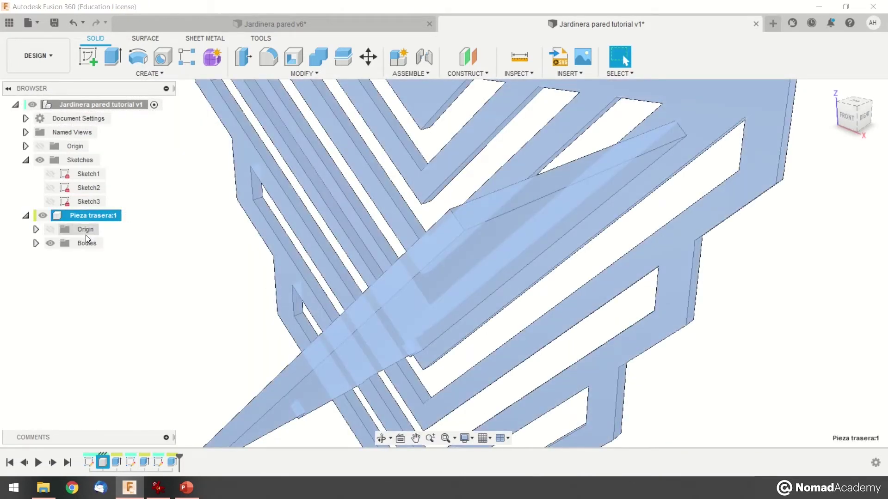
{"action": "left_click", "coordinate": [35, 243]}
{"action": "left_click", "coordinate": [94, 257]}
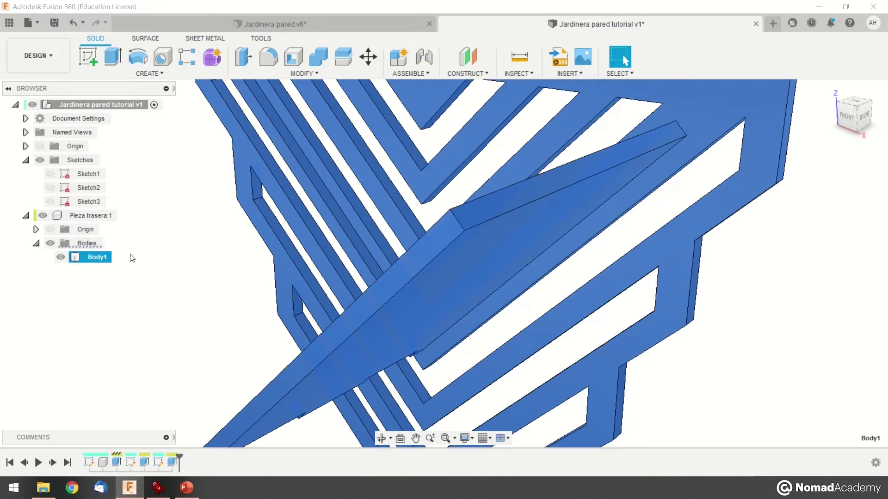
{"action": "scroll", "coordinate": [268, 291], "scroll_direction": "down", "scroll_amount": 5}
{"action": "middle_click_drag", "start_coordinate": [207, 314], "coordinate": [531, 321], "text": "shift"}
{"action": "key", "text": "Escape"}
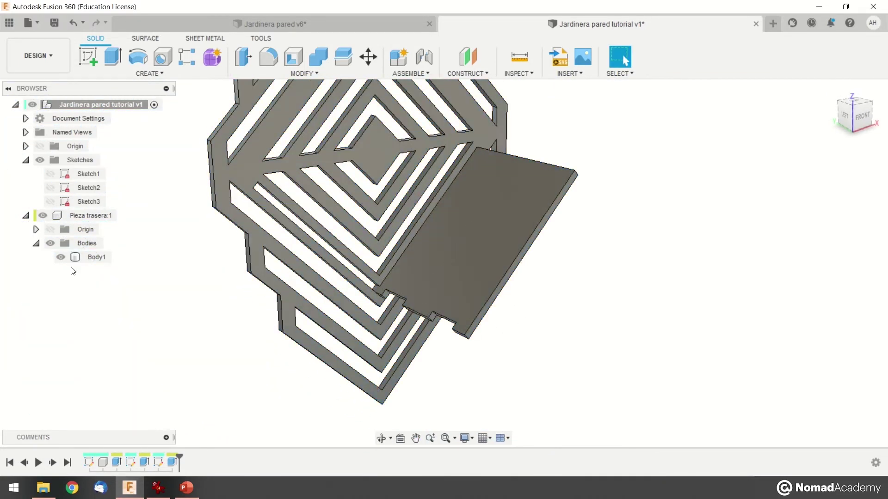
- Edit the side panel's 6 mm extrusion so its operation is New Body instead of Join
{"action": "double_click", "coordinate": [174, 464]}
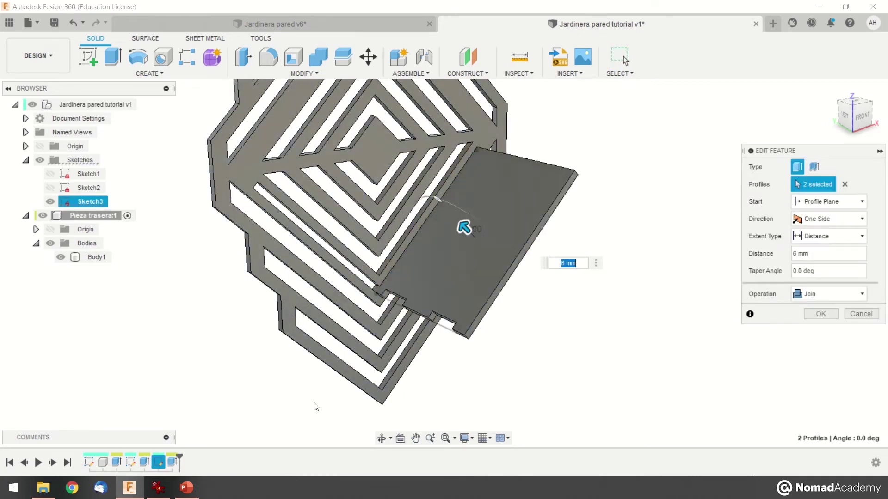
{"action": "left_click", "coordinate": [805, 296]}
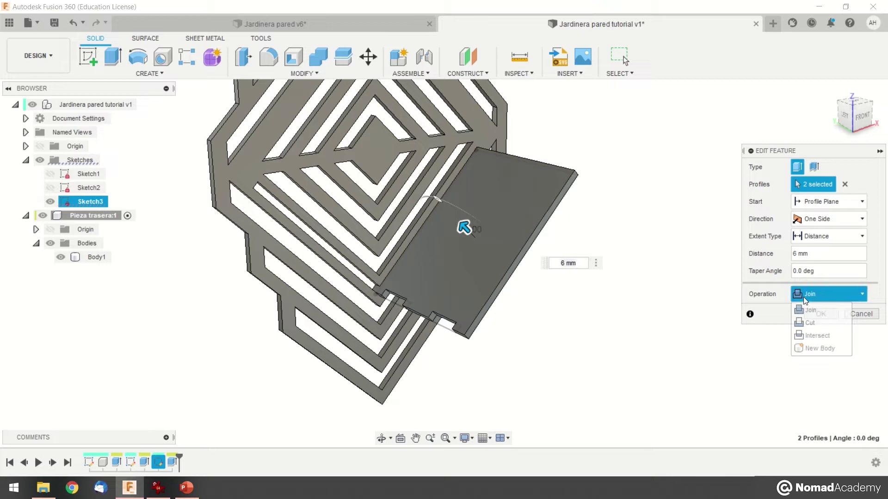
{"action": "left_click", "coordinate": [822, 348]}
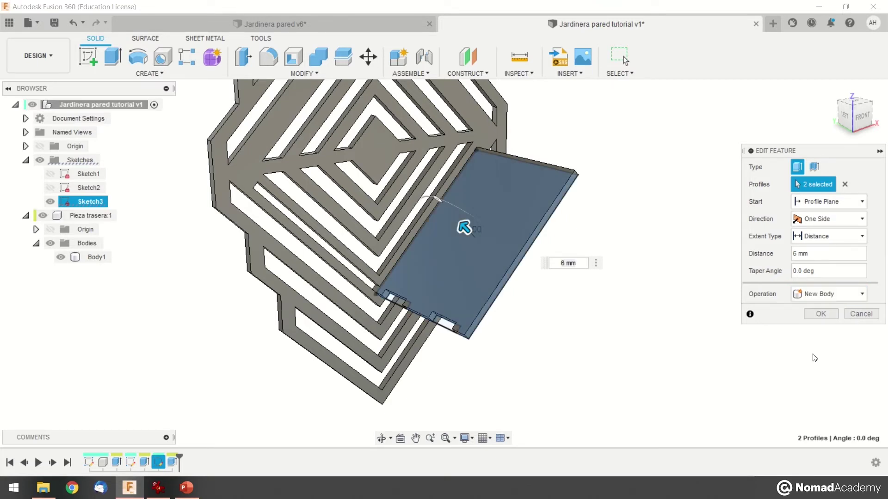
{"action": "left_click", "coordinate": [823, 314]}
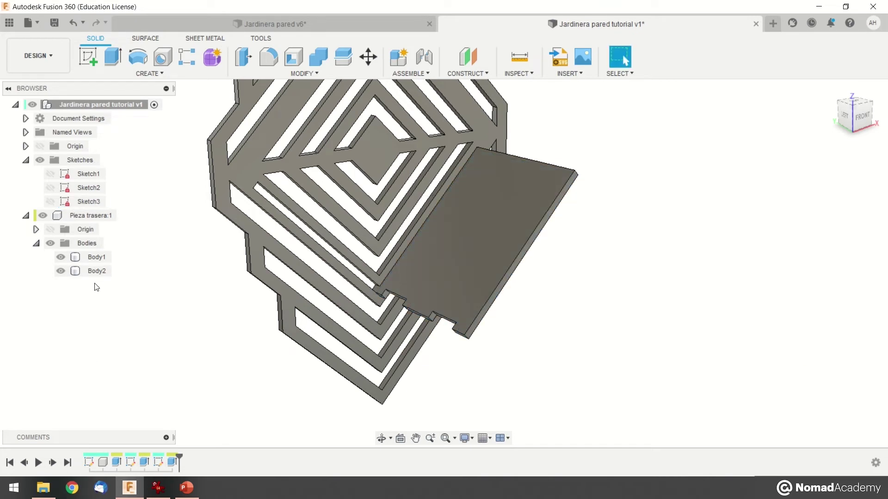
- Examine the side panel body and the back piece body inside the Pieza trasera component
{"action": "left_click", "coordinate": [97, 271]}
{"action": "middle_click_drag", "start_coordinate": [597, 351], "coordinate": [610, 359], "text": "shift"}
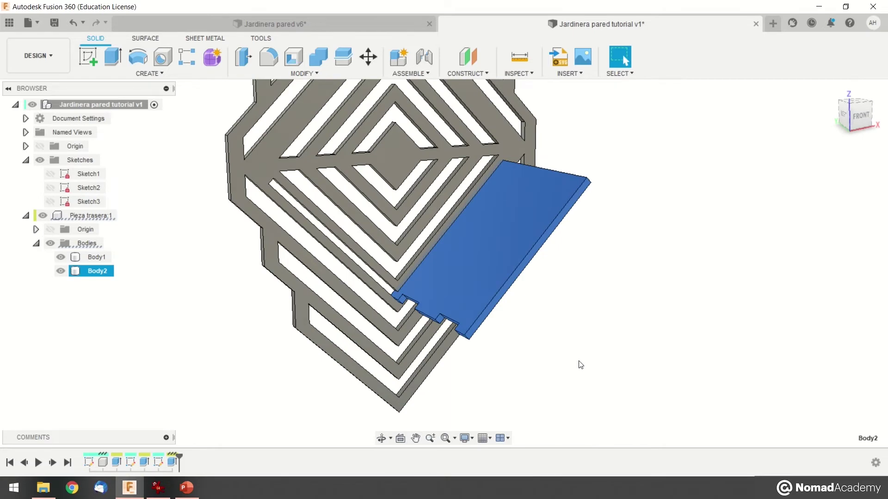
{"action": "left_click", "coordinate": [105, 212]}
{"action": "left_click", "coordinate": [196, 212]}
{"action": "left_click", "coordinate": [82, 257]}
{"action": "left_click", "coordinate": [110, 271]}
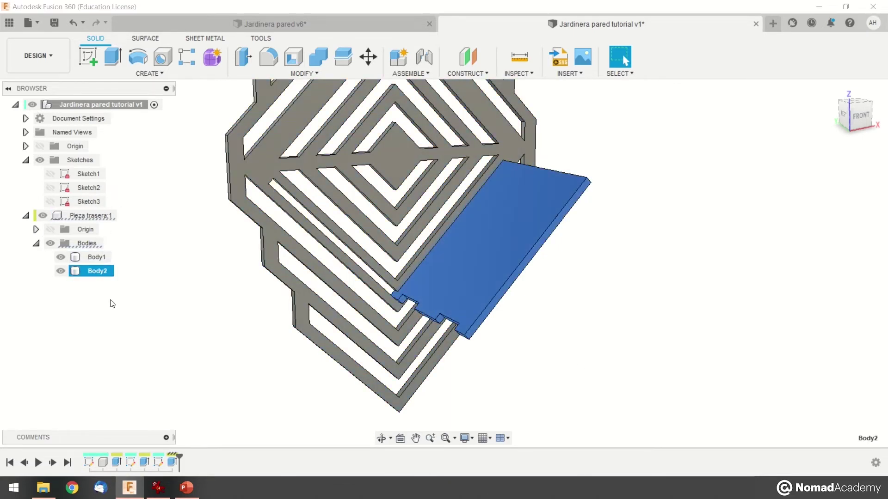
{"action": "left_click", "coordinate": [112, 303]}
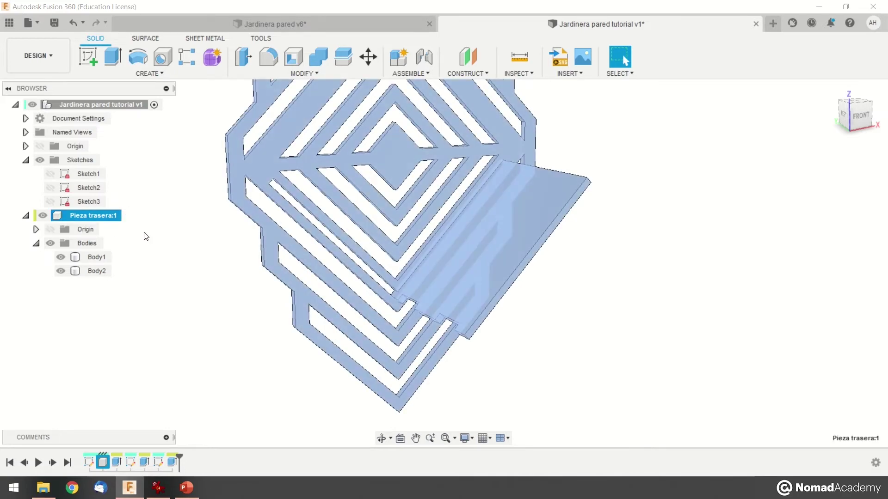
{"action": "left_click", "coordinate": [144, 233]}
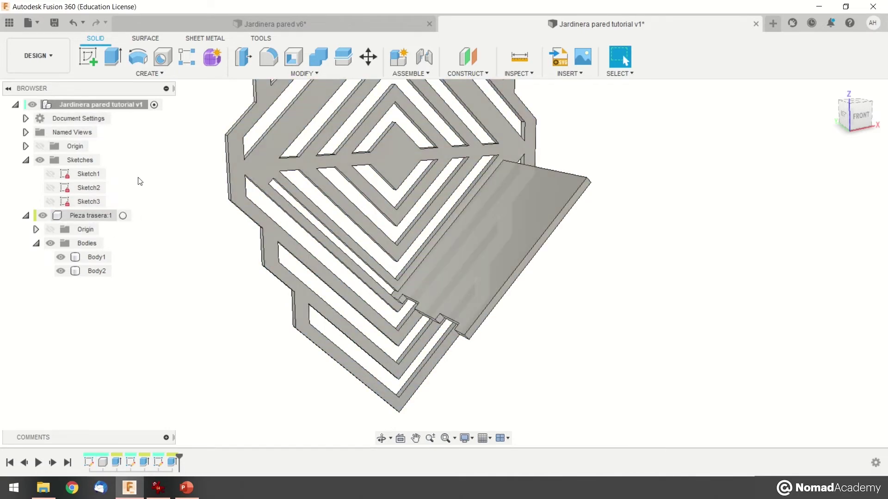
- Create an internal Standard component from the side panel's body, Body2
{"action": "left_click", "coordinate": [428, 75]}
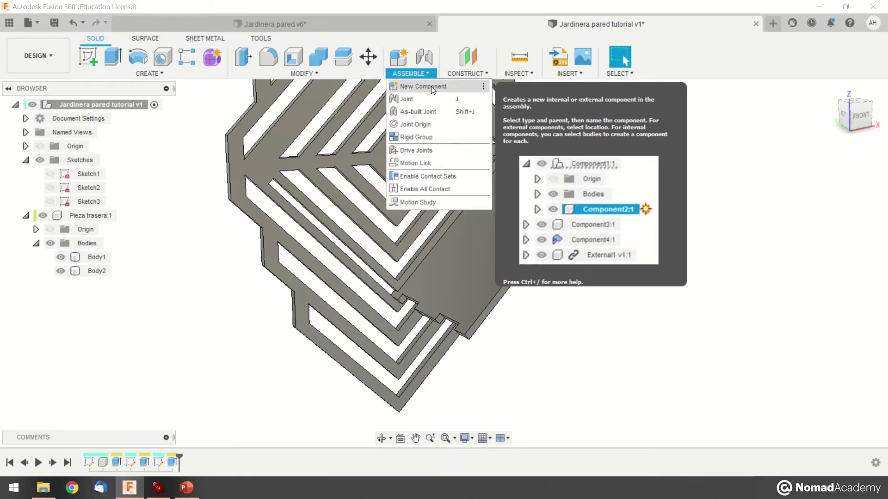
{"action": "left_click", "coordinate": [431, 87]}
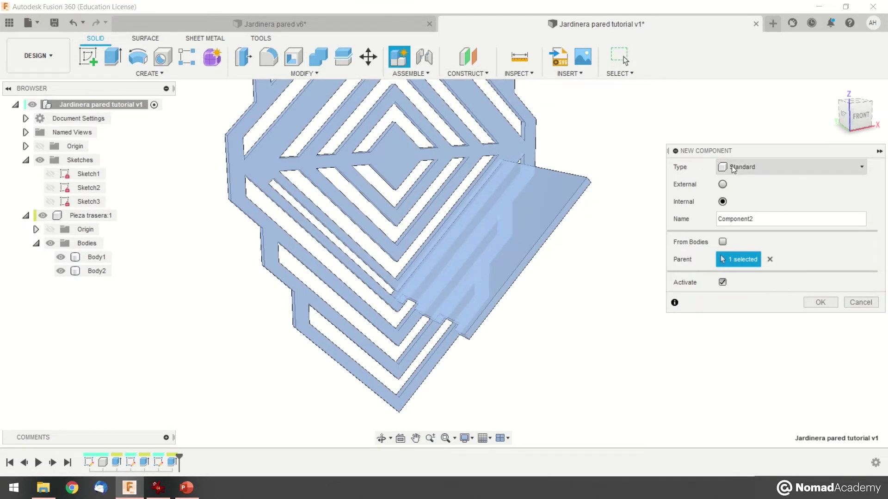
{"action": "left_click", "coordinate": [731, 166]}
{"action": "left_click", "coordinate": [741, 168]}
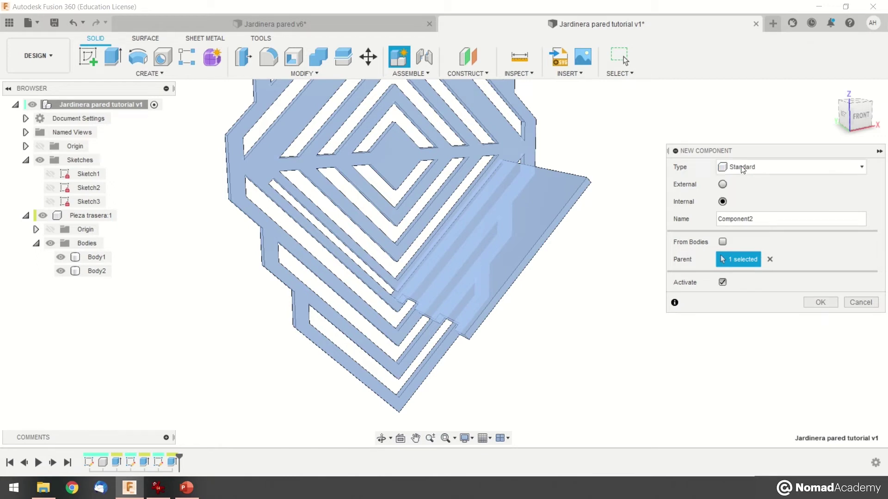
{"action": "left_click", "coordinate": [764, 220]}
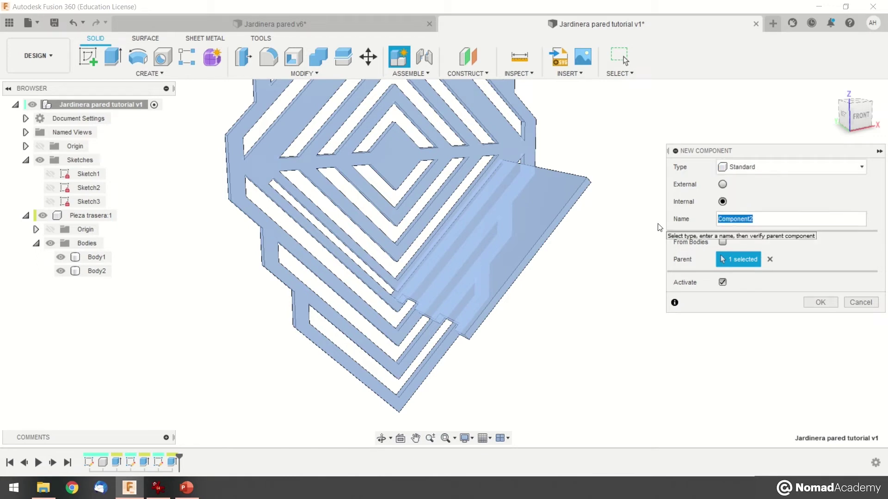
{"action": "key", "text": "BackSpace"}
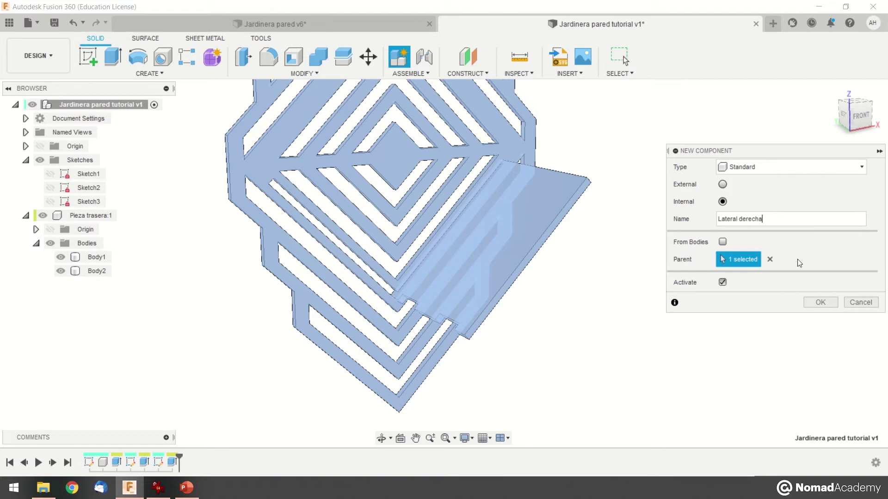
{"action": "left_click", "coordinate": [723, 242]}
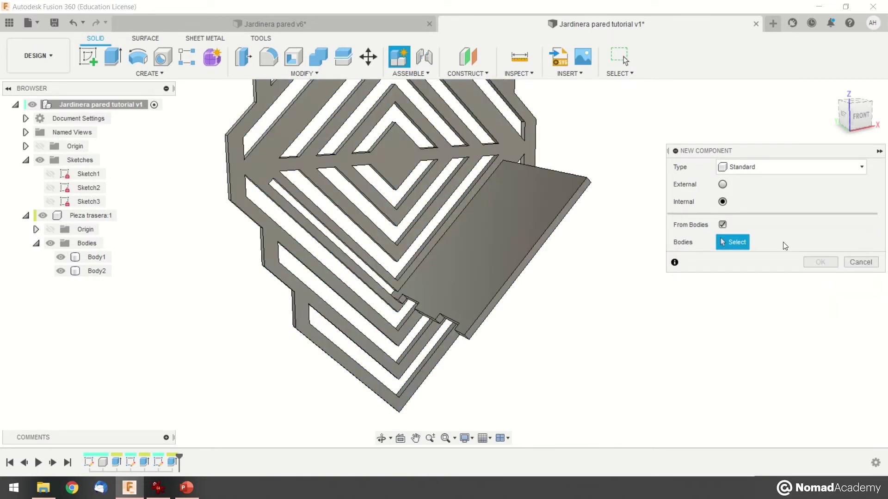
{"action": "left_click", "coordinate": [97, 271]}
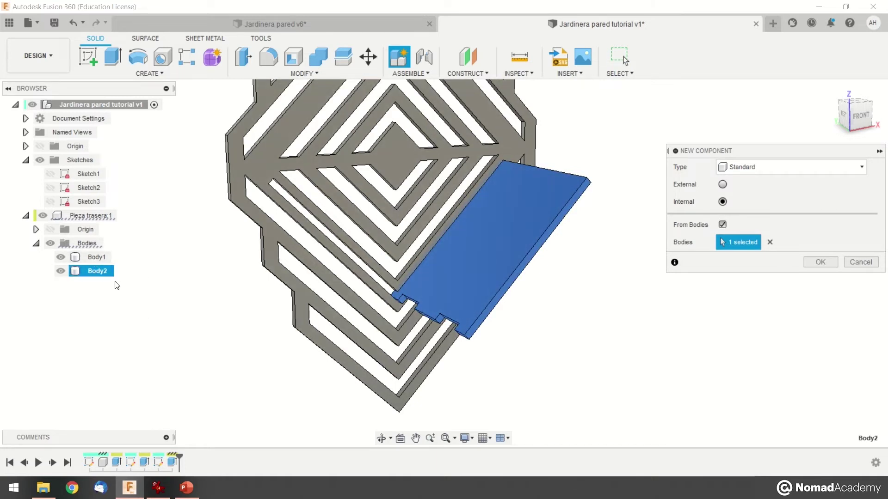
{"action": "left_click", "coordinate": [821, 262]}
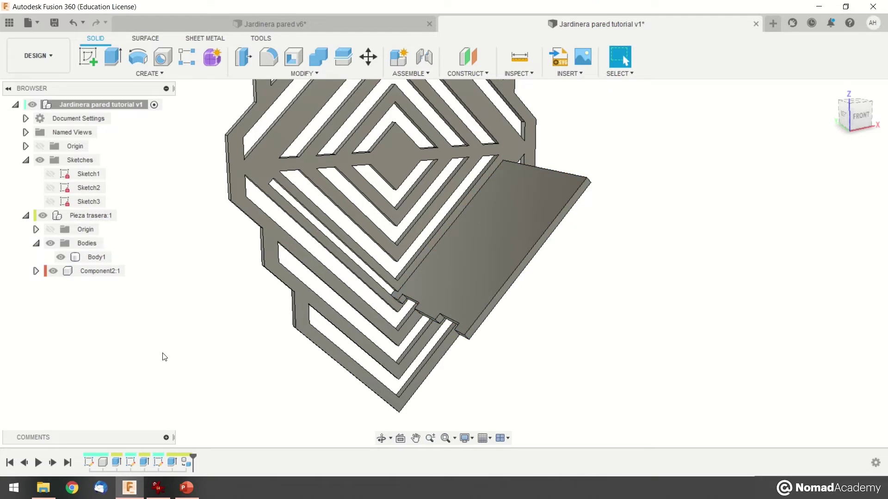
- Move Component2 out of Pieza trasera to the top level of the Jardinera pared tutorial assembly
{"action": "left_click", "coordinate": [118, 272]}
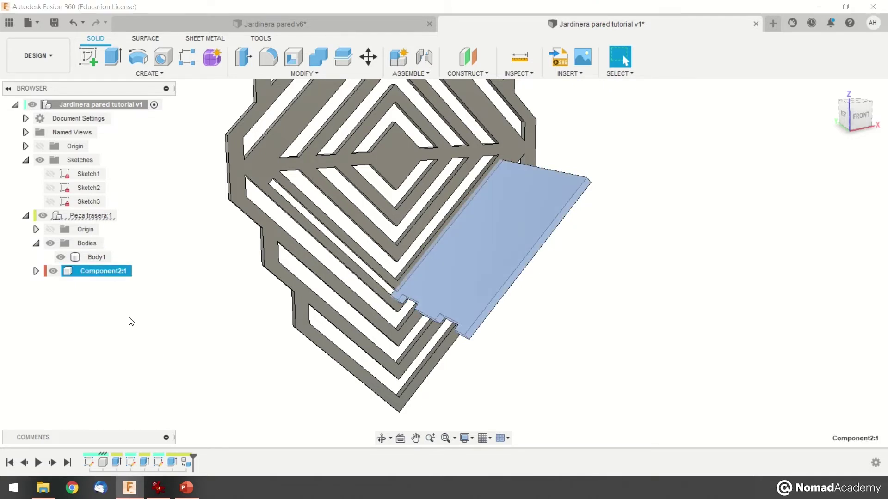
{"action": "left_click", "coordinate": [140, 256]}
{"action": "left_click", "coordinate": [102, 214]}
{"action": "left_click", "coordinate": [162, 277]}
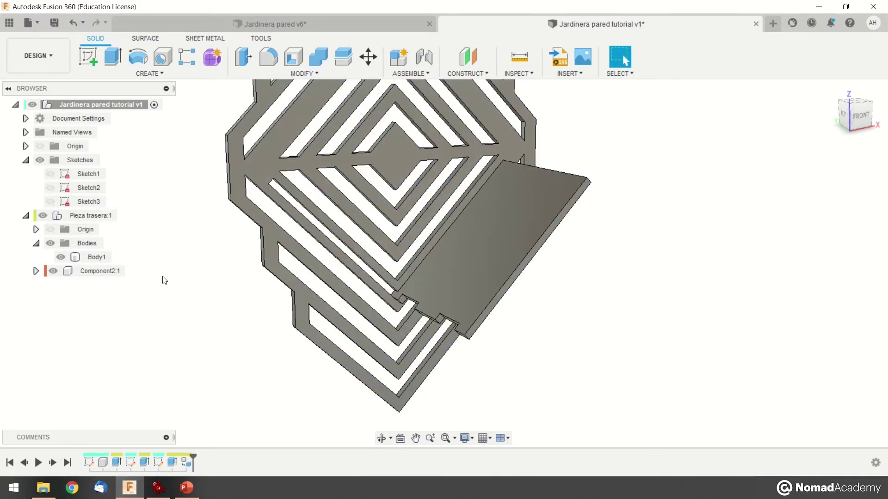
{"action": "left_click", "coordinate": [45, 216]}
{"action": "left_click", "coordinate": [46, 216]}
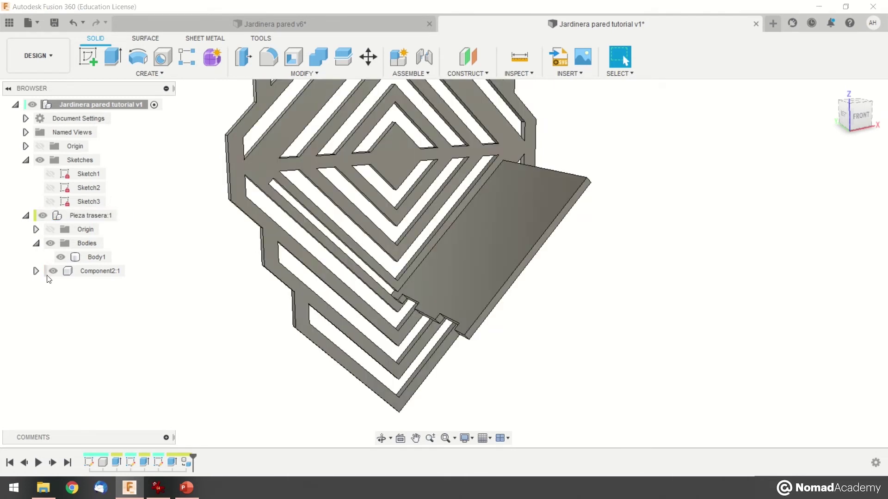
{"action": "left_click_drag", "start_coordinate": [70, 272], "coordinate": [71, 106]}
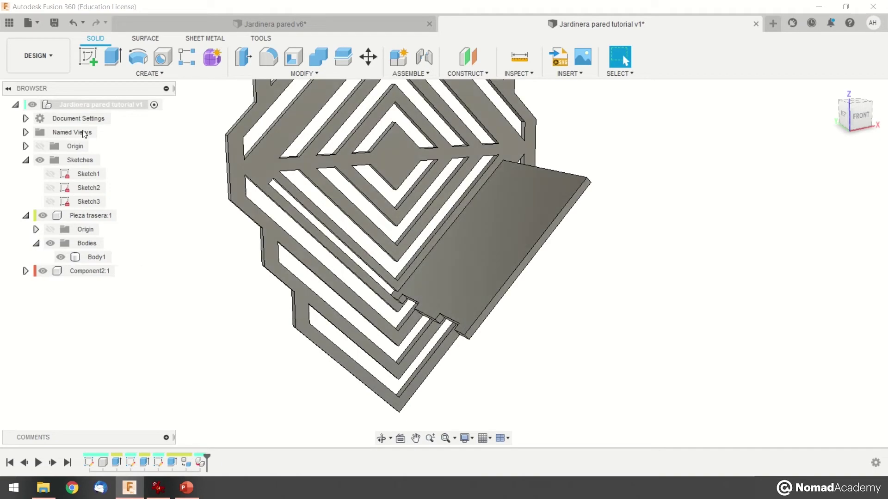
- Examine the assembly hierarchy, comparing the top-level assembly with the Pieza trasera and side panel components
{"action": "left_click", "coordinate": [105, 106]}
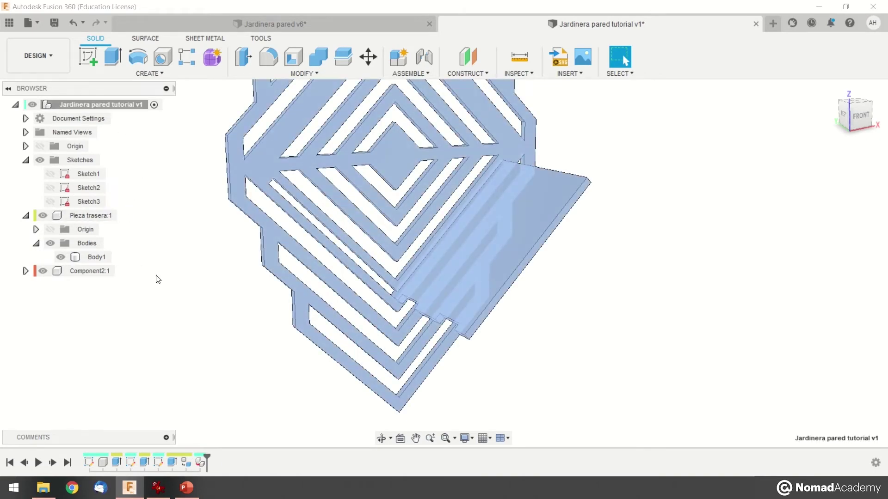
{"action": "left_click", "coordinate": [86, 272]}
{"action": "left_click", "coordinate": [88, 214]}
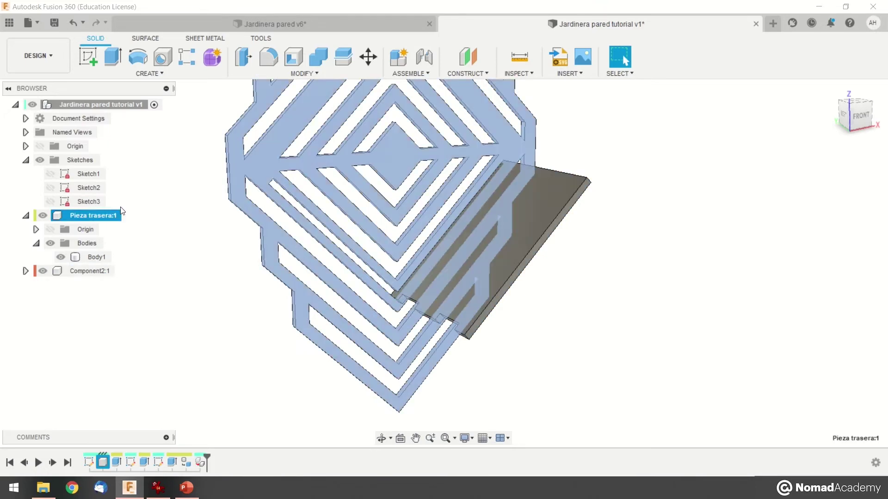
{"action": "left_click", "coordinate": [148, 210]}
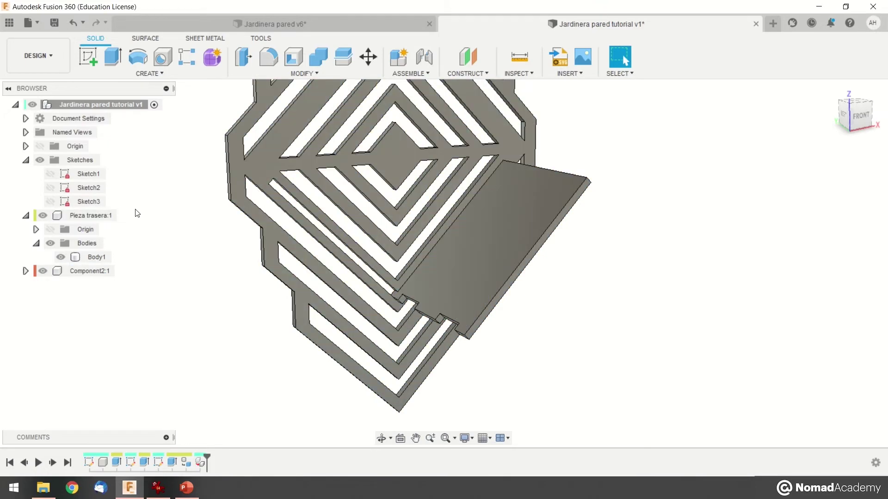
{"action": "left_click", "coordinate": [112, 107]}
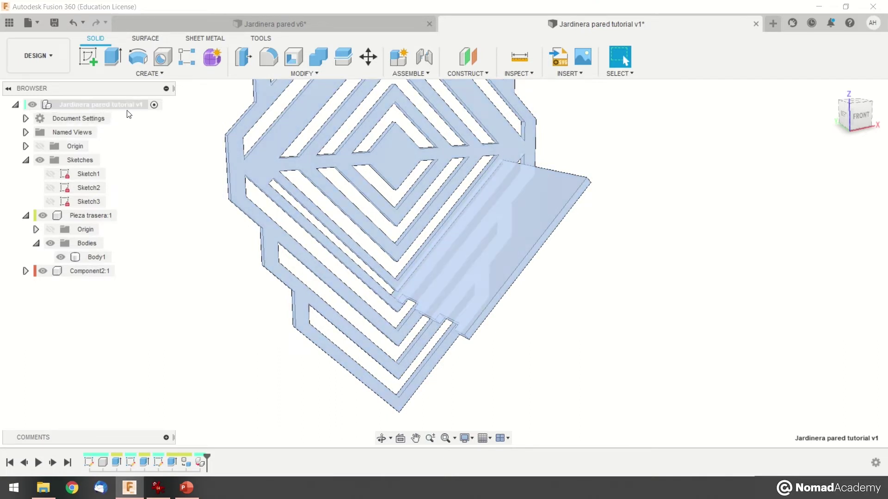
{"action": "left_click", "coordinate": [140, 156]}
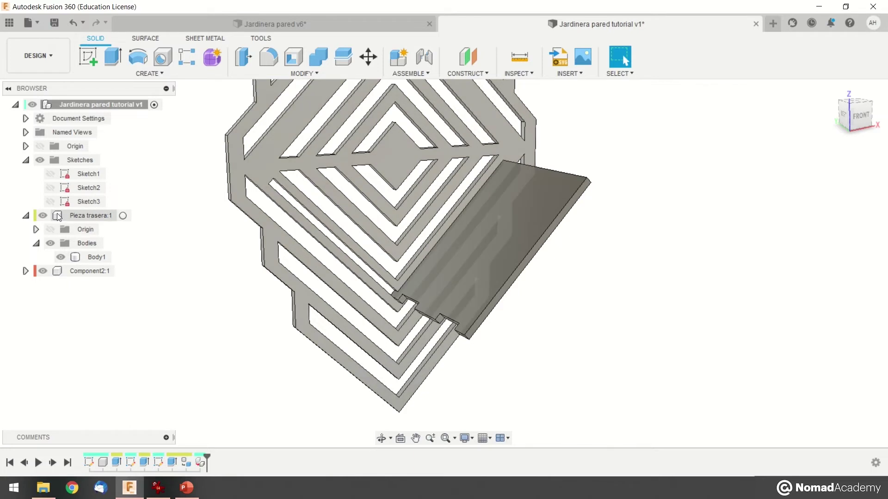
{"action": "left_click", "coordinate": [60, 215]}
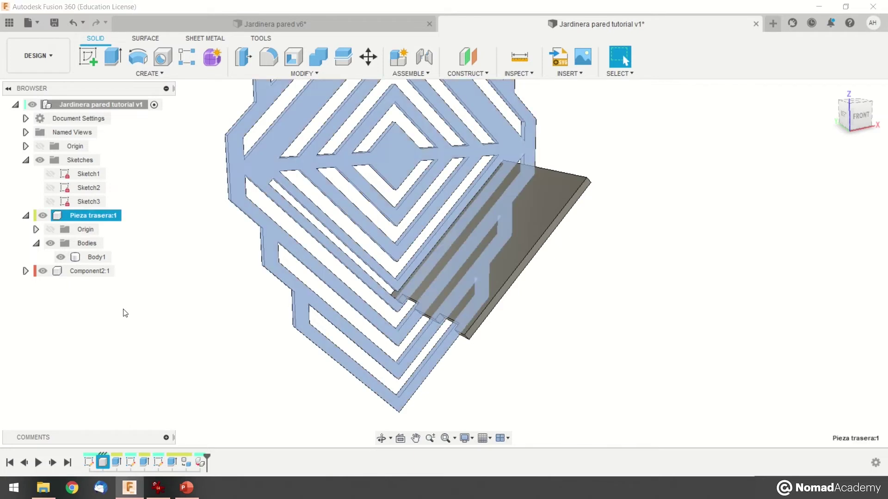
- Rename the side panel component Component2 as "Lateral derecho"
{"action": "left_click", "coordinate": [63, 272]}
{"action": "double_click", "coordinate": [101, 272]}
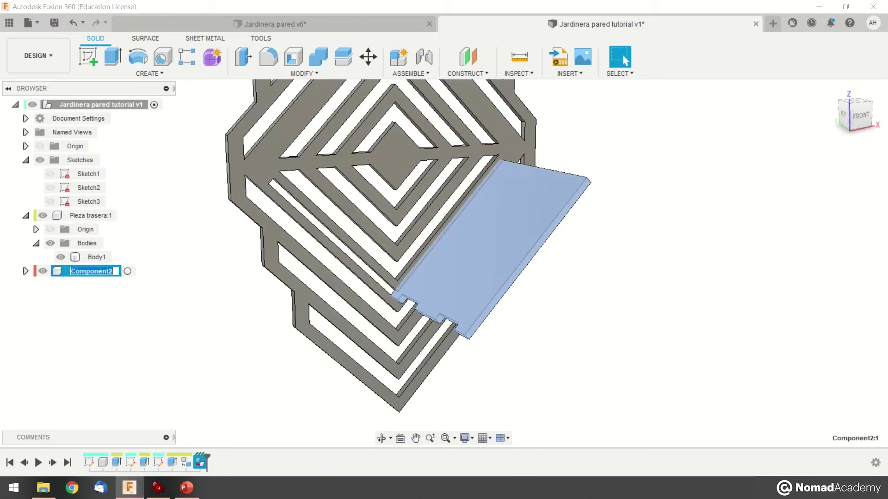
{"action": "type", "text": "Lateral derecho"}
{"action": "key", "text": "Return"}
{"action": "left_click", "coordinate": [120, 291]}
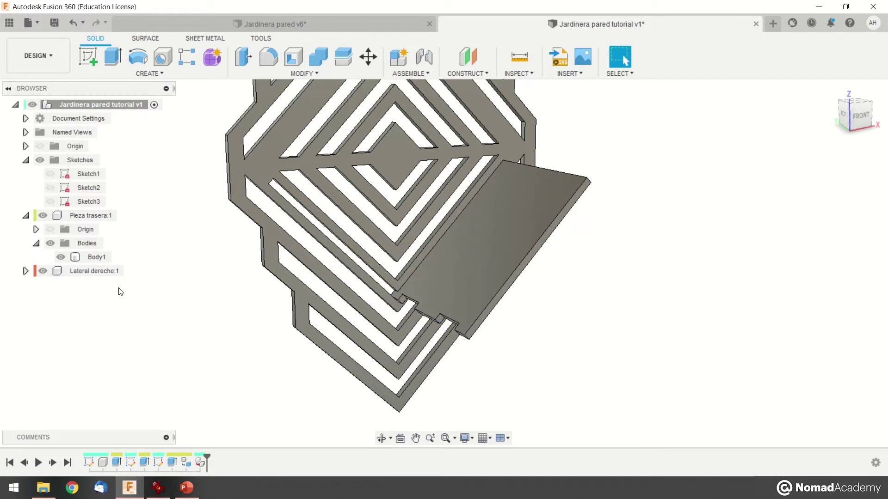
- Check the visibility of Lateral derecho and Pieza trasera separately by hiding and reshowing both components
{"action": "left_click", "coordinate": [43, 271]}
{"action": "left_click", "coordinate": [42, 215]}
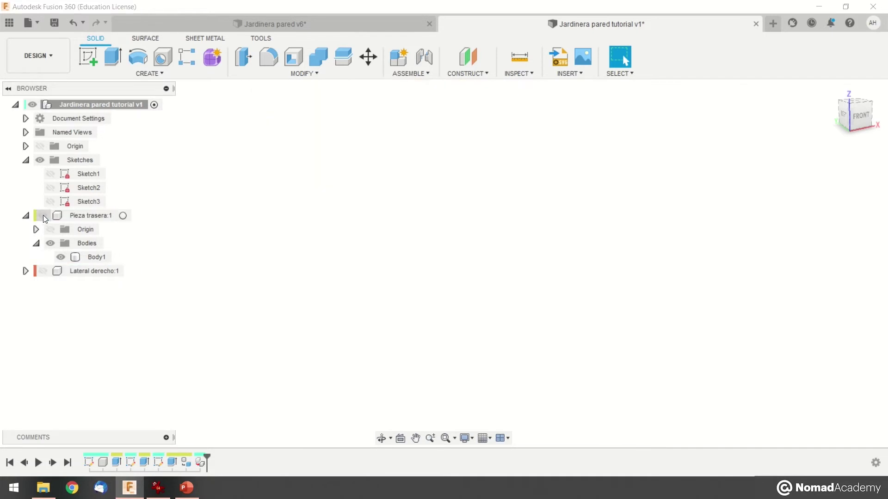
{"action": "left_click", "coordinate": [43, 216]}
{"action": "left_click", "coordinate": [43, 270]}
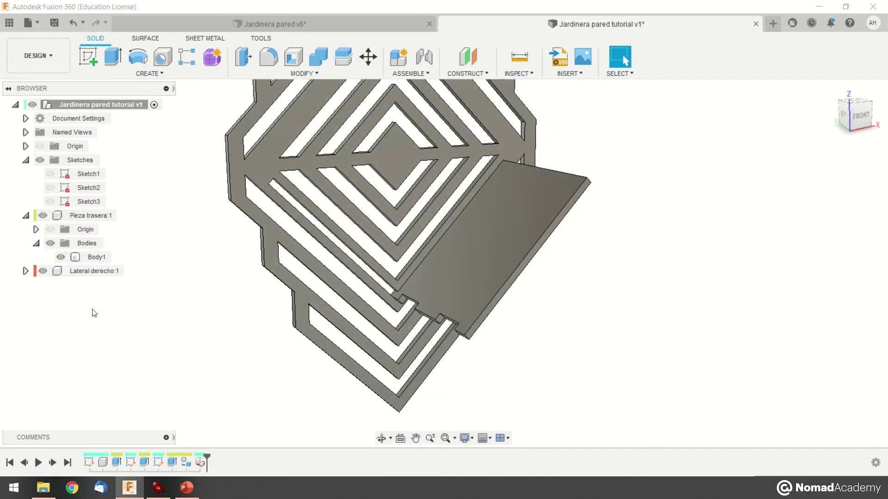
- Start a sketch on the side panel's large left-facing face and draw a narrow, tall rectangle just inside its front edge
{"action": "middle_click_drag", "start_coordinate": [359, 307], "coordinate": [463, 226], "text": "shift"}
{"action": "left_click", "coordinate": [449, 235]}
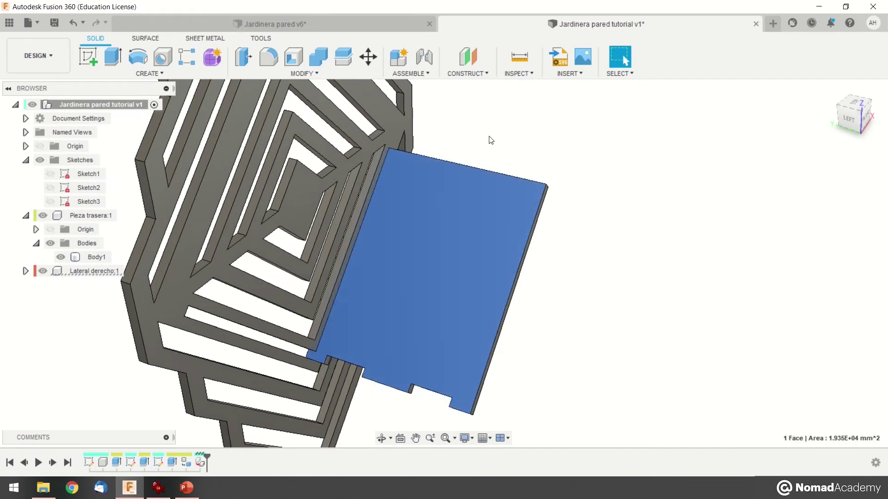
{"action": "left_click", "coordinate": [87, 61]}
{"action": "middle_click_drag", "start_coordinate": [523, 271], "coordinate": [563, 280], "text": "shift"}
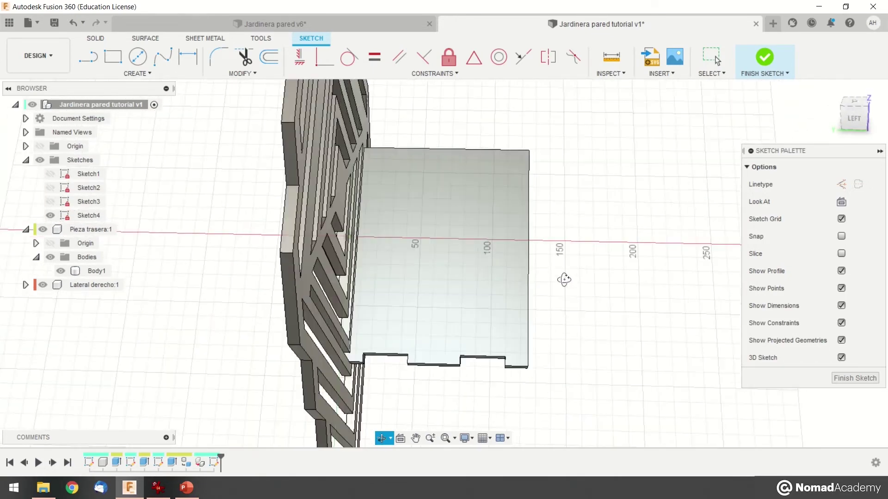
{"action": "left_click", "coordinate": [118, 62]}
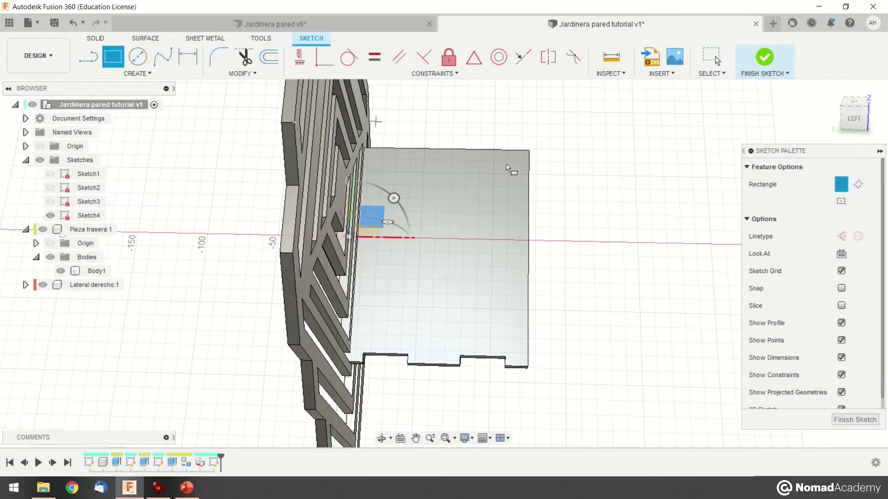
{"action": "left_click", "coordinate": [521, 158]}
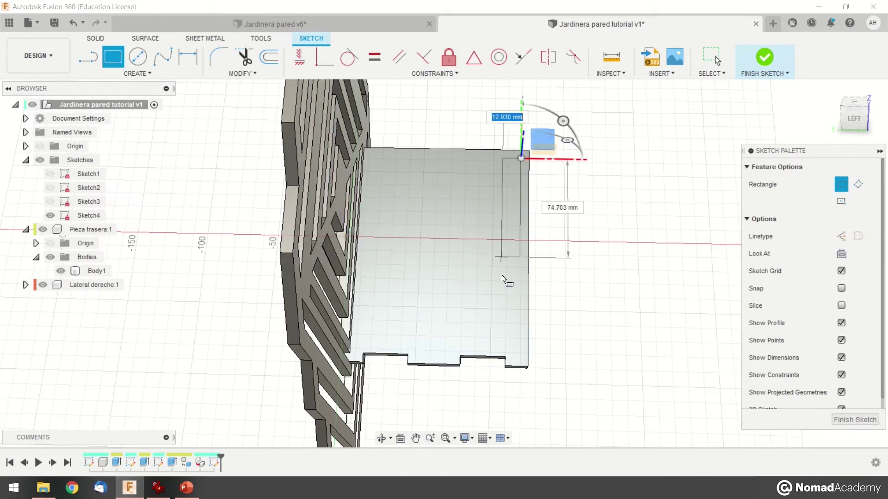
{"action": "left_click", "coordinate": [511, 354]}
{"action": "middle_click_drag", "start_coordinate": [596, 258], "coordinate": [494, 257]}
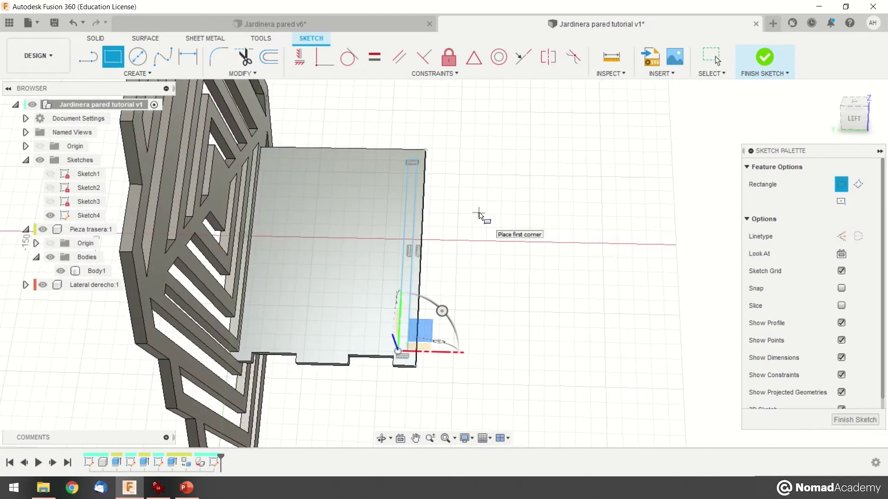
- Draw a second narrow, tall rectangle near the side panel's back edge, nearly as tall as the front rectangle
{"action": "left_click", "coordinate": [280, 156]}
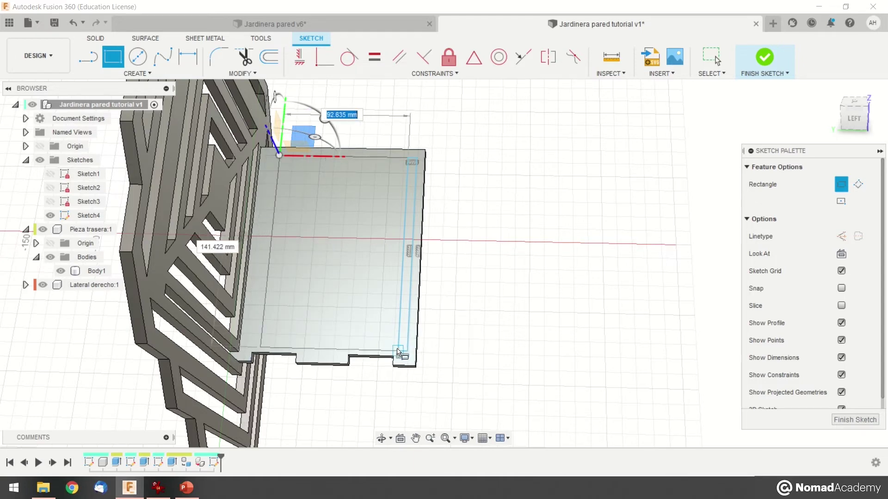
{"action": "left_click", "coordinate": [244, 345]}
{"action": "key", "text": "Escape"}
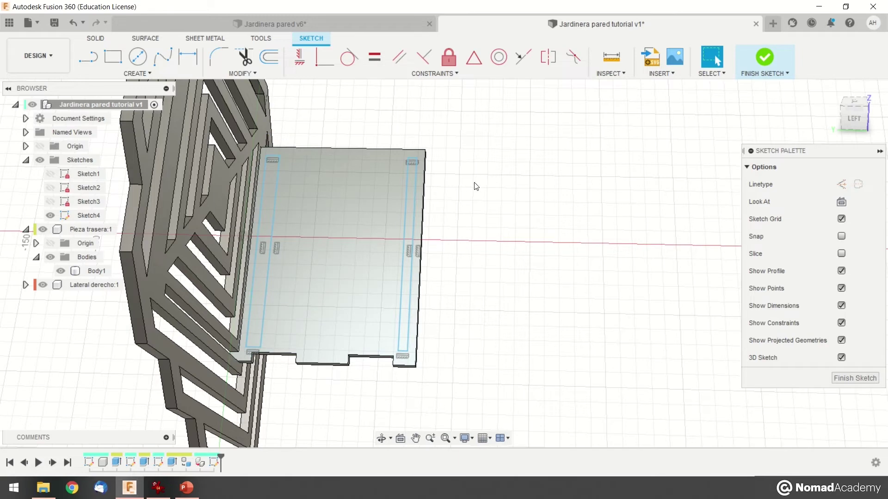
- Dimension the front rectangle's width between its two long sides as 6.2 mm
{"action": "key", "text": "d"}
{"action": "scroll", "coordinate": [438, 174], "scroll_direction": "up", "scroll_amount": 4}
{"action": "left_click", "coordinate": [387, 182]}
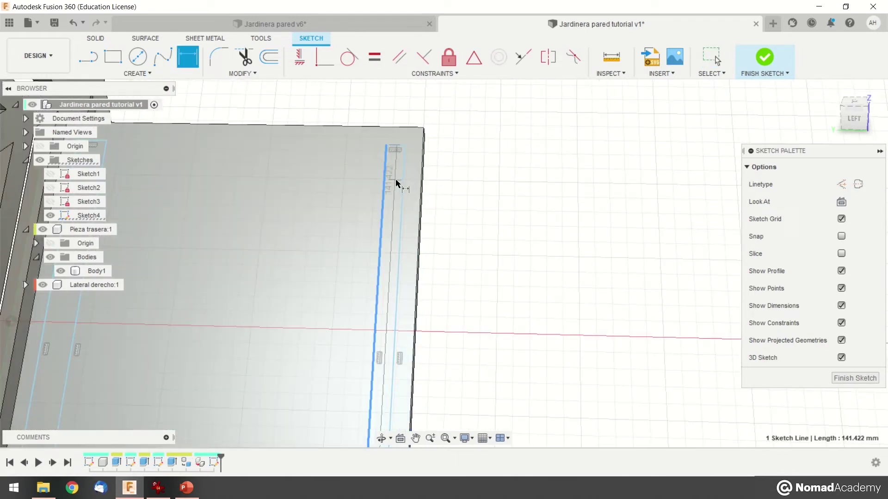
{"action": "left_click", "coordinate": [399, 184]}
{"action": "left_click", "coordinate": [433, 112]}
{"action": "type", "text": "6.2"}
{"action": "key", "text": "Return"}
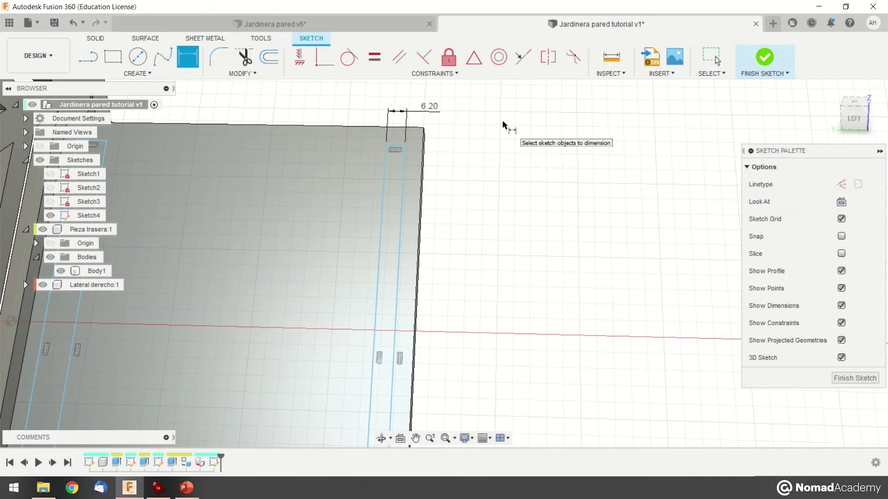
- Set the front rectangle's width dimension to 5.1 mm
{"action": "scroll", "coordinate": [428, 213], "scroll_direction": "down", "scroll_amount": 2}
{"action": "mouse_move", "coordinate": [453, 299]}
{"action": "middle_mouse_down"}
{"action": "mouse_move", "coordinate": [452, 178]}
{"action": "mouse_move", "coordinate": [501, 279]}
{"action": "middle_mouse_up"}
{"action": "scroll", "coordinate": [453, 204], "scroll_direction": "down", "scroll_amount": 2}
{"action": "scroll", "coordinate": [454, 204], "scroll_direction": "up", "scroll_amount": 4}
{"action": "scroll", "coordinate": [501, 279], "scroll_direction": "down", "scroll_amount": 3}
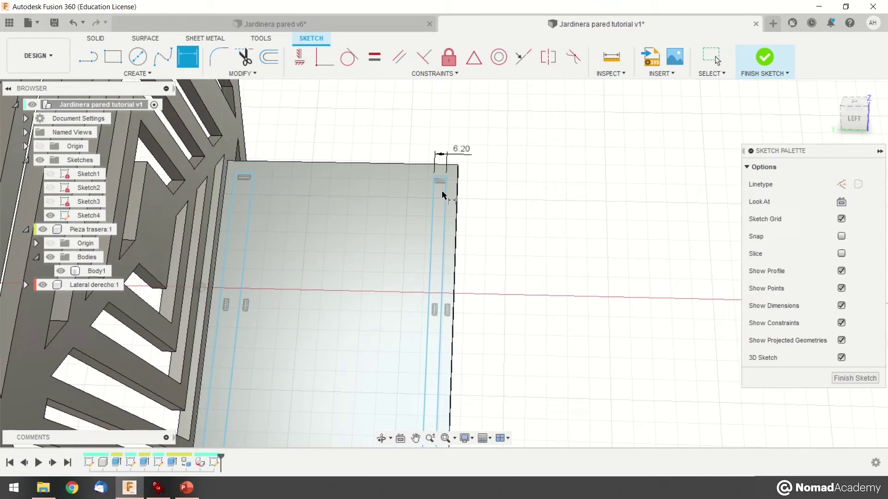
{"action": "double_click", "coordinate": [465, 149]}
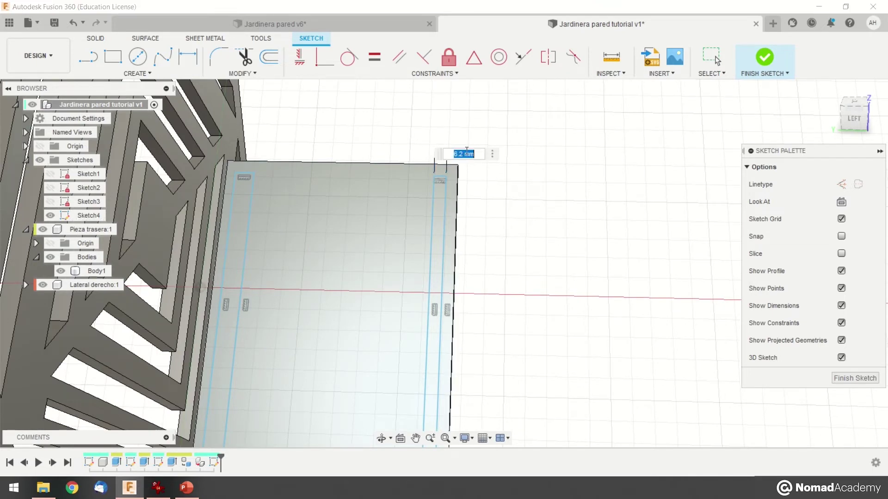
{"action": "type", "text": "5.1"}
{"action": "key", "text": "Return"}
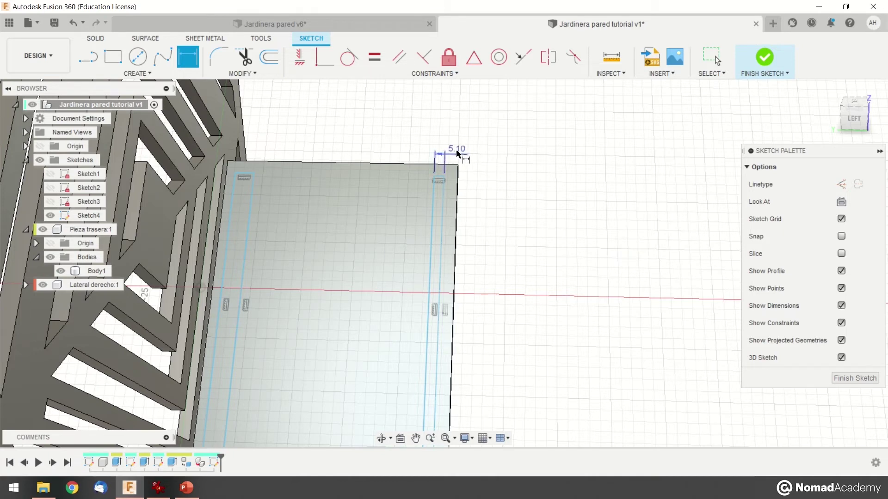
- Dimension the distance between the side panel's front edge and the nearest long side of the front rectangle
{"action": "middle_click_drag", "start_coordinate": [500, 283], "coordinate": [477, 232]}
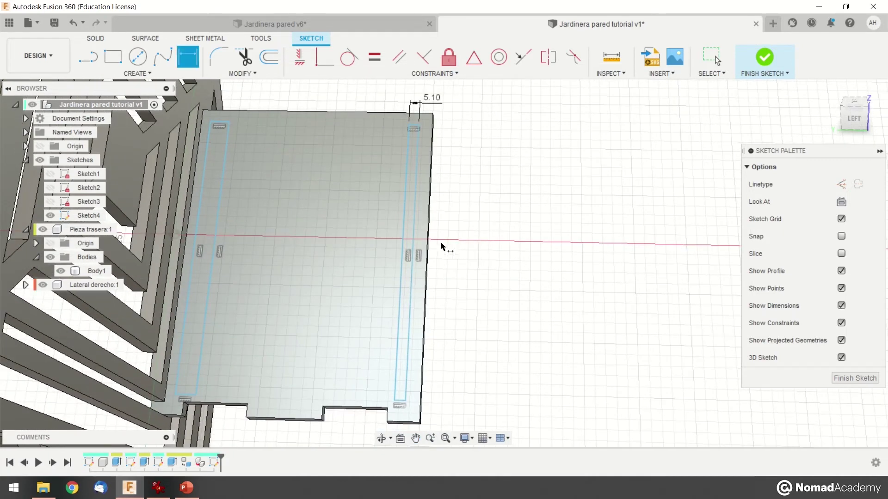
{"action": "scroll", "coordinate": [430, 247], "scroll_direction": "up", "scroll_amount": 5}
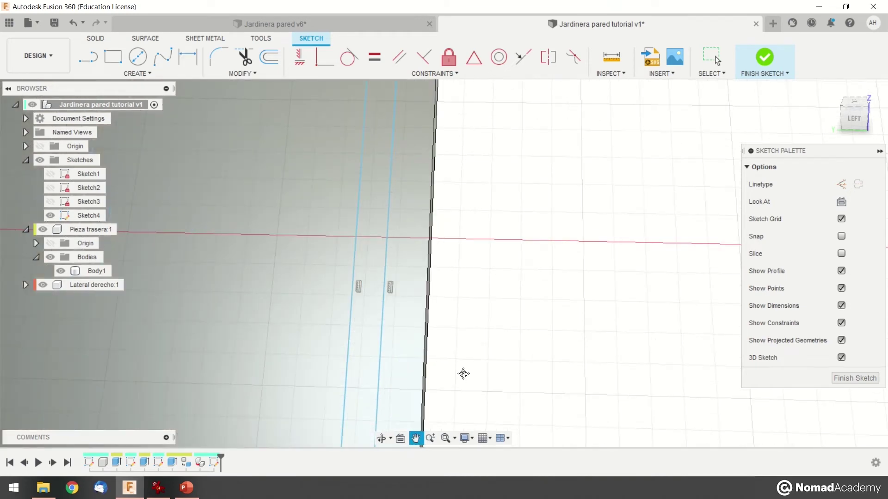
{"action": "left_click", "coordinate": [426, 246]}
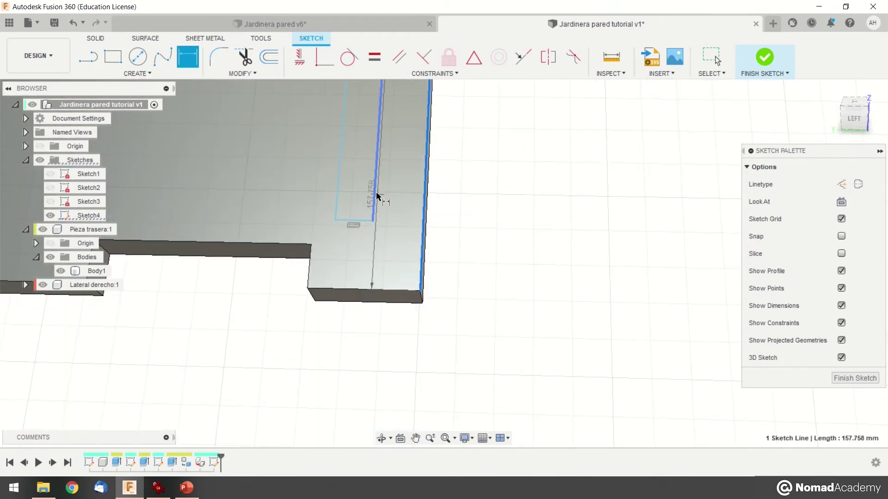
{"action": "left_click", "coordinate": [376, 198]}
{"action": "left_click", "coordinate": [479, 187]}
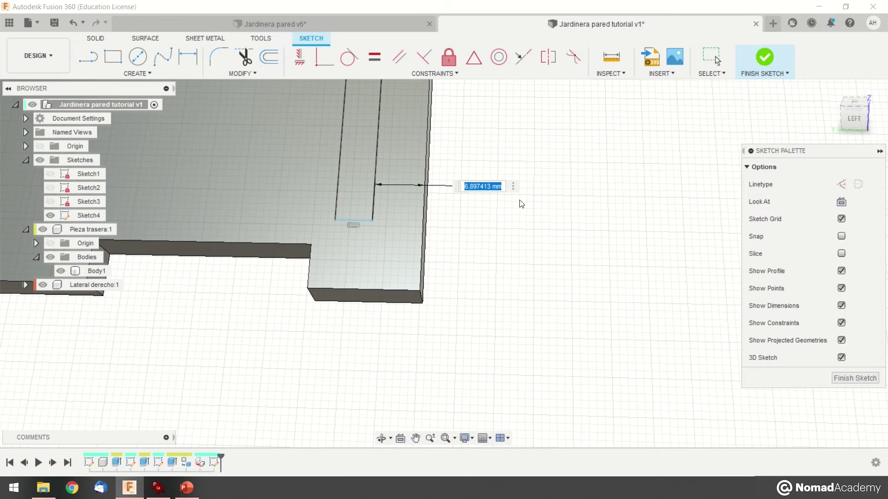
- Dimension the outer slot 5 mm from the panel's side edge and its lower end 8 mm from the panel's lower edge
{"action": "key", "text": "Return"}
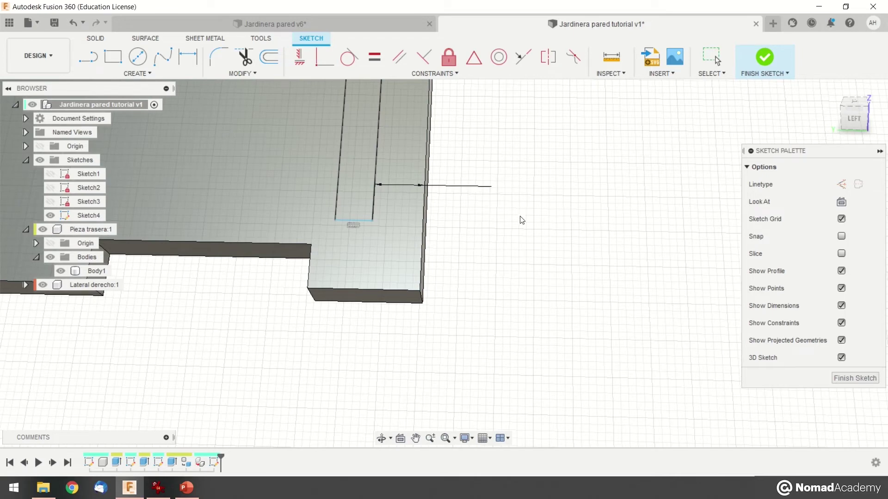
{"action": "key", "text": "d"}
{"action": "scroll", "coordinate": [521, 220], "scroll_direction": "up", "scroll_amount": 2}
{"action": "scroll", "coordinate": [521, 220], "scroll_direction": "up", "scroll_amount": 2}
{"action": "scroll", "coordinate": [518, 222], "scroll_direction": "down", "scroll_amount": 2}
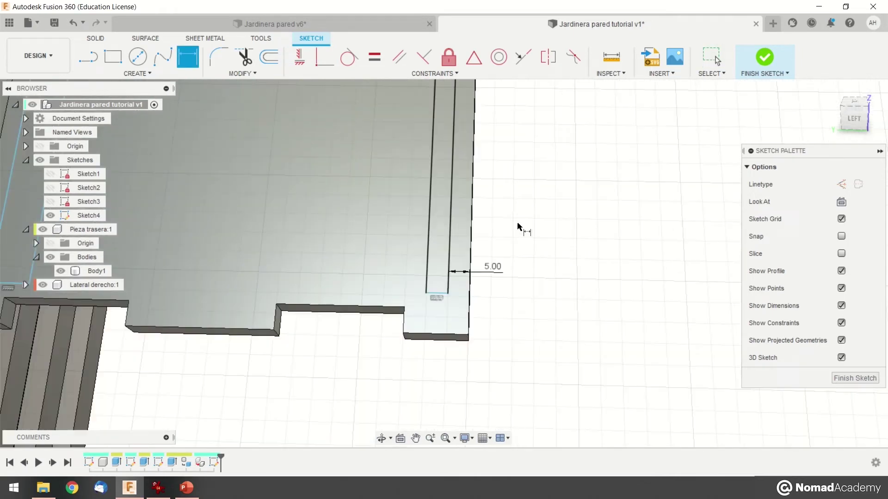
{"action": "scroll", "coordinate": [532, 222], "scroll_direction": "down", "scroll_amount": 3}
{"action": "left_click", "coordinate": [405, 316]}
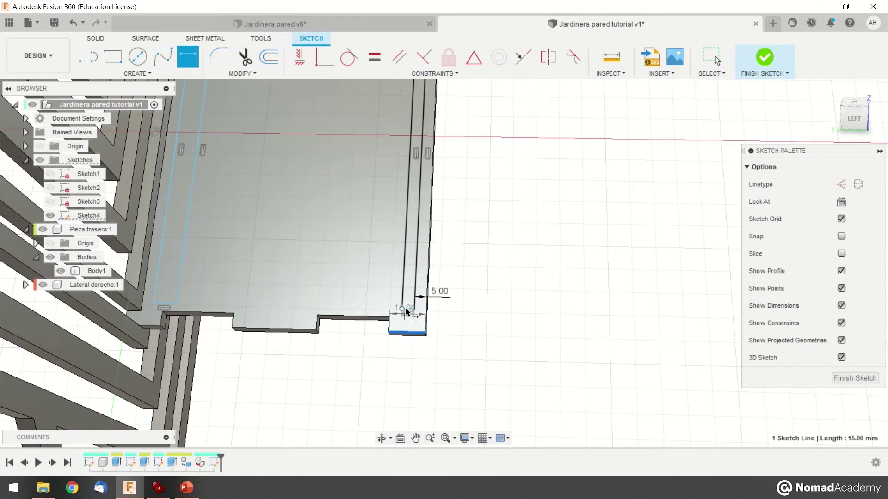
{"action": "left_click", "coordinate": [408, 309]}
{"action": "left_click", "coordinate": [452, 324]}
{"action": "type", "text": "5"}
{"action": "key", "text": "Return"}
- Dimension the outer slot's upper end 8 mm from the panel's upper edge
{"action": "middle_click_drag", "start_coordinate": [553, 141], "coordinate": [506, 235]}
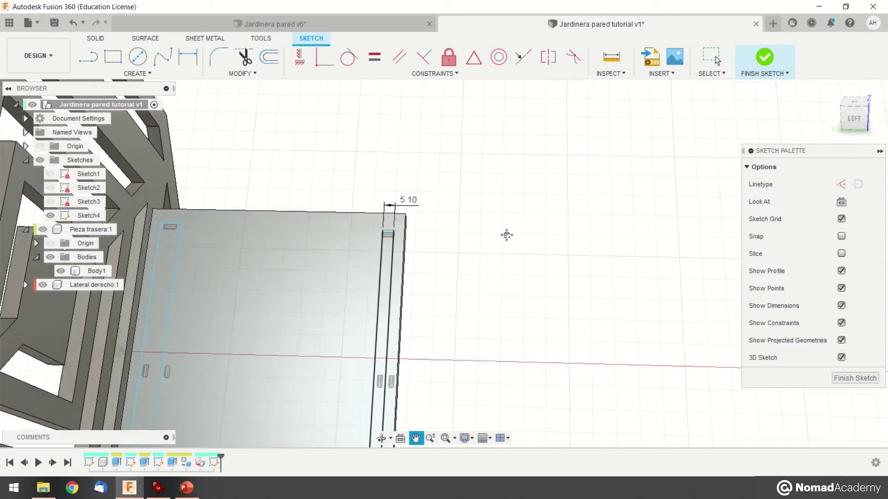
{"action": "key", "text": "d"}
{"action": "middle_click_drag", "start_coordinate": [398, 143], "coordinate": [374, 139]}
{"action": "left_click", "coordinate": [374, 147]}
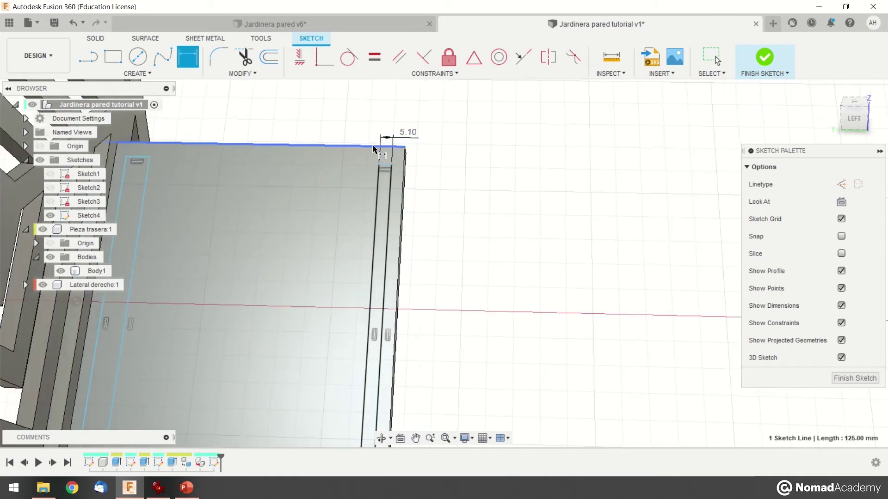
{"action": "left_click", "coordinate": [385, 165]}
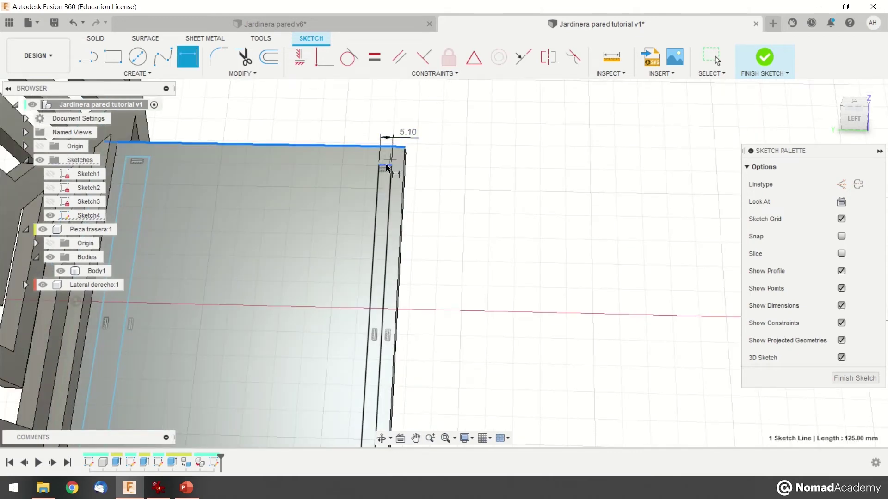
{"action": "left_click", "coordinate": [425, 157]}
{"action": "type", "text": "8"}
{"action": "key", "text": "Return"}
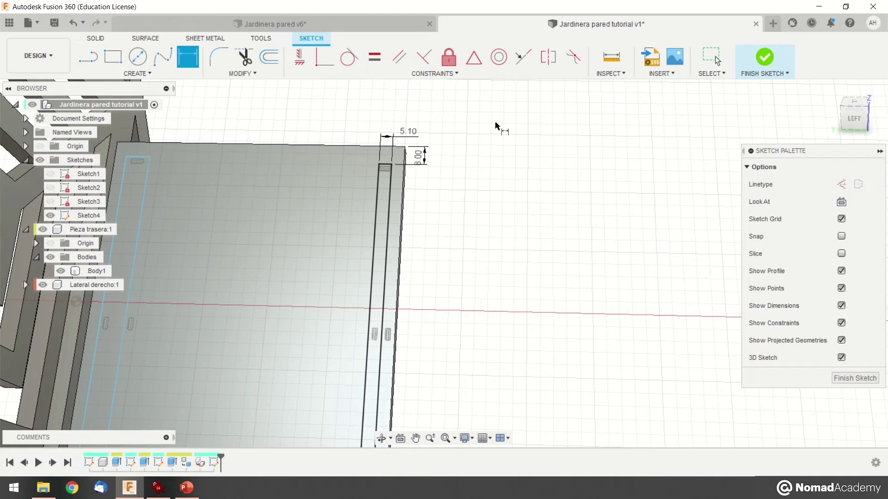
- Switch to the Jardinera pared v6 design and measure the distance from the panel's outer side edge to the nearby slot
{"action": "left_click", "coordinate": [382, 25]}
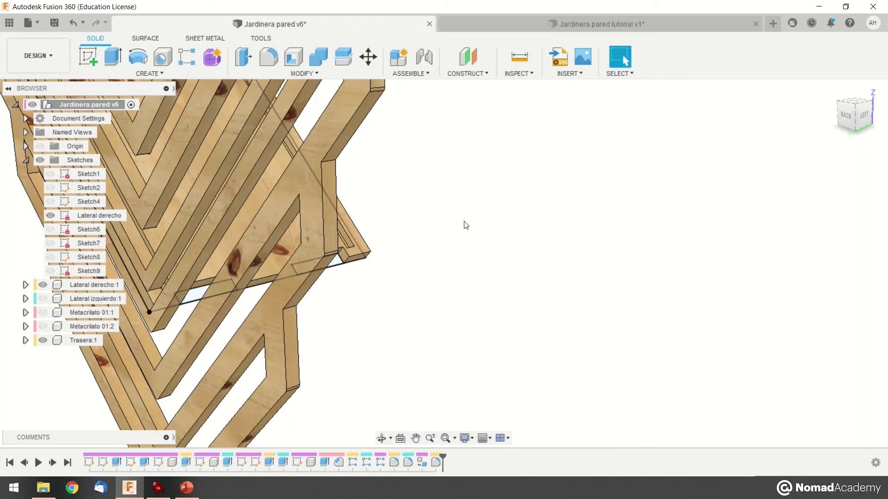
{"action": "scroll", "coordinate": [385, 247], "scroll_direction": "up", "scroll_amount": 3}
{"action": "middle_click_drag", "start_coordinate": [385, 247], "coordinate": [345, 99], "text": "shift"}
{"action": "left_click", "coordinate": [519, 56]}
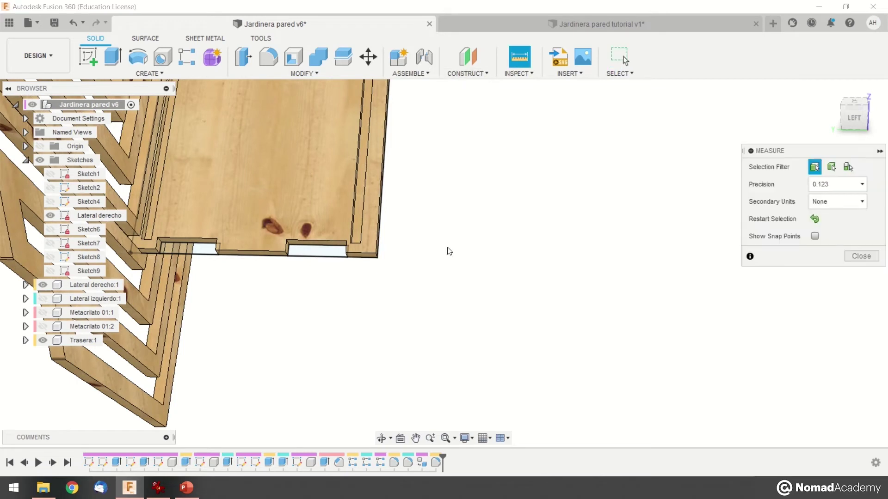
{"action": "left_click", "coordinate": [377, 229]}
{"action": "left_click", "coordinate": [363, 227]}
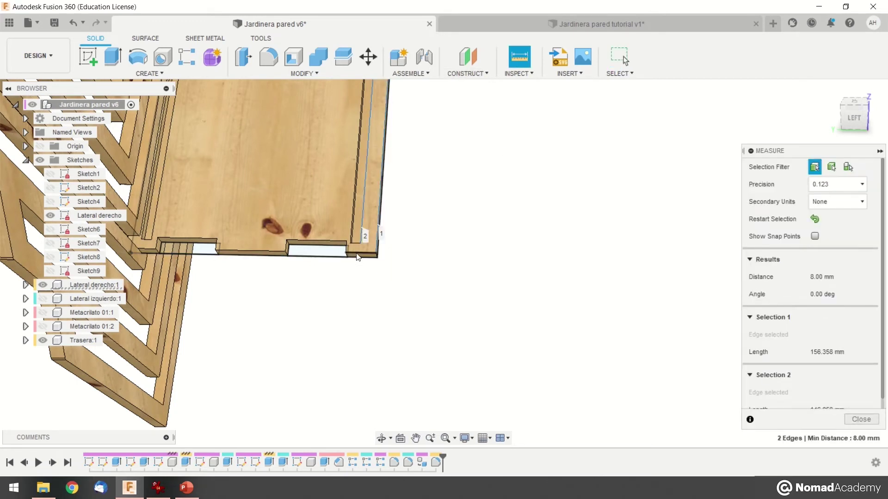
{"action": "scroll", "coordinate": [356, 245], "scroll_direction": "up", "scroll_amount": 1}
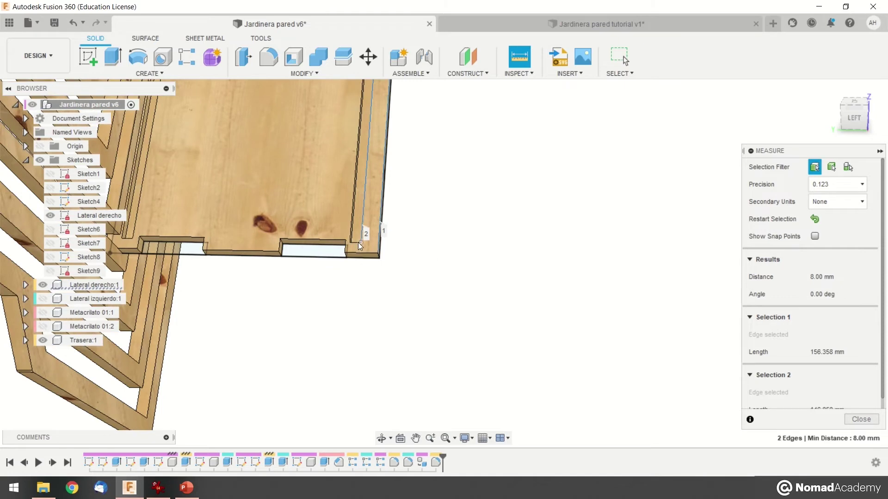
- Measure the distance between the outer slot's lower end and the panel's lower edge
{"action": "left_click", "coordinate": [361, 242]}
{"action": "left_click", "coordinate": [377, 258]}
{"action": "key", "text": "Escape"}
{"action": "key", "text": "i"}
{"action": "scroll", "coordinate": [357, 245], "scroll_direction": "up", "scroll_amount": 2}
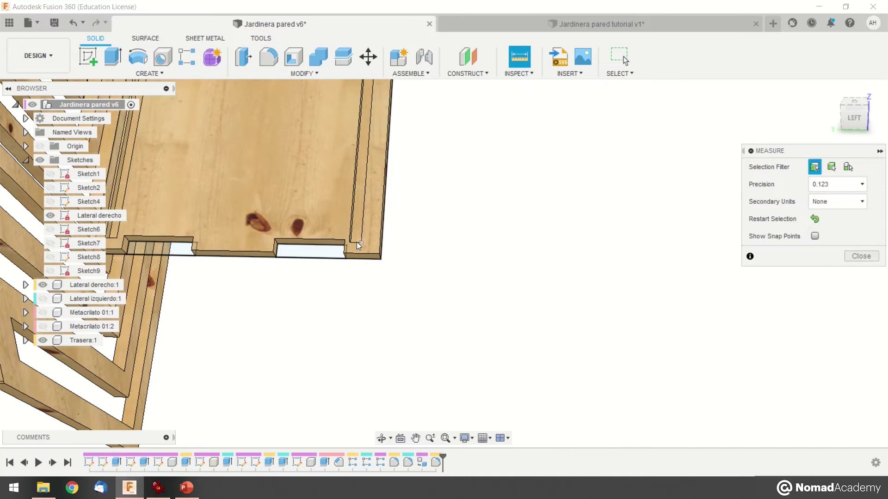
{"action": "left_click", "coordinate": [356, 244]}
{"action": "left_click", "coordinate": [373, 258]}
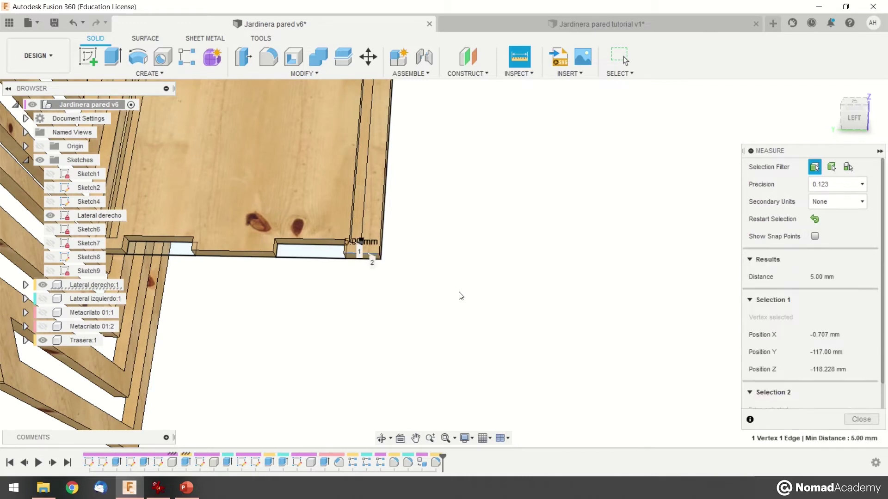
{"action": "scroll", "coordinate": [462, 299], "scroll_direction": "down", "scroll_amount": 4}
{"action": "middle_click_drag", "start_coordinate": [477, 196], "coordinate": [478, 373]}
{"action": "key", "text": "Escape"}
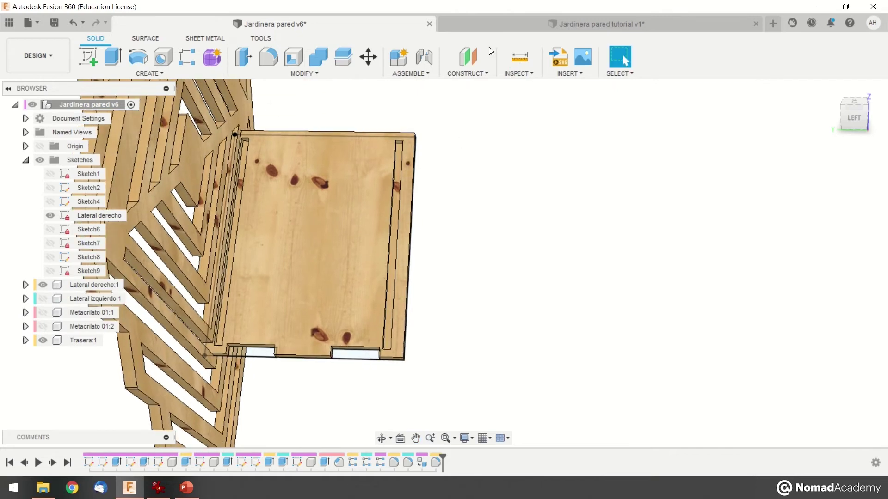
- Measure the distance between the panel's upper edge and the outer slot's upper end
{"action": "left_click", "coordinate": [510, 57]}
{"action": "left_click", "coordinate": [401, 133]}
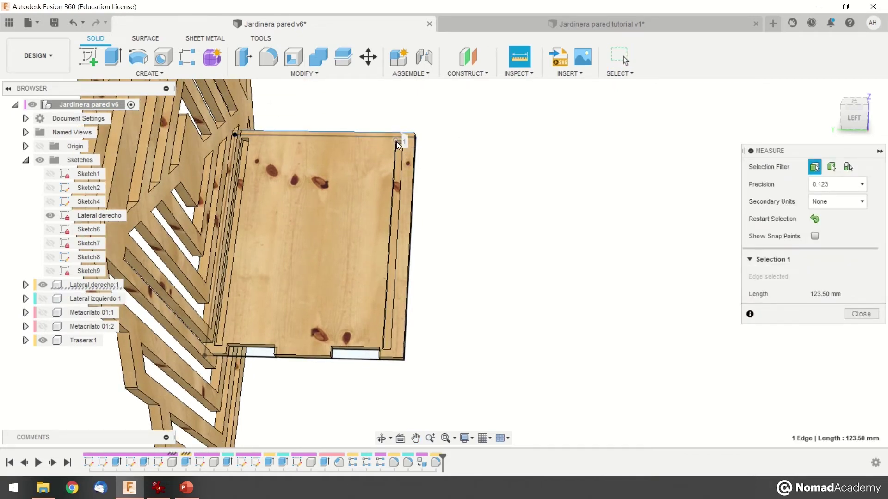
{"action": "left_click", "coordinate": [396, 141]}
{"action": "key", "text": "Escape"}
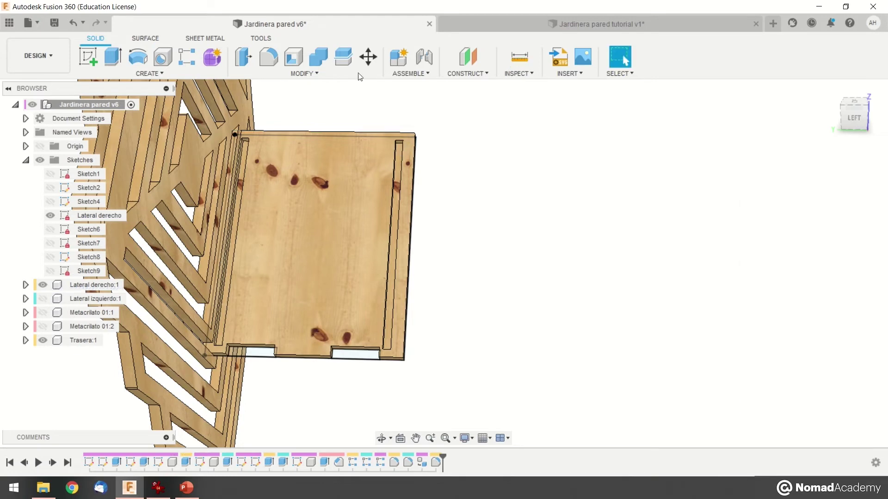
- Return to the Jardinera pared tutorial v1 design and set the outer slot's upper-end offset to 6 mm
{"action": "left_click", "coordinate": [481, 22]}
{"action": "middle_click_drag", "start_coordinate": [466, 171], "coordinate": [475, 190]}
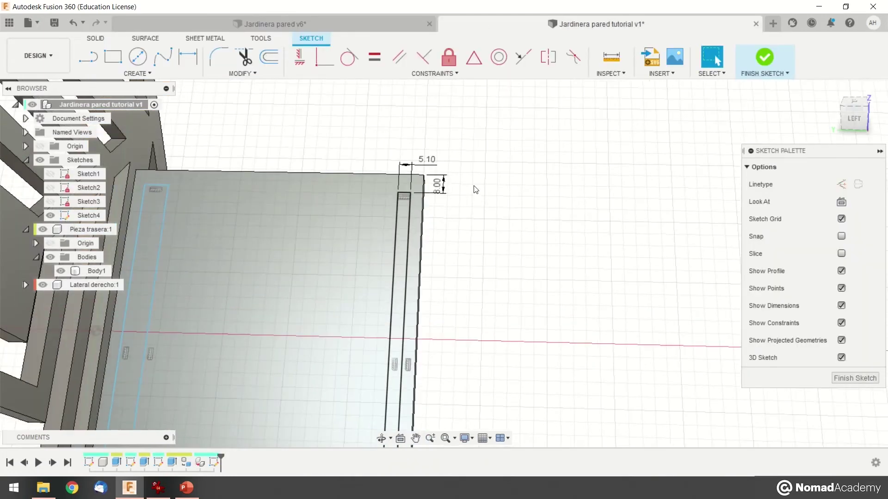
{"action": "double_click", "coordinate": [436, 189]}
{"action": "key", "text": "Return"}
- Set the outer slot's offset from the side edge to 8 mm and its lower-end offset to 5 mm
{"action": "mouse_move", "coordinate": [564, 205]}
{"action": "middle_mouse_down"}
{"action": "mouse_move", "coordinate": [519, 352]}
{"action": "mouse_move", "coordinate": [561, 132]}
{"action": "middle_mouse_up"}
{"action": "double_click", "coordinate": [465, 249]}
{"action": "type", "text": "8"}
{"action": "key", "text": "Return"}
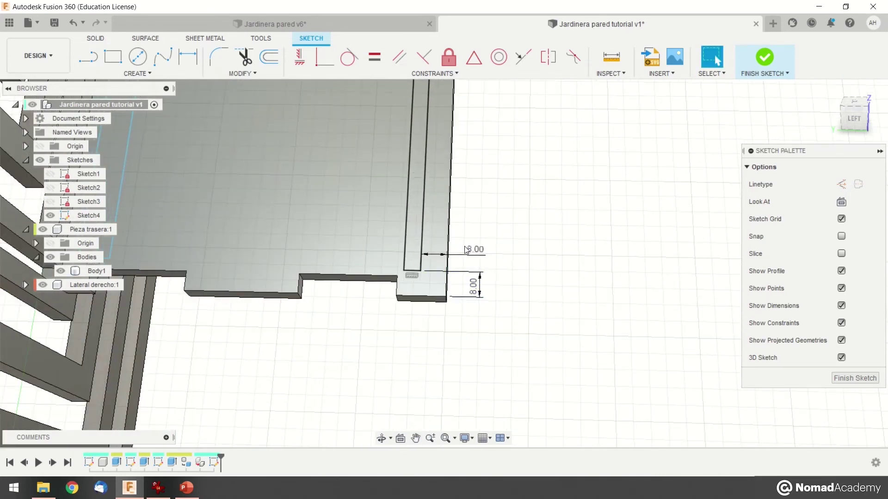
{"action": "double_click", "coordinate": [473, 287]}
{"action": "type", "text": "5"}
{"action": "key", "text": "Return"}
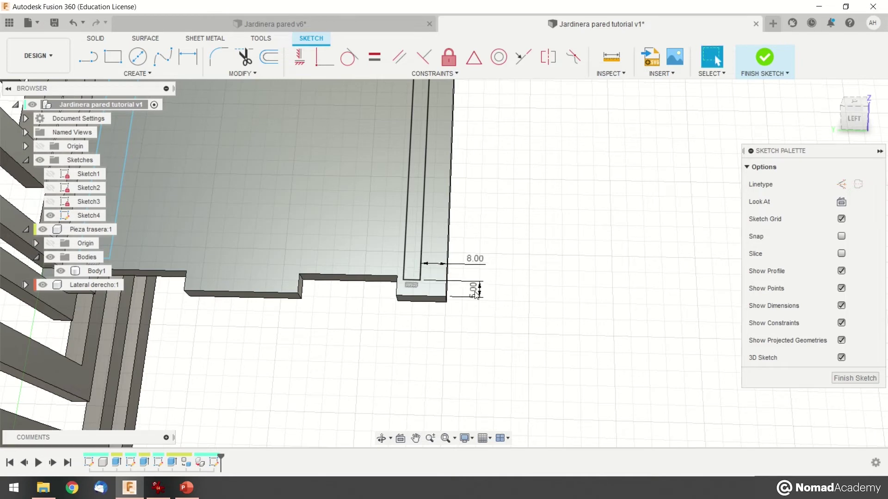
{"action": "scroll", "coordinate": [536, 236], "scroll_direction": "down", "scroll_amount": 3}
{"action": "left_click_drag", "start_coordinate": [526, 232], "coordinate": [586, 251]}
{"action": "key", "text": "Escape"}
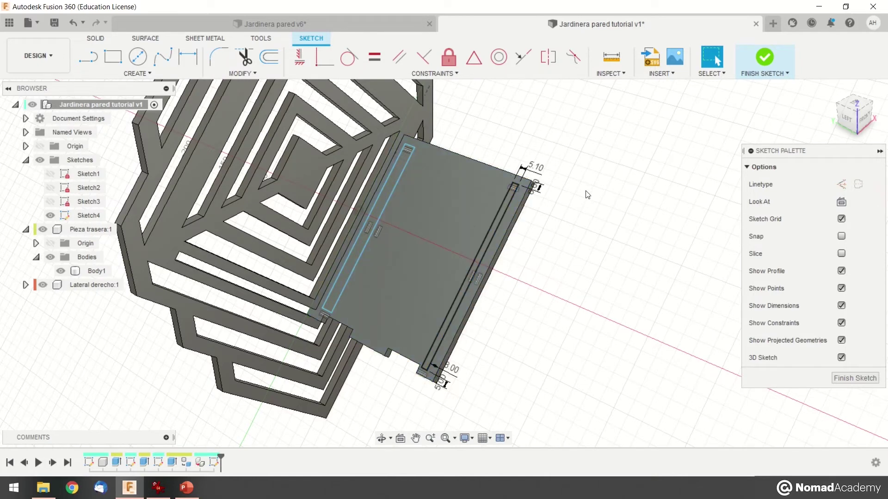
- Switch to IrfanView and examine the planter's lower corner in the original design photo, returning to the CAD sketch at the end
{"action": "left_click", "coordinate": [159, 485]}
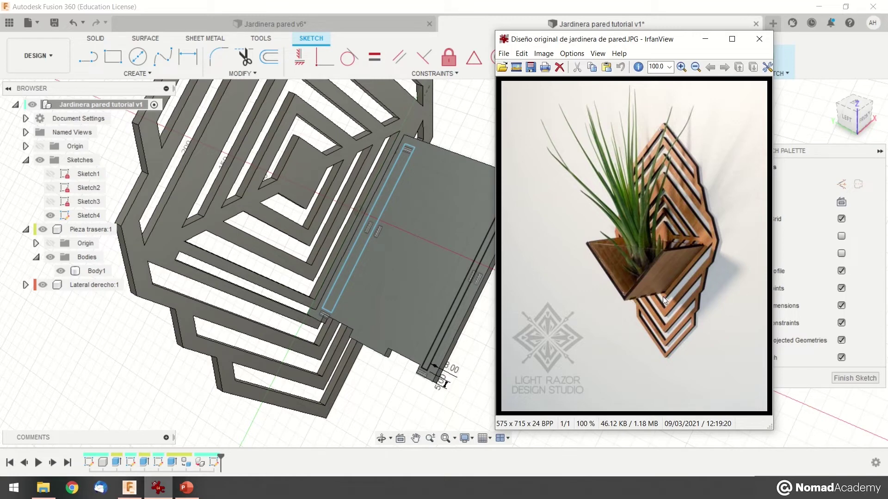
{"action": "scroll", "coordinate": [662, 296], "scroll_direction": "up", "scroll_amount": 3}
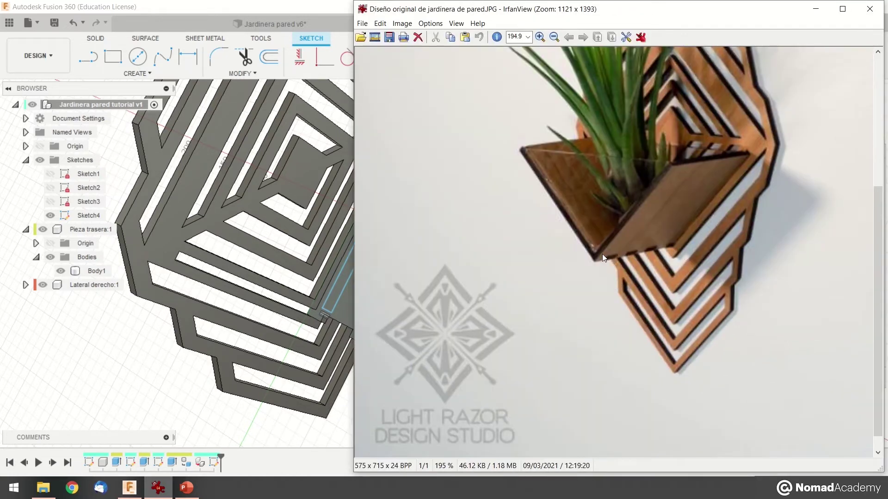
{"action": "scroll", "coordinate": [679, 245], "scroll_direction": "down", "scroll_amount": 2}
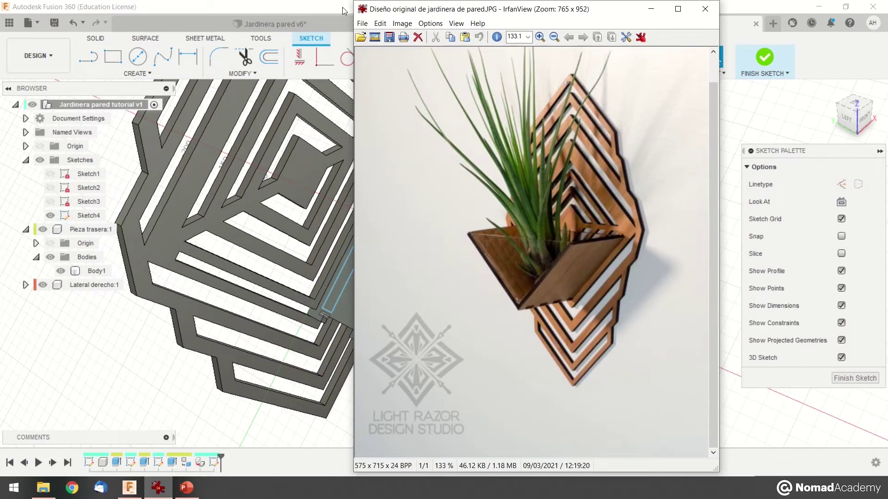
{"action": "left_click", "coordinate": [315, 6]}
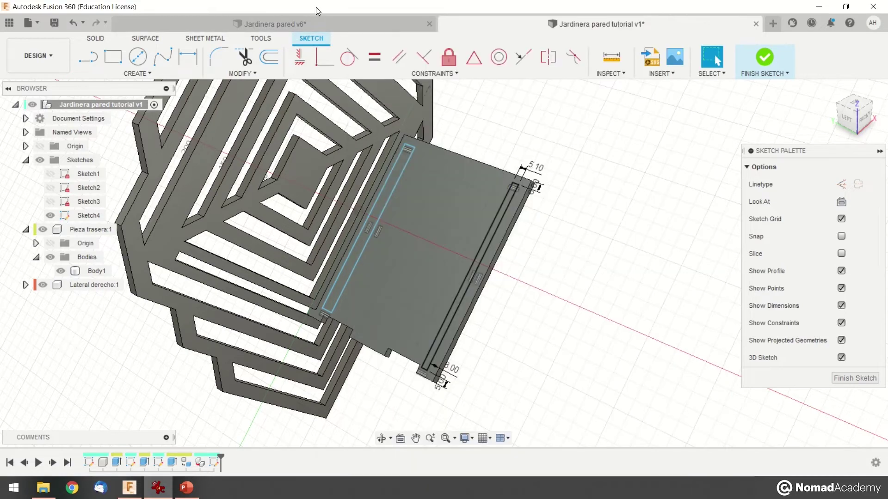
- Dimension the width of the slot nearest the back piece as 5.1 mm
{"action": "scroll", "coordinate": [508, 218], "scroll_direction": "down", "scroll_amount": 2}
{"action": "middle_click_drag", "start_coordinate": [494, 275], "coordinate": [518, 287], "text": "shift"}
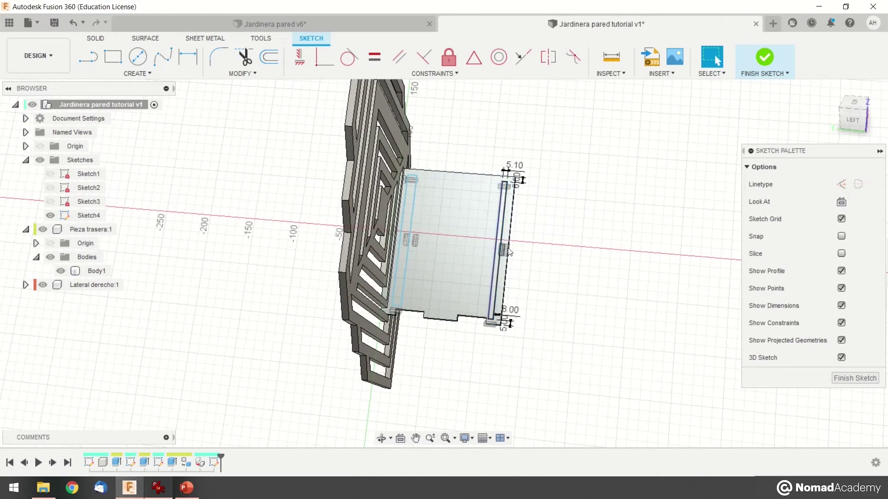
{"action": "scroll", "coordinate": [508, 252], "scroll_direction": "up", "scroll_amount": 2}
{"action": "mouse_move", "coordinate": [547, 257]}
{"action": "middle_mouse_down", "text": "shift"}
{"action": "mouse_move", "coordinate": [531, 313]}
{"action": "mouse_move", "coordinate": [508, 277]}
{"action": "middle_mouse_up", "text": "shift"}
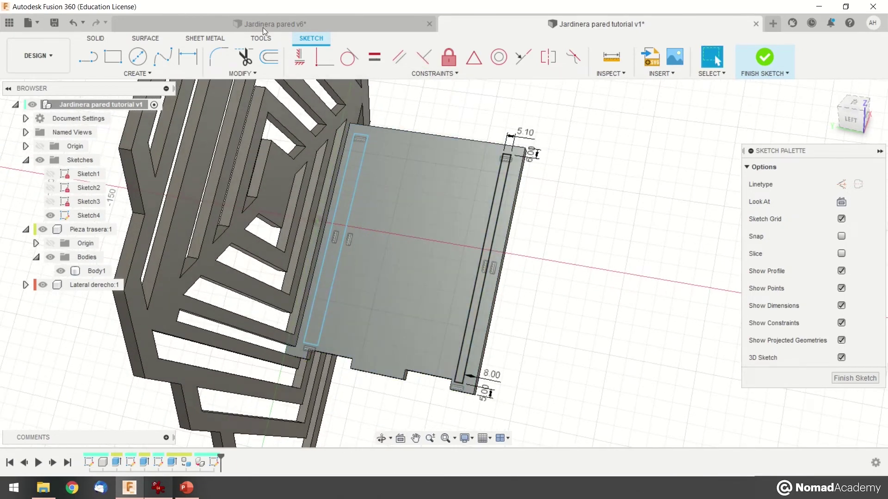
{"action": "left_click", "coordinate": [195, 57]}
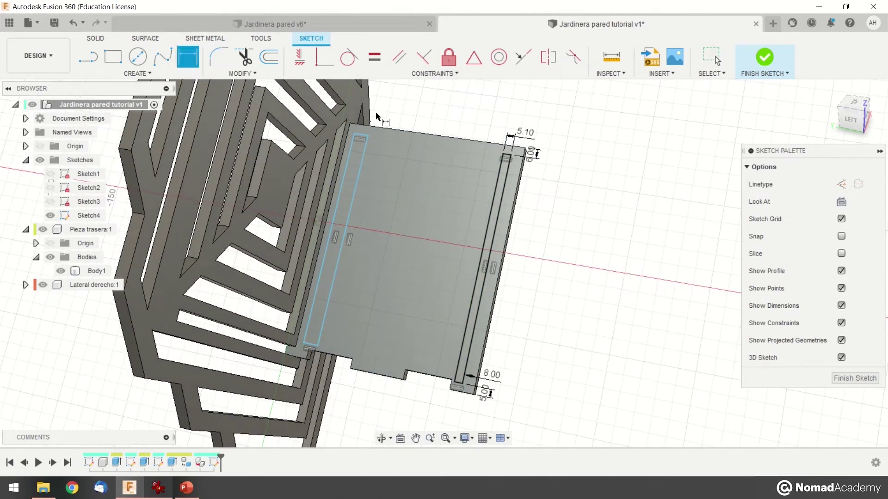
{"action": "left_click", "coordinate": [365, 133]}
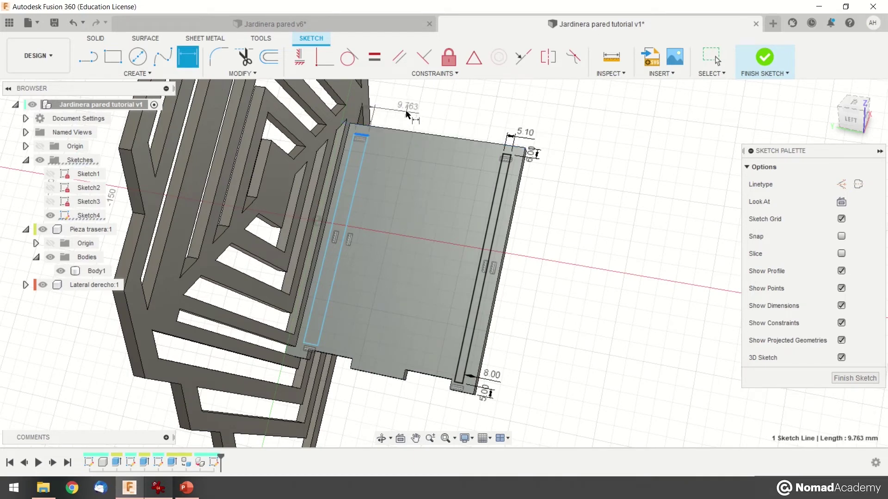
{"action": "left_click", "coordinate": [413, 115]}
{"action": "type", "text": "5.1"}
{"action": "key", "text": "Return"}
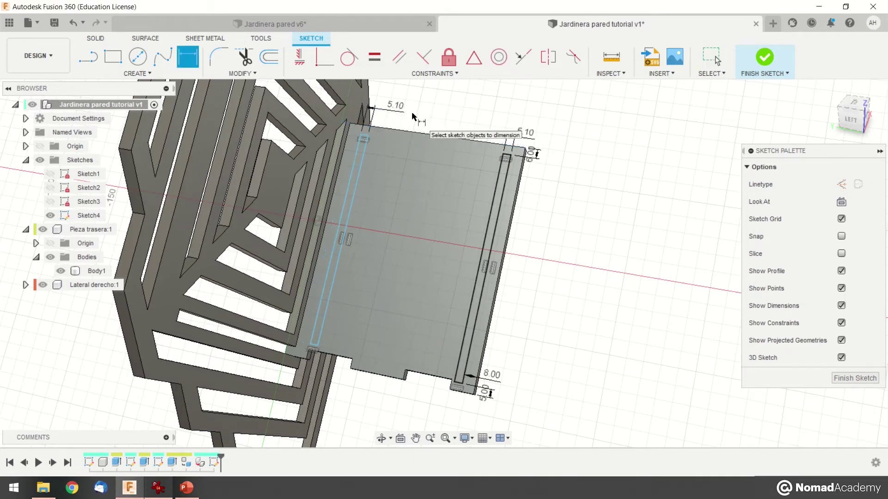
- Dimension the inner slot's upper end 6 mm from the panel's upper edge
{"action": "middle_click_drag", "start_coordinate": [359, 382], "coordinate": [382, 323]}
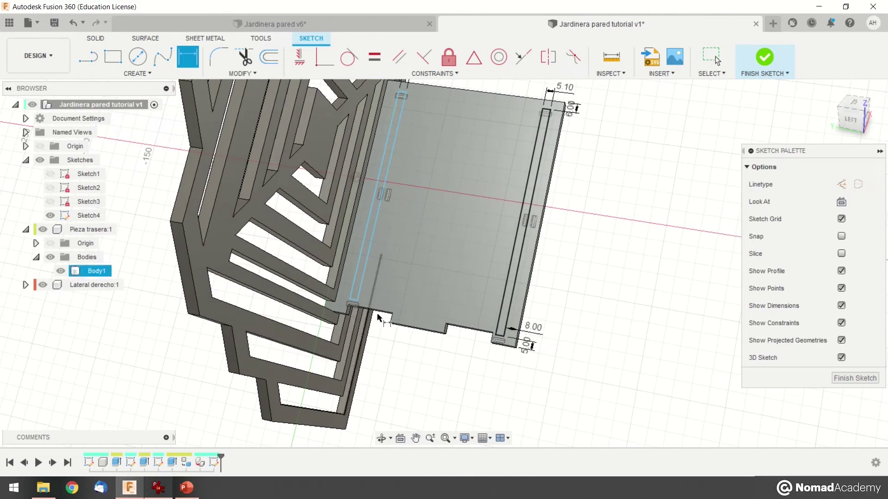
{"action": "scroll", "coordinate": [425, 138], "scroll_direction": "up", "scroll_amount": 5}
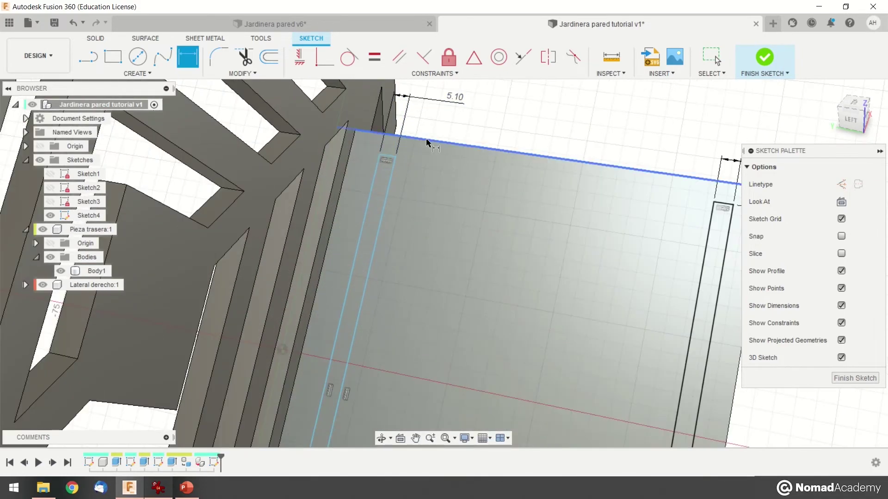
{"action": "left_click", "coordinate": [426, 139]}
{"action": "left_click", "coordinate": [387, 158]}
{"action": "left_click", "coordinate": [452, 129]}
{"action": "middle_click_drag", "start_coordinate": [574, 154], "coordinate": [402, 178]}
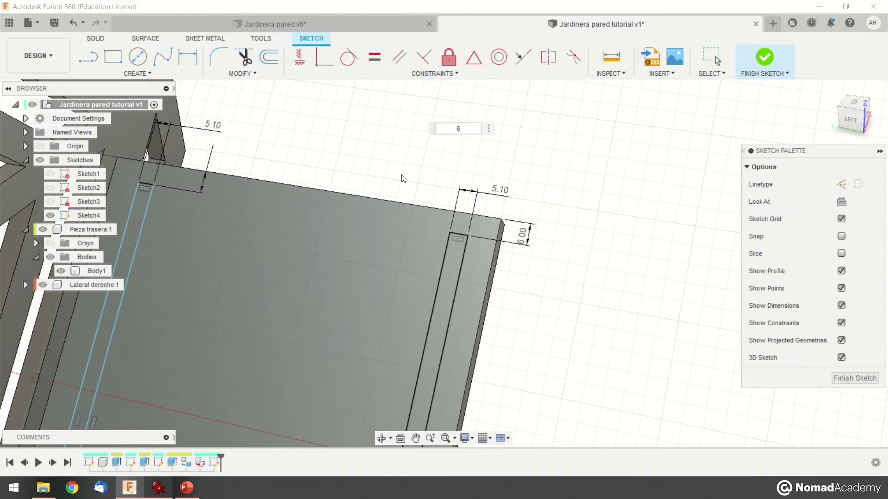
{"action": "key", "text": "Return"}
- Dimension the inner slot's lower end 5 mm from the panel's lower edge
{"action": "scroll", "coordinate": [485, 298], "scroll_direction": "up", "scroll_amount": 5}
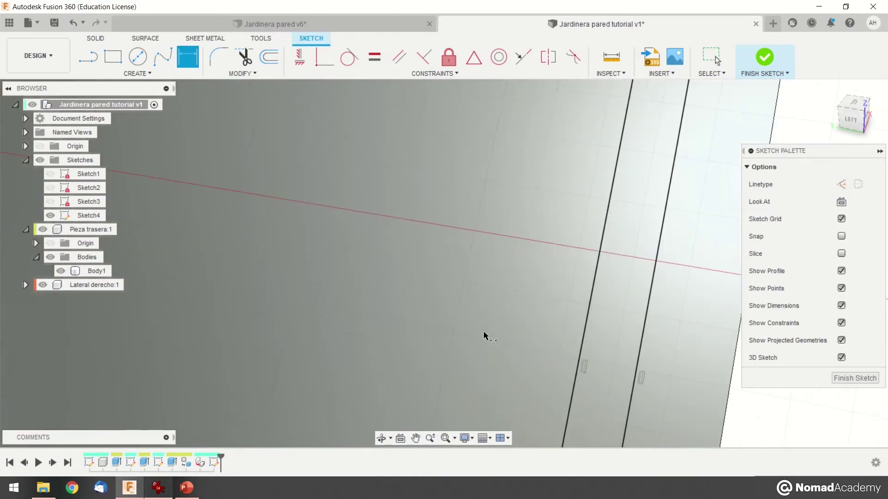
{"action": "scroll", "coordinate": [483, 336], "scroll_direction": "down", "scroll_amount": 6}
{"action": "scroll", "coordinate": [476, 298], "scroll_direction": "up", "scroll_amount": 4}
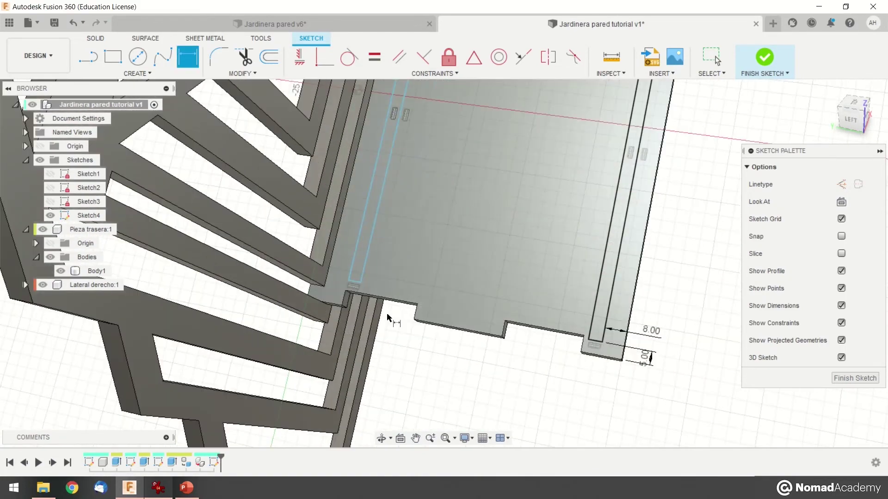
{"action": "scroll", "coordinate": [349, 299], "scroll_direction": "up", "scroll_amount": 3}
{"action": "left_click", "coordinate": [324, 307]}
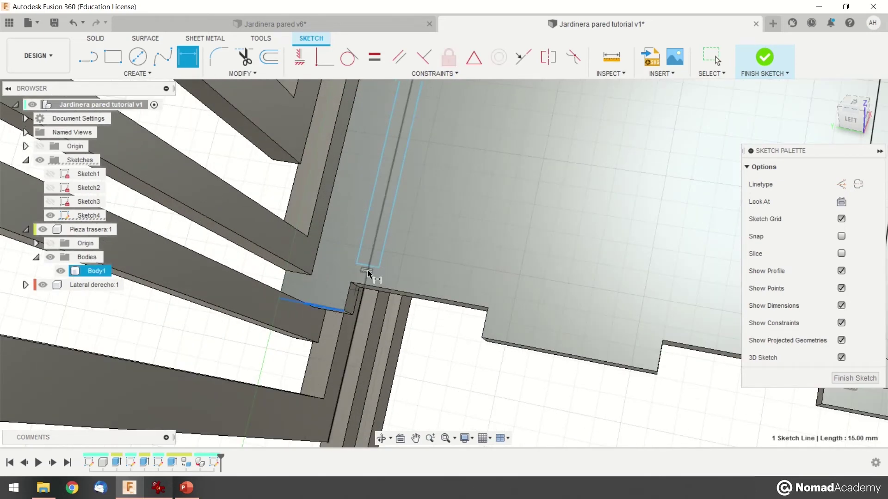
{"action": "left_click", "coordinate": [371, 266]}
{"action": "left_click", "coordinate": [458, 351]}
{"action": "type", "text": "5"}
{"action": "key", "text": "Return"}
{"action": "key", "text": "Escape"}
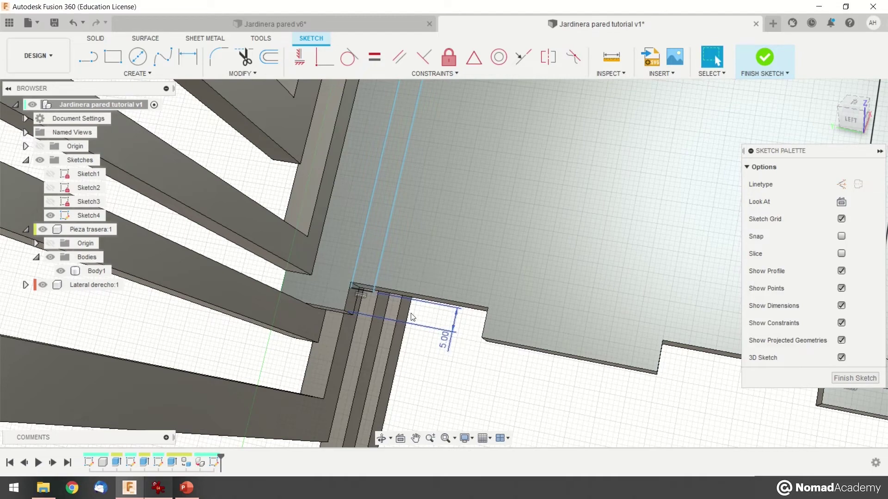
- Shift the inner slot sideways toward the back piece and check how it sits along the panel
{"action": "left_click_drag", "start_coordinate": [381, 261], "coordinate": [353, 259]}
{"action": "scroll", "coordinate": [353, 259], "scroll_direction": "up", "scroll_amount": 2}
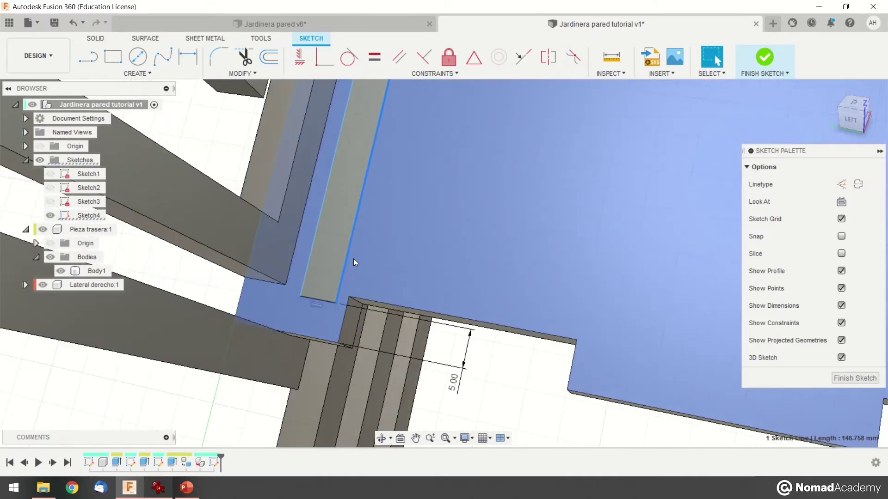
{"action": "scroll", "coordinate": [353, 259], "scroll_direction": "down", "scroll_amount": 5}
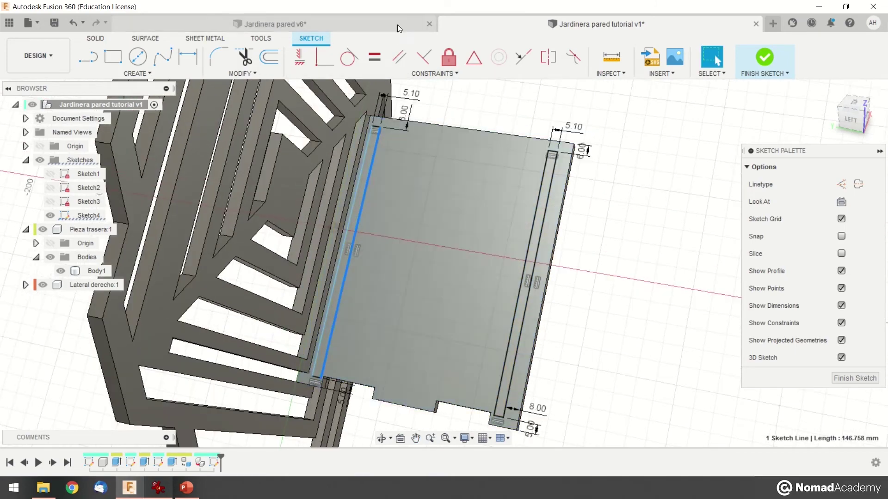
{"action": "middle_click_drag", "start_coordinate": [373, 204], "coordinate": [388, 206], "text": "shift"}
{"action": "scroll", "coordinate": [360, 296], "scroll_direction": "up", "scroll_amount": 3}
{"action": "scroll", "coordinate": [304, 321], "scroll_direction": "up", "scroll_amount": 2}
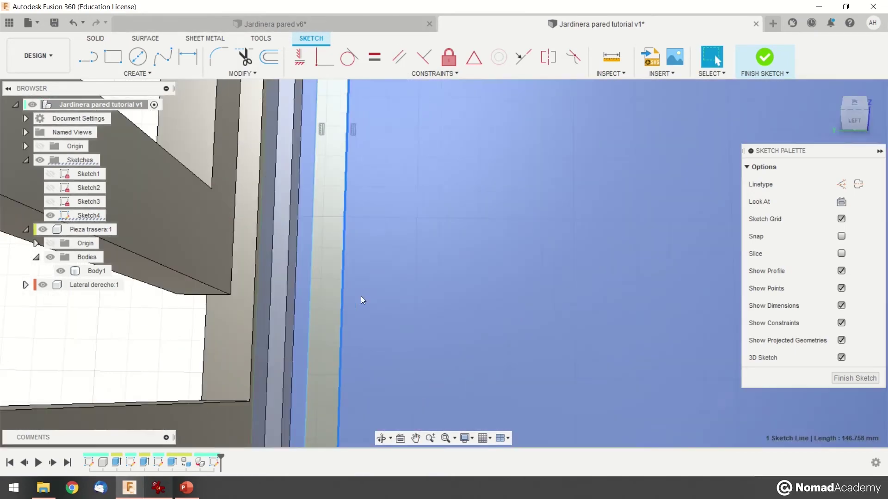
{"action": "mouse_move", "coordinate": [304, 320]}
{"action": "middle_mouse_down", "text": "shift"}
{"action": "mouse_move", "coordinate": [235, 260]}
{"action": "mouse_move", "coordinate": [256, 270]}
{"action": "mouse_move", "coordinate": [288, 262]}
{"action": "mouse_move", "coordinate": [290, 270]}
{"action": "middle_mouse_up", "text": "shift"}
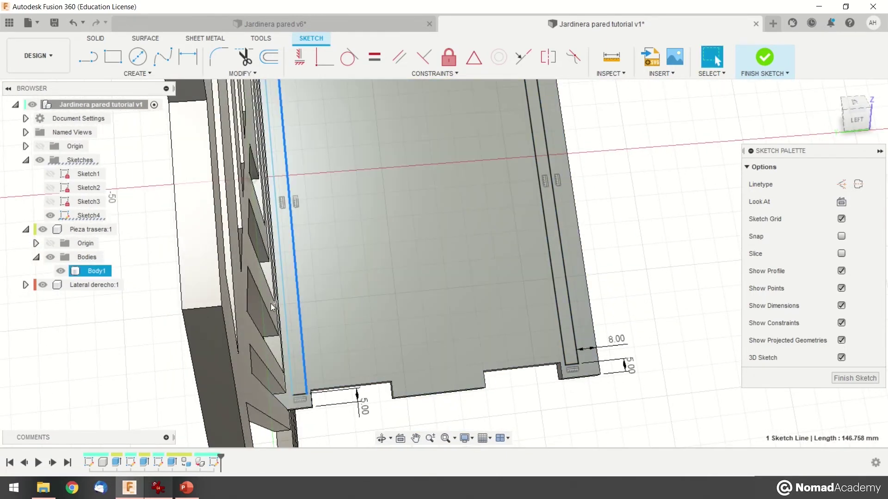
- In the Jardinera pared v6 design, measure from the back piece's face to the inner slot's upper corner, returning to the tutorial sketch at the end
{"action": "left_click", "coordinate": [335, 24]}
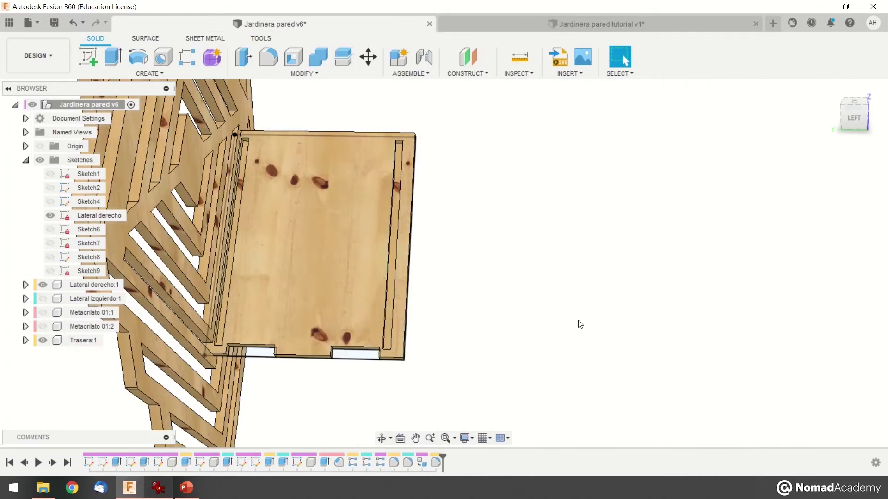
{"action": "scroll", "coordinate": [190, 246], "scroll_direction": "up", "scroll_amount": 3}
{"action": "middle_click_drag", "start_coordinate": [234, 347], "coordinate": [287, 319], "text": "shift"}
{"action": "left_click", "coordinate": [519, 58]}
{"action": "middle_click_drag", "start_coordinate": [490, 102], "coordinate": [399, 254], "text": "shift"}
{"action": "scroll", "coordinate": [396, 243], "scroll_direction": "up", "scroll_amount": 3}
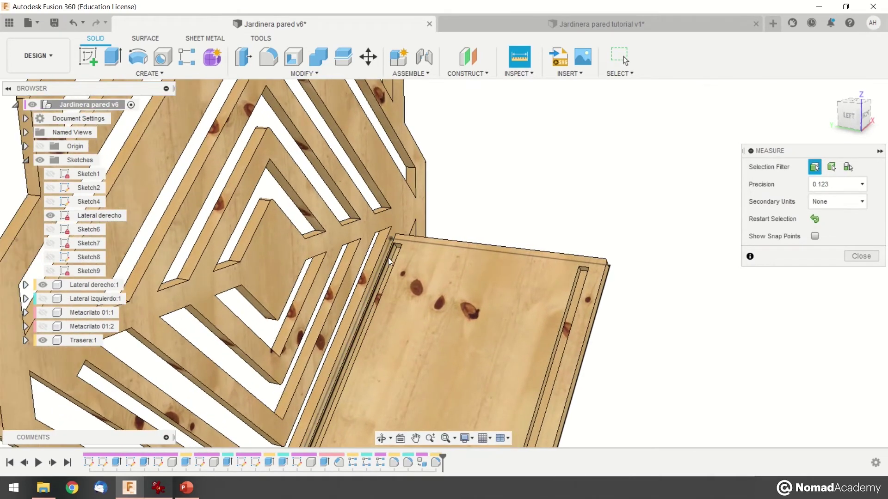
{"action": "left_click", "coordinate": [403, 225]}
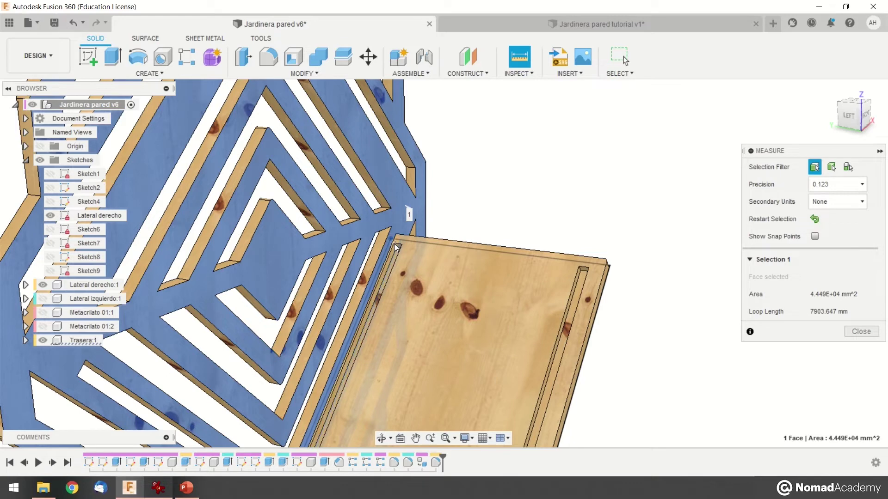
{"action": "left_click", "coordinate": [394, 244]}
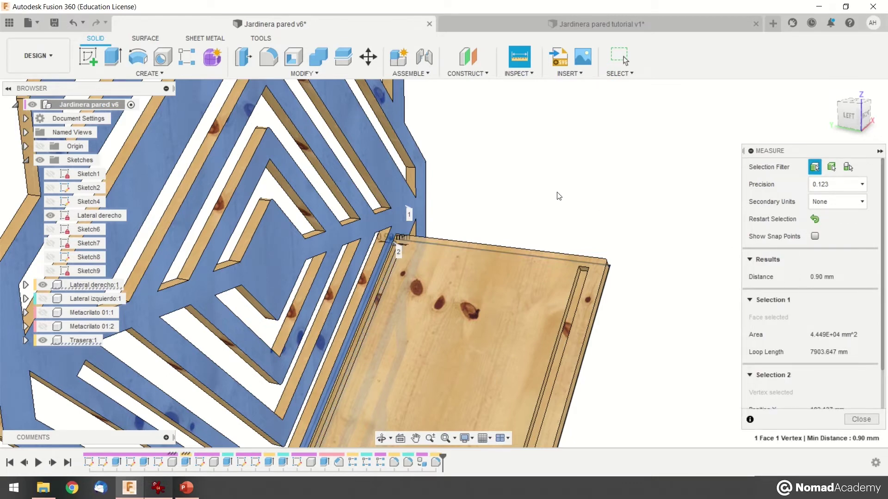
{"action": "left_click", "coordinate": [515, 24]}
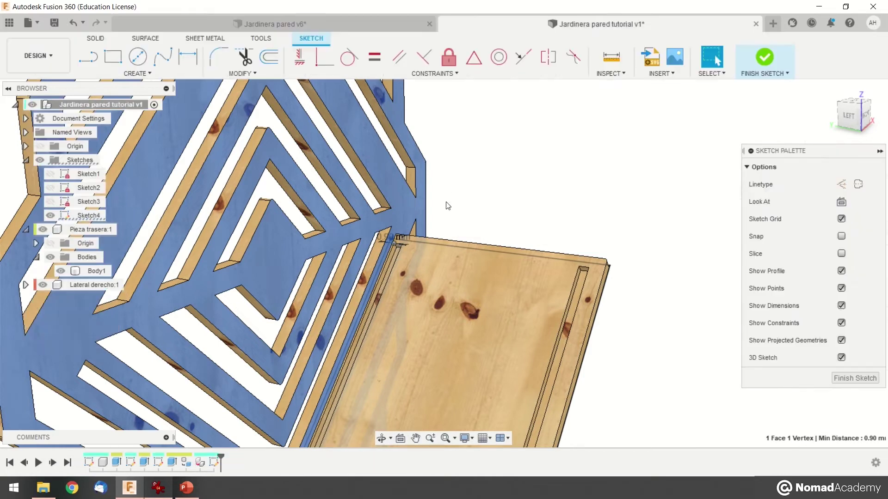
- Try to dimension the inner slot's long side against the adjacent back piece
{"action": "left_click", "coordinate": [384, 411]}
{"action": "scroll", "coordinate": [407, 344], "scroll_direction": "up", "scroll_amount": 3}
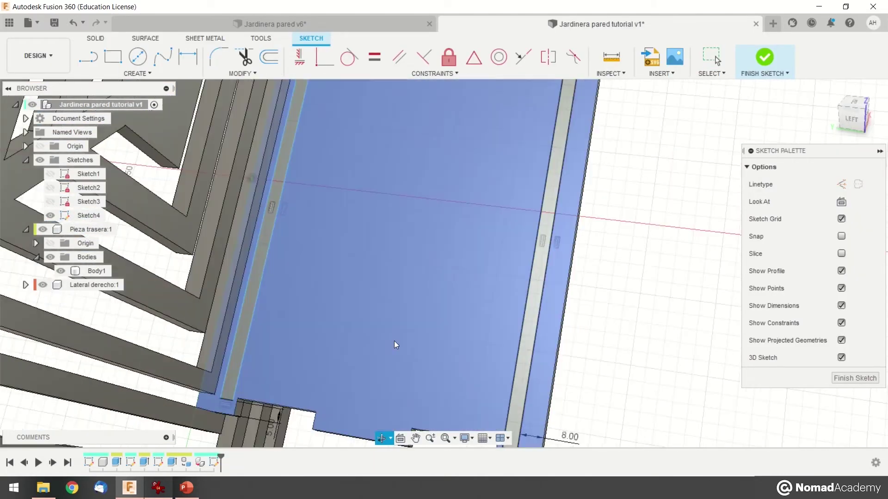
{"action": "left_click", "coordinate": [188, 56]}
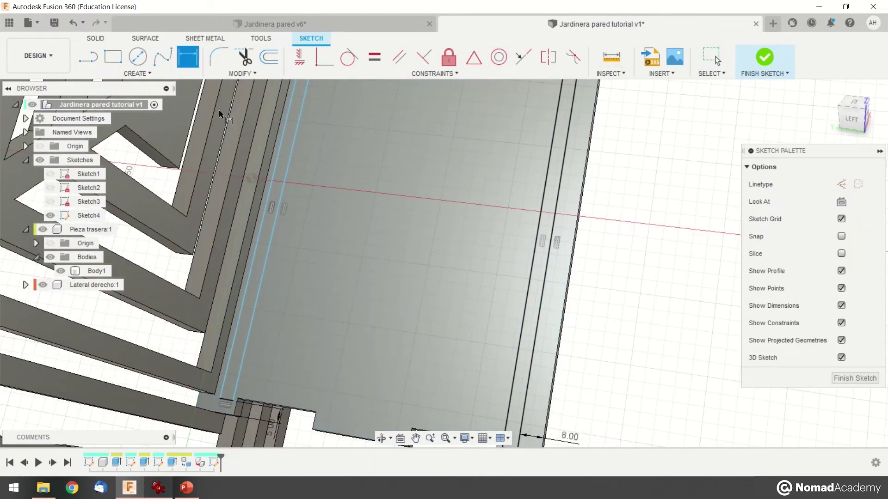
{"action": "left_click", "coordinate": [231, 348]}
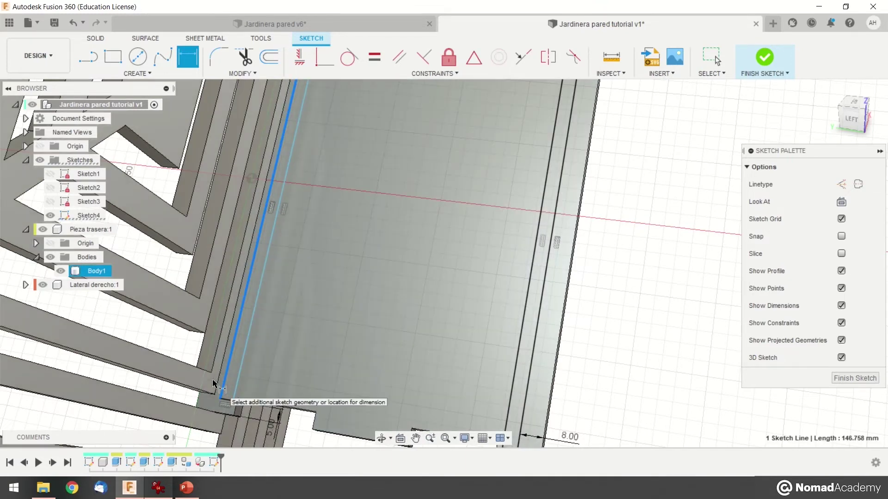
{"action": "left_click", "coordinate": [177, 373]}
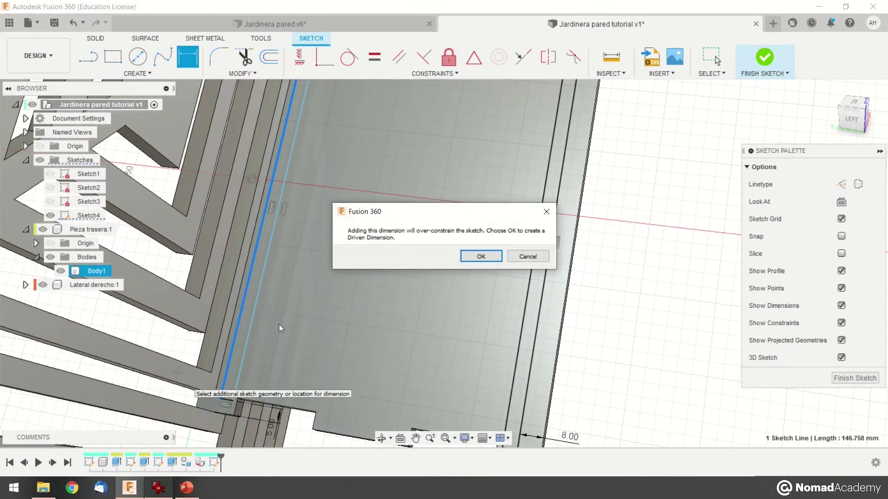
{"action": "key", "text": "Escape"}
{"action": "middle_click_drag", "start_coordinate": [268, 354], "coordinate": [397, 319]}
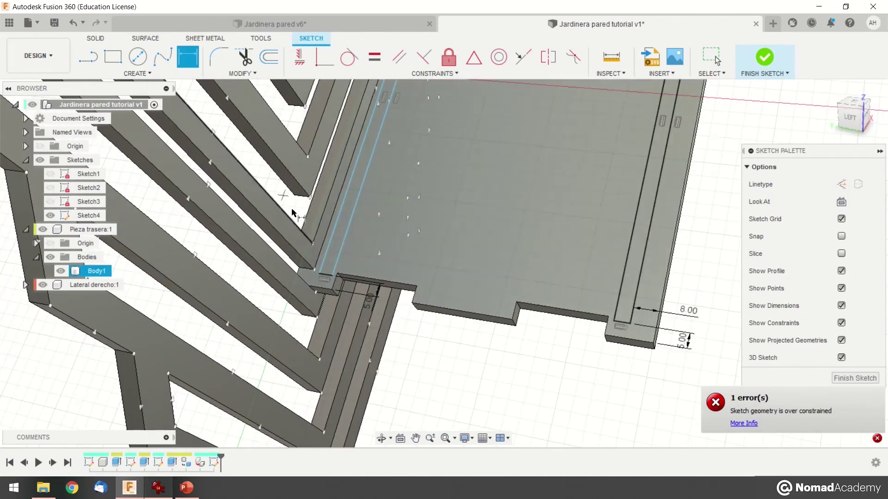
- Try again to dimension the inner slot's long side, using geometry at the panel's lower back corner
{"action": "left_click", "coordinate": [188, 59]}
{"action": "left_click", "coordinate": [189, 61]}
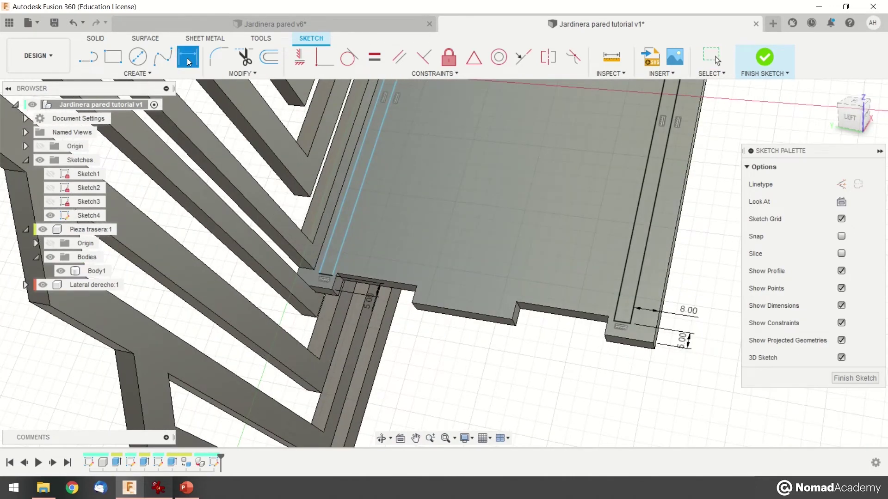
{"action": "left_click", "coordinate": [329, 251]}
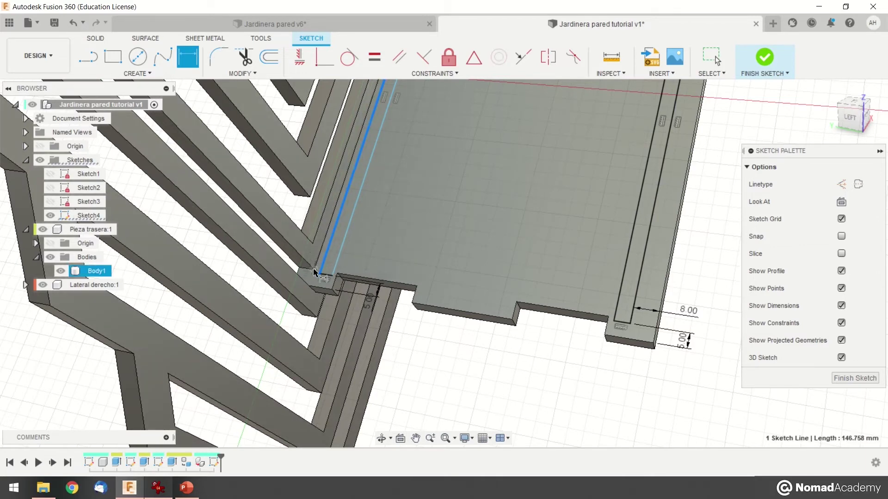
{"action": "left_click", "coordinate": [315, 285]}
{"action": "key", "text": "Escape"}
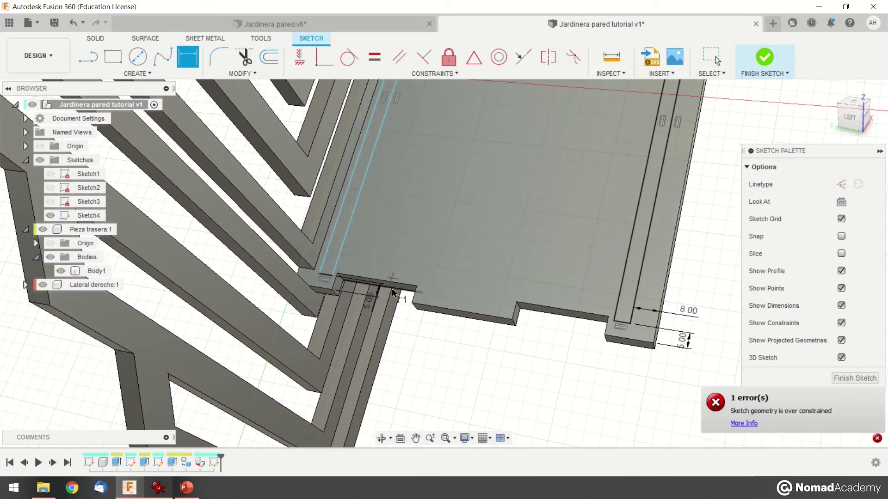
{"action": "middle_click_drag", "start_coordinate": [374, 305], "coordinate": [335, 232], "text": "shift"}
{"action": "key", "text": "Escape"}
- From behind the planter, dimension the inner slot's long side 8 mm from the panel's back edge
{"action": "left_click", "coordinate": [308, 247]}
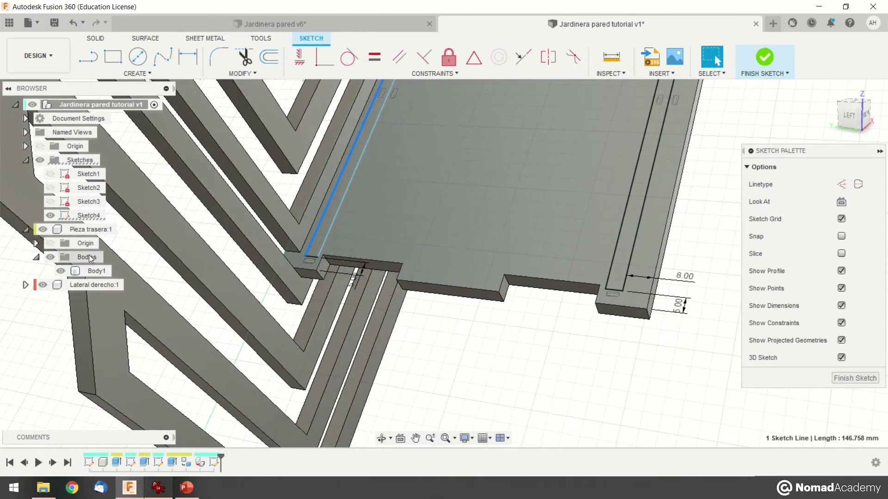
{"action": "mouse_move", "coordinate": [187, 223]}
{"action": "middle_mouse_down", "text": "shift"}
{"action": "mouse_move", "coordinate": [207, 219]}
{"action": "mouse_move", "coordinate": [197, 222]}
{"action": "middle_mouse_up", "text": "shift"}
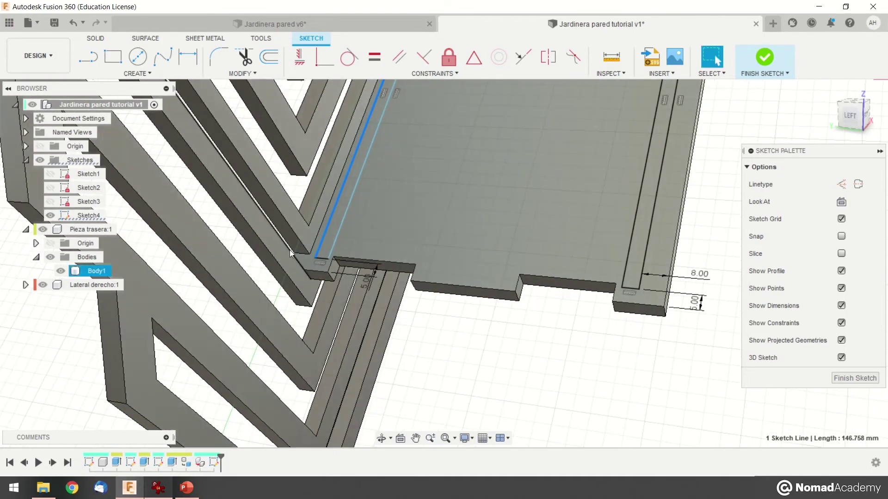
{"action": "mouse_move", "coordinate": [370, 331]}
{"action": "middle_mouse_down", "text": "shift"}
{"action": "mouse_move", "coordinate": [486, 254]}
{"action": "mouse_move", "coordinate": [420, 324]}
{"action": "middle_mouse_up", "text": "shift"}
{"action": "mouse_move", "coordinate": [434, 255]}
{"action": "middle_mouse_down", "text": "shift"}
{"action": "mouse_move", "coordinate": [468, 257]}
{"action": "mouse_move", "coordinate": [526, 229]}
{"action": "mouse_move", "coordinate": [555, 231]}
{"action": "mouse_move", "coordinate": [503, 226]}
{"action": "mouse_move", "coordinate": [539, 262]}
{"action": "middle_mouse_up", "text": "shift"}
{"action": "left_click", "coordinate": [596, 215]}
{"action": "left_click", "coordinate": [477, 263]}
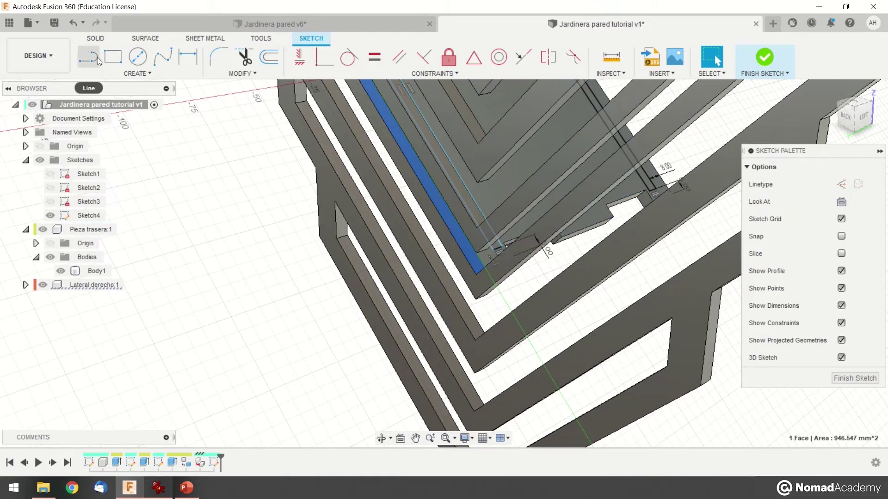
{"action": "left_click", "coordinate": [188, 57]}
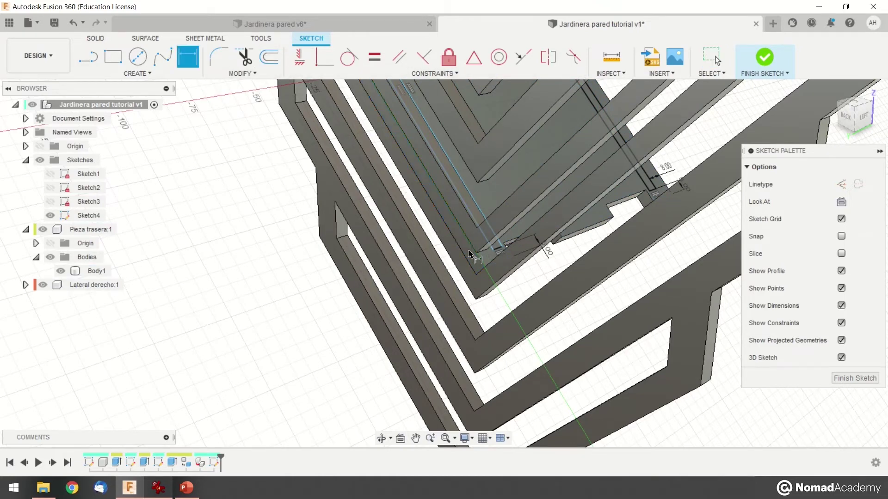
{"action": "scroll", "coordinate": [472, 260], "scroll_direction": "up", "scroll_amount": 5}
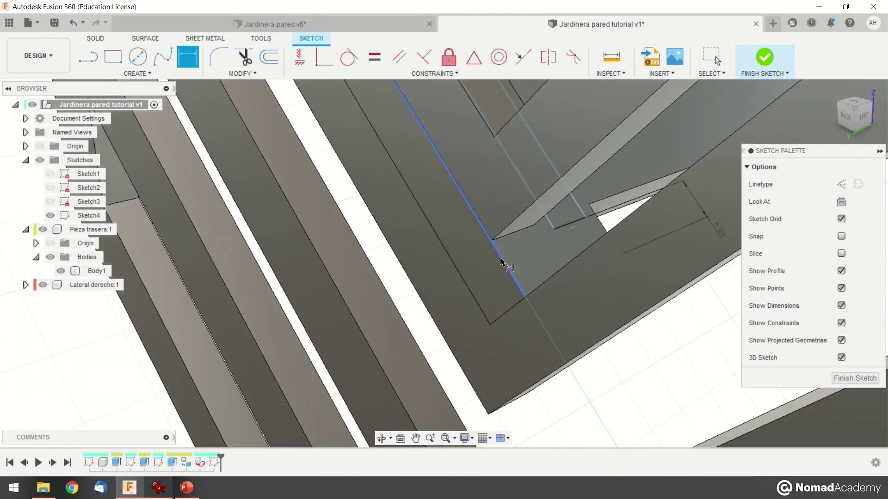
{"action": "left_click", "coordinate": [549, 223]}
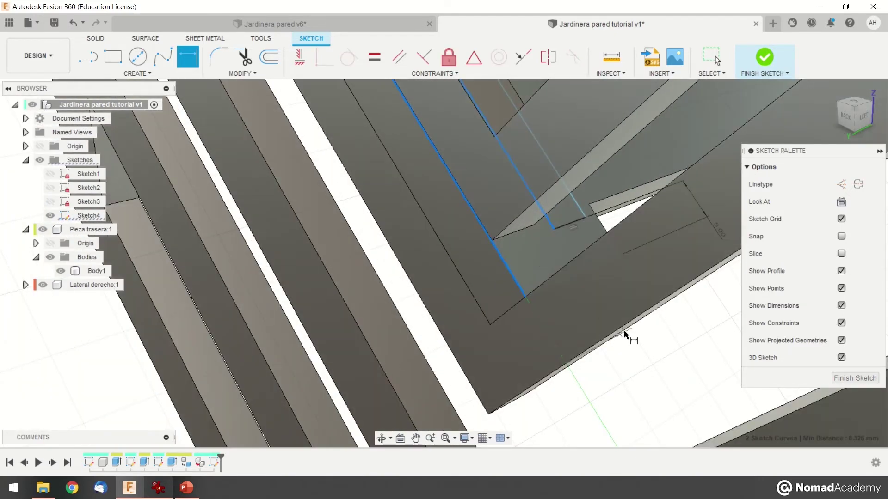
{"action": "scroll", "coordinate": [630, 345], "scroll_direction": "up", "scroll_amount": 3}
{"action": "scroll", "coordinate": [636, 370], "scroll_direction": "down", "scroll_amount": 3}
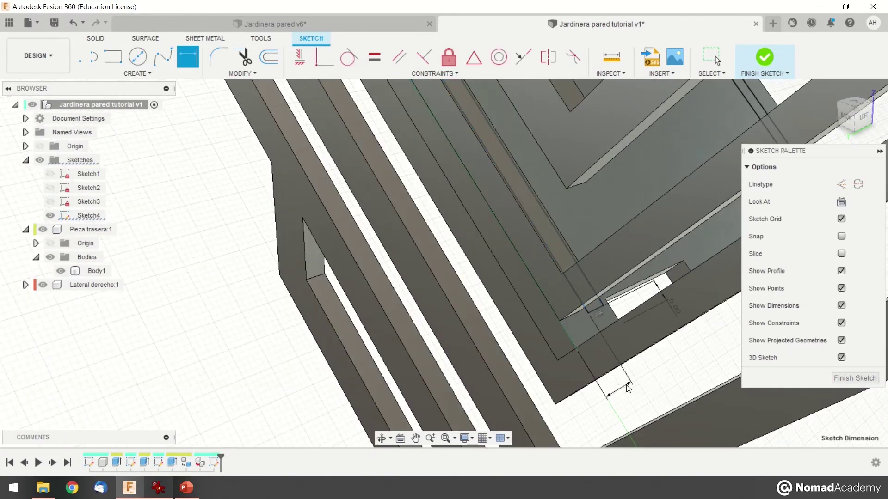
{"action": "left_click", "coordinate": [627, 387]}
{"action": "key", "text": "Return"}
- Switch to the Jardinera pared v6 design and measure the distance between the back piece's edge and the inner slot's long edge
{"action": "middle_click_drag", "start_coordinate": [652, 356], "coordinate": [537, 351], "text": "shift"}
{"action": "left_click", "coordinate": [272, 24]}
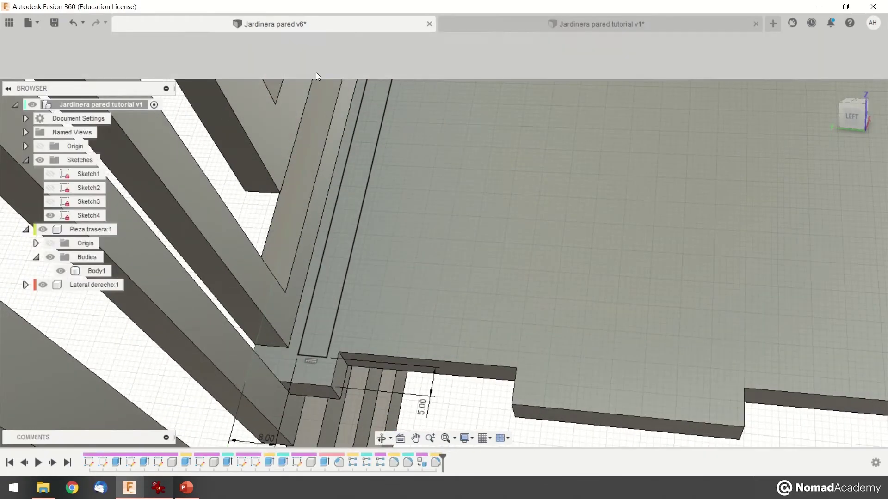
{"action": "middle_click_drag", "start_coordinate": [384, 309], "coordinate": [266, 250], "text": "shift"}
{"action": "left_click", "coordinate": [526, 59]}
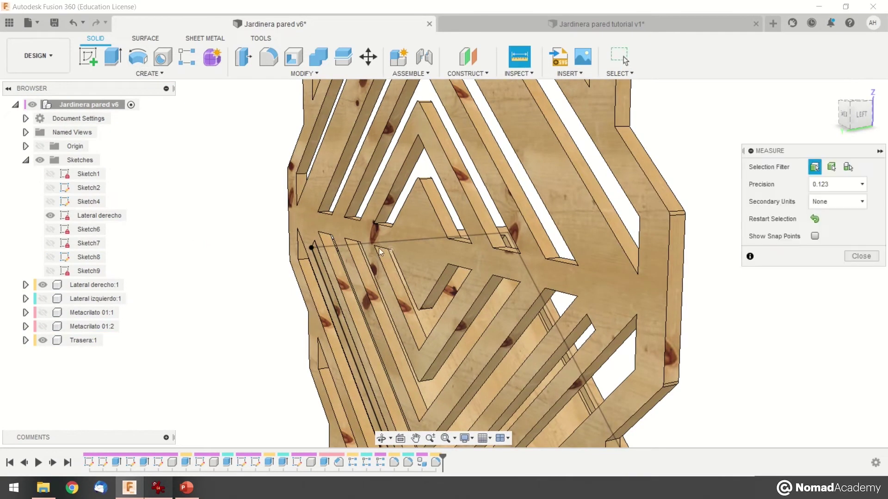
{"action": "left_click", "coordinate": [324, 254]}
{"action": "middle_click_drag", "start_coordinate": [325, 265], "coordinate": [360, 274], "text": "shift"}
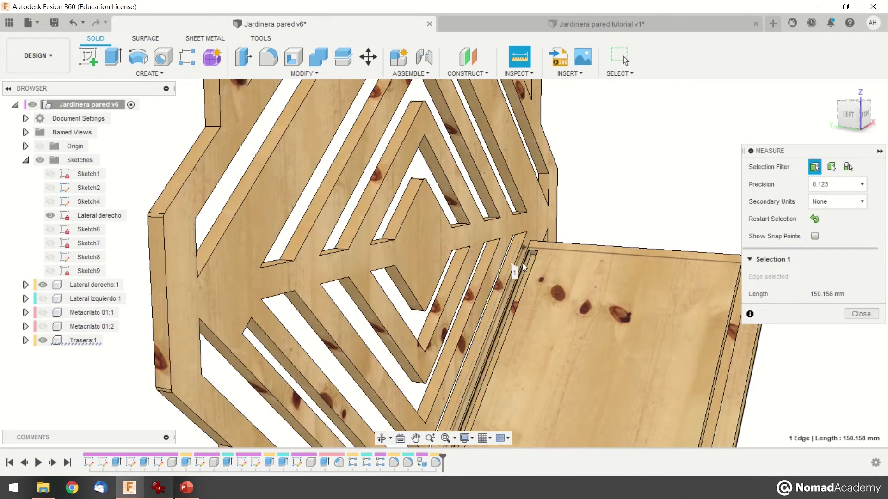
{"action": "left_click", "coordinate": [524, 265]}
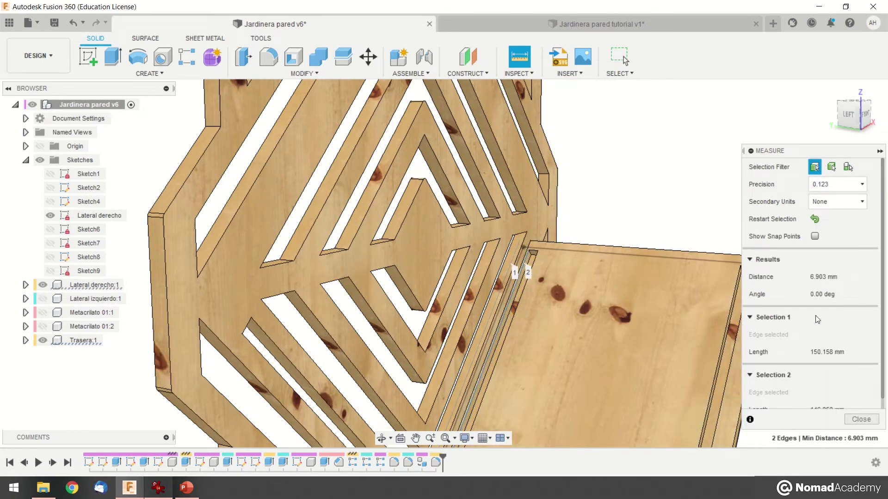
{"action": "scroll", "coordinate": [817, 320], "scroll_direction": "down", "scroll_amount": 1}
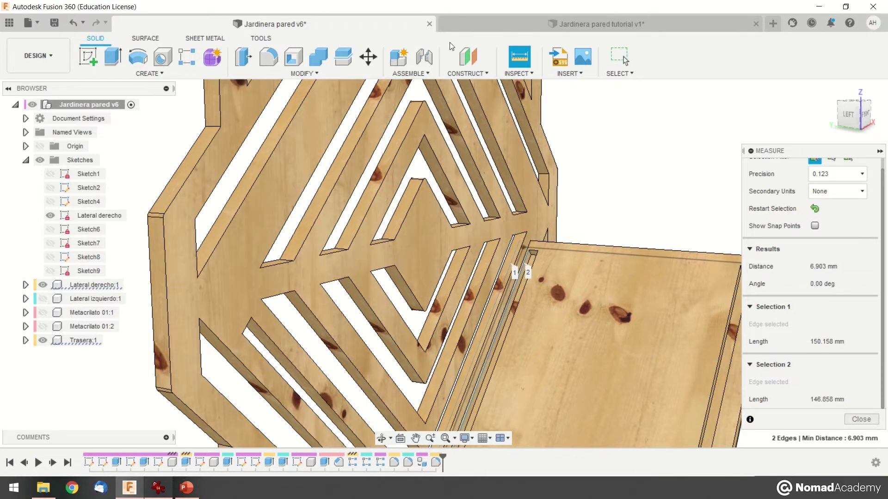
- Back in the tutorial sketch, set the inner slot's offset from the panel's back edge to 7 mm
{"action": "left_click", "coordinate": [473, 27]}
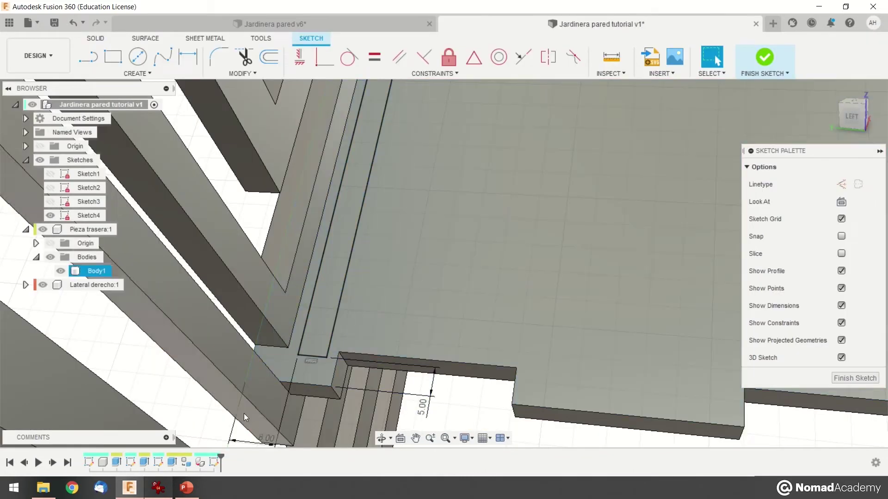
{"action": "double_click", "coordinate": [246, 442]}
{"action": "type", "text": "7"}
{"action": "key", "text": "Return"}
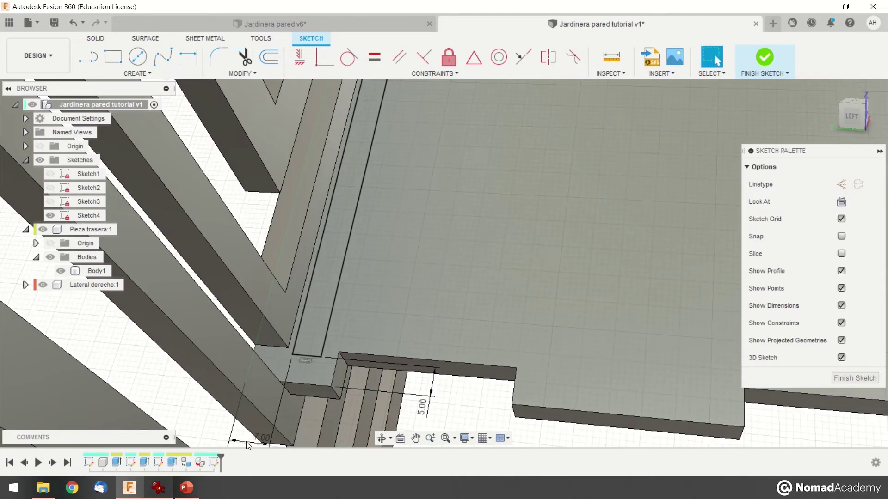
- Move the outer slot's 6.00 mm dimension clear of the right side panel and finish the slot sketch
{"action": "scroll", "coordinate": [348, 365], "scroll_direction": "down", "scroll_amount": 8}
{"action": "mouse_move", "coordinate": [349, 365]}
{"action": "middle_mouse_down", "text": "shift"}
{"action": "mouse_move", "coordinate": [383, 347]}
{"action": "mouse_move", "coordinate": [329, 354]}
{"action": "mouse_move", "coordinate": [422, 348]}
{"action": "mouse_move", "coordinate": [403, 344]}
{"action": "middle_mouse_up", "text": "shift"}
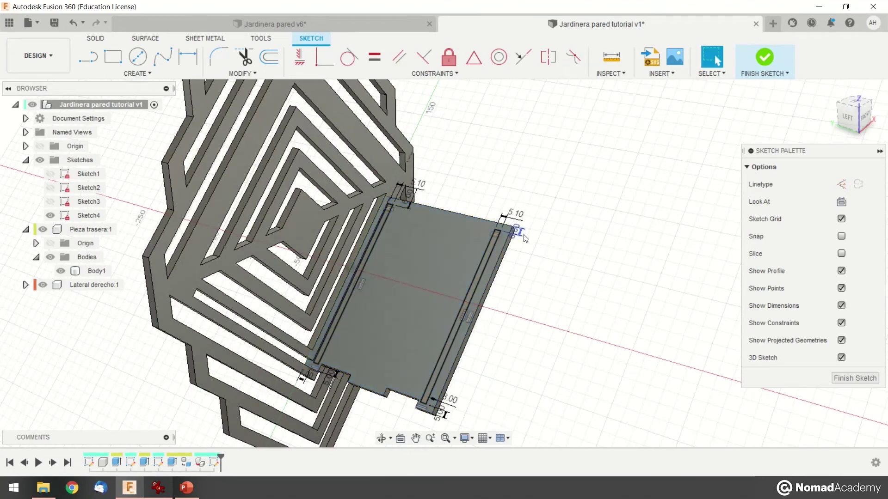
{"action": "left_click", "coordinate": [524, 237]}
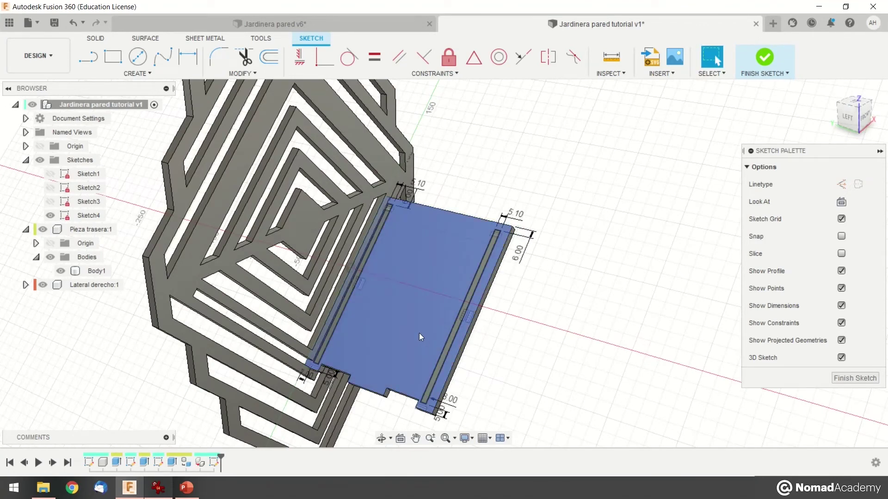
{"action": "middle_click_drag", "start_coordinate": [425, 330], "coordinate": [413, 318], "text": "shift"}
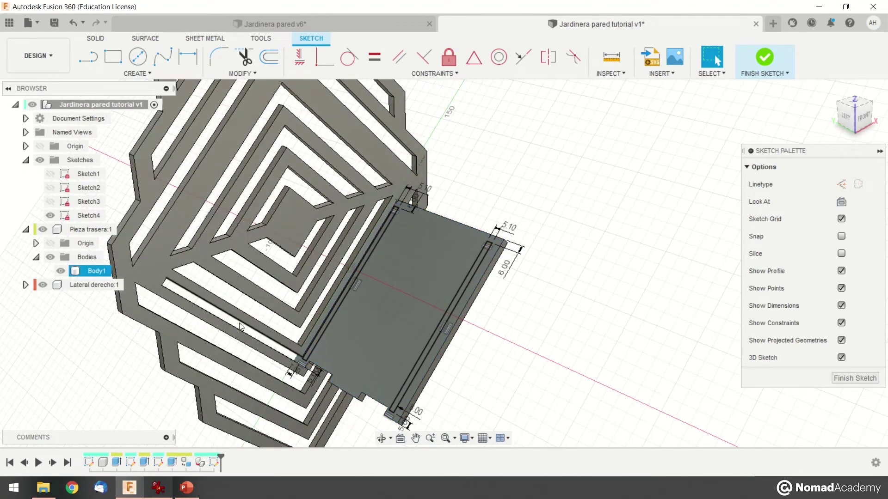
{"action": "middle_click_drag", "start_coordinate": [377, 317], "coordinate": [388, 305], "text": "shift"}
{"action": "left_click", "coordinate": [769, 60]}
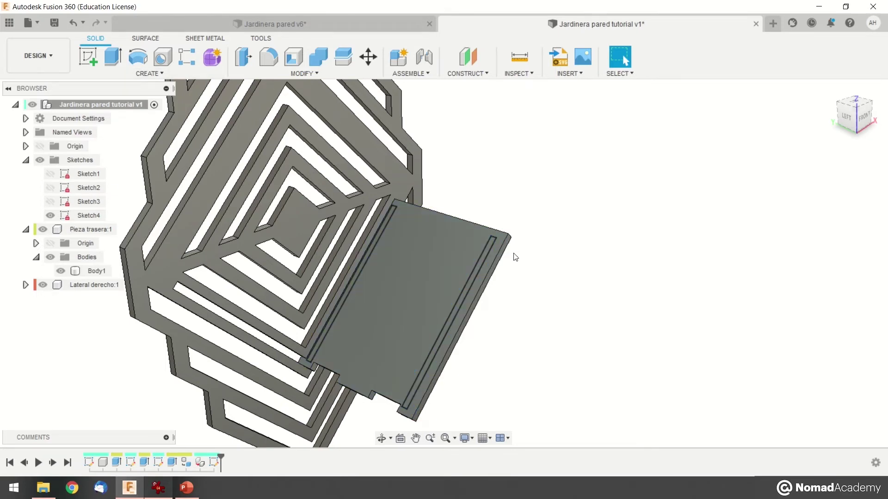
- Extrude both slot profiles as a cut into the right side panel
{"action": "left_click", "coordinate": [113, 57]}
{"action": "scroll", "coordinate": [496, 221], "scroll_direction": "up", "scroll_amount": 2}
{"action": "middle_click_drag", "start_coordinate": [495, 221], "coordinate": [581, 165]}
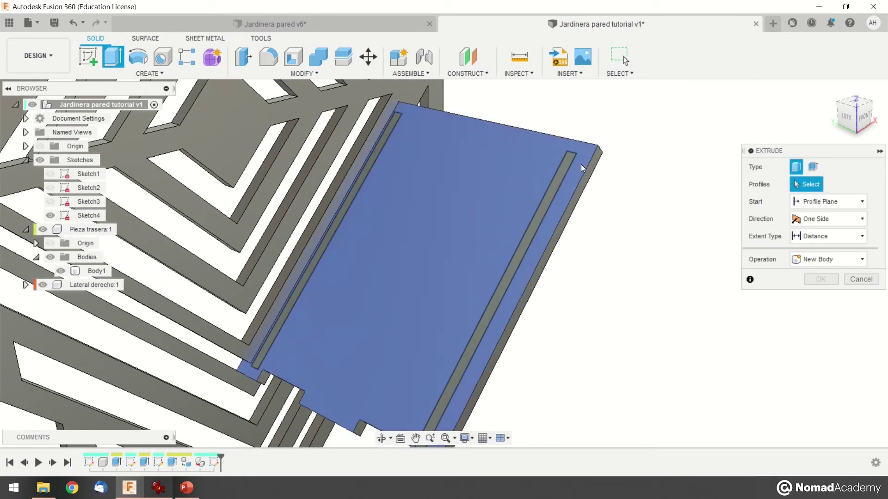
{"action": "left_click", "coordinate": [567, 163]}
{"action": "left_click", "coordinate": [392, 127]}
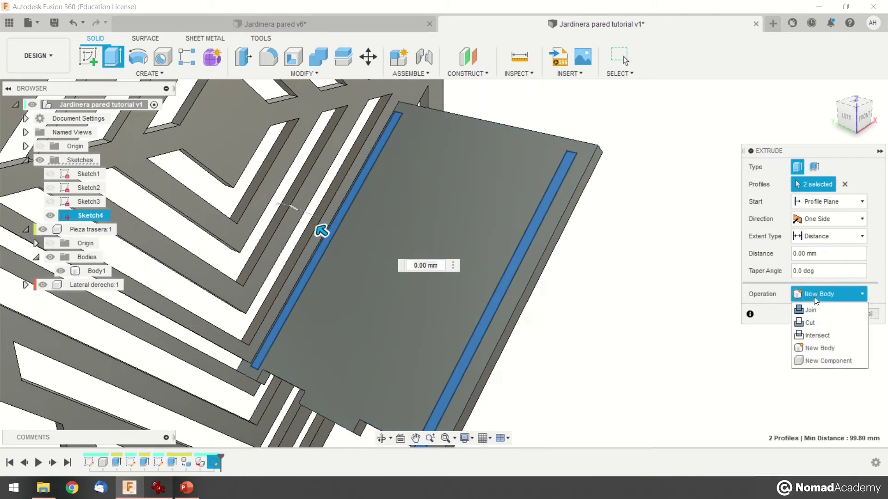
{"action": "left_click", "coordinate": [817, 323]}
{"action": "middle_click_drag", "start_coordinate": [617, 310], "coordinate": [603, 260]}
{"action": "middle_click_drag", "start_coordinate": [579, 289], "coordinate": [548, 286], "text": "shift"}
{"action": "left_click_drag", "start_coordinate": [345, 187], "coordinate": [363, 200]}
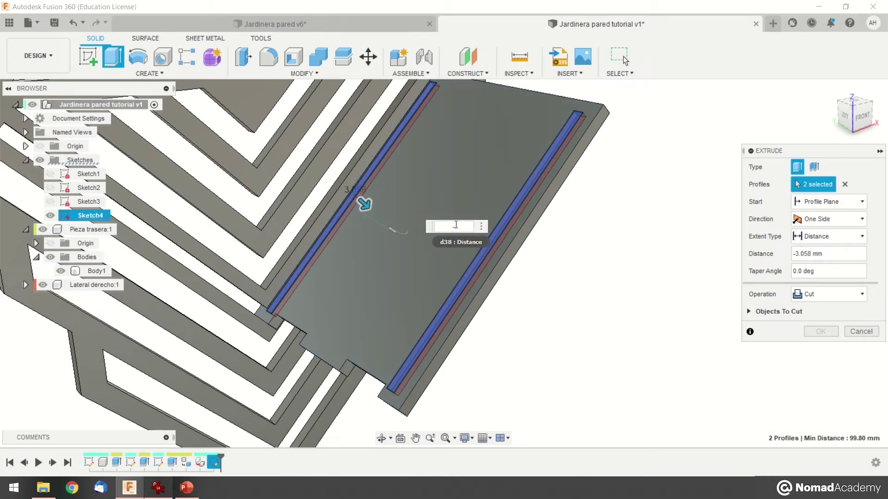
{"action": "key", "text": "Return"}
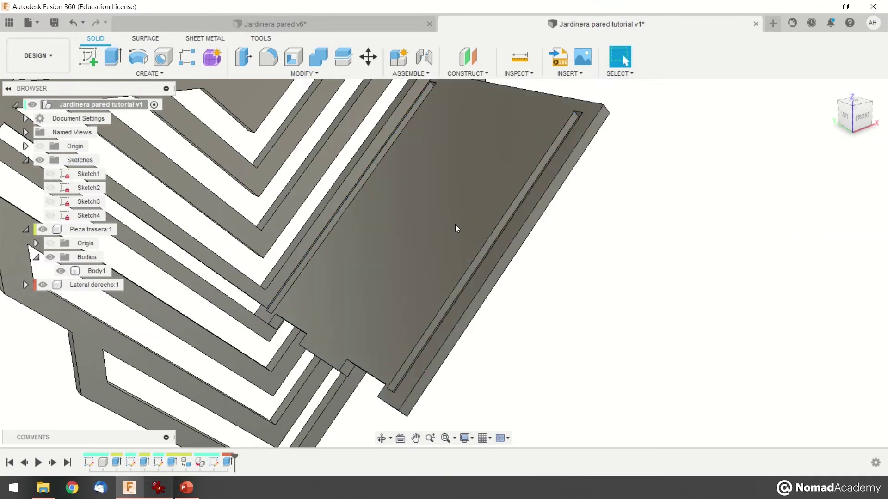
- Switch to the Jardinera pared v6 design and measure the outer slot's depth from the panel face to the slot floor
{"action": "middle_click_drag", "start_coordinate": [411, 271], "coordinate": [506, 348], "text": "shift"}
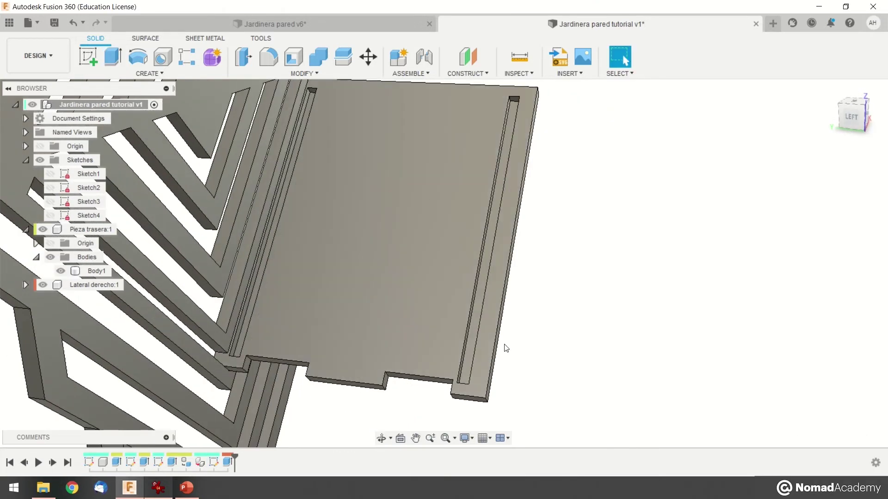
{"action": "left_click", "coordinate": [351, 24]}
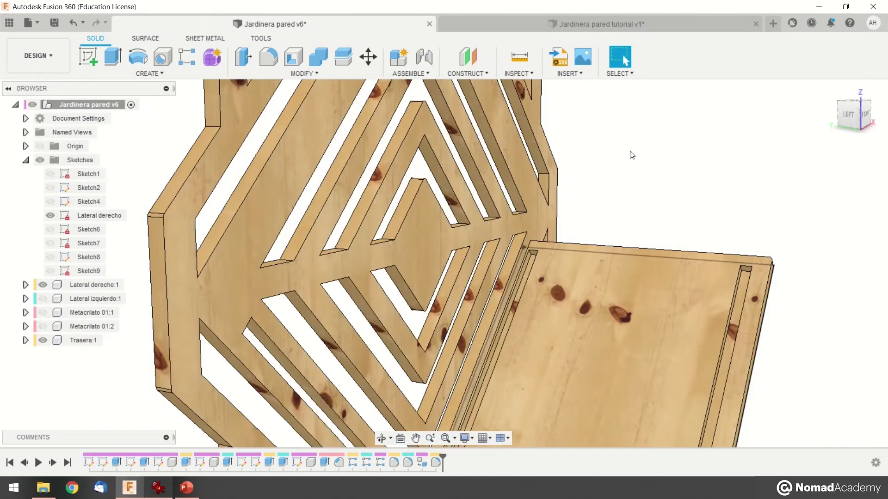
{"action": "left_click", "coordinate": [528, 64]}
{"action": "left_click", "coordinate": [703, 288]}
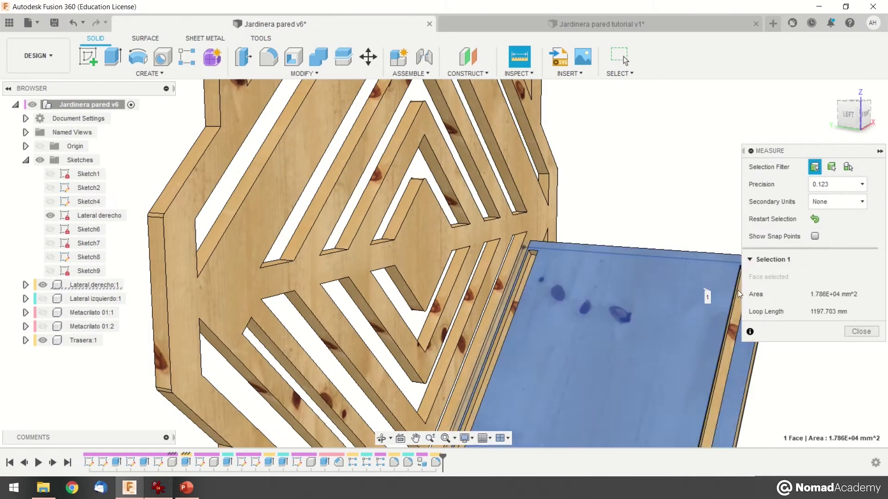
{"action": "left_click", "coordinate": [736, 321]}
{"action": "middle_click_drag", "start_coordinate": [690, 340], "coordinate": [565, 261]}
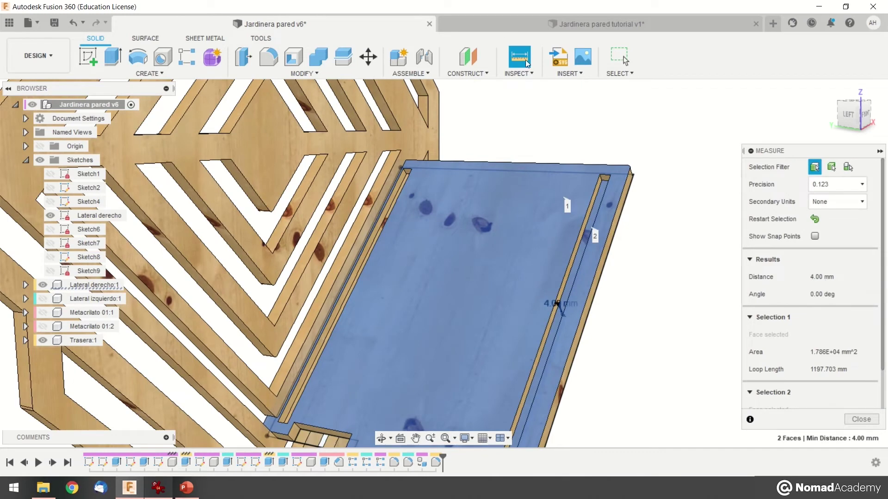
{"action": "key", "text": "Escape"}
- Back in the tutorial design, edit the slot cut on the right side panel to a distance of -4 mm
{"action": "left_click", "coordinate": [600, 23]}
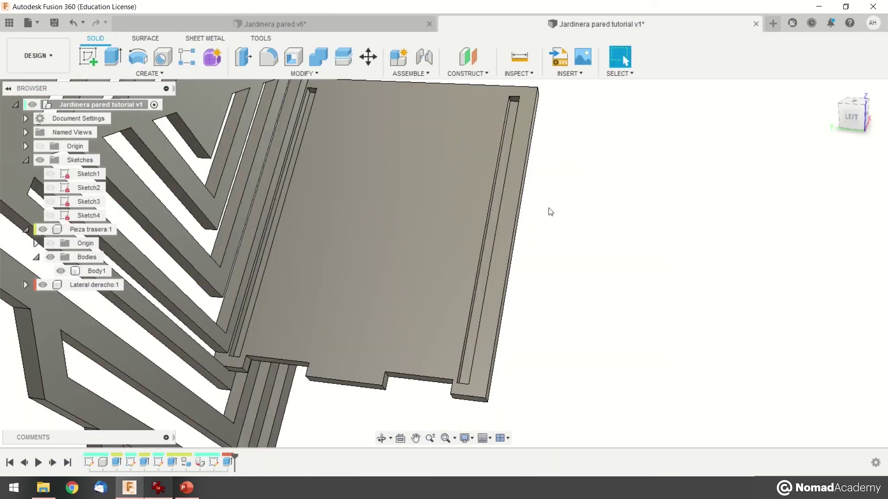
{"action": "left_click", "coordinate": [486, 257]}
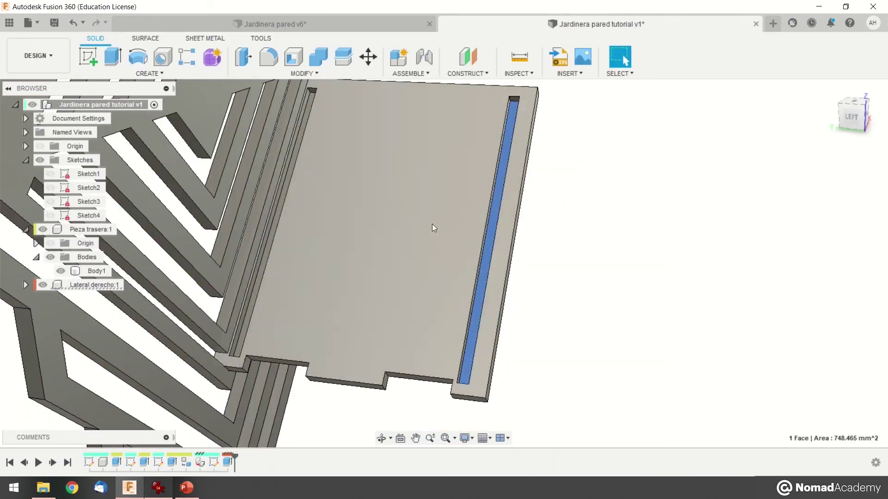
{"action": "left_click", "coordinate": [304, 434]}
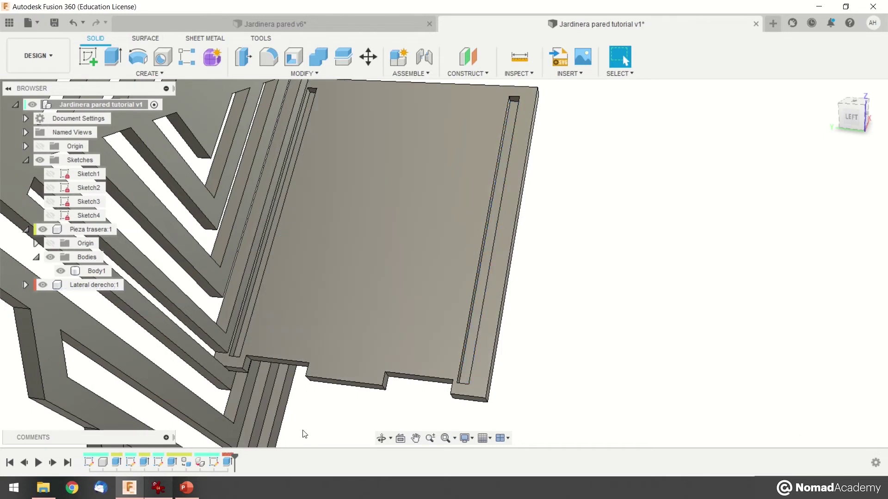
{"action": "double_click", "coordinate": [228, 461]}
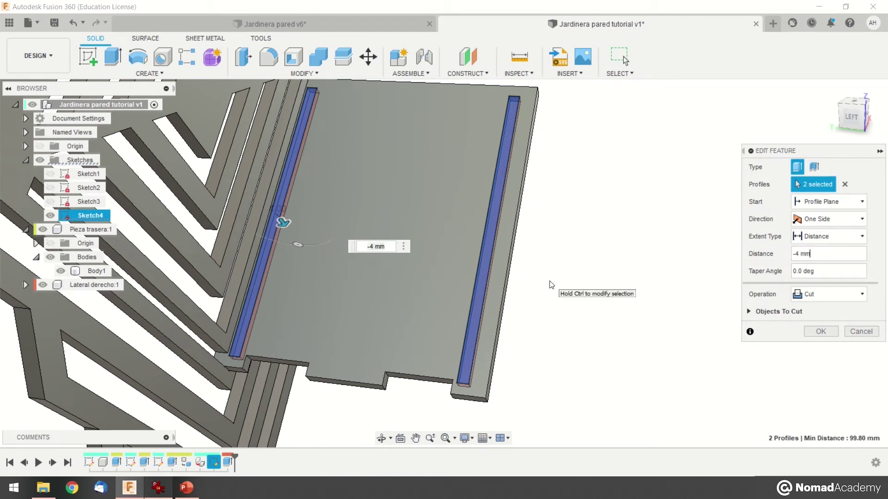
{"action": "key", "text": "Return"}
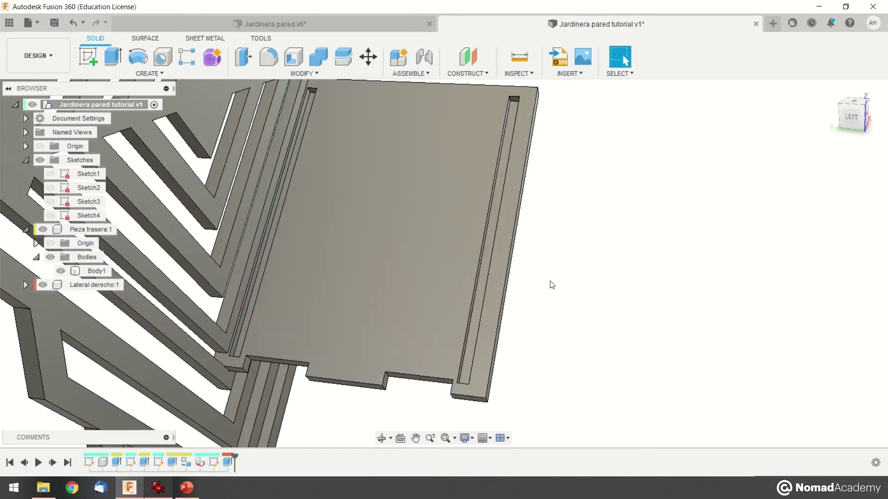
- Examine the back piece and the slotted right side panel from the front, the side and behind
{"action": "scroll", "coordinate": [440, 276], "scroll_direction": "down", "scroll_amount": 5}
{"action": "middle_click_drag", "start_coordinate": [451, 280], "coordinate": [465, 211], "text": "shift"}
{"action": "scroll", "coordinate": [466, 211], "scroll_direction": "up", "scroll_amount": 5}
{"action": "scroll", "coordinate": [528, 229], "scroll_direction": "down", "scroll_amount": 5}
{"action": "mouse_move", "coordinate": [575, 238]}
{"action": "middle_mouse_down", "text": "shift"}
{"action": "mouse_move", "coordinate": [620, 176]}
{"action": "mouse_move", "coordinate": [568, 245]}
{"action": "middle_mouse_up", "text": "shift"}
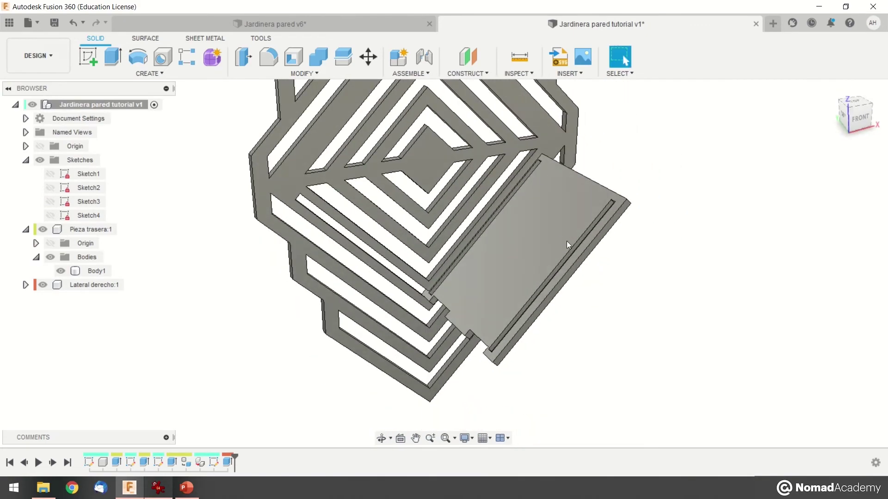
{"action": "left_click", "coordinate": [83, 286]}
{"action": "left_click", "coordinate": [204, 317]}
{"action": "middle_click_drag", "start_coordinate": [615, 241], "coordinate": [602, 228], "text": "shift"}
{"action": "middle_click_drag", "start_coordinate": [602, 228], "coordinate": [630, 268]}
{"action": "scroll", "coordinate": [617, 269], "scroll_direction": "down", "scroll_amount": 3}
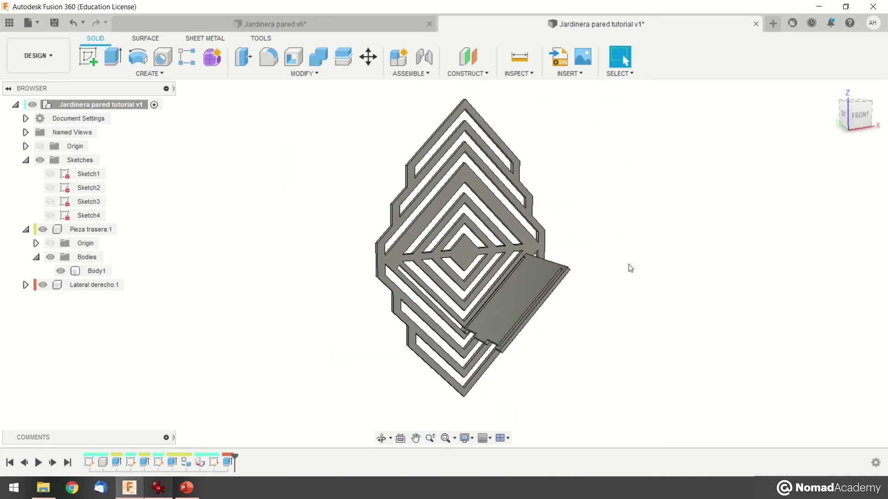
{"action": "middle_click_drag", "start_coordinate": [517, 347], "coordinate": [567, 314], "text": "shift"}
{"action": "middle_click_drag", "start_coordinate": [513, 273], "coordinate": [443, 262], "text": "shift"}
{"action": "middle_click_drag", "start_coordinate": [348, 227], "coordinate": [401, 231], "text": "shift"}
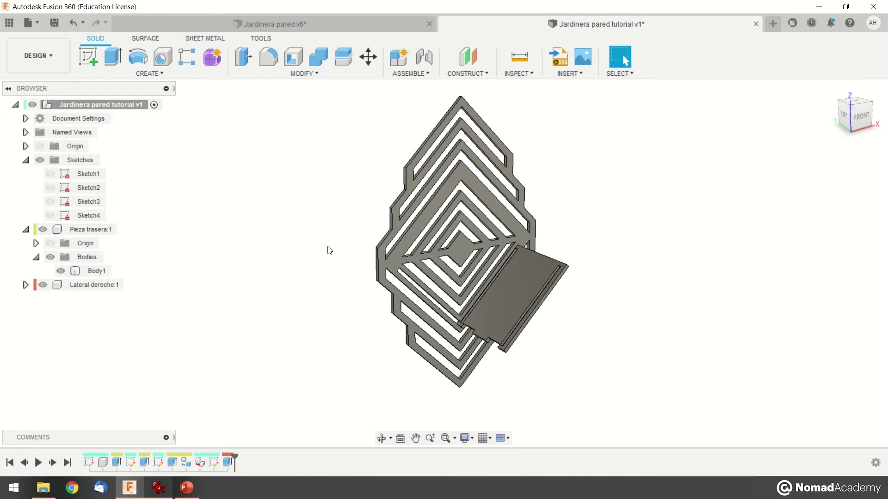
{"action": "mouse_move", "coordinate": [637, 246]}
{"action": "middle_mouse_down"}
{"action": "mouse_move", "coordinate": [626, 244]}
{"action": "mouse_move", "coordinate": [625, 253]}
{"action": "middle_mouse_up"}
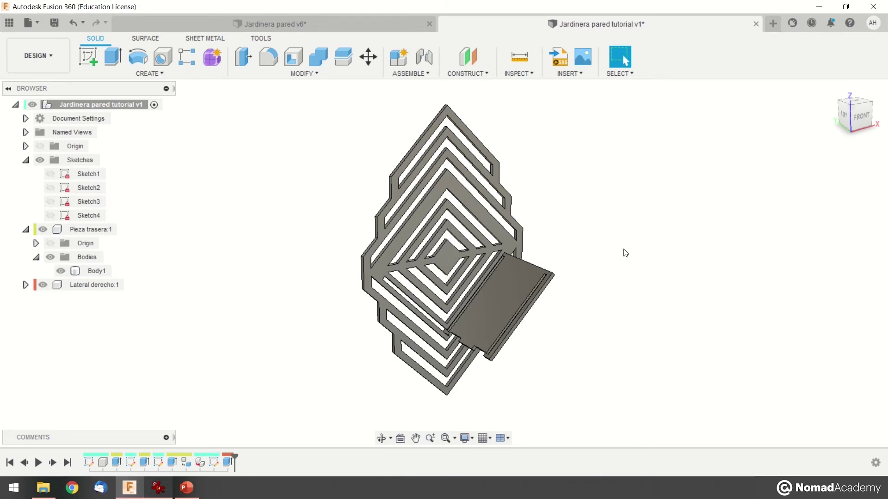
{"action": "middle_click_drag", "start_coordinate": [625, 252], "coordinate": [573, 248], "text": "shift"}
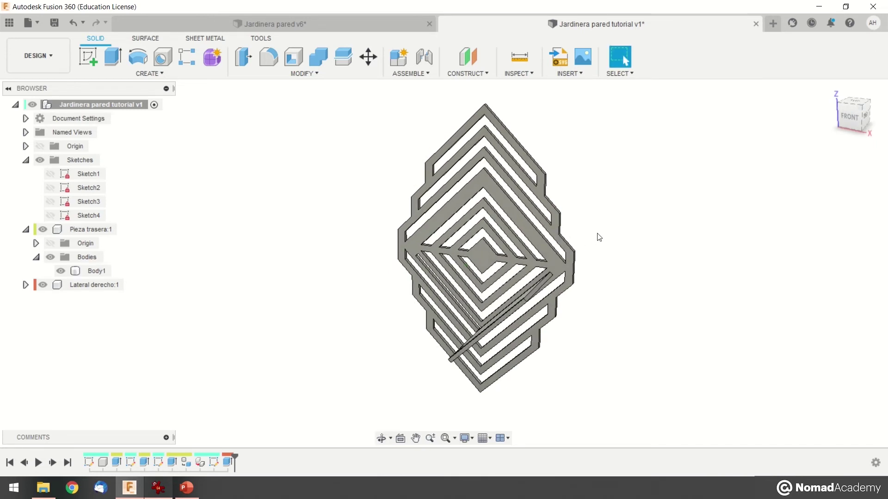
{"action": "middle_click_drag", "start_coordinate": [621, 233], "coordinate": [579, 202], "text": "shift"}
{"action": "left_click", "coordinate": [470, 240]}
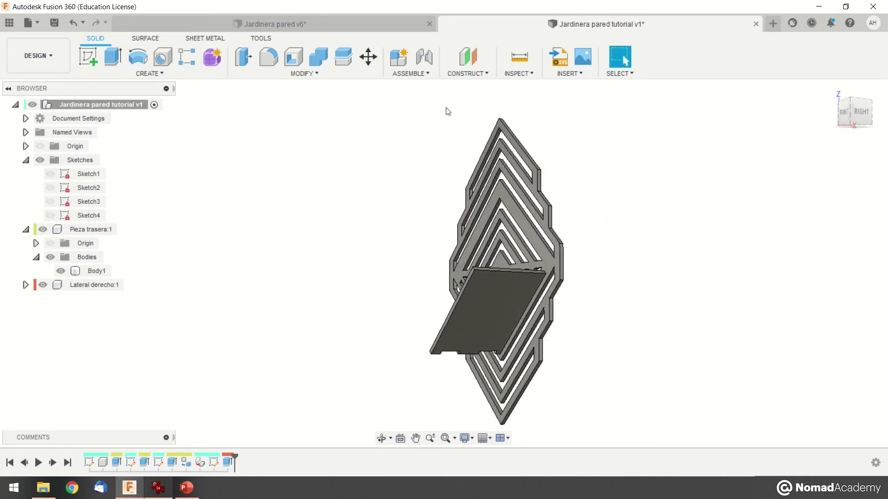
{"action": "middle_click_drag", "start_coordinate": [408, 179], "coordinate": [511, 196], "text": "shift"}
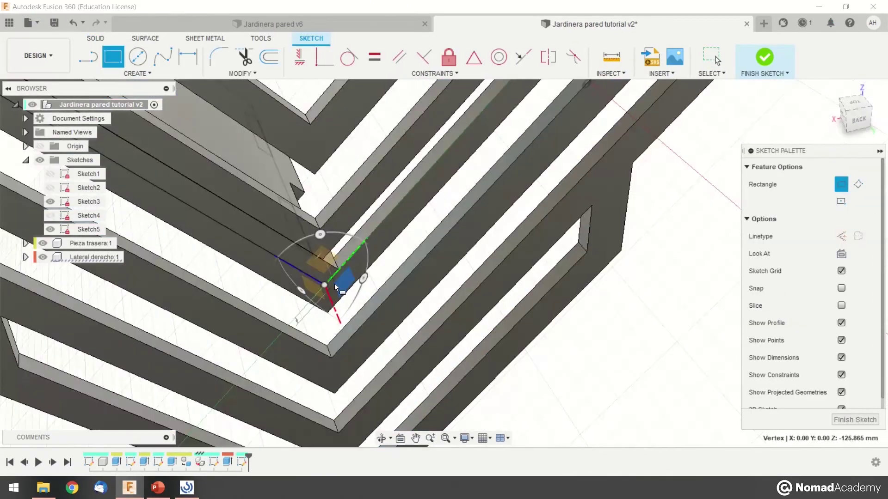
- Draw rectangle geometry for the left side panel at the lower edge of the right side panel
{"action": "key", "text": "d"}
{"action": "key", "text": "Escape"}
{"action": "scroll", "coordinate": [477, 323], "scroll_direction": "down", "scroll_amount": 5}
{"action": "key", "text": "d"}
{"action": "scroll", "coordinate": [470, 327], "scroll_direction": "up", "scroll_amount": 4}
{"action": "key", "text": "i"}
{"action": "key", "text": "Escape"}
{"action": "scroll", "coordinate": [278, 262], "scroll_direction": "up", "scroll_amount": 5}
{"action": "middle_click_drag", "start_coordinate": [323, 296], "coordinate": [278, 262], "text": "shift"}
{"action": "left_click", "coordinate": [300, 57]}
{"action": "key", "text": "d"}
{"action": "left_click", "coordinate": [113, 56]}
{"action": "left_click", "coordinate": [229, 314]}
{"action": "key", "text": "Escape"}
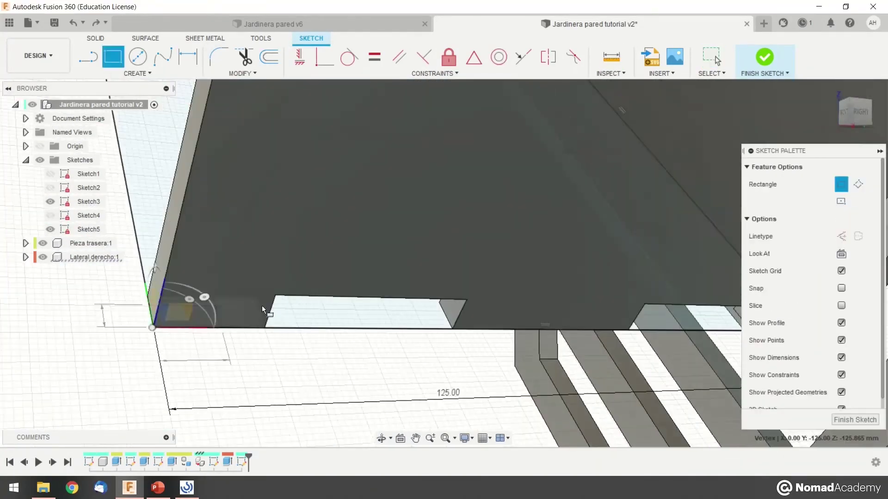
- Sketch rectangular tabs at the right panel's lower notches and dimension a tab end 0.30 mm from the notch end
{"action": "left_click", "coordinate": [113, 57]}
{"action": "left_click", "coordinate": [106, 279]}
{"action": "left_click", "coordinate": [254, 304]}
{"action": "left_click", "coordinate": [455, 282]}
{"action": "left_click", "coordinate": [596, 284]}
{"action": "key", "text": "d"}
{"action": "scroll", "coordinate": [252, 300], "scroll_direction": "up", "scroll_amount": 5}
{"action": "scroll", "coordinate": [500, 312], "scroll_direction": "down", "scroll_amount": 5}
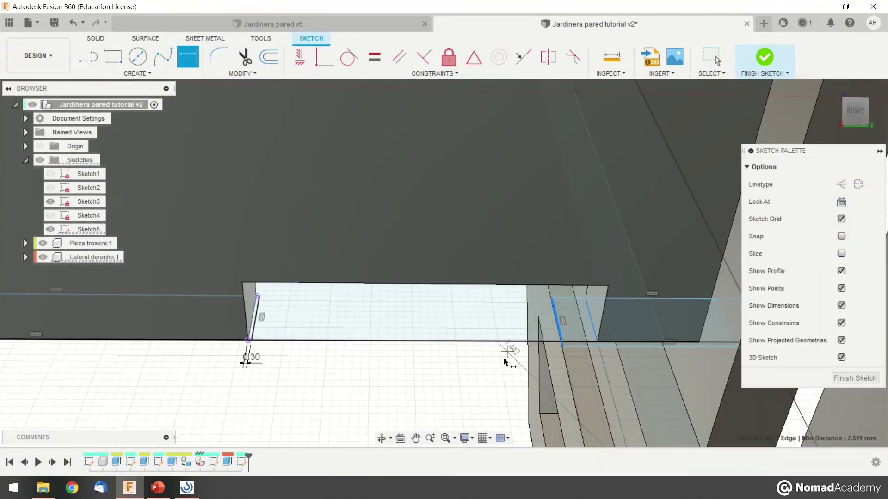
- Add the remaining rectangle and dimensions for the left side panel's tabs and finish the sketch
{"action": "key", "text": "Escape"}
{"action": "middle_click_drag", "start_coordinate": [617, 346], "coordinate": [324, 323], "text": "shift"}
{"action": "left_click", "coordinate": [113, 57]}
{"action": "left_click", "coordinate": [116, 368]}
{"action": "key", "text": "Escape"}
{"action": "middle_click_drag", "start_coordinate": [129, 323], "coordinate": [374, 328], "text": "shift"}
{"action": "key", "text": "d"}
{"action": "key", "text": "Escape"}
{"action": "scroll", "coordinate": [503, 317], "scroll_direction": "down", "scroll_amount": 5}
{"action": "key", "text": "d"}
{"action": "left_click", "coordinate": [410, 255]}
{"action": "key", "text": "Escape"}
{"action": "scroll", "coordinate": [434, 268], "scroll_direction": "down", "scroll_amount": 5}
{"action": "left_click", "coordinate": [844, 378]}
- Extrude the left side panel's profiles 6 mm as a new component and name it Lateral izquierdo
{"action": "key", "text": "e"}
{"action": "left_click", "coordinate": [400, 224]}
{"action": "type", "text": "6"}
{"action": "left_click", "coordinate": [841, 361]}
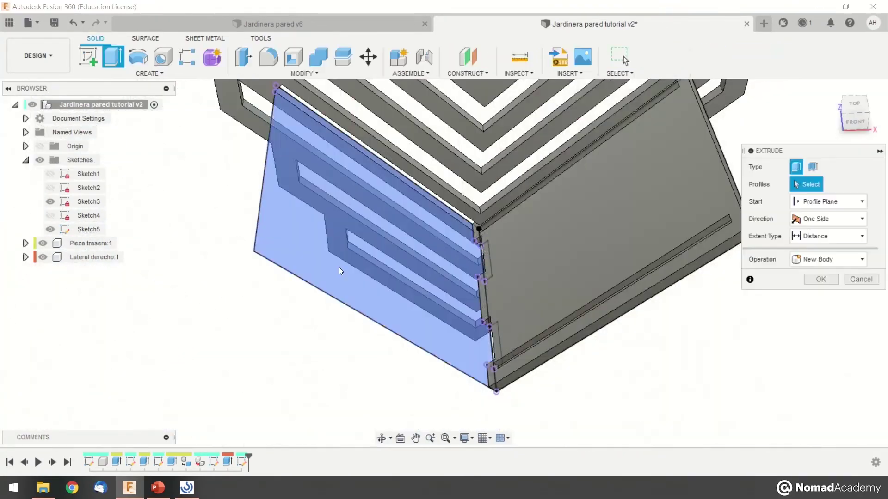
{"action": "left_click", "coordinate": [821, 314]}
{"action": "double_click", "coordinate": [90, 271]}
{"action": "type", "text": "Lateral izquierdo"}
{"action": "key", "text": "Return"}
- Start a sketch on the left side panel's inner face and draw two long narrow rectangles for its slots
{"action": "middle_click_drag", "start_coordinate": [463, 296], "coordinate": [272, 327], "text": "shift"}
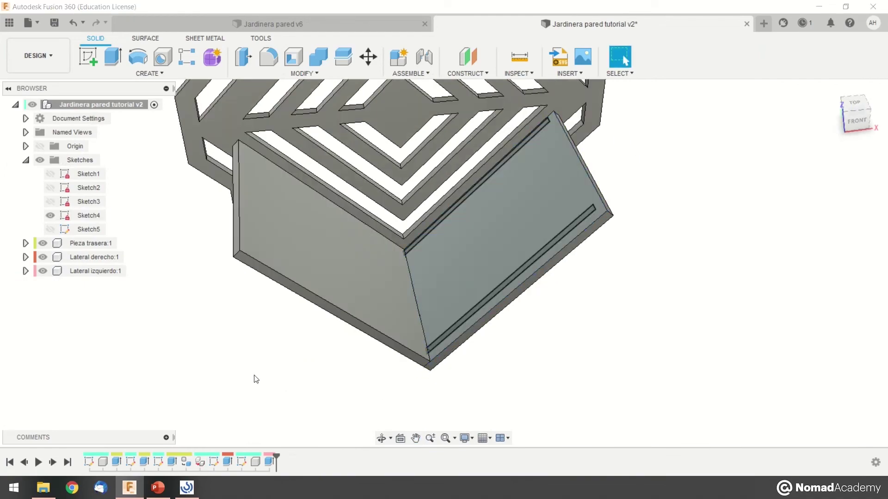
{"action": "left_click", "coordinate": [88, 56]}
{"action": "left_click", "coordinate": [323, 222]}
{"action": "left_click", "coordinate": [113, 56]}
{"action": "middle_click_drag", "start_coordinate": [509, 253], "coordinate": [414, 370], "text": "shift"}
{"action": "left_click", "coordinate": [413, 369]}
{"action": "scroll", "coordinate": [557, 361], "scroll_direction": "down", "scroll_amount": 5}
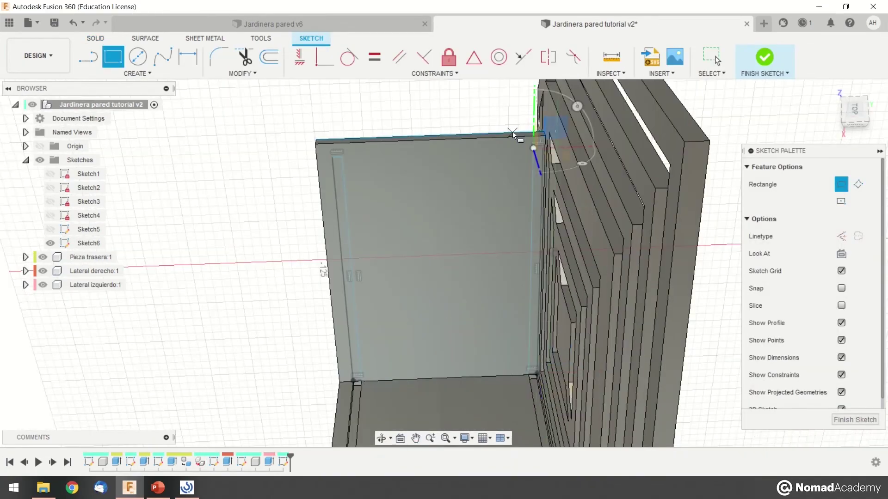
{"action": "left_click", "coordinate": [514, 133]}
{"action": "key", "text": "Escape"}
- Dimension both slot rectangles on the left side panel to a width of 5.10 mm
{"action": "scroll", "coordinate": [360, 375], "scroll_direction": "up", "scroll_amount": 5}
{"action": "key", "text": "d"}
{"action": "left_click", "coordinate": [615, 246]}
{"action": "left_click", "coordinate": [601, 252]}
{"action": "left_click", "coordinate": [521, 300]}
{"action": "key", "text": "Return"}
{"action": "left_click", "coordinate": [412, 228]}
{"action": "key", "text": "Return"}
{"action": "scroll", "coordinate": [456, 319], "scroll_direction": "down", "scroll_amount": 5}
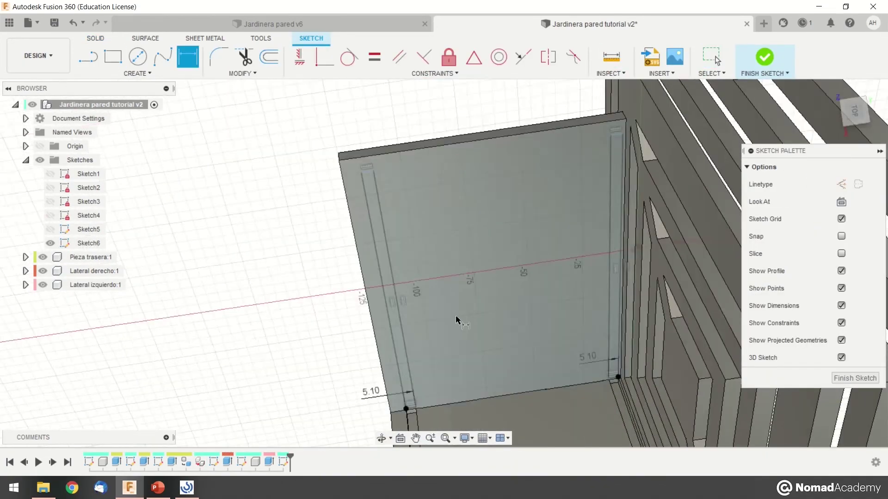
- Complete the left side panel's slot sketch with the remaining geometry and dimensions and finish the sketch
{"action": "middle_click_drag", "start_coordinate": [456, 319], "coordinate": [654, 275], "text": "shift"}
{"action": "key", "text": "Escape"}
{"action": "mouse_move", "coordinate": [499, 343]}
{"action": "middle_mouse_down", "text": "shift"}
{"action": "mouse_move", "coordinate": [376, 304]}
{"action": "mouse_move", "coordinate": [444, 351]}
{"action": "mouse_move", "coordinate": [452, 220]}
{"action": "mouse_move", "coordinate": [390, 224]}
{"action": "mouse_move", "coordinate": [414, 359]}
{"action": "mouse_move", "coordinate": [467, 304]}
{"action": "mouse_move", "coordinate": [470, 349]}
{"action": "mouse_move", "coordinate": [428, 235]}
{"action": "mouse_move", "coordinate": [531, 345]}
{"action": "mouse_move", "coordinate": [418, 279]}
{"action": "mouse_move", "coordinate": [433, 177]}
{"action": "middle_mouse_up", "text": "shift"}
{"action": "scroll", "coordinate": [439, 351], "scroll_direction": "up", "scroll_amount": 5}
{"action": "key", "text": "l"}
{"action": "left_click", "coordinate": [389, 224]}
{"action": "left_click", "coordinate": [455, 329]}
{"action": "key", "text": "Escape"}
{"action": "key", "text": "r"}
{"action": "left_click", "coordinate": [440, 206]}
{"action": "key", "text": "Escape"}
{"action": "key", "text": "r"}
{"action": "key", "text": "d"}
{"action": "left_click", "coordinate": [764, 57]}
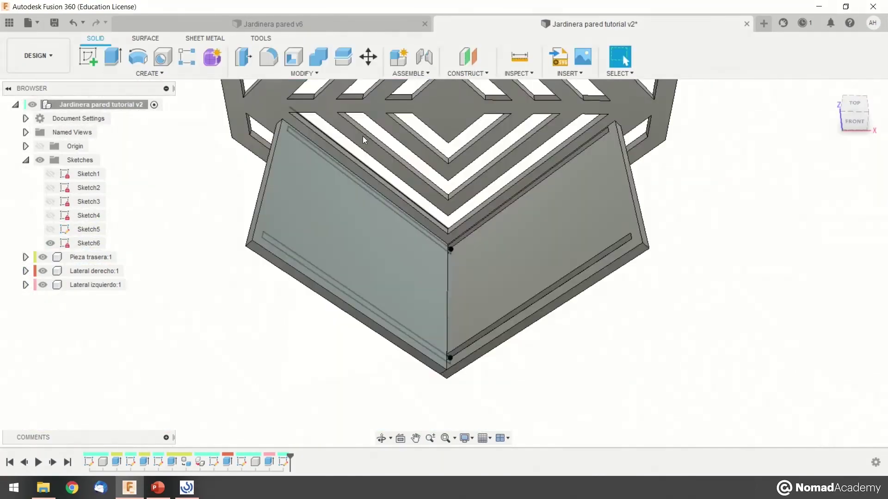
- Extrude a cut in the left side panel and start a measurement to check it
{"action": "key", "text": "e"}
{"action": "left_click", "coordinate": [391, 396]}
{"action": "middle_click_drag", "start_coordinate": [363, 139], "coordinate": [519, 269], "text": "shift"}
{"action": "key", "text": "Return"}
{"action": "key", "text": "i"}
{"action": "left_click", "coordinate": [606, 389]}
- Activate the Lateral izquierdo component and extrude its two slot profiles as a cut
{"action": "key", "text": "e"}
{"action": "left_click", "coordinate": [520, 251]}
{"action": "left_click", "coordinate": [131, 285]}
{"action": "key", "text": "e"}
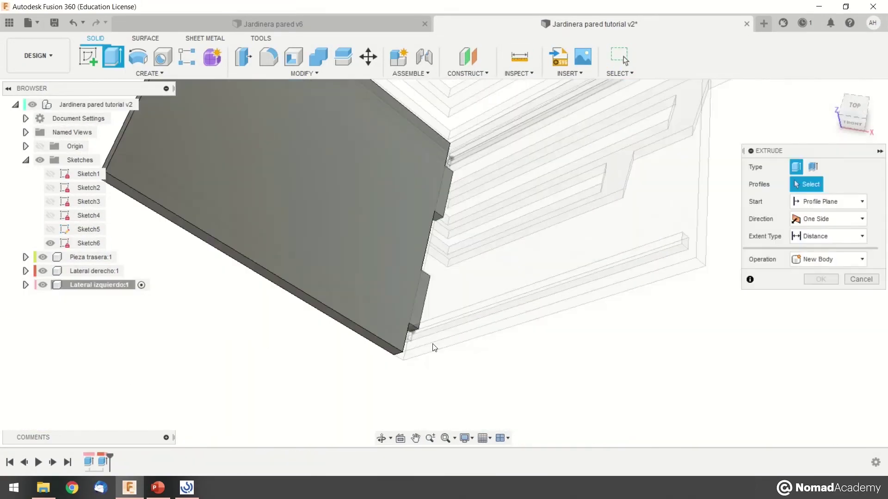
{"action": "key", "text": "Return"}
- Edit the left side panel's slot cut to extend in two sides, entering a distance of 1 mm
{"action": "double_click", "coordinate": [116, 462]}
{"action": "left_click", "coordinate": [827, 219]}
{"action": "left_click", "coordinate": [820, 246]}
{"action": "type", "text": "1"}
{"action": "key", "text": "Return"}
- Set the second-side distance of the left side panel's slot cut to -5 mm and inspect the planter
{"action": "left_click", "coordinate": [26, 285]}
{"action": "double_click", "coordinate": [117, 461]}
{"action": "middle_click_drag", "start_coordinate": [400, 396], "coordinate": [471, 377], "text": "shift"}
{"action": "key", "text": "Return"}
{"action": "double_click", "coordinate": [117, 462]}
{"action": "type", "text": "5"}
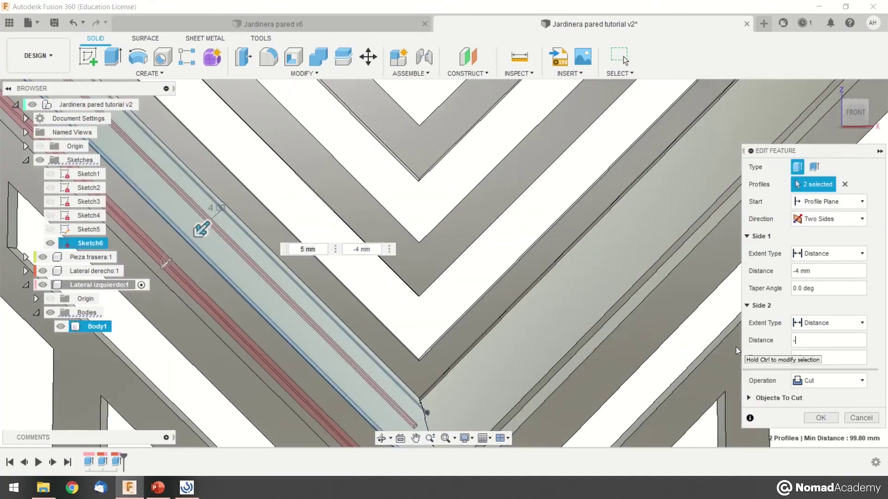
{"action": "type", "text": "-5"}
{"action": "key", "text": "Return"}
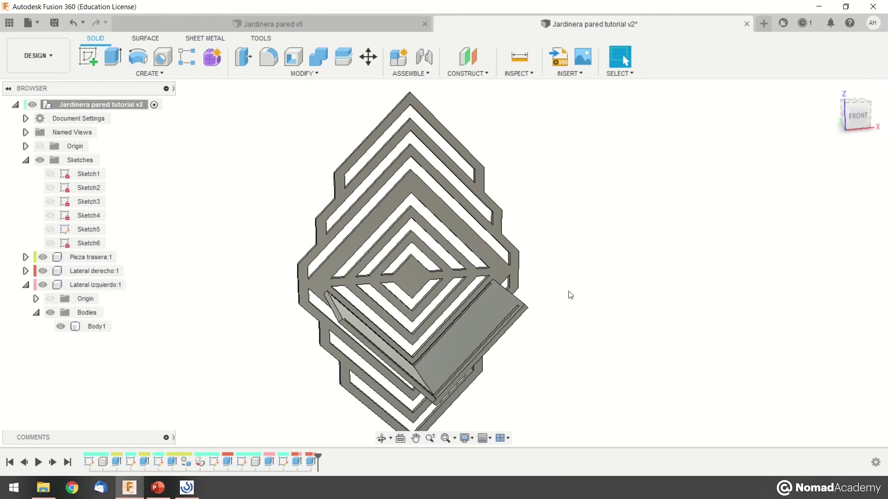
{"action": "middle_click_drag", "start_coordinate": [570, 295], "coordinate": [451, 278], "text": "shift"}
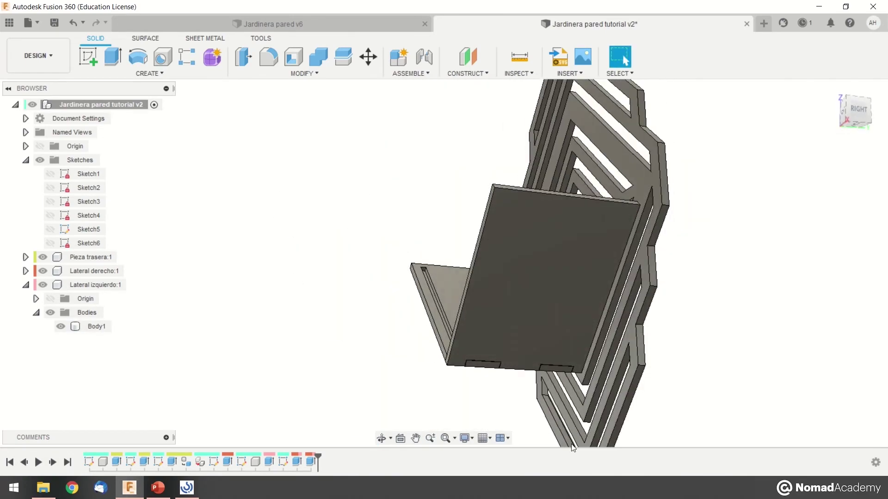
- Examine how the tabs and slots mesh along the side panels' lower joint, focusing on the middle tab's edge
{"action": "scroll", "coordinate": [546, 404], "scroll_direction": "up", "scroll_amount": 5}
{"action": "middle_click_drag", "start_coordinate": [548, 396], "coordinate": [588, 235], "text": "shift"}
{"action": "left_click", "coordinate": [590, 233]}
{"action": "middle_click_drag", "start_coordinate": [520, 333], "coordinate": [317, 329], "text": "shift"}
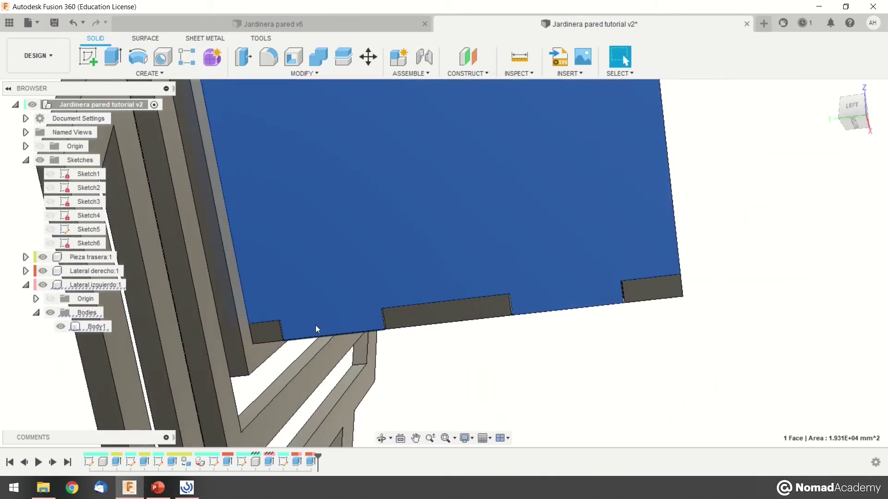
{"action": "scroll", "coordinate": [392, 304], "scroll_direction": "up", "scroll_amount": 4}
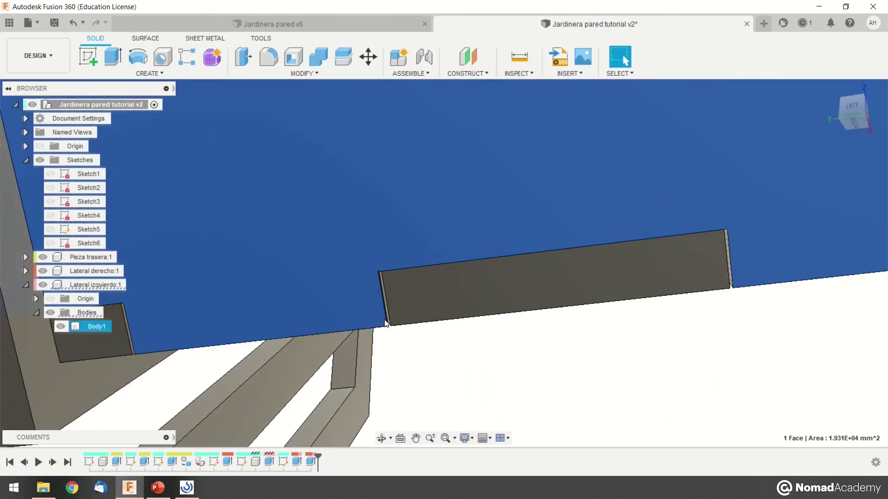
{"action": "left_click", "coordinate": [392, 303]}
{"action": "middle_click_drag", "start_coordinate": [363, 294], "coordinate": [357, 294], "text": "shift"}
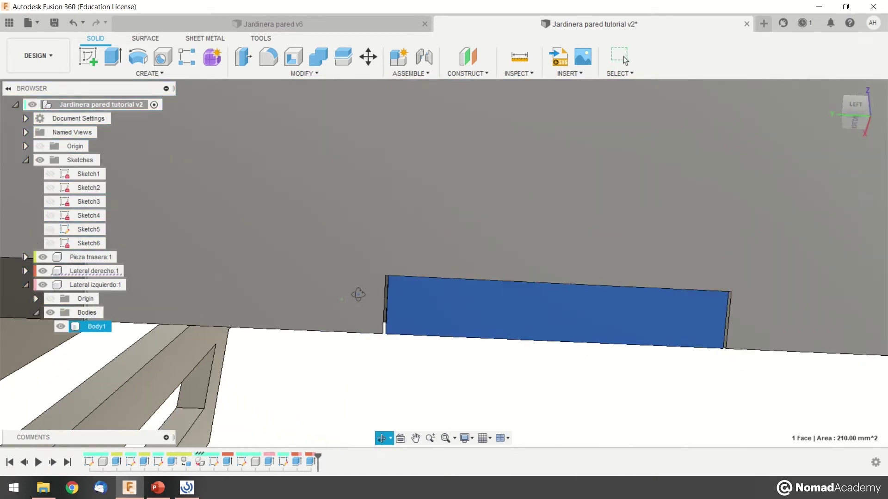
{"action": "scroll", "coordinate": [375, 295], "scroll_direction": "up", "scroll_amount": 2}
{"action": "left_click", "coordinate": [390, 293]}
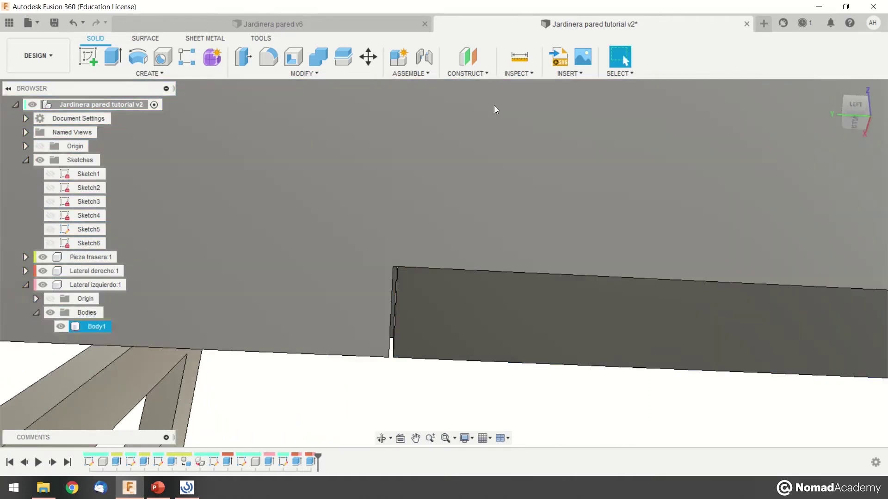
- Measure the gap between the middle tab's edge and the adjoining slot edge at the lower joint
{"action": "left_click", "coordinate": [519, 56]}
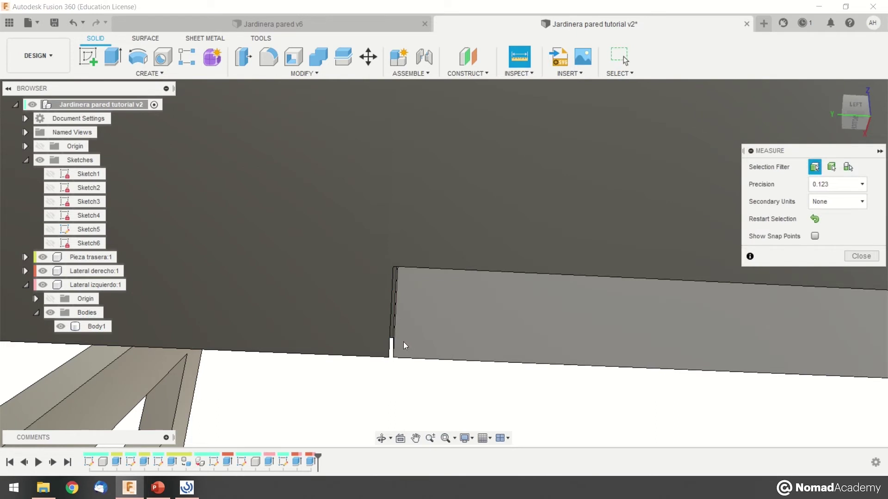
{"action": "left_click", "coordinate": [391, 344]}
{"action": "left_click", "coordinate": [395, 311]}
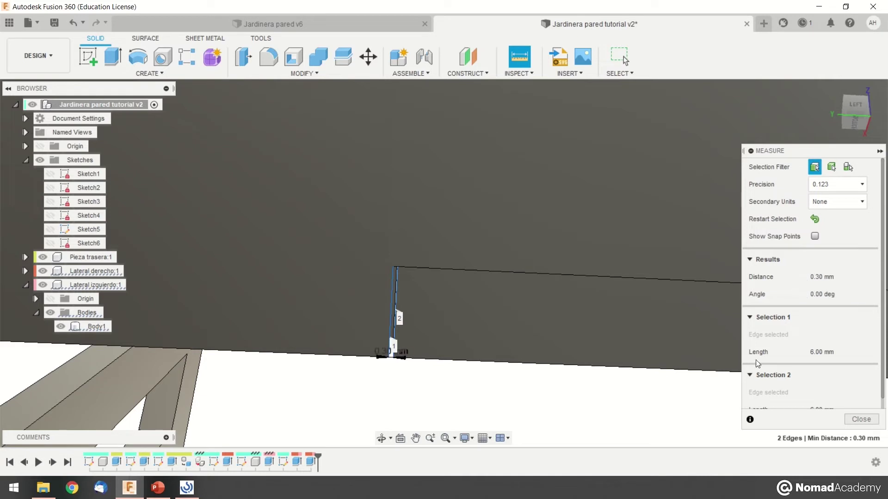
{"action": "key", "text": "Escape"}
- Examine the clearance around every tab along the side panels' lower joint and view the whole planter
{"action": "scroll", "coordinate": [452, 353], "scroll_direction": "down", "scroll_amount": 4}
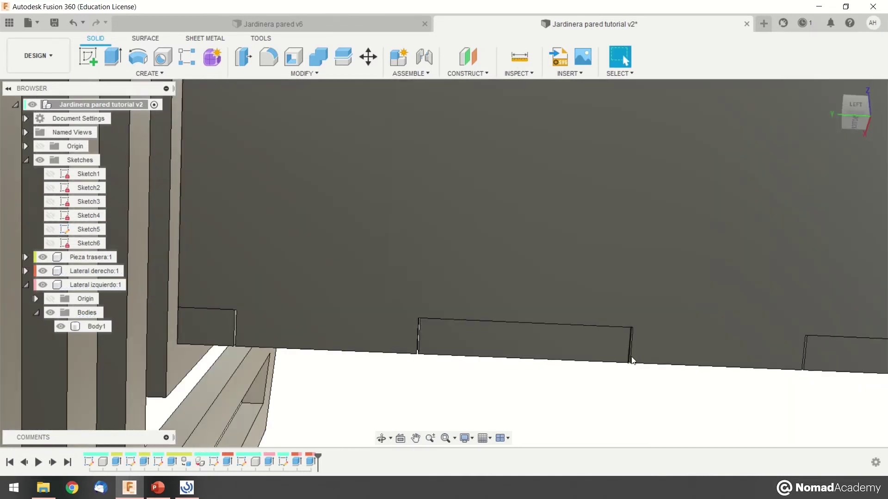
{"action": "middle_click_drag", "start_coordinate": [628, 361], "coordinate": [451, 370]}
{"action": "scroll", "coordinate": [454, 407], "scroll_direction": "down", "scroll_amount": 3}
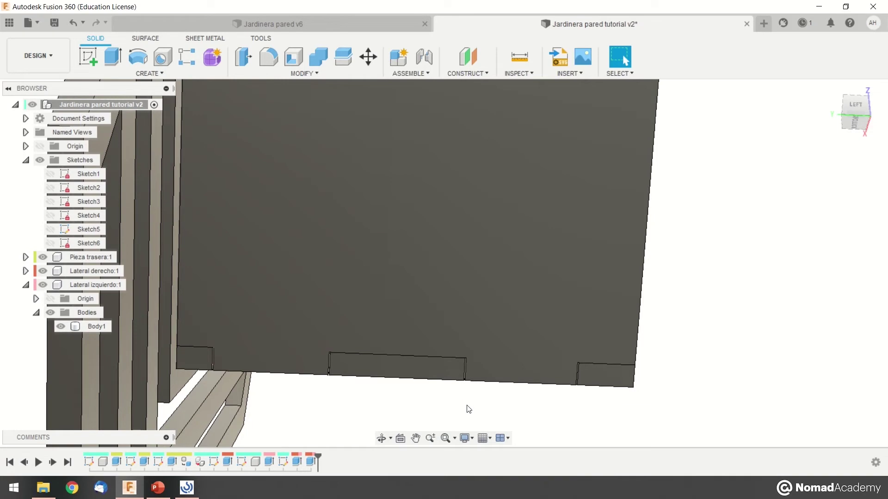
{"action": "middle_click_drag", "start_coordinate": [332, 397], "coordinate": [397, 388]}
{"action": "mouse_move", "coordinate": [377, 349]}
{"action": "middle_mouse_down", "text": "shift"}
{"action": "mouse_move", "coordinate": [405, 347]}
{"action": "mouse_move", "coordinate": [368, 351]}
{"action": "middle_mouse_up", "text": "shift"}
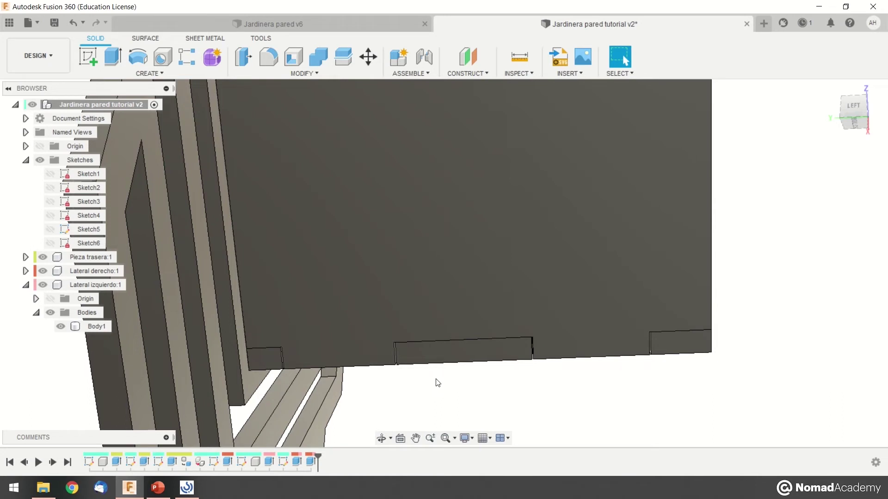
{"action": "scroll", "coordinate": [398, 355], "scroll_direction": "up", "scroll_amount": 5}
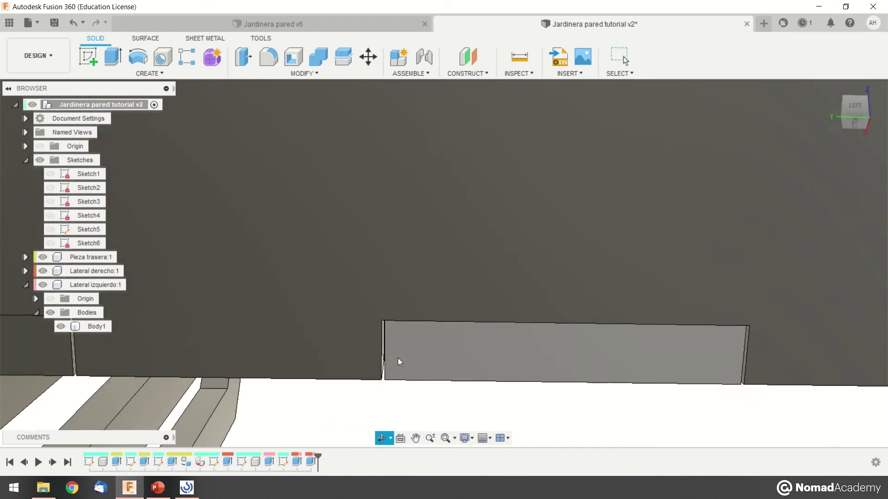
{"action": "scroll", "coordinate": [383, 375], "scroll_direction": "up", "scroll_amount": 1}
{"action": "scroll", "coordinate": [385, 380], "scroll_direction": "up", "scroll_amount": 2}
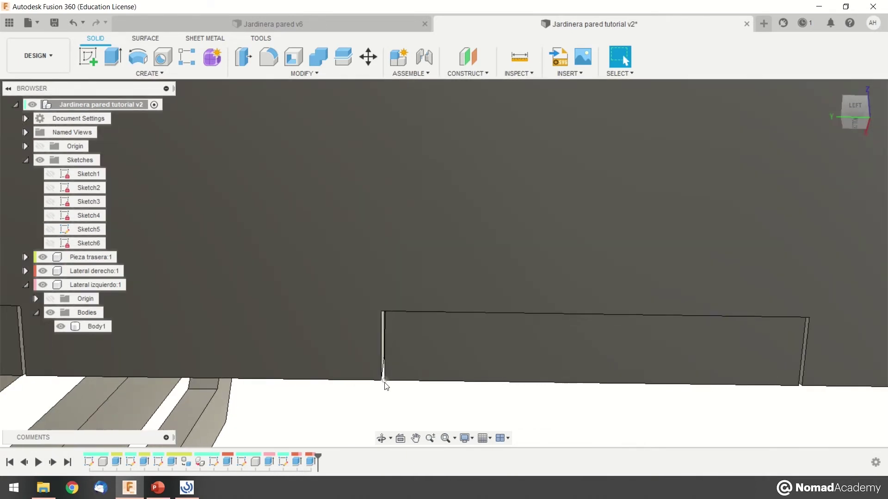
{"action": "middle_click_drag", "start_coordinate": [384, 337], "coordinate": [418, 351]}
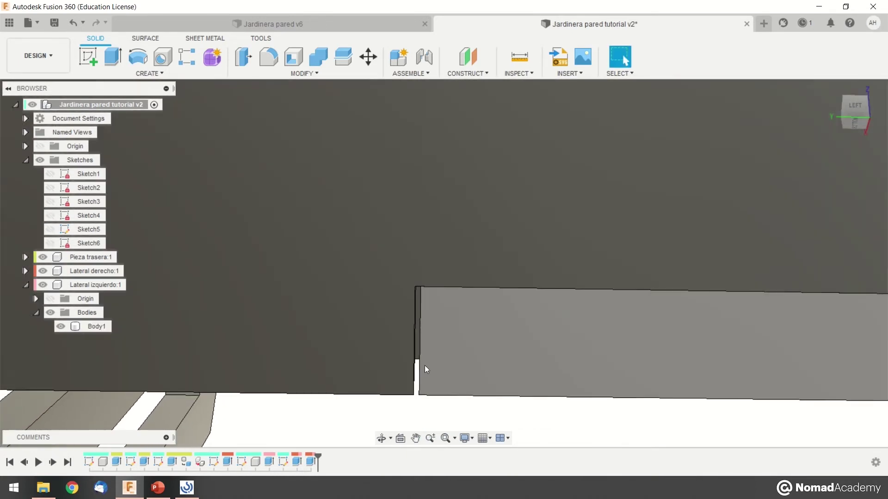
{"action": "left_click", "coordinate": [423, 361]}
{"action": "scroll", "coordinate": [408, 372], "scroll_direction": "down", "scroll_amount": 5}
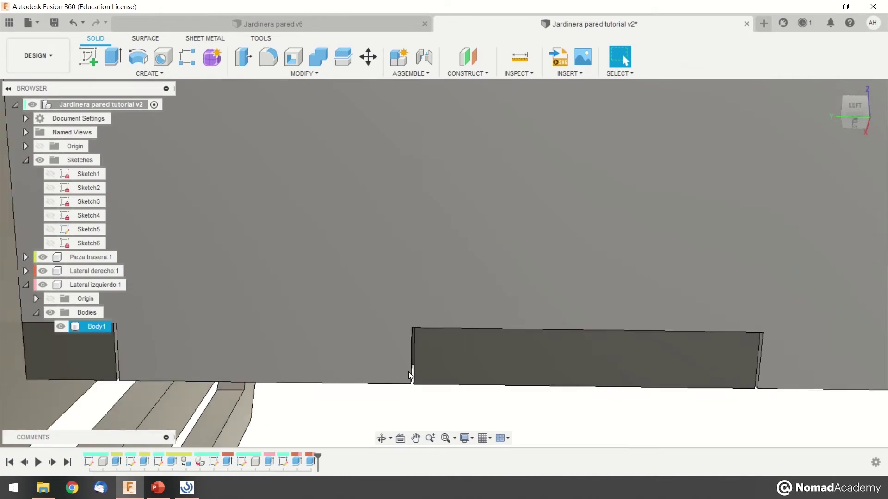
{"action": "scroll", "coordinate": [477, 284], "scroll_direction": "down", "scroll_amount": 3}
{"action": "scroll", "coordinate": [493, 259], "scroll_direction": "up", "scroll_amount": 4}
{"action": "middle_click_drag", "start_coordinate": [503, 211], "coordinate": [520, 320], "text": "shift"}
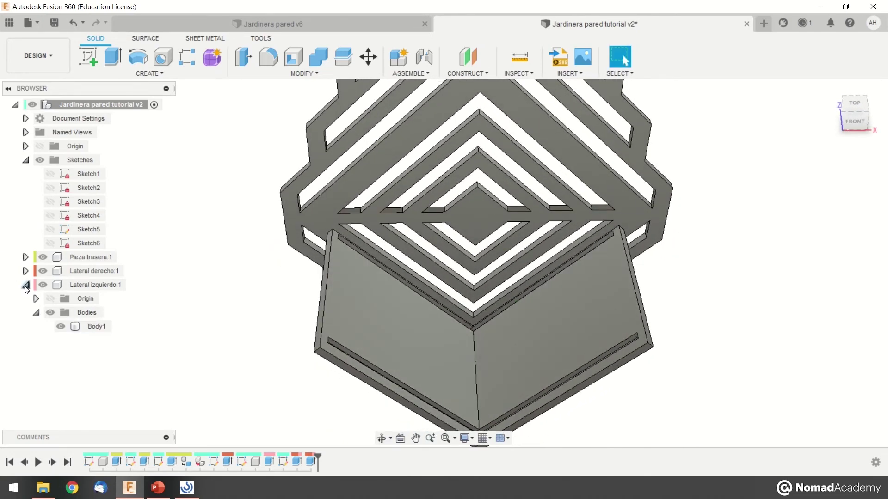
{"action": "left_click", "coordinate": [26, 285]}
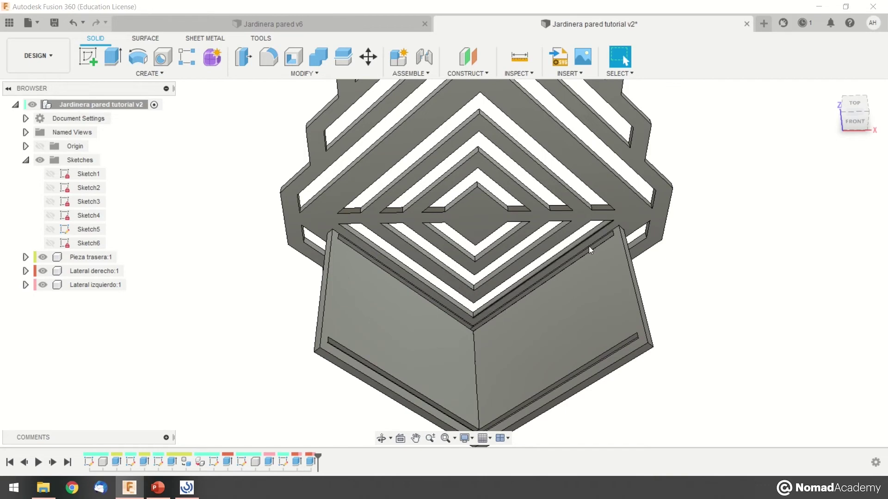
{"action": "scroll", "coordinate": [506, 348], "scroll_direction": "down", "scroll_amount": 2}
{"action": "scroll", "coordinate": [506, 348], "scroll_direction": "up", "scroll_amount": 2}
{"action": "middle_click_drag", "start_coordinate": [506, 349], "coordinate": [548, 298], "text": "shift"}
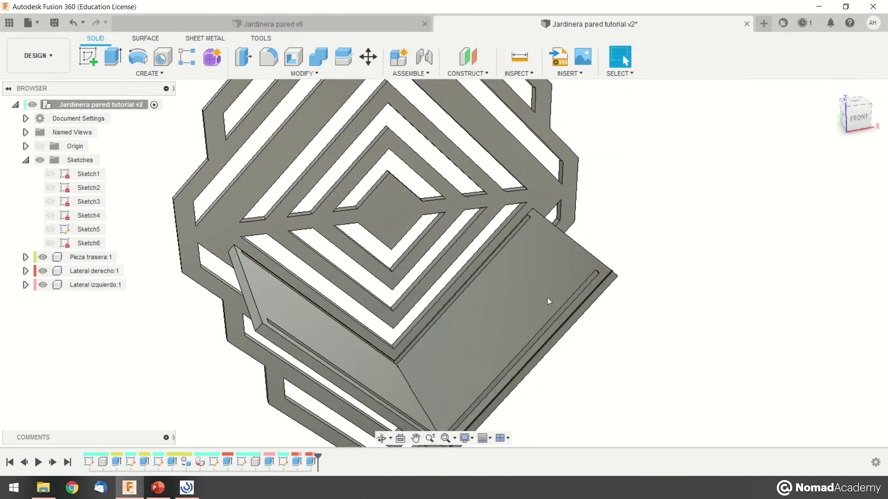
{"action": "left_click", "coordinate": [88, 56]}
{"action": "left_click", "coordinate": [390, 321]}
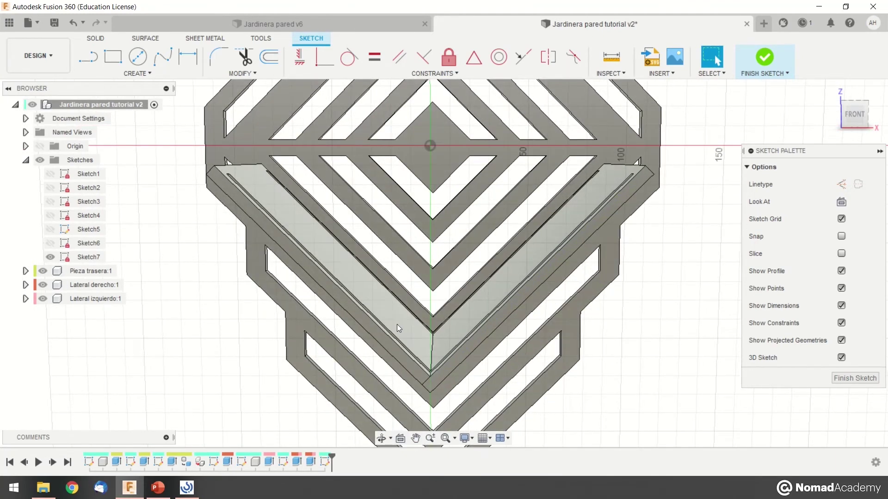
- Start a sketch on the front slot's face and draw a triangular outline spanning the front slots of both side panels
{"action": "left_click", "coordinate": [93, 62]}
{"action": "scroll", "coordinate": [235, 180], "scroll_direction": "up", "scroll_amount": 4}
{"action": "mouse_move", "coordinate": [237, 180]}
{"action": "middle_mouse_down", "text": "shift"}
{"action": "mouse_move", "coordinate": [303, 210]}
{"action": "mouse_move", "coordinate": [370, 268]}
{"action": "middle_mouse_up", "text": "shift"}
{"action": "scroll", "coordinate": [380, 286], "scroll_direction": "down", "scroll_amount": 5}
{"action": "middle_click_drag", "start_coordinate": [435, 294], "coordinate": [354, 265]}
{"action": "key", "text": "l"}
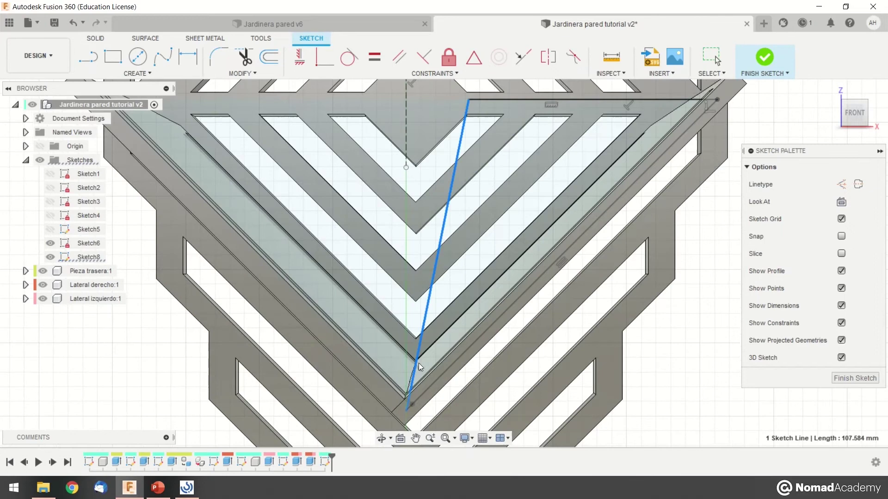
{"action": "left_click_drag", "start_coordinate": [413, 372], "coordinate": [386, 373]}
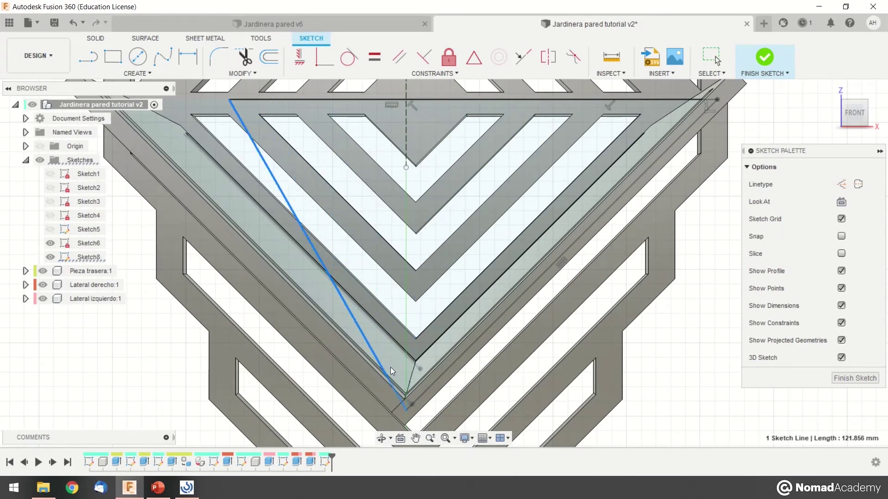
- Make the end points of the outline's horizontal line symmetric about the vertical centre line
{"action": "left_click", "coordinate": [841, 184]}
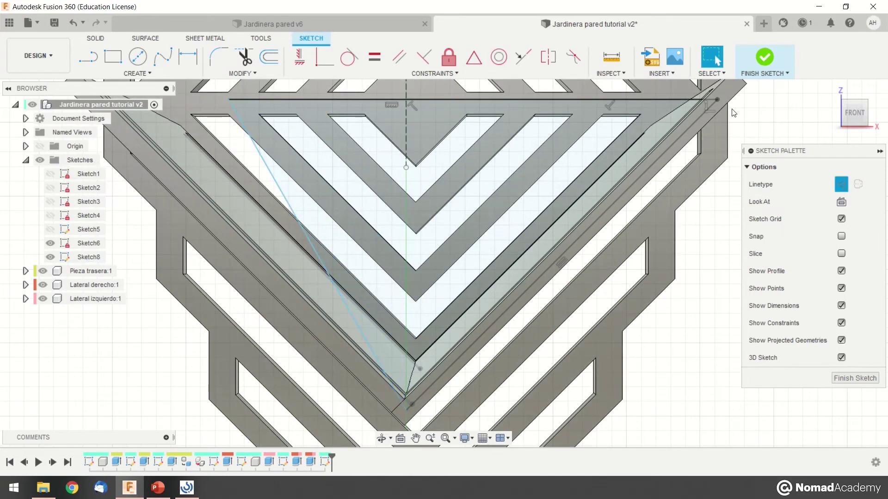
{"action": "left_click", "coordinate": [228, 100], "text": "shift"}
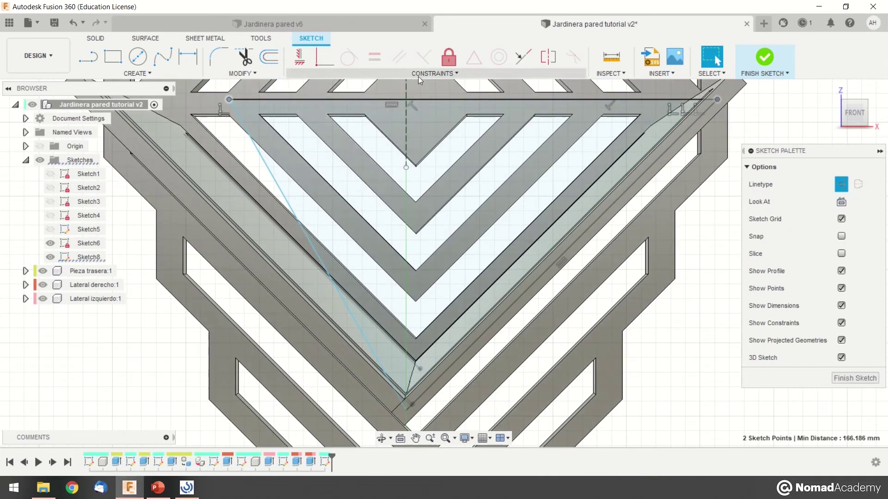
{"action": "left_click", "coordinate": [418, 76]}
{"action": "left_click", "coordinate": [336, 210]}
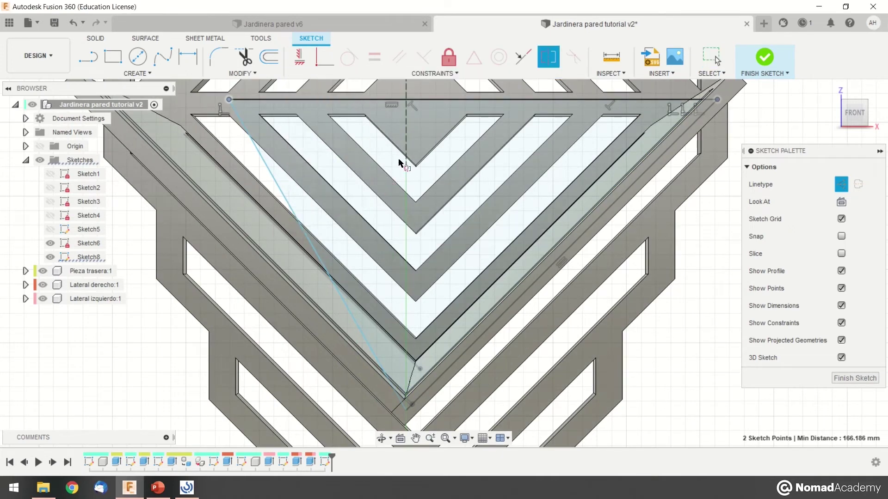
{"action": "left_click", "coordinate": [405, 162]}
{"action": "scroll", "coordinate": [395, 177], "scroll_direction": "down", "scroll_amount": 3}
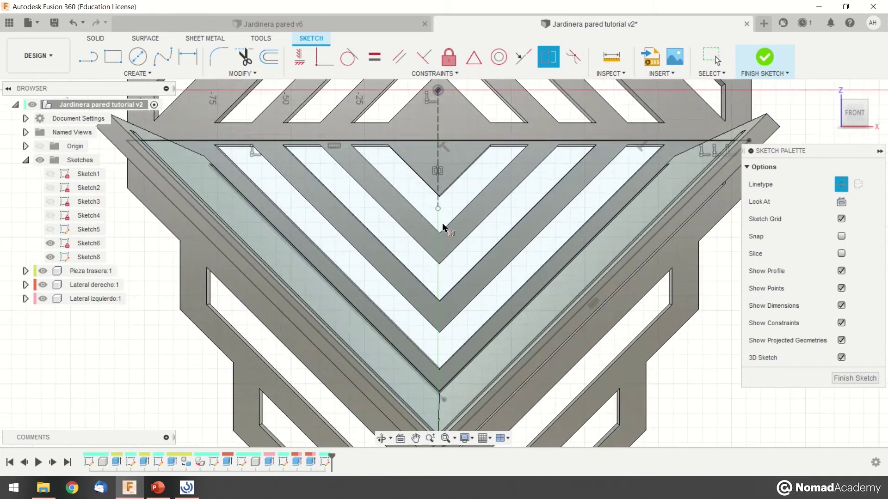
- Check the triangular outline's corners against the front slots in both side panels and finish the sketch
{"action": "middle_click_drag", "start_coordinate": [371, 160], "coordinate": [320, 204], "text": "shift"}
{"action": "scroll", "coordinate": [326, 90], "scroll_direction": "up", "scroll_amount": 5}
{"action": "middle_click_drag", "start_coordinate": [317, 112], "coordinate": [332, 205], "text": "shift"}
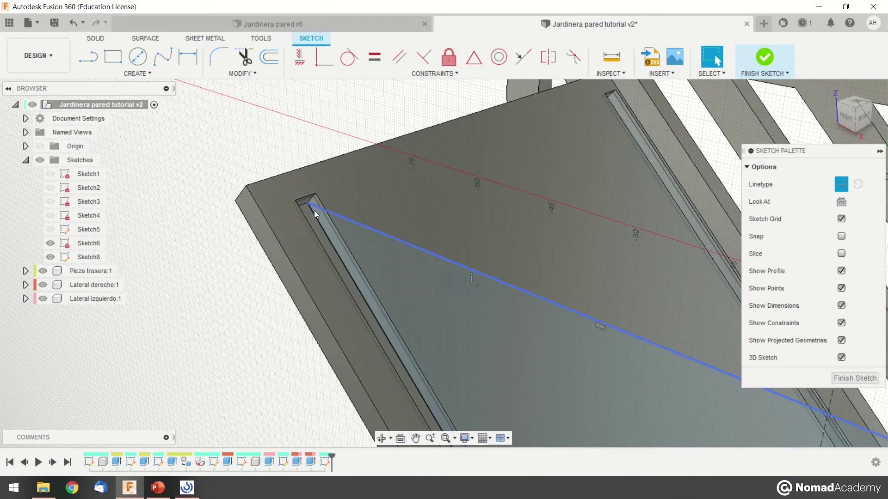
{"action": "middle_click_drag", "start_coordinate": [474, 407], "coordinate": [514, 297]}
{"action": "middle_click_drag", "start_coordinate": [546, 407], "coordinate": [442, 268]}
{"action": "scroll", "coordinate": [442, 268], "scroll_direction": "down", "scroll_amount": 3}
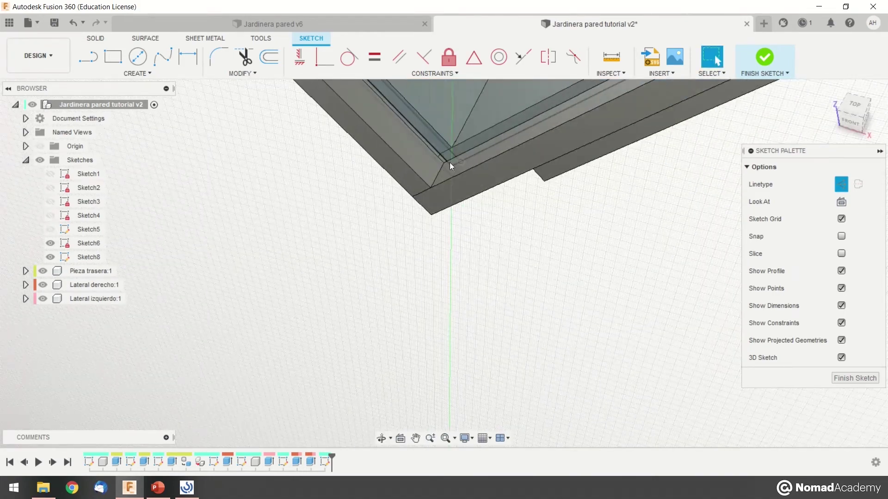
{"action": "left_click", "coordinate": [841, 202]}
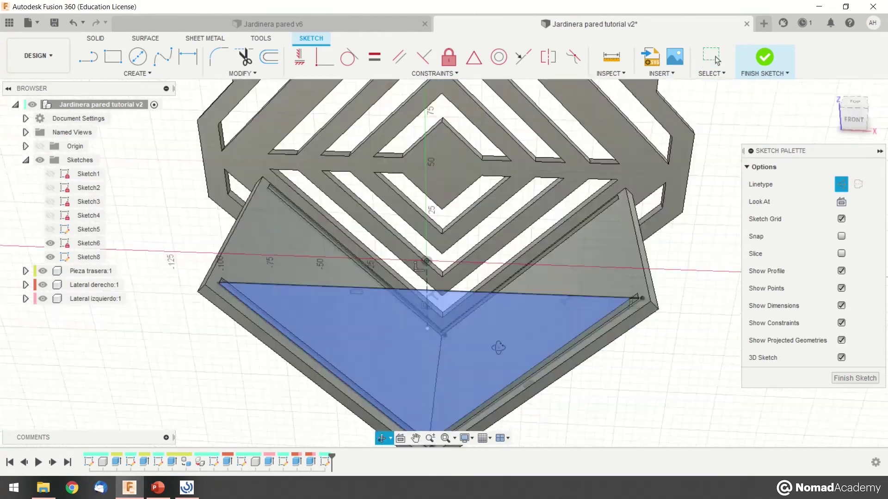
{"action": "left_click", "coordinate": [850, 376]}
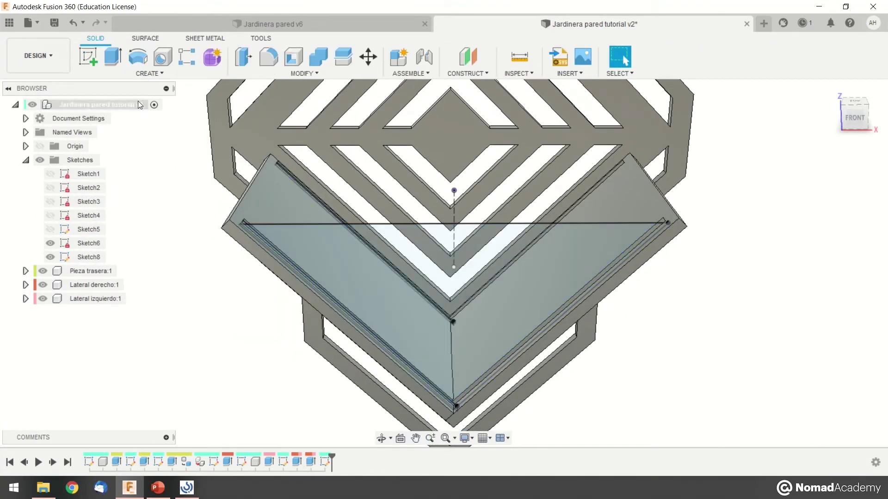
- Start an extrusion with the large triangular profile and the small adjoining profile at its lower corner selected
{"action": "left_click", "coordinate": [120, 58]}
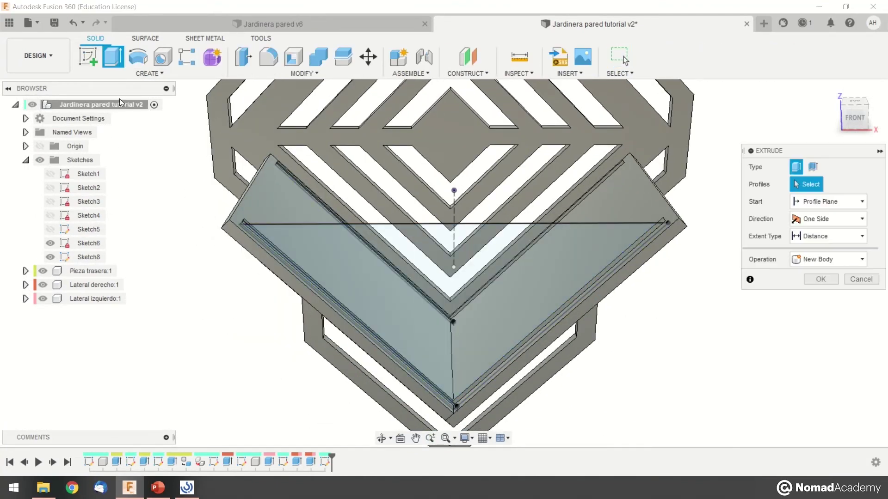
{"action": "left_click", "coordinate": [306, 238]}
{"action": "middle_click_drag", "start_coordinate": [270, 349], "coordinate": [404, 240], "text": "shift"}
{"action": "scroll", "coordinate": [448, 386], "scroll_direction": "up", "scroll_amount": 5}
{"action": "middle_click_drag", "start_coordinate": [452, 379], "coordinate": [467, 358], "text": "shift"}
{"action": "middle_click_drag", "start_coordinate": [452, 395], "coordinate": [431, 348], "text": "shift"}
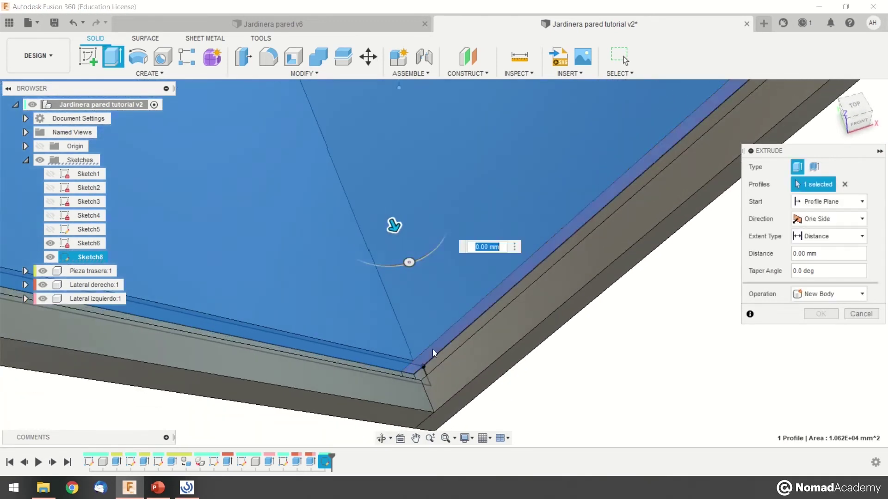
{"action": "left_click", "coordinate": [414, 368]}
- Extrude the two selected profiles 5 mm to one side as a new component
{"action": "scroll", "coordinate": [625, 394], "scroll_direction": "down", "scroll_amount": 6}
{"action": "middle_click_drag", "start_coordinate": [625, 396], "coordinate": [550, 361], "text": "shift"}
{"action": "middle_click_drag", "start_coordinate": [551, 360], "coordinate": [273, 208]}
{"action": "scroll", "coordinate": [454, 333], "scroll_direction": "up", "scroll_amount": 4}
{"action": "middle_click_drag", "start_coordinate": [298, 276], "coordinate": [367, 265], "text": "shift"}
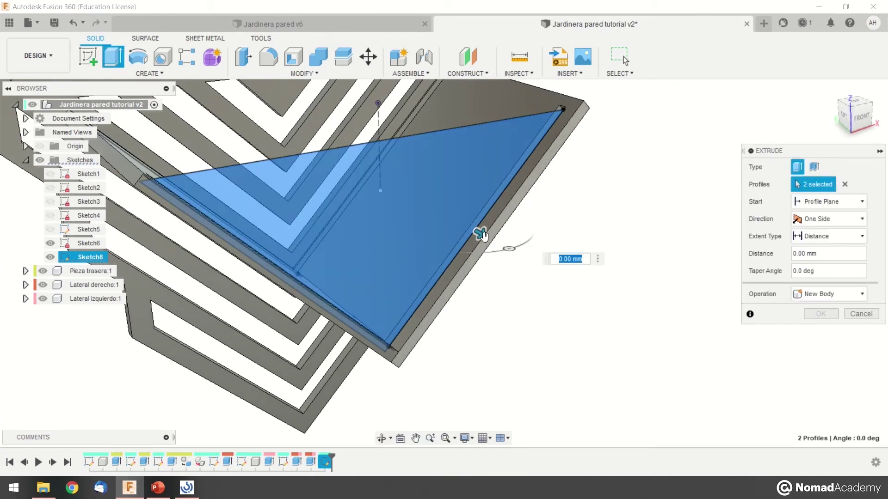
{"action": "key", "text": "Return"}
{"action": "middle_click_drag", "start_coordinate": [531, 259], "coordinate": [596, 259], "text": "shift"}
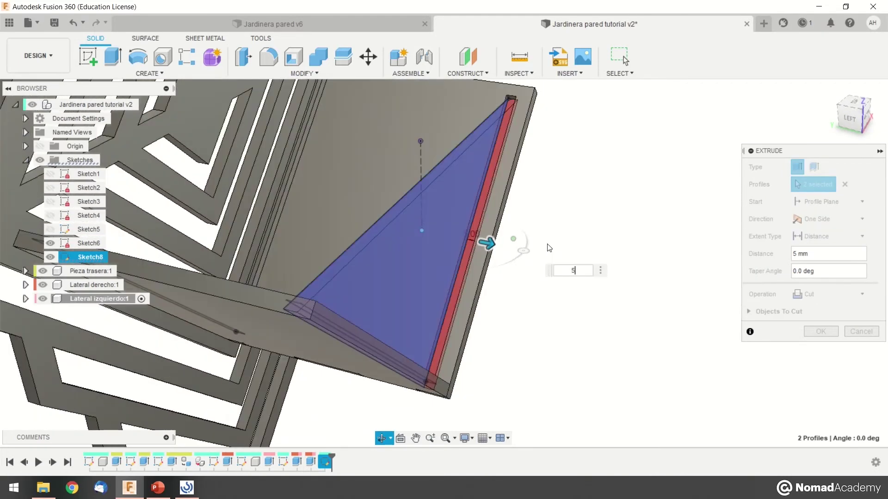
{"action": "left_click", "coordinate": [823, 293]}
{"action": "left_click", "coordinate": [806, 361]}
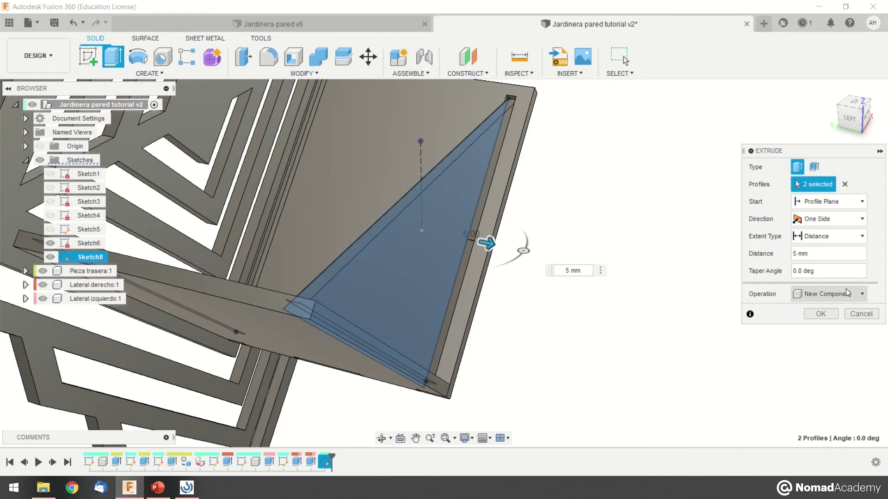
{"action": "left_click", "coordinate": [821, 315]}
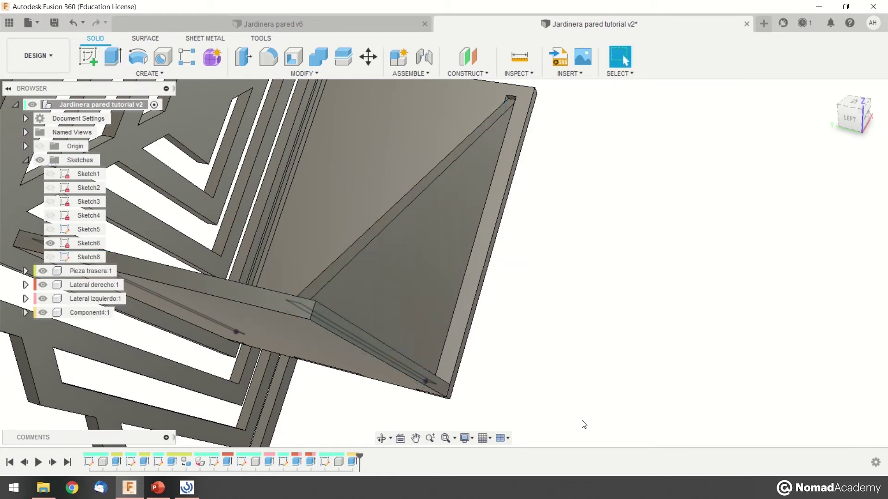
- Rename the new triangular front panel component as Metacrilato and view it from the front
{"action": "left_click", "coordinate": [90, 314]}
{"action": "left_click", "coordinate": [99, 313]}
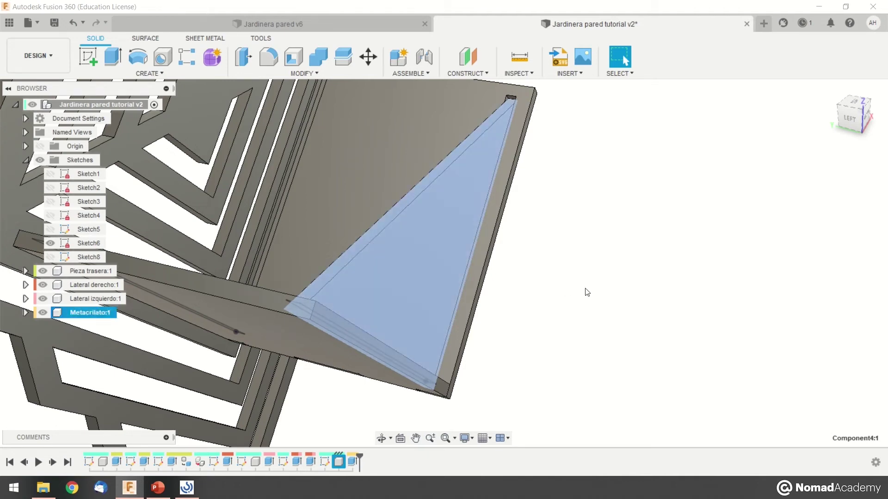
{"action": "left_click", "coordinate": [584, 309]}
{"action": "middle_click_drag", "start_coordinate": [449, 266], "coordinate": [11, 332], "text": "shift"}
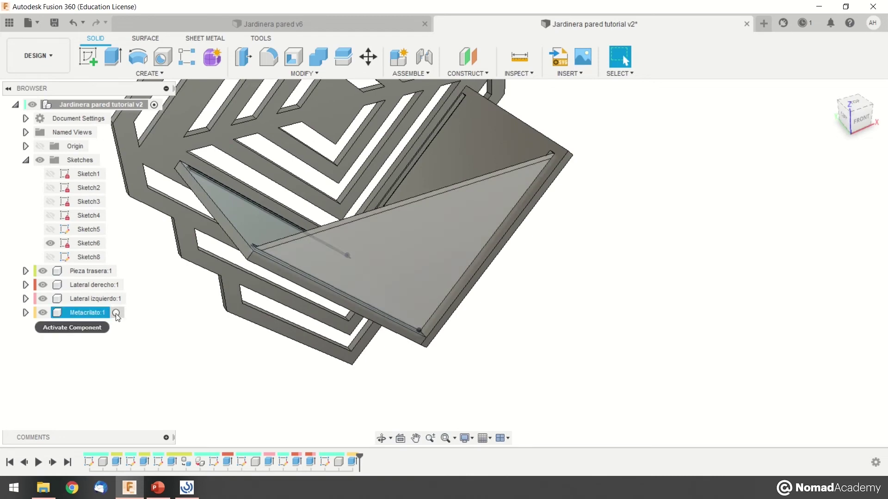
- Activate the Metacrilato component for editing
{"action": "left_click", "coordinate": [116, 313]}
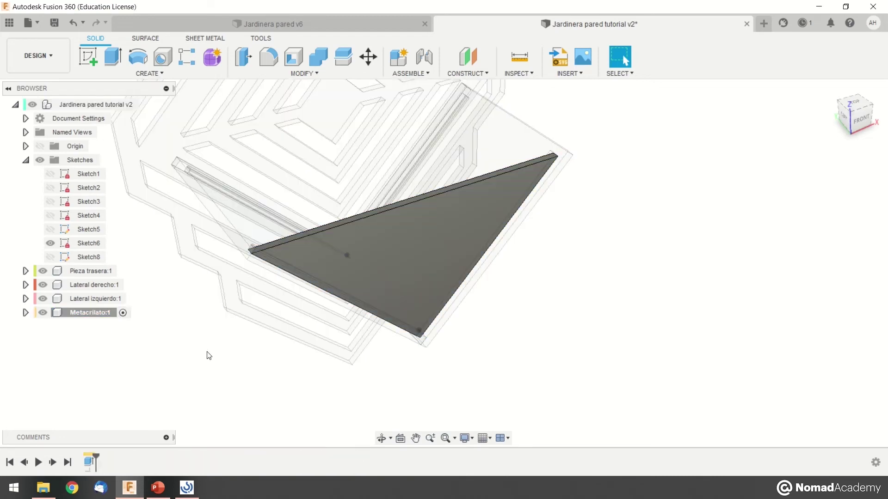
{"action": "middle_click_drag", "start_coordinate": [599, 294], "coordinate": [360, 114], "text": "shift"}
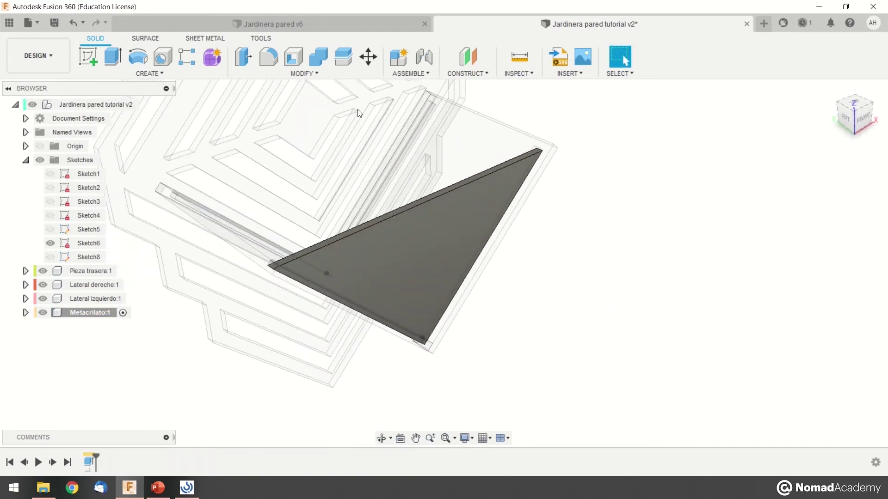
{"action": "left_click", "coordinate": [269, 59]}
{"action": "left_click", "coordinate": [312, 75]}
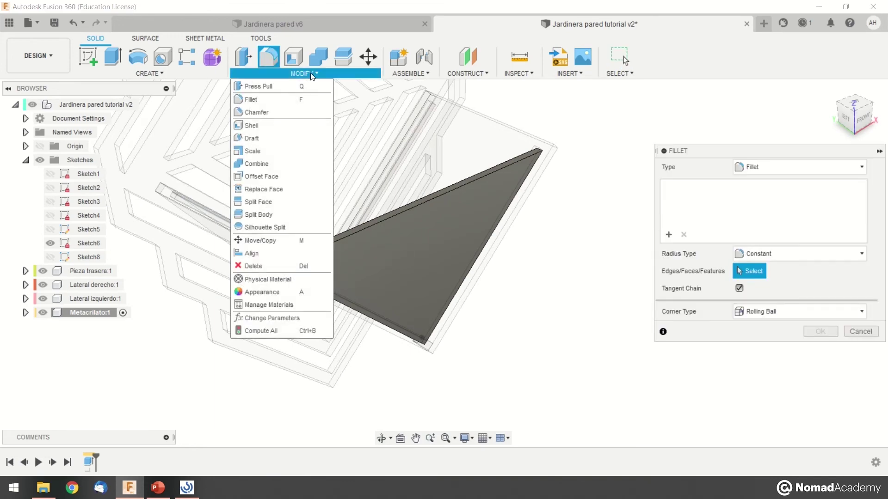
{"action": "left_click", "coordinate": [259, 112]}
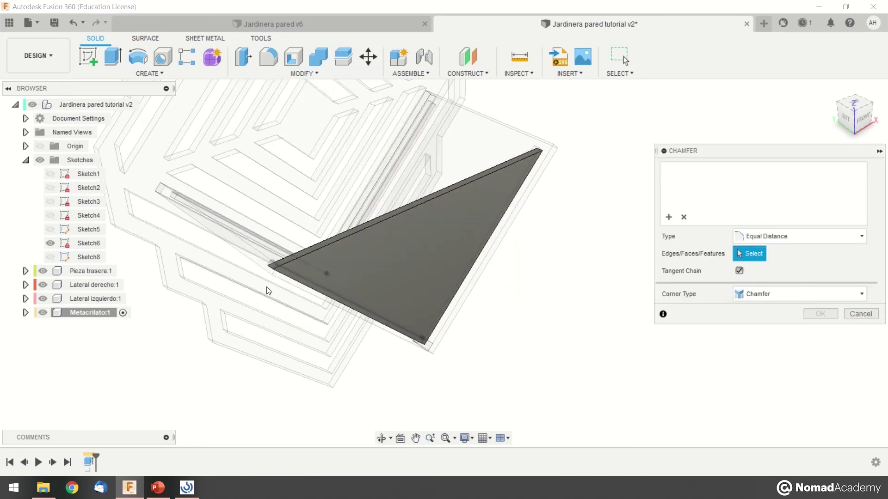
{"action": "scroll", "coordinate": [273, 277], "scroll_direction": "up", "scroll_amount": 5}
{"action": "left_click", "coordinate": [241, 279]}
{"action": "scroll", "coordinate": [276, 309], "scroll_direction": "down", "scroll_amount": 2}
{"action": "middle_click_drag", "start_coordinate": [462, 363], "coordinate": [390, 257]}
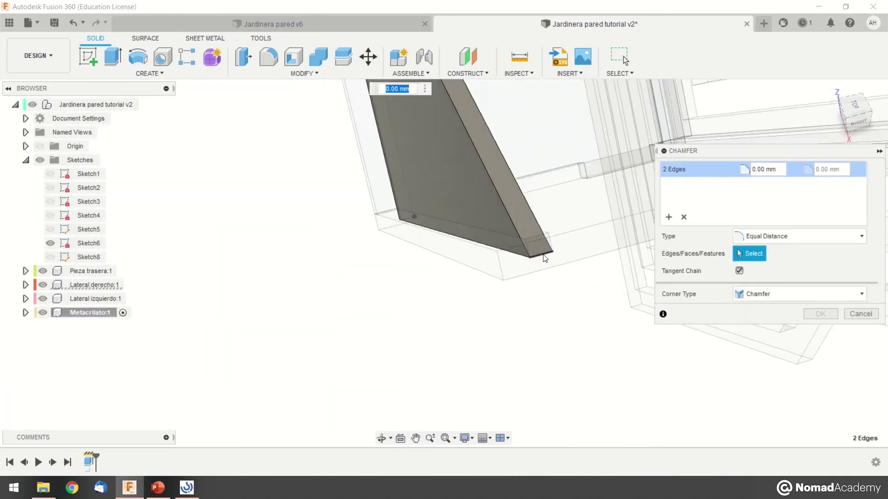
{"action": "left_click", "coordinate": [544, 257]}
{"action": "middle_click_drag", "start_coordinate": [493, 315], "coordinate": [342, 350], "text": "shift"}
{"action": "left_click", "coordinate": [347, 344]}
{"action": "middle_click_drag", "start_coordinate": [442, 347], "coordinate": [460, 348], "text": "shift"}
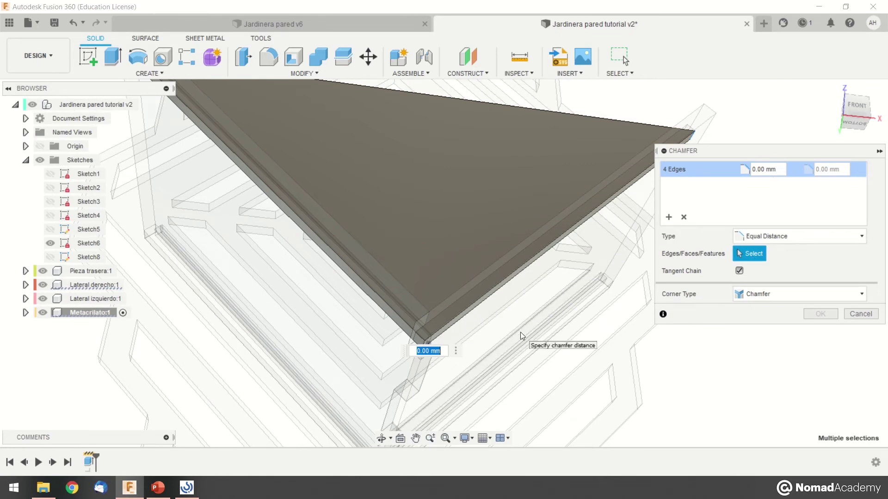
{"action": "type", "text": "4"}
{"action": "middle_click_drag", "start_coordinate": [522, 185], "coordinate": [319, 243], "text": "shift"}
{"action": "mouse_move", "coordinate": [502, 228]}
{"action": "middle_mouse_down", "text": "shift"}
{"action": "mouse_move", "coordinate": [525, 250]}
{"action": "mouse_move", "coordinate": [574, 237]}
{"action": "mouse_move", "coordinate": [493, 213]}
{"action": "middle_mouse_up", "text": "shift"}
{"action": "middle_click_drag", "start_coordinate": [400, 223], "coordinate": [591, 214]}
{"action": "key", "text": "Escape"}
- Hide both side panels, Lateral derecho and Lateral izquierdo, to expose the triangular panel's corners
{"action": "middle_click_drag", "start_coordinate": [538, 294], "coordinate": [653, 285]}
{"action": "middle_click_drag", "start_coordinate": [268, 217], "coordinate": [302, 243], "text": "shift"}
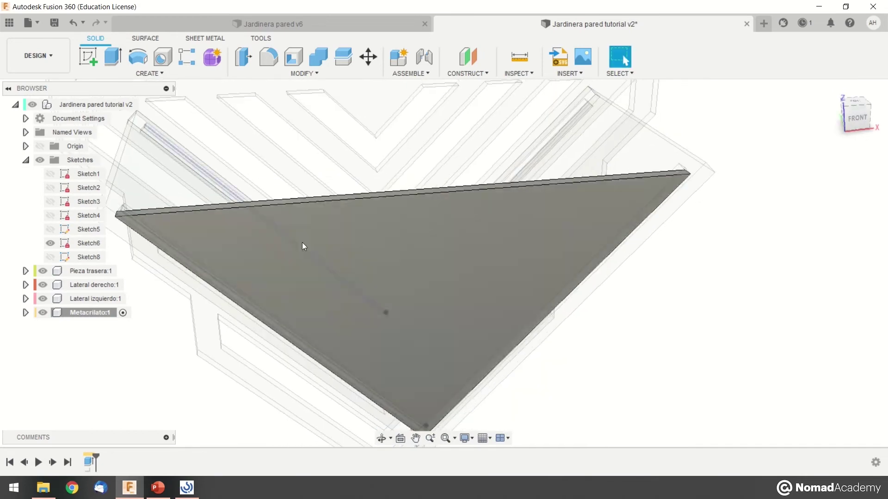
{"action": "left_click", "coordinate": [43, 285]}
{"action": "left_click", "coordinate": [43, 299]}
{"action": "middle_click_drag", "start_coordinate": [166, 374], "coordinate": [302, 78], "text": "shift"}
- Set up a 4 mm equal-distance chamfer on the three corner edges of the triangular panel
{"action": "left_click", "coordinate": [303, 73]}
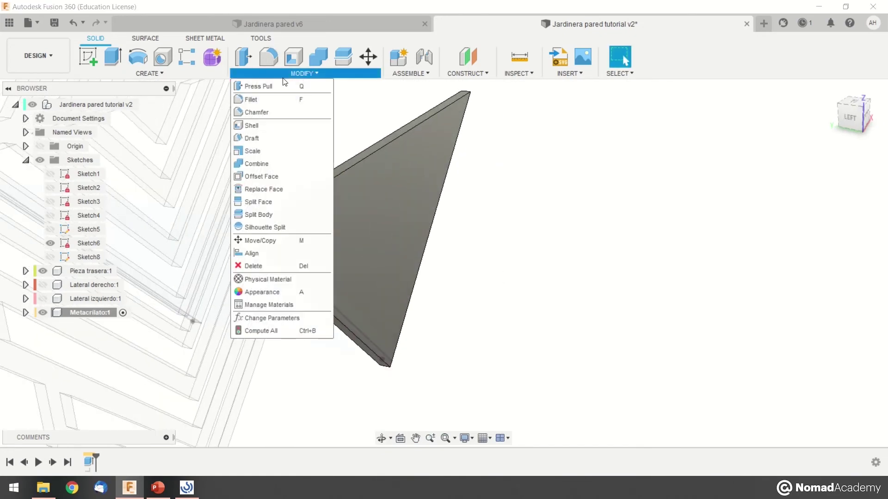
{"action": "left_click", "coordinate": [268, 109]}
{"action": "left_click", "coordinate": [235, 237]}
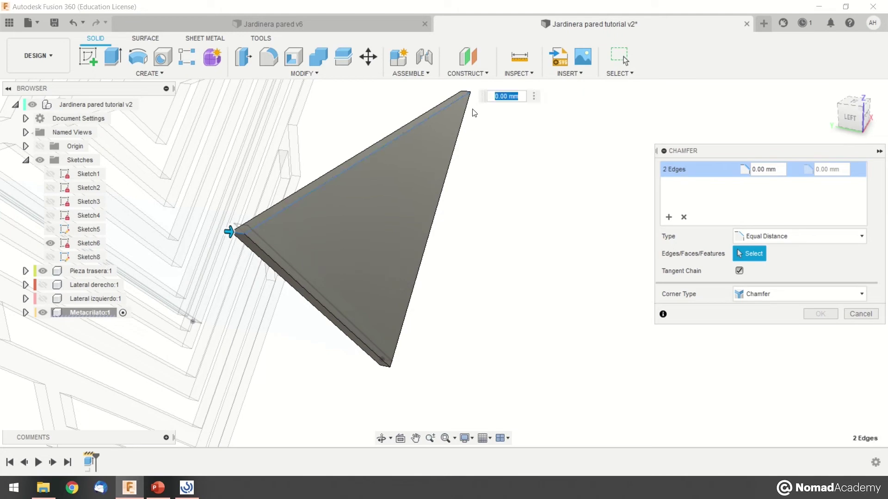
{"action": "left_click", "coordinate": [464, 98]}
{"action": "middle_click_drag", "start_coordinate": [518, 169], "coordinate": [365, 309], "text": "shift"}
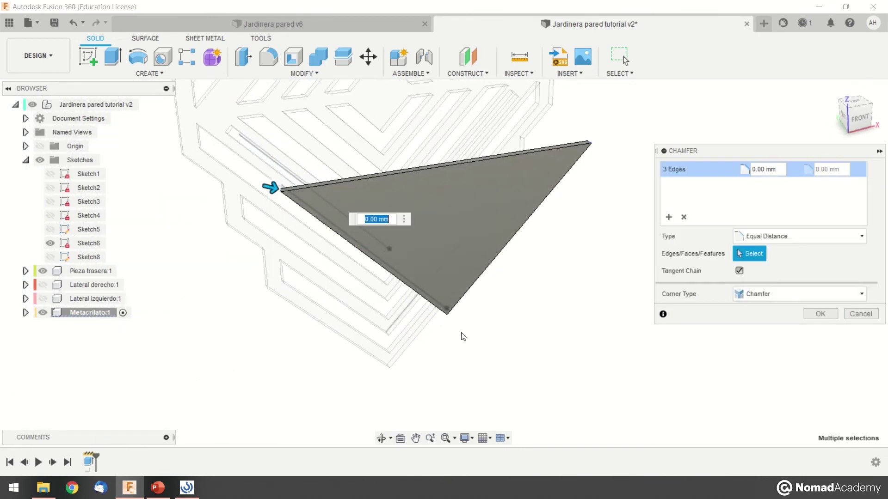
{"action": "middle_click_drag", "start_coordinate": [502, 323], "coordinate": [481, 307], "text": "shift"}
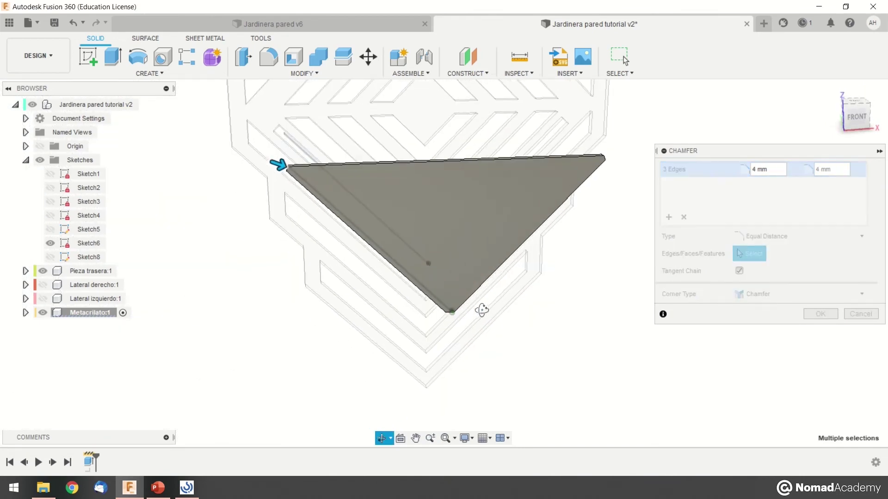
- Show both side panels, set the corner chamfer distance to 5 mm and apply it
{"action": "left_click", "coordinate": [44, 286]}
{"action": "left_click", "coordinate": [43, 301]}
{"action": "mouse_move", "coordinate": [520, 278]}
{"action": "middle_mouse_down", "text": "shift"}
{"action": "mouse_move", "coordinate": [541, 328]}
{"action": "mouse_move", "coordinate": [505, 285]}
{"action": "middle_mouse_up", "text": "shift"}
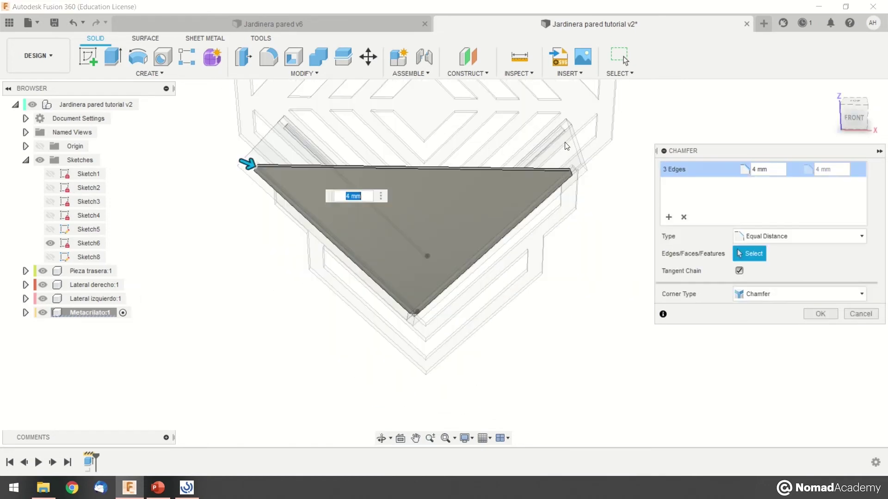
{"action": "scroll", "coordinate": [565, 179], "scroll_direction": "up", "scroll_amount": 3}
{"action": "middle_click_drag", "start_coordinate": [565, 179], "coordinate": [509, 287], "text": "shift"}
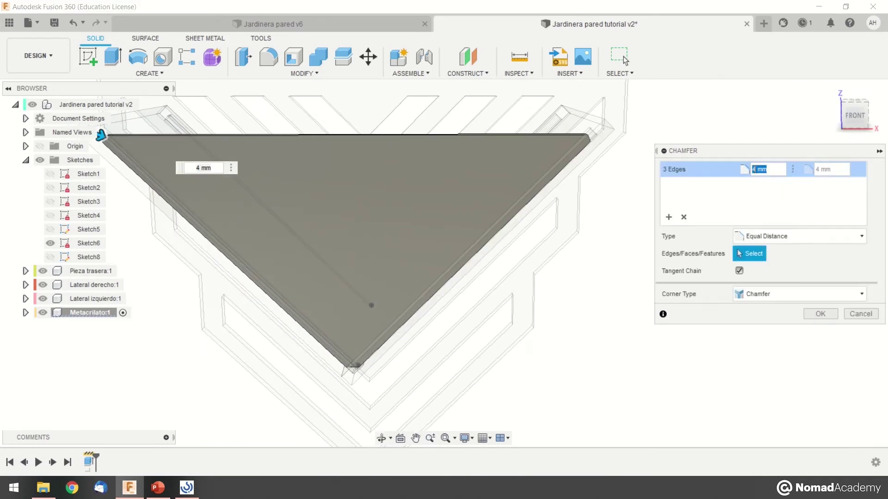
{"action": "middle_click_drag", "start_coordinate": [586, 185], "coordinate": [664, 214]}
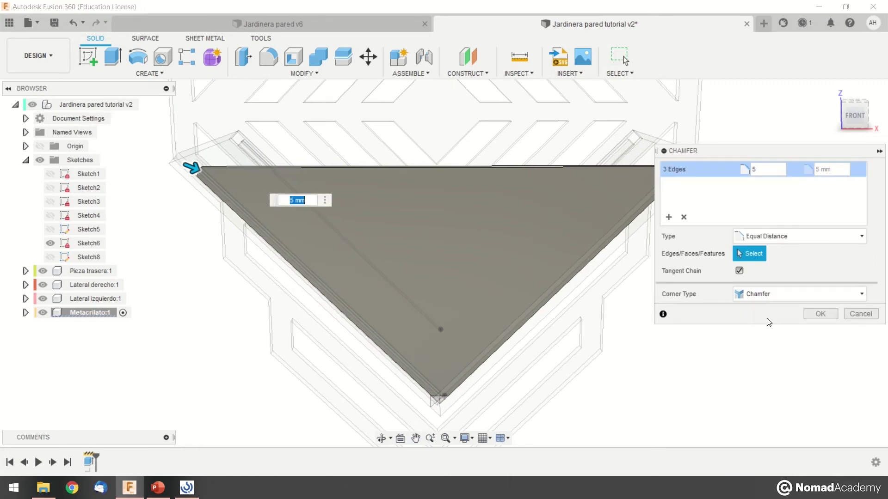
{"action": "left_click", "coordinate": [818, 314]}
- Hide both side panels and Sketch6 so only the chamfered triangular panel remains in front
{"action": "middle_click_drag", "start_coordinate": [455, 258], "coordinate": [143, 321], "text": "shift"}
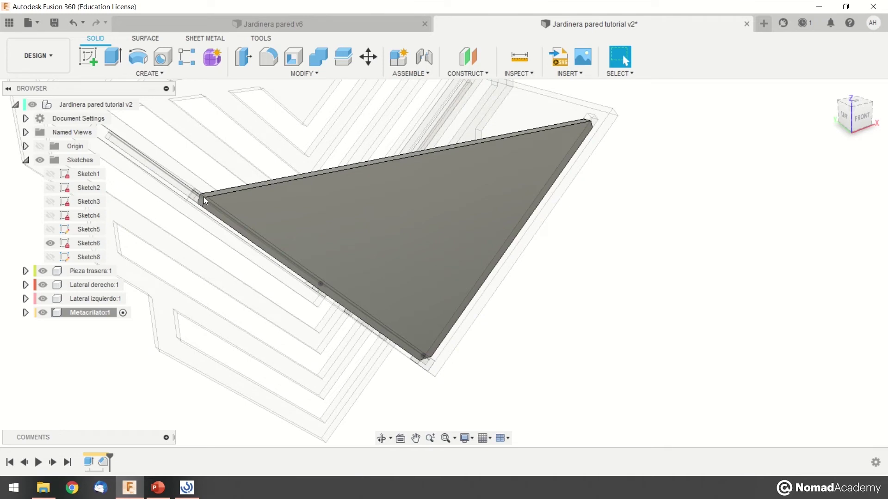
{"action": "left_click", "coordinate": [43, 299]}
{"action": "left_click", "coordinate": [44, 284]}
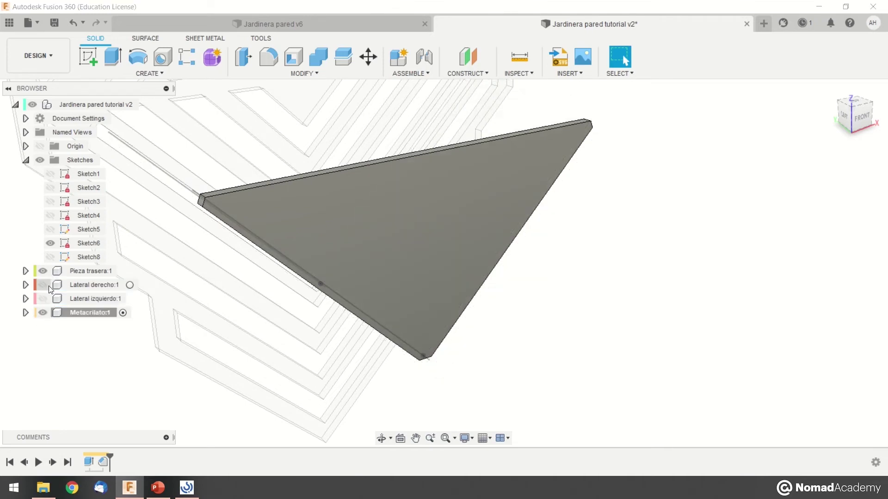
{"action": "middle_click_drag", "start_coordinate": [564, 328], "coordinate": [591, 287], "text": "shift"}
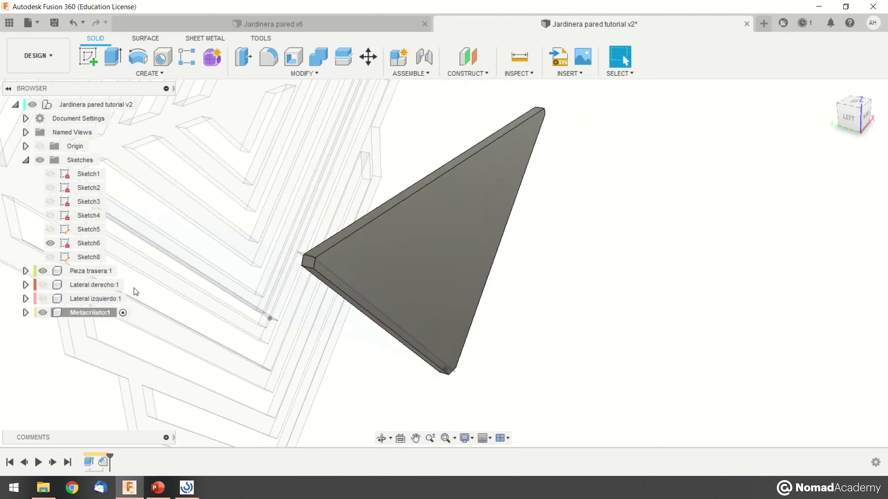
{"action": "left_click", "coordinate": [50, 243]}
{"action": "middle_click_drag", "start_coordinate": [509, 314], "coordinate": [282, 94], "text": "shift"}
- Try a 3 mm fillet on the six chamfered corner edges, inspect the rounding and remove that edge set
{"action": "key", "text": "f"}
{"action": "scroll", "coordinate": [323, 252], "scroll_direction": "up", "scroll_amount": 3}
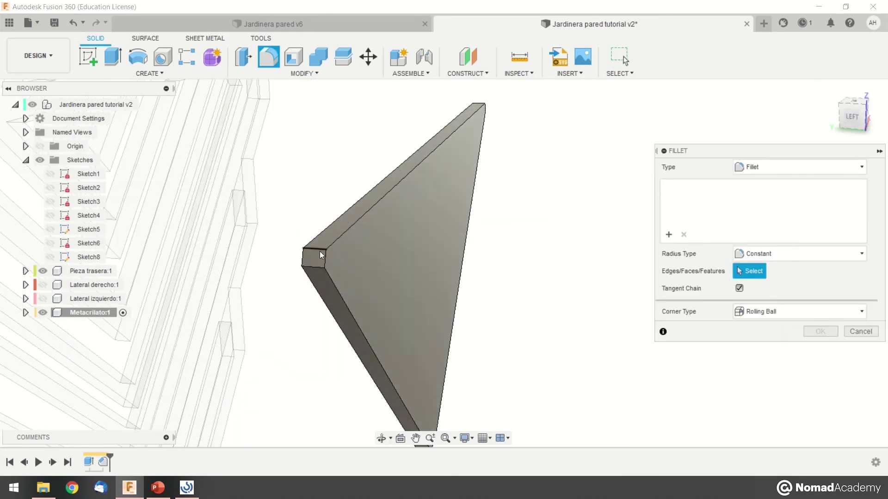
{"action": "left_click", "coordinate": [314, 267]}
{"action": "middle_click_drag", "start_coordinate": [489, 104], "coordinate": [414, 314], "text": "shift"}
{"action": "left_click", "coordinate": [586, 216]}
{"action": "left_click", "coordinate": [358, 304]}
{"action": "left_click", "coordinate": [413, 314]}
{"action": "type", "text": "1"}
{"action": "middle_click_drag", "start_coordinate": [404, 369], "coordinate": [416, 256], "text": "shift"}
{"action": "type", "text": "3"}
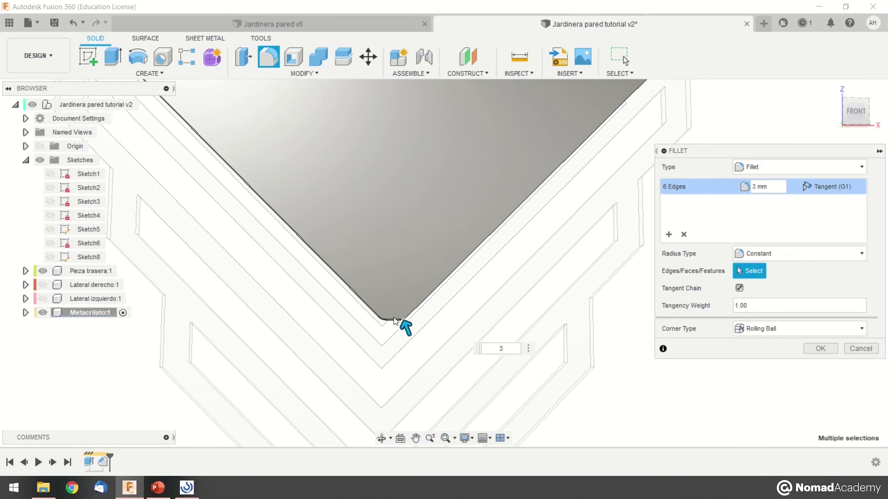
{"action": "middle_click_drag", "start_coordinate": [436, 246], "coordinate": [264, 375]}
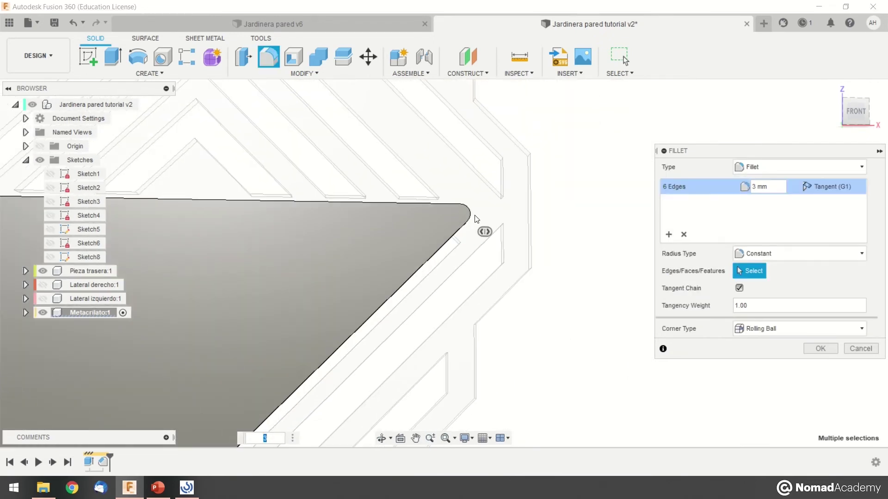
{"action": "middle_click_drag", "start_coordinate": [499, 330], "coordinate": [363, 318]}
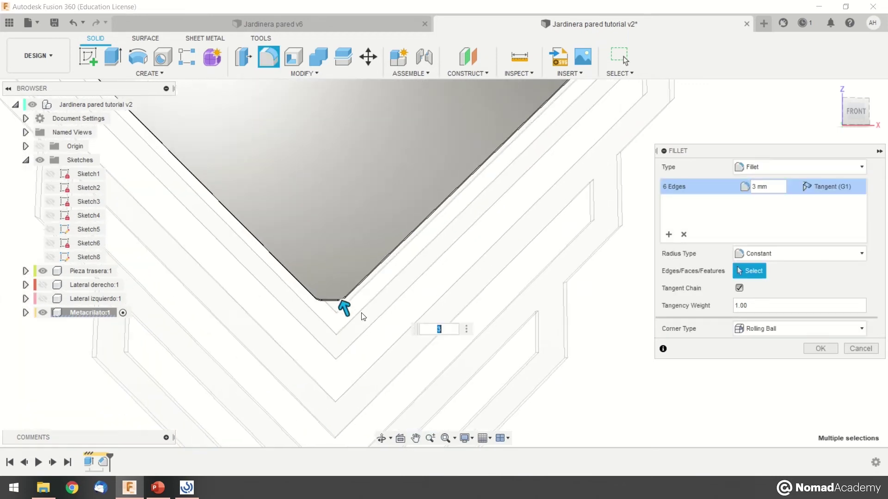
{"action": "middle_click_drag", "start_coordinate": [518, 119], "coordinate": [496, 267], "text": "shift"}
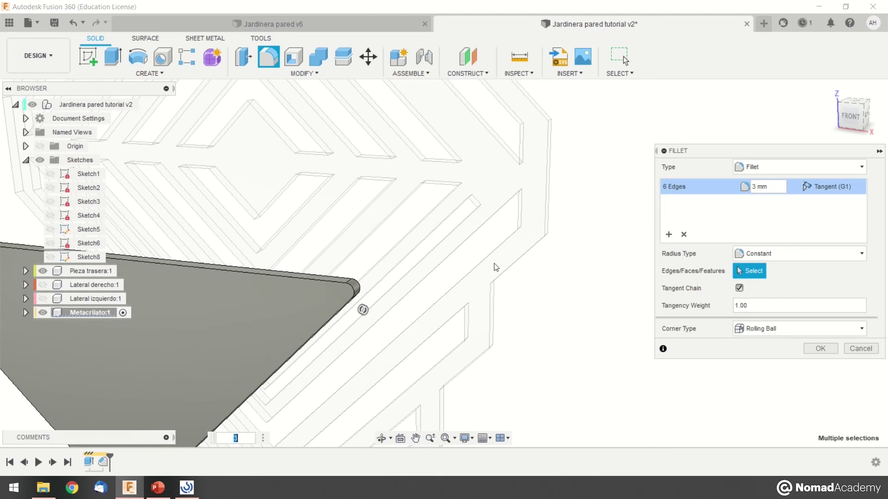
{"action": "left_click", "coordinate": [683, 235]}
- Set a 1 mm fillet on the four chamfer edges at the triangular panel's two upper corners
{"action": "middle_click_drag", "start_coordinate": [527, 278], "coordinate": [466, 246], "text": "shift"}
{"action": "middle_click_drag", "start_coordinate": [354, 309], "coordinate": [360, 286], "text": "shift"}
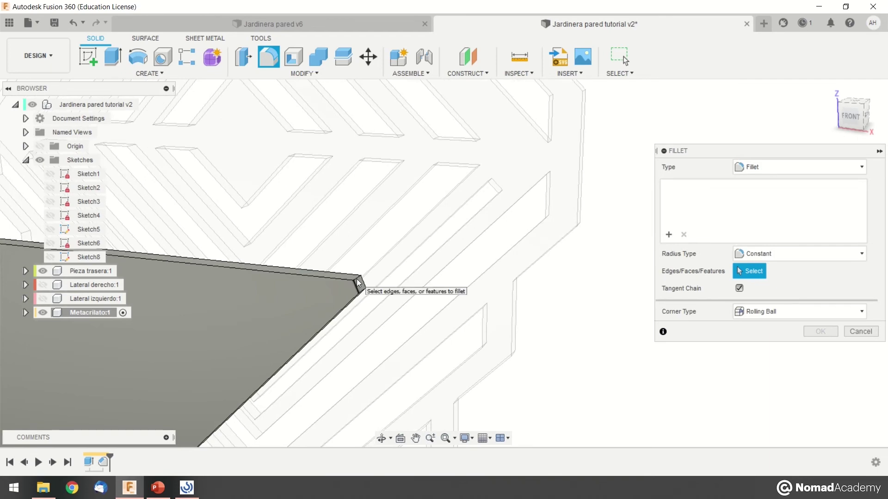
{"action": "left_click", "coordinate": [363, 291]}
{"action": "left_click", "coordinate": [362, 291]}
{"action": "middle_click_drag", "start_coordinate": [335, 303], "coordinate": [402, 293], "text": "shift"}
{"action": "left_click", "coordinate": [255, 276]}
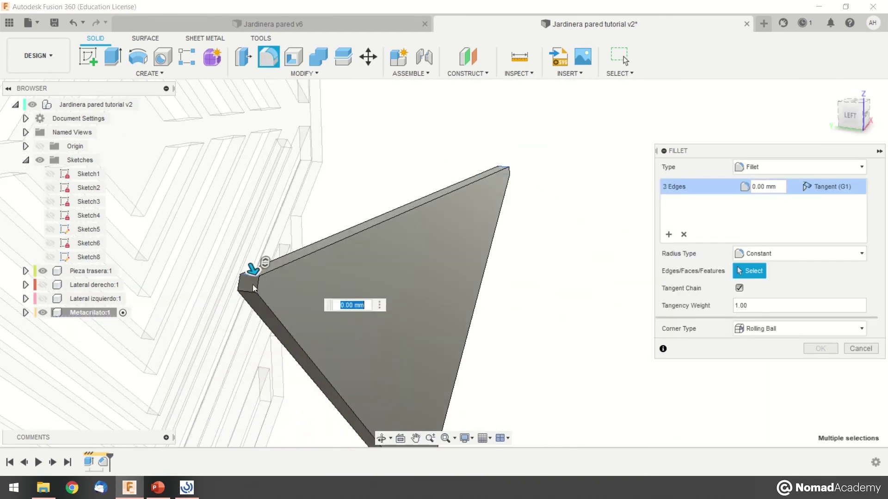
{"action": "type", "text": "2"}
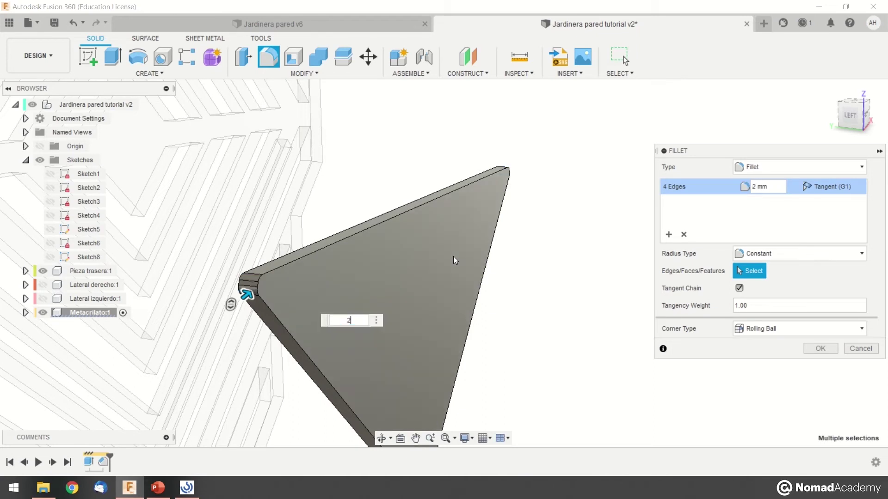
{"action": "key", "text": "BackSpace"}
{"action": "type", "text": "1"}
- Add a second fillet set of 3 mm on the two edges at the panel's lower corner and apply the fillet
{"action": "left_click", "coordinate": [672, 234]}
{"action": "middle_click_drag", "start_coordinate": [668, 240], "coordinate": [473, 284], "text": "shift"}
{"action": "left_click", "coordinate": [436, 298]}
{"action": "left_click", "coordinate": [478, 282]}
{"action": "left_click", "coordinate": [767, 201]}
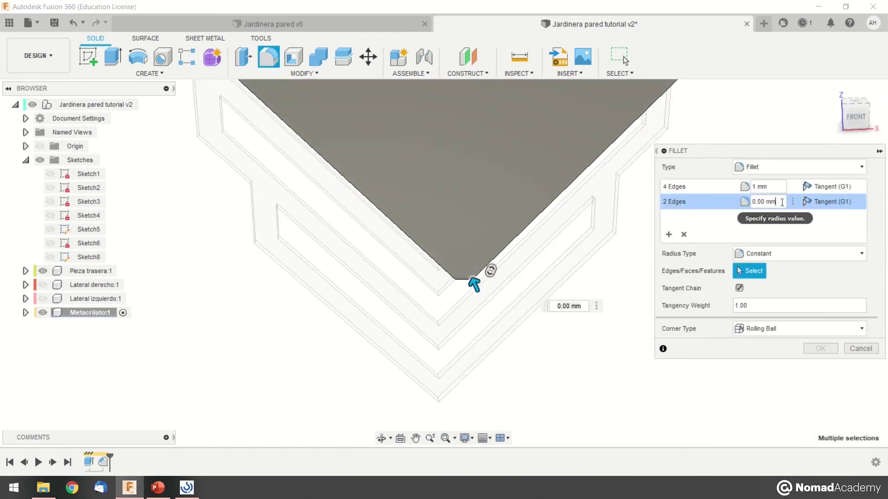
{"action": "type", "text": "3"}
{"action": "middle_click_drag", "start_coordinate": [537, 176], "coordinate": [510, 345]}
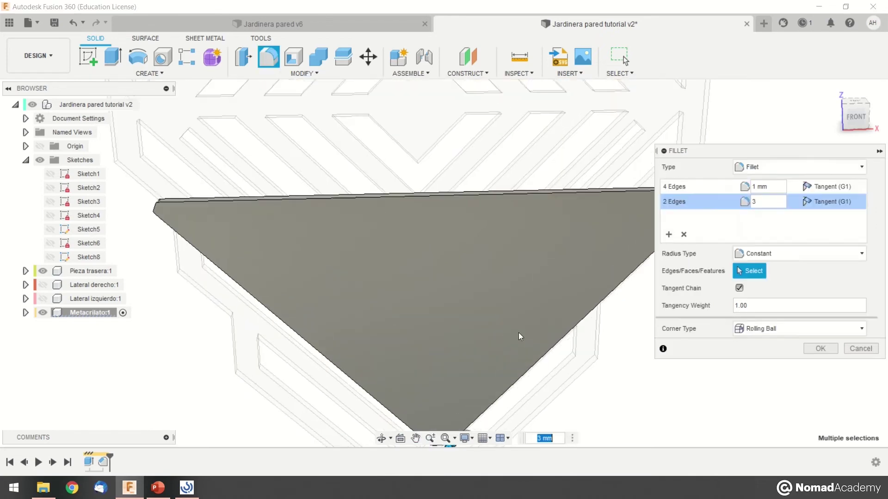
{"action": "middle_click_drag", "start_coordinate": [387, 314], "coordinate": [365, 255], "text": "shift"}
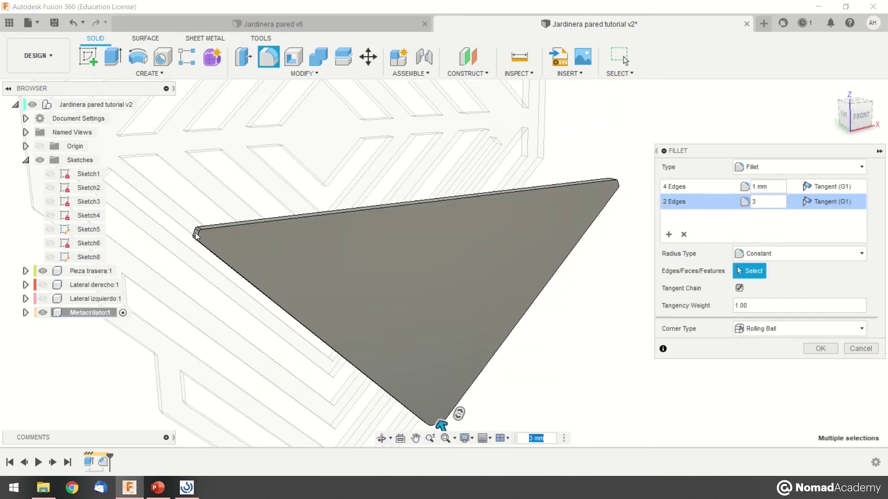
{"action": "middle_click_drag", "start_coordinate": [199, 238], "coordinate": [424, 364]}
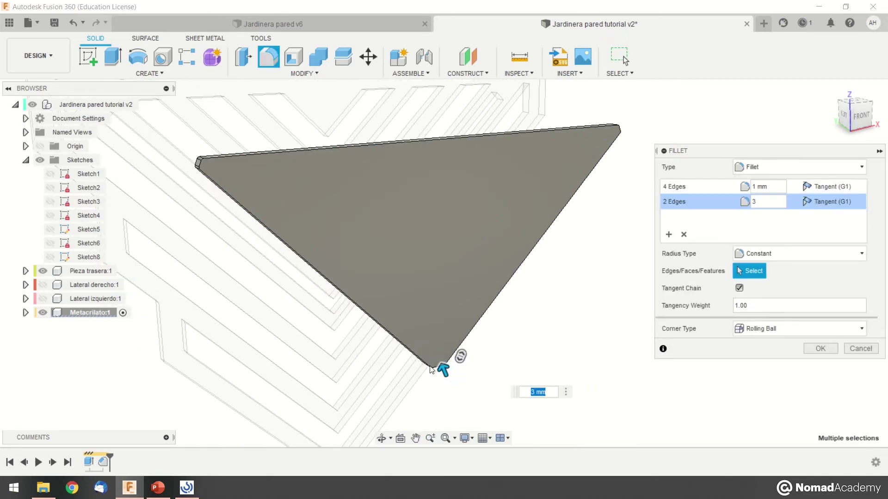
{"action": "left_click", "coordinate": [810, 351]}
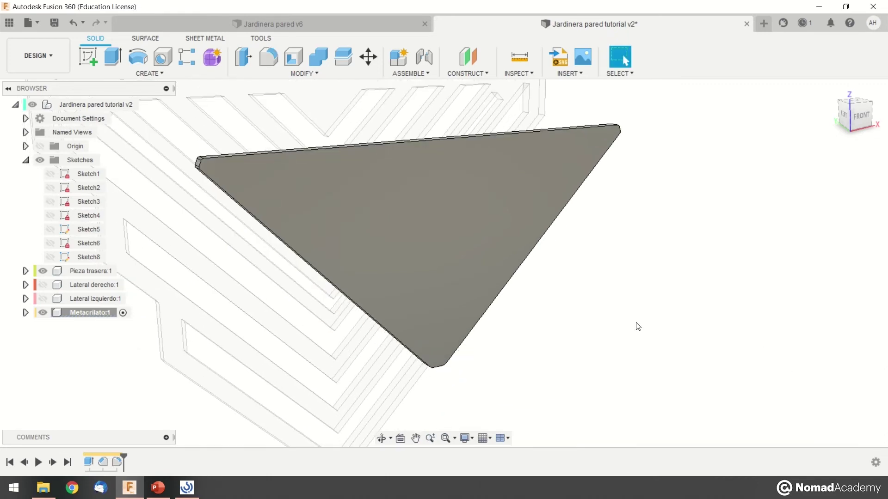
- Show both side panels and check how the rounded triangular panel sits in their front slots
{"action": "scroll", "coordinate": [539, 306], "scroll_direction": "down", "scroll_amount": 2}
{"action": "middle_click_drag", "start_coordinate": [539, 306], "coordinate": [602, 257], "text": "shift"}
{"action": "left_click", "coordinate": [43, 285]}
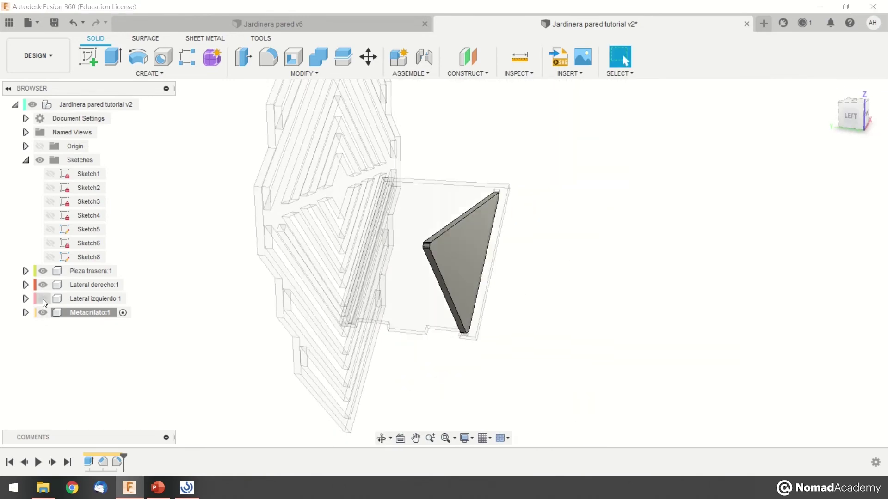
{"action": "left_click", "coordinate": [43, 298]}
{"action": "middle_click_drag", "start_coordinate": [593, 281], "coordinate": [518, 254], "text": "shift"}
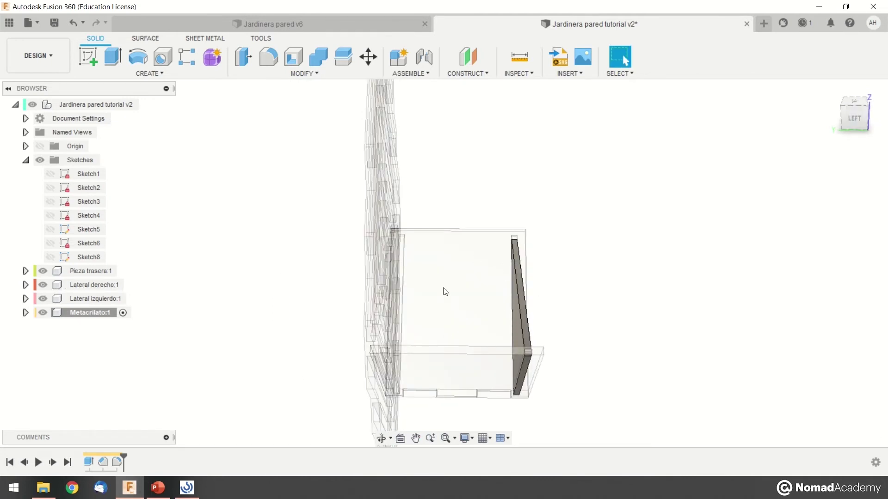
{"action": "middle_click_drag", "start_coordinate": [627, 275], "coordinate": [607, 275], "text": "shift"}
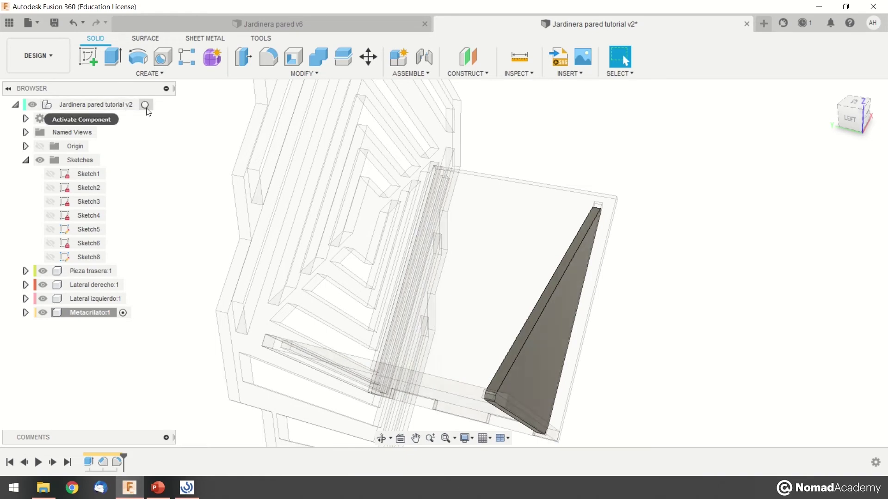
- Activate the whole planter assembly and inspect the triangular panel in the slots from the side
{"action": "left_click", "coordinate": [154, 104]}
{"action": "middle_click_drag", "start_coordinate": [562, 154], "coordinate": [631, 305], "text": "shift"}
{"action": "left_click", "coordinate": [629, 307]}
{"action": "middle_click_drag", "start_coordinate": [692, 301], "coordinate": [614, 305]}
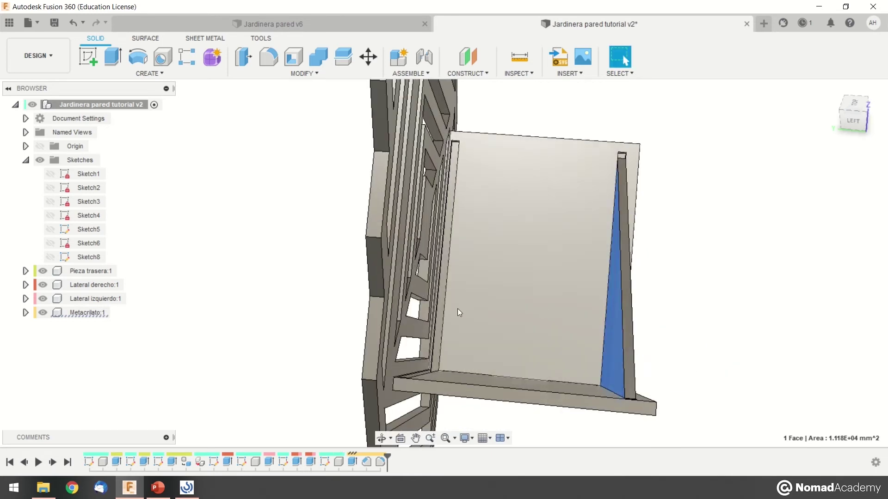
- Measure the distance between the triangular panel's face and the matching edge of the rear slot, and inspect it from the side
{"action": "left_click", "coordinate": [519, 58]}
{"action": "scroll", "coordinate": [619, 171], "scroll_direction": "up", "scroll_amount": 3}
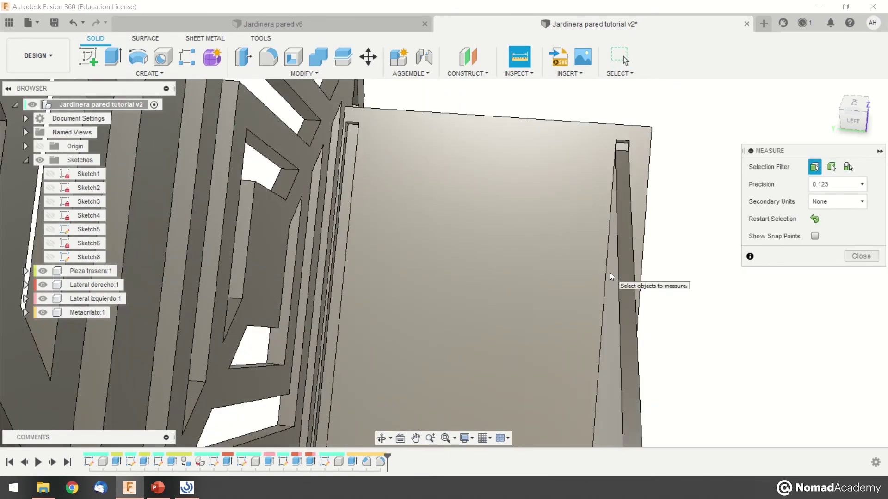
{"action": "left_click", "coordinate": [609, 273]}
{"action": "scroll", "coordinate": [344, 164], "scroll_direction": "up", "scroll_amount": 2}
{"action": "mouse_move", "coordinate": [343, 162]}
{"action": "middle_mouse_down", "text": "shift"}
{"action": "mouse_move", "coordinate": [367, 185]}
{"action": "mouse_move", "coordinate": [343, 184]}
{"action": "mouse_move", "coordinate": [356, 163]}
{"action": "middle_mouse_up", "text": "shift"}
{"action": "left_click", "coordinate": [356, 161]}
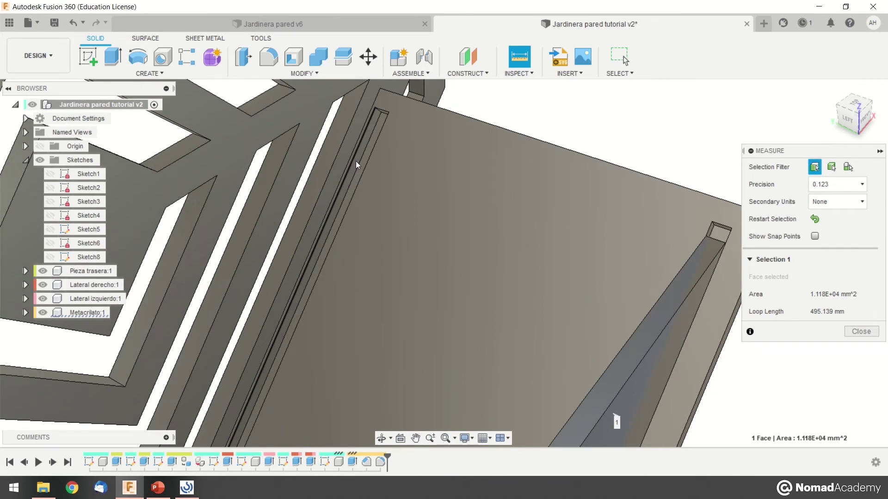
{"action": "scroll", "coordinate": [440, 244], "scroll_direction": "down", "scroll_amount": 3}
{"action": "middle_click_drag", "start_coordinate": [464, 280], "coordinate": [470, 250]}
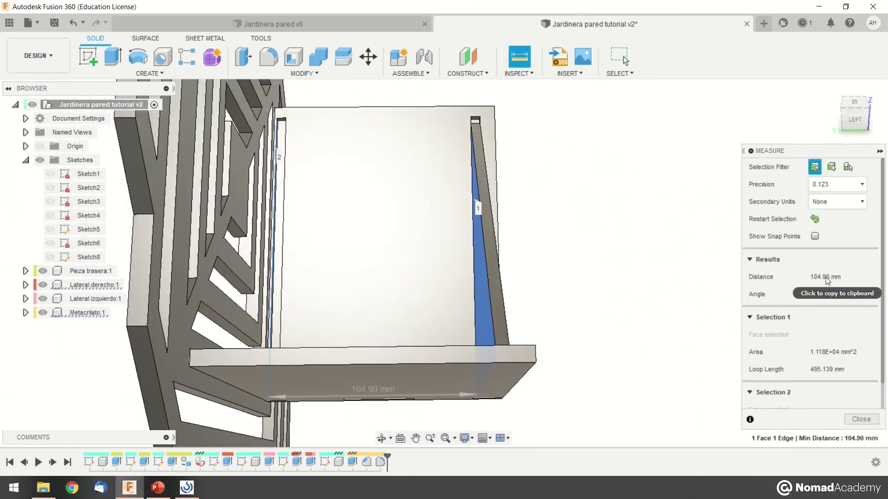
{"action": "middle_click_drag", "start_coordinate": [554, 280], "coordinate": [568, 288]}
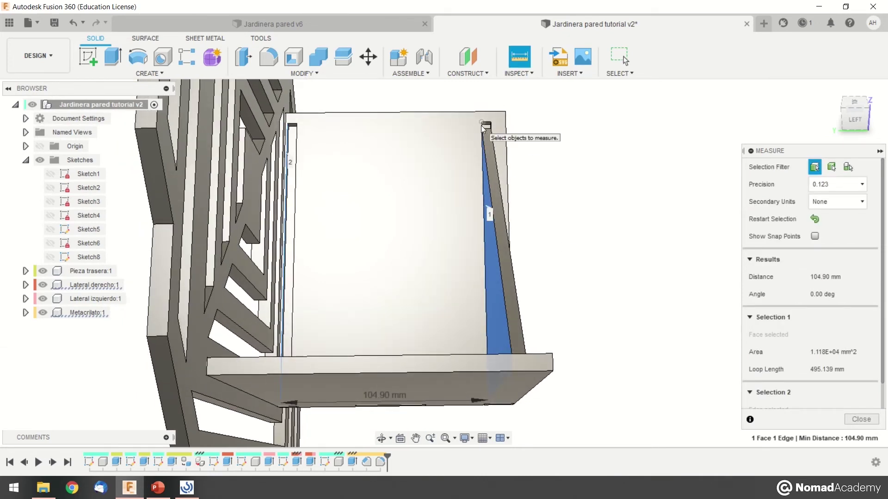
{"action": "middle_click_drag", "start_coordinate": [532, 228], "coordinate": [516, 239], "text": "shift"}
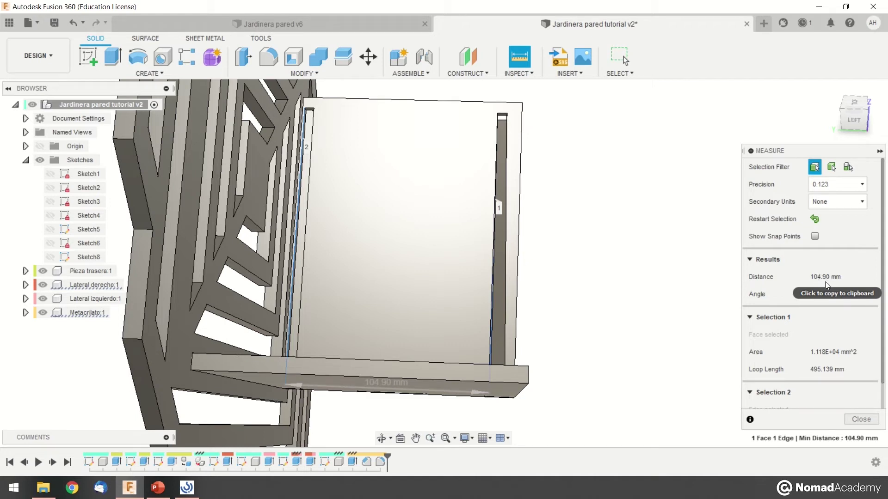
{"action": "key", "text": "Escape"}
- Start a rectangular pattern and set its object type to Components
{"action": "left_click", "coordinate": [177, 74]}
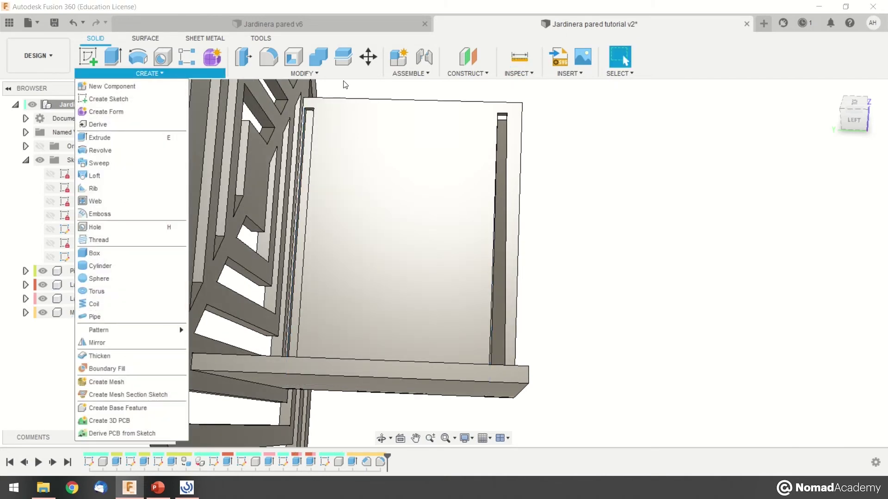
{"action": "left_click", "coordinate": [319, 74]}
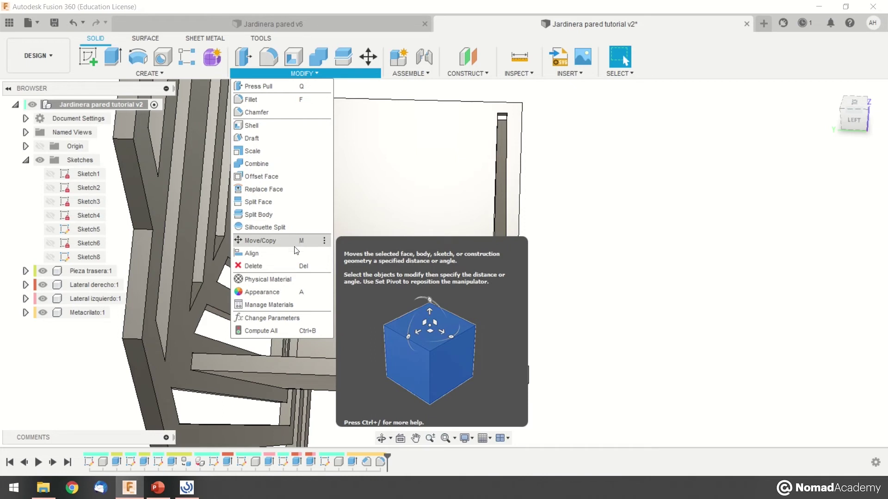
{"action": "mouse_move", "coordinate": [162, 60]}
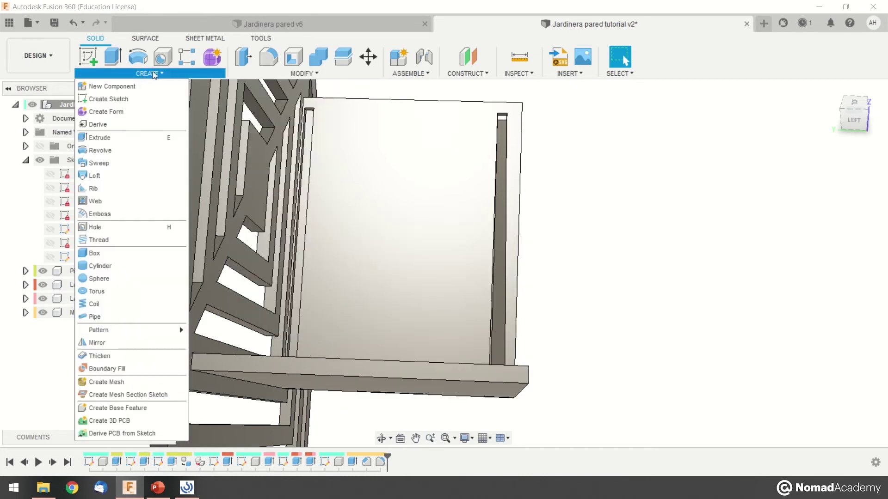
{"action": "mouse_move", "coordinate": [174, 329]}
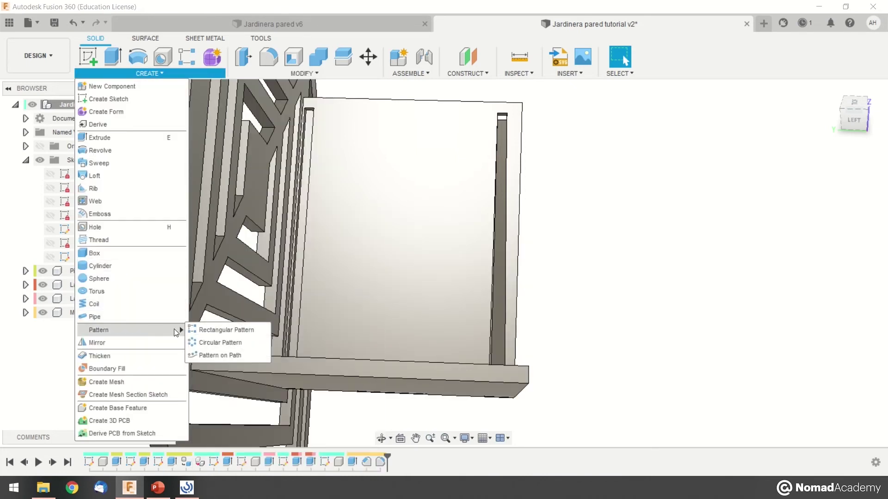
{"action": "left_click", "coordinate": [199, 329]}
{"action": "middle_click_drag", "start_coordinate": [585, 183], "coordinate": [727, 190], "text": "shift"}
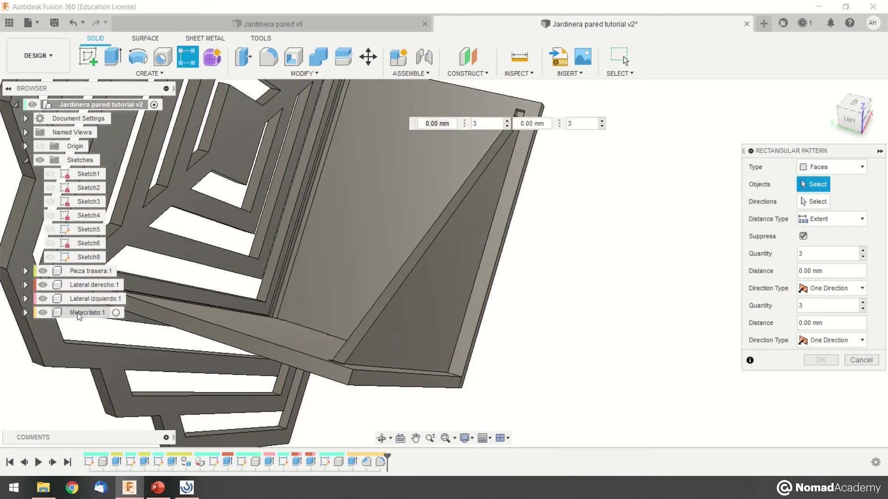
{"action": "left_click", "coordinate": [25, 313]}
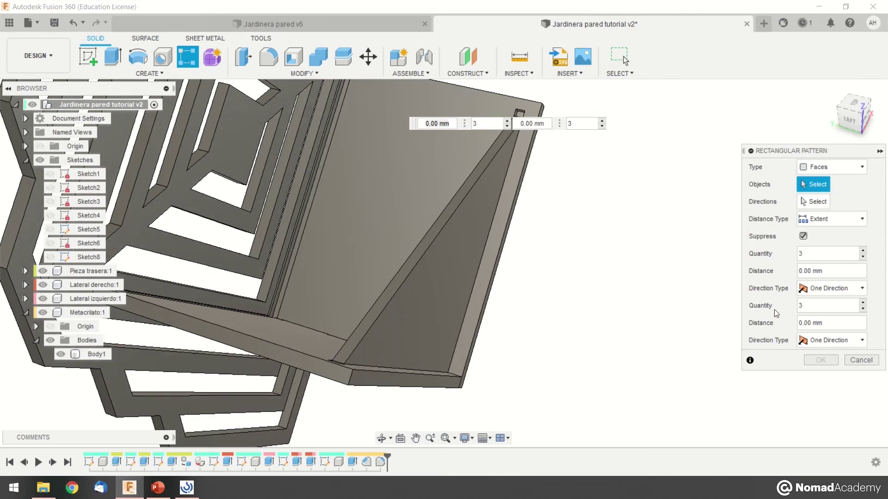
{"action": "left_click", "coordinate": [476, 229]}
{"action": "left_click", "coordinate": [850, 184]}
{"action": "left_click", "coordinate": [853, 170]}
{"action": "left_click", "coordinate": [838, 195]}
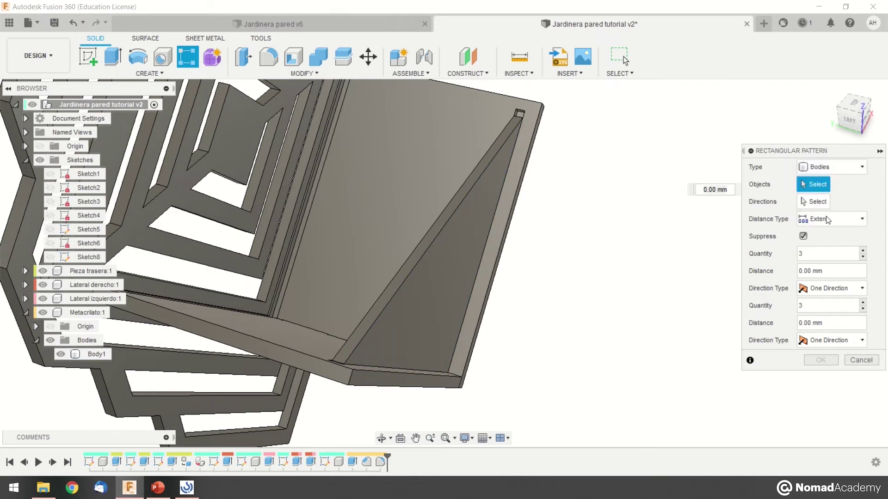
{"action": "left_click", "coordinate": [846, 169]}
{"action": "left_click", "coordinate": [828, 221]}
{"action": "left_click", "coordinate": [830, 168]}
{"action": "left_click", "coordinate": [828, 168]}
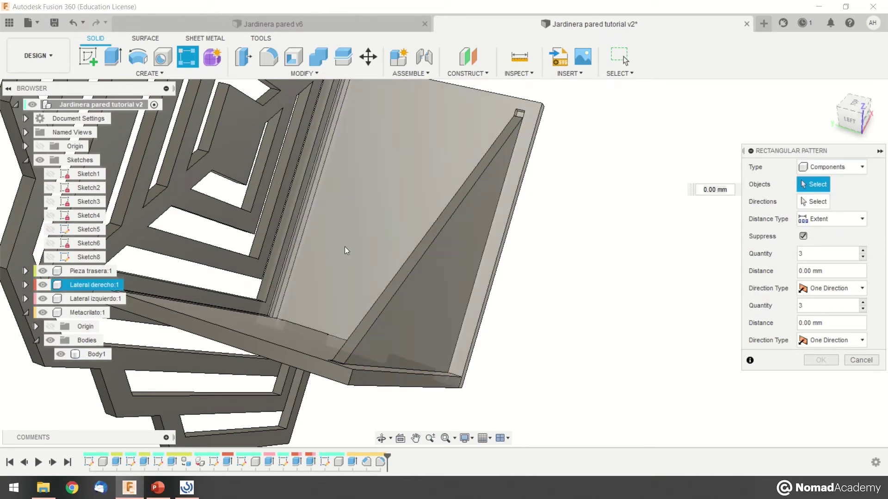
- Pattern the triangular methacrylate panel towards the rear slot along the left side panel's upper edge, with quantity 2 and distance 105 mm
{"action": "left_click", "coordinate": [420, 263]}
{"action": "middle_click_drag", "start_coordinate": [365, 390], "coordinate": [431, 365], "text": "shift"}
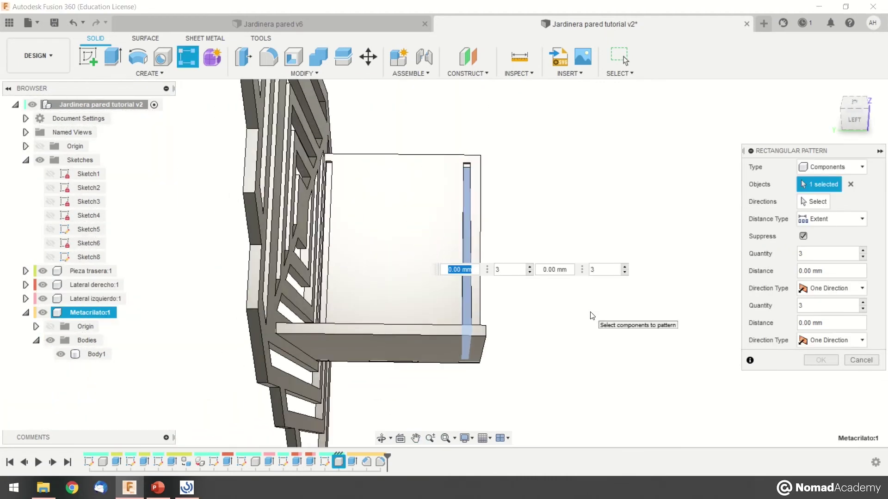
{"action": "left_click", "coordinate": [819, 202]}
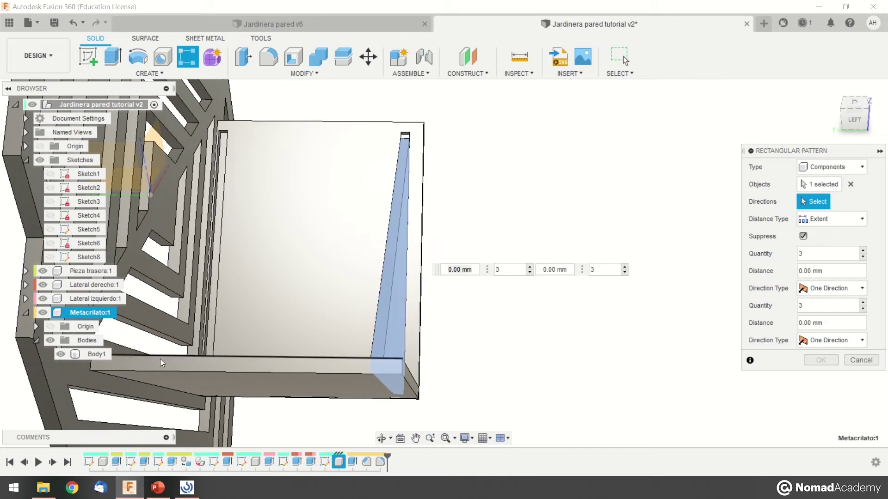
{"action": "left_click", "coordinate": [237, 356]}
{"action": "left_click_drag", "start_coordinate": [387, 315], "coordinate": [242, 340]}
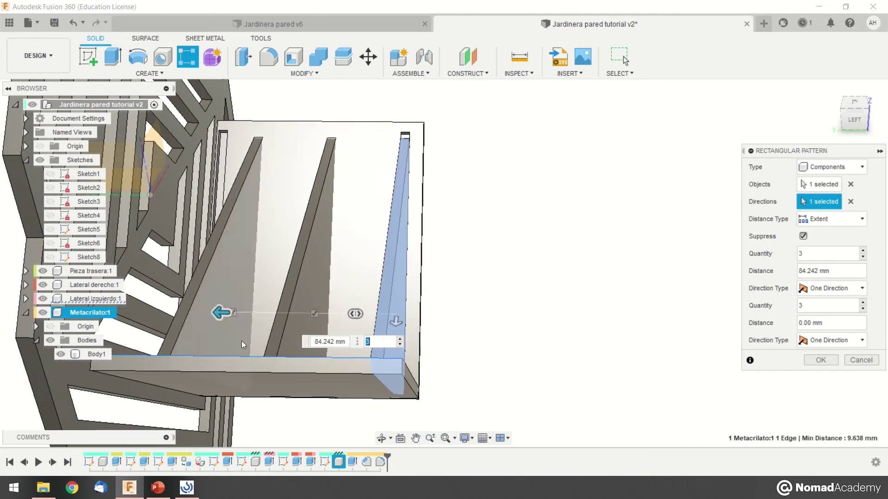
{"action": "key", "text": "Tab"}
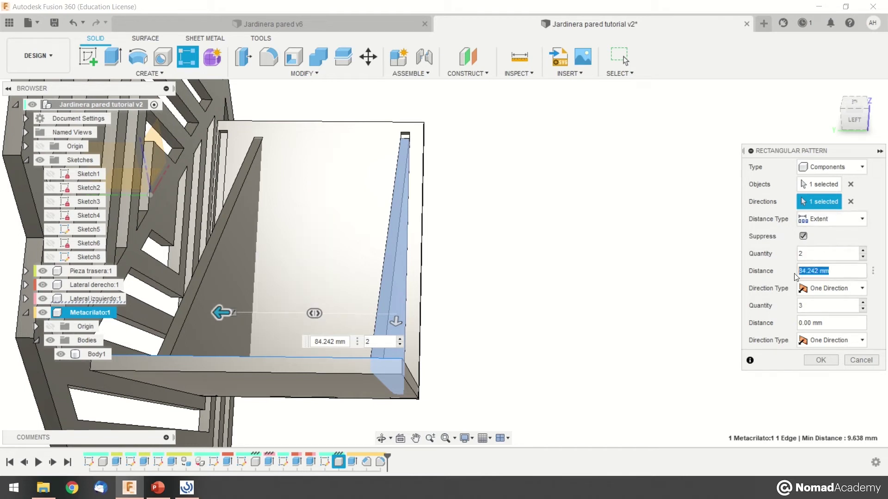
{"action": "type", "text": "105"}
- Set the pattern distance to 104.9 mm and the second direction's quantity to 1, check the rear slot fit, and apply the pattern
{"action": "scroll", "coordinate": [416, 194], "scroll_direction": "up", "scroll_amount": 8}
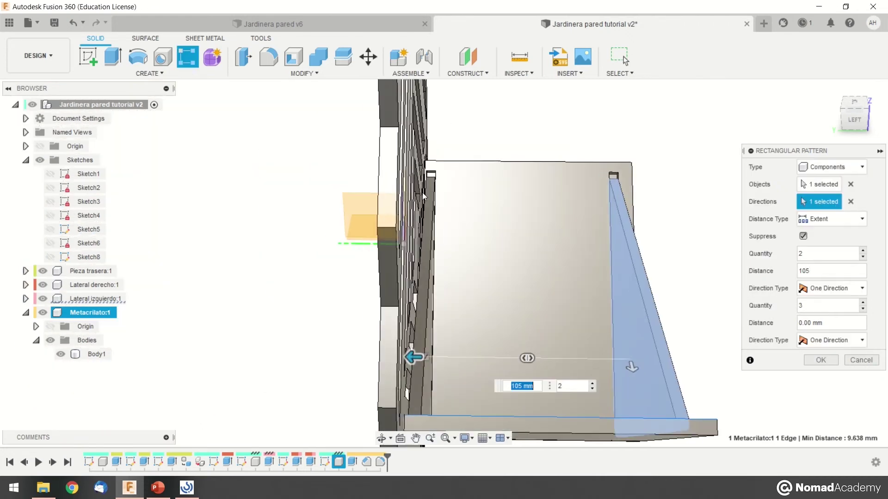
{"action": "middle_click_drag", "start_coordinate": [417, 187], "coordinate": [436, 221], "text": "shift"}
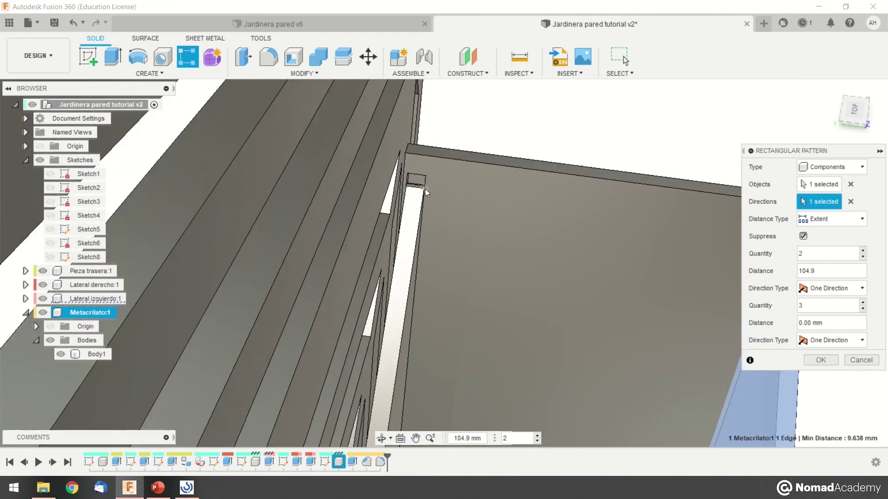
{"action": "middle_click_drag", "start_coordinate": [623, 317], "coordinate": [493, 216], "text": "shift"}
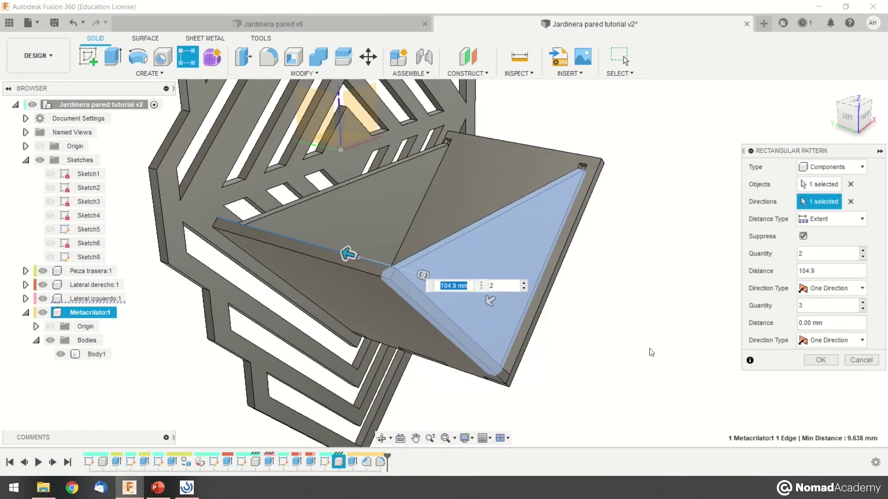
{"action": "middle_click_drag", "start_coordinate": [652, 353], "coordinate": [721, 324], "text": "shift"}
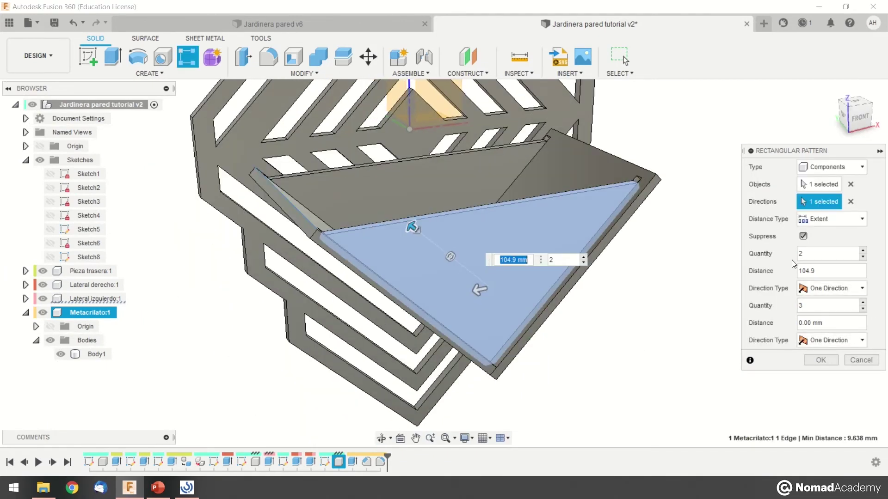
{"action": "middle_click_drag", "start_coordinate": [638, 264], "coordinate": [731, 320], "text": "shift"}
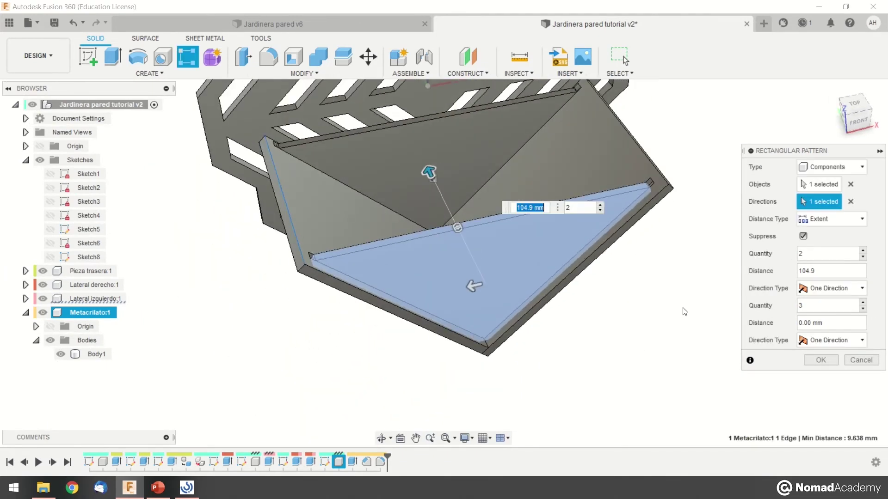
{"action": "middle_click_drag", "start_coordinate": [627, 277], "coordinate": [637, 276], "text": "shift"}
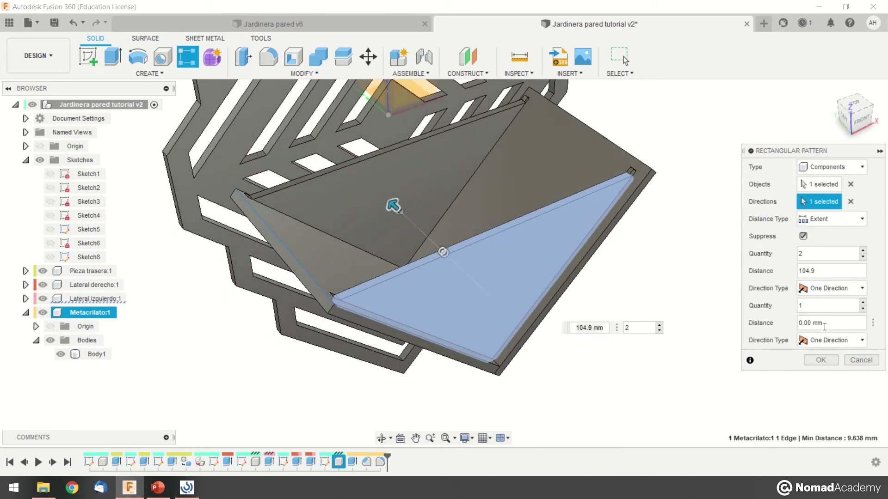
{"action": "middle_click_drag", "start_coordinate": [480, 300], "coordinate": [514, 290], "text": "shift"}
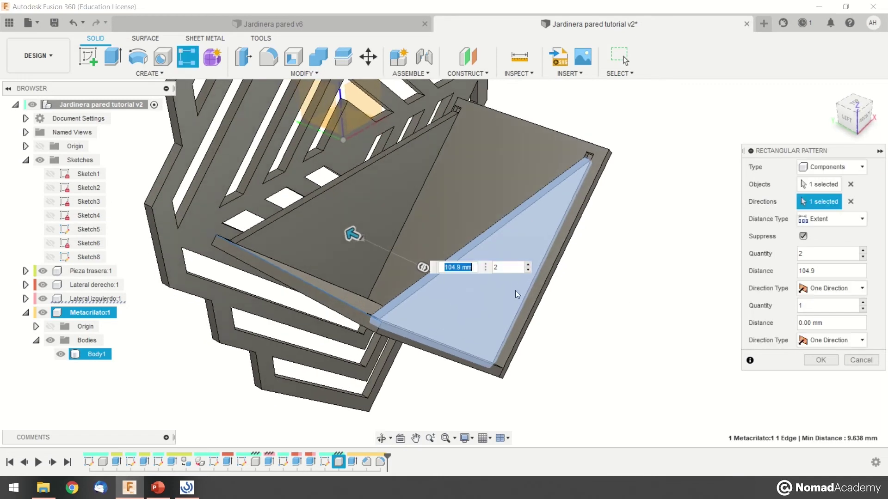
{"action": "middle_click_drag", "start_coordinate": [611, 338], "coordinate": [597, 286], "text": "shift"}
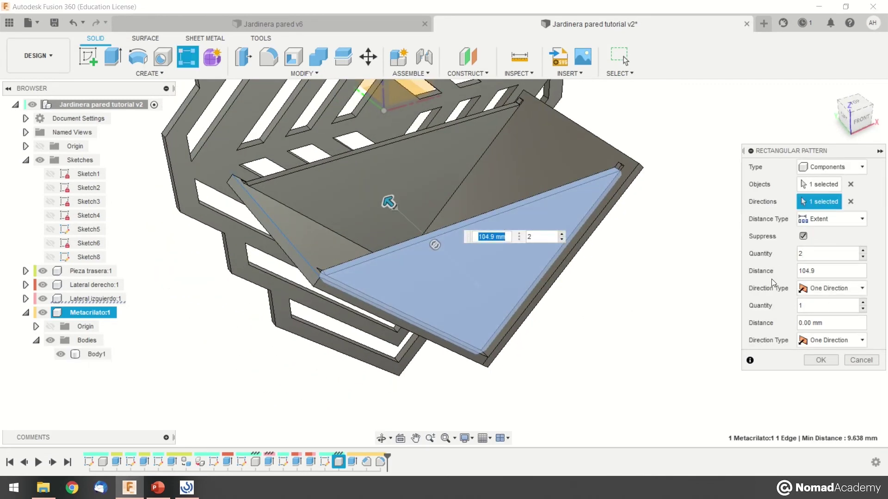
{"action": "left_click", "coordinate": [831, 366]}
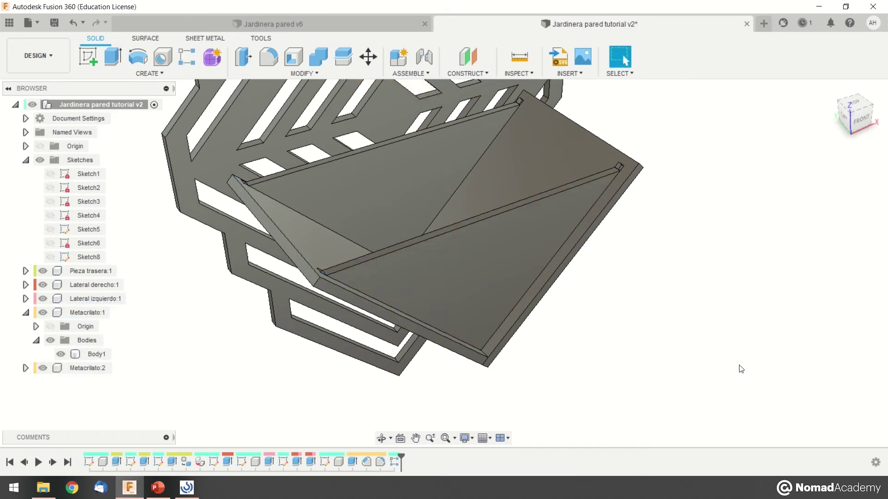
- Identify the two methacrylate components in the model and rename the front one as Metacrilato frontal
{"action": "left_click", "coordinate": [89, 368]}
{"action": "middle_click_drag", "start_coordinate": [258, 370], "coordinate": [287, 362], "text": "shift"}
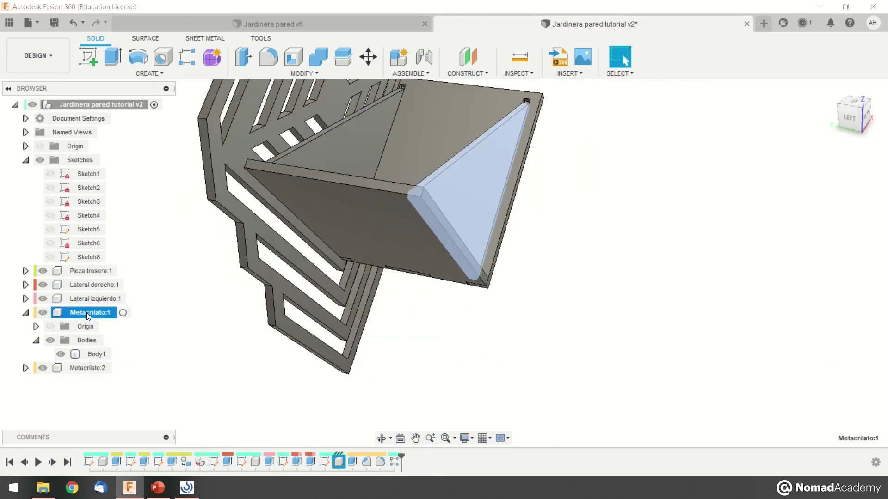
{"action": "left_click", "coordinate": [184, 385]}
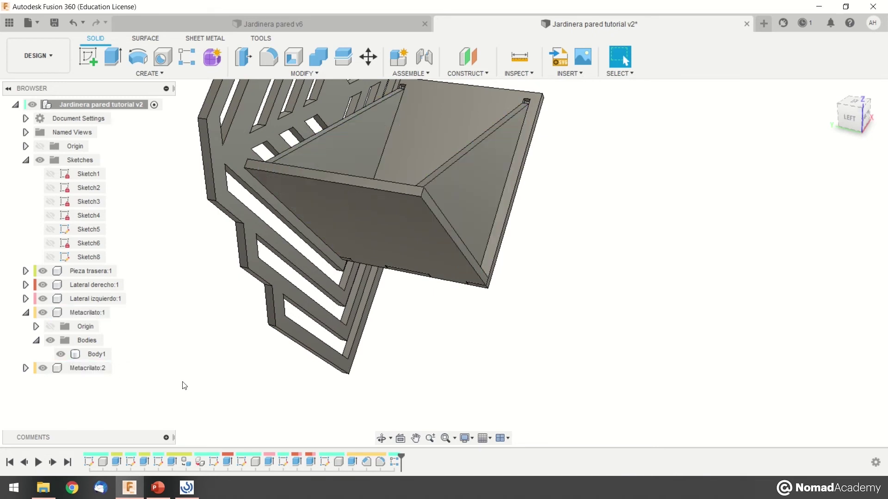
{"action": "left_click", "coordinate": [105, 313]}
{"action": "left_click", "coordinate": [107, 313]}
{"action": "left_click", "coordinate": [109, 313]}
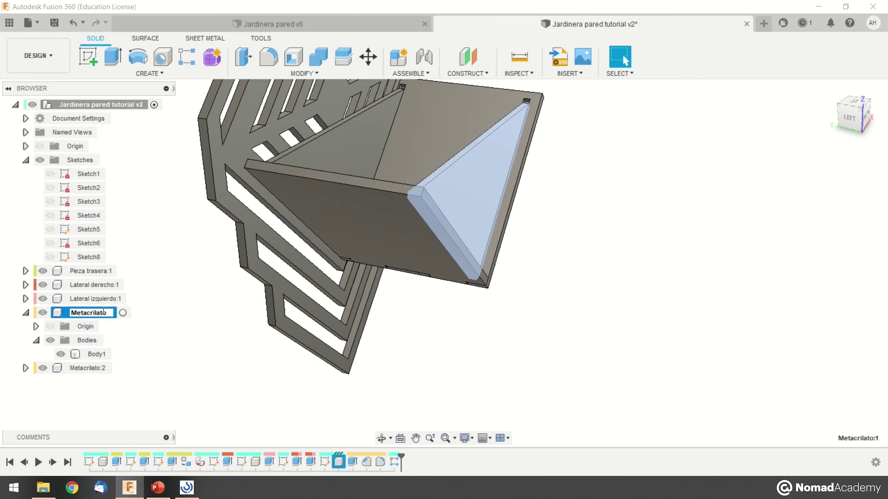
{"action": "type", "text": "superior"}
{"action": "key", "text": "Return"}
{"action": "double_click", "coordinate": [103, 313]}
{"action": "left_click_drag", "start_coordinate": [109, 313], "coordinate": [199, 310]}
{"action": "type", "text": "frontal"}
{"action": "key", "text": "Return"}
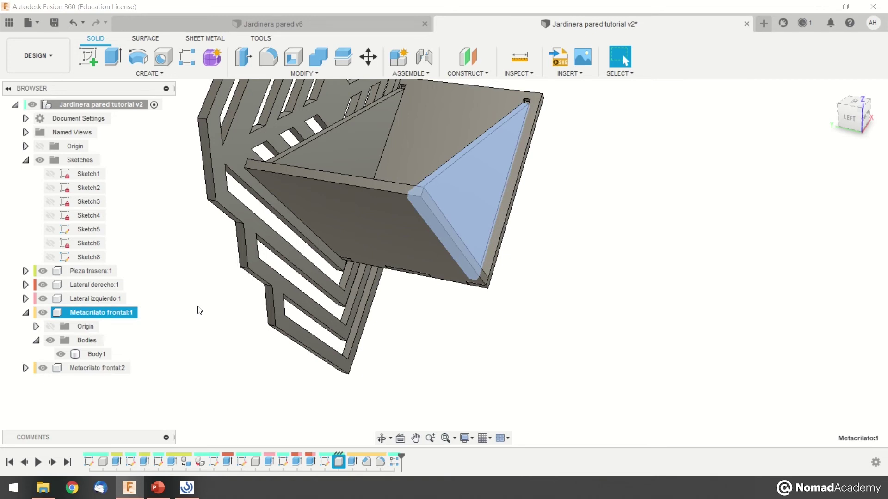
- Rename the rear methacrylate component as Metacrilato trasero and collapse the front component's contents
{"action": "left_click", "coordinate": [101, 369]}
{"action": "double_click", "coordinate": [114, 369]}
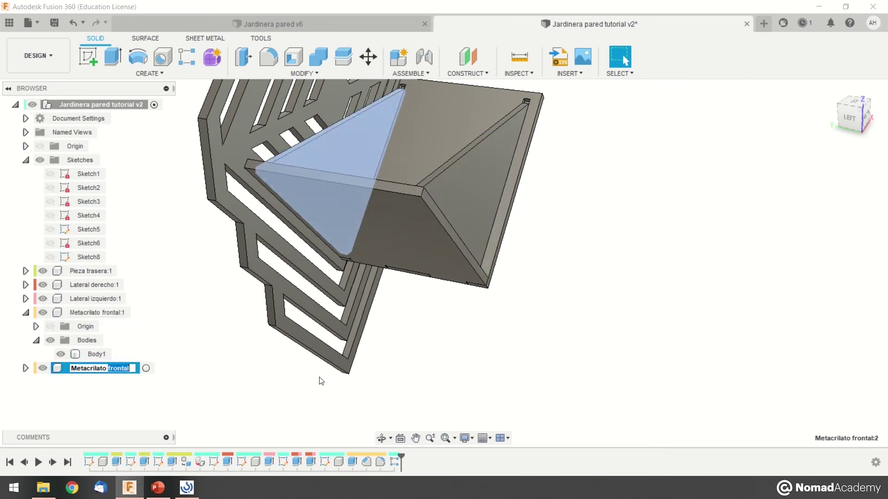
{"action": "key", "text": "Return"}
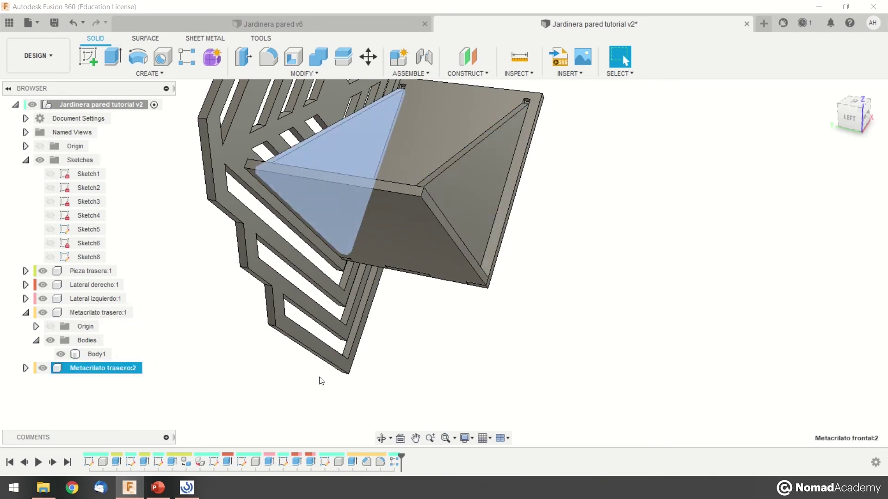
{"action": "left_click", "coordinate": [272, 338]}
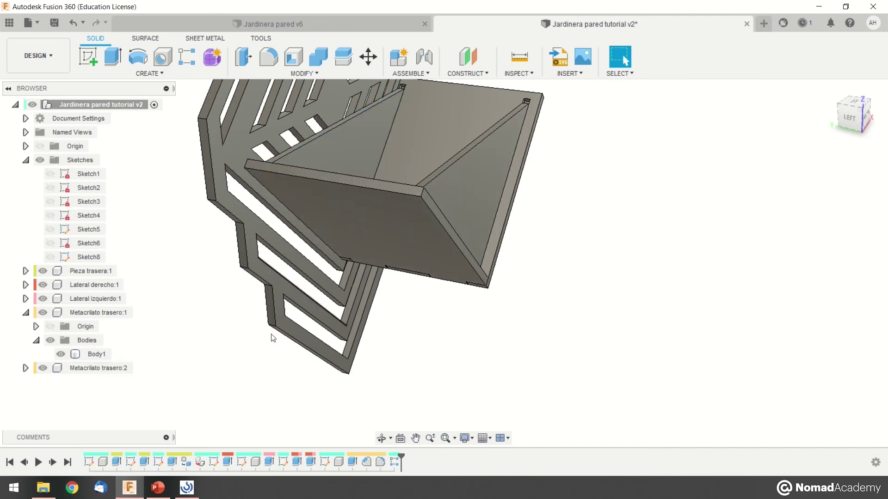
{"action": "left_click", "coordinate": [26, 313]}
- Examine from below and the front how the methacrylate panel sits between the two side panels
{"action": "middle_click_drag", "start_coordinate": [532, 356], "coordinate": [501, 352], "text": "shift"}
{"action": "scroll", "coordinate": [499, 346], "scroll_direction": "up", "scroll_amount": 6}
{"action": "middle_click_drag", "start_coordinate": [373, 360], "coordinate": [437, 351], "text": "shift"}
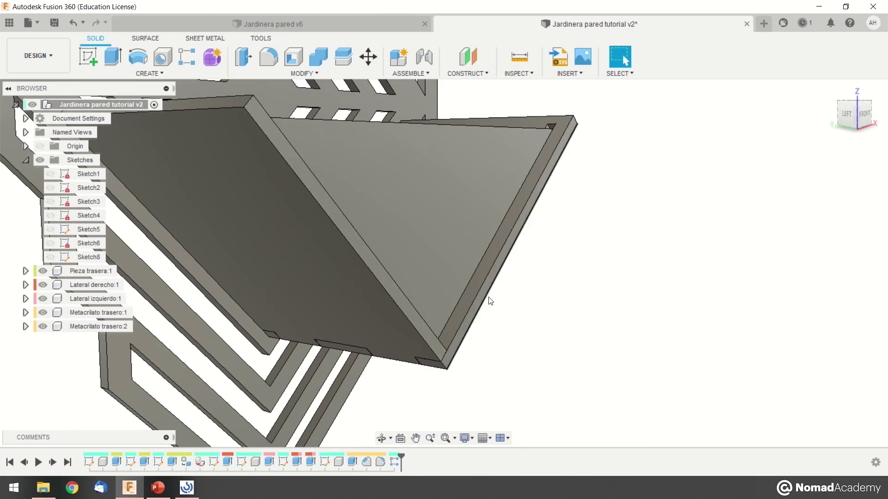
{"action": "scroll", "coordinate": [594, 354], "scroll_direction": "down", "scroll_amount": 2}
{"action": "scroll", "coordinate": [594, 353], "scroll_direction": "up", "scroll_amount": 2}
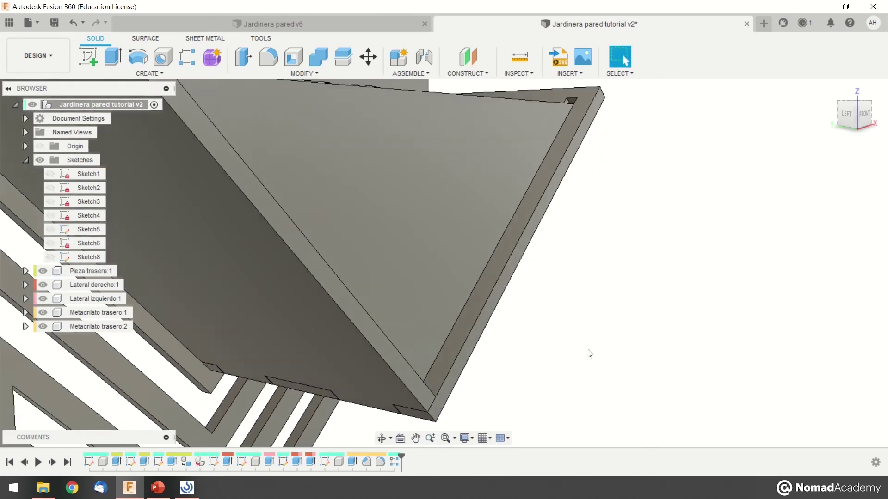
- Activate the Lateral izquierdo component and fillet its upper front corner edge with a 2 mm radius
{"action": "scroll", "coordinate": [574, 351], "scroll_direction": "down", "scroll_amount": 2}
{"action": "left_click", "coordinate": [290, 220]}
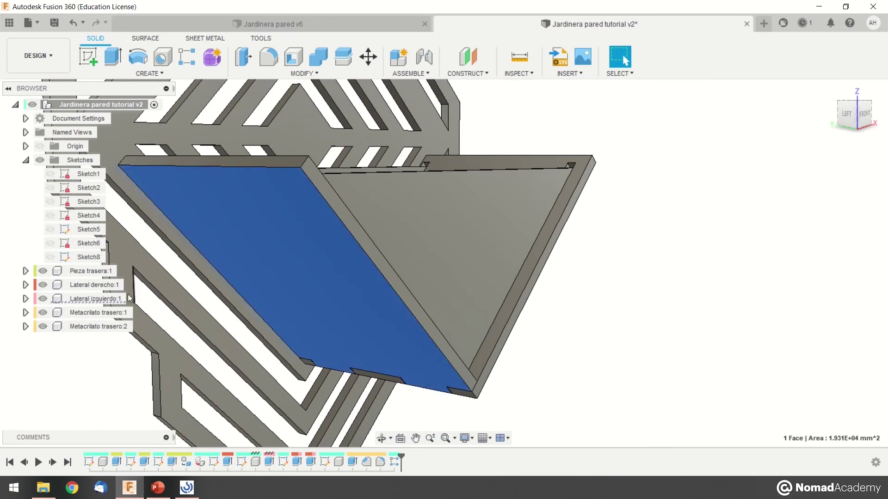
{"action": "left_click", "coordinate": [133, 298]}
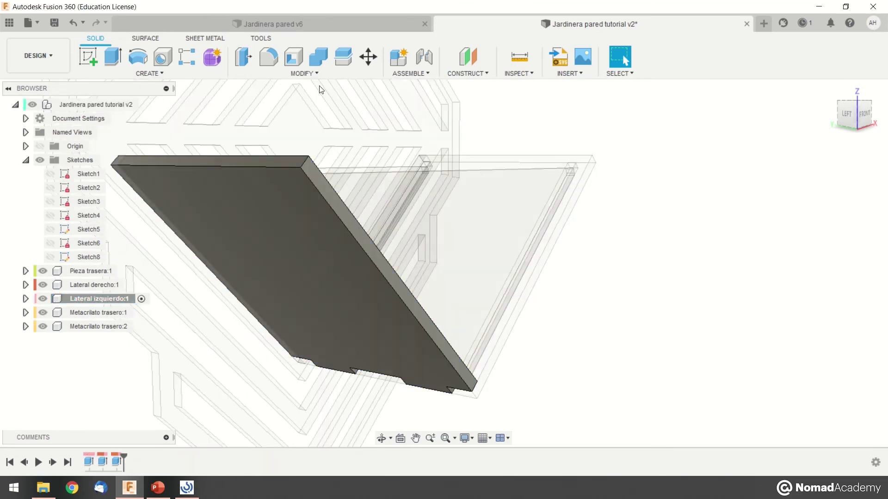
{"action": "left_click", "coordinate": [268, 56]}
{"action": "left_click", "coordinate": [303, 163]}
{"action": "middle_click_drag", "start_coordinate": [368, 221], "coordinate": [323, 206], "text": "shift"}
{"action": "left_click_drag", "start_coordinate": [335, 161], "coordinate": [333, 165]}
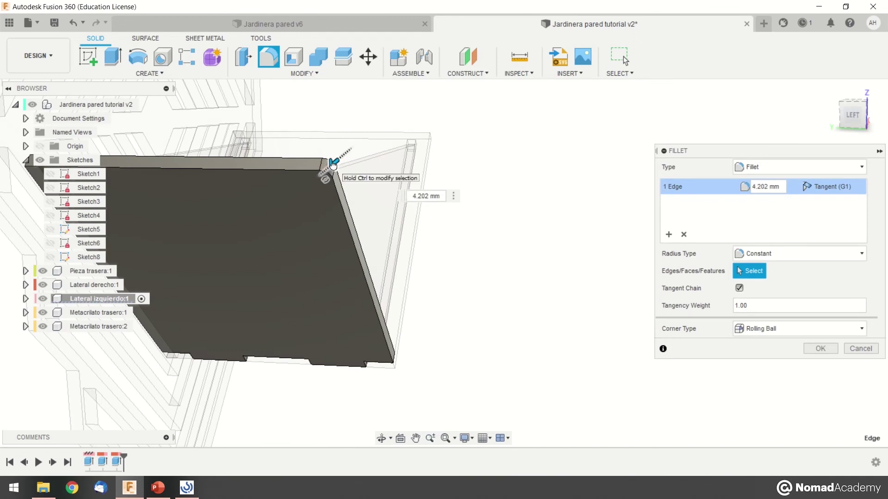
{"action": "left_click", "coordinate": [403, 196]}
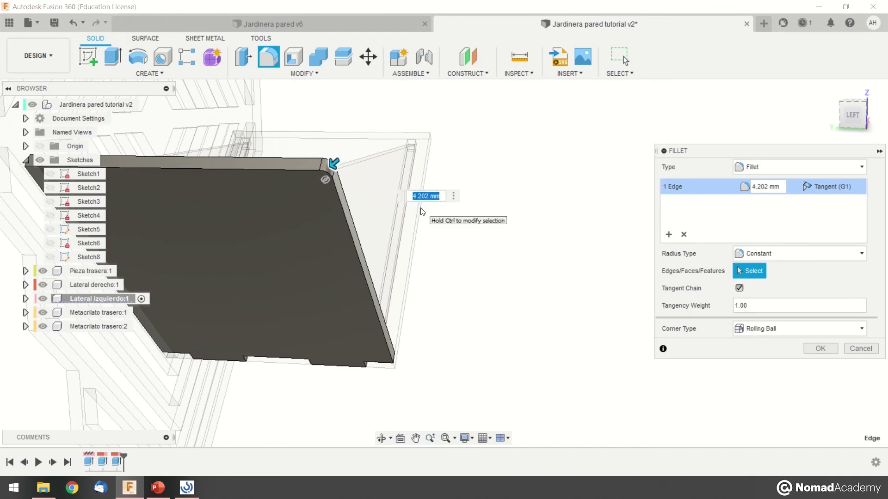
{"action": "type", "text": "2"}
{"action": "middle_click_drag", "start_coordinate": [404, 267], "coordinate": [356, 349], "text": "shift"}
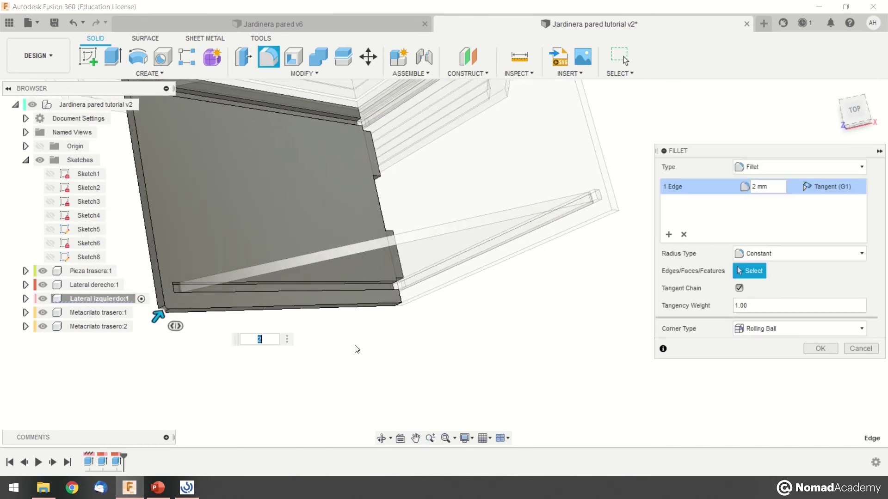
{"action": "left_click", "coordinate": [820, 347]}
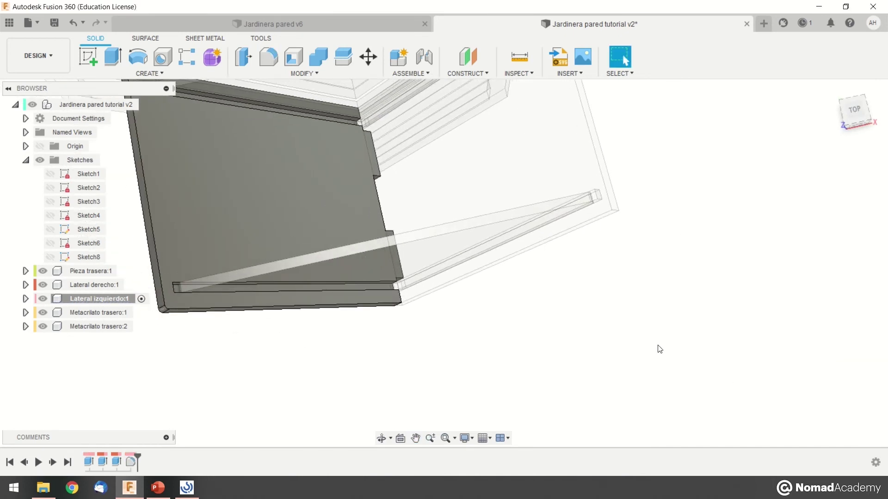
- Activate the Lateral derecho component and fillet its upper front corner edge with a 2 mm radius
{"action": "double_click", "coordinate": [89, 286]}
{"action": "middle_click_drag", "start_coordinate": [393, 361], "coordinate": [610, 257], "text": "shift"}
{"action": "scroll", "coordinate": [519, 303], "scroll_direction": "up", "scroll_amount": 2}
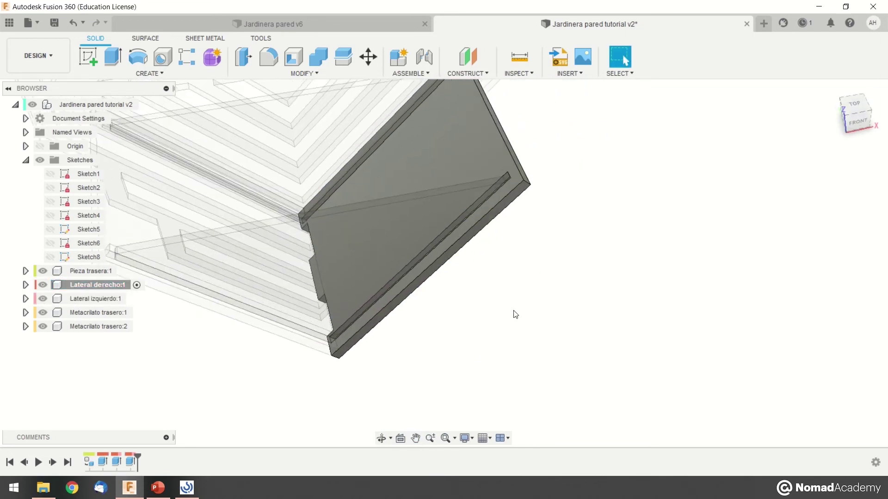
{"action": "left_click", "coordinate": [268, 57]}
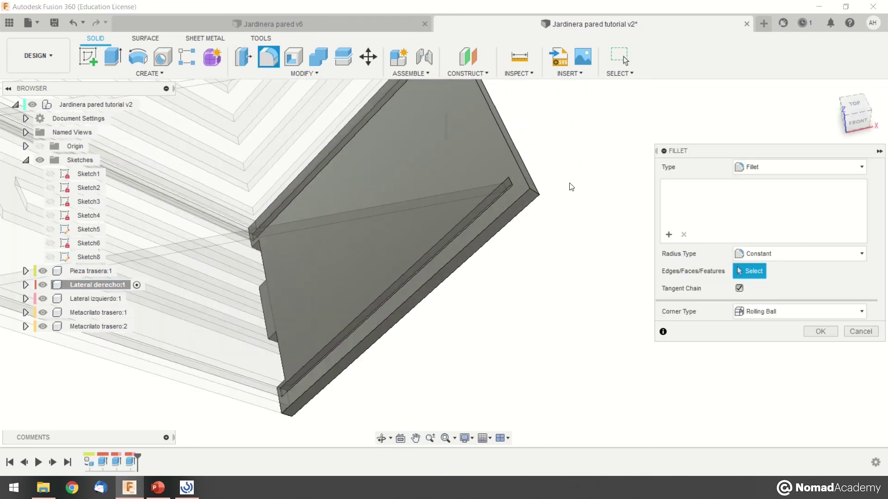
{"action": "left_click", "coordinate": [539, 193]}
{"action": "type", "text": "2"}
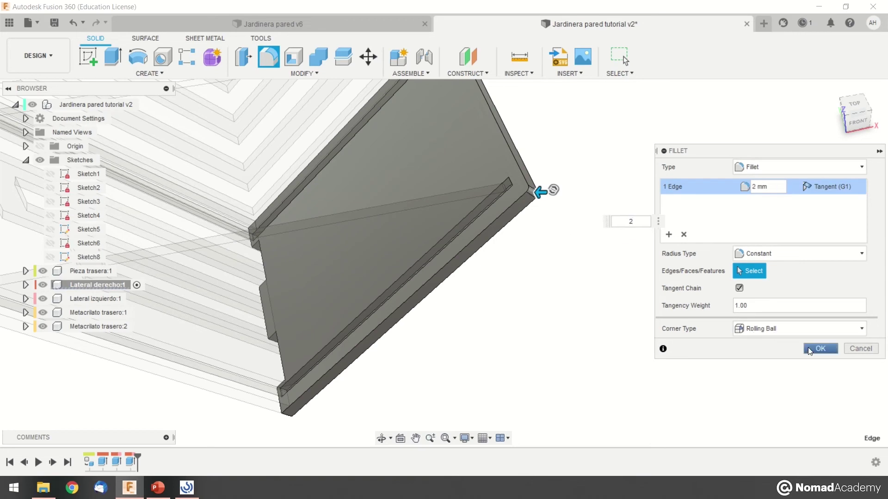
{"action": "left_click", "coordinate": [821, 348]}
{"action": "middle_click_drag", "start_coordinate": [339, 366], "coordinate": [422, 278]}
{"action": "mouse_move", "coordinate": [446, 364]}
{"action": "middle_mouse_down", "text": "shift"}
{"action": "mouse_move", "coordinate": [383, 317]}
{"action": "mouse_move", "coordinate": [437, 311]}
{"action": "mouse_move", "coordinate": [353, 334]}
{"action": "mouse_move", "coordinate": [386, 334]}
{"action": "mouse_move", "coordinate": [349, 356]}
{"action": "mouse_move", "coordinate": [448, 363]}
{"action": "middle_mouse_up", "text": "shift"}
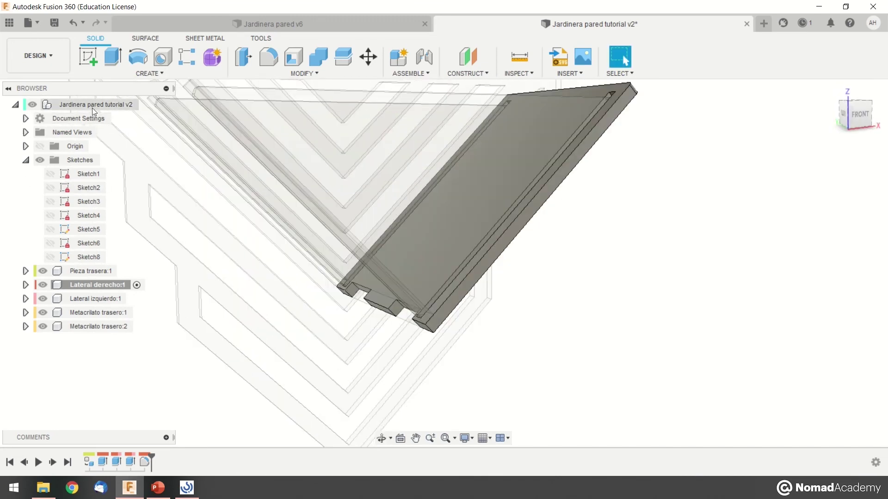
- Reactivate the top-level Jardinera pared tutorial v2 assembly and collapse its list of sketches
{"action": "double_click", "coordinate": [135, 105]}
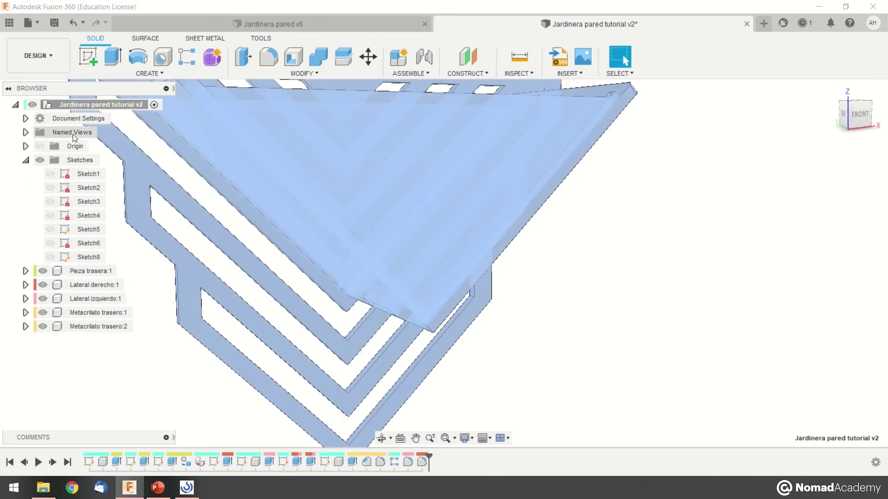
{"action": "left_click", "coordinate": [26, 160]}
{"action": "left_click", "coordinate": [512, 323]}
{"action": "mouse_move", "coordinate": [511, 323]}
{"action": "middle_mouse_down", "text": "shift"}
{"action": "mouse_move", "coordinate": [518, 222]}
{"action": "mouse_move", "coordinate": [404, 203]}
{"action": "mouse_move", "coordinate": [444, 277]}
{"action": "mouse_move", "coordinate": [442, 197]}
{"action": "mouse_move", "coordinate": [447, 277]}
{"action": "mouse_move", "coordinate": [451, 230]}
{"action": "middle_mouse_up", "text": "shift"}
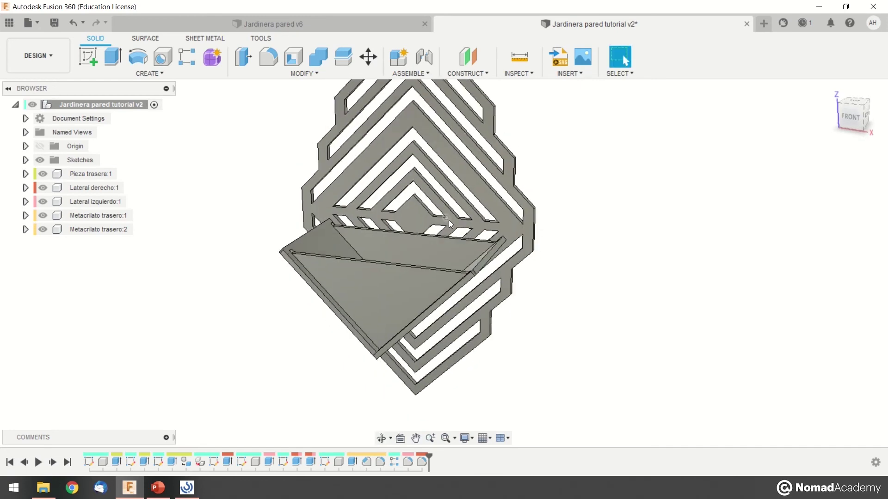
{"action": "scroll", "coordinate": [451, 229], "scroll_direction": "down", "scroll_amount": 2}
{"action": "scroll", "coordinate": [541, 215], "scroll_direction": "up", "scroll_amount": 2}
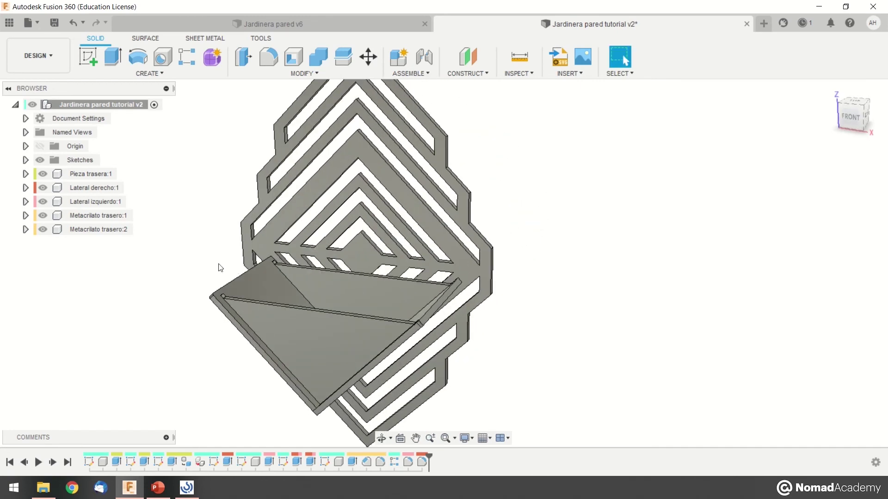
{"action": "right_click", "coordinate": [156, 161]}
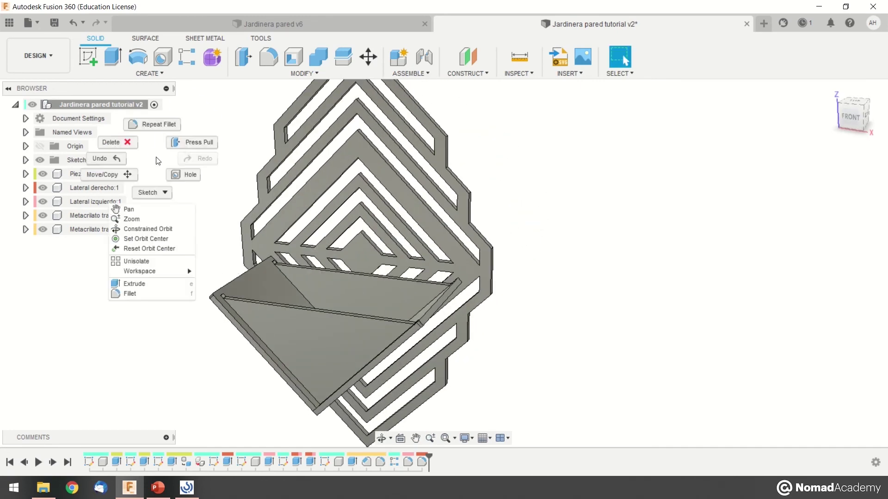
{"action": "left_click", "coordinate": [195, 142]}
{"action": "key", "text": "Escape"}
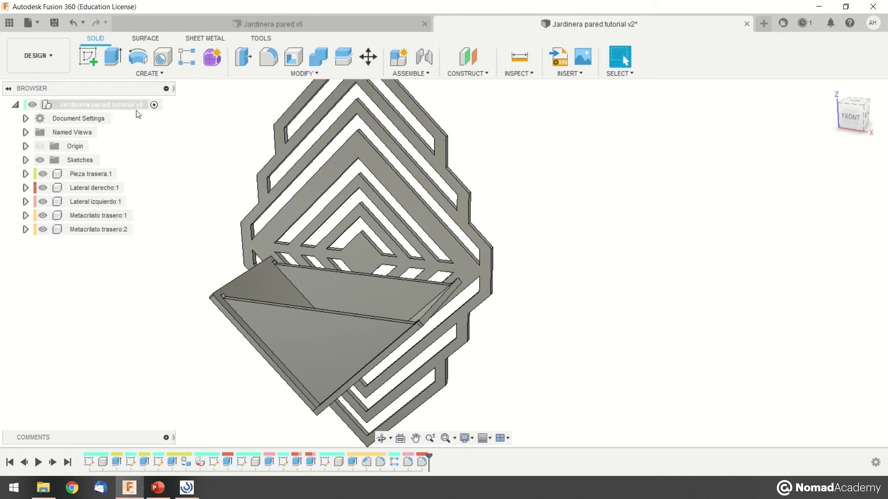
- Open the Appearance settings for the whole design and apply the finished Pine wood appearance to the rear lattice piece
{"action": "right_click", "coordinate": [134, 104]}
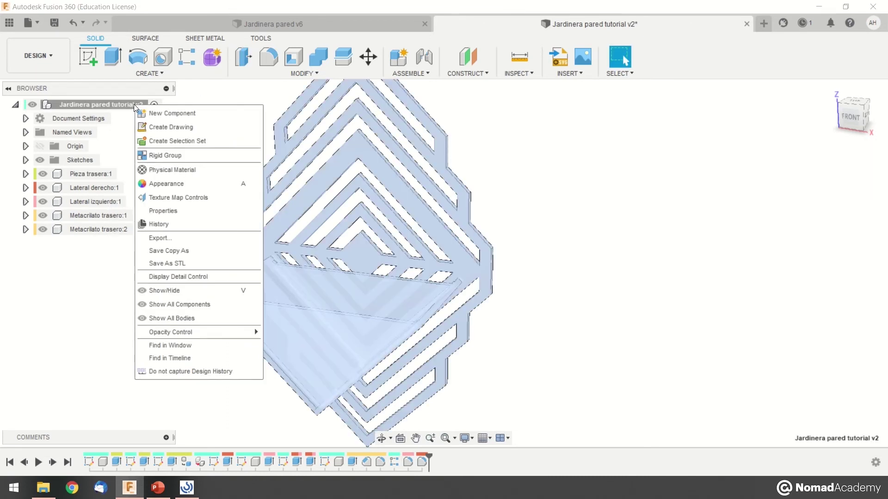
{"action": "left_click", "coordinate": [166, 186]}
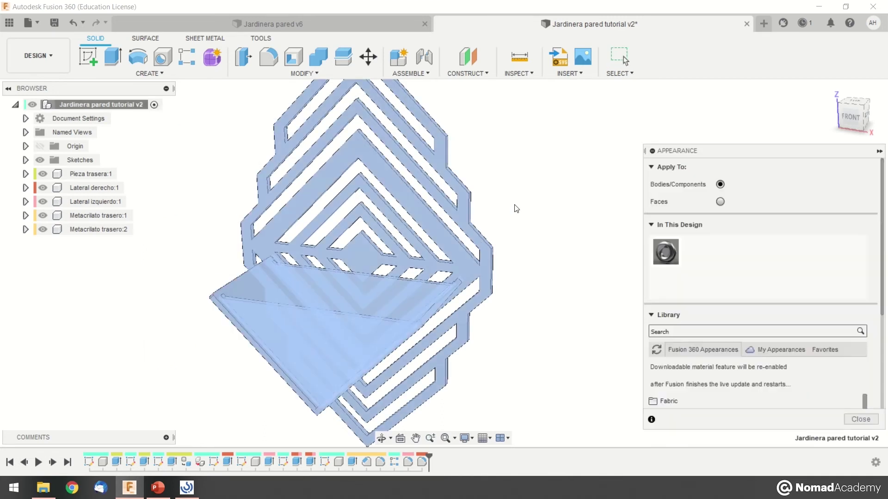
{"action": "left_click_drag", "start_coordinate": [884, 281], "coordinate": [886, 383]}
{"action": "left_click_drag", "start_coordinate": [864, 351], "coordinate": [866, 380]}
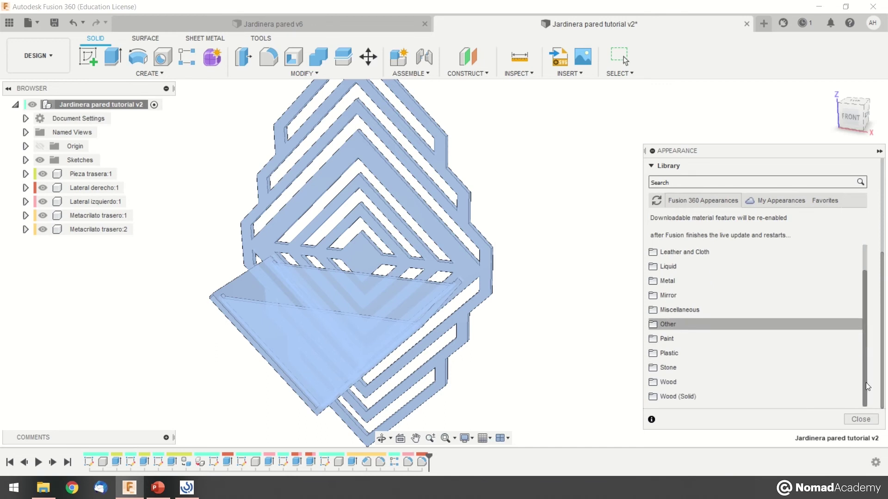
{"action": "left_click", "coordinate": [675, 380]}
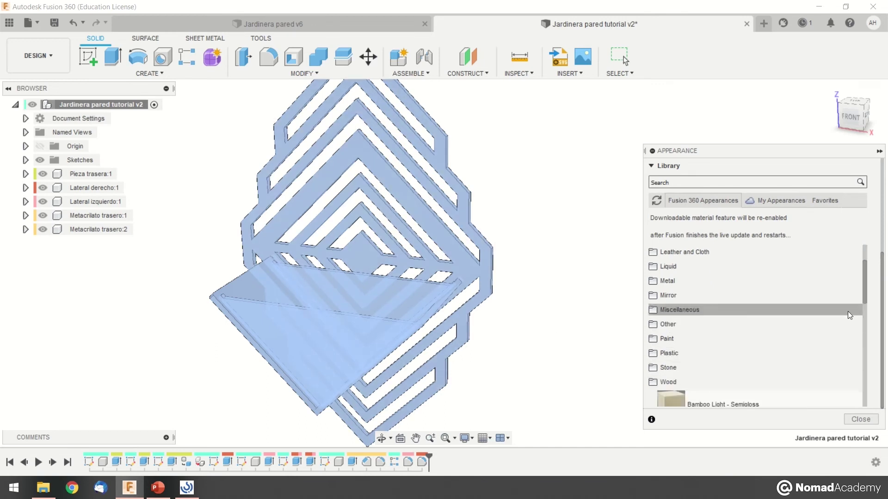
{"action": "left_click_drag", "start_coordinate": [864, 293], "coordinate": [867, 383]}
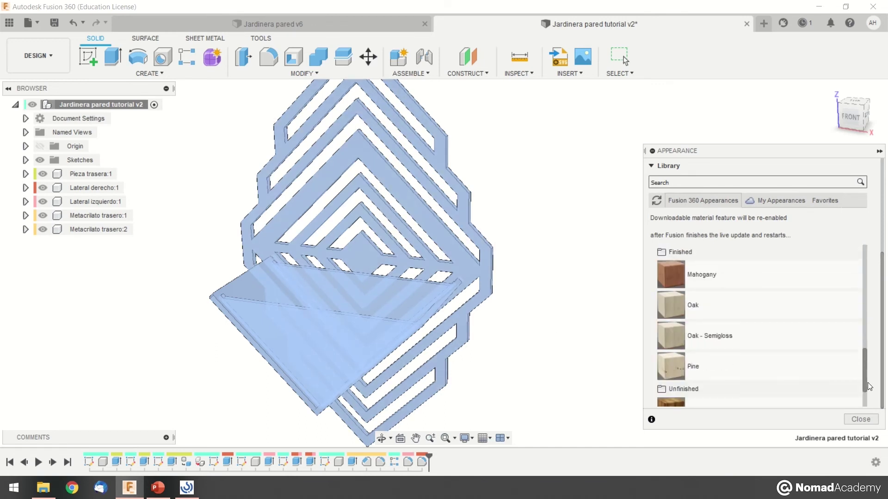
{"action": "left_click_drag", "start_coordinate": [671, 367], "coordinate": [486, 217]}
{"action": "middle_click_drag", "start_coordinate": [483, 258], "coordinate": [446, 251], "text": "shift"}
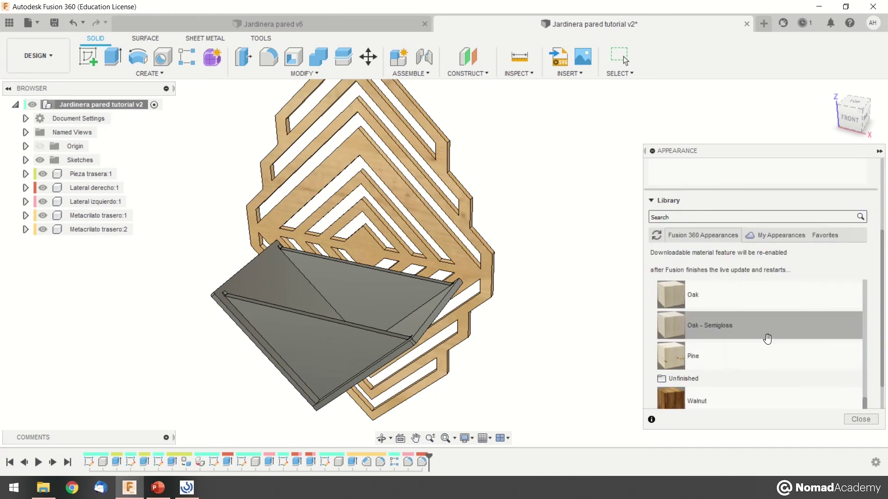
- Apply the Pine appearance to both the right and left side panels and close the Appearance settings
{"action": "left_click_drag", "start_coordinate": [674, 359], "coordinate": [430, 315]}
{"action": "middle_click_drag", "start_coordinate": [430, 315], "coordinate": [490, 299], "text": "shift"}
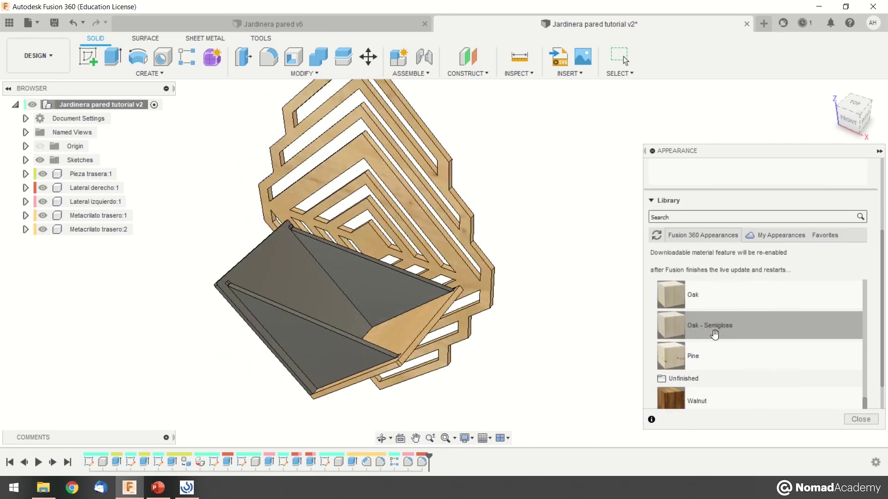
{"action": "left_click_drag", "start_coordinate": [696, 360], "coordinate": [316, 281]}
{"action": "mouse_move", "coordinate": [461, 350]}
{"action": "middle_mouse_down", "text": "shift"}
{"action": "mouse_move", "coordinate": [498, 302]}
{"action": "mouse_move", "coordinate": [537, 303]}
{"action": "mouse_move", "coordinate": [459, 321]}
{"action": "mouse_move", "coordinate": [464, 340]}
{"action": "middle_mouse_up", "text": "shift"}
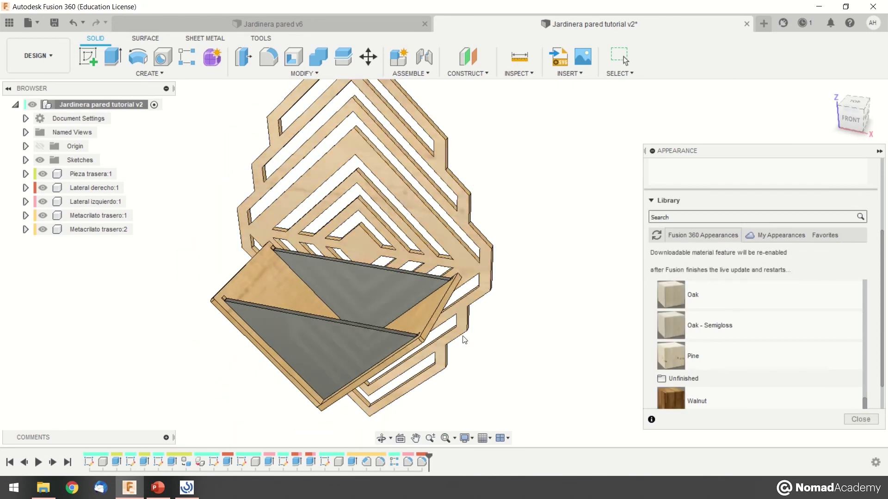
{"action": "left_click", "coordinate": [861, 420]}
{"action": "middle_click_drag", "start_coordinate": [491, 331], "coordinate": [401, 347], "text": "shift"}
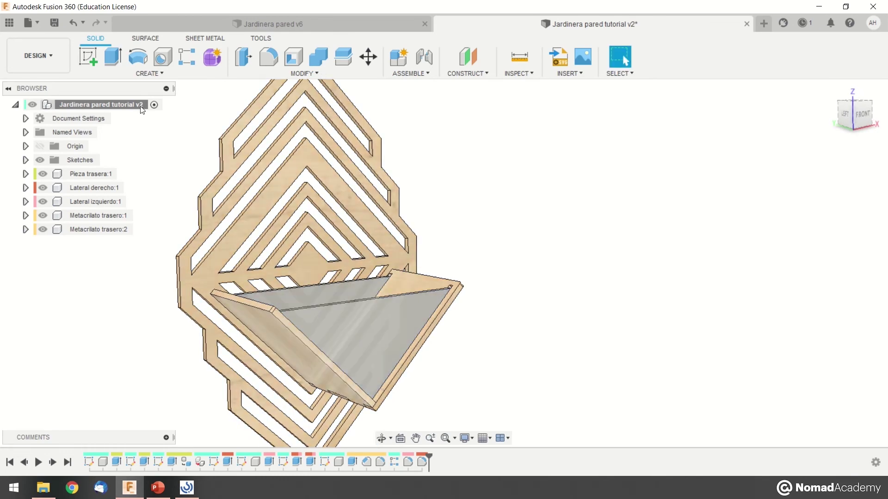
- Reopen the Appearance settings and browse the Glass library's Smooth and Color Density groups for a methacrylate-like appearance
{"action": "right_click", "coordinate": [143, 109]}
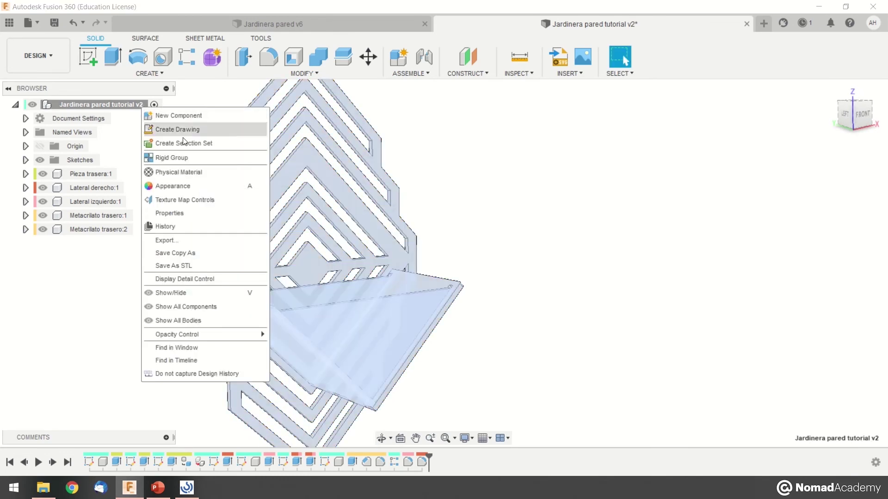
{"action": "left_click", "coordinate": [411, 145]}
{"action": "key", "text": "a"}
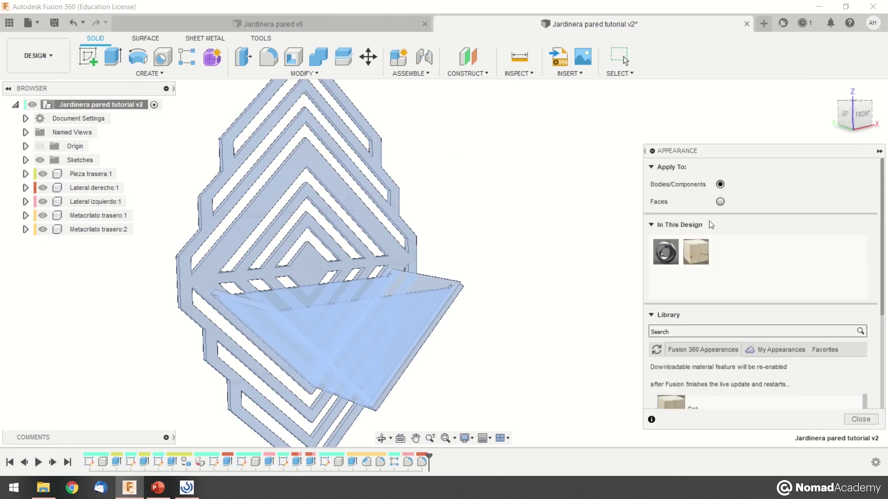
{"action": "scroll", "coordinate": [864, 388], "scroll_direction": "down", "scroll_amount": 5}
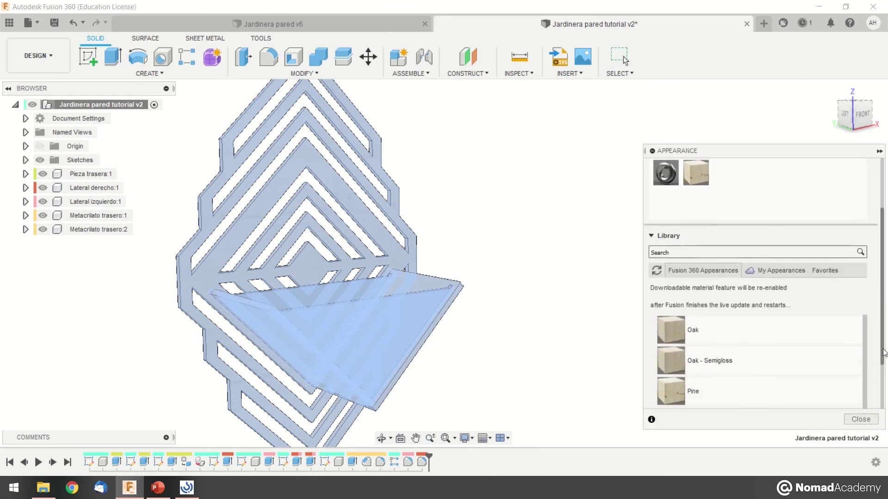
{"action": "left_click_drag", "start_coordinate": [865, 387], "coordinate": [863, 276]}
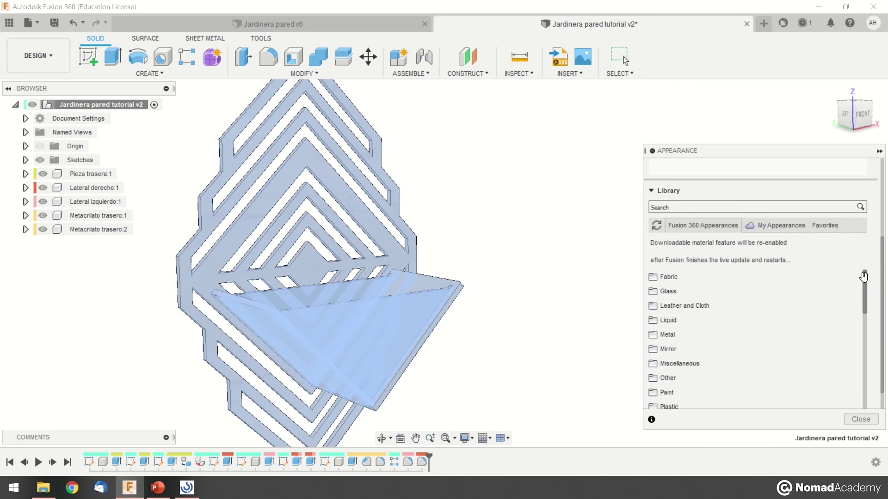
{"action": "left_click", "coordinate": [655, 292]}
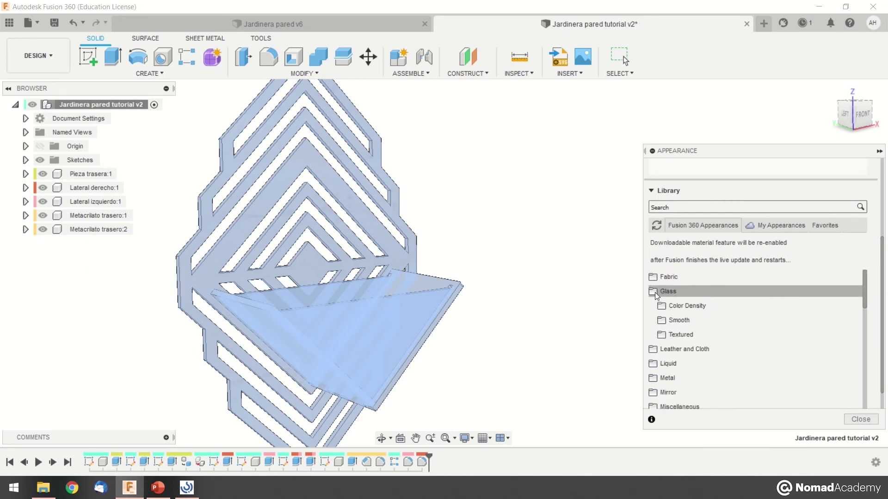
{"action": "left_click", "coordinate": [683, 324]}
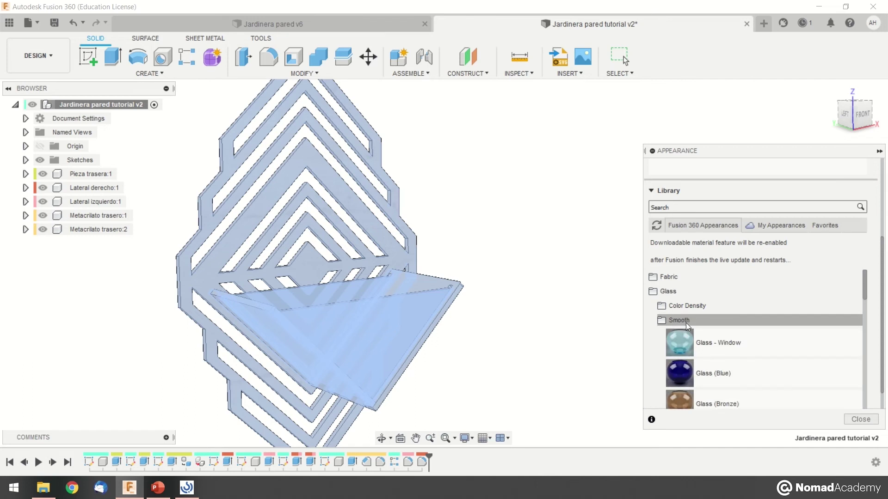
{"action": "left_click", "coordinate": [688, 301]}
{"action": "scroll", "coordinate": [689, 319], "scroll_direction": "down", "scroll_amount": 3}
{"action": "scroll", "coordinate": [692, 331], "scroll_direction": "up", "scroll_amount": 4}
{"action": "scroll", "coordinate": [699, 347], "scroll_direction": "down", "scroll_amount": 2}
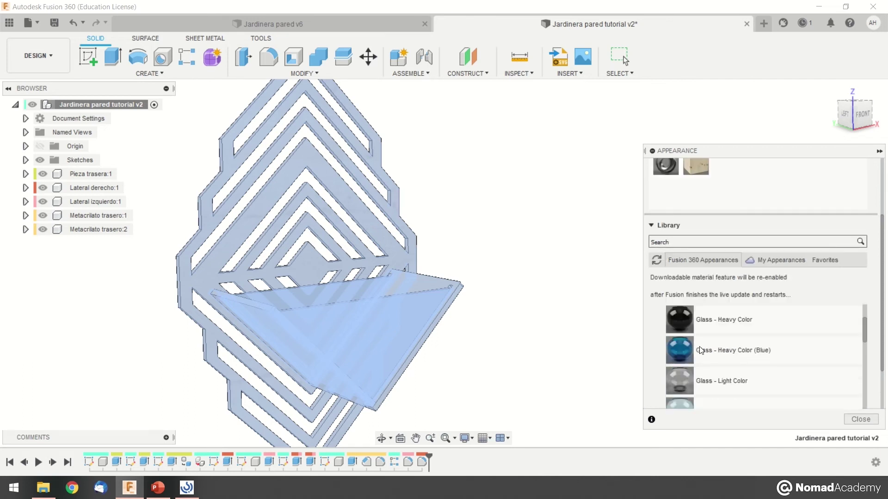
{"action": "scroll", "coordinate": [700, 350], "scroll_direction": "down", "scroll_amount": 2}
{"action": "scroll", "coordinate": [701, 350], "scroll_direction": "up", "scroll_amount": 2}
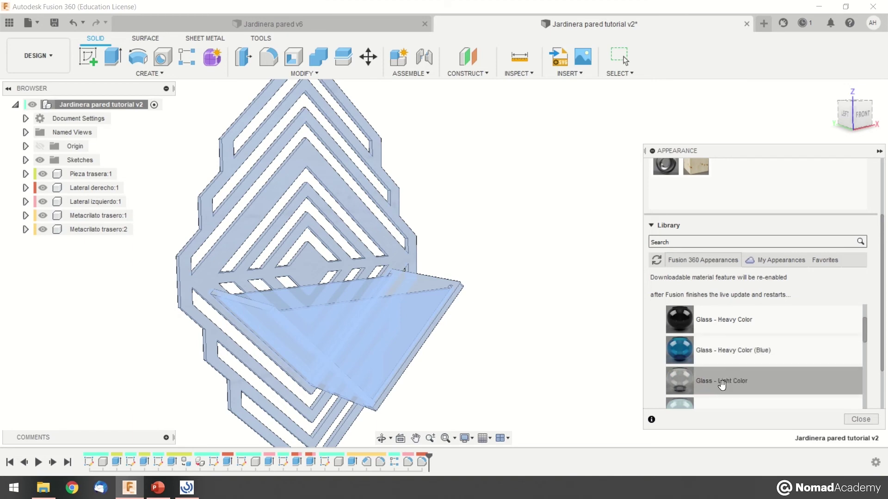
- Apply the Glass - Light Color appearance to the rear and front methacrylate panels and close the Appearance settings
{"action": "left_click_drag", "start_coordinate": [674, 374], "coordinate": [406, 304]}
{"action": "middle_click_drag", "start_coordinate": [419, 304], "coordinate": [509, 261], "text": "shift"}
{"action": "left_click_drag", "start_coordinate": [685, 369], "coordinate": [491, 382]}
{"action": "middle_click_drag", "start_coordinate": [491, 381], "coordinate": [372, 326], "text": "shift"}
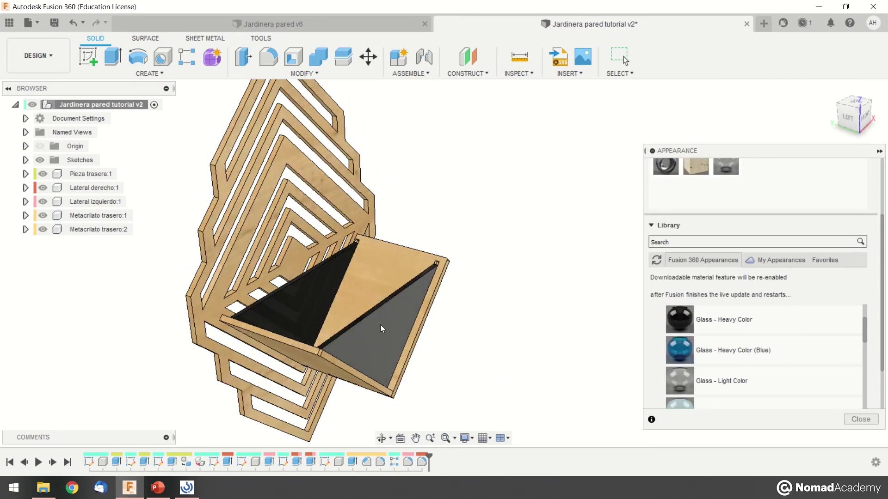
{"action": "middle_click_drag", "start_coordinate": [501, 337], "coordinate": [469, 340], "text": "shift"}
{"action": "left_click", "coordinate": [860, 419]}
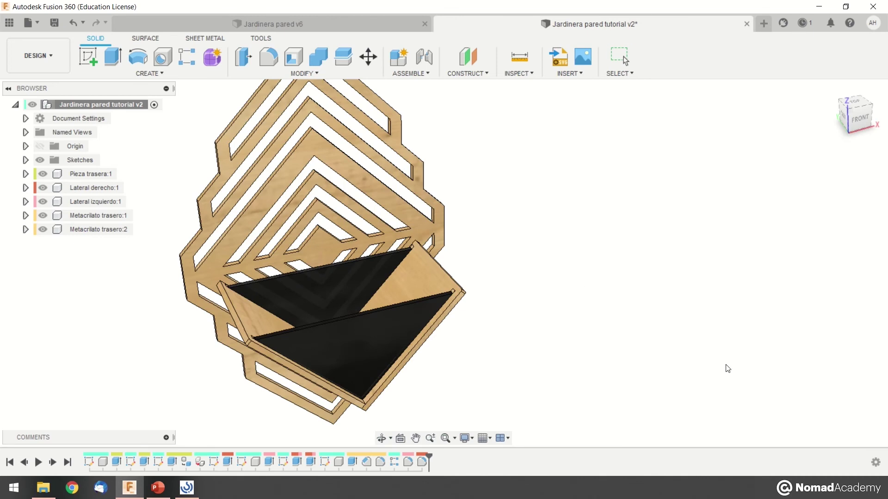
{"action": "middle_click_drag", "start_coordinate": [523, 245], "coordinate": [537, 220]}
{"action": "scroll", "coordinate": [531, 254], "scroll_direction": "down", "scroll_amount": 3}
{"action": "middle_click_drag", "start_coordinate": [532, 254], "coordinate": [445, 298], "text": "shift"}
{"action": "scroll", "coordinate": [482, 254], "scroll_direction": "up", "scroll_amount": 2}
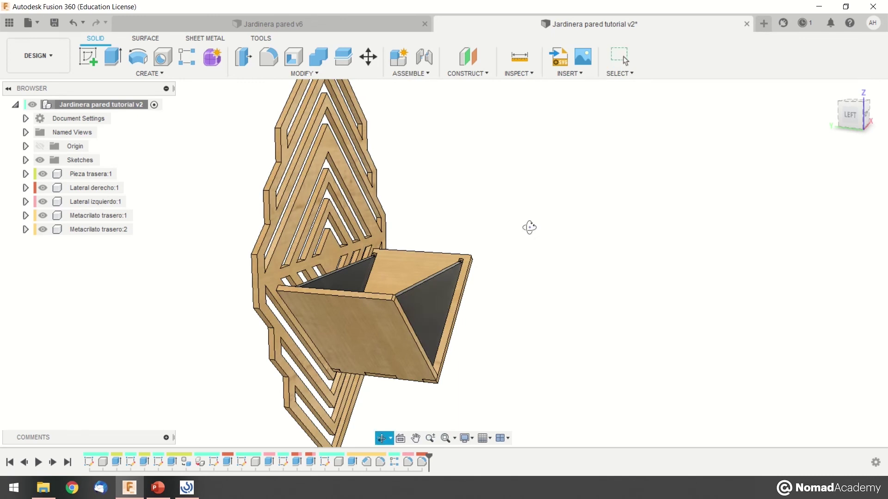
- Set the opacity of both Metacrilato trasero components to 50%
{"action": "middle_click_drag", "start_coordinate": [529, 226], "coordinate": [530, 237], "text": "shift"}
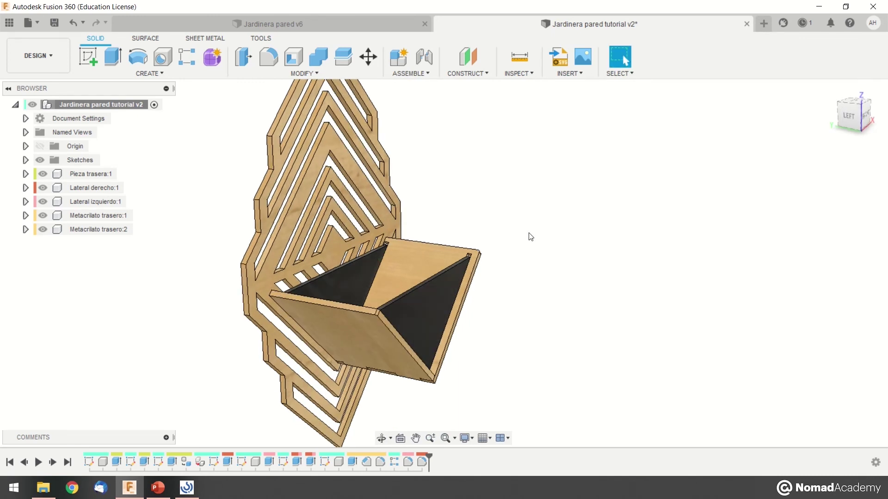
{"action": "left_click", "coordinate": [117, 216]}
{"action": "left_click", "coordinate": [117, 229], "text": "shift"}
{"action": "right_click", "coordinate": [118, 233]}
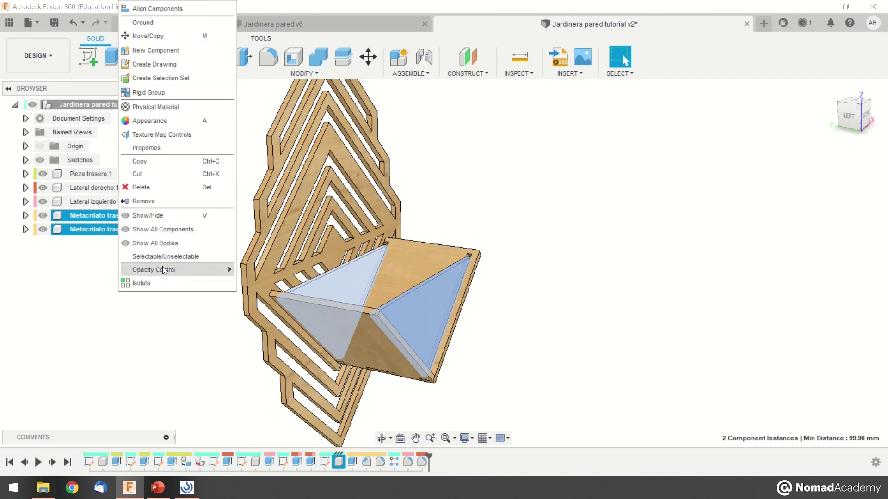
{"action": "mouse_move", "coordinate": [162, 268]}
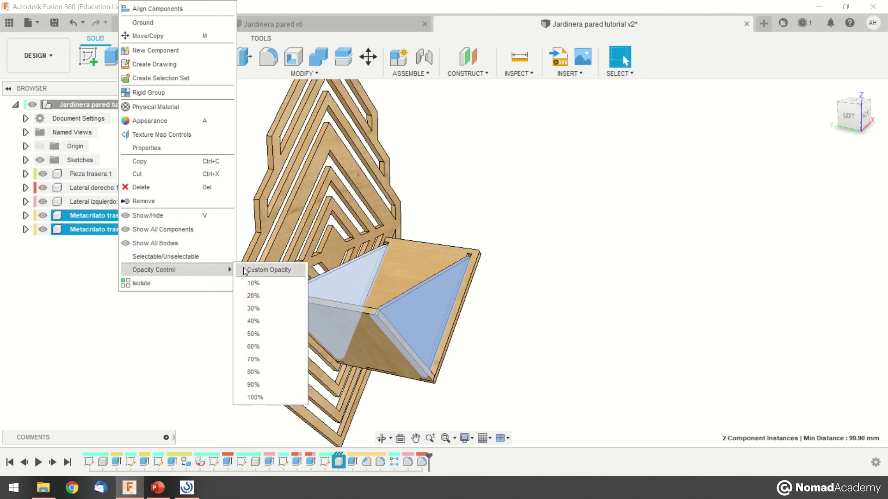
{"action": "left_click", "coordinate": [276, 333]}
{"action": "mouse_move", "coordinate": [555, 271]}
{"action": "middle_mouse_down", "text": "shift"}
{"action": "mouse_move", "coordinate": [519, 285]}
{"action": "mouse_move", "coordinate": [509, 321]}
{"action": "mouse_move", "coordinate": [490, 328]}
{"action": "mouse_move", "coordinate": [469, 293]}
{"action": "mouse_move", "coordinate": [517, 258]}
{"action": "mouse_move", "coordinate": [559, 257]}
{"action": "mouse_move", "coordinate": [394, 272]}
{"action": "mouse_move", "coordinate": [148, 259]}
{"action": "mouse_move", "coordinate": [535, 275]}
{"action": "mouse_move", "coordinate": [547, 286]}
{"action": "middle_mouse_up", "text": "shift"}
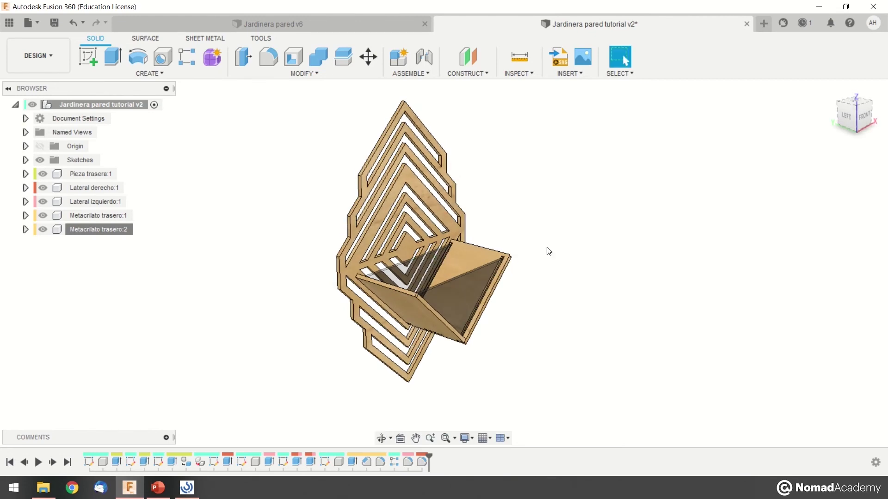
- Compare the tutorial model's appearances with the Jardinera pared v6 reference design from several angles, returning to the tutorial design
{"action": "left_click", "coordinate": [331, 22]}
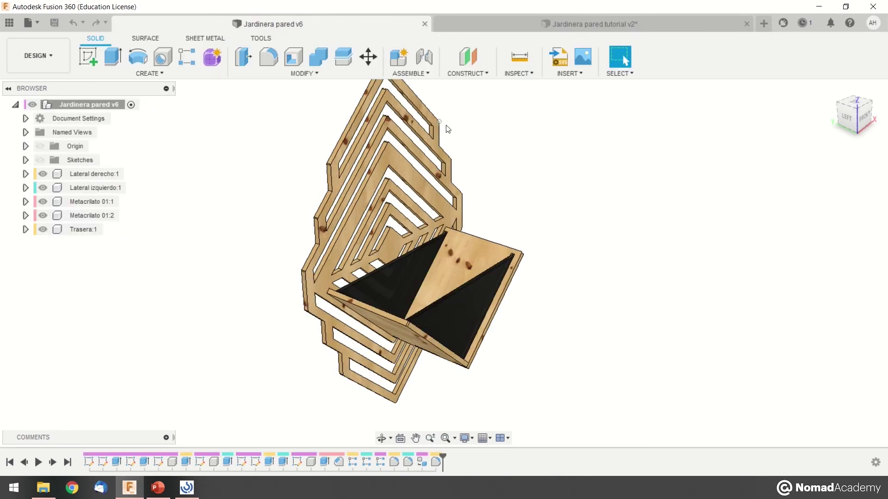
{"action": "middle_click_drag", "start_coordinate": [532, 190], "coordinate": [473, 317], "text": "shift"}
{"action": "middle_click_drag", "start_coordinate": [515, 304], "coordinate": [652, 319], "text": "shift"}
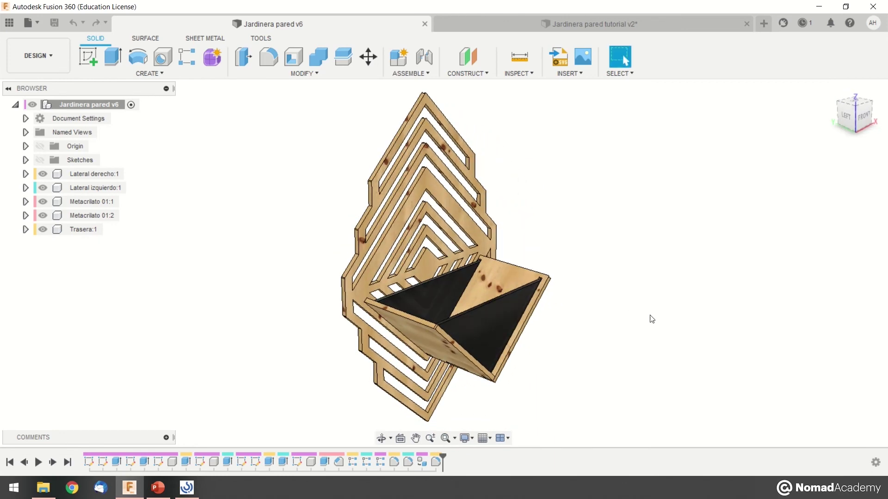
{"action": "left_click", "coordinate": [581, 29]}
{"action": "middle_click_drag", "start_coordinate": [573, 252], "coordinate": [425, 165], "text": "shift"}
{"action": "middle_click_drag", "start_coordinate": [506, 262], "coordinate": [529, 271]}
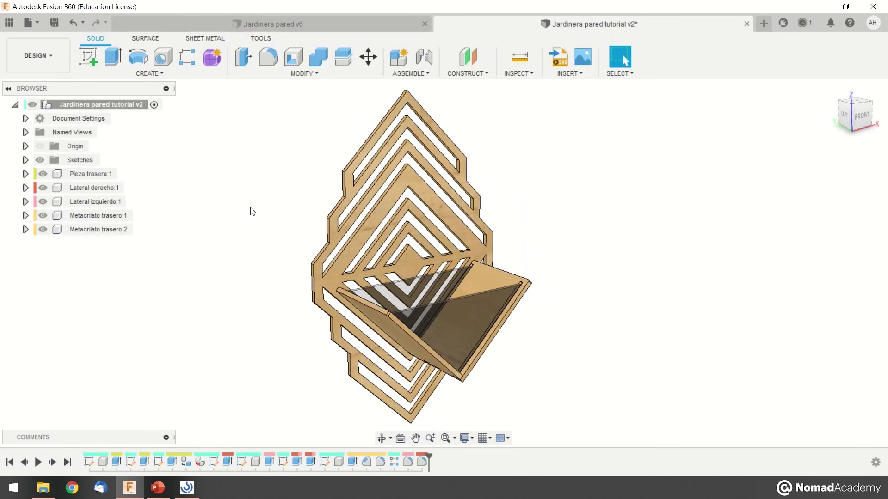
- Save the tutorial design as a new version with the version description cleared
{"action": "left_click", "coordinate": [54, 23]}
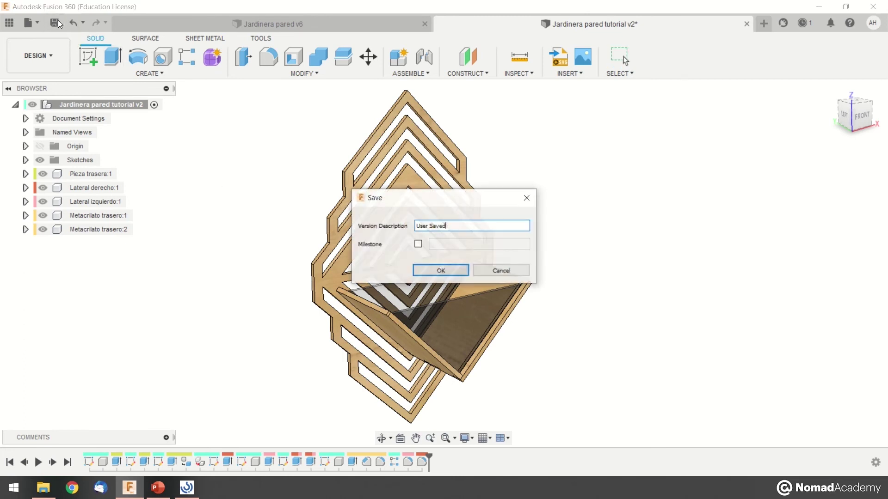
{"action": "left_click_drag", "start_coordinate": [471, 231], "coordinate": [413, 232]}
{"action": "key", "text": "BackSpace"}
{"action": "left_click", "coordinate": [447, 269]}
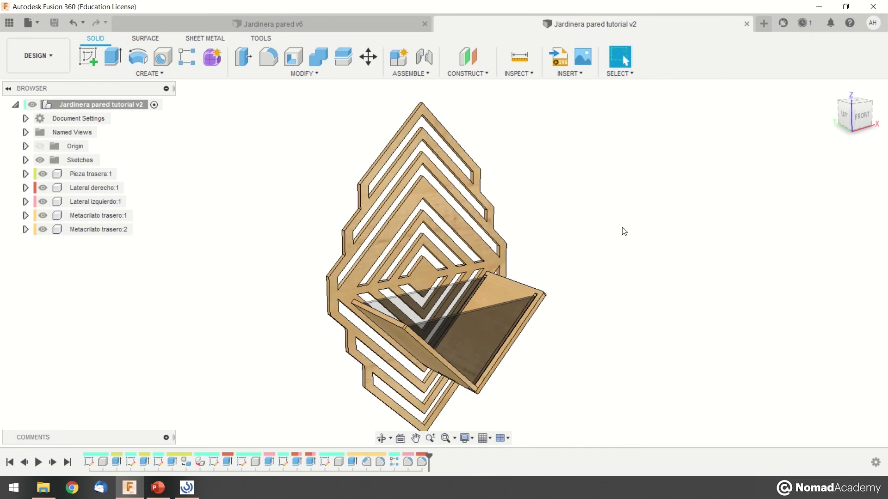
{"action": "mouse_move", "coordinate": [620, 281]}
{"action": "middle_mouse_down", "text": "shift"}
{"action": "mouse_move", "coordinate": [565, 280]}
{"action": "mouse_move", "coordinate": [572, 287]}
{"action": "mouse_move", "coordinate": [626, 268]}
{"action": "mouse_move", "coordinate": [612, 307]}
{"action": "mouse_move", "coordinate": [624, 276]}
{"action": "middle_mouse_up", "text": "shift"}
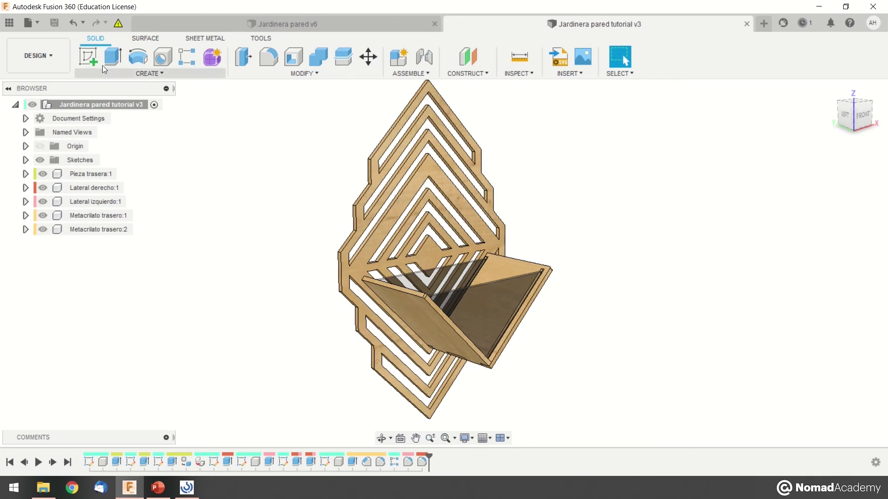
- Create a new drawing of the full assembly from scratch, using the ISO standard, millimetres and an A3 (420mm x 297mm) sheet
{"action": "left_click", "coordinate": [54, 57]}
{"action": "mouse_move", "coordinate": [65, 206]}
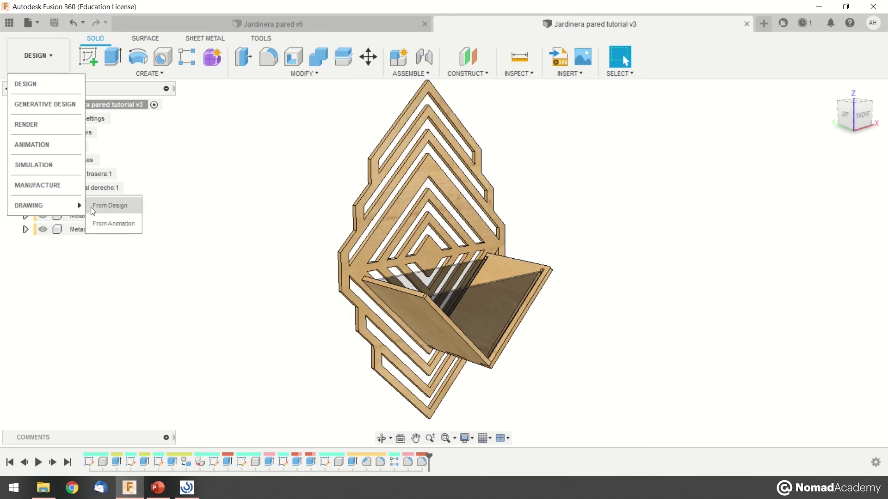
{"action": "left_click", "coordinate": [118, 210]}
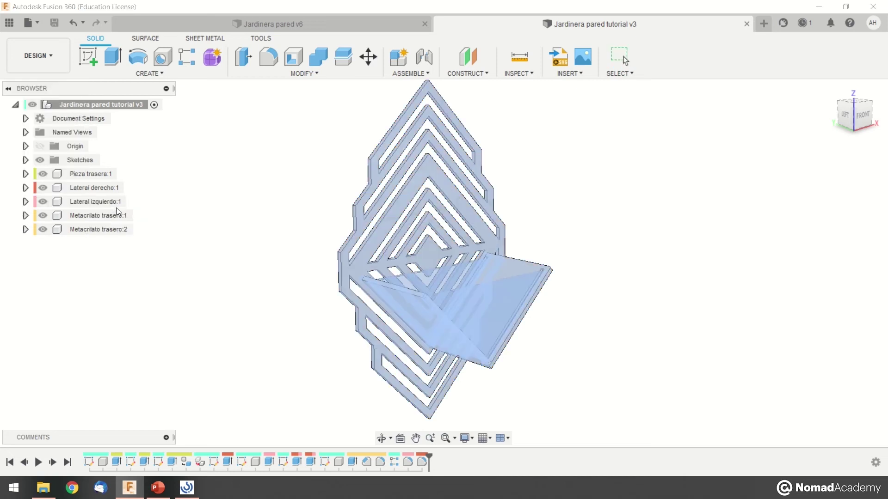
{"action": "left_click", "coordinate": [851, 188]}
{"action": "left_click", "coordinate": [835, 185]}
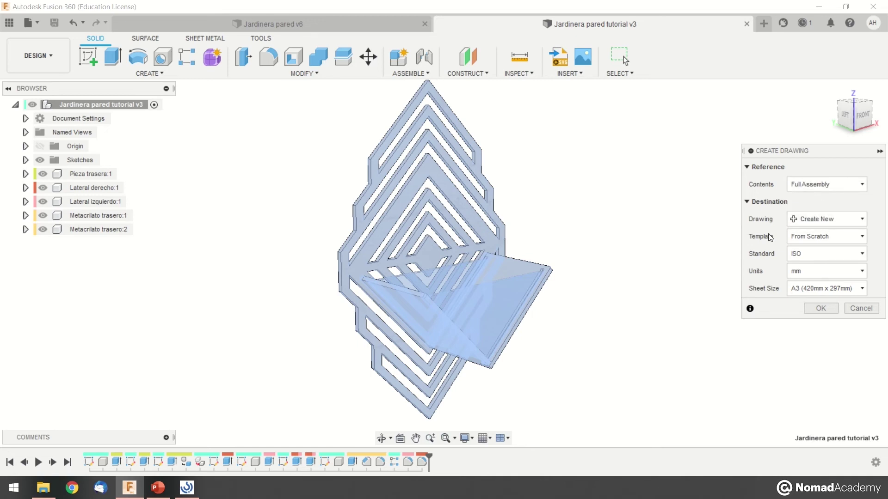
{"action": "left_click", "coordinate": [795, 238]}
{"action": "left_click", "coordinate": [797, 238]}
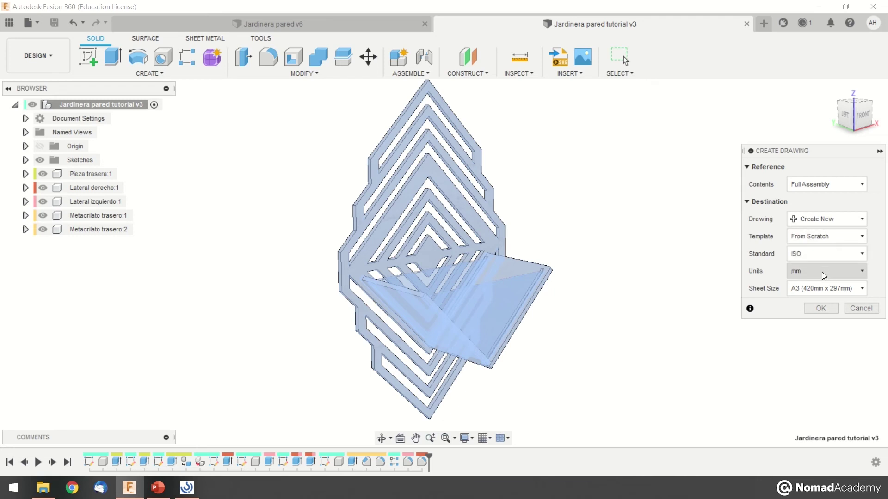
{"action": "left_click", "coordinate": [819, 308]}
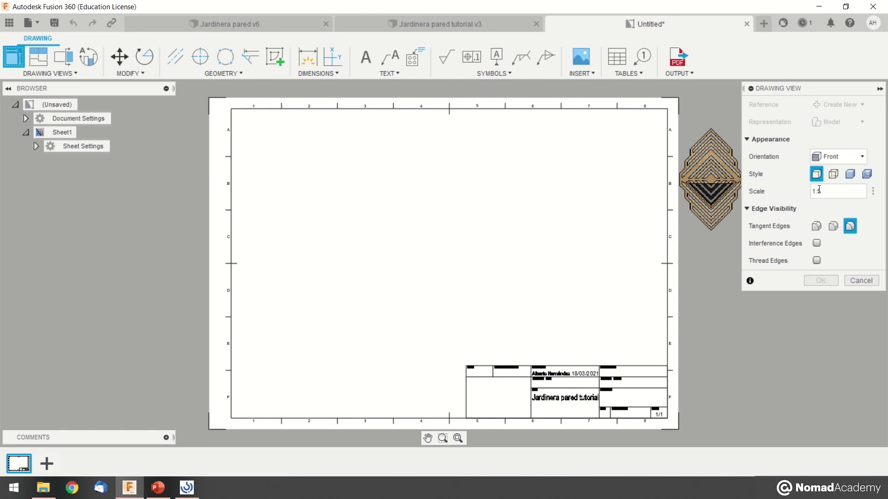
- Preview the base view in the FRONT, TOP, RIGHT and SE Isometric orientations
{"action": "left_click", "coordinate": [838, 157]}
{"action": "left_click", "coordinate": [830, 170]}
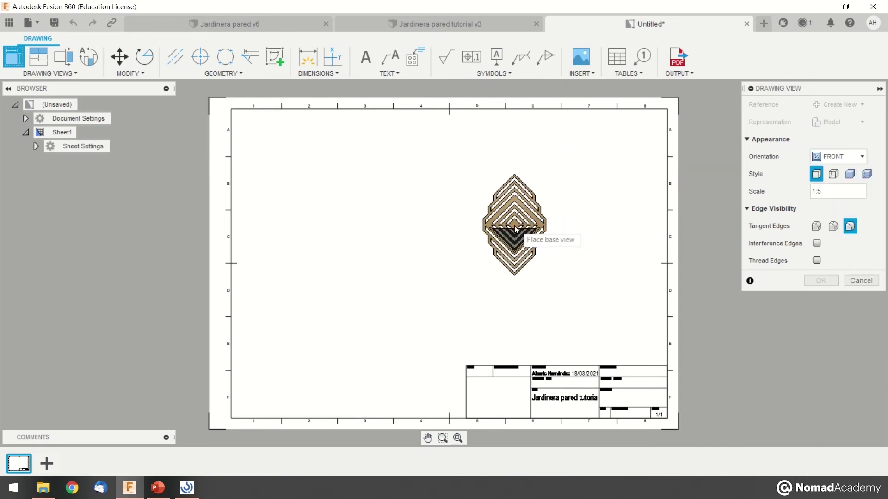
{"action": "left_click", "coordinate": [838, 156]}
{"action": "left_click", "coordinate": [830, 182]}
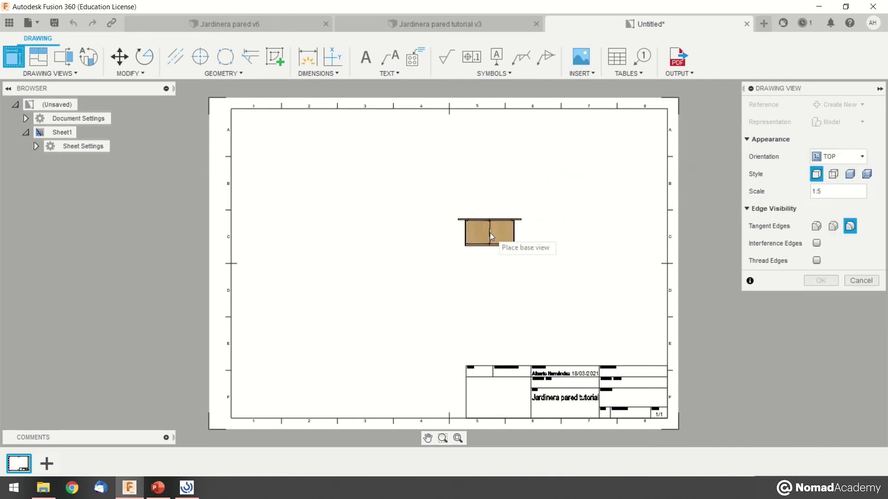
{"action": "left_click", "coordinate": [831, 158]}
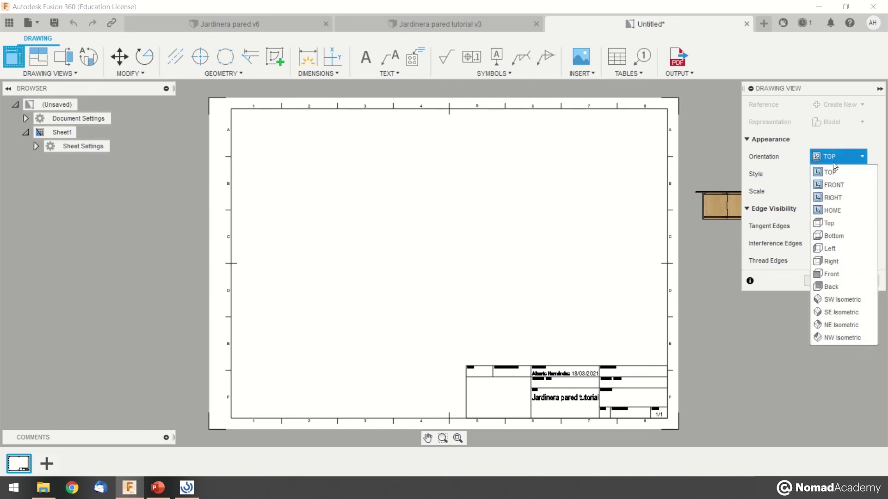
{"action": "left_click", "coordinate": [834, 198]}
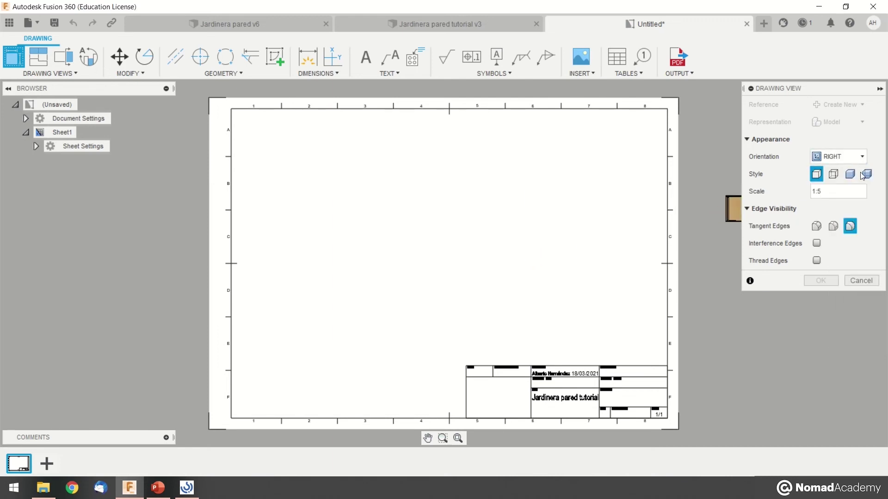
{"action": "left_click", "coordinate": [848, 159]}
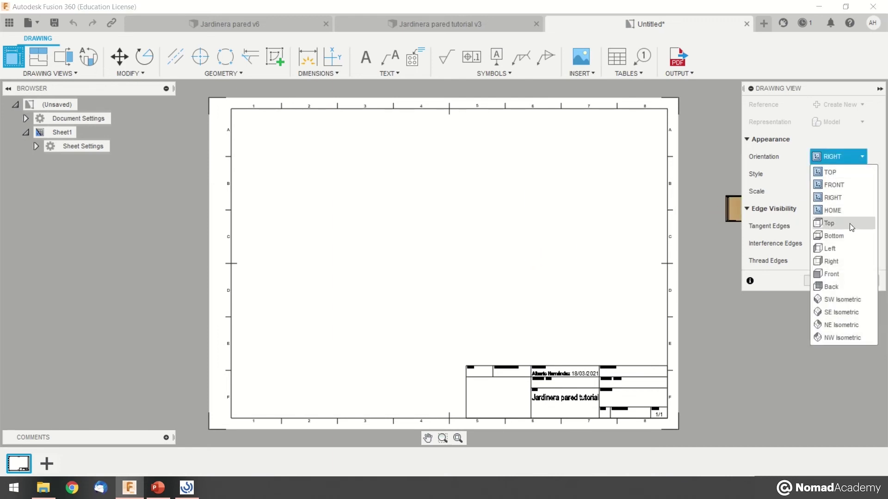
{"action": "left_click", "coordinate": [839, 312]}
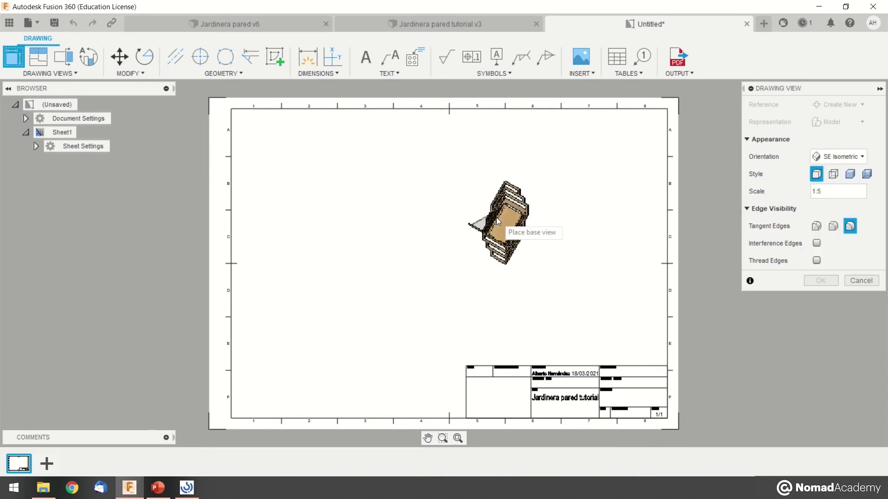
- Place a base view of the planter on the sheet with FRONT orientation, 1:1 scale and tangent edges off
{"action": "left_click", "coordinate": [853, 157]}
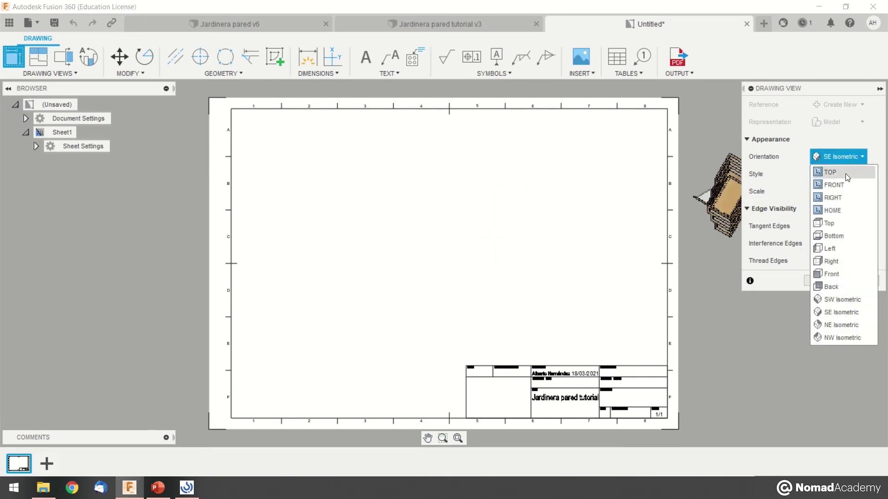
{"action": "left_click", "coordinate": [840, 184]}
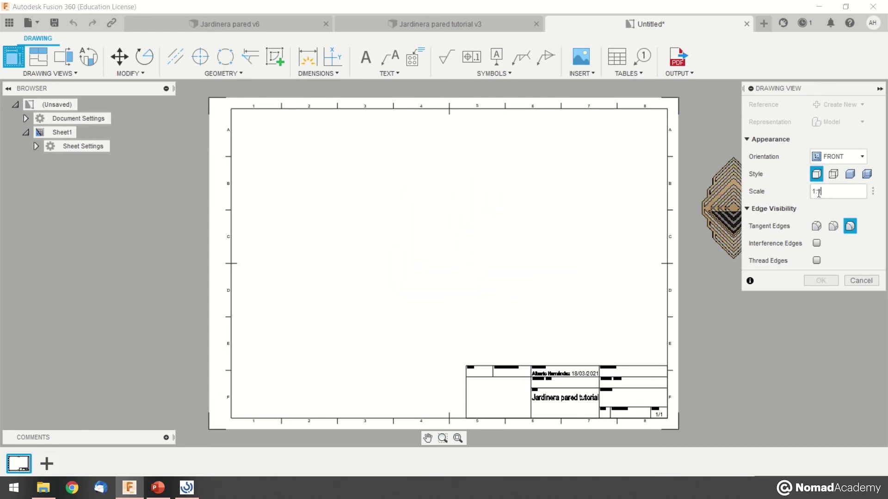
{"action": "type", "text": "1"}
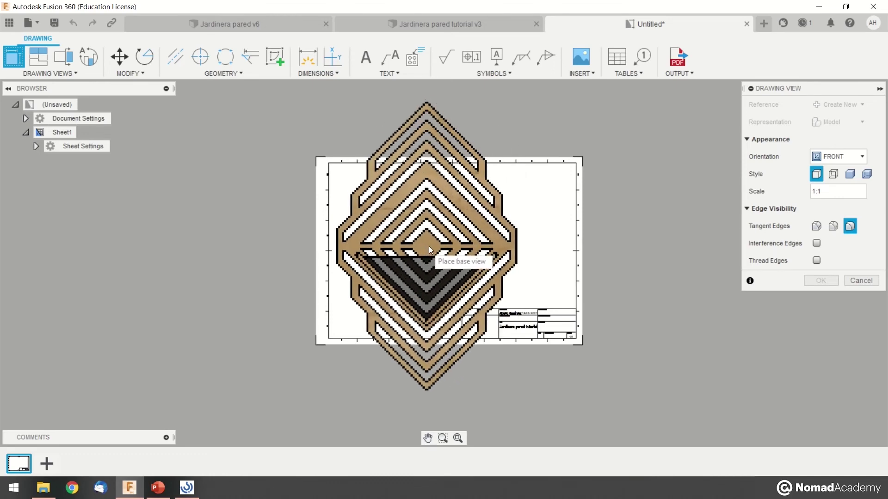
{"action": "left_click", "coordinate": [816, 226]}
{"action": "left_click", "coordinate": [848, 227]}
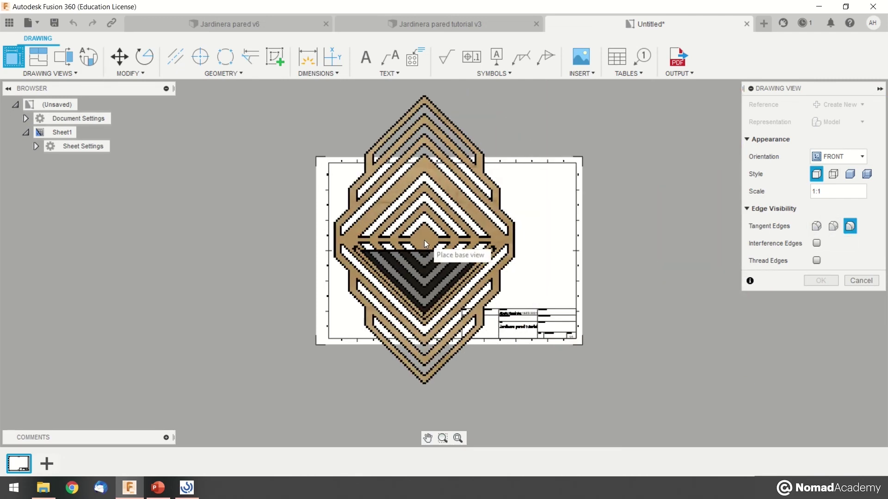
{"action": "left_click", "coordinate": [437, 236]}
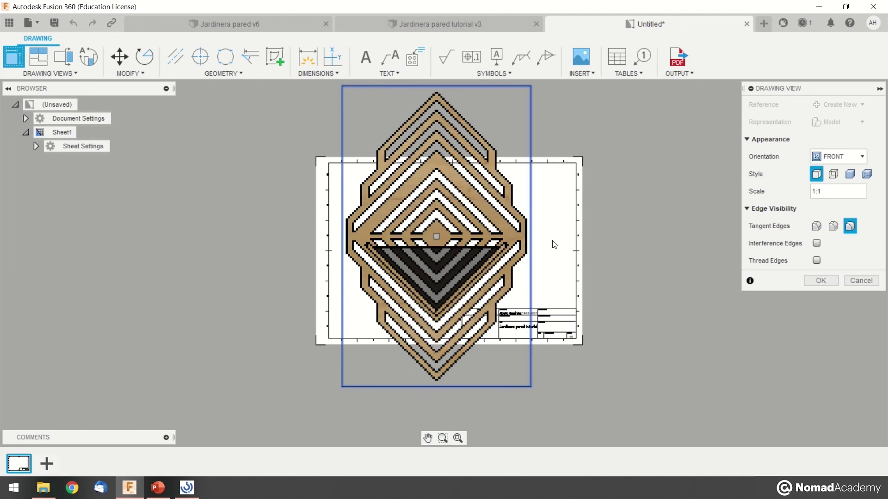
{"action": "left_click", "coordinate": [818, 281]}
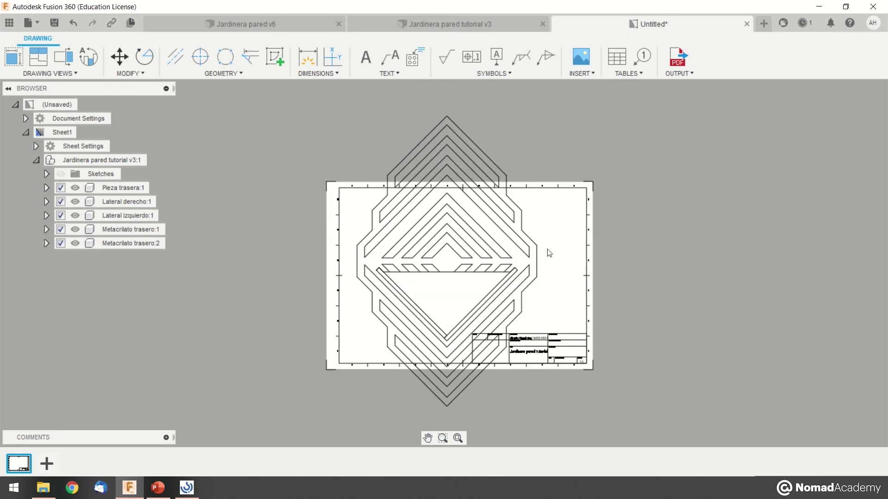
- Exclude Lateral derecho, Lateral izquierdo and both Metacrilato trasero components from the drawing view, keeping only Pieza trasera
{"action": "left_click", "coordinate": [457, 260]}
{"action": "left_click", "coordinate": [506, 259]}
{"action": "left_click", "coordinate": [342, 235]}
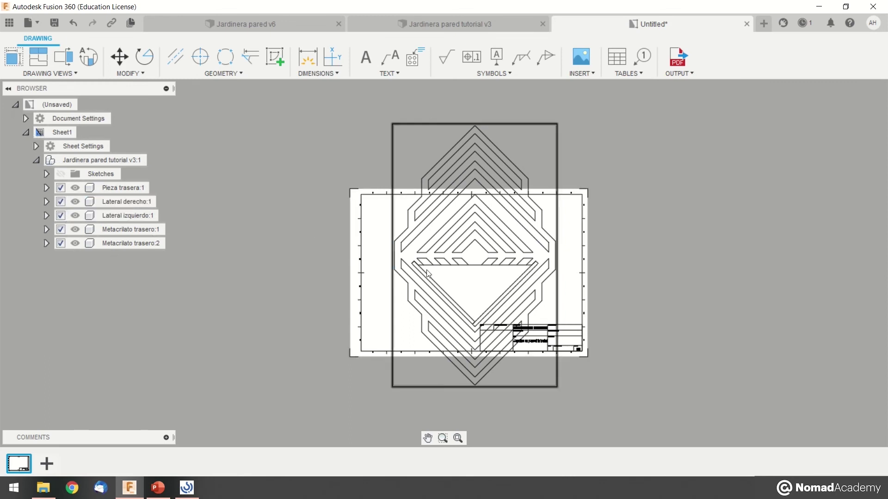
{"action": "left_click", "coordinate": [62, 200]}
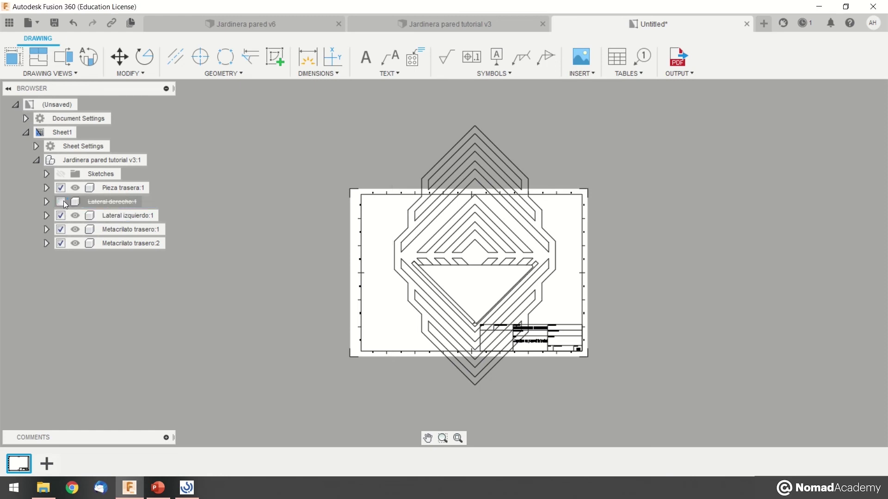
{"action": "left_click", "coordinate": [60, 215]}
{"action": "left_click", "coordinate": [60, 229]}
{"action": "left_click", "coordinate": [61, 243]}
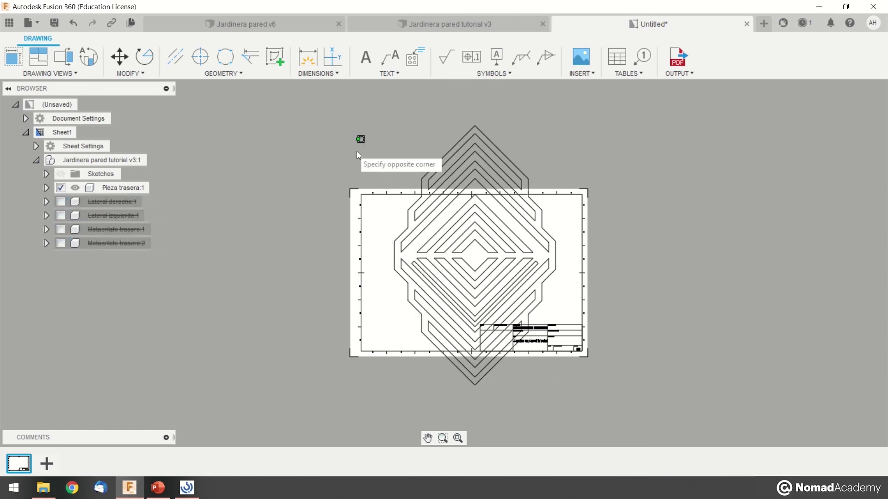
- Include the Lateral izquierdo component in the drawing view again and inspect its outline over the rear piece
{"action": "scroll", "coordinate": [543, 259], "scroll_direction": "up", "scroll_amount": 3}
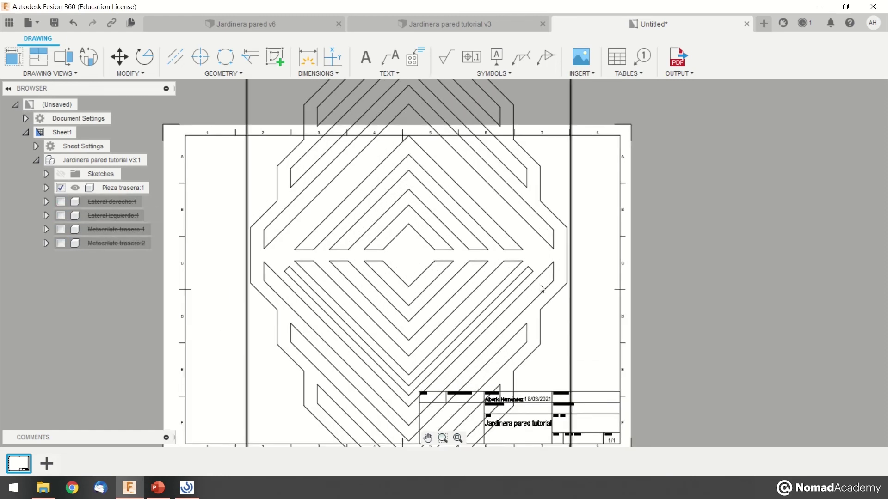
{"action": "scroll", "coordinate": [608, 303], "scroll_direction": "down", "scroll_amount": 3}
{"action": "left_click", "coordinate": [567, 289]}
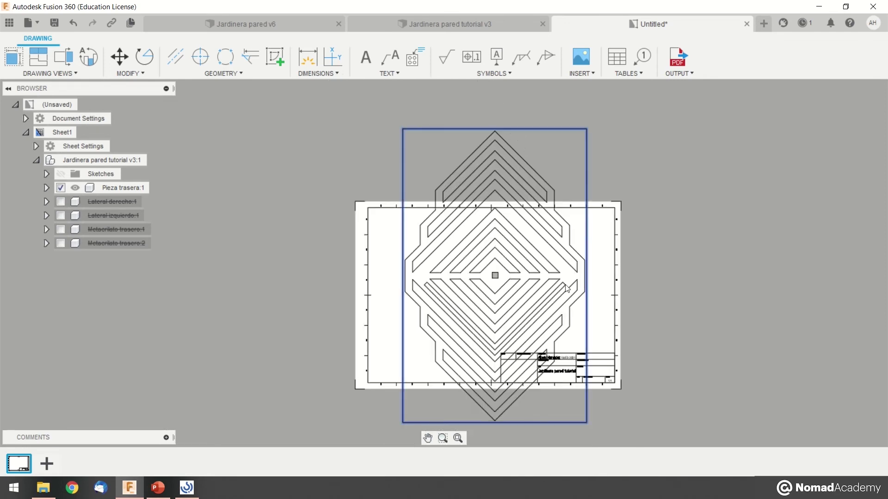
{"action": "left_click", "coordinate": [395, 289]}
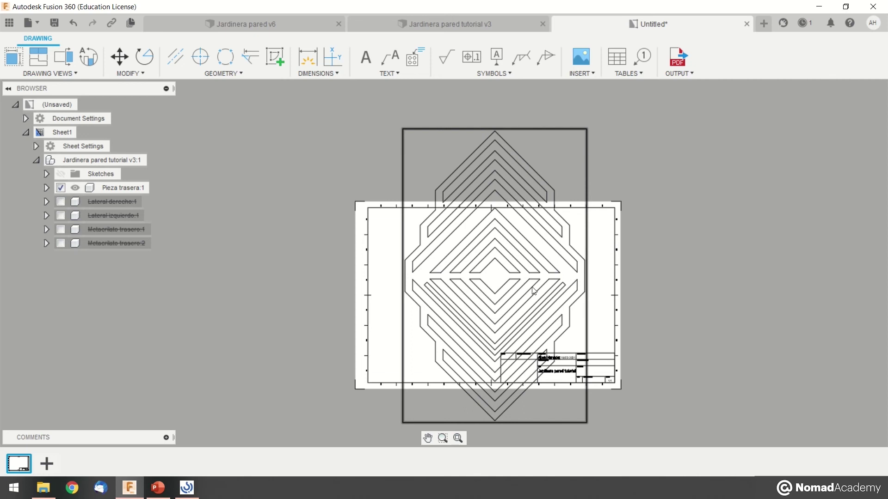
{"action": "left_click", "coordinate": [61, 216]}
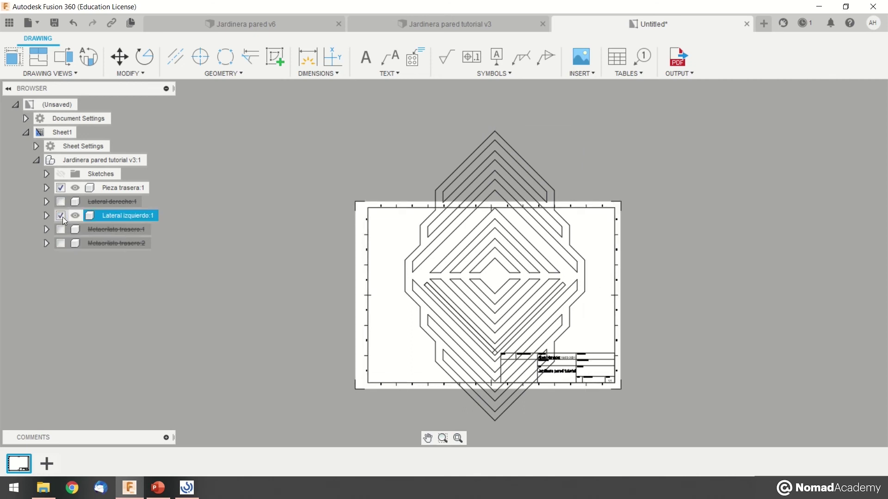
{"action": "scroll", "coordinate": [559, 353], "scroll_direction": "up", "scroll_amount": 5}
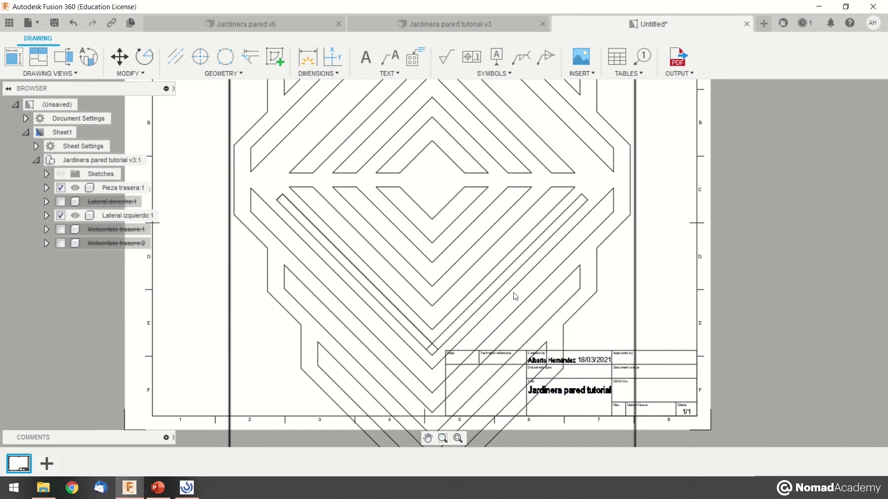
- Exclude the Lateral izquierdo component from the drawing view again, keeping only Pieza trasera included
{"action": "left_click", "coordinate": [61, 215]}
{"action": "scroll", "coordinate": [187, 270], "scroll_direction": "down", "scroll_amount": 6}
{"action": "mouse_move", "coordinate": [187, 269]}
{"action": "middle_mouse_down"}
{"action": "mouse_move", "coordinate": [308, 277]}
{"action": "mouse_move", "coordinate": [361, 312]}
{"action": "middle_mouse_up"}
{"action": "scroll", "coordinate": [308, 277], "scroll_direction": "up", "scroll_amount": 3}
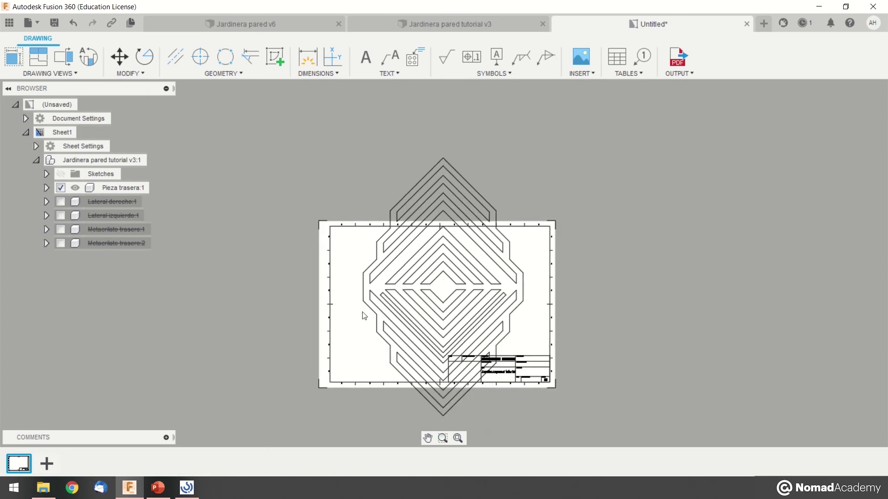
{"action": "left_click", "coordinate": [60, 188]}
{"action": "left_click", "coordinate": [60, 187]}
- Delete the planter's base view from the drawing sheet
{"action": "left_click", "coordinate": [443, 262]}
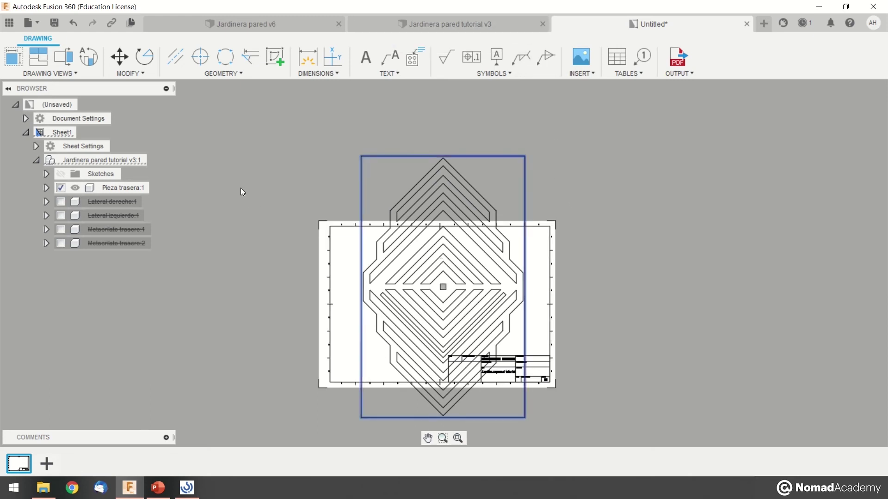
{"action": "left_click", "coordinate": [137, 159]}
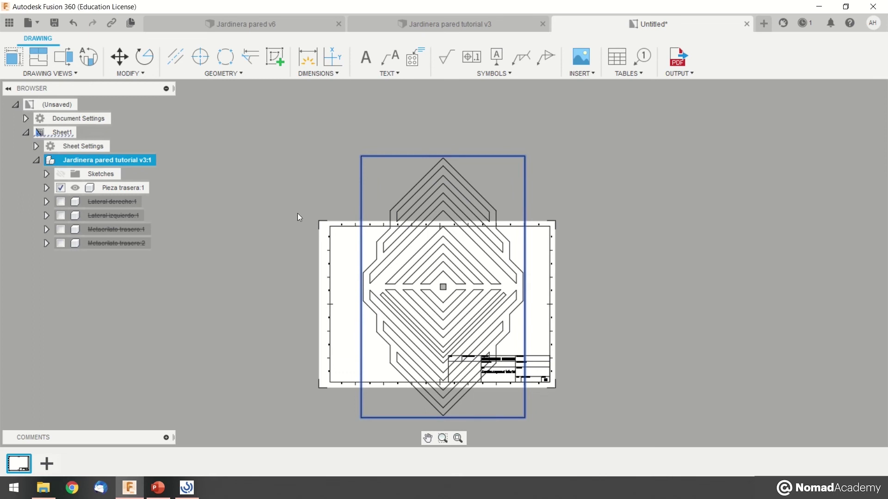
{"action": "key", "text": "Delete"}
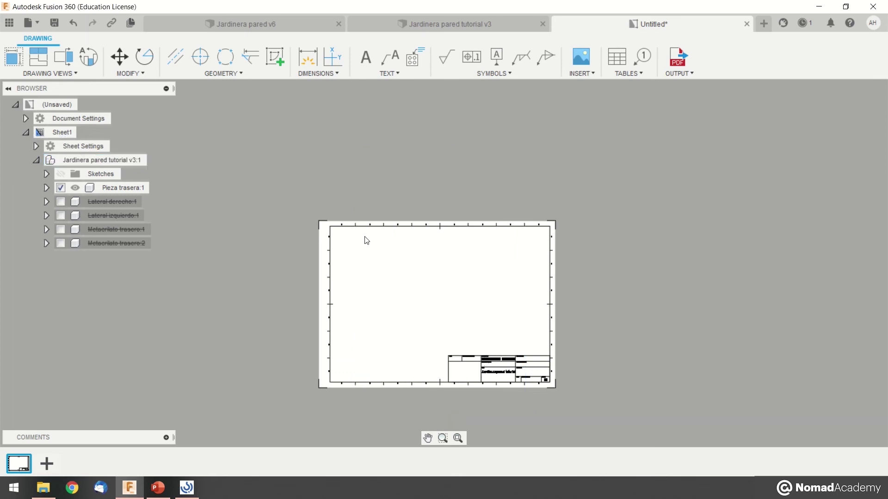
{"action": "left_click", "coordinate": [135, 188]}
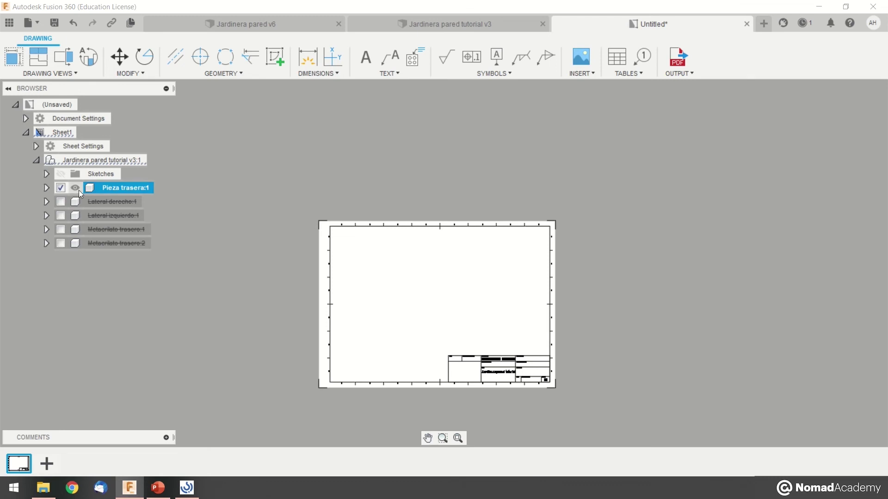
{"action": "left_click", "coordinate": [107, 158]}
{"action": "key", "text": "Delete"}
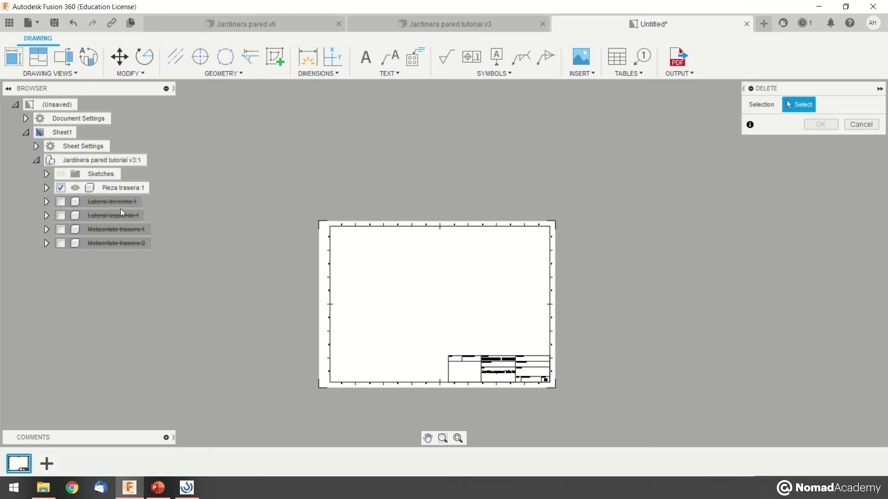
{"action": "key", "text": "Escape"}
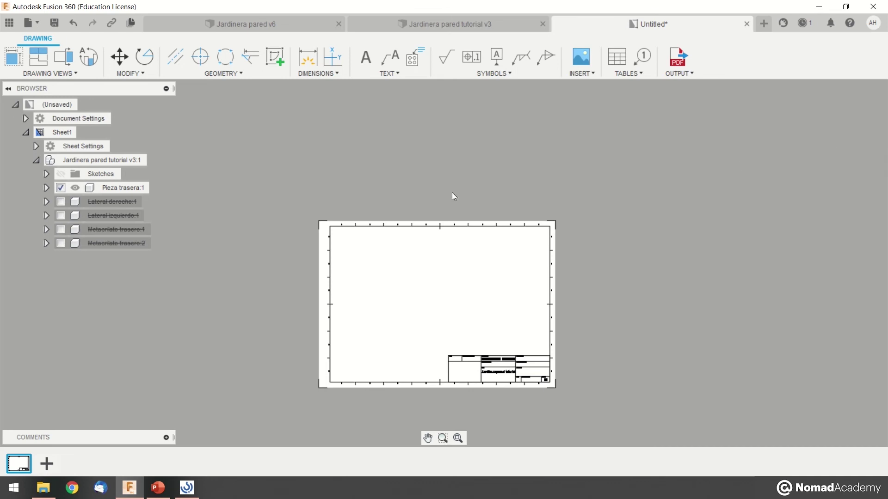
- Close the untitled drawing without saving its changes
{"action": "left_click", "coordinate": [746, 23]}
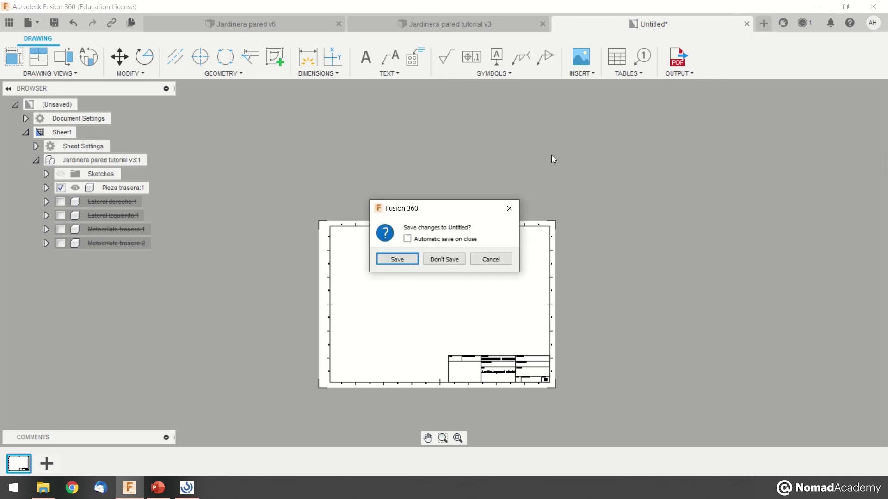
{"action": "left_click", "coordinate": [448, 258]}
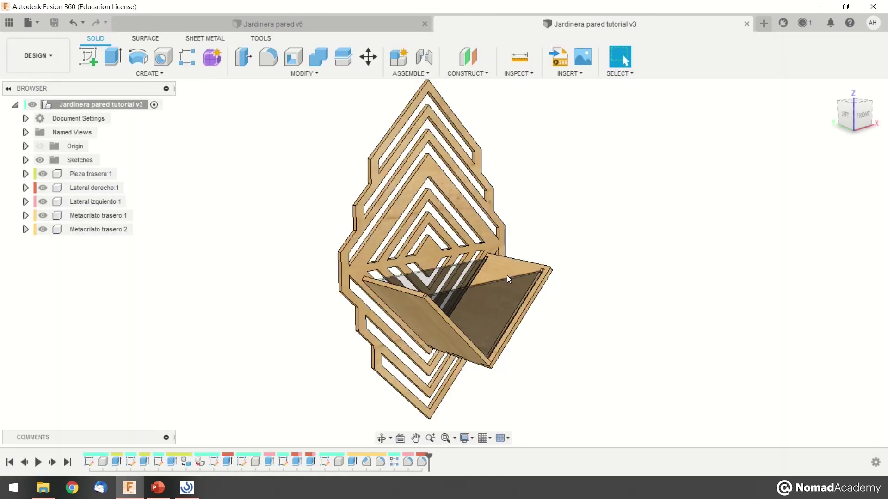
- Derive Pieza trasera, Lateral derecho, Lateral izquierdo and both Metacrilato trasero components into a new design as model objects
{"action": "middle_click_drag", "start_coordinate": [515, 268], "coordinate": [449, 246], "text": "shift"}
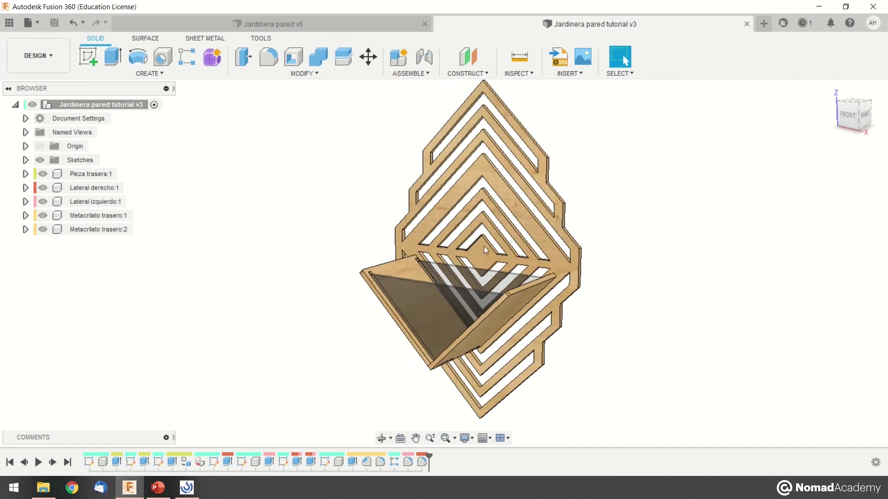
{"action": "scroll", "coordinate": [449, 246], "scroll_direction": "down", "scroll_amount": 2}
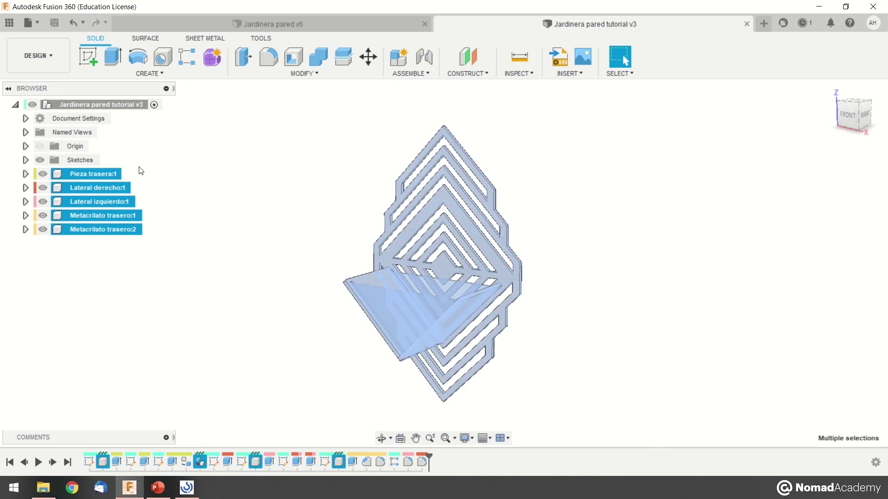
{"action": "left_click", "coordinate": [109, 176]}
{"action": "left_click", "coordinate": [122, 230], "text": "shift"}
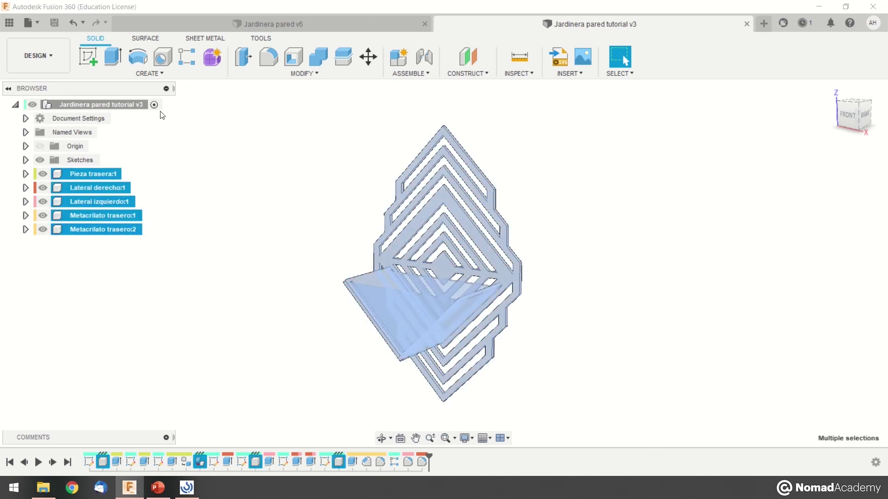
{"action": "left_click", "coordinate": [159, 74]}
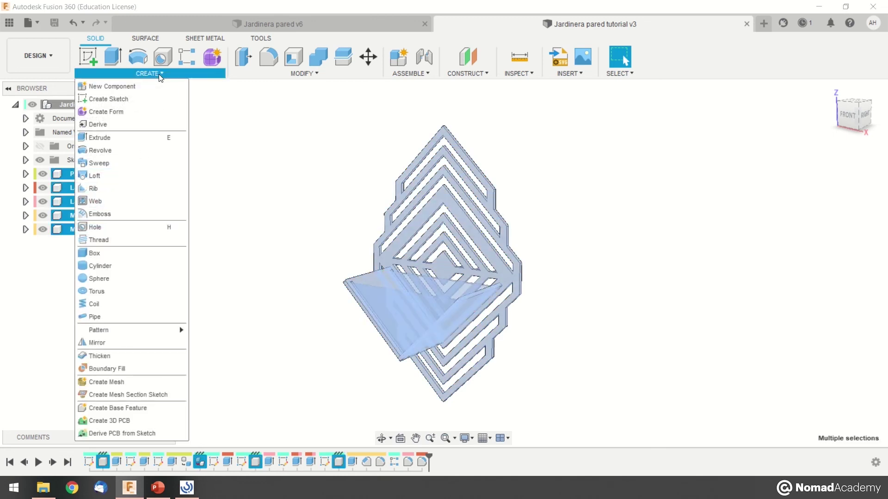
{"action": "left_click", "coordinate": [112, 124]}
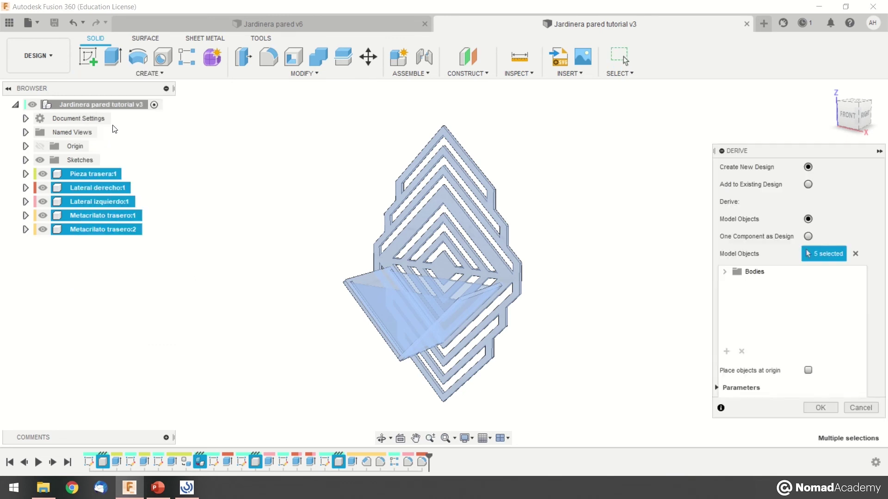
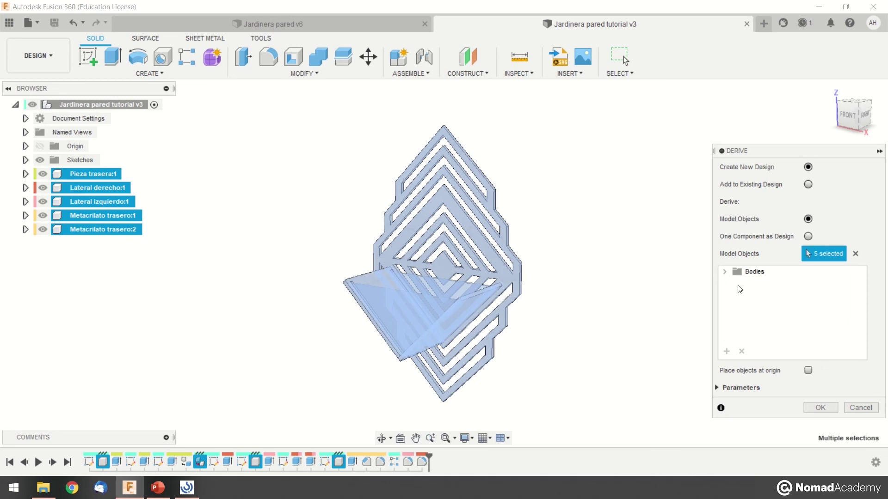
{"action": "left_click", "coordinate": [725, 273]}
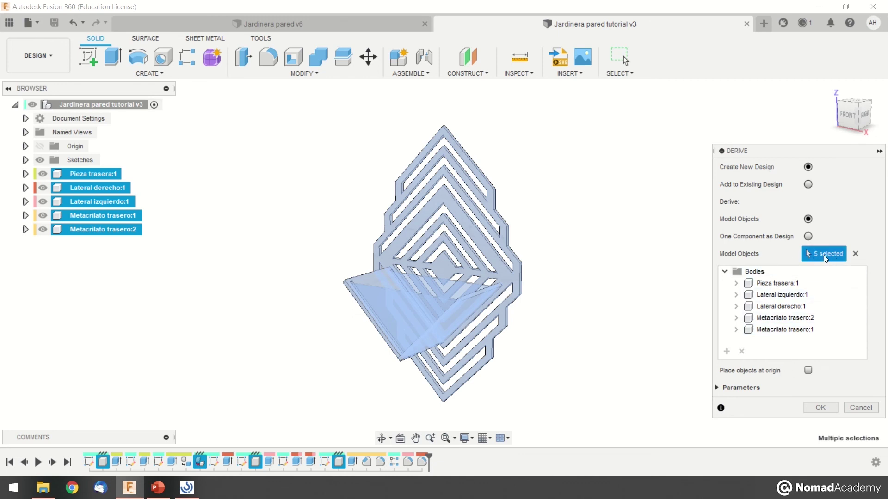
{"action": "left_click", "coordinate": [820, 407]}
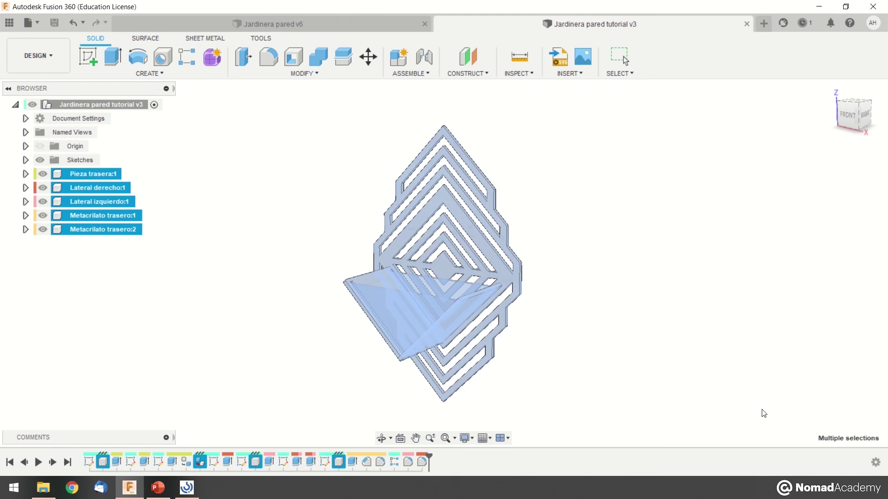
- Compare the components of the derived design with those of the original Jardinera pared tutorial v3 design
{"action": "middle_click_drag", "start_coordinate": [303, 308], "coordinate": [103, 218], "text": "shift"}
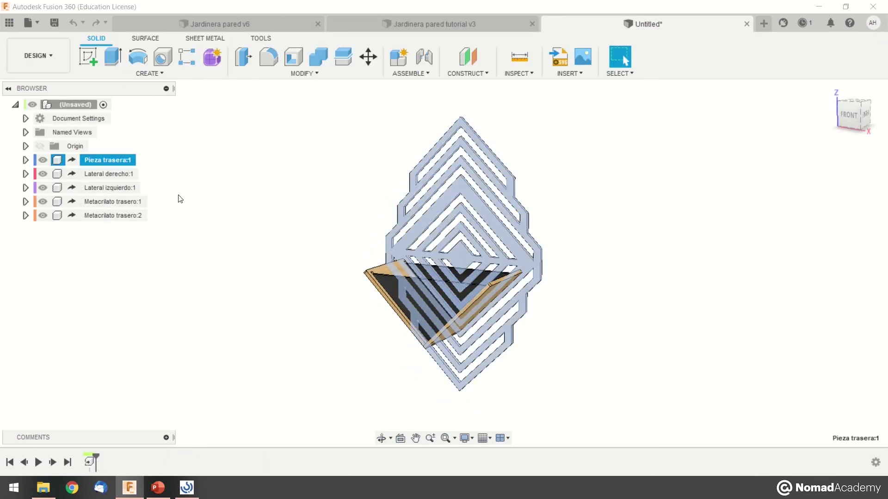
{"action": "left_click", "coordinate": [118, 188]}
{"action": "left_click", "coordinate": [124, 201]}
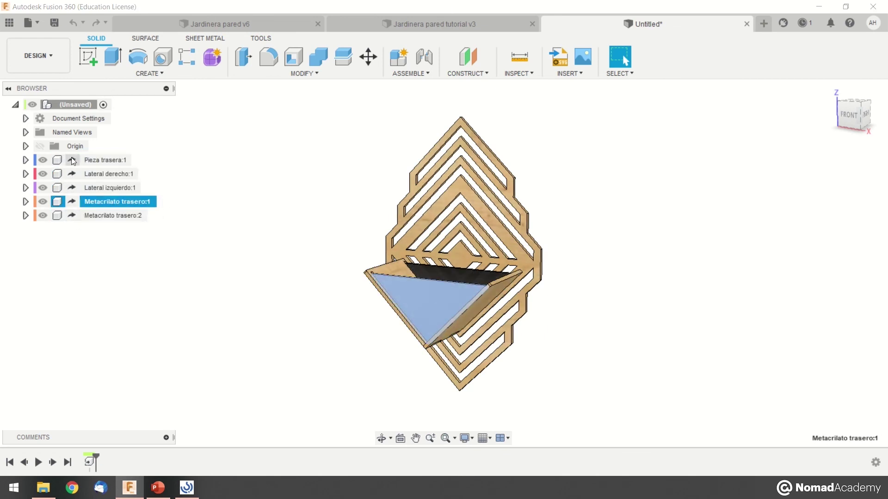
{"action": "left_click", "coordinate": [392, 27]}
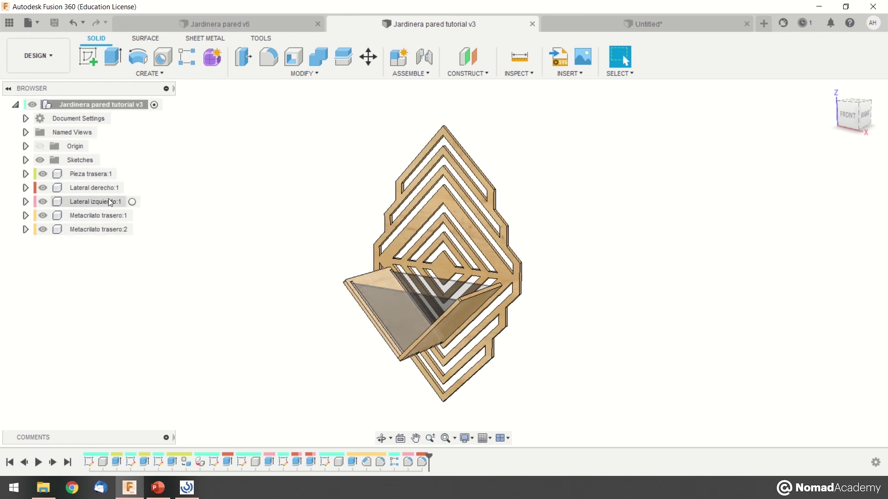
{"action": "left_click", "coordinate": [109, 200]}
{"action": "left_click", "coordinate": [108, 188]}
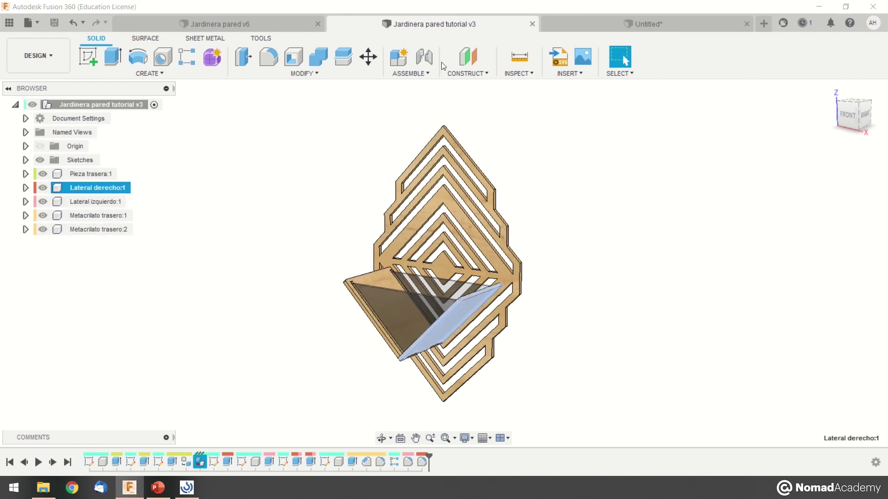
{"action": "left_click", "coordinate": [595, 22]}
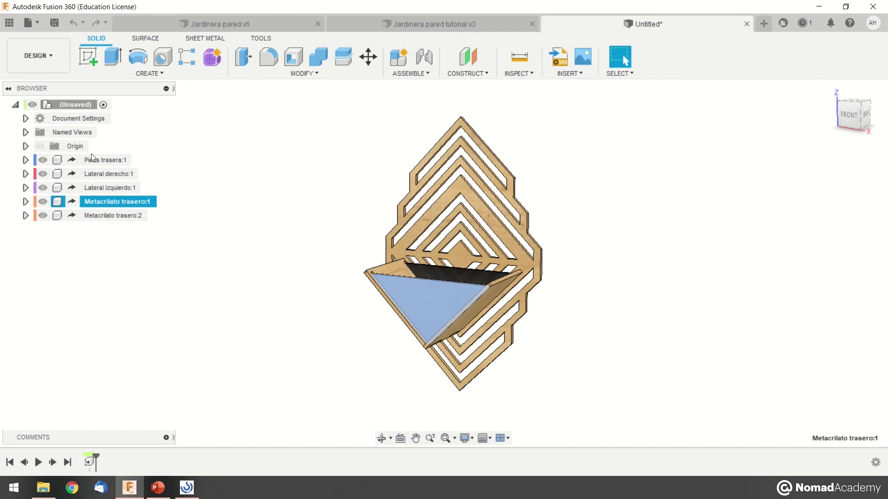
{"action": "left_click", "coordinate": [104, 160]}
{"action": "left_click", "coordinate": [273, 208]}
{"action": "middle_click_drag", "start_coordinate": [327, 220], "coordinate": [326, 230], "text": "shift"}
{"action": "key", "text": "Escape"}
{"action": "middle_click_drag", "start_coordinate": [424, 276], "coordinate": [342, 286]}
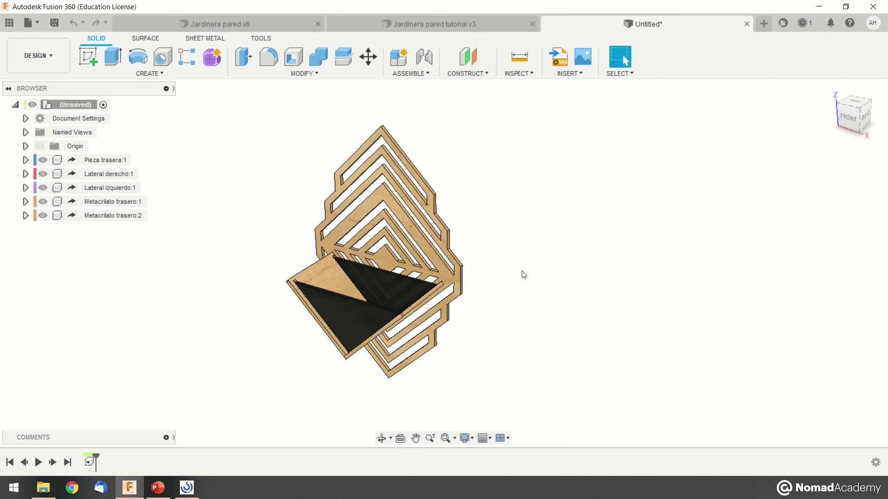
- Hide Metacrilato trasero:2 and rotate the Lateral derecho body 45 degrees about its upper outer edge
{"action": "left_click", "coordinate": [43, 216]}
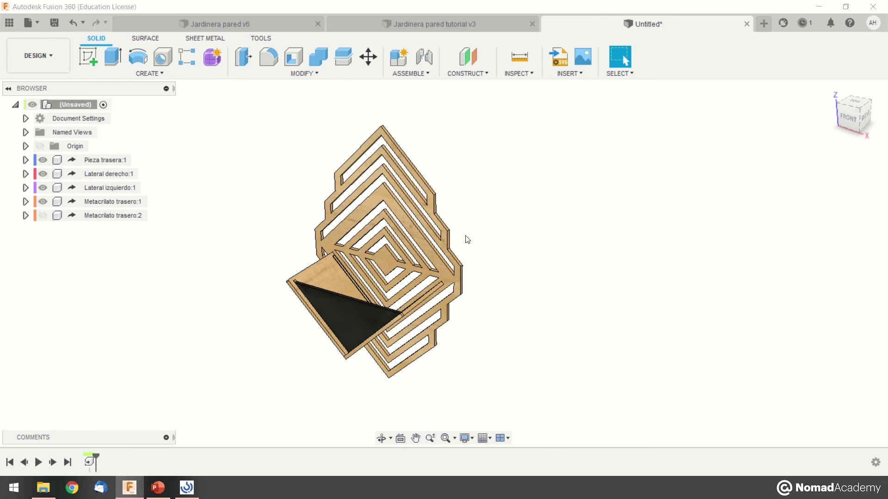
{"action": "left_click", "coordinate": [368, 56]}
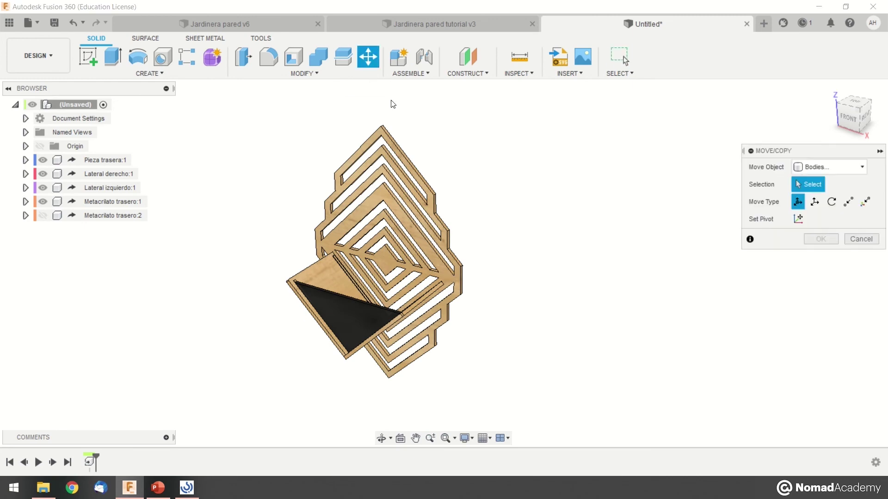
{"action": "middle_click_drag", "start_coordinate": [440, 220], "coordinate": [465, 271], "text": "shift"}
{"action": "scroll", "coordinate": [456, 268], "scroll_direction": "up", "scroll_amount": 4}
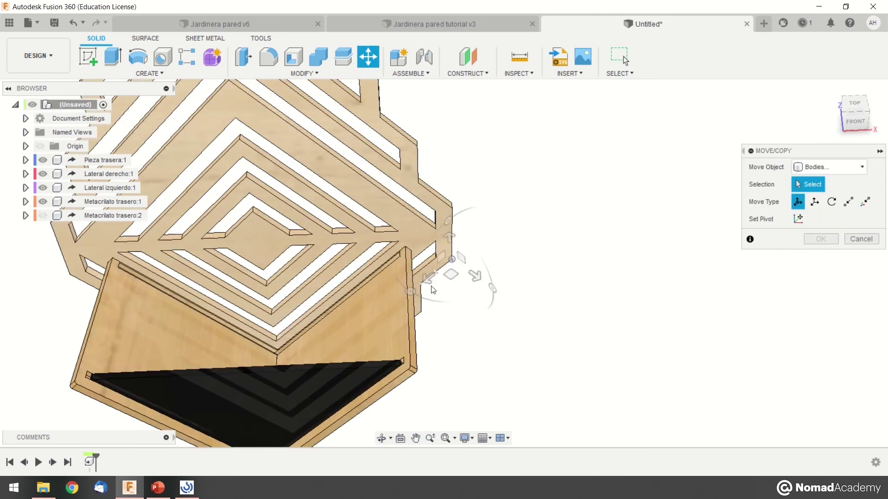
{"action": "left_click", "coordinate": [831, 201]}
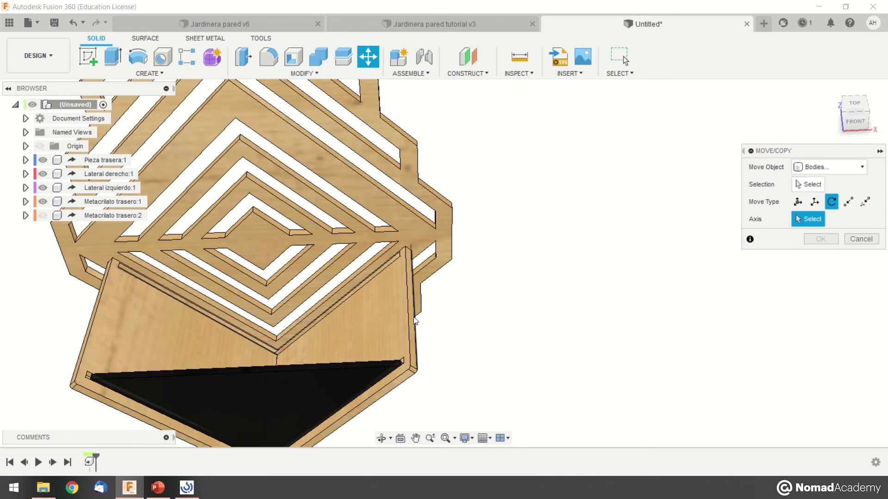
{"action": "left_click", "coordinate": [415, 320]}
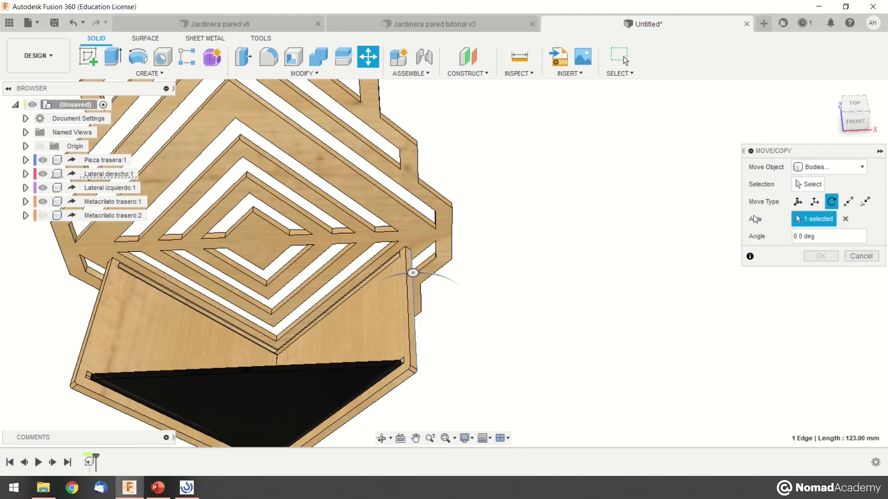
{"action": "left_click", "coordinate": [797, 181]}
{"action": "left_click", "coordinate": [390, 328]}
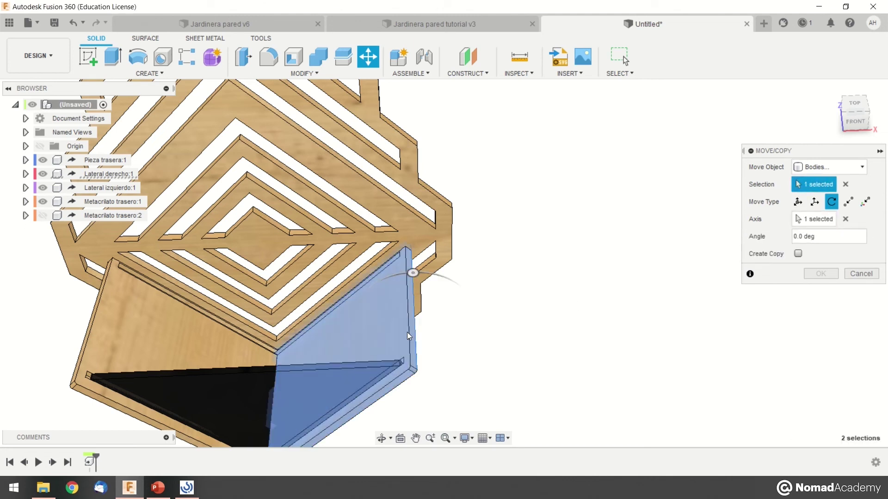
{"action": "left_click_drag", "start_coordinate": [410, 271], "coordinate": [510, 358]}
{"action": "scroll", "coordinate": [510, 369], "scroll_direction": "down", "scroll_amount": 4}
{"action": "scroll", "coordinate": [510, 369], "scroll_direction": "up", "scroll_amount": 2}
{"action": "middle_click_drag", "start_coordinate": [510, 369], "coordinate": [470, 296]}
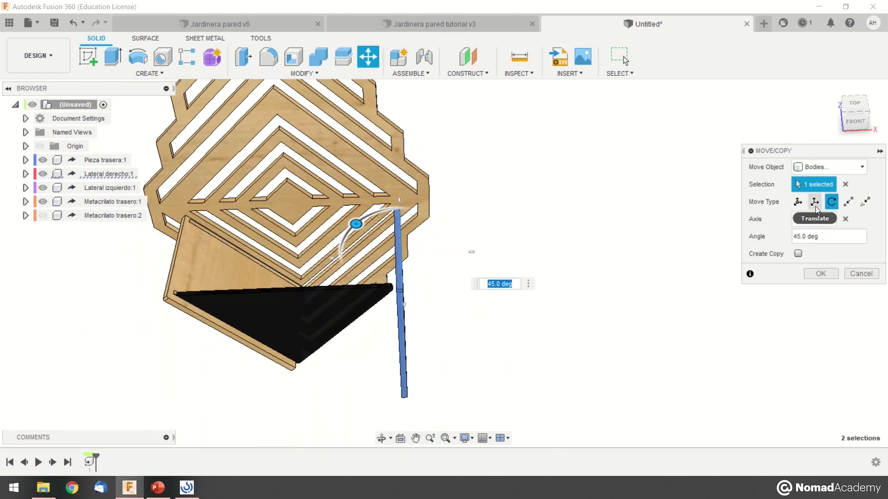
- Pick a different edge as the rotation axis for the Lateral derecho body and rotate it -45 degrees
{"action": "left_click", "coordinate": [824, 222]}
{"action": "middle_click_drag", "start_coordinate": [469, 251], "coordinate": [445, 277], "text": "shift"}
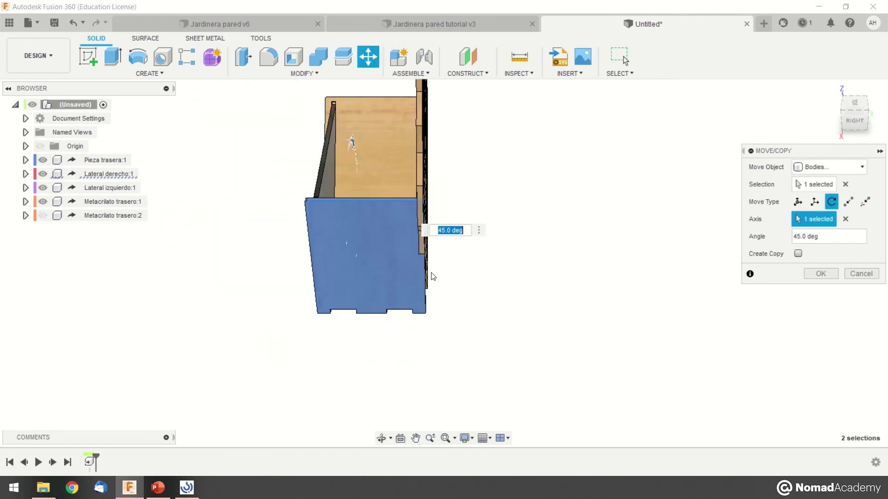
{"action": "left_click", "coordinate": [426, 287]}
{"action": "middle_click_drag", "start_coordinate": [517, 327], "coordinate": [439, 272], "text": "shift"}
{"action": "middle_click_drag", "start_coordinate": [370, 215], "coordinate": [430, 129], "text": "shift"}
{"action": "left_click_drag", "start_coordinate": [430, 129], "coordinate": [390, 143]}
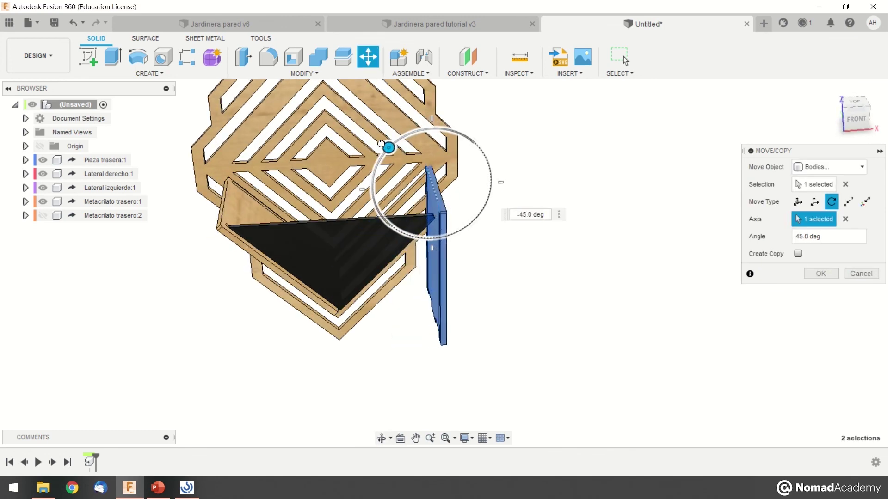
{"action": "middle_click_drag", "start_coordinate": [388, 147], "coordinate": [548, 316]}
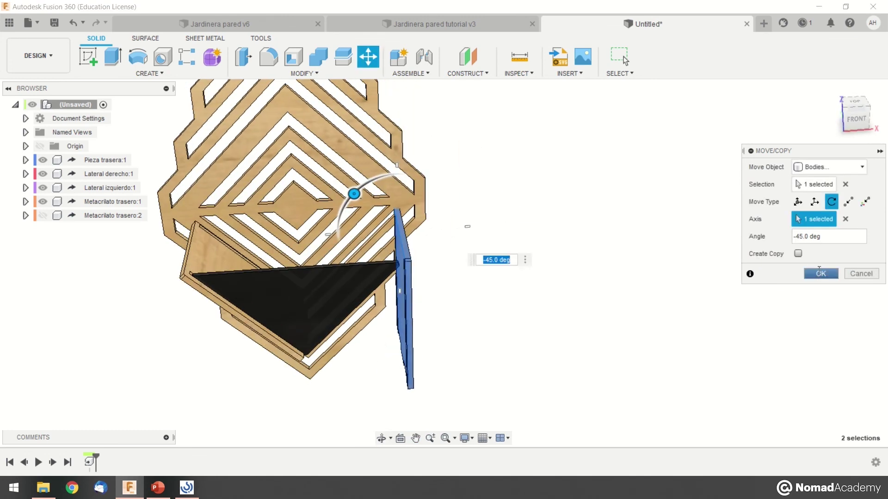
- Rotate the Lateral derecho body 90 degrees about its rear vertical edge so it lies parallel to the back piece
{"action": "left_click", "coordinate": [814, 201]}
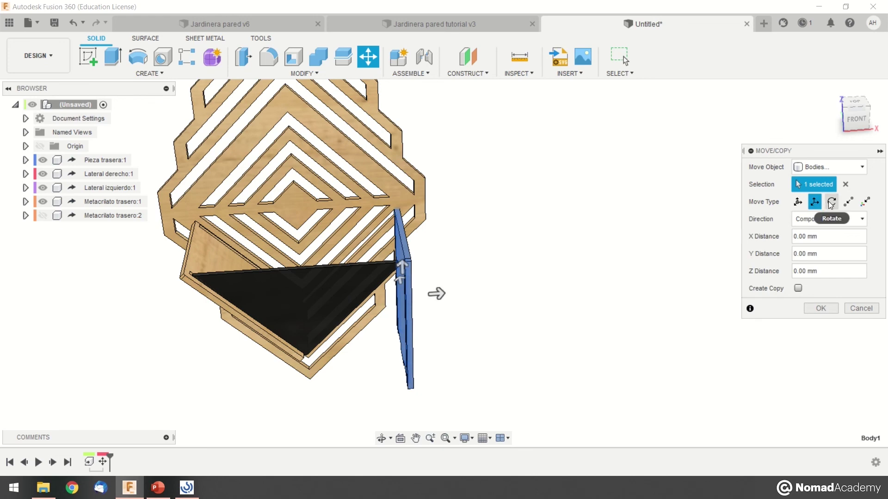
{"action": "left_click", "coordinate": [831, 203]}
{"action": "middle_click_drag", "start_coordinate": [539, 278], "coordinate": [560, 331], "text": "shift"}
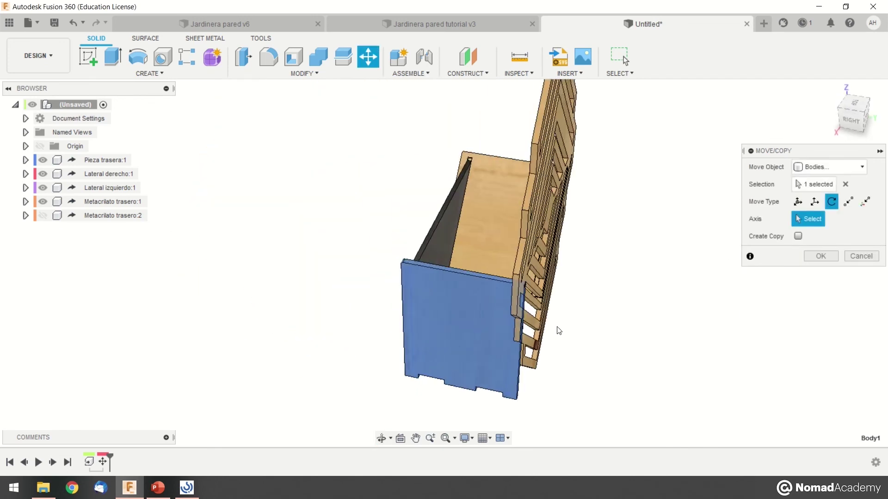
{"action": "left_click", "coordinate": [522, 373]}
{"action": "middle_click_drag", "start_coordinate": [521, 373], "coordinate": [501, 347], "text": "shift"}
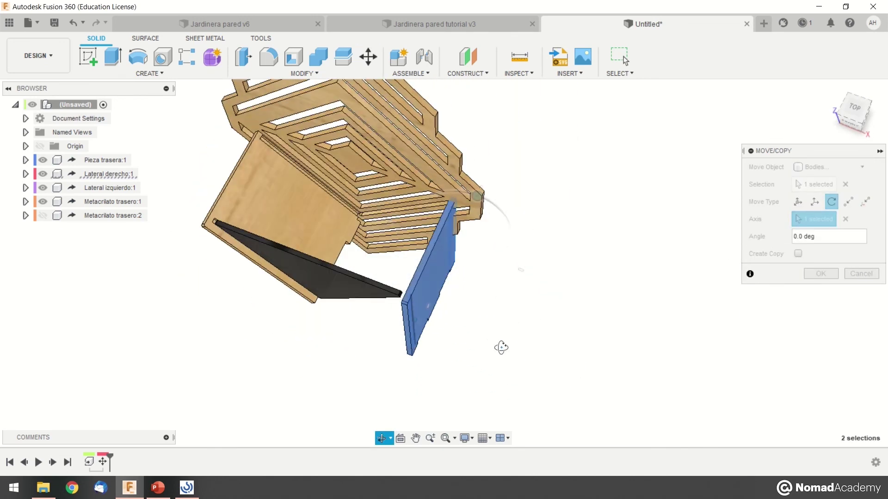
{"action": "left_click_drag", "start_coordinate": [480, 195], "coordinate": [400, 225]}
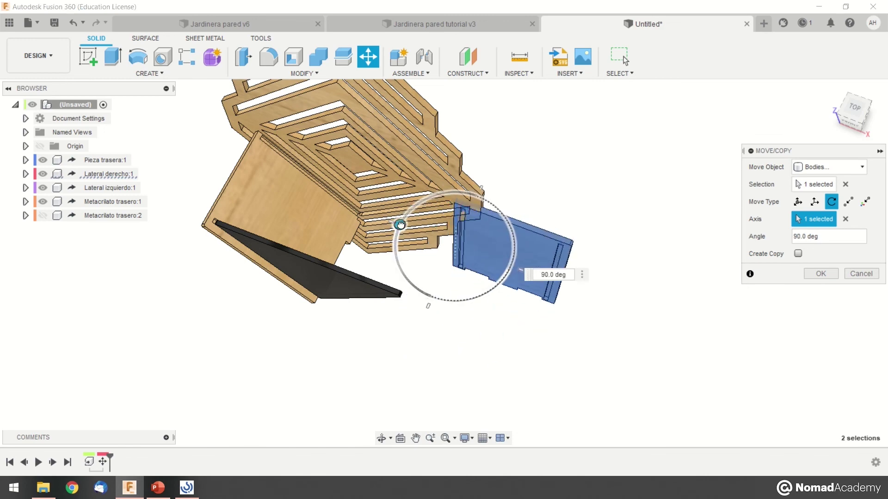
- Move the Lateral derecho body about 63 mm in X and 239 mm in Z, clear of the back piece
{"action": "left_click", "coordinate": [850, 121]}
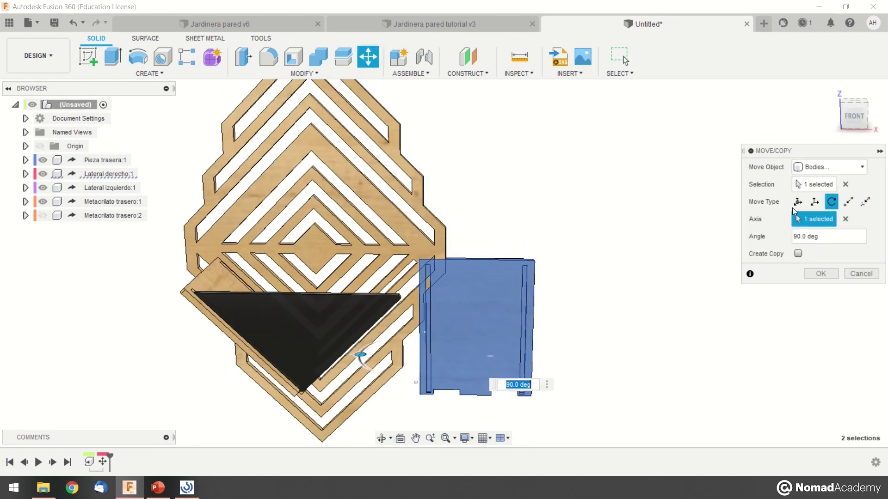
{"action": "left_click", "coordinate": [799, 202]}
{"action": "left_click_drag", "start_coordinate": [441, 379], "coordinate": [490, 232]}
{"action": "scroll", "coordinate": [512, 309], "scroll_direction": "down", "scroll_amount": 5}
{"action": "middle_click_drag", "start_coordinate": [565, 317], "coordinate": [542, 338], "text": "shift"}
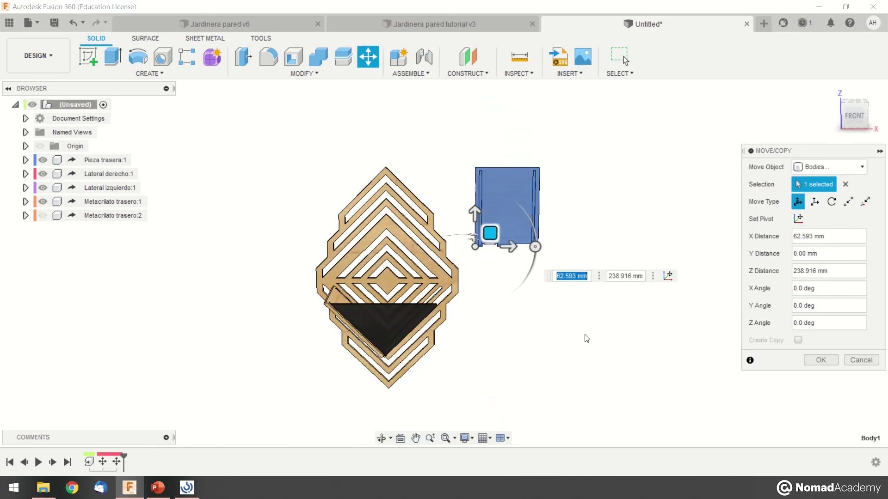
{"action": "left_click", "coordinate": [821, 361]}
- Rotate the Lateral izquierdo body 45 degrees about its upper outer edge
{"action": "middle_click_drag", "start_coordinate": [521, 252], "coordinate": [509, 280], "text": "shift"}
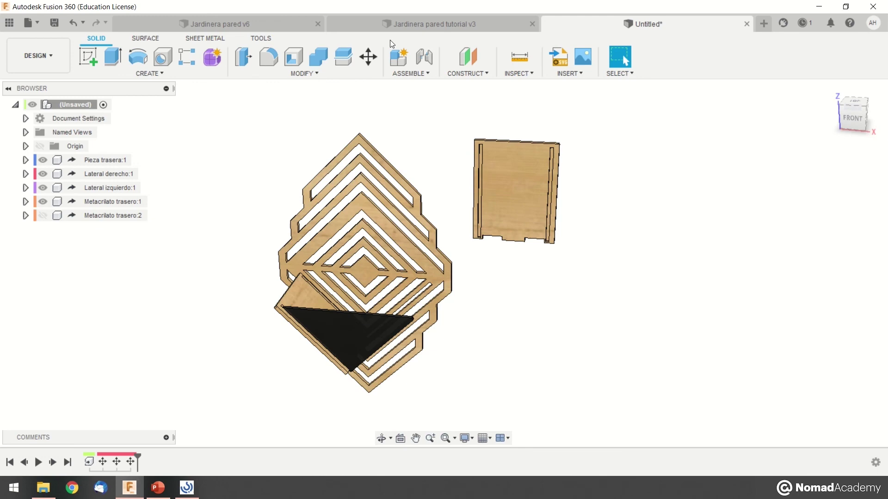
{"action": "left_click", "coordinate": [368, 57]}
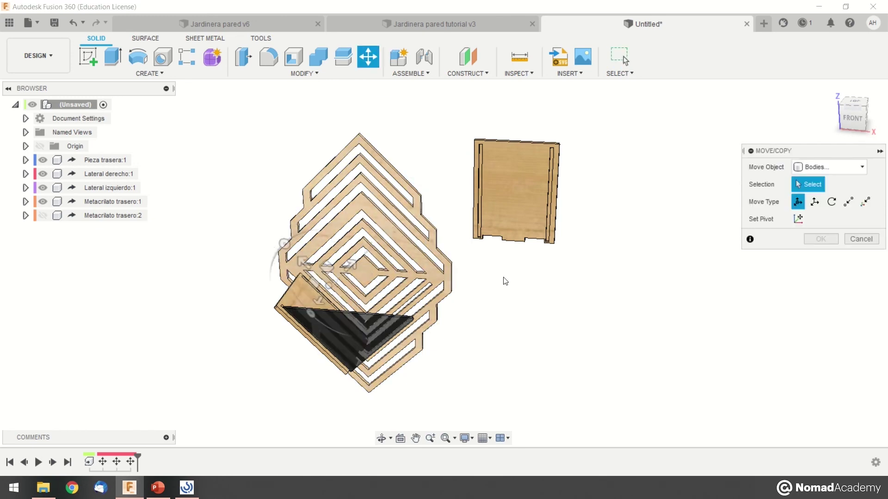
{"action": "left_click", "coordinate": [832, 202]}
{"action": "scroll", "coordinate": [306, 283], "scroll_direction": "down", "scroll_amount": 3}
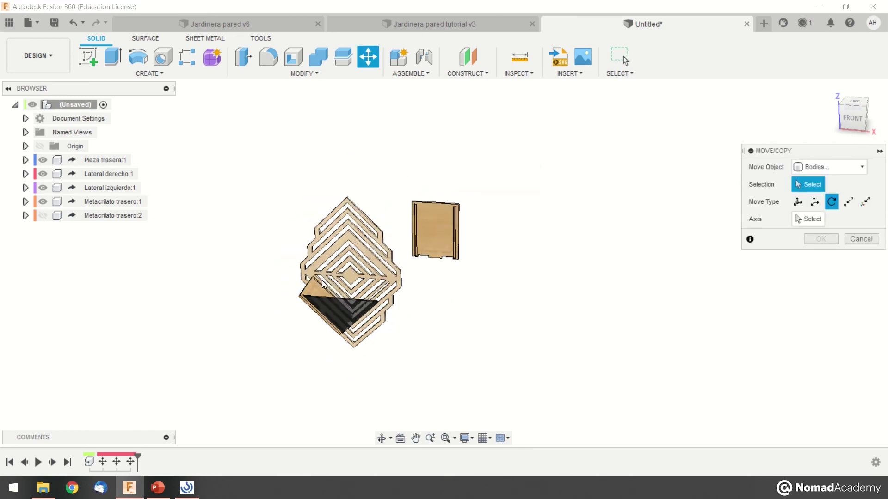
{"action": "scroll", "coordinate": [305, 283], "scroll_direction": "up", "scroll_amount": 8}
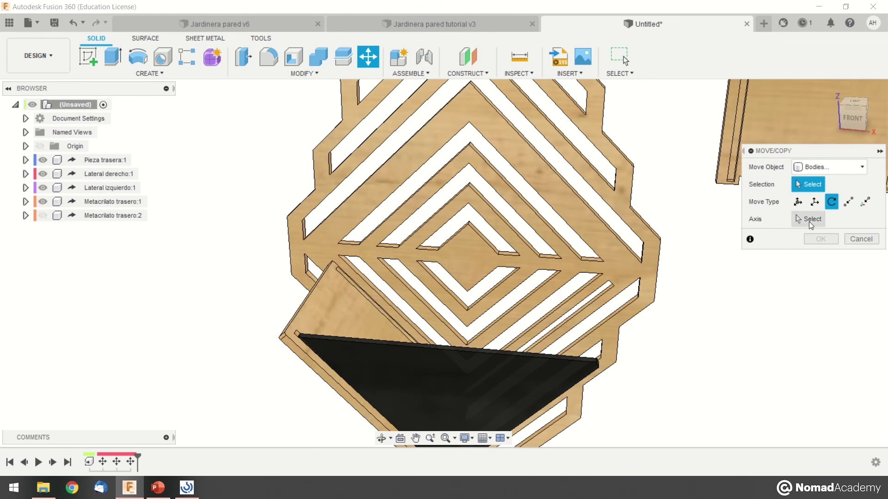
{"action": "left_click", "coordinate": [797, 218]}
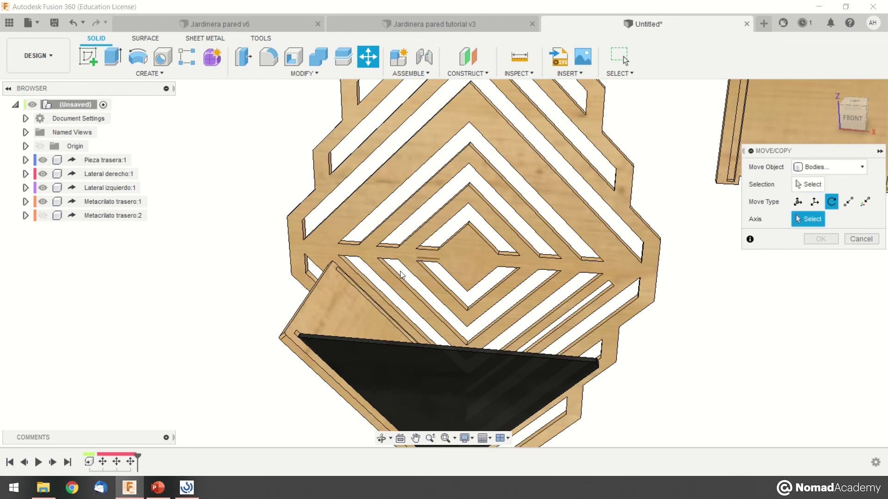
{"action": "left_click", "coordinate": [294, 310]}
{"action": "left_click", "coordinate": [810, 188]}
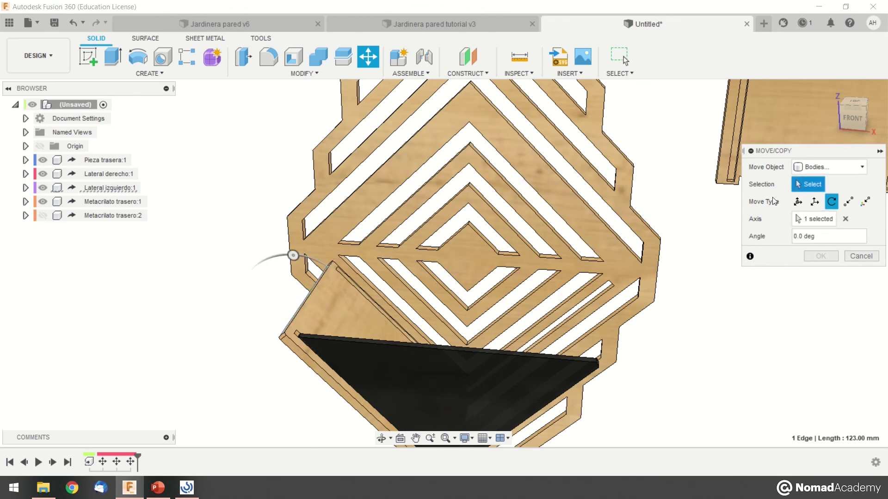
{"action": "left_click", "coordinate": [324, 304]}
{"action": "left_click_drag", "start_coordinate": [294, 257], "coordinate": [337, 275]}
{"action": "scroll", "coordinate": [392, 302], "scroll_direction": "down", "scroll_amount": 5}
{"action": "middle_click_drag", "start_coordinate": [392, 301], "coordinate": [451, 334], "text": "shift"}
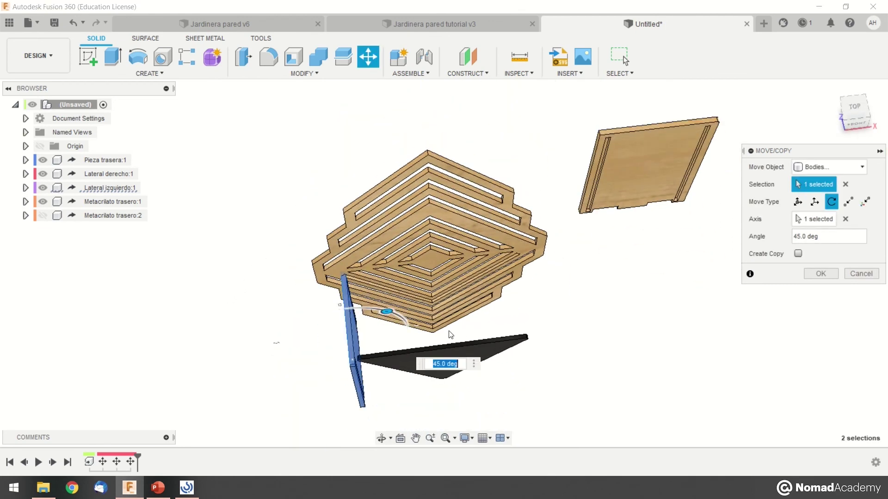
- Rotate the Lateral izquierdo body 90 degrees about its rear vertical edge, parallel to the back piece
{"action": "left_click", "coordinate": [815, 201]}
{"action": "left_click", "coordinate": [831, 201]}
{"action": "middle_click_drag", "start_coordinate": [453, 296], "coordinate": [407, 330], "text": "shift"}
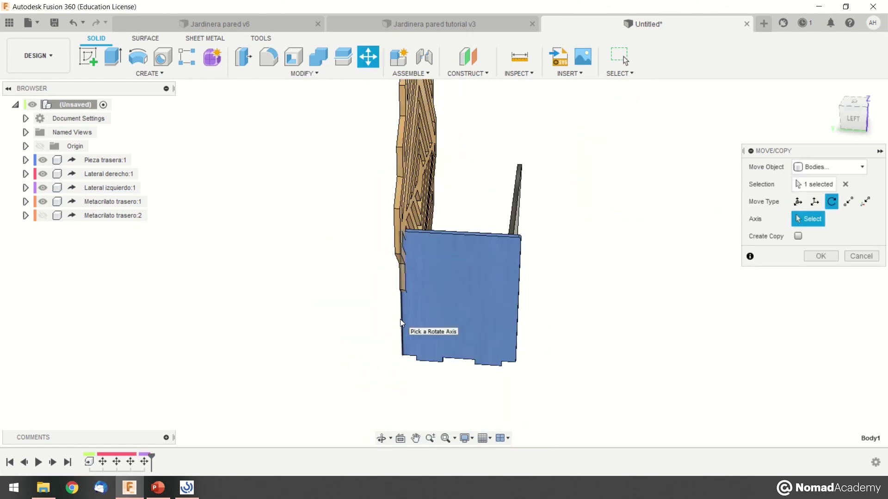
{"action": "left_click", "coordinate": [401, 319]}
{"action": "middle_click_drag", "start_coordinate": [501, 313], "coordinate": [469, 198], "text": "shift"}
{"action": "left_click_drag", "start_coordinate": [468, 199], "coordinate": [561, 239]}
{"action": "middle_click_drag", "start_coordinate": [559, 241], "coordinate": [407, 312]}
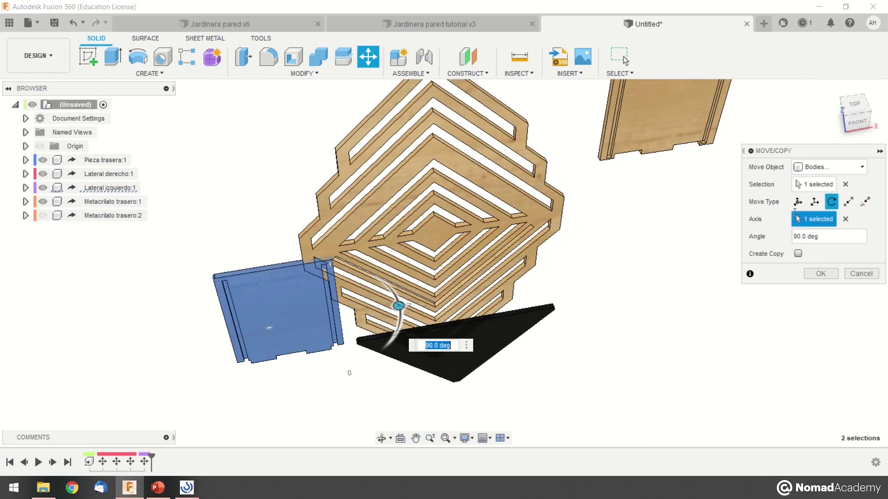
- Move the Lateral izquierdo body about 414 mm in X and 50 mm in Z, plus about -90 mm in Z, to sit below Lateral derecho
{"action": "left_click", "coordinate": [798, 202]}
{"action": "left_click", "coordinate": [857, 122]}
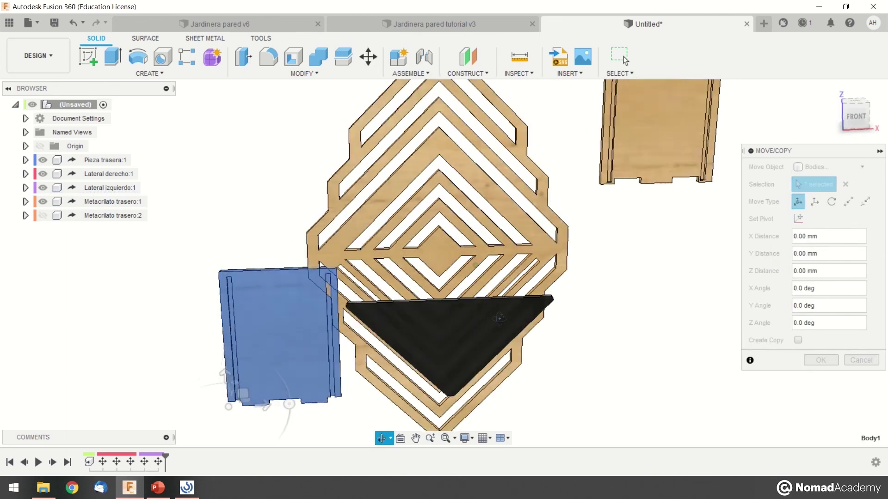
{"action": "left_click_drag", "start_coordinate": [246, 404], "coordinate": [621, 360]}
{"action": "scroll", "coordinate": [621, 360], "scroll_direction": "down", "scroll_amount": 3}
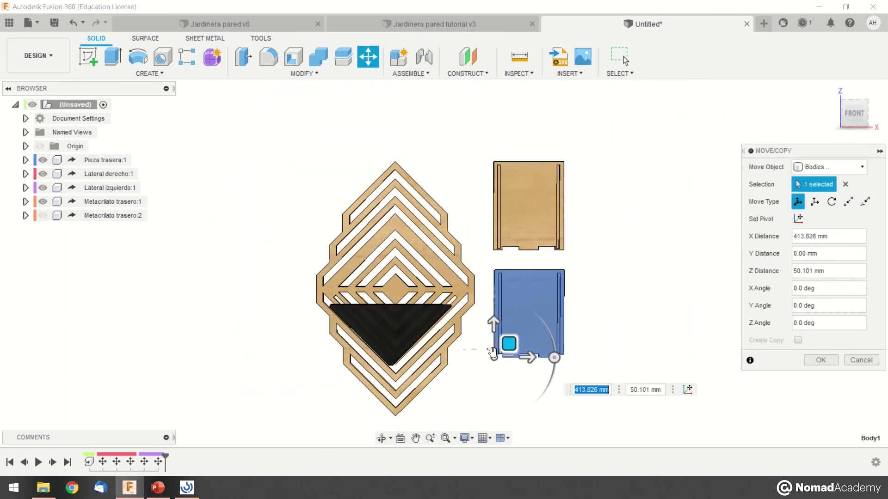
{"action": "left_click_drag", "start_coordinate": [493, 323], "coordinate": [494, 372]}
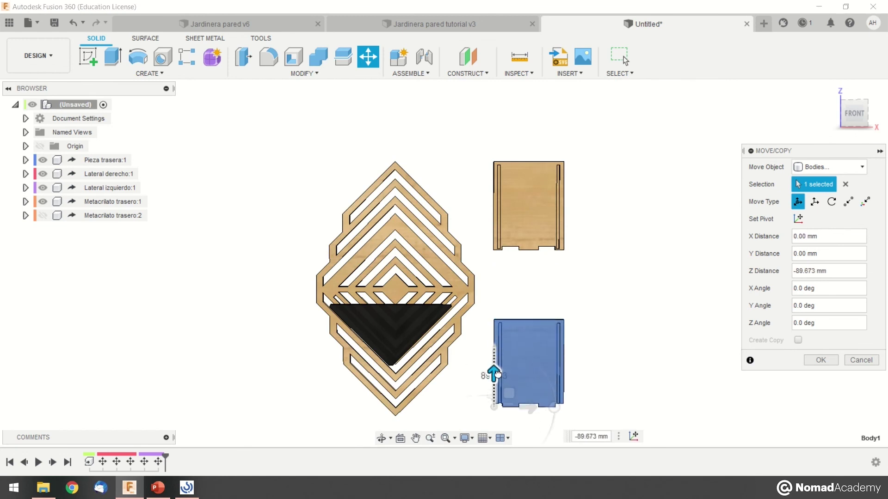
{"action": "left_click", "coordinate": [815, 202]}
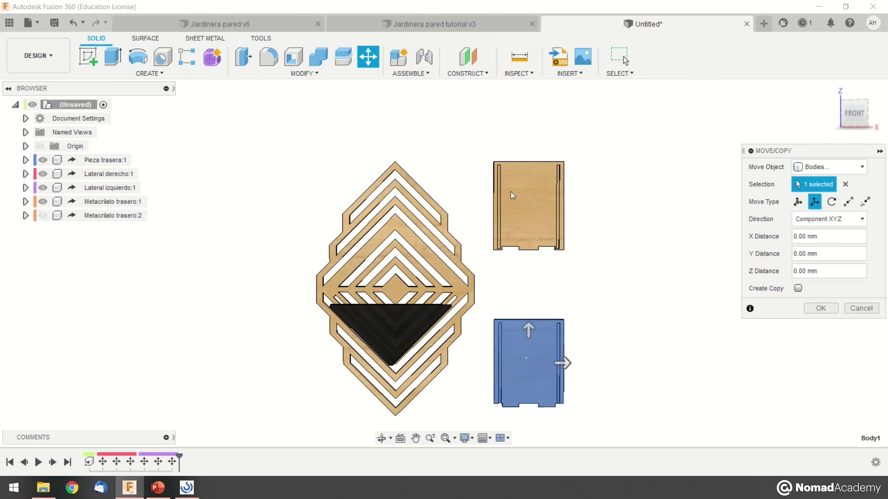
{"action": "left_click", "coordinate": [821, 309]}
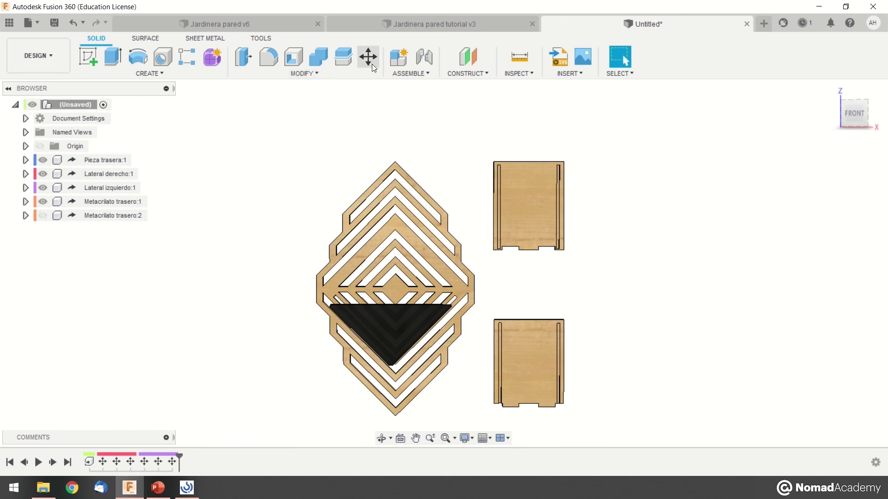
- Move the Lateral derecho body down in Z, closer to the Lateral izquierdo body
{"action": "left_click", "coordinate": [368, 58]}
{"action": "left_click", "coordinate": [798, 204]}
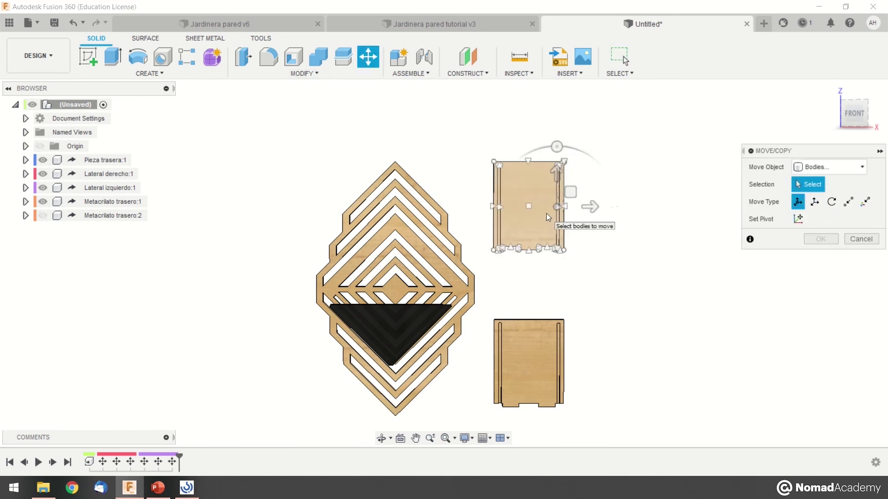
{"action": "left_click", "coordinate": [528, 204]}
{"action": "left_click_drag", "start_coordinate": [528, 172], "coordinate": [527, 203]}
{"action": "left_click", "coordinate": [828, 362]}
- Examine from the sides how far Metacrilato trasero:1 stands in front of the wooden pieces
{"action": "left_click", "coordinate": [403, 323]}
{"action": "middle_click_drag", "start_coordinate": [404, 322], "coordinate": [530, 257], "text": "shift"}
{"action": "left_click", "coordinate": [528, 301]}
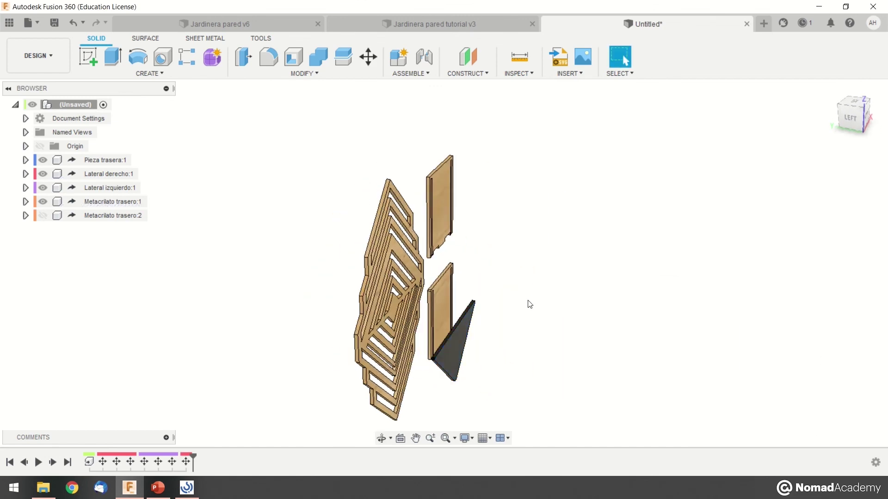
{"action": "middle_click_drag", "start_coordinate": [596, 339], "coordinate": [441, 303], "text": "shift"}
- Try to move the selected face of Metacrilato trasero:1 point to point, from the panel's corner vertex to the back piece's outer corner vertex
{"action": "left_click", "coordinate": [428, 339]}
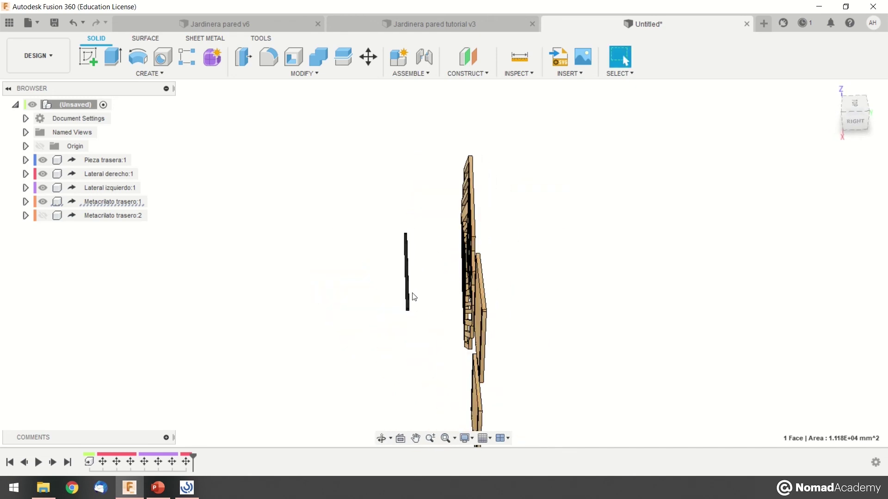
{"action": "middle_click_drag", "start_coordinate": [410, 331], "coordinate": [467, 323], "text": "shift"}
{"action": "left_click", "coordinate": [374, 64]}
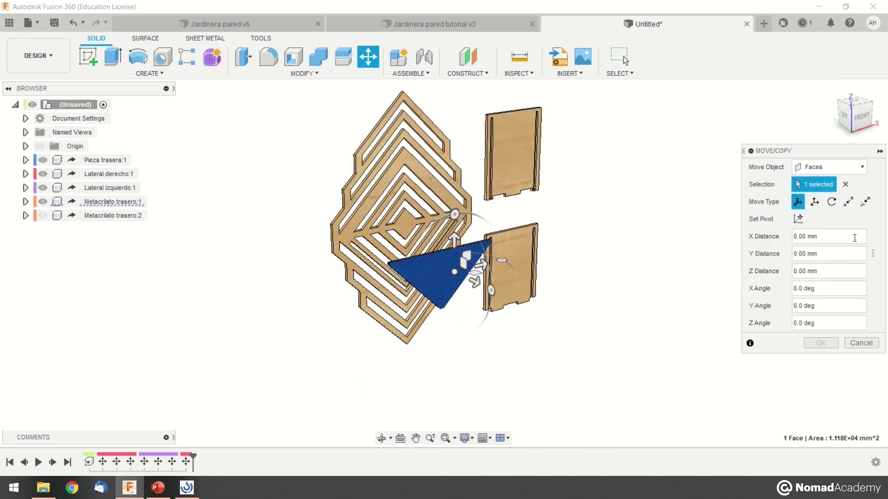
{"action": "left_click", "coordinate": [851, 204]}
{"action": "scroll", "coordinate": [395, 260], "scroll_direction": "up", "scroll_amount": 4}
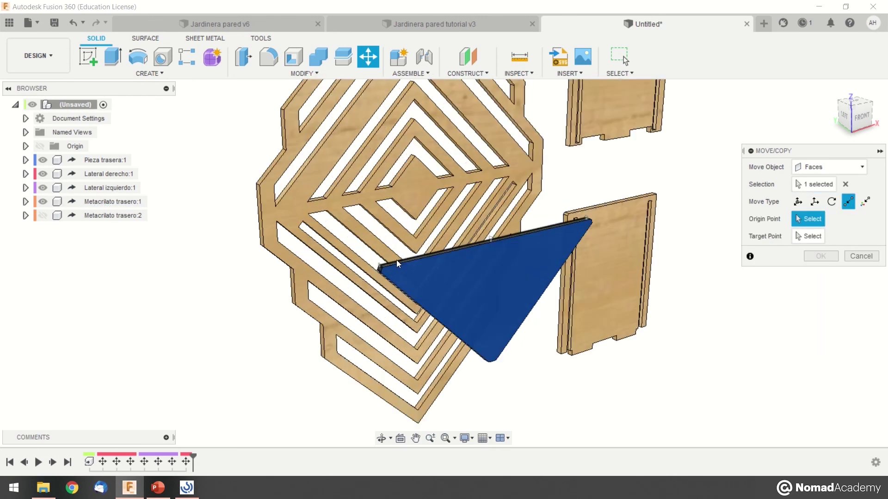
{"action": "middle_click_drag", "start_coordinate": [399, 268], "coordinate": [493, 267], "text": "shift"}
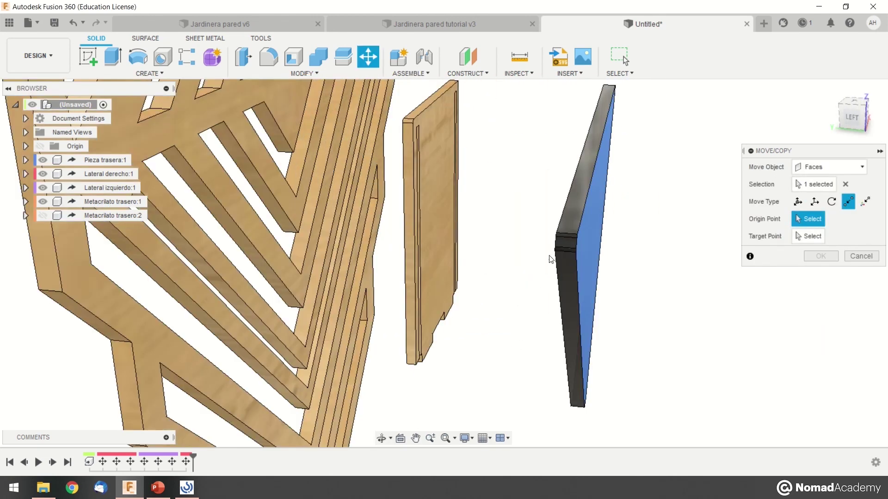
{"action": "scroll", "coordinate": [558, 245], "scroll_direction": "up", "scroll_amount": 5}
{"action": "scroll", "coordinate": [559, 243], "scroll_direction": "down", "scroll_amount": 4}
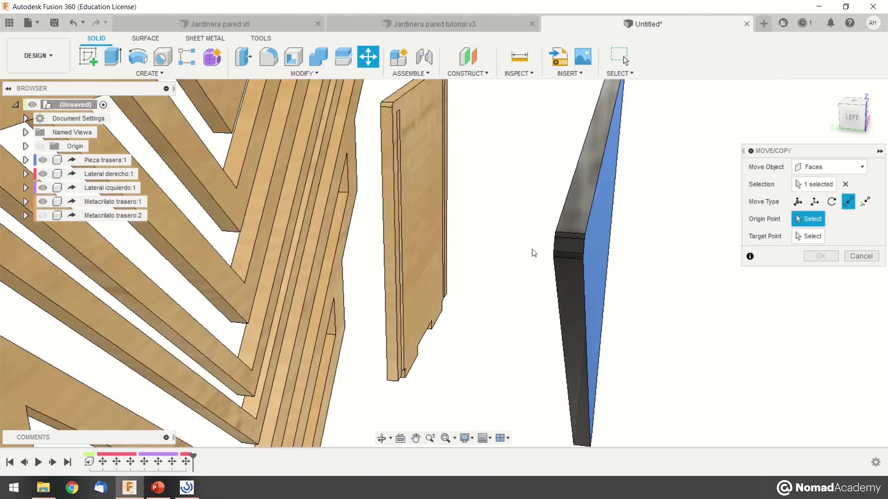
{"action": "left_click", "coordinate": [554, 252]}
{"action": "middle_click_drag", "start_coordinate": [501, 318], "coordinate": [406, 341], "text": "shift"}
{"action": "scroll", "coordinate": [432, 200], "scroll_direction": "up", "scroll_amount": 3}
{"action": "scroll", "coordinate": [432, 200], "scroll_direction": "up", "scroll_amount": 1}
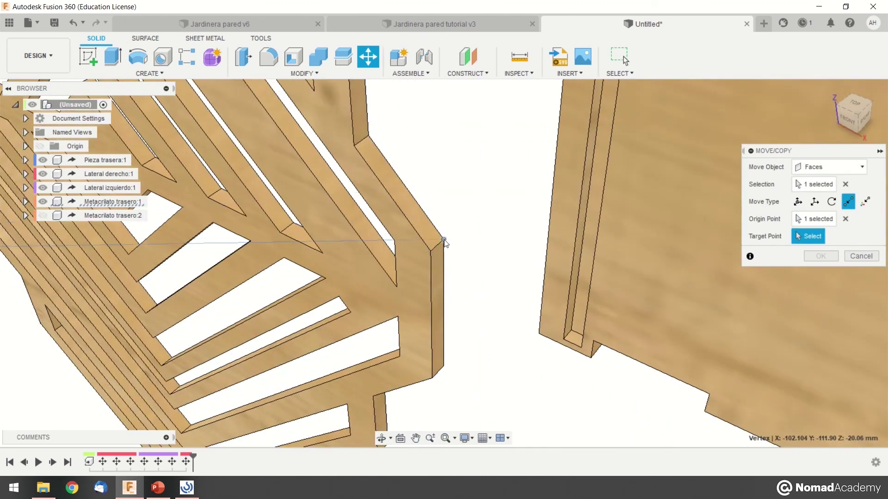
{"action": "left_click", "coordinate": [444, 240]}
{"action": "scroll", "coordinate": [471, 316], "scroll_direction": "up", "scroll_amount": 3}
{"action": "scroll", "coordinate": [482, 319], "scroll_direction": "down", "scroll_amount": 5}
{"action": "middle_click_drag", "start_coordinate": [489, 313], "coordinate": [462, 282], "text": "shift"}
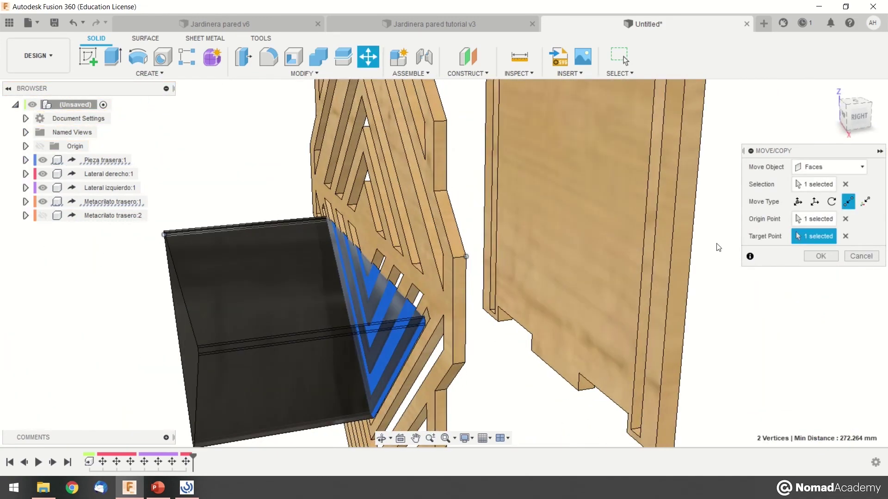
- Move the Metacrilato trasero:1 body point to point, from its corner vertex to the outer corner vertex of Pieza trasera
{"action": "left_click", "coordinate": [828, 167]}
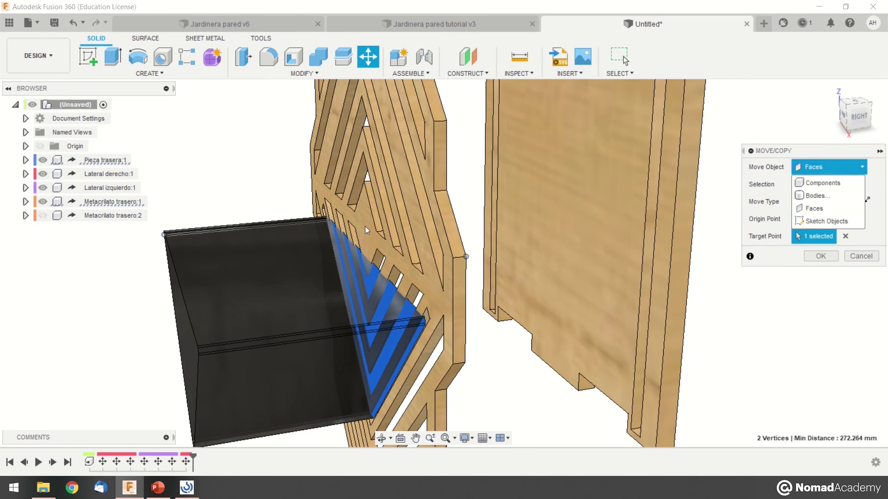
{"action": "left_click", "coordinate": [831, 201]}
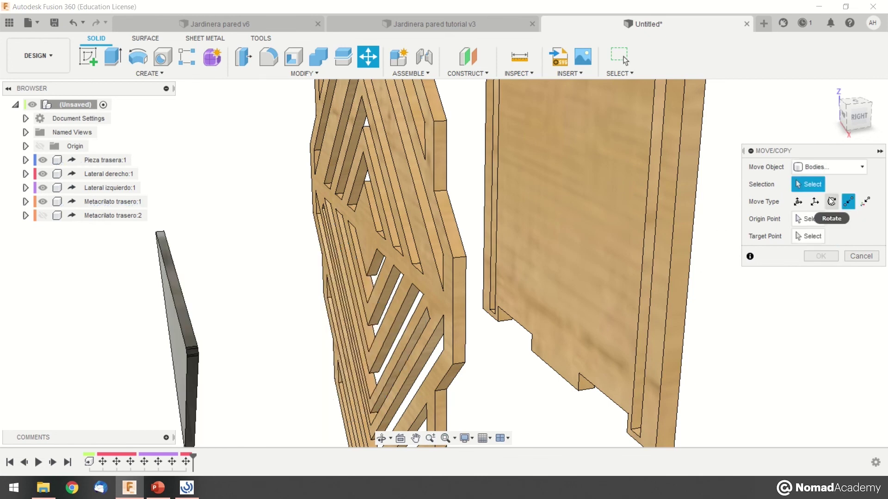
{"action": "left_click", "coordinate": [177, 292]}
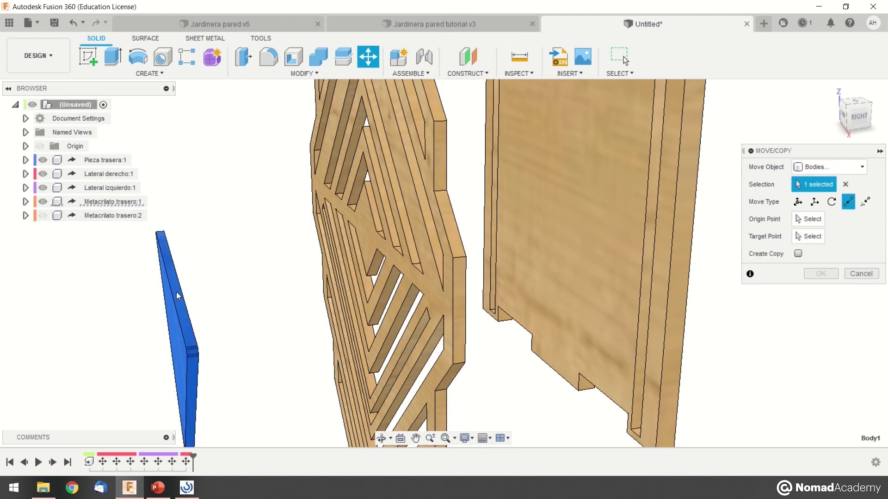
{"action": "left_click", "coordinate": [814, 220]}
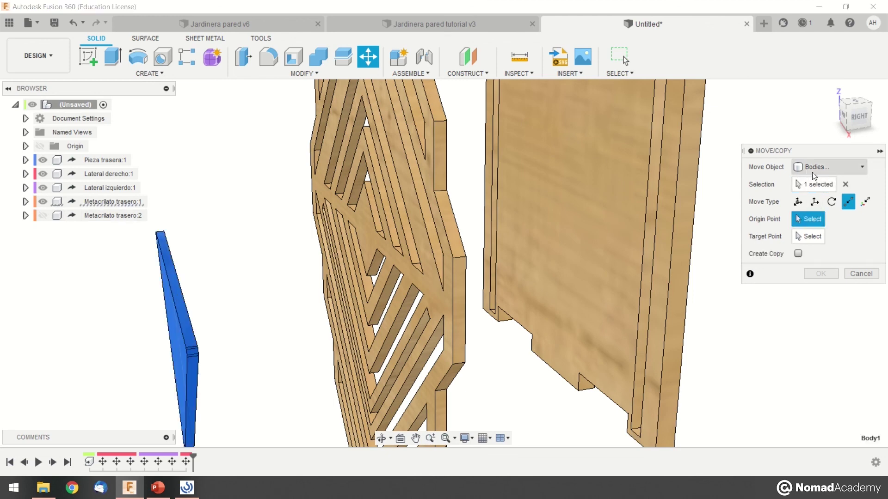
{"action": "scroll", "coordinate": [337, 293], "scroll_direction": "up", "scroll_amount": 5}
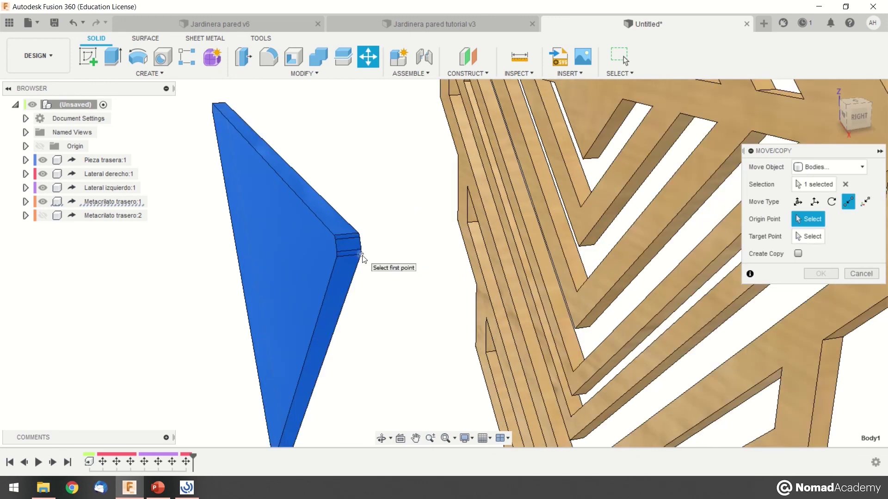
{"action": "left_click", "coordinate": [362, 255]}
{"action": "scroll", "coordinate": [382, 286], "scroll_direction": "down", "scroll_amount": 3}
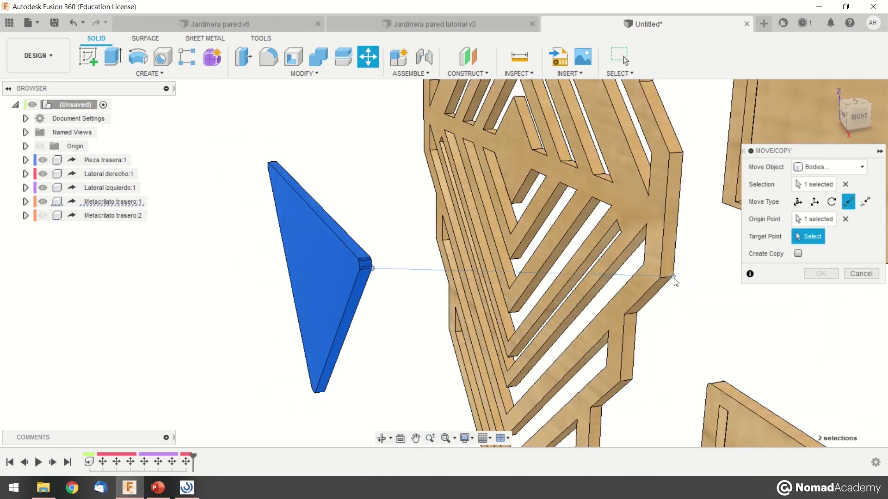
{"action": "left_click", "coordinate": [673, 278]}
{"action": "middle_click_drag", "start_coordinate": [370, 268], "coordinate": [531, 267], "text": "shift"}
{"action": "scroll", "coordinate": [763, 328], "scroll_direction": "down", "scroll_amount": 2}
{"action": "scroll", "coordinate": [553, 261], "scroll_direction": "up", "scroll_amount": 3}
- Free-move the Metacrilato trasero:1 body about 411 mm in X and 190 mm in Z, placing it beside Lateral derecho
{"action": "left_click", "coordinate": [799, 202]}
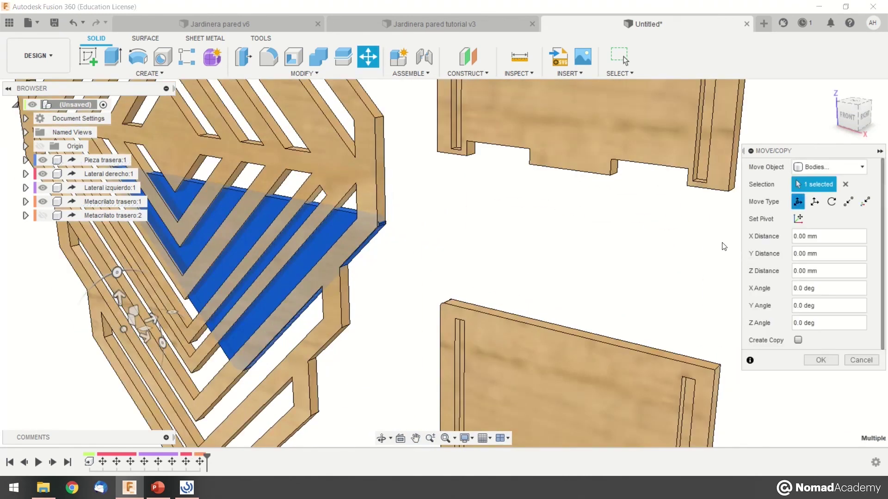
{"action": "scroll", "coordinate": [508, 296], "scroll_direction": "down", "scroll_amount": 4}
{"action": "middle_click_drag", "start_coordinate": [526, 297], "coordinate": [507, 277], "text": "shift"}
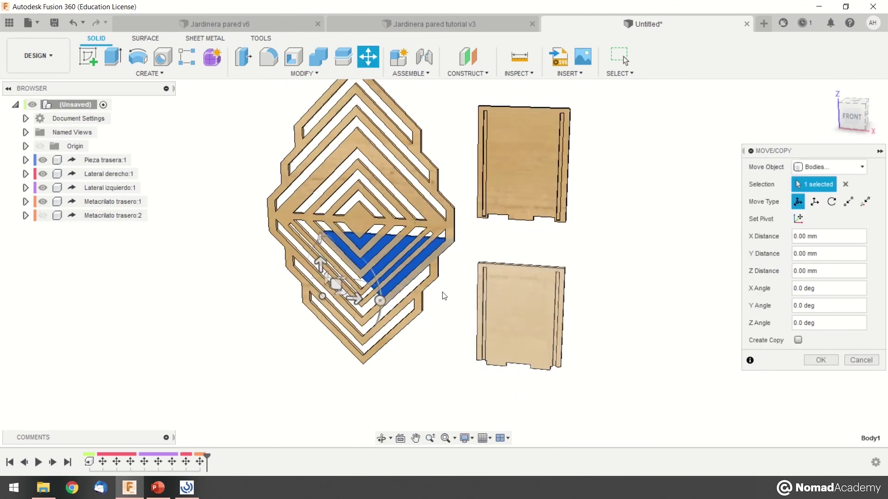
{"action": "left_click_drag", "start_coordinate": [335, 283], "coordinate": [619, 179]}
{"action": "left_click", "coordinate": [821, 360]}
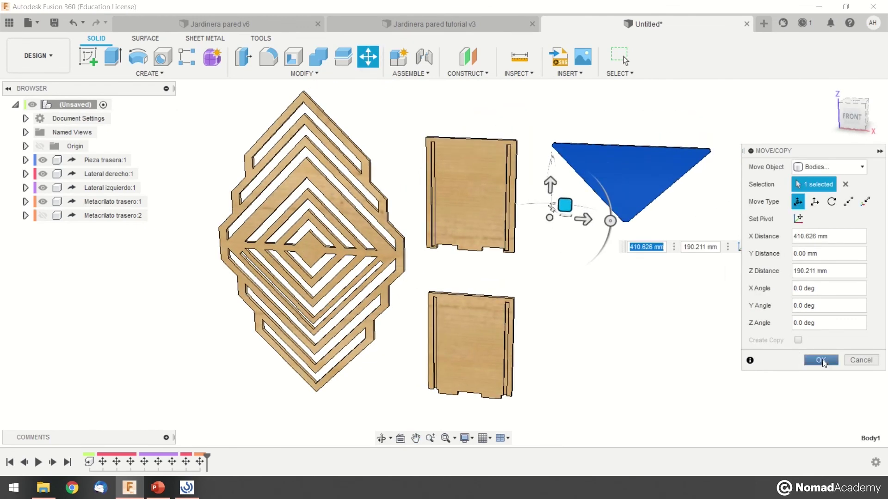
{"action": "scroll", "coordinate": [569, 309], "scroll_direction": "down", "scroll_amount": 3}
{"action": "middle_click_drag", "start_coordinate": [568, 309], "coordinate": [507, 287], "text": "shift"}
{"action": "scroll", "coordinate": [582, 327], "scroll_direction": "up", "scroll_amount": 3}
{"action": "scroll", "coordinate": [581, 327], "scroll_direction": "up", "scroll_amount": 2}
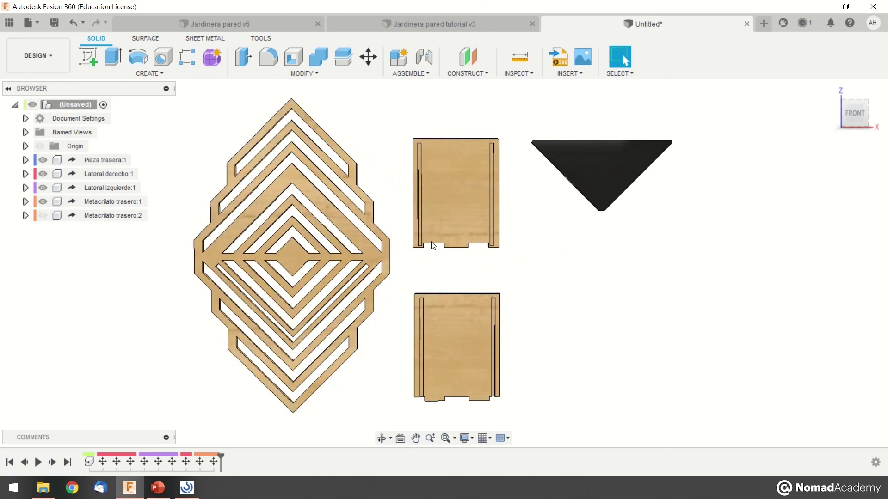
- Save the design as "Ensamblaje planos jardinera" in the Jardinera tutorial folder
{"action": "left_click", "coordinate": [55, 23]}
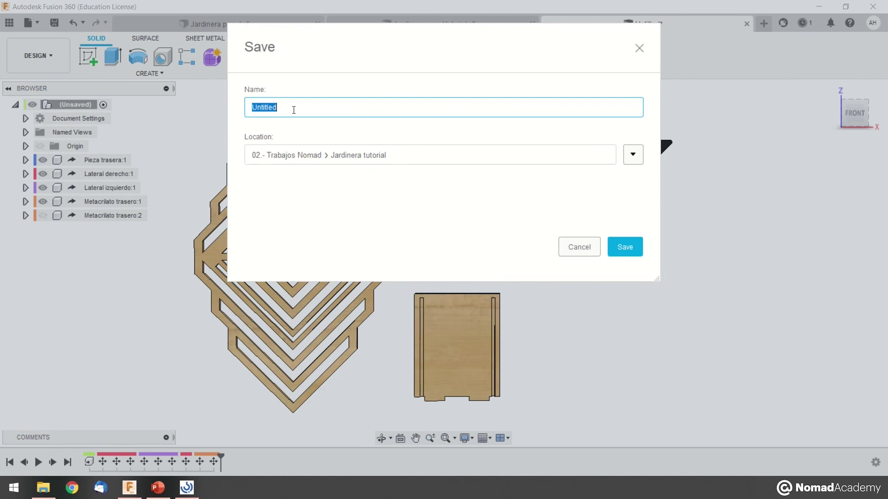
{"action": "type", "text": "Ensamblaje planos jardinera"}
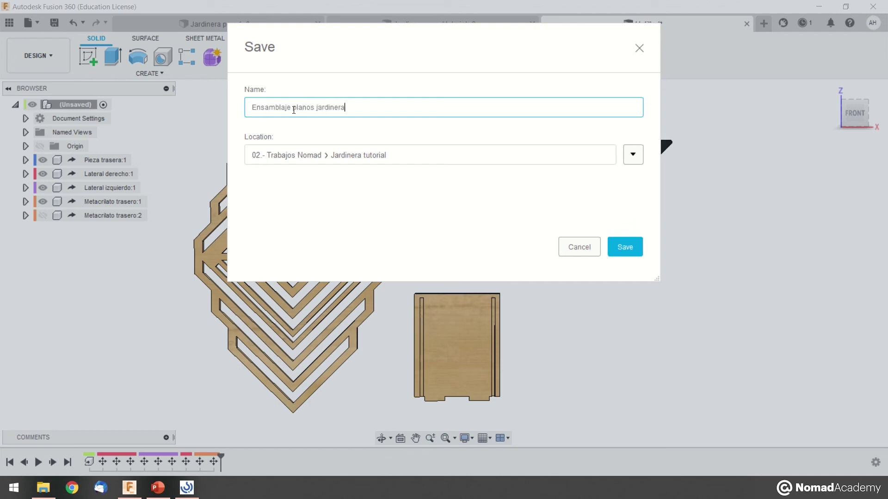
{"action": "left_click", "coordinate": [624, 245]}
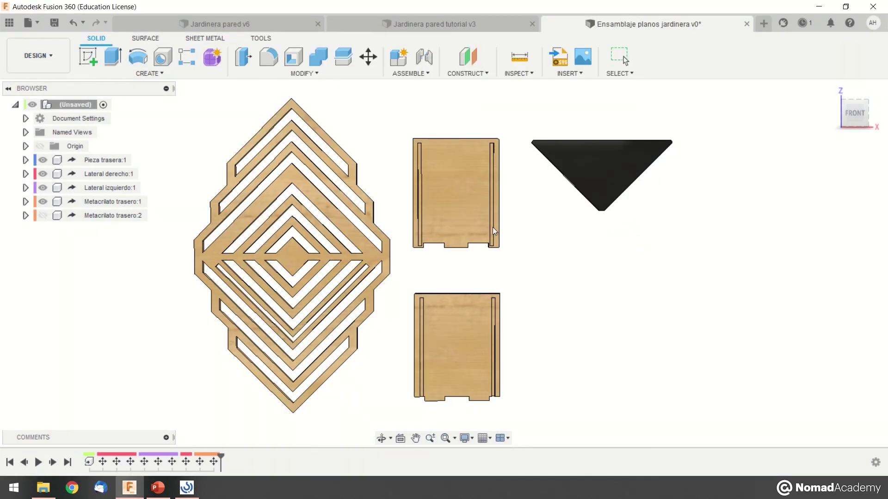
- Create a new drawing from the design with Visible Only contents, ISO standard, mm units and an A1 (841mm x 594mm) sheet
{"action": "left_click", "coordinate": [49, 51]}
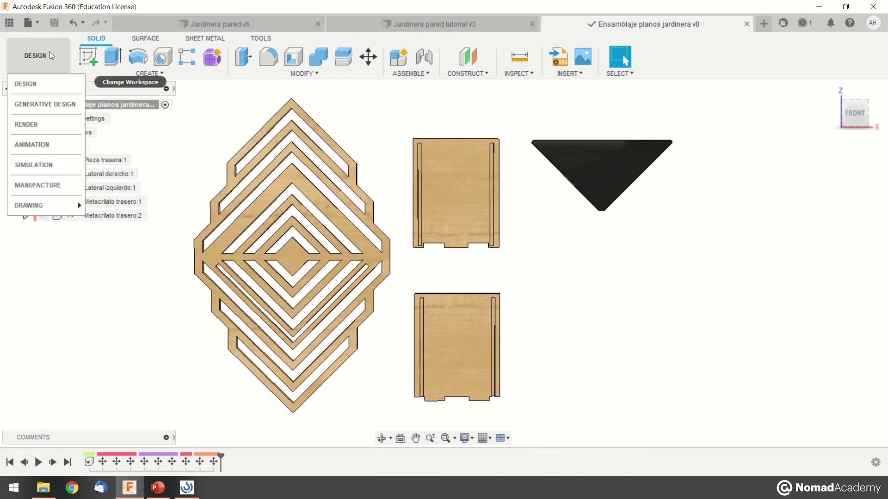
{"action": "mouse_move", "coordinate": [56, 204]}
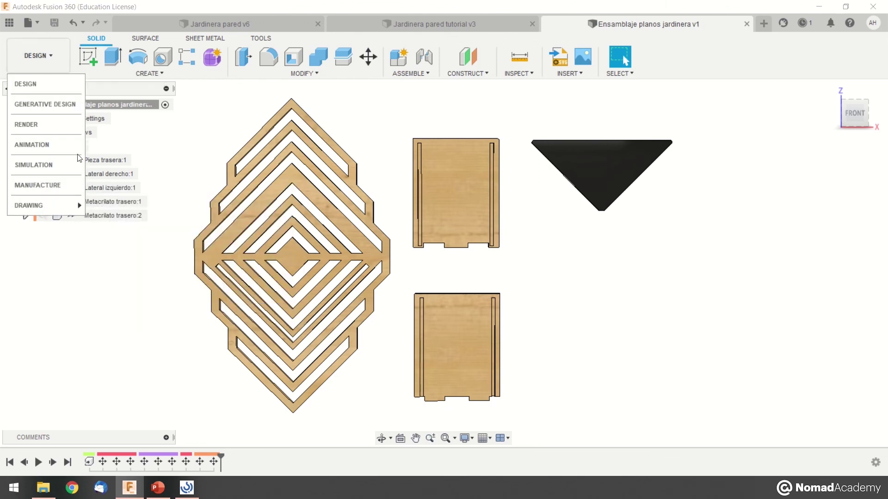
{"action": "left_click", "coordinate": [103, 208]}
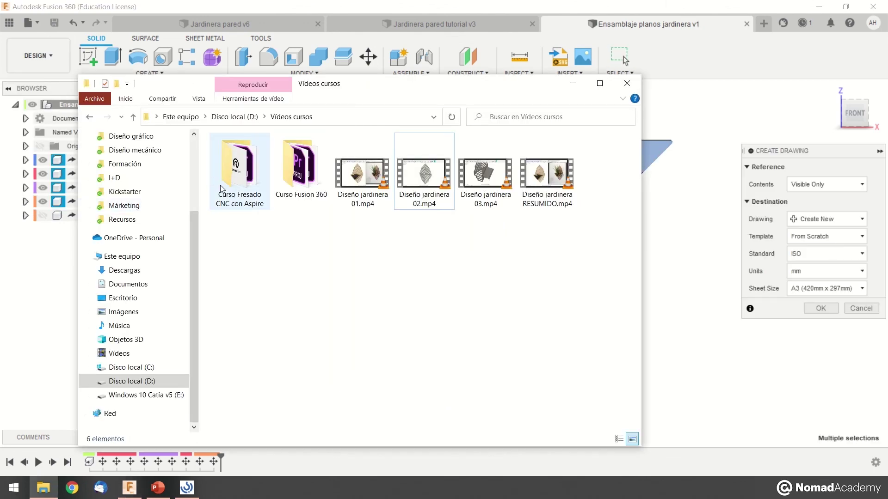
{"action": "left_click", "coordinate": [649, 32]}
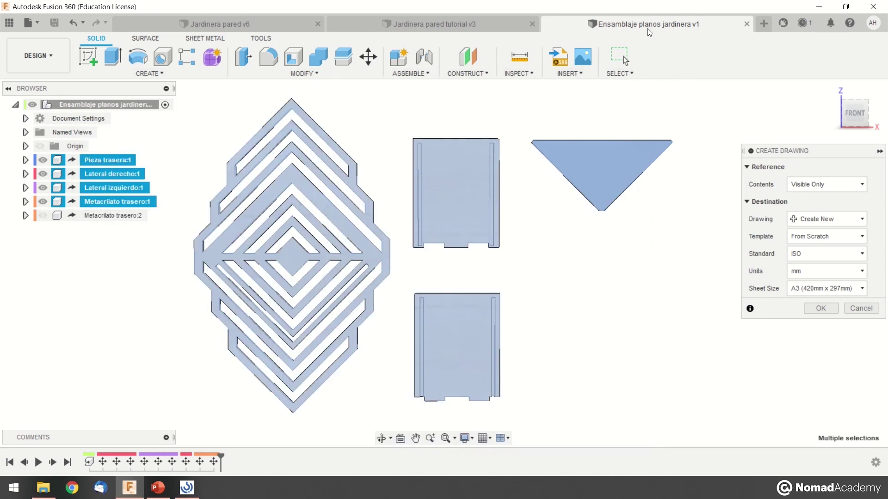
{"action": "left_click", "coordinate": [836, 187]}
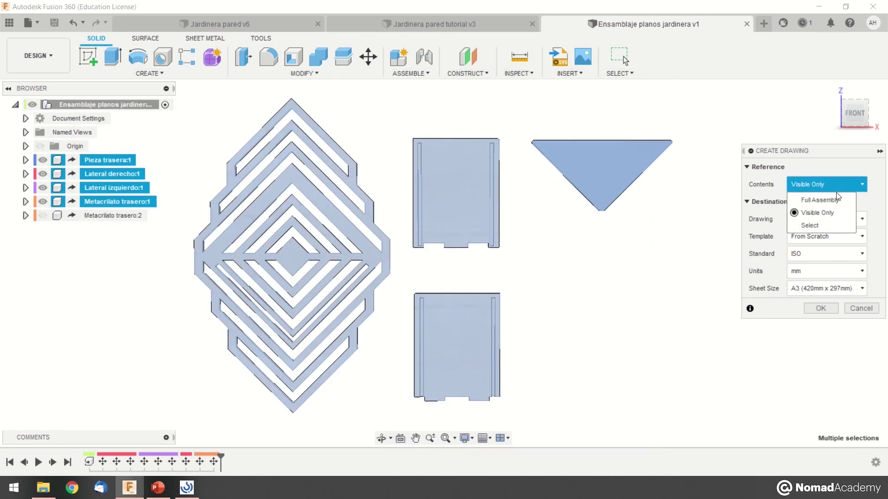
{"action": "left_click", "coordinate": [836, 196]}
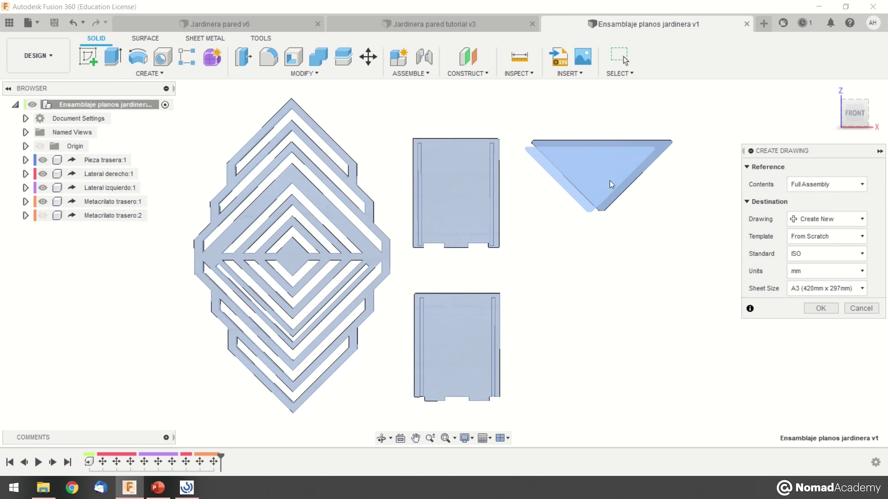
{"action": "left_click", "coordinate": [823, 186]}
{"action": "left_click", "coordinate": [828, 211]}
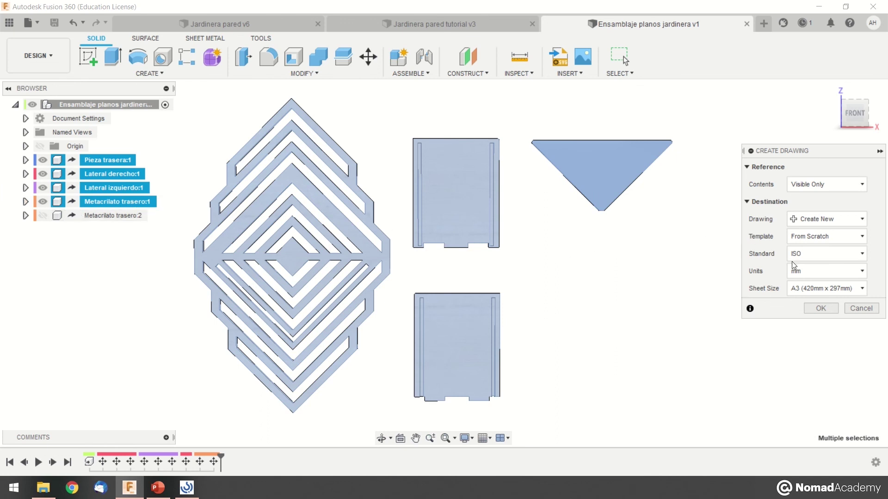
{"action": "left_click", "coordinate": [811, 288]}
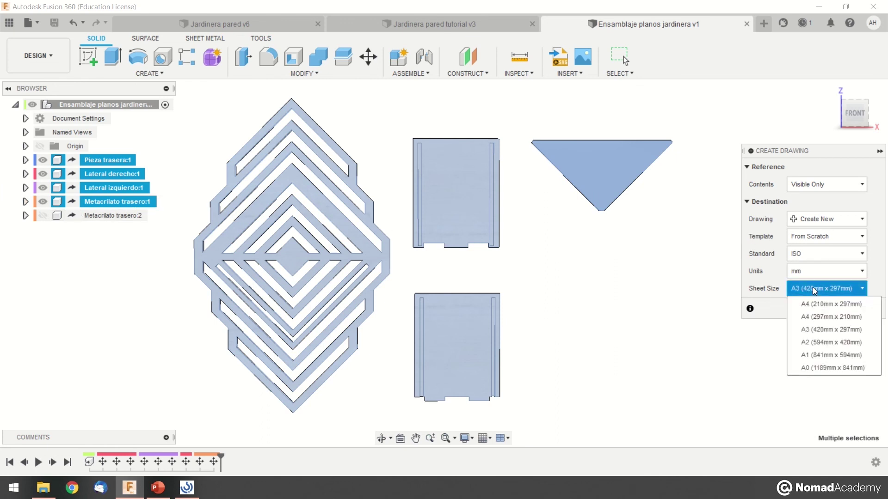
{"action": "left_click", "coordinate": [837, 354]}
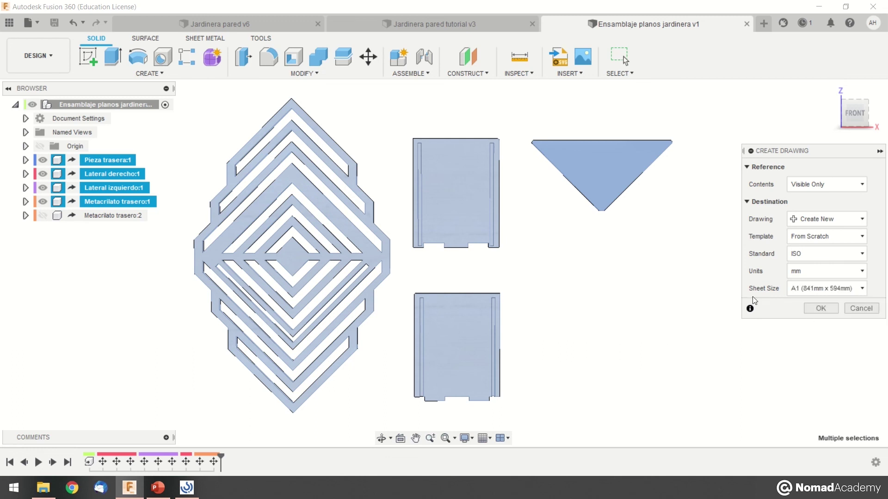
{"action": "left_click", "coordinate": [811, 307]}
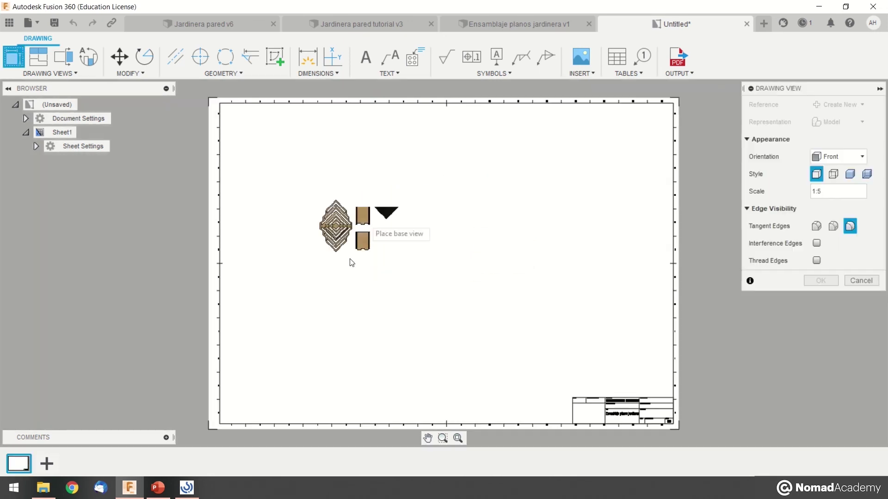
- Place a front base view of the pieces at 1:1 scale in the middle of the sheet
{"action": "scroll", "coordinate": [436, 300], "scroll_direction": "down", "scroll_amount": 3}
{"action": "scroll", "coordinate": [437, 297], "scroll_direction": "up", "scroll_amount": 10}
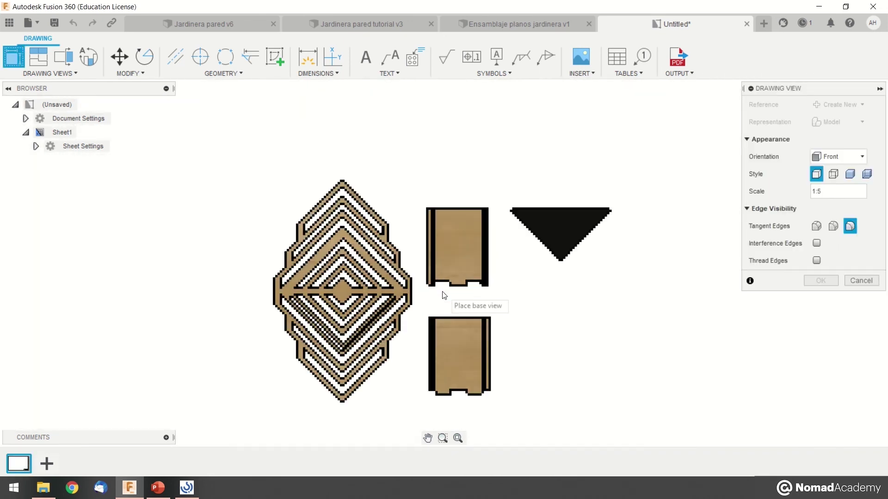
{"action": "scroll", "coordinate": [443, 295], "scroll_direction": "down", "scroll_amount": 8}
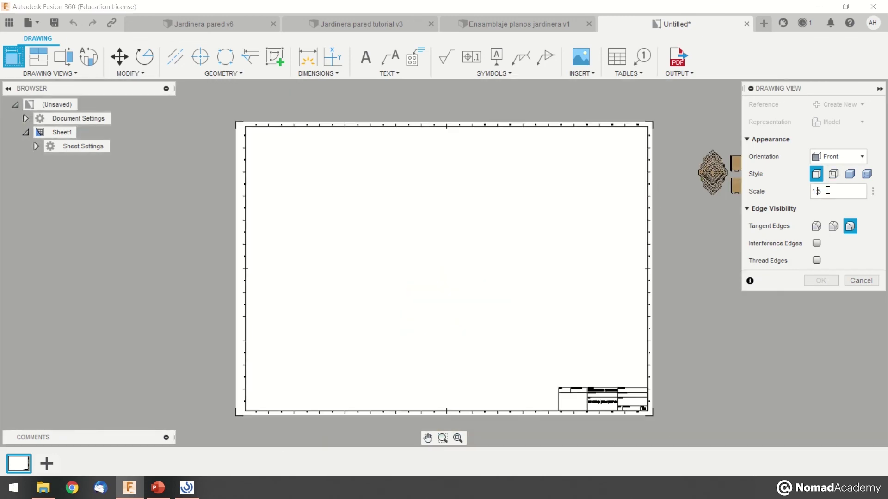
{"action": "type", "text": "q"}
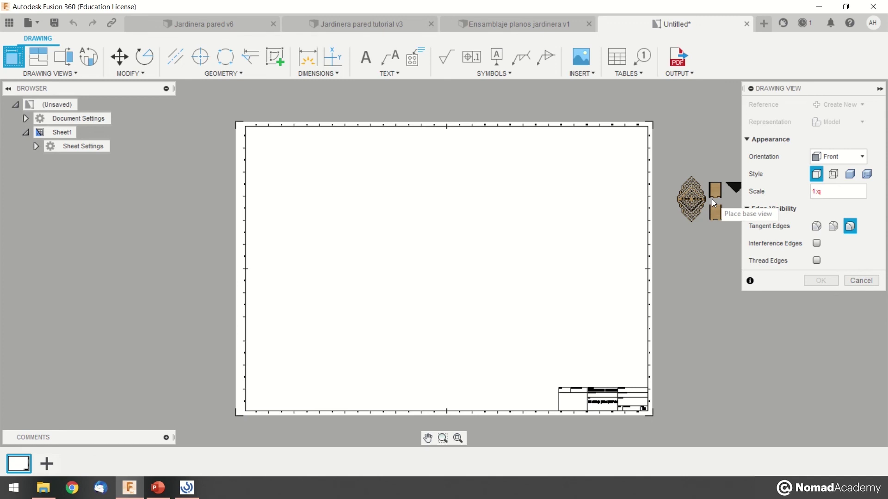
{"action": "double_click", "coordinate": [826, 193]}
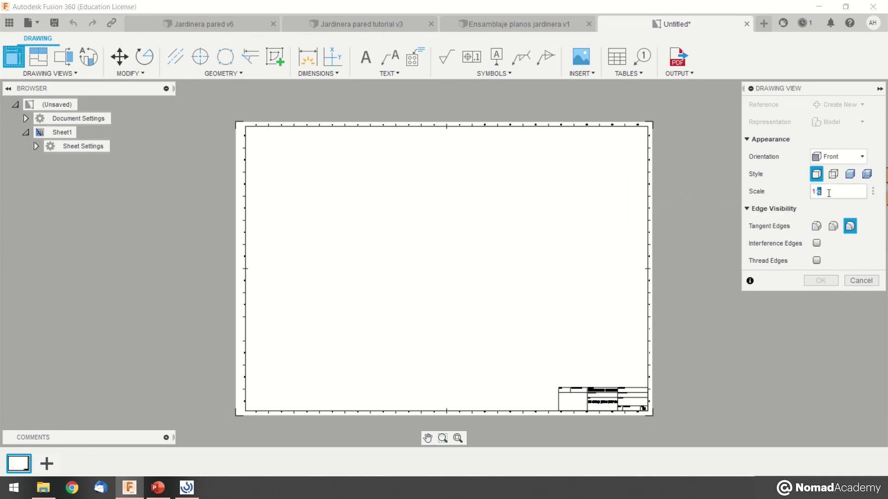
{"action": "left_click", "coordinate": [453, 262]}
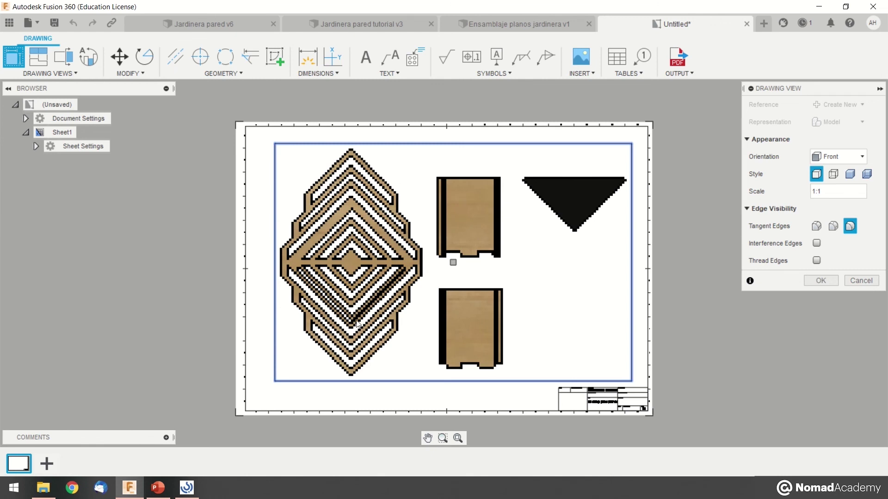
{"action": "left_click", "coordinate": [818, 285]}
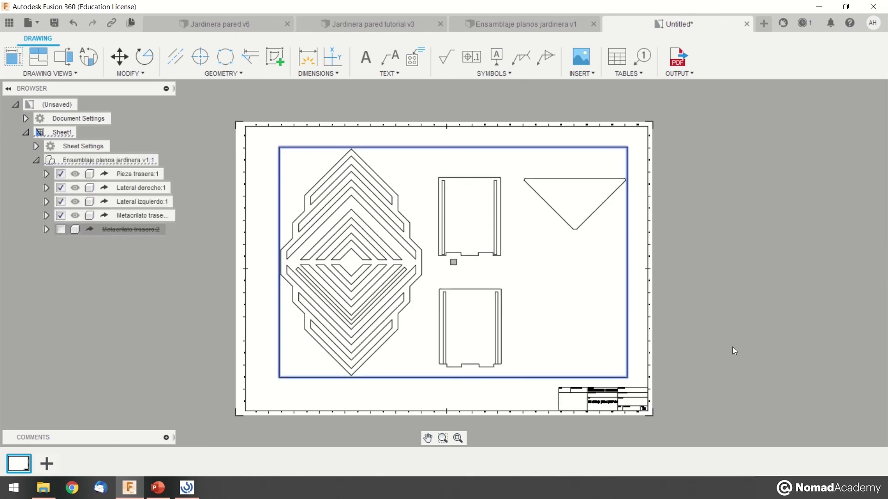
- Delete the title block and the border from the drawing sheet
{"action": "scroll", "coordinate": [440, 326], "scroll_direction": "up", "scroll_amount": 5}
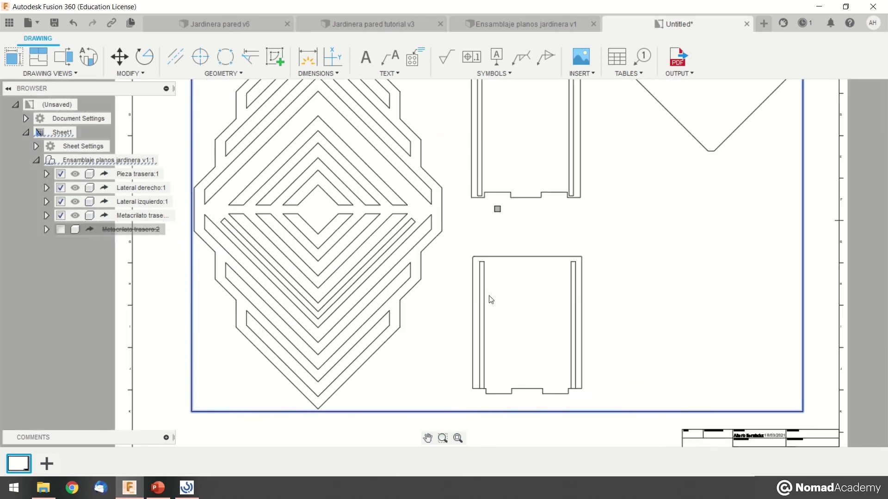
{"action": "scroll", "coordinate": [491, 300], "scroll_direction": "down", "scroll_amount": 4}
{"action": "scroll", "coordinate": [653, 372], "scroll_direction": "down", "scroll_amount": 1}
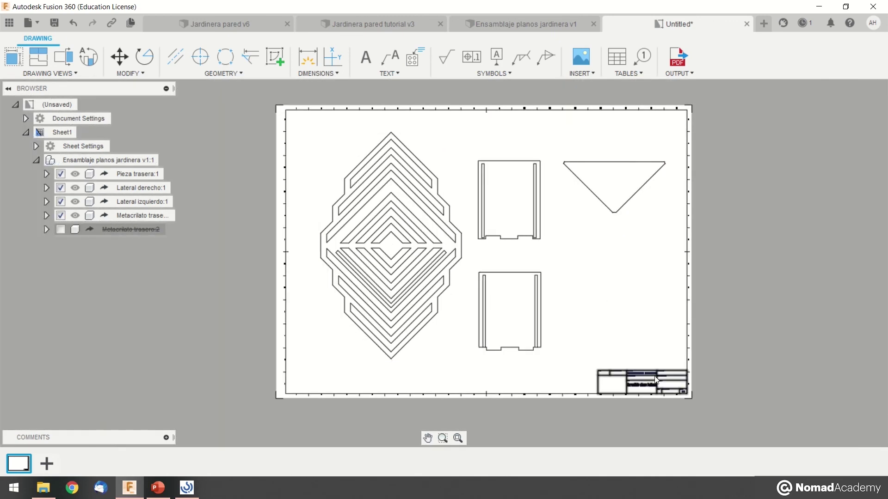
{"action": "left_click", "coordinate": [656, 380]}
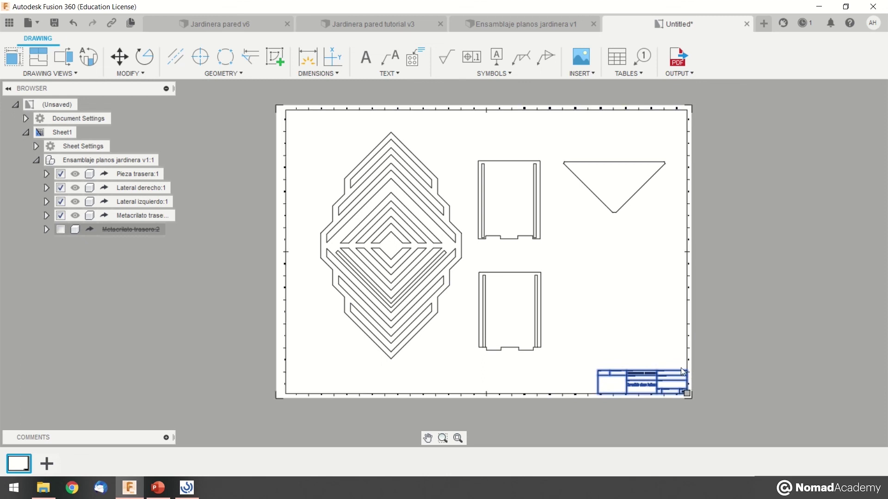
{"action": "key", "text": "Delete"}
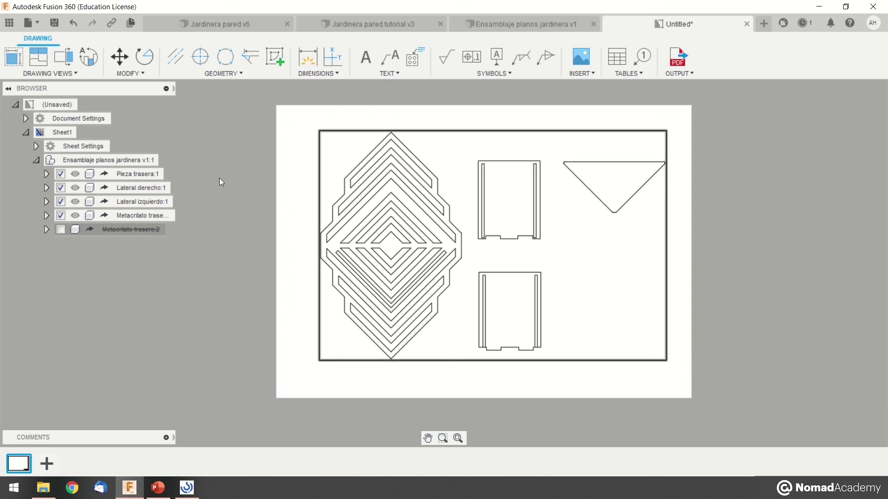
- Save the drawing as "Planos jardinera tutorial" in the Jardinera tutorial folder
{"action": "left_click", "coordinate": [56, 23]}
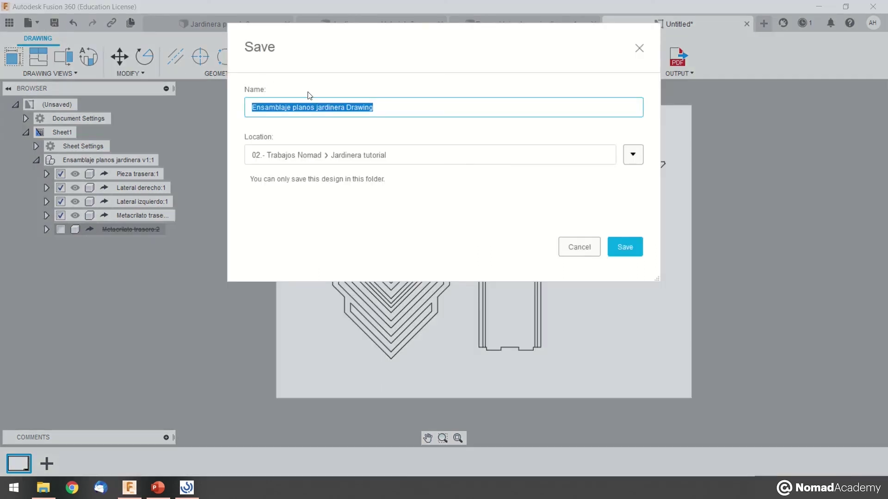
{"action": "type", "text": "P"}
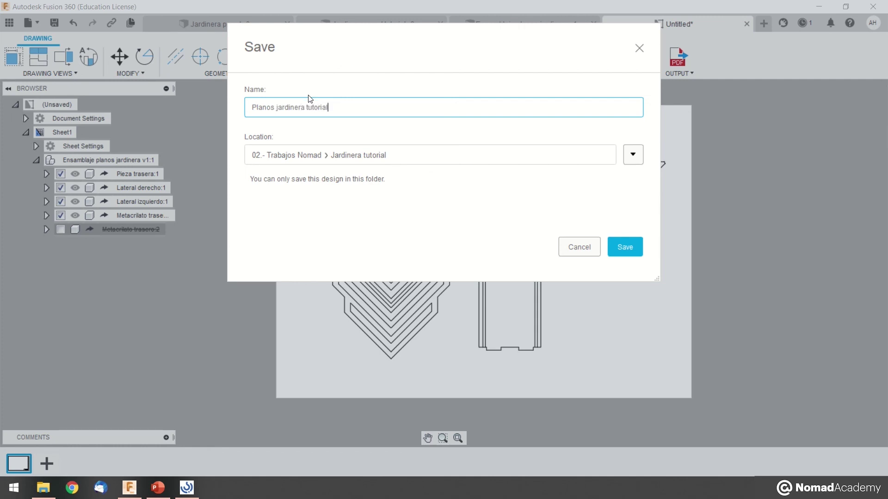
{"action": "left_click", "coordinate": [640, 245]}
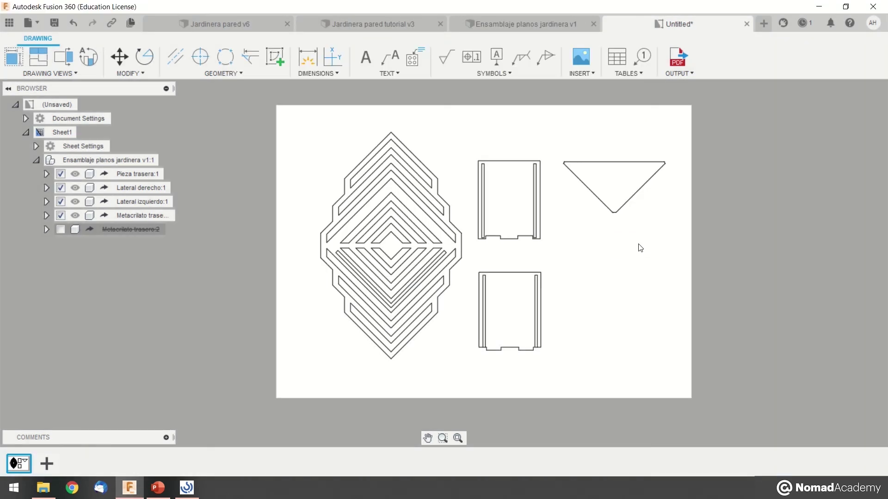
- Export the sheet as the DXF file "Planos jardinera tutorial v1 Sheet1.dxf" to the Escritorio folder
{"action": "left_click", "coordinate": [688, 75]}
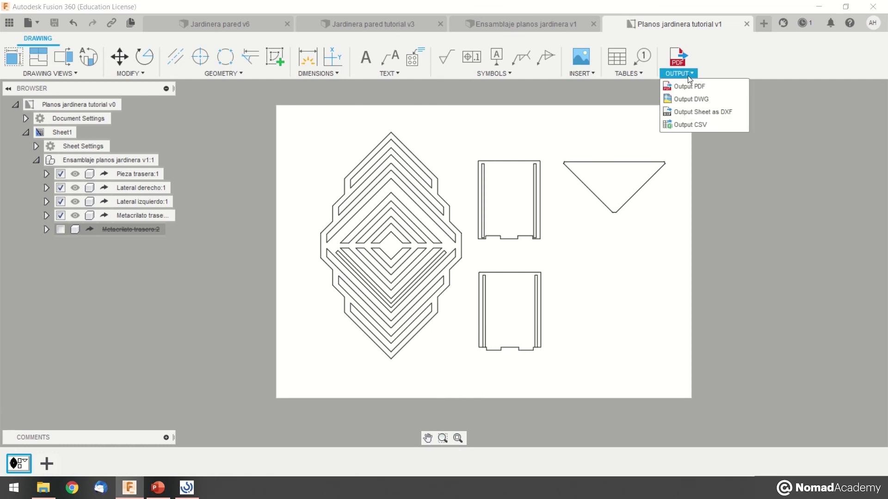
{"action": "left_click", "coordinate": [706, 111]}
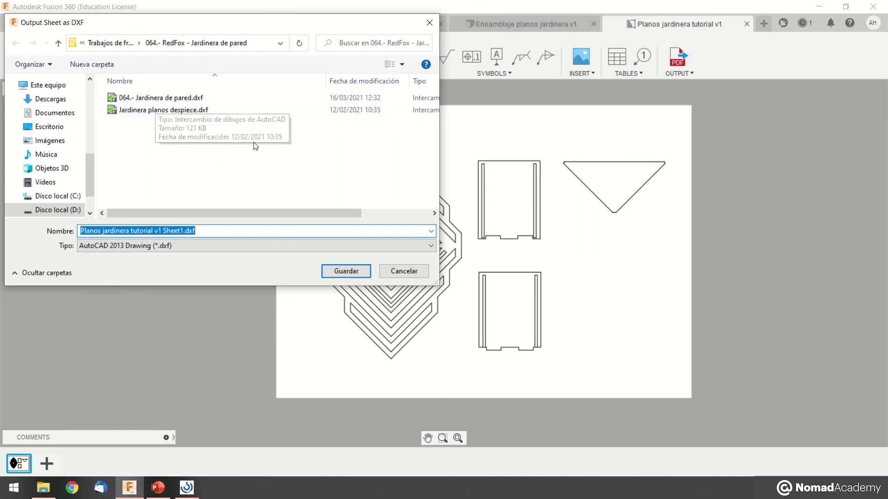
{"action": "left_click", "coordinate": [54, 127]}
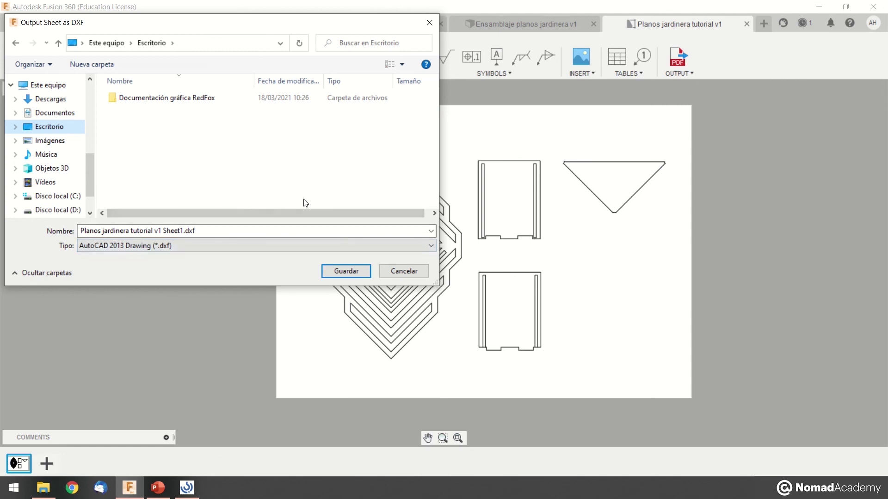
{"action": "left_click", "coordinate": [357, 273]}
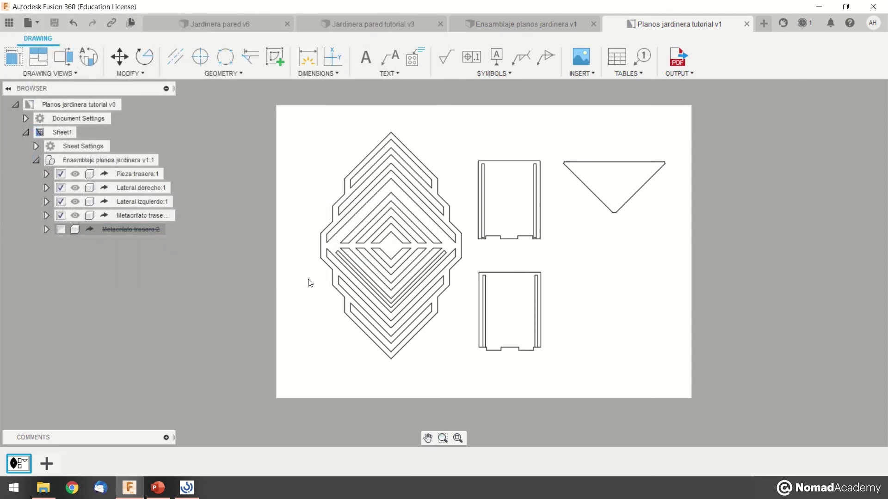